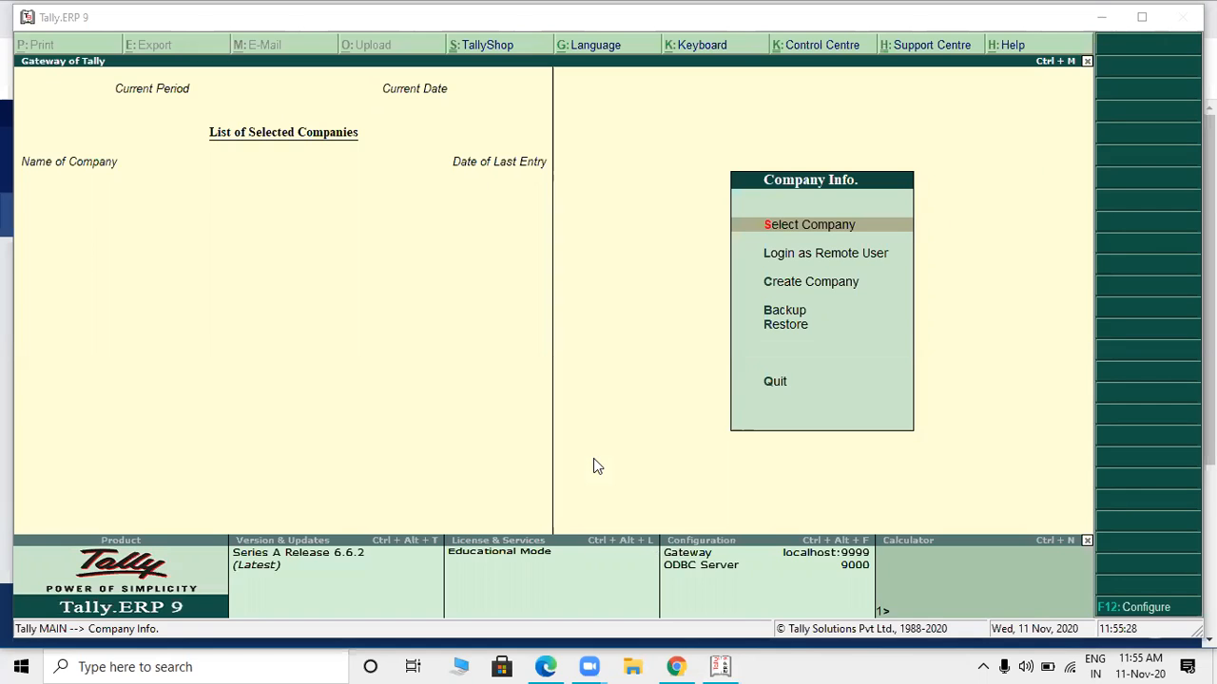
# - Switch to the GST project PDF in Edge and examine the project guidelines' special notes and the first tax invoice
pyautogui.click(546, 666)
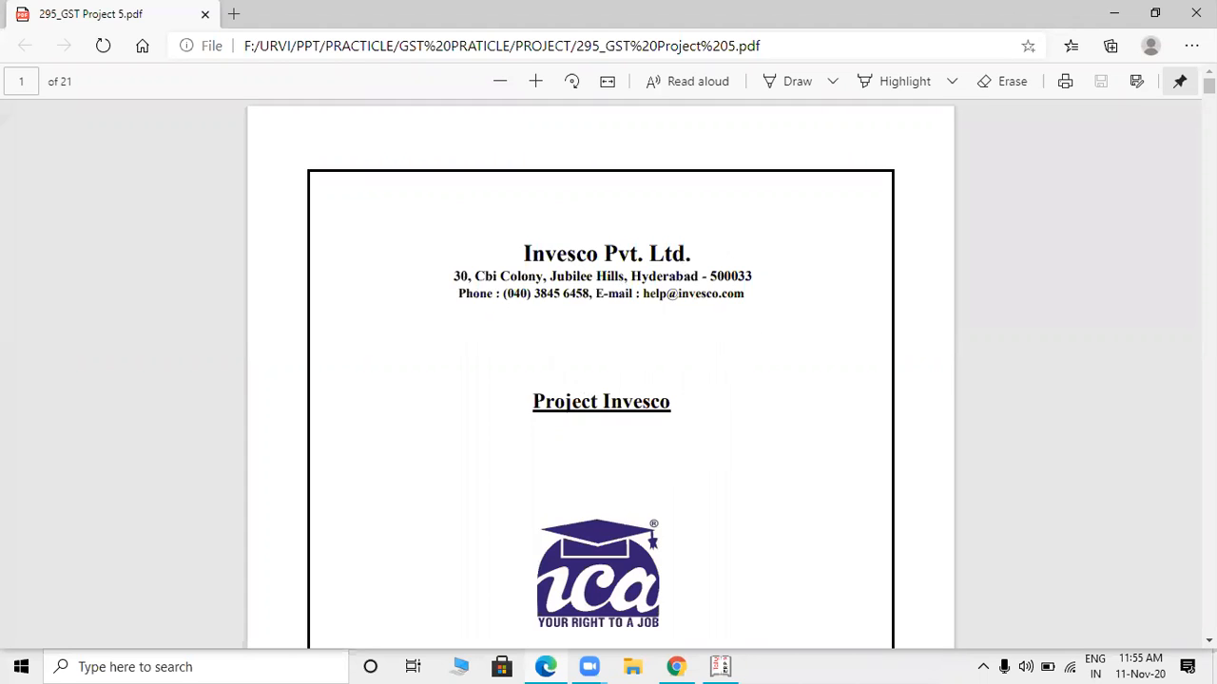
pyautogui.scroll(-5, 600, 370)
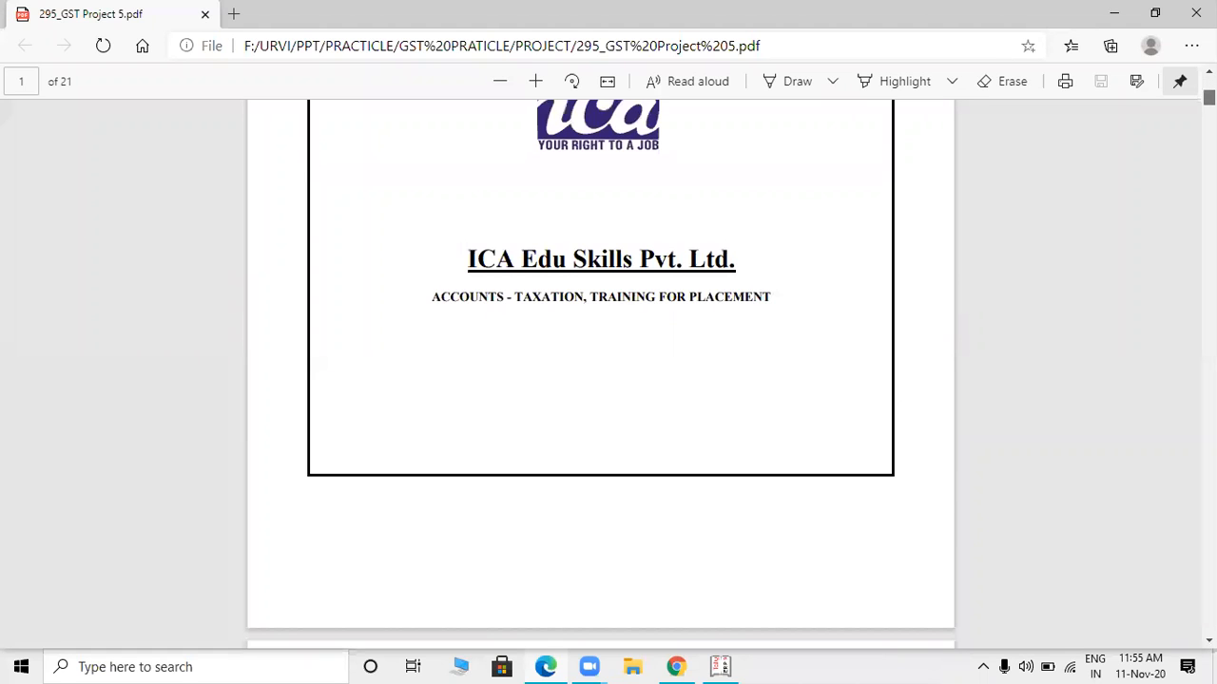
pyautogui.scroll(-5, 600, 371)
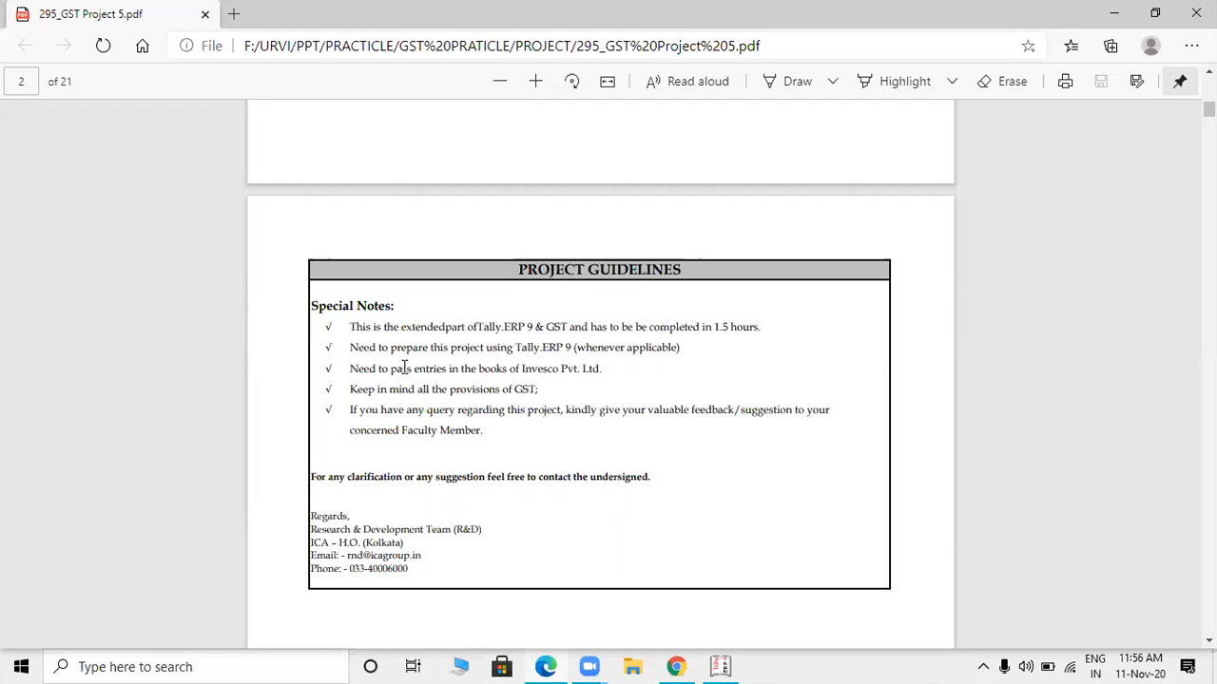
pyautogui.moveTo(379, 369); pyautogui.dragTo(621, 370)
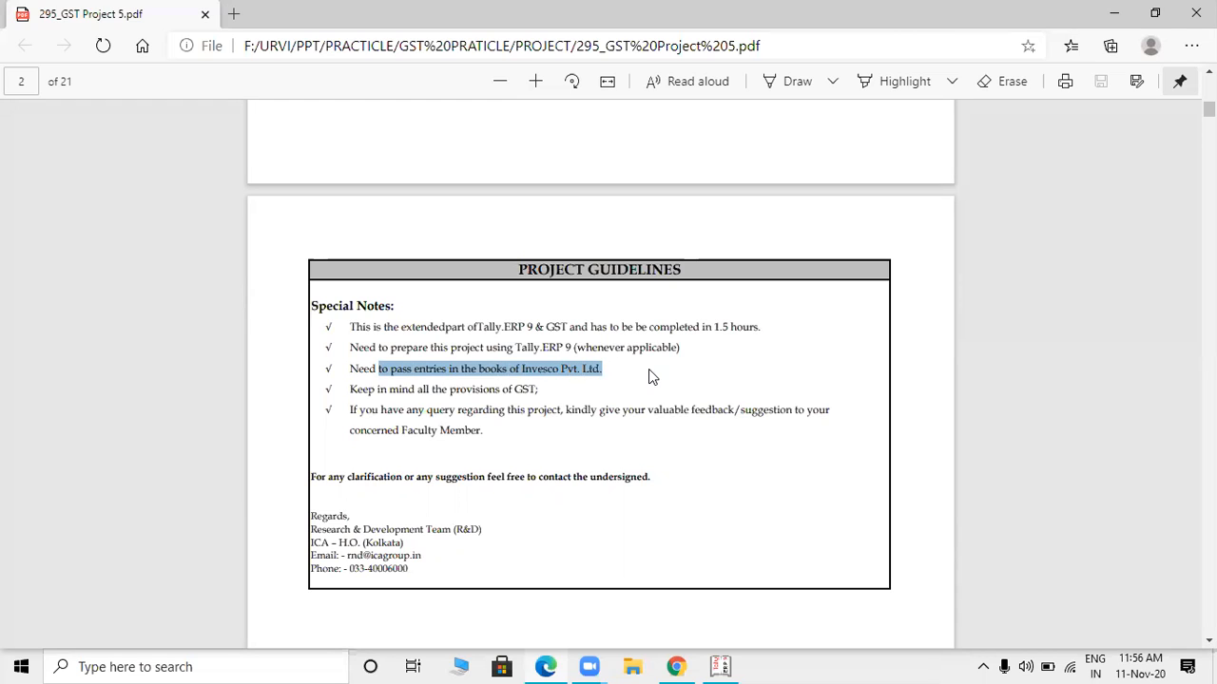
pyautogui.click(648, 378)
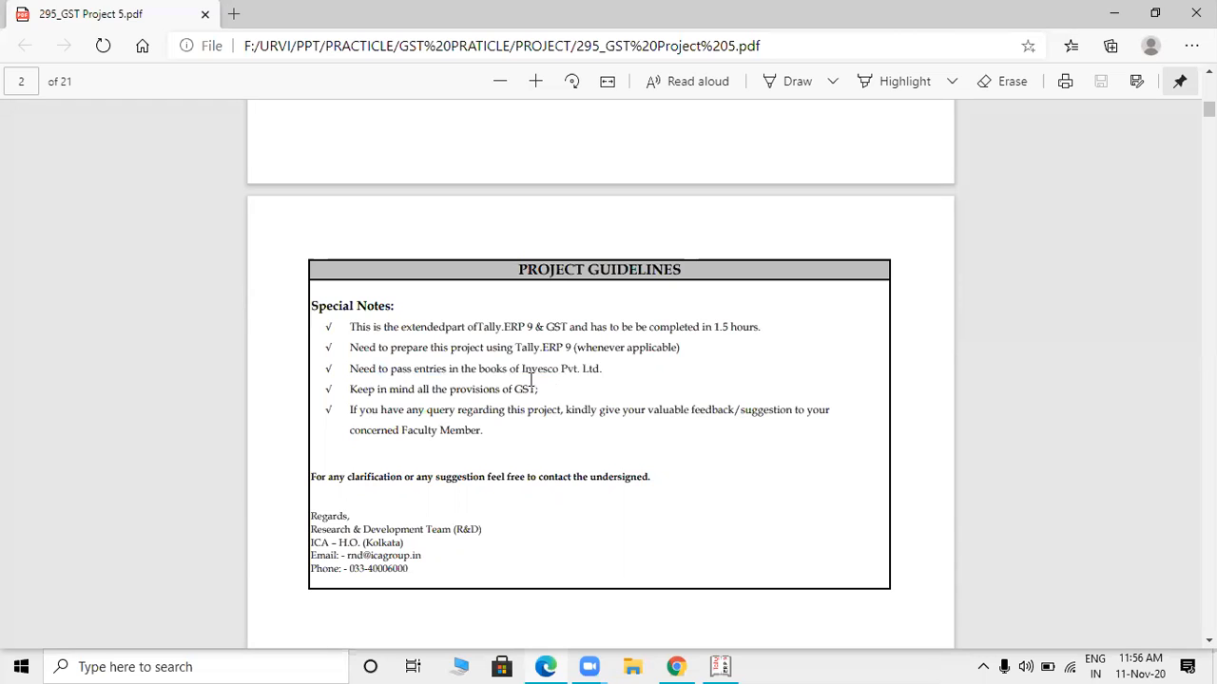
pyautogui.moveTo(515, 371); pyautogui.dragTo(609, 369)
pyautogui.click(609, 369)
pyautogui.moveTo(517, 374); pyautogui.dragTo(626, 380)
pyautogui.click(625, 376)
pyautogui.moveTo(516, 373); pyautogui.dragTo(603, 376)
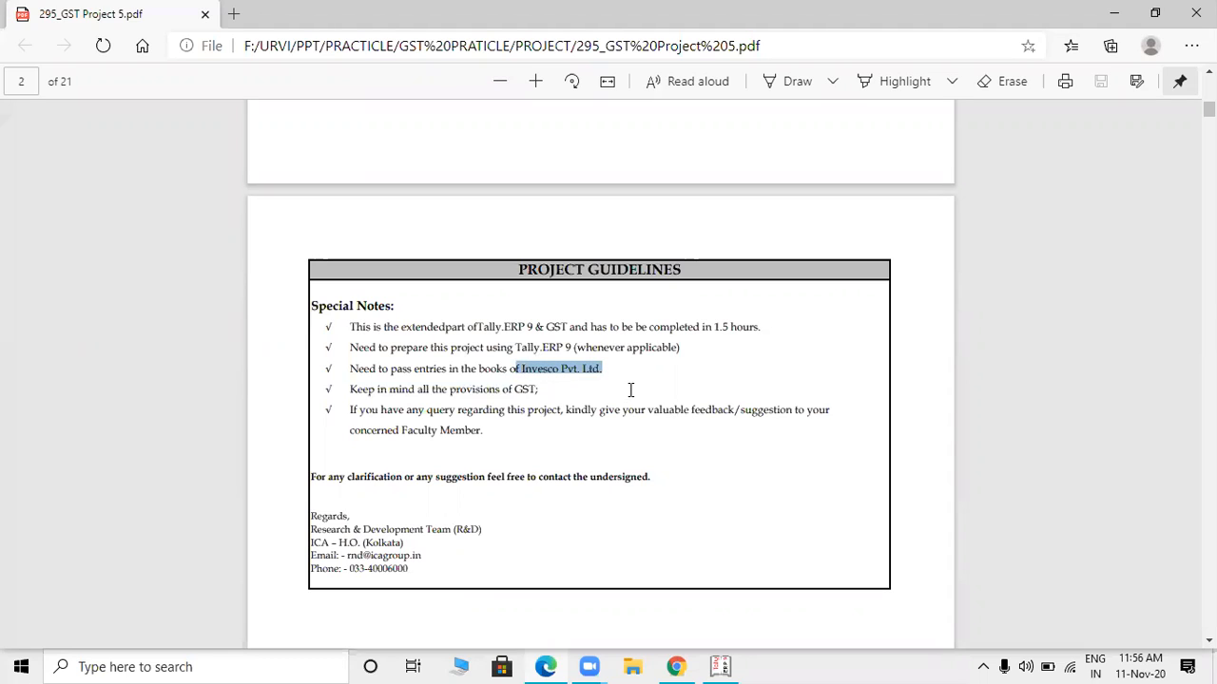
pyautogui.click(630, 390)
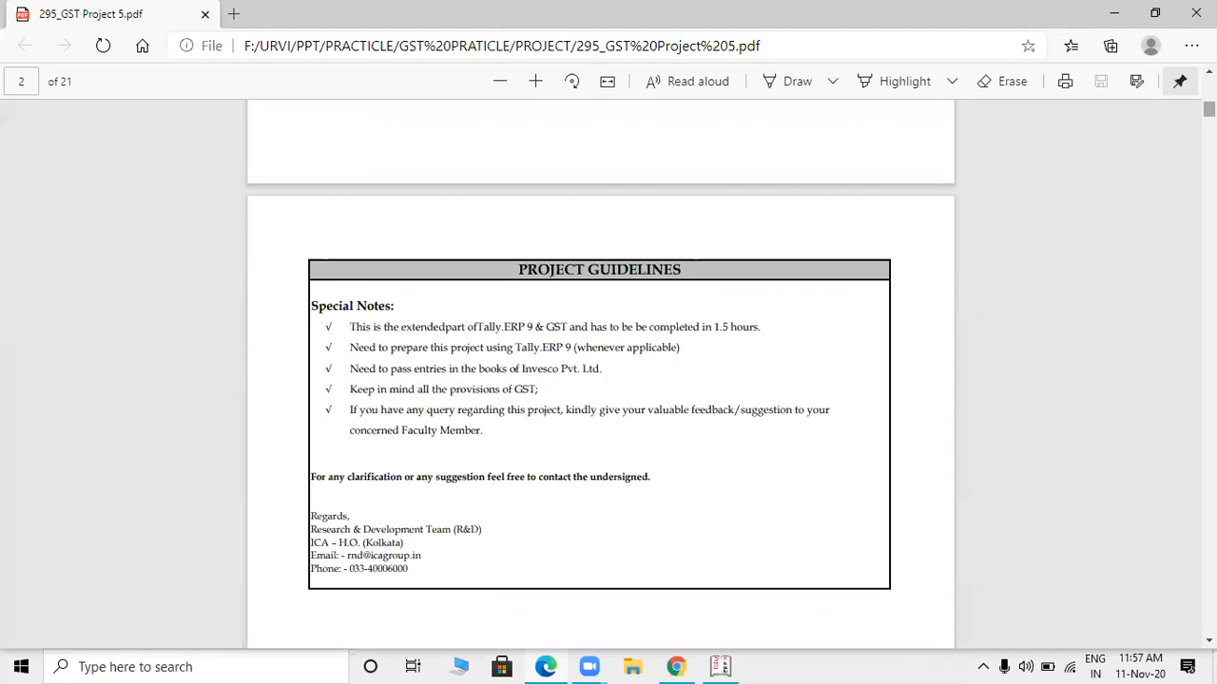
pyautogui.moveTo(1209, 109); pyautogui.dragTo(1209, 139)
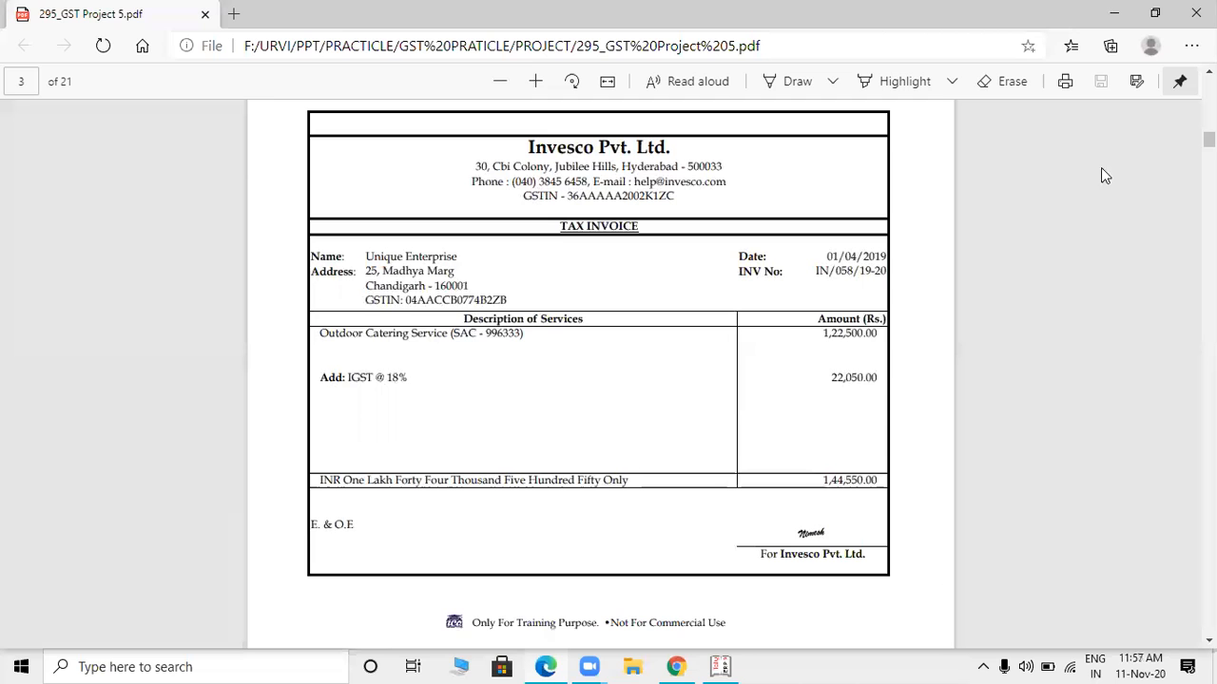
pyautogui.scroll(15, 598, 380)
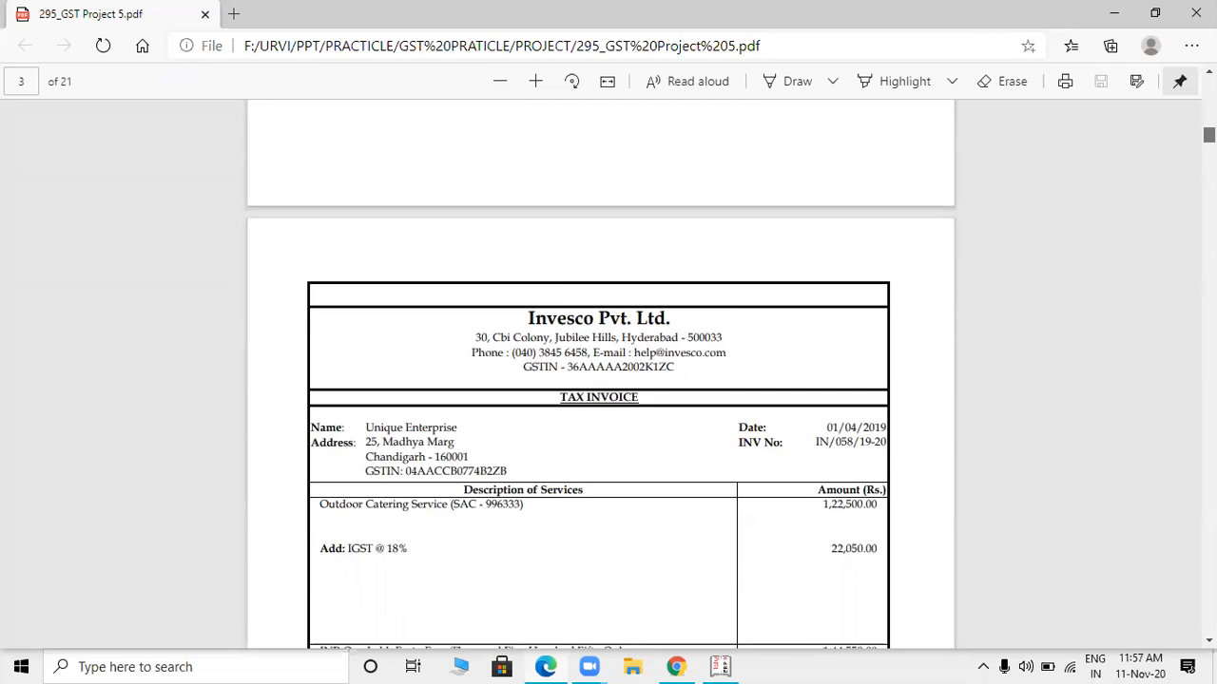
pyautogui.scroll(5, 599, 380)
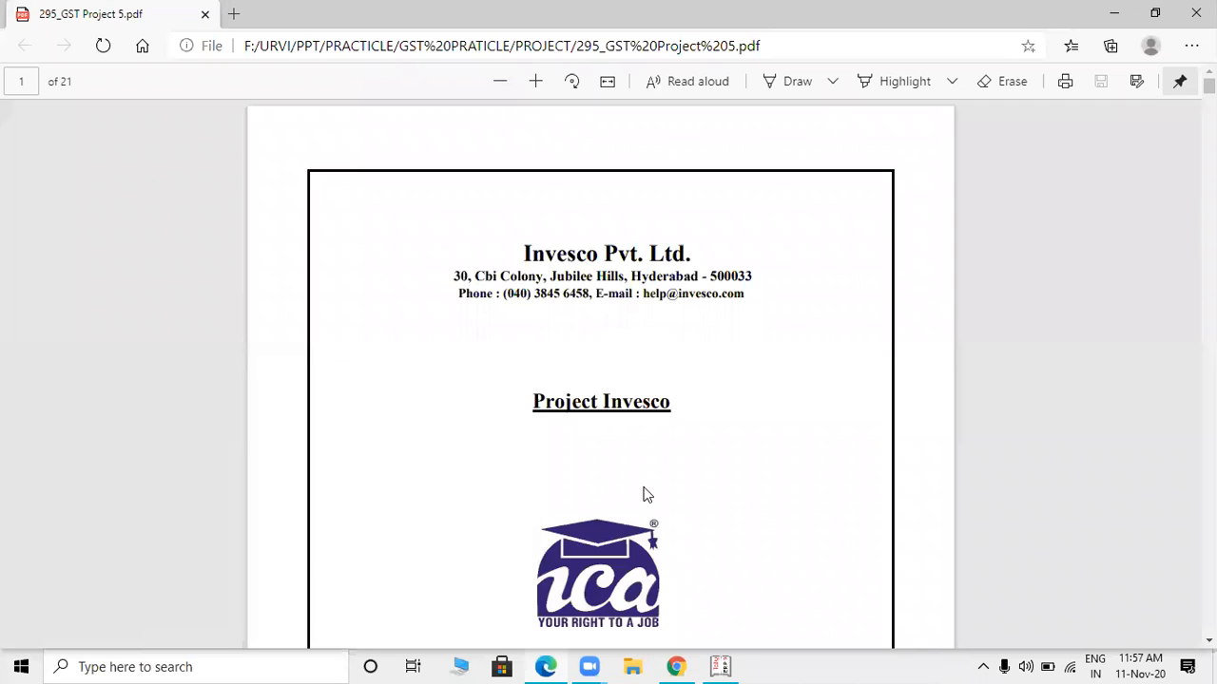
# - Switch to Tally.ERP 9, start creating a new company and enter its name as "Invesco Pvt Ltd."
pyautogui.moveTo(723, 665)
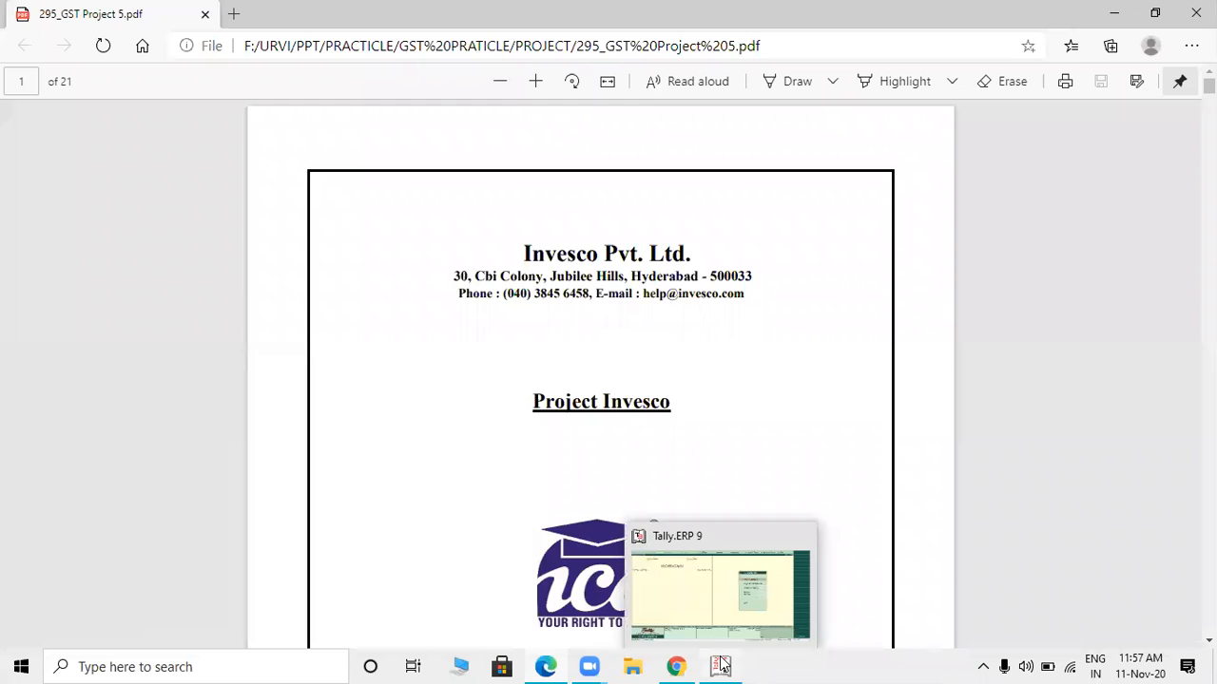
pyautogui.click(722, 666)
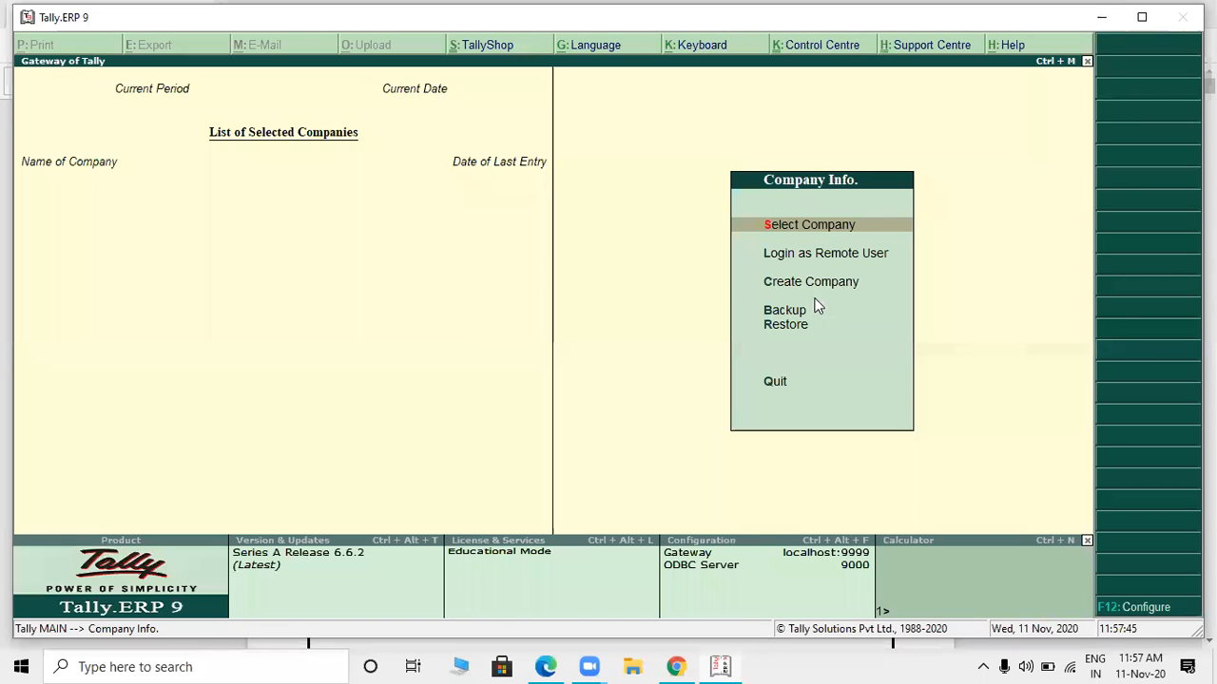
pyautogui.click(815, 281)
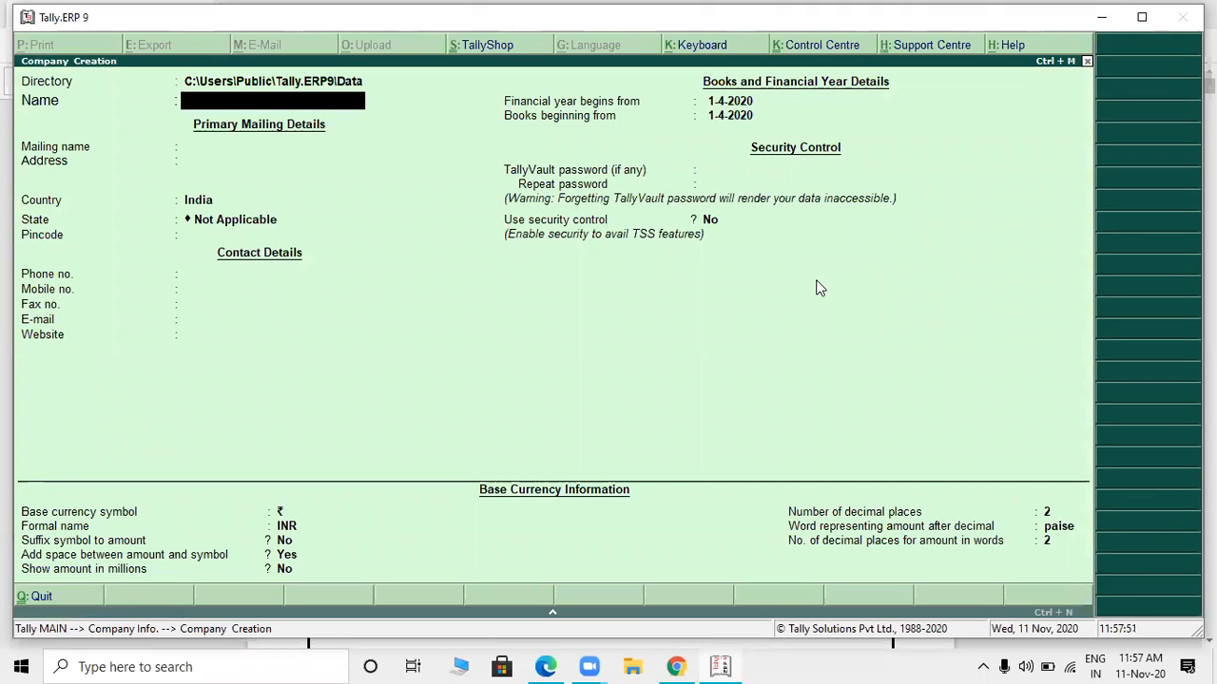
pyautogui.write('Invesco')
pyautogui.hotkey('alt', 'Tab')
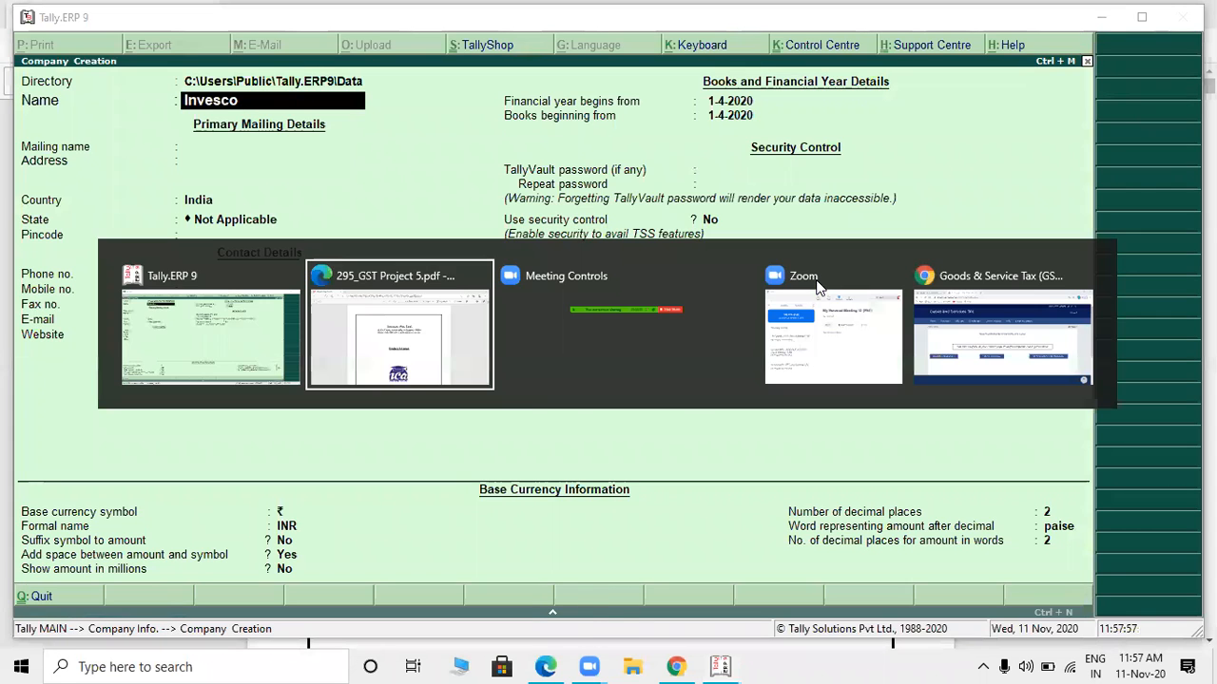
pyautogui.hotkey('alt', 'Tab')
pyautogui.write('P')
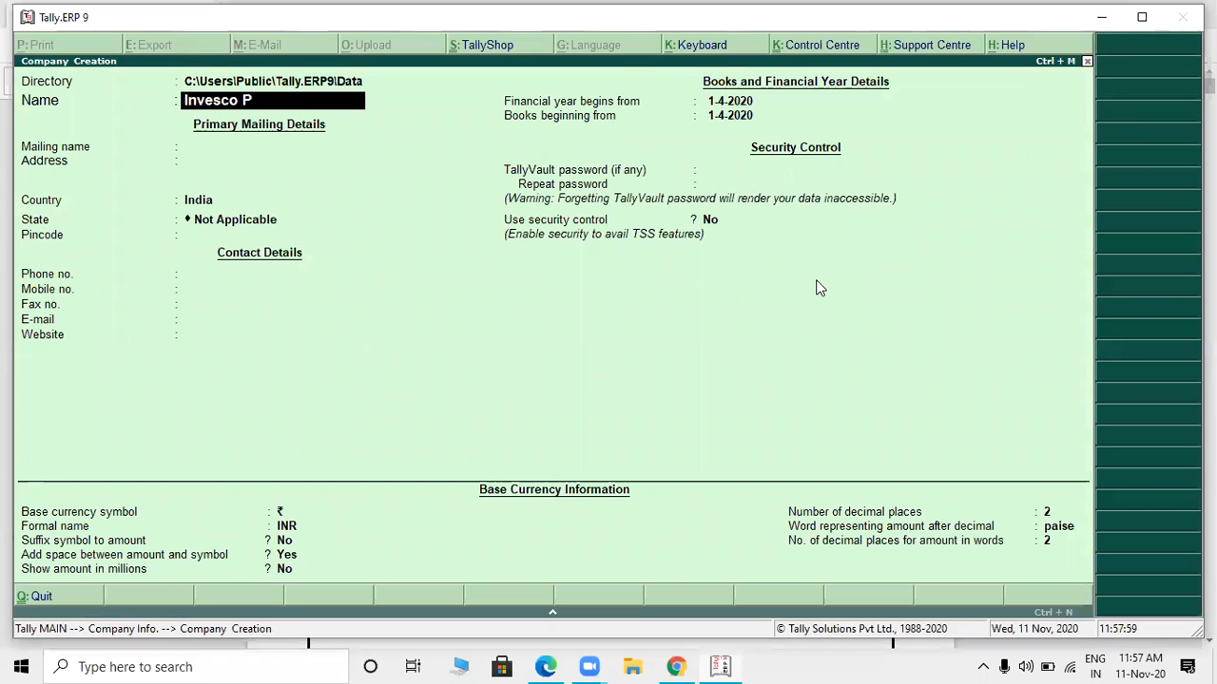
pyautogui.write('vt Ltd.Project')
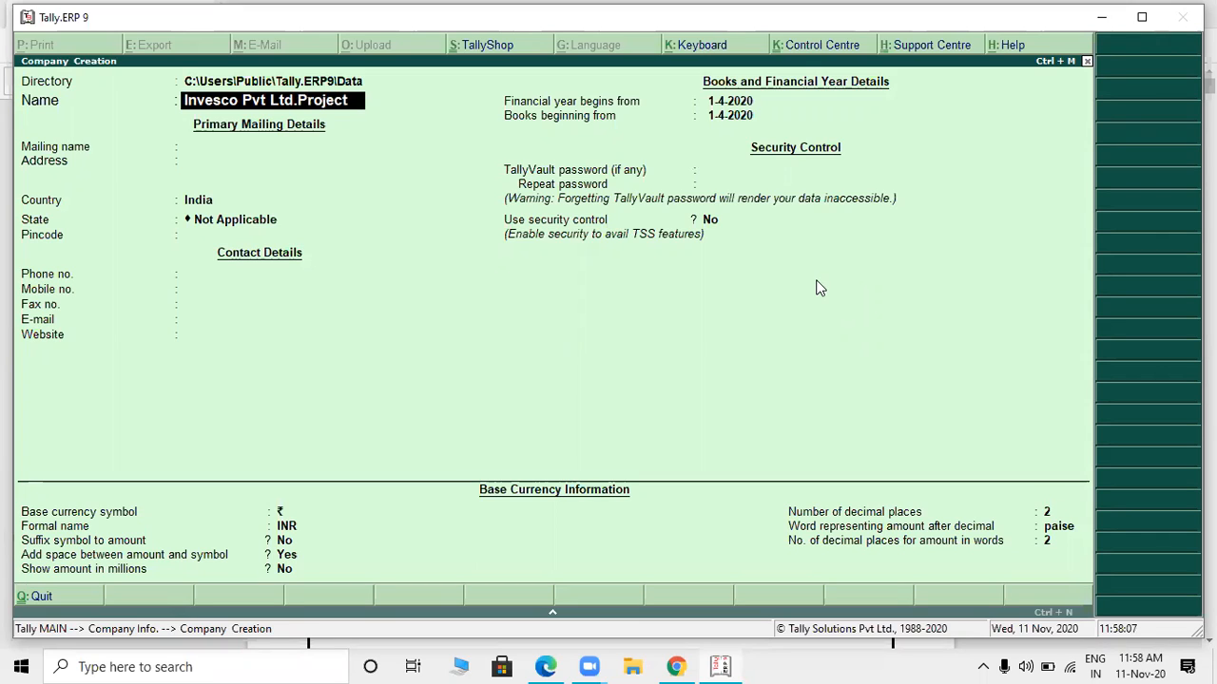
pyautogui.press('BackSpace')
pyautogui.press('BackSpace')
pyautogui.press('BackSpace')
pyautogui.press('BackSpace')
pyautogui.press('BackSpace')
pyautogui.press('BackSpace')
pyautogui.press('BackSpace')
# - Append "(Gst Project )" to the company name and accept the same text as the mailing name
pyautogui.write('()')
pyautogui.write('Gst')
pyautogui.write(' Proje')
pyautogui.write('ct')
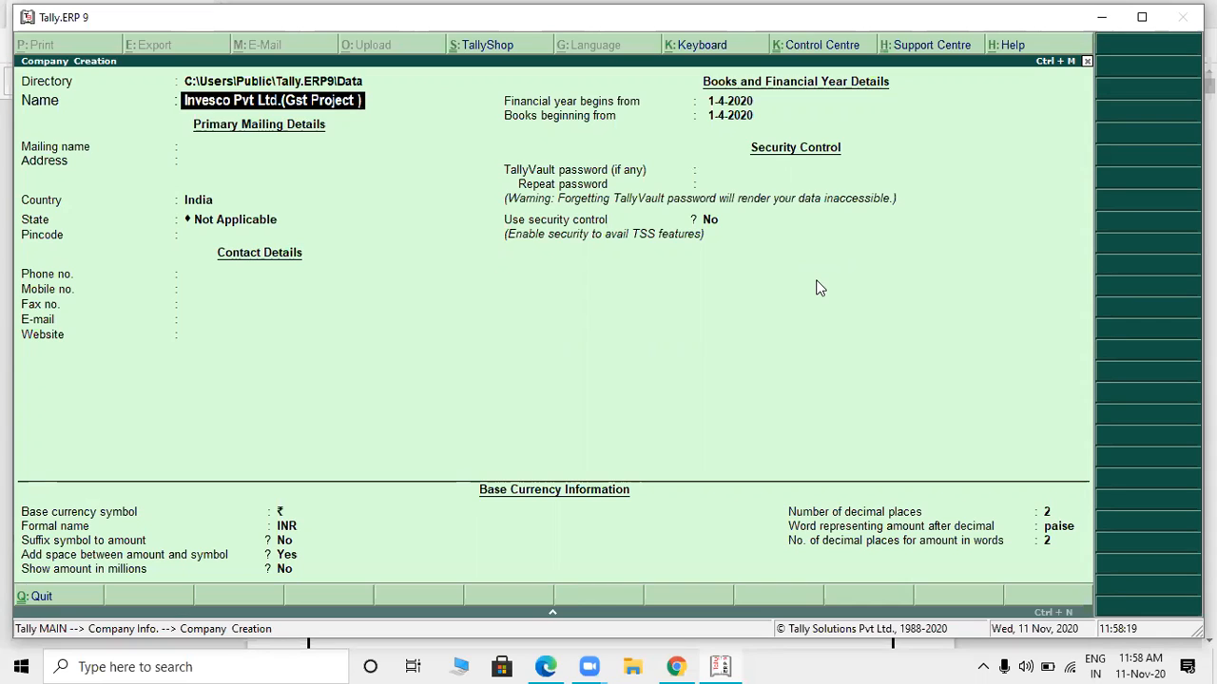
pyautogui.press('Return')
pyautogui.press('Return')
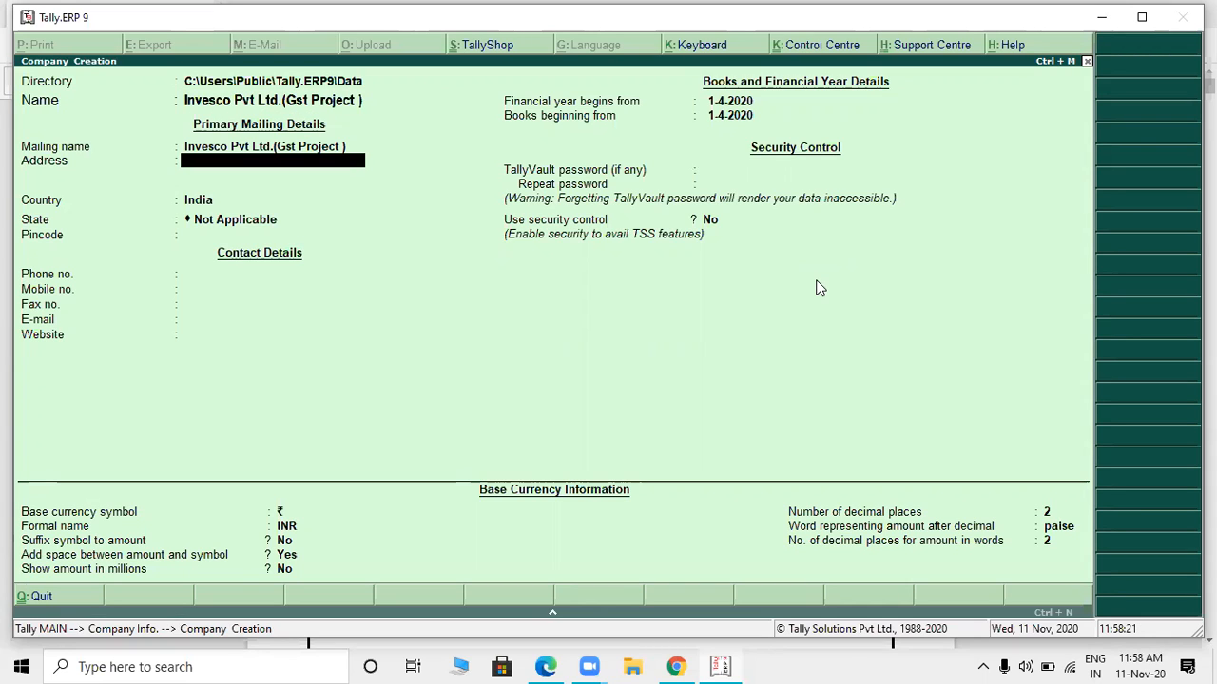
# - Check the company's address on the project PDF's cover page, then leave Tally's address blank and keep India as the country
pyautogui.hotkey('alt', 'Tab')
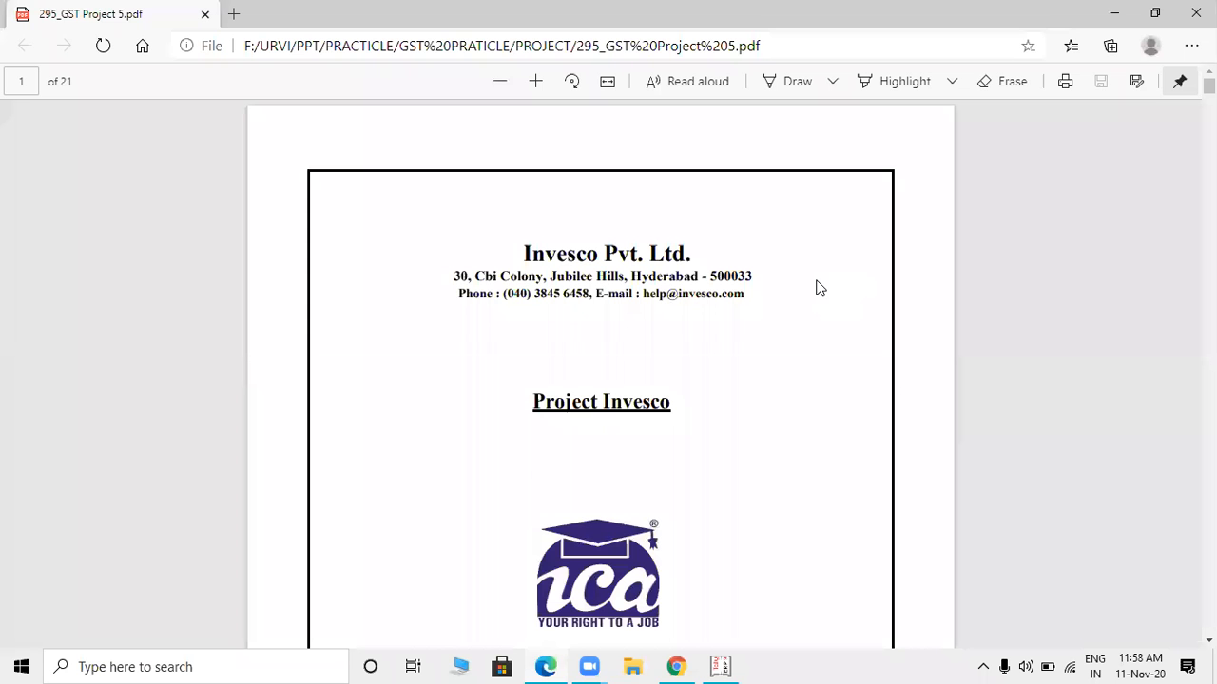
pyautogui.moveTo(451, 275); pyautogui.dragTo(552, 276)
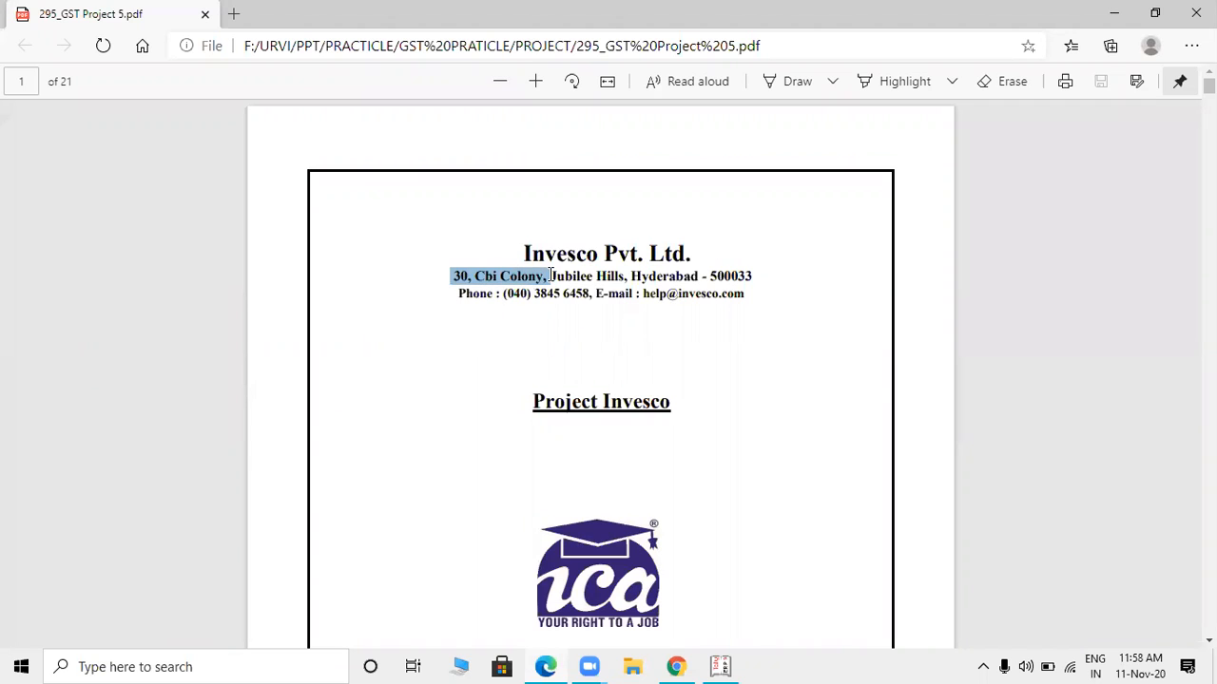
pyautogui.click(703, 335)
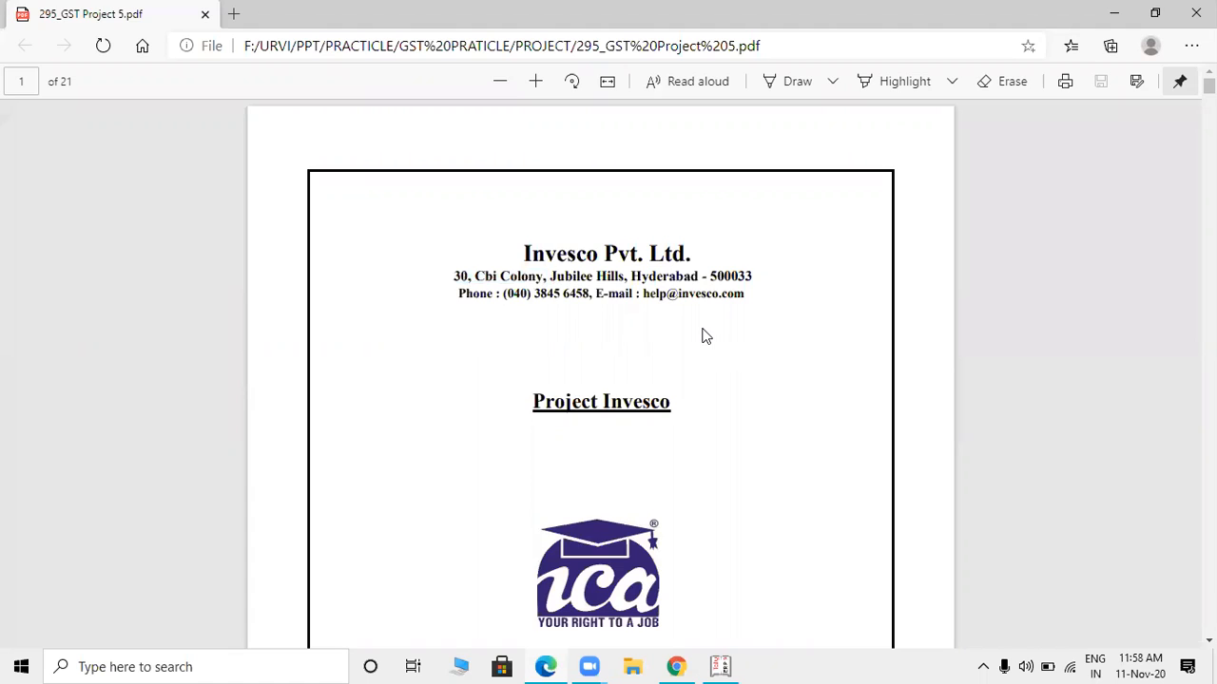
pyautogui.hotkey('alt', 'Tab')
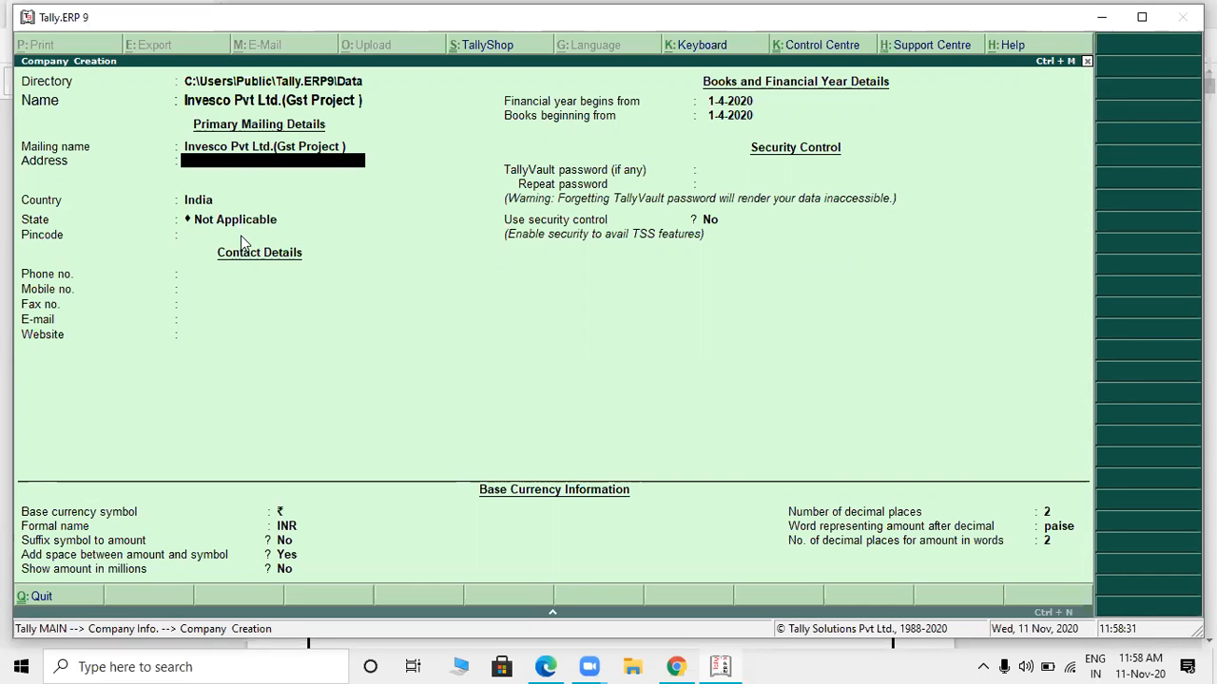
pyautogui.press('Return')
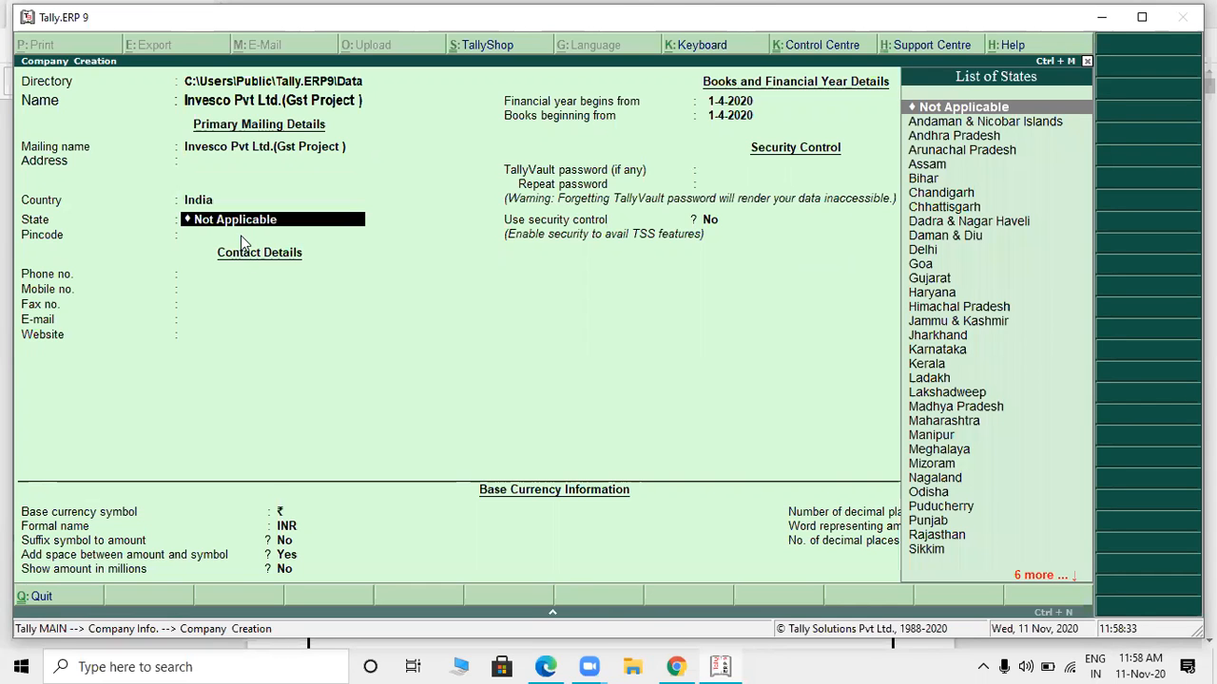
# - Check the company's location in the project PDF and set the state to Telangana in Tally
pyautogui.hotkey('alt', 'Tab')
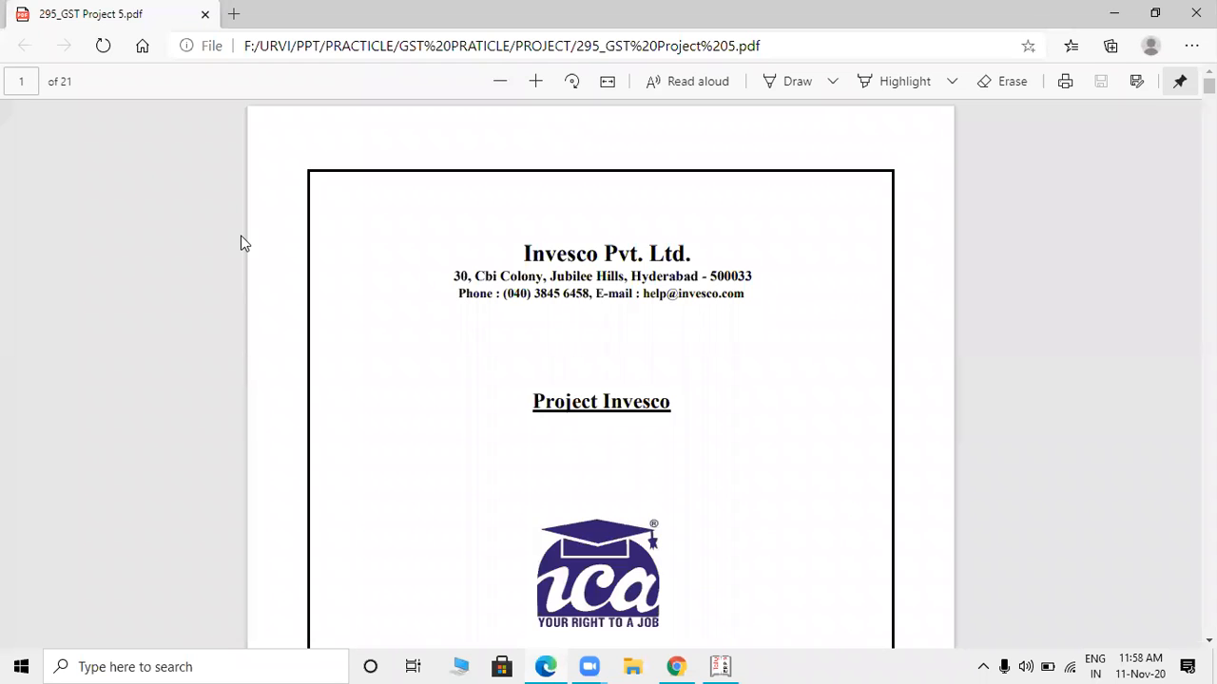
pyautogui.hotkey('alt', 'Tab')
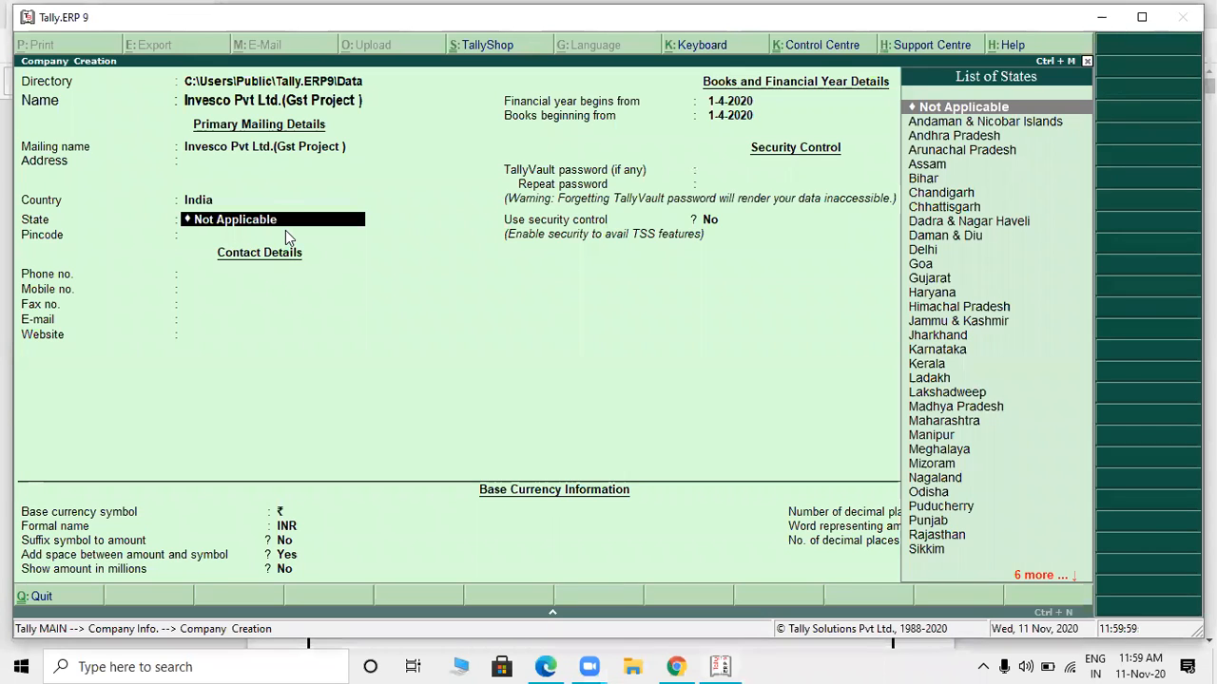
pyautogui.write('e')
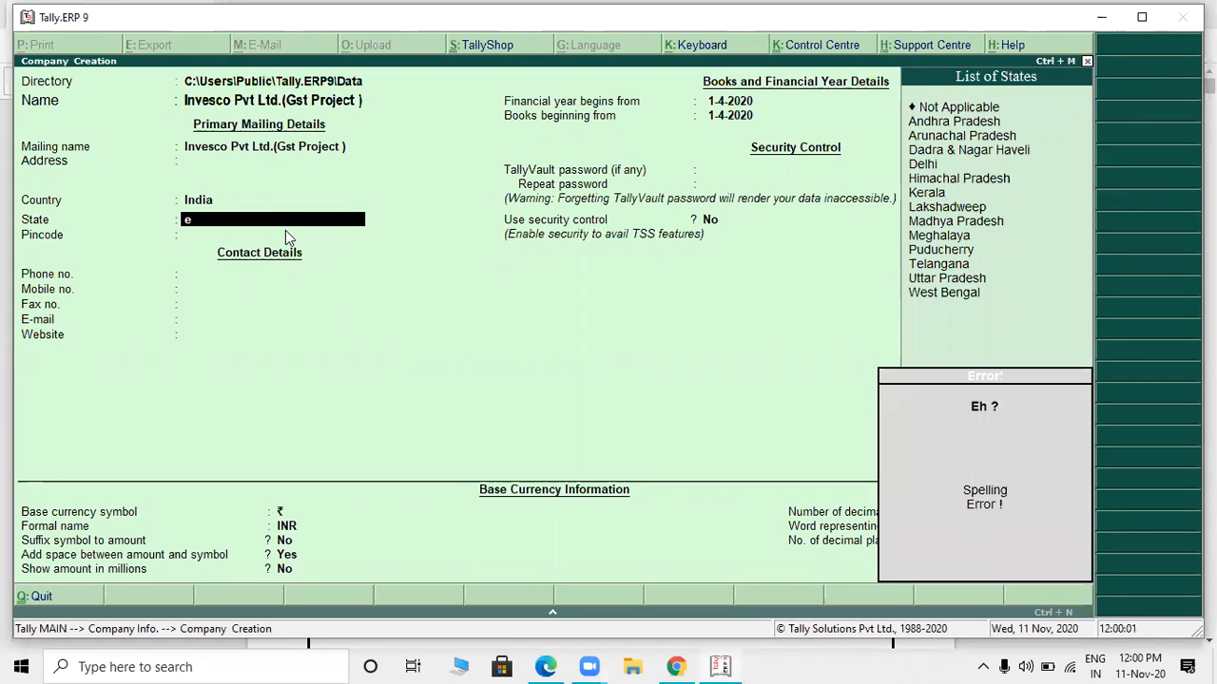
pyautogui.press('BackSpace')
pyautogui.write('t')
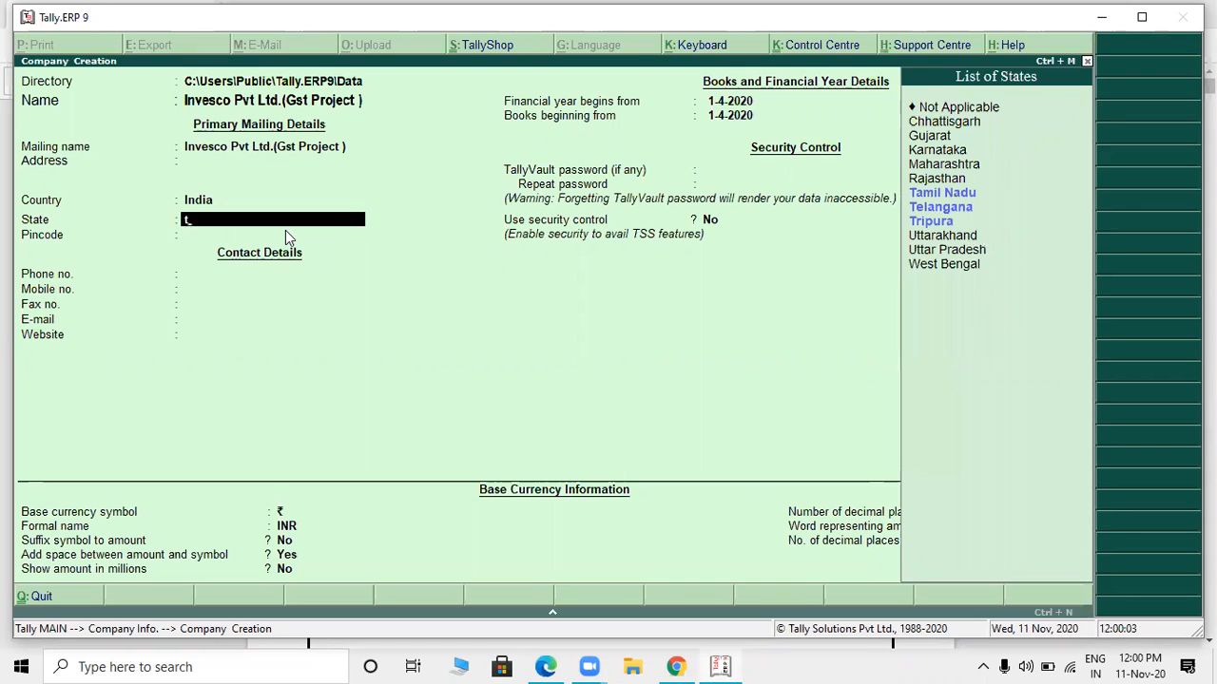
pyautogui.press('Down')
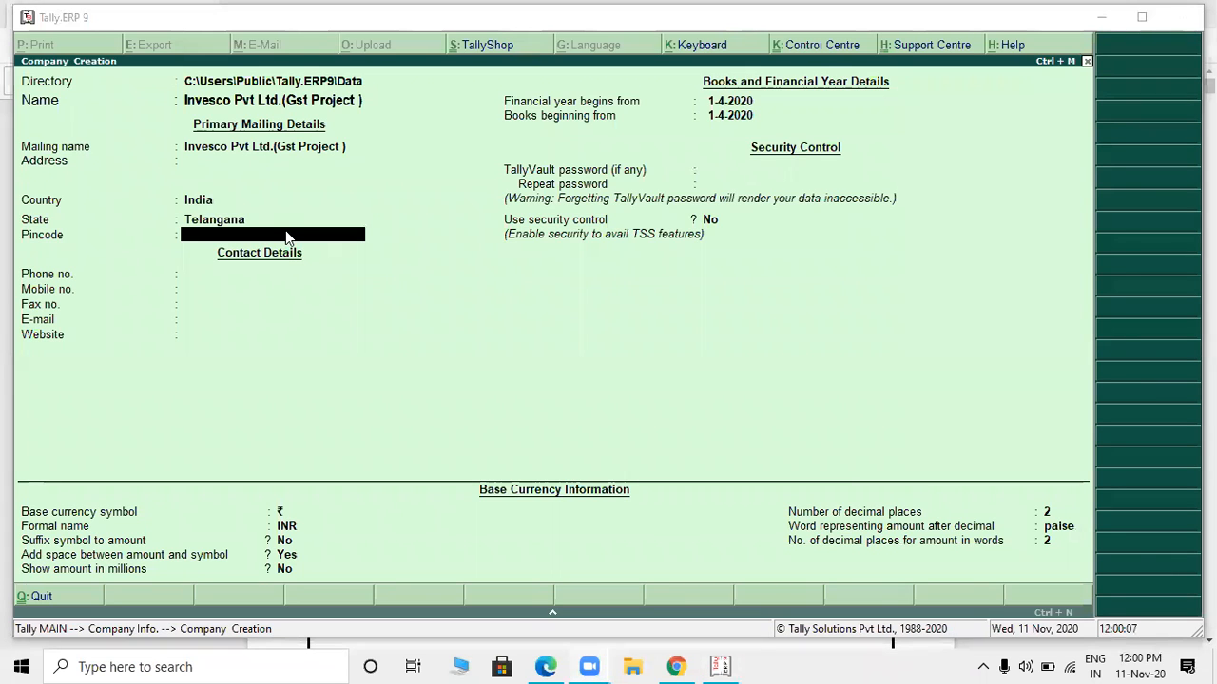
# - Enter the company's pincode from the project PDF and leave all the contact details blank
pyautogui.hotkey('alt', 'Tab')
pyautogui.press('Tab')
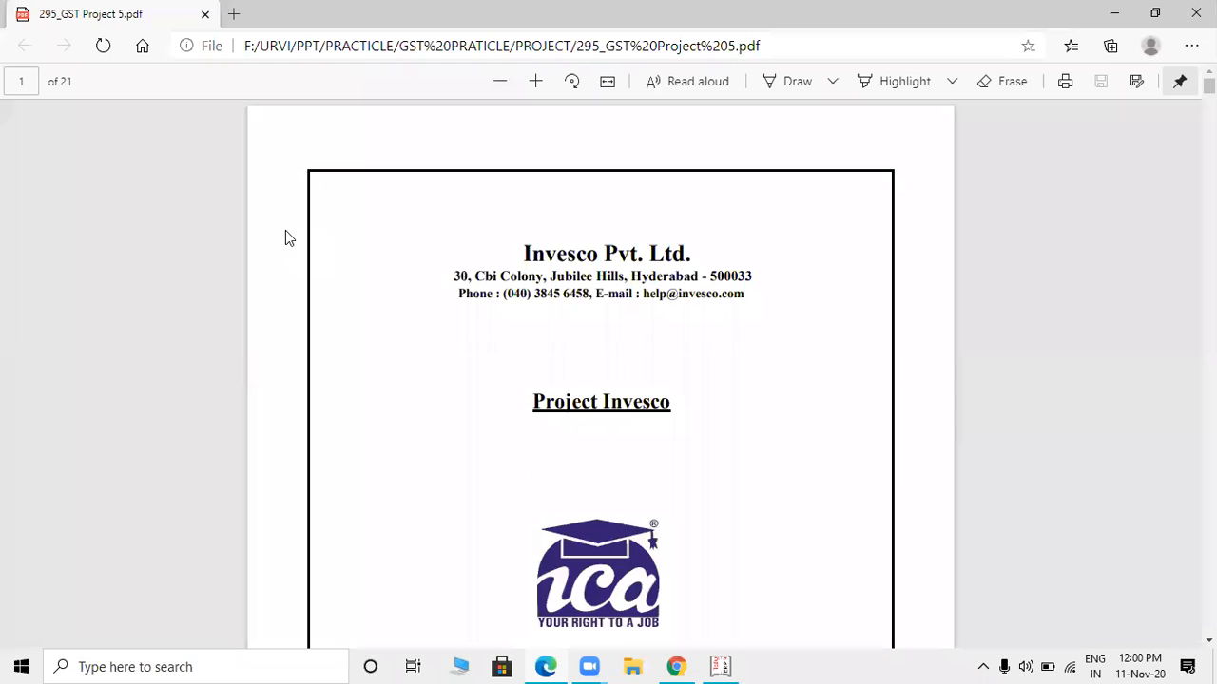
pyautogui.hotkey('alt', 'Tab')
pyautogui.write('500033')
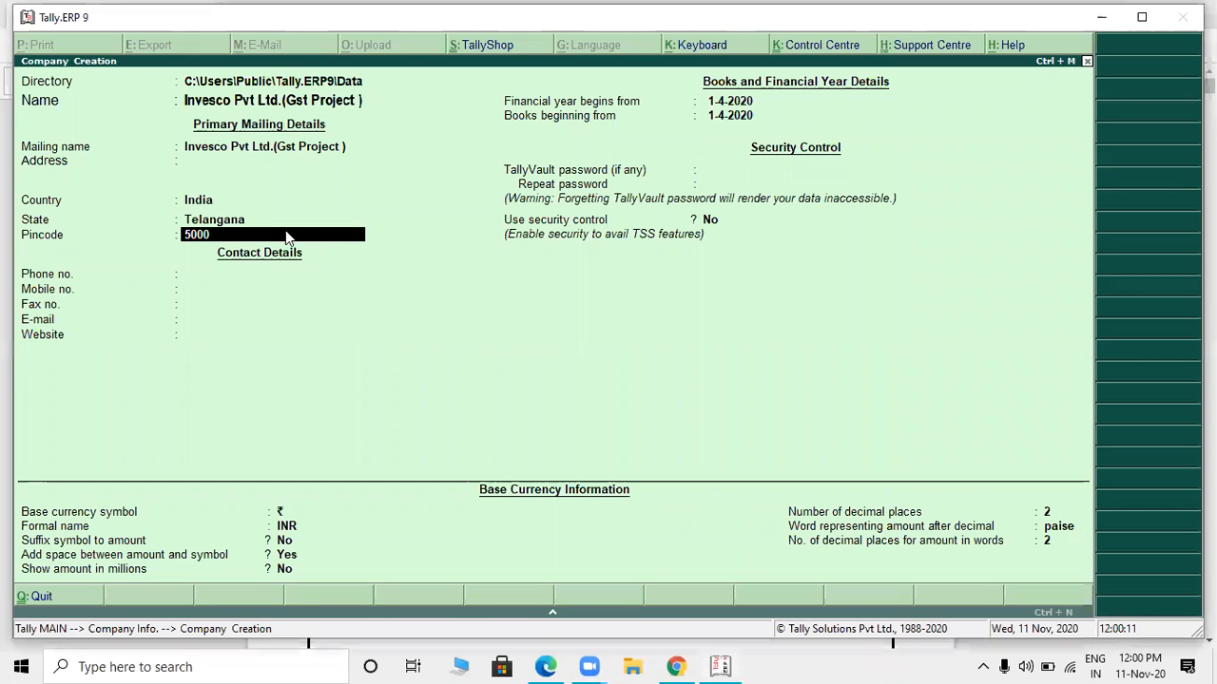
pyautogui.press('Return')
pyautogui.press('Return')
pyautogui.press('Return')
pyautogui.press('Return')
pyautogui.press('Return')
pyautogui.press('Return')
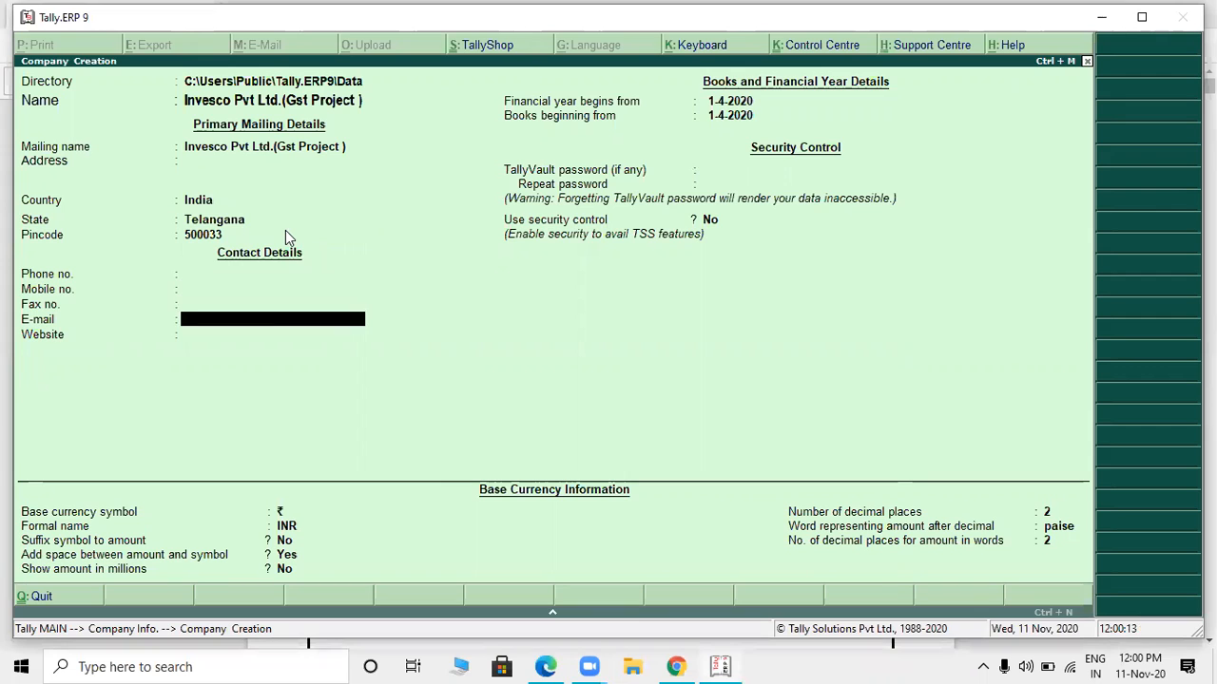
pyautogui.hotkey('alt', 'Tab')
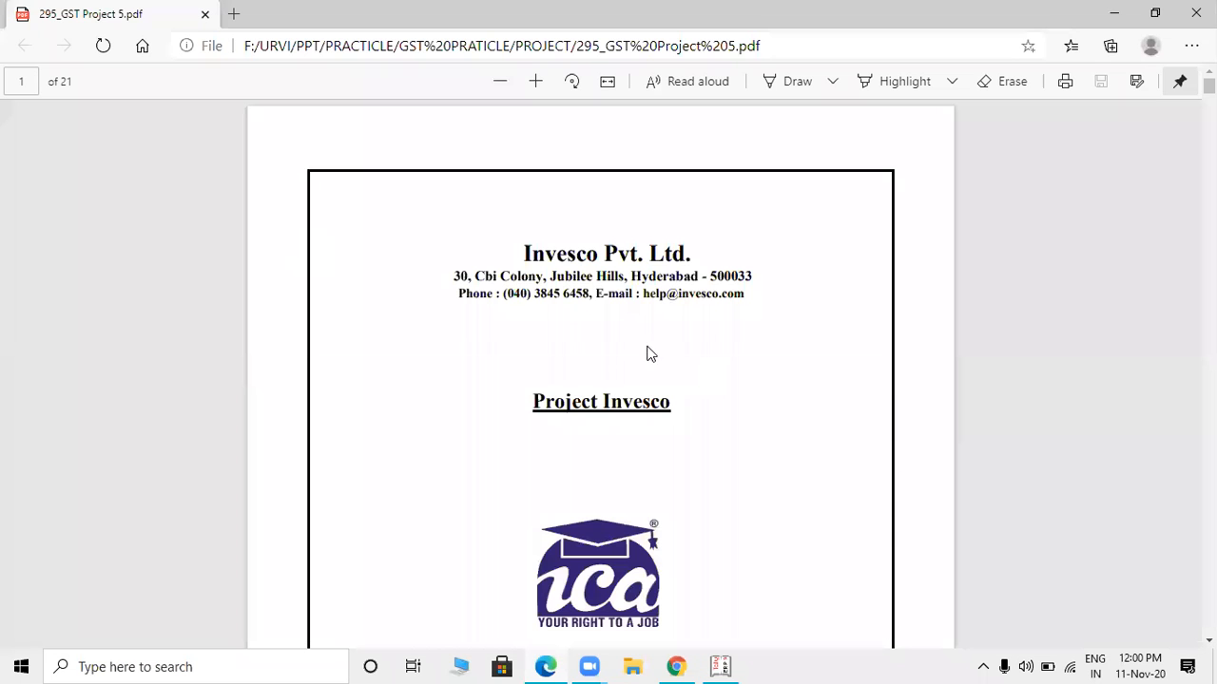
pyautogui.hotkey('alt', 'Tab')
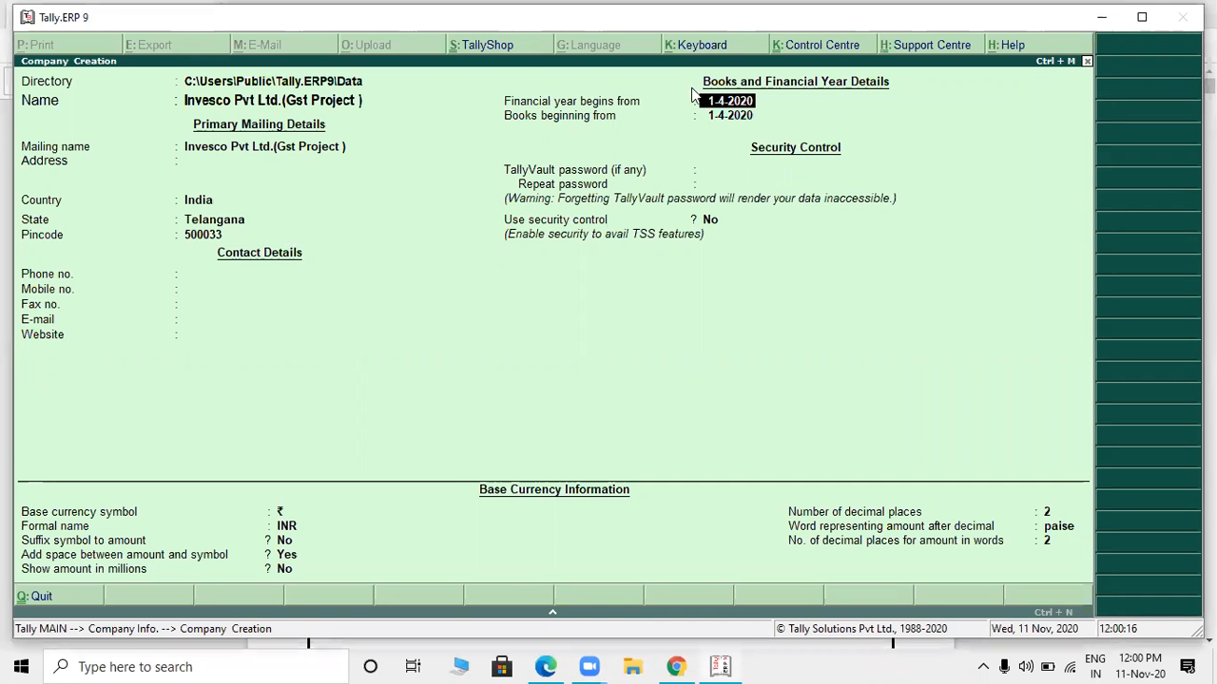
# - Look through the project PDF from the cover page to the first tax invoice to find the financial year
pyautogui.hotkey('alt', 'Tab')
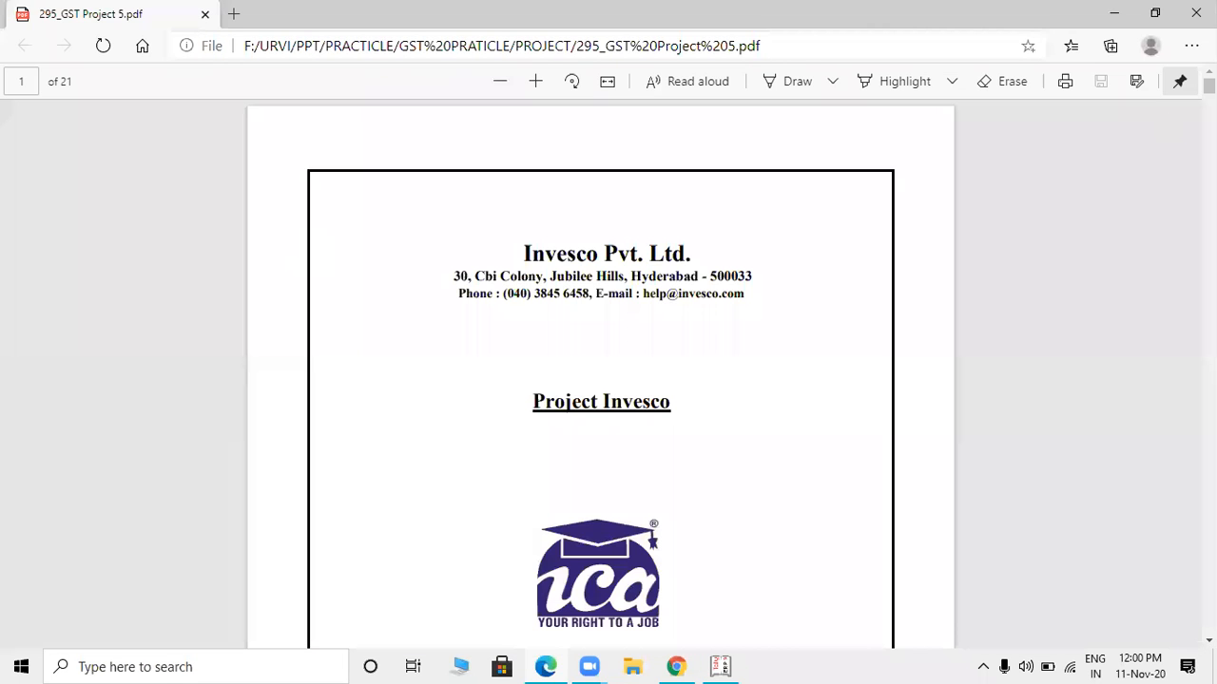
pyautogui.scroll(-7, 600, 380)
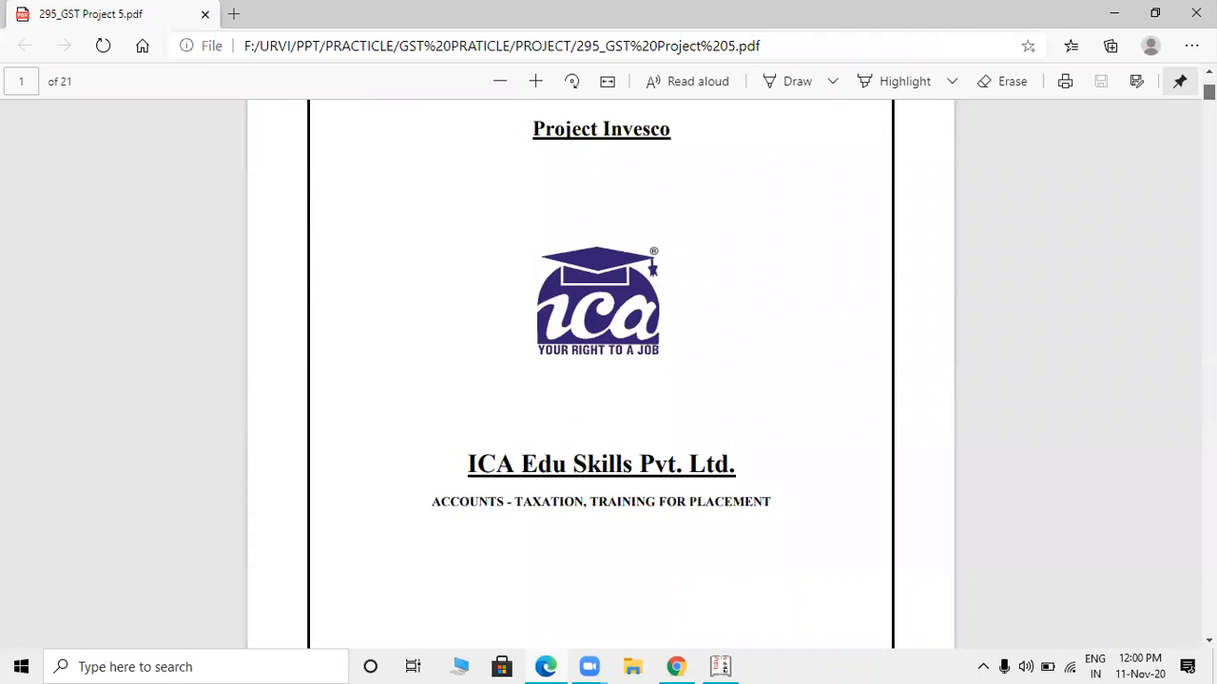
pyautogui.scroll(-3, 600, 380)
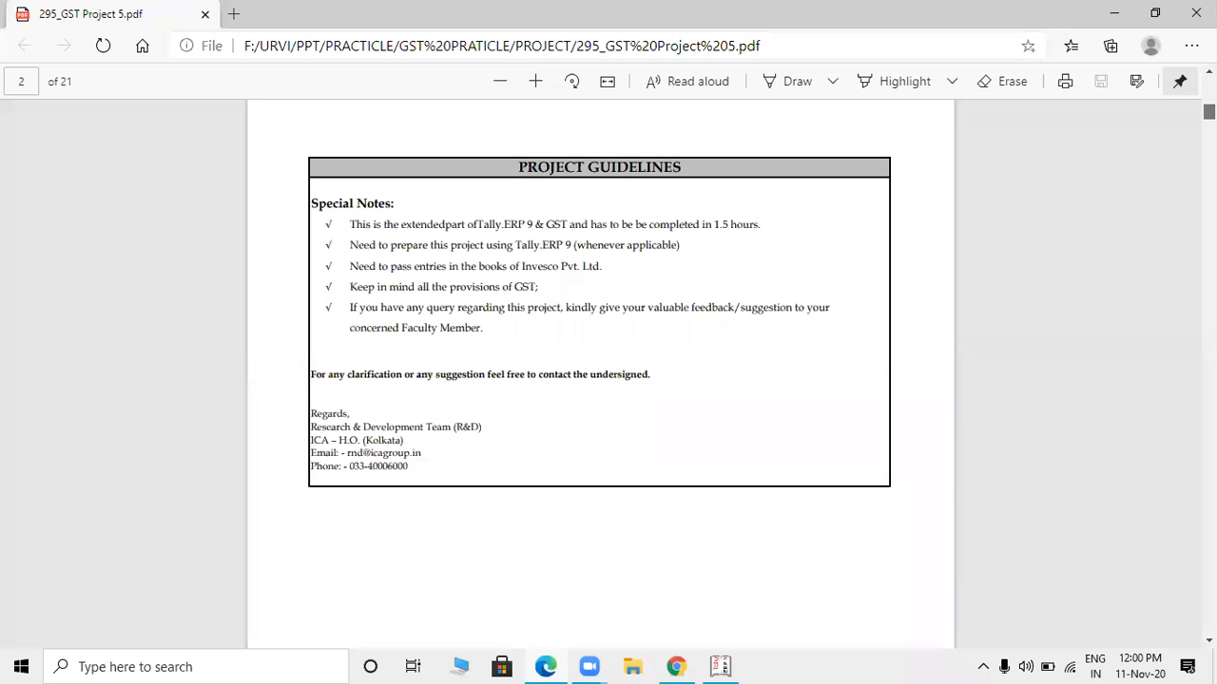
pyautogui.scroll(5, 600, 380)
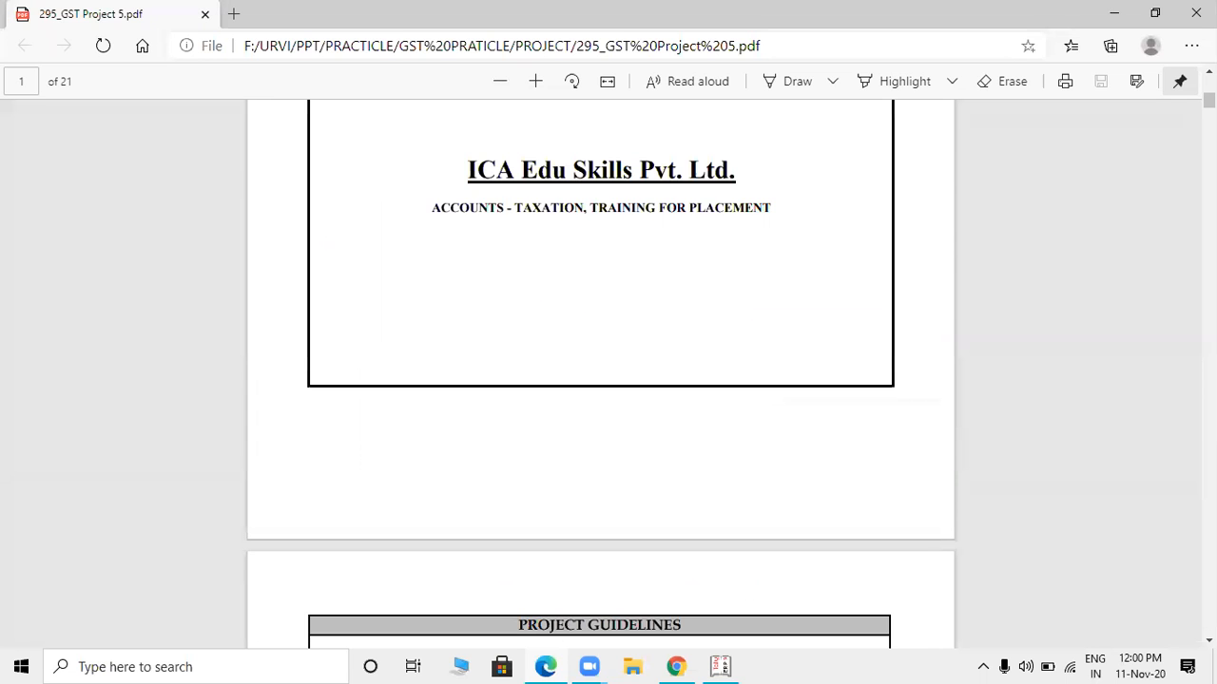
pyautogui.scroll(-15, 600, 380)
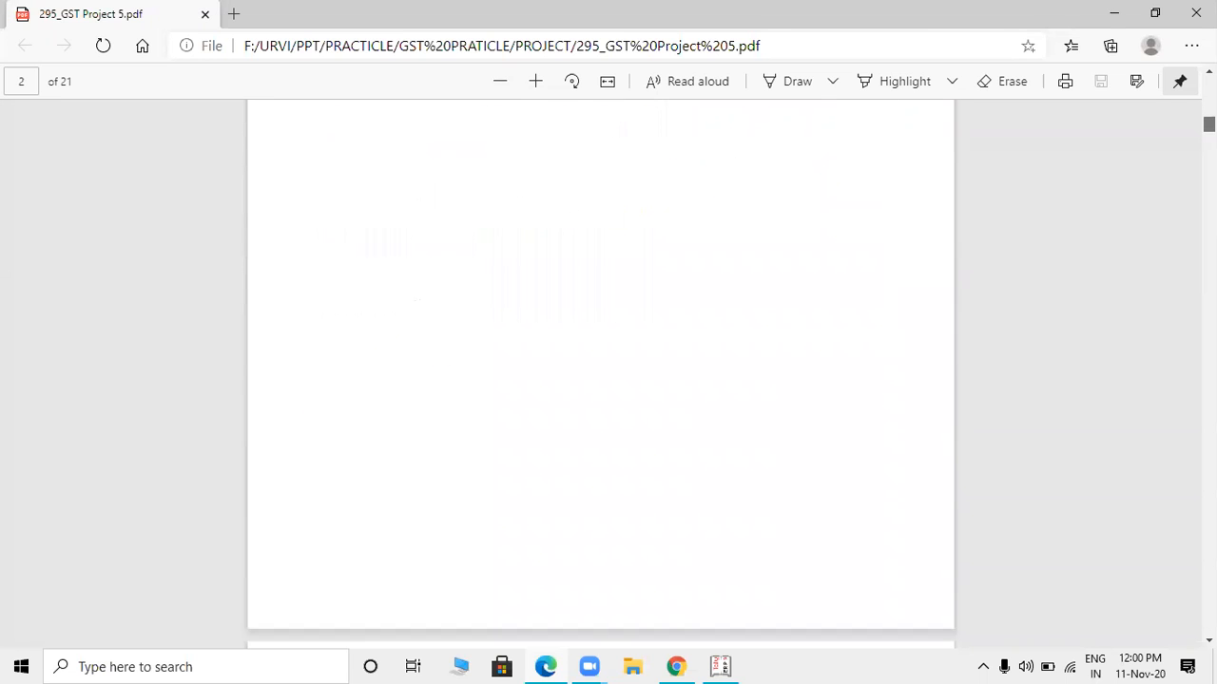
pyautogui.scroll(1, 1043, 238)
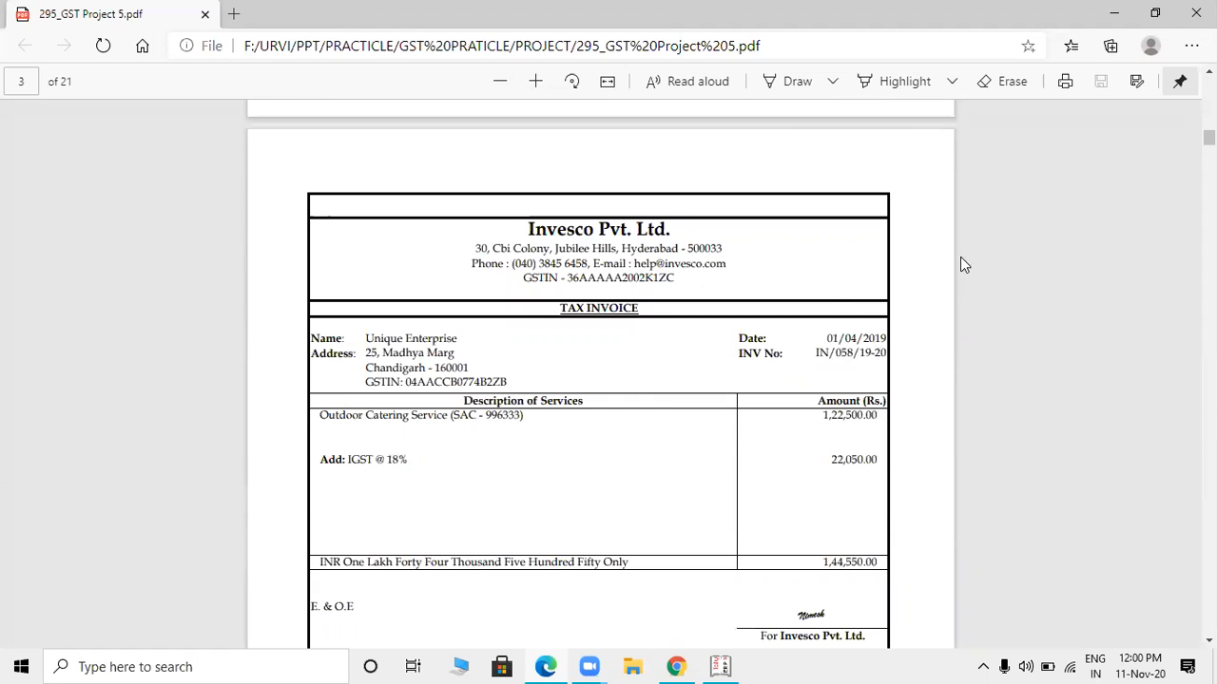
# - Set the company's financial year and books beginning dates to 1-4-2019 in Tally
pyautogui.hotkey('alt', 'Tab')
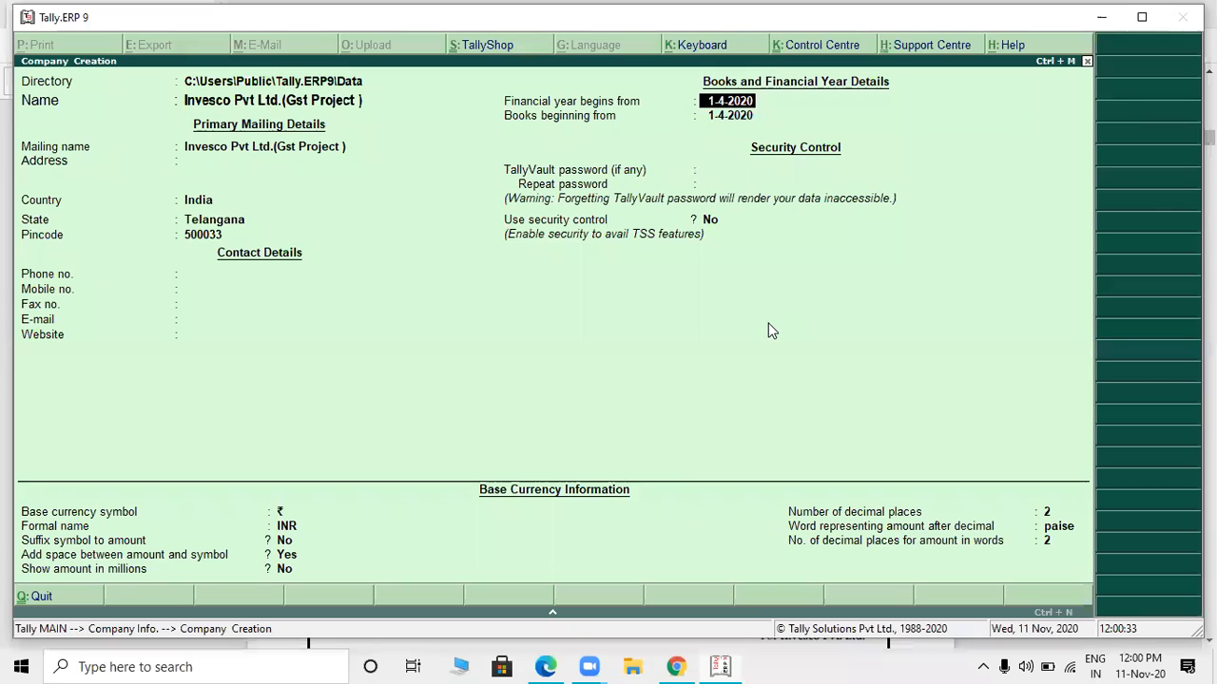
pyautogui.press('BackSpace')
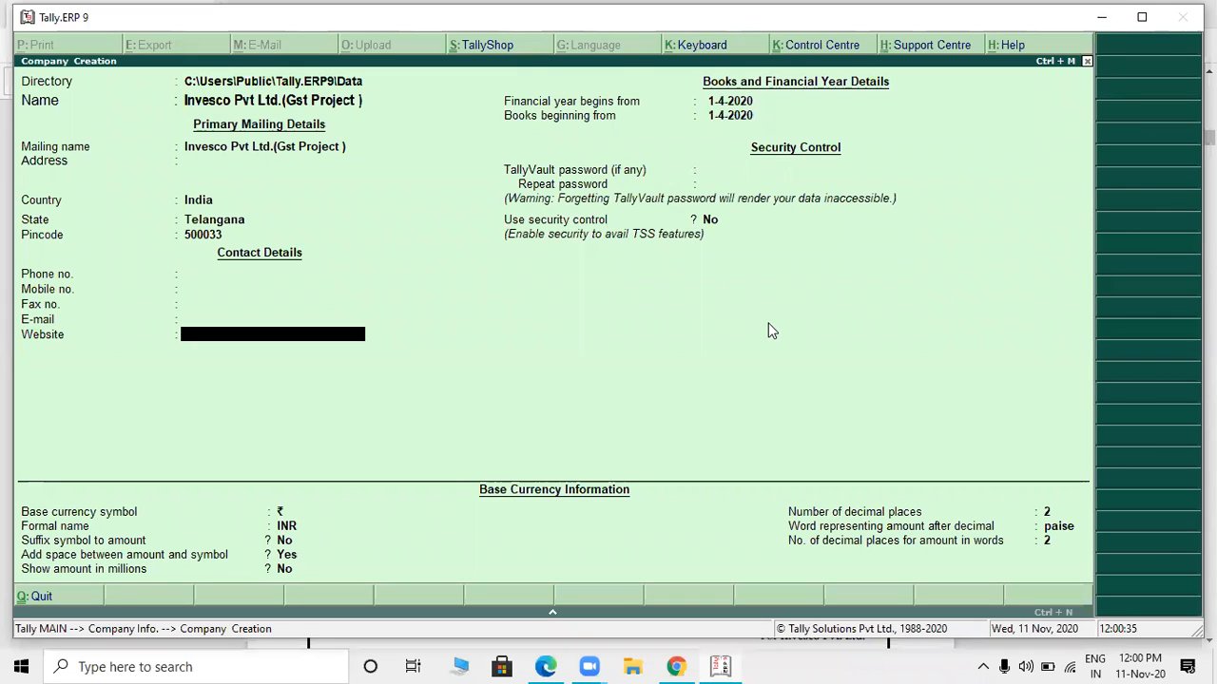
pyautogui.press('Return')
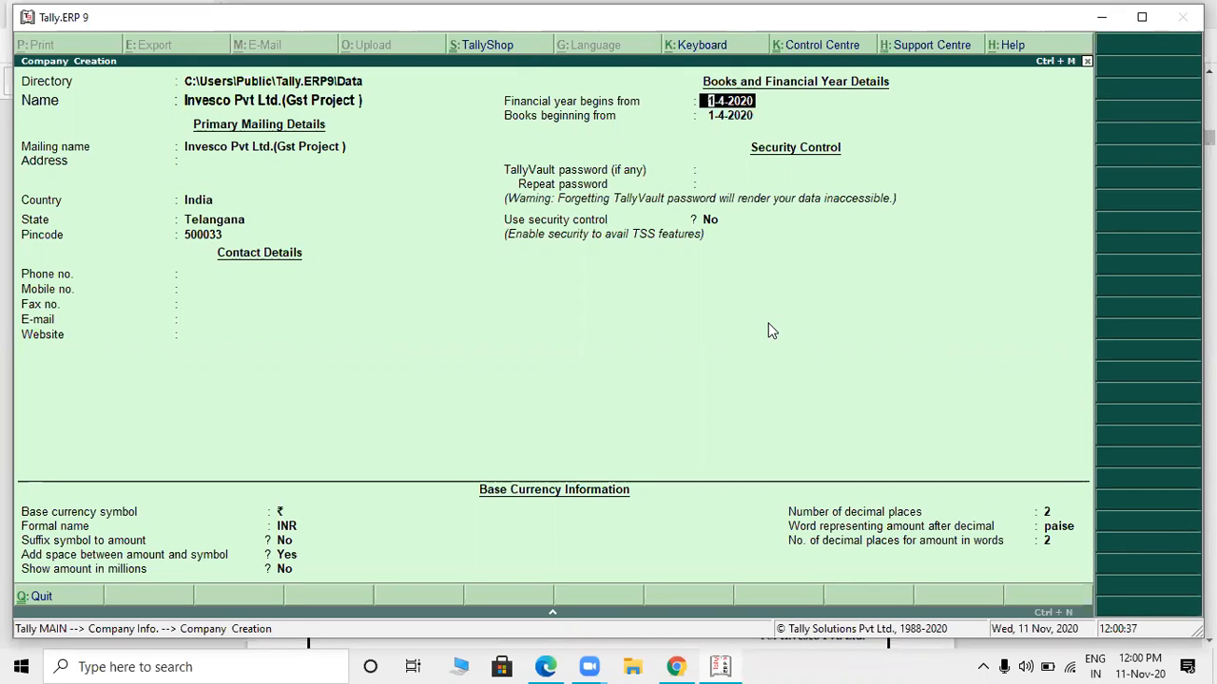
pyautogui.press('BackSpace')
pyautogui.write('19')
pyautogui.press('Return')
# - Leave the security settings and base currency information at their defaults and create the company
pyautogui.press('Return')
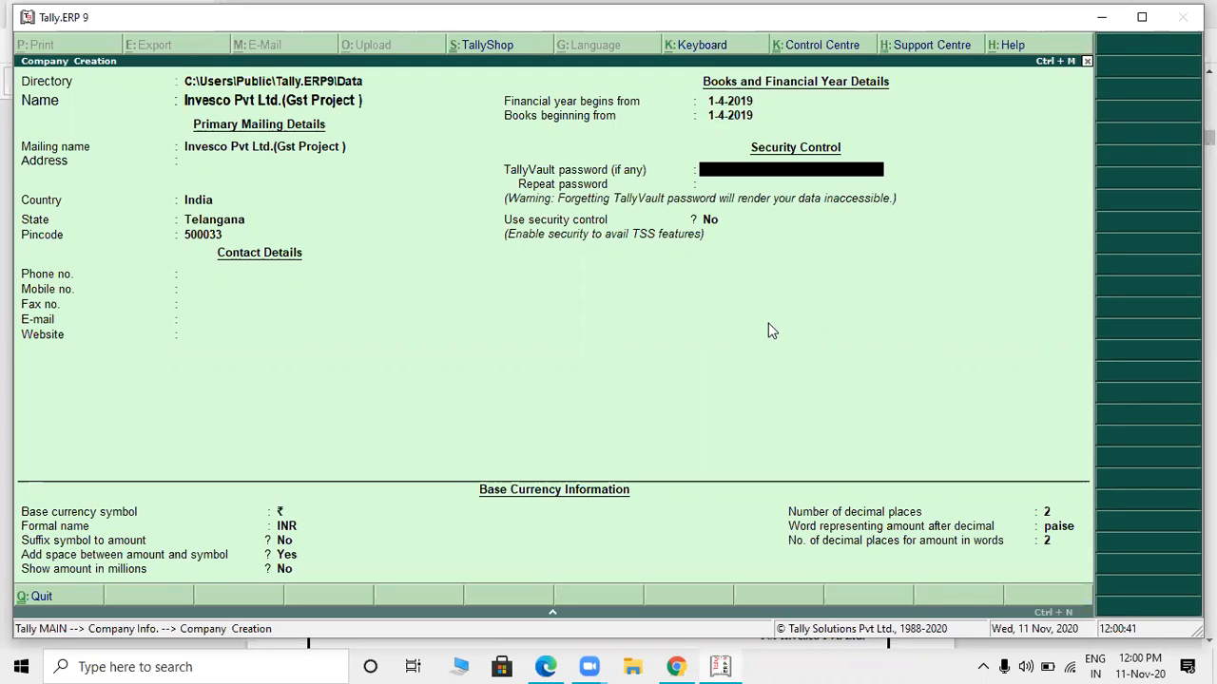
pyautogui.press('Return')
pyautogui.press('Return')
pyautogui.press('Return')
pyautogui.press('Return')
pyautogui.press('Return')
pyautogui.press('Return')
pyautogui.press('Return')
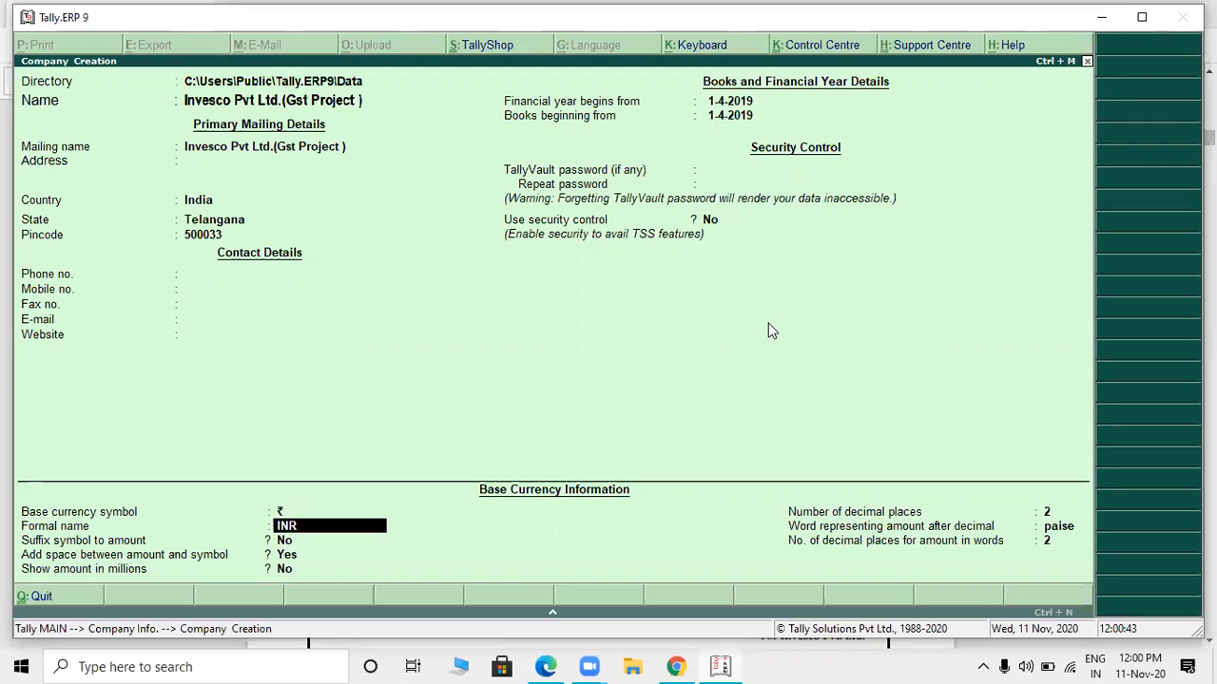
pyautogui.press('Return')
pyautogui.press('Return')
pyautogui.press('Return')
pyautogui.press('Return')
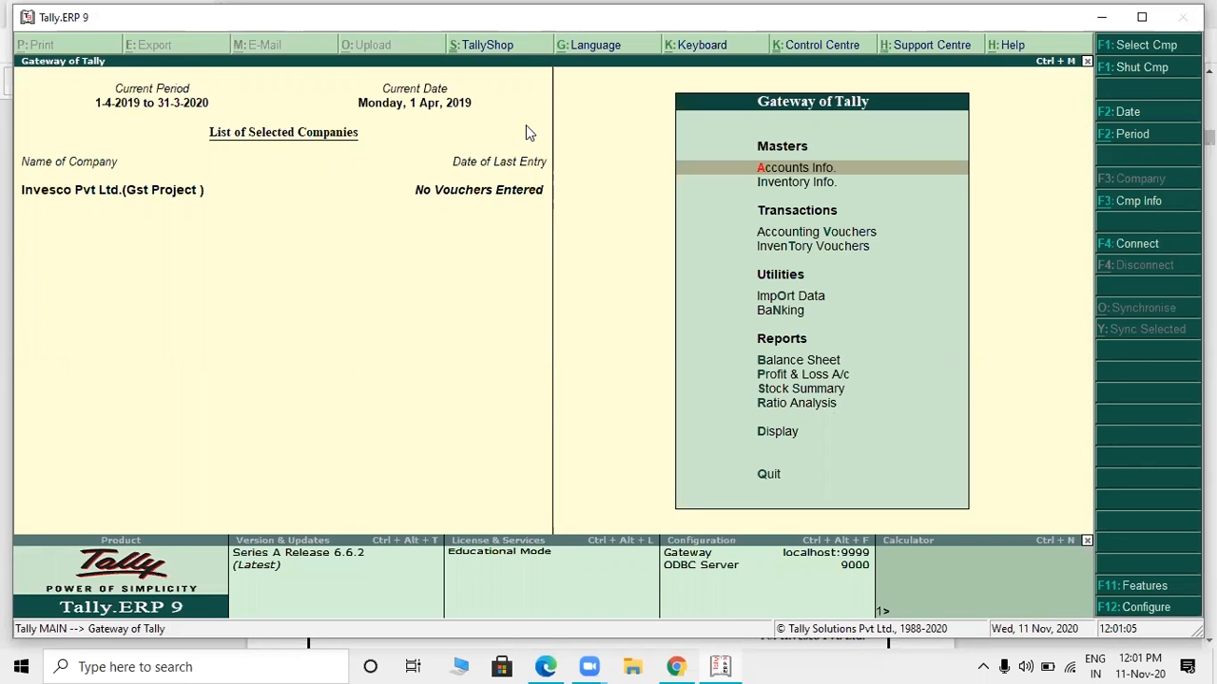
# - Review the first tax invoice in the project PDF for its party name, date and invoice number
pyautogui.hotkey('alt', 'Tab')
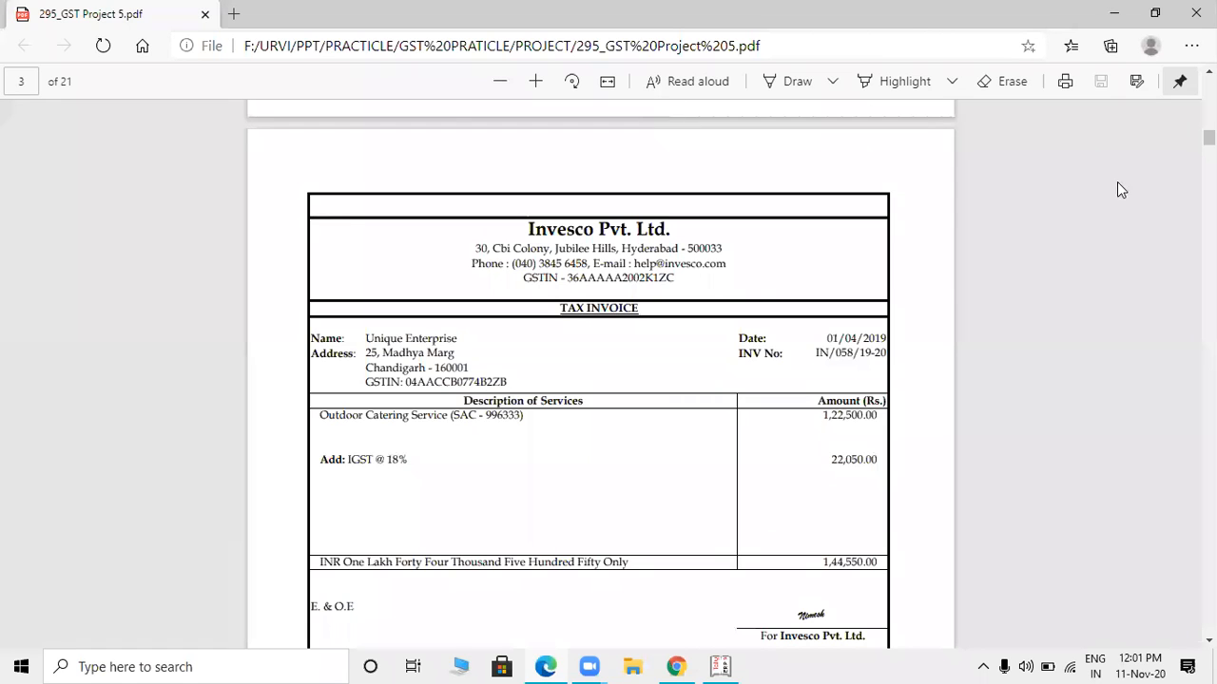
pyautogui.scroll(-1, 1208, 139)
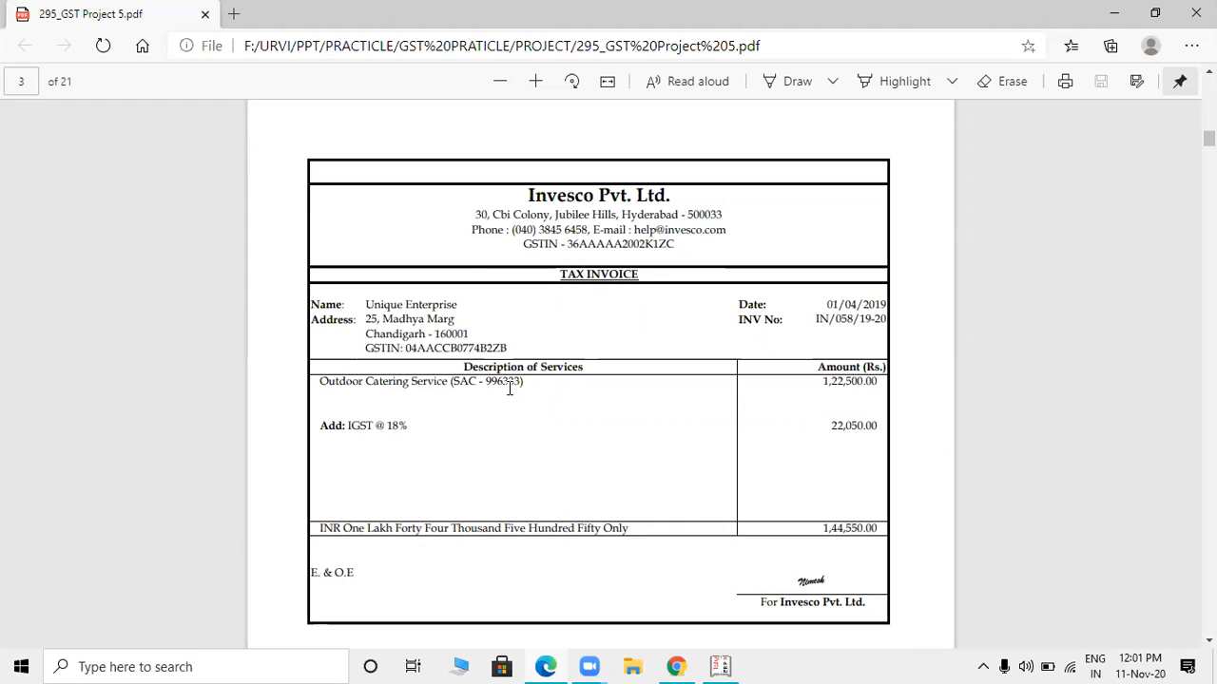
pyautogui.moveTo(366, 305); pyautogui.dragTo(460, 303)
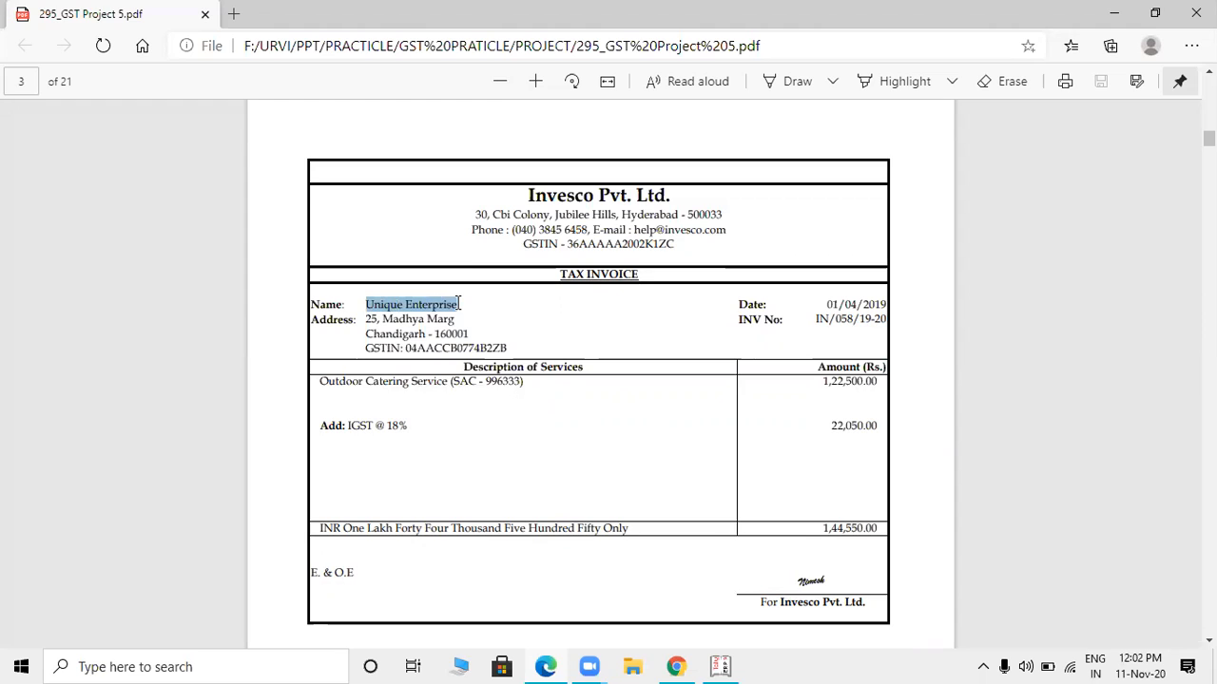
pyautogui.click(504, 316)
pyautogui.moveTo(830, 302); pyautogui.dragTo(883, 301)
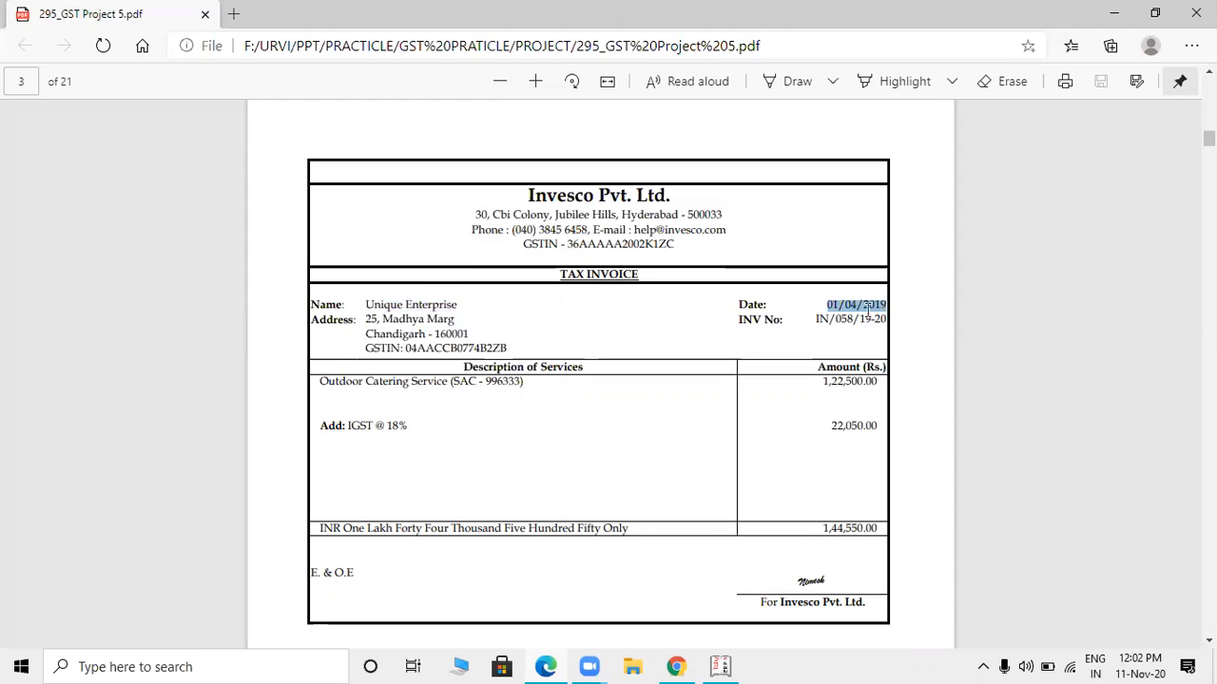
pyautogui.moveTo(816, 319); pyautogui.dragTo(880, 323)
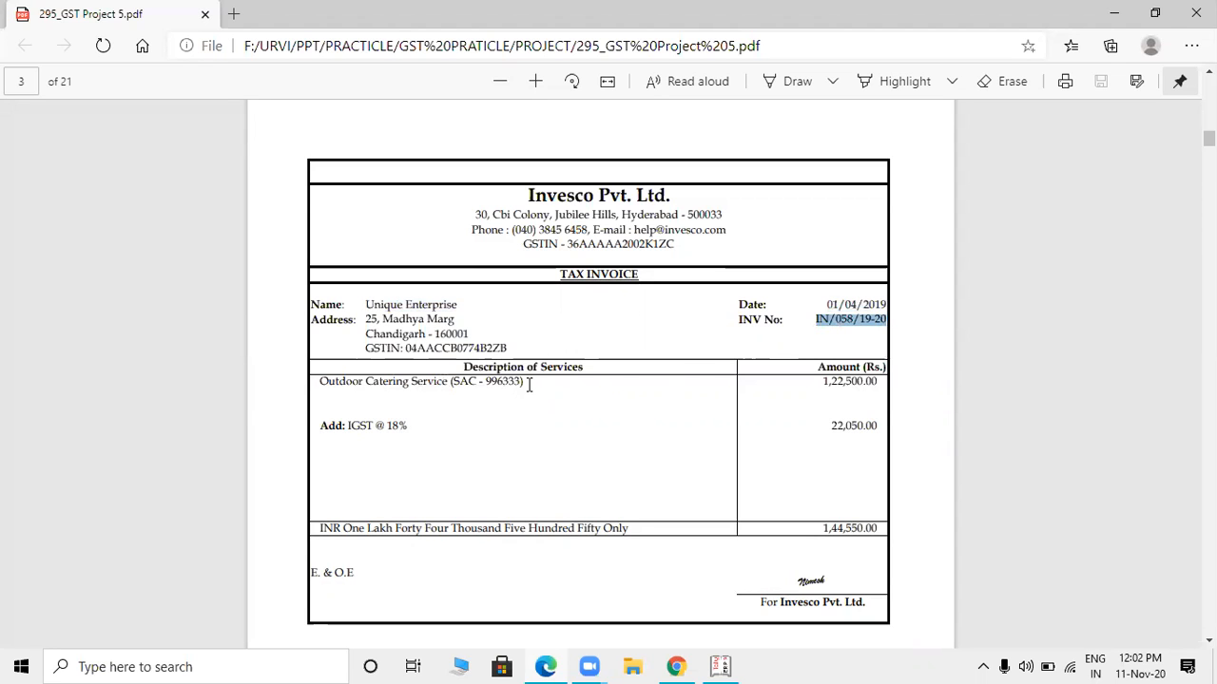
# - Start a sales voucher in Tally, compare the item invoice layout, and leave it in accounting invoice mode
pyautogui.hotkey('alt', 'Tab')
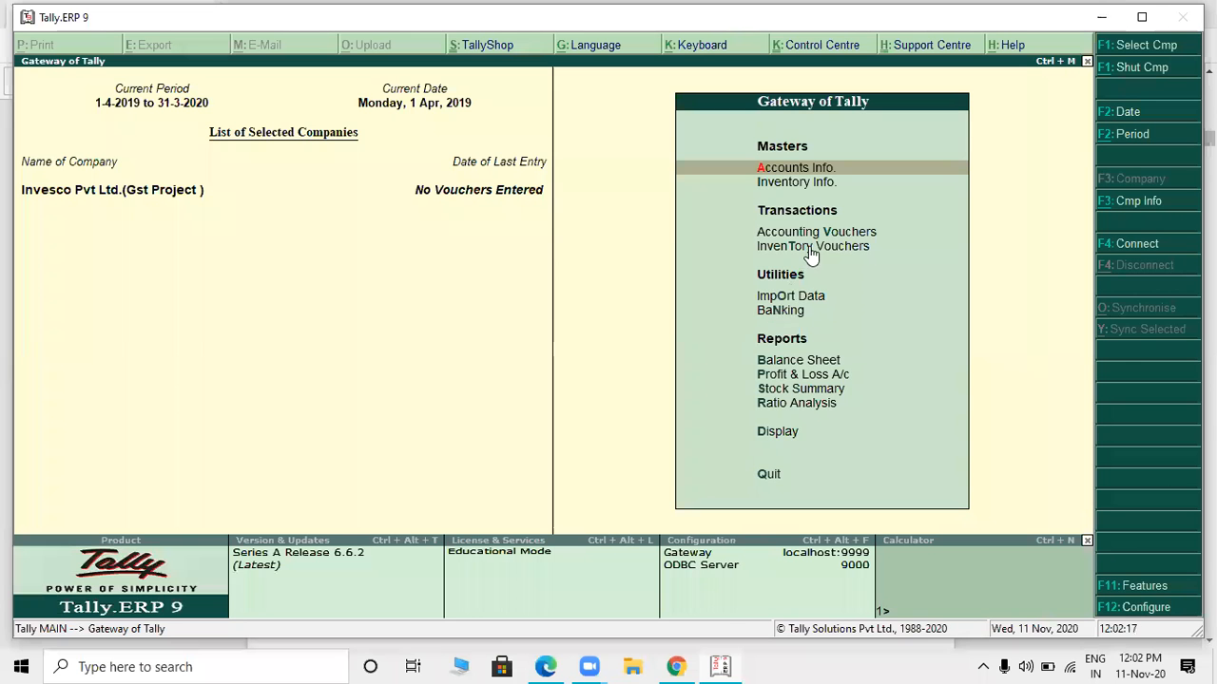
pyautogui.click(815, 235)
pyautogui.click(815, 236)
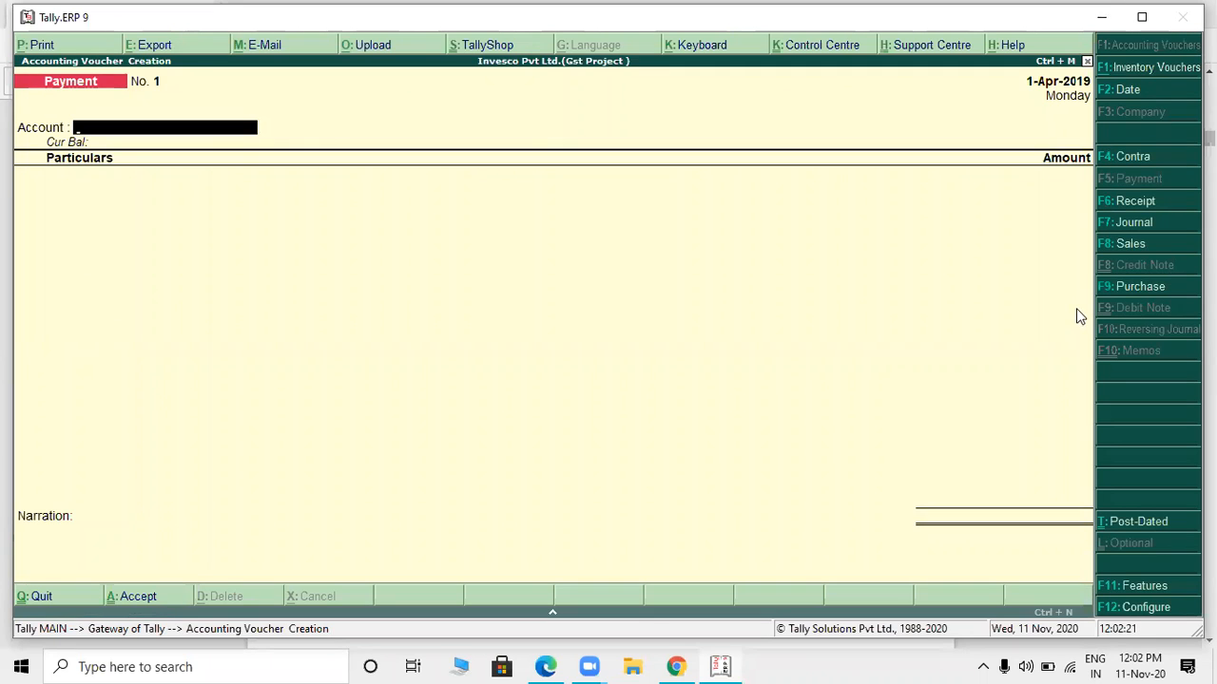
pyautogui.click(1120, 245)
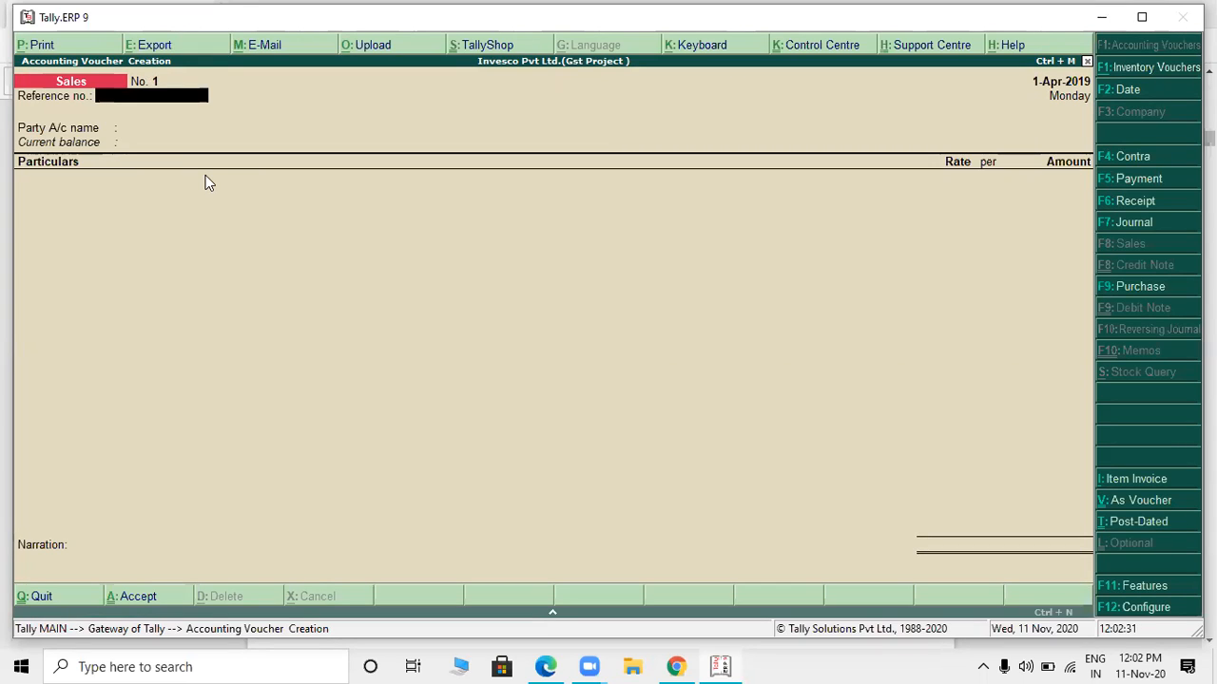
pyautogui.click(1108, 483)
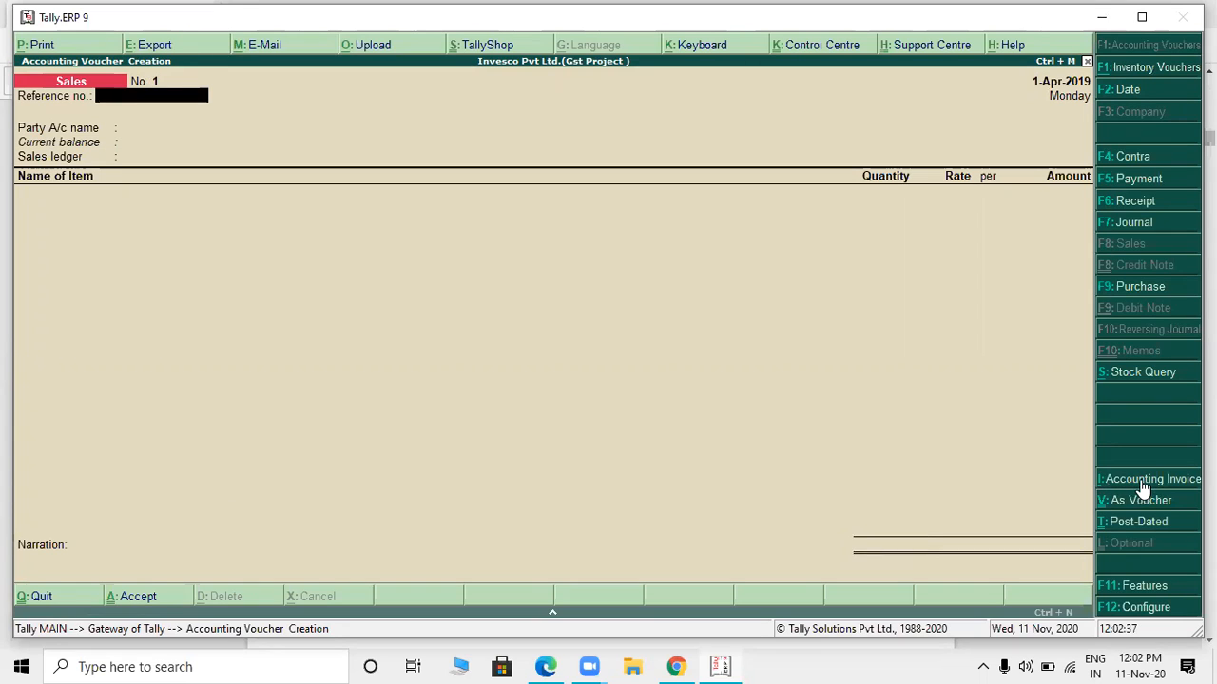
pyautogui.click(1142, 483)
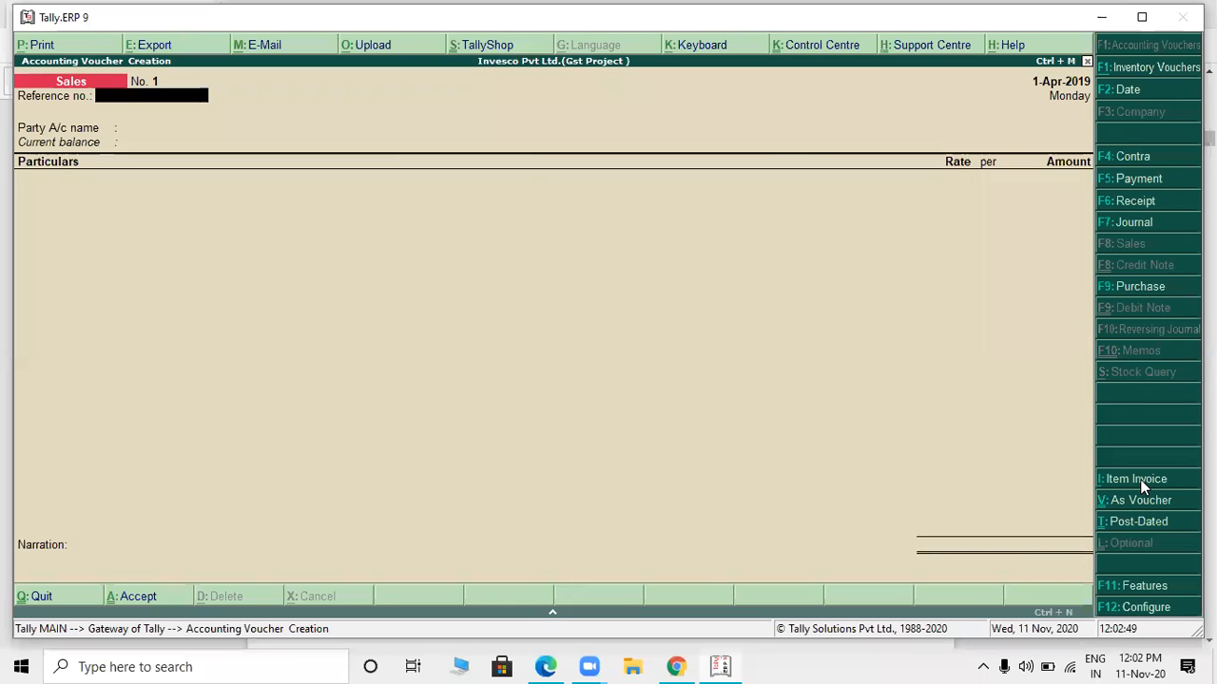
# - Enter the PDF invoice's number, IN/058/19-20, as the sales voucher's reference number
pyautogui.hotkey('alt', 'Tab')
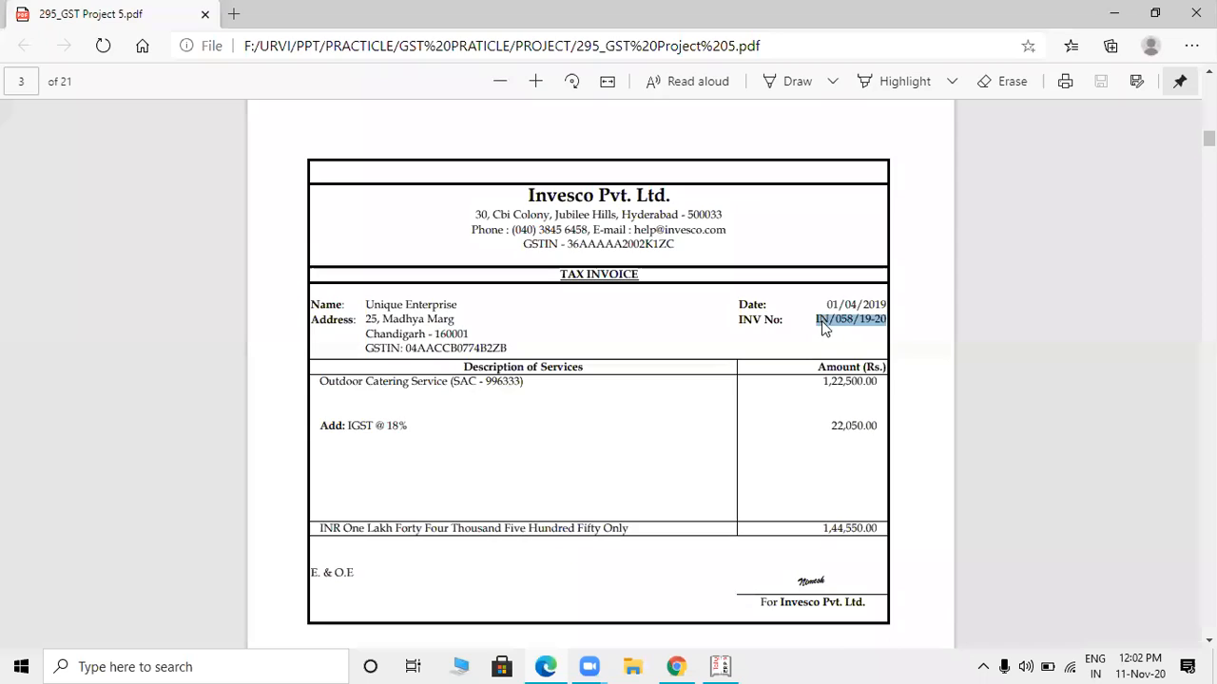
pyautogui.hotkey('alt', 'Tab')
pyautogui.write('in')
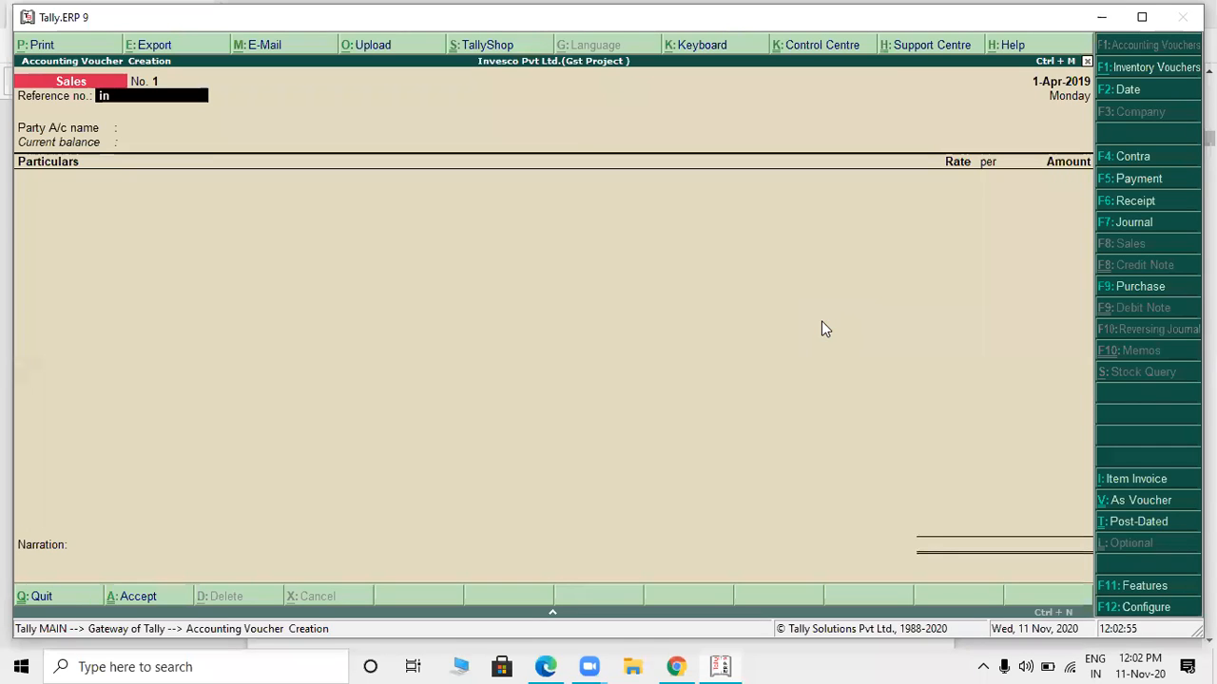
pyautogui.press('BackSpace')
pyautogui.press('BackSpace')
pyautogui.press('BackSpace')
pyautogui.write('IN/058/')
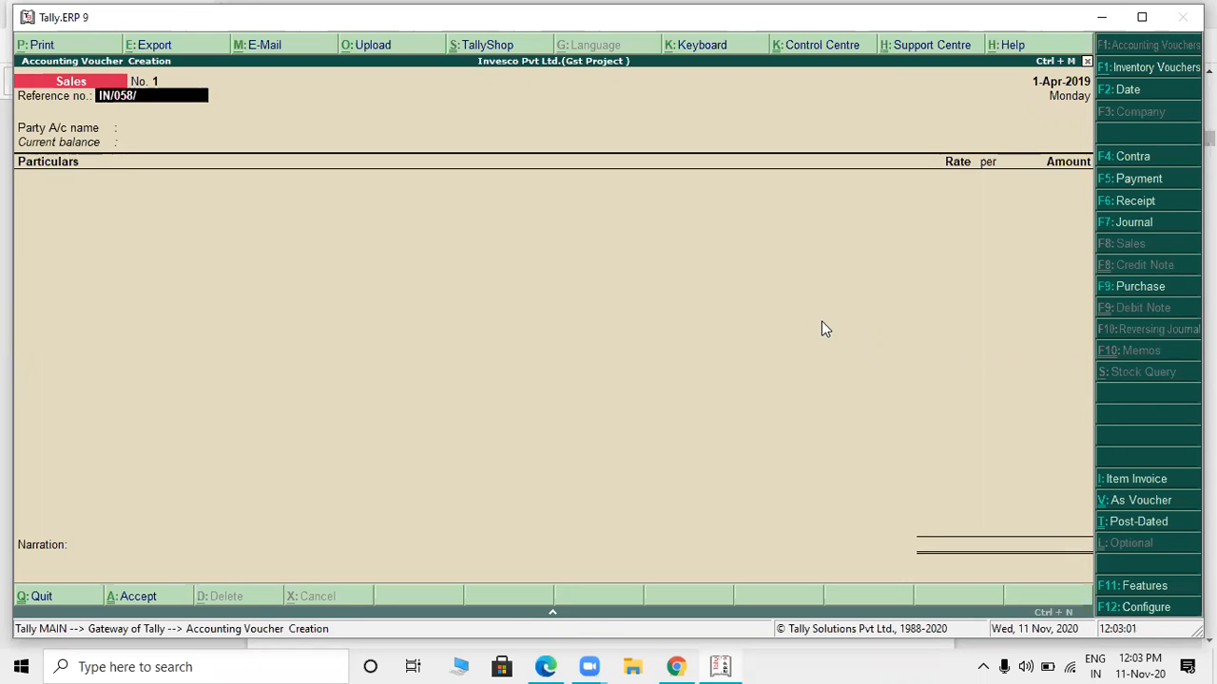
pyautogui.hotkey('alt', 'Tab')
# - Check the invoice date in the PDF against the voucher date, then accept the reference number
pyautogui.hotkey('alt', 'Tab')
pyautogui.write('19-20')
pyautogui.hotkey('alt', 'Tab')
pyautogui.moveTo(826, 305); pyautogui.dragTo(883, 306)
pyautogui.hotkey('alt', 'Tab')
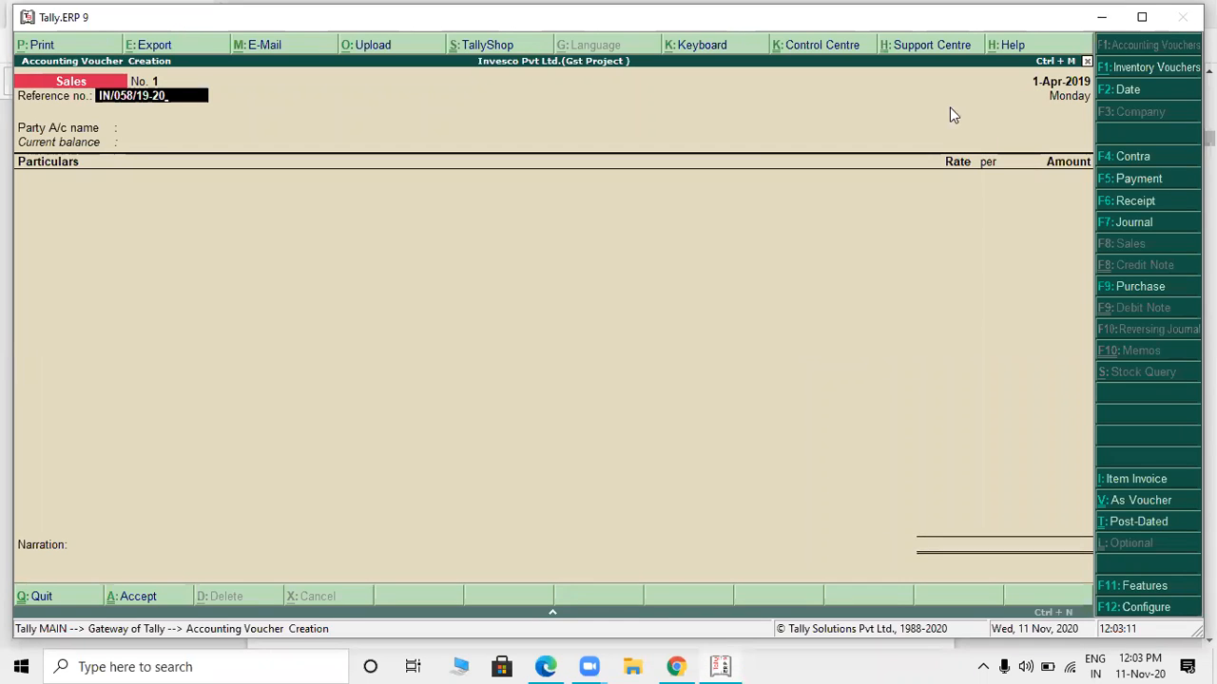
pyautogui.press('Return')
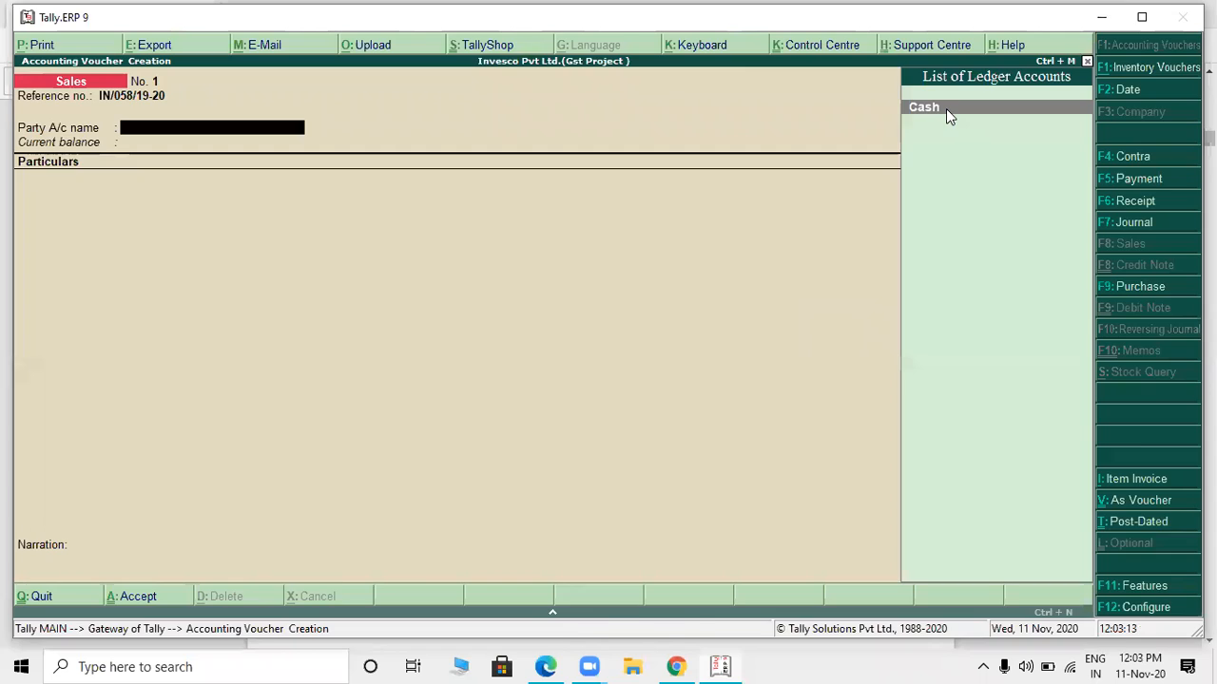
# - Look up the invoice's party in the PDF and create a party ledger named UNIQUE ENTERPRISE without an alias
pyautogui.hotkey('alt', 'Tab')
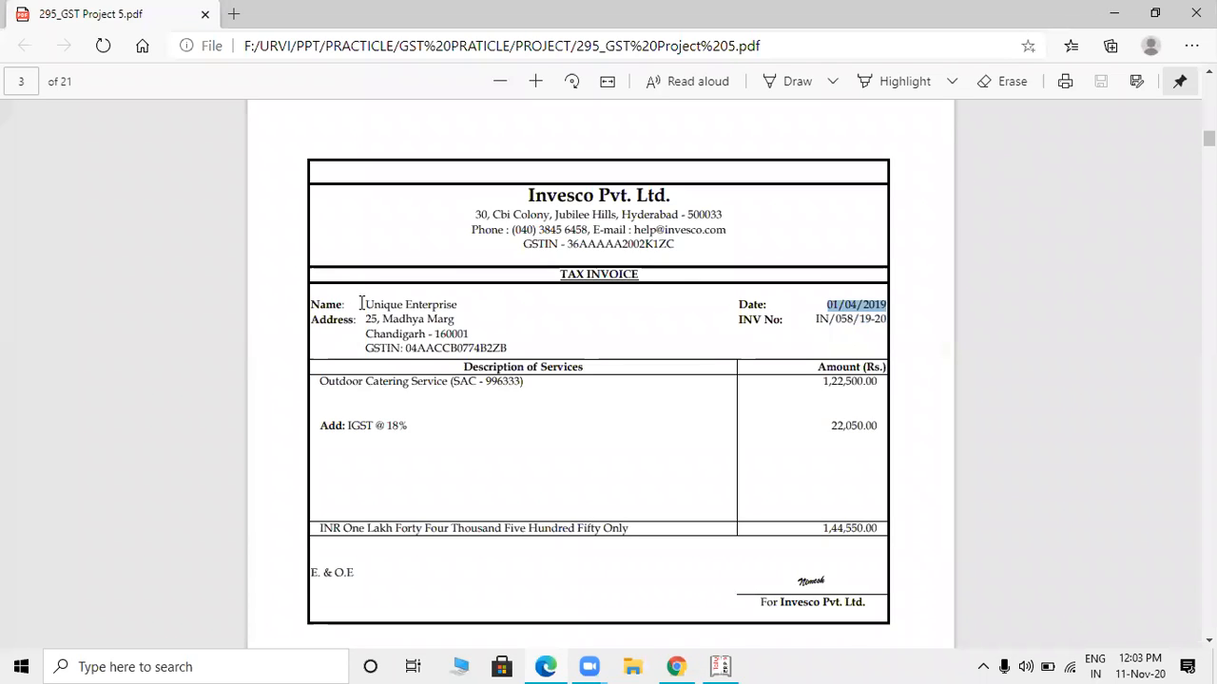
pyautogui.moveTo(361, 303); pyautogui.dragTo(475, 304)
pyautogui.hotkey('alt', 'Tab')
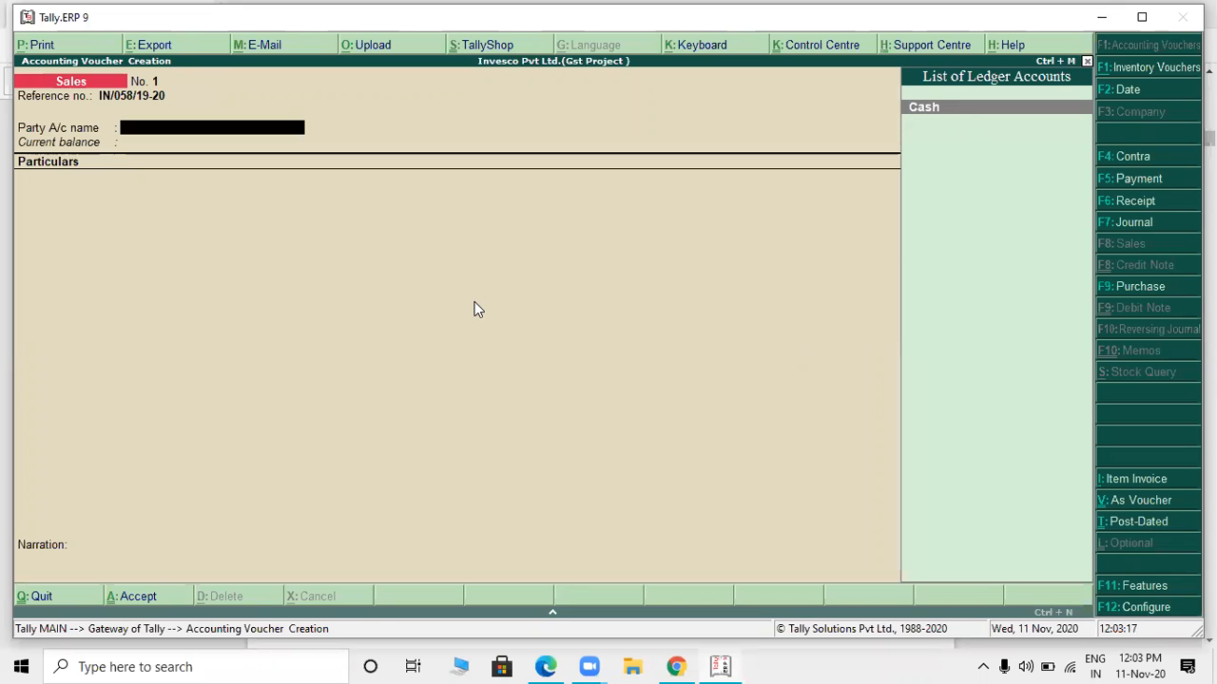
pyautogui.hotkey('alt', 'c')
pyautogui.write('UNIQUE ENTERPRISE')
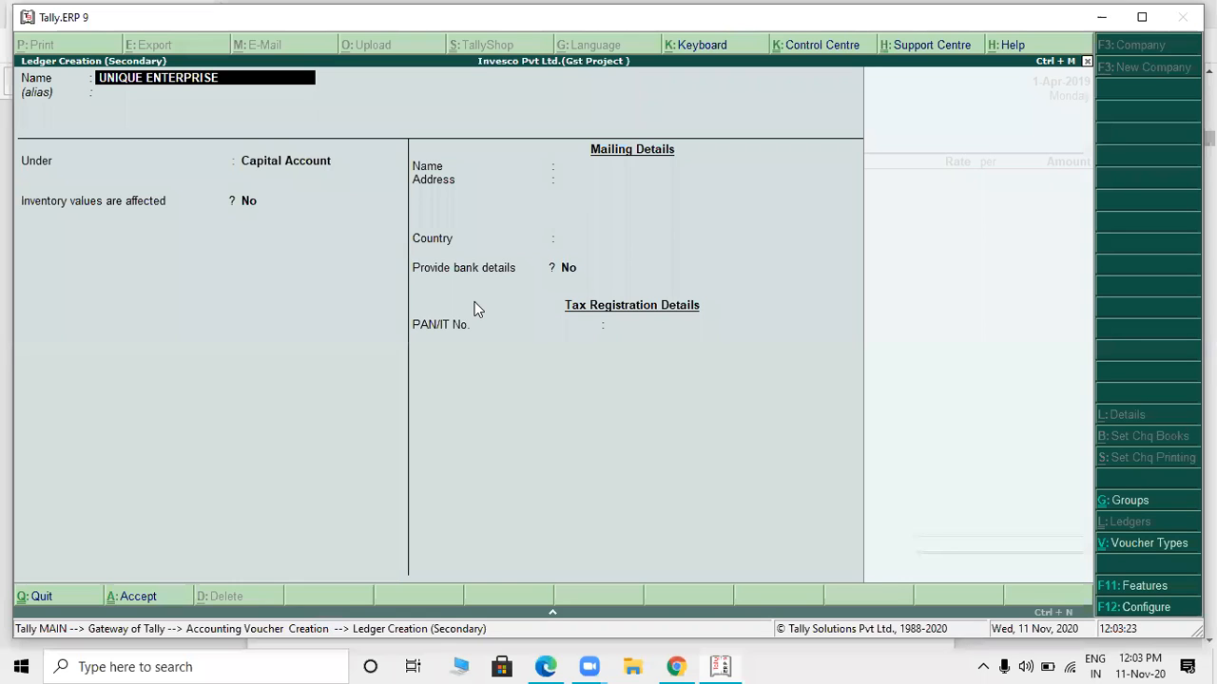
pyautogui.press('Return')
pyautogui.press('Return')
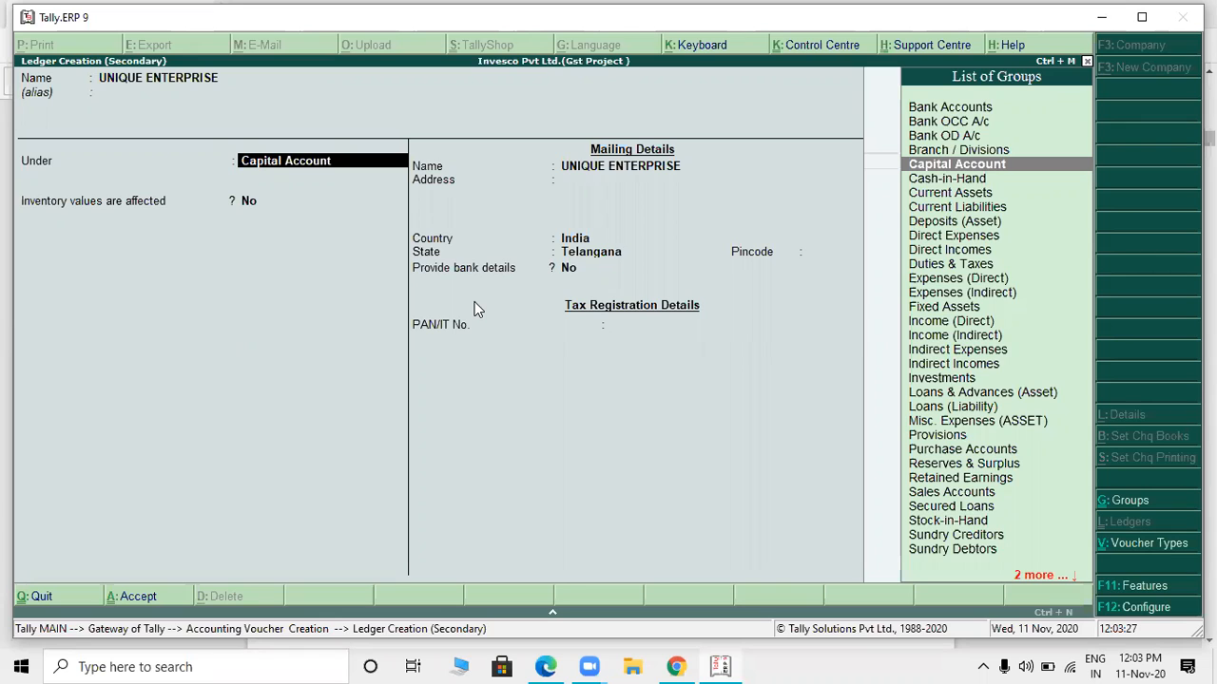
# - Place the ledger under Sundry Debtors and accept the default billing and mailing settings, keeping India and Telangana
pyautogui.write('DEB')
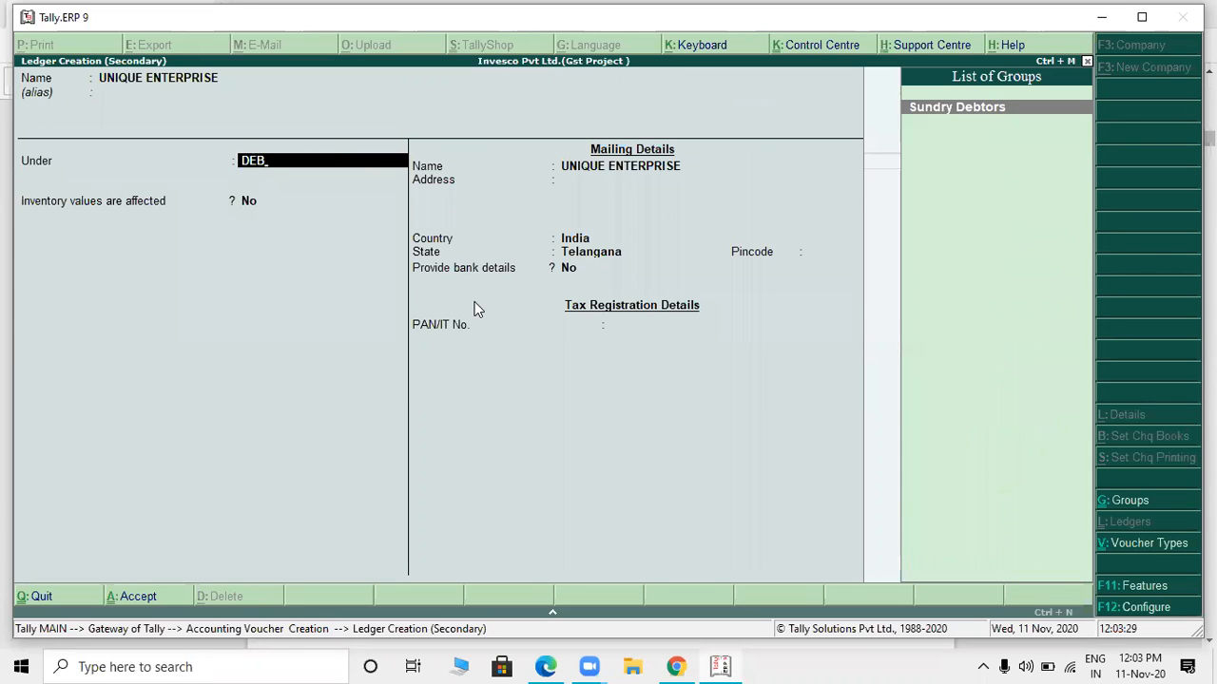
pyautogui.press('Return')
pyautogui.press('Return')
pyautogui.press('Return')
pyautogui.press('Return')
pyautogui.press('Return')
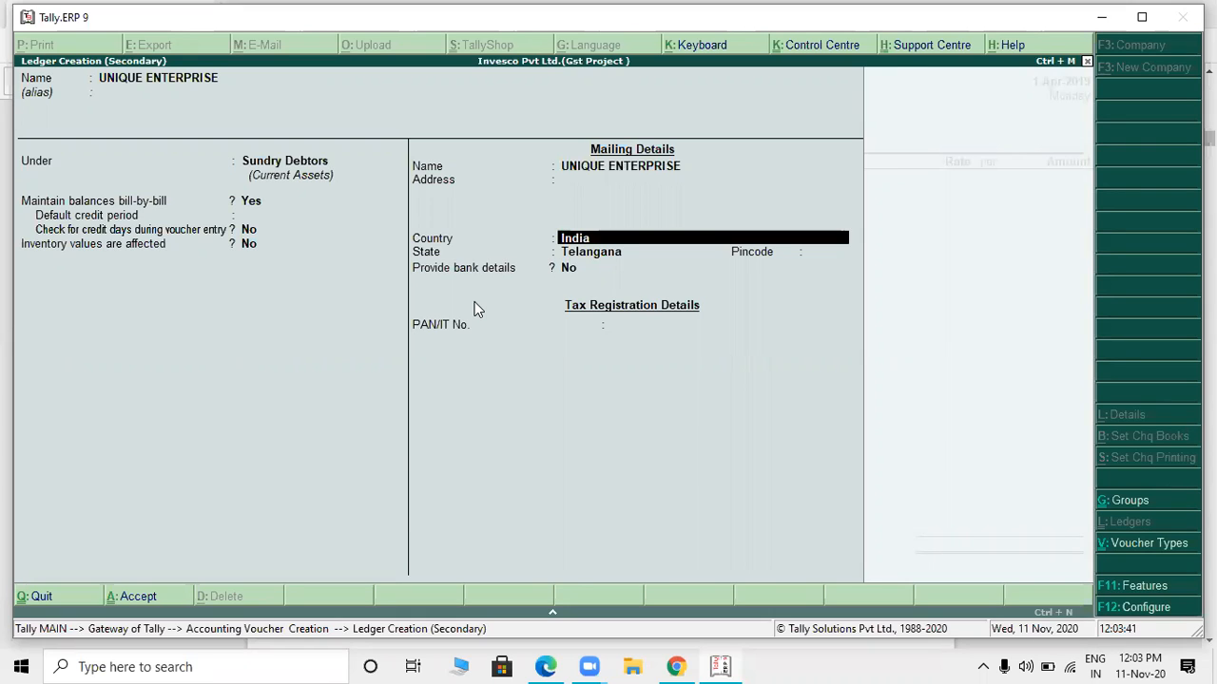
pyautogui.press('Return')
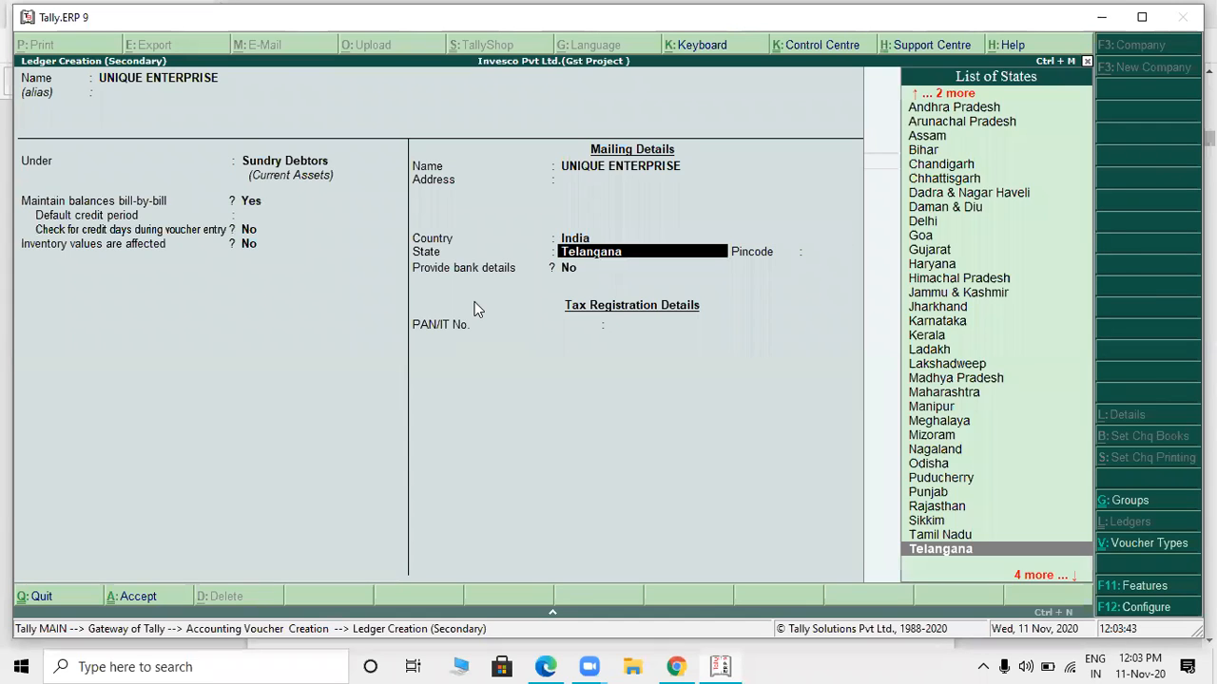
pyautogui.press('Return')
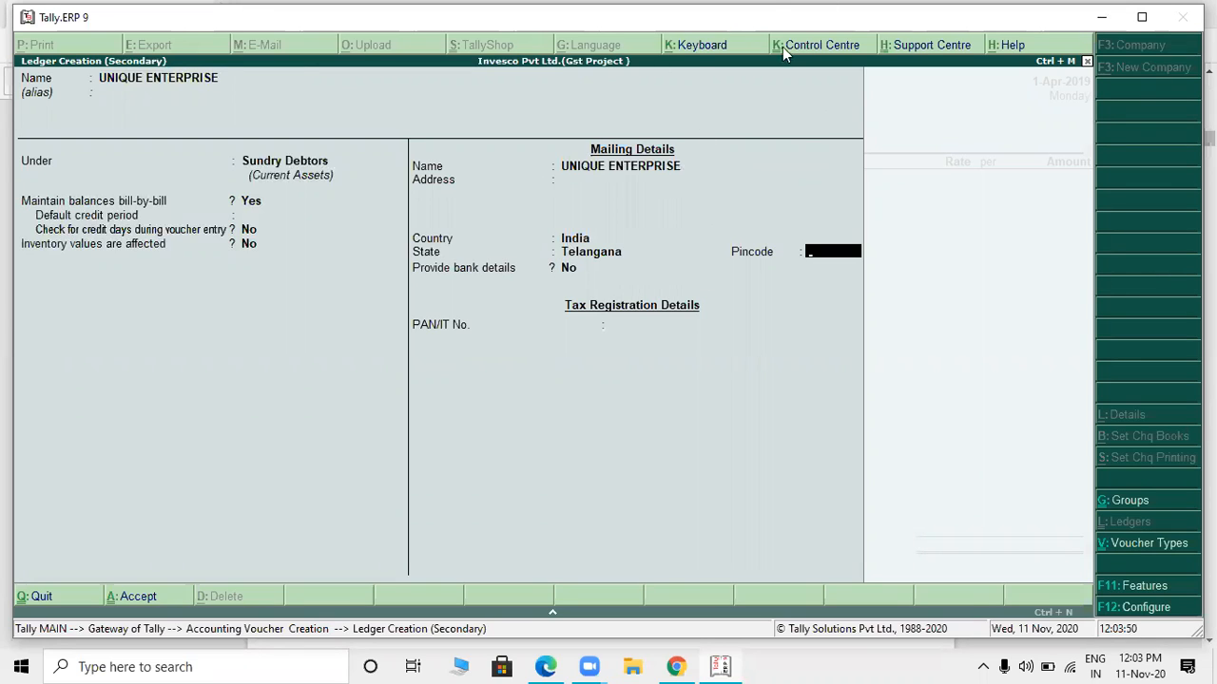
# - Accept the remaining UNIQUE ENTERPRISE ledger fields without pincode, bank or PAN details, and save the ledger
pyautogui.press('Return')
pyautogui.press('Return')
pyautogui.press('Return')
pyautogui.press('Return')
pyautogui.press('Return')
# - Quit the party details and the unsaved sales voucher, returning to the Gateway of Tally
pyautogui.press('Escape')
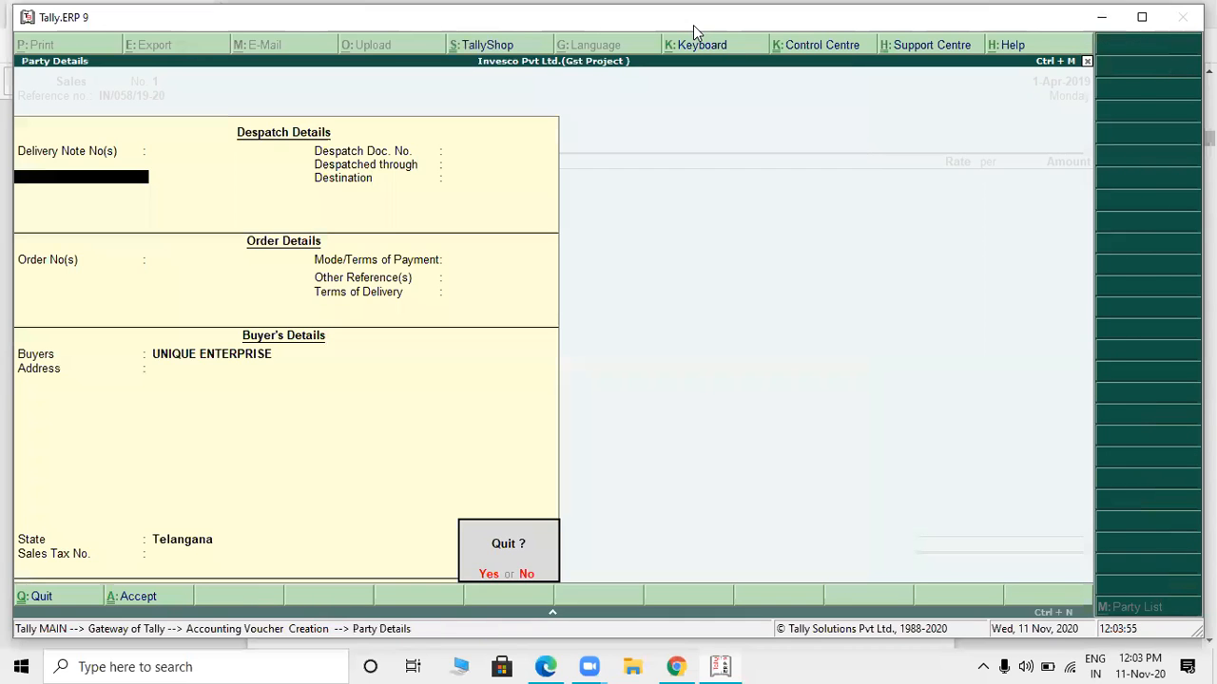
pyautogui.press('y')
pyautogui.press('BackSpace')
pyautogui.press('Escape')
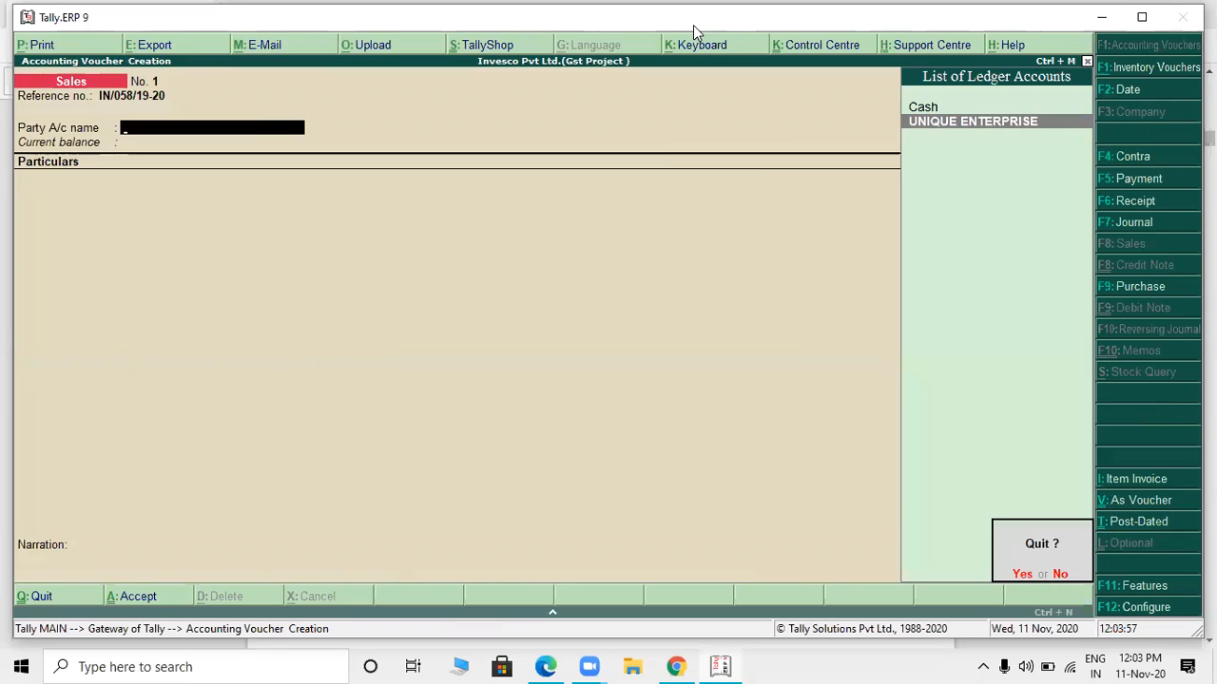
pyautogui.press('y')
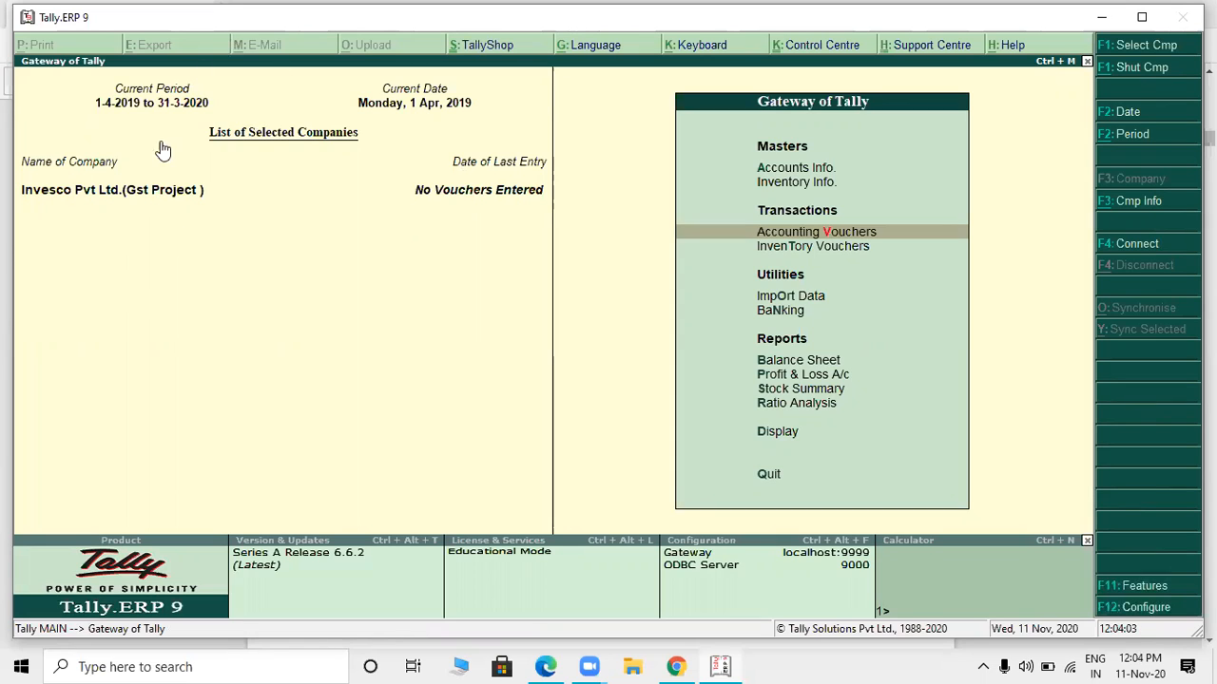
# - Enable Goods and Services Tax in the company's statutory and taxation features and open the GST details for editing
pyautogui.click(1155, 588)
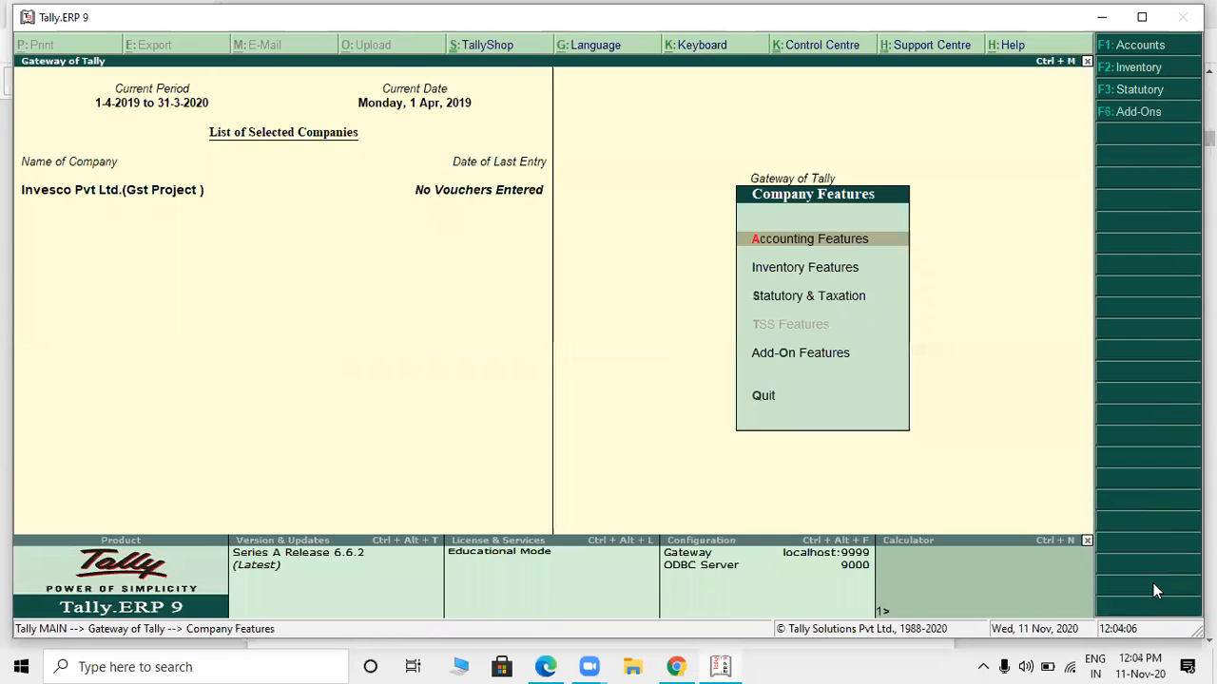
pyautogui.click(849, 298)
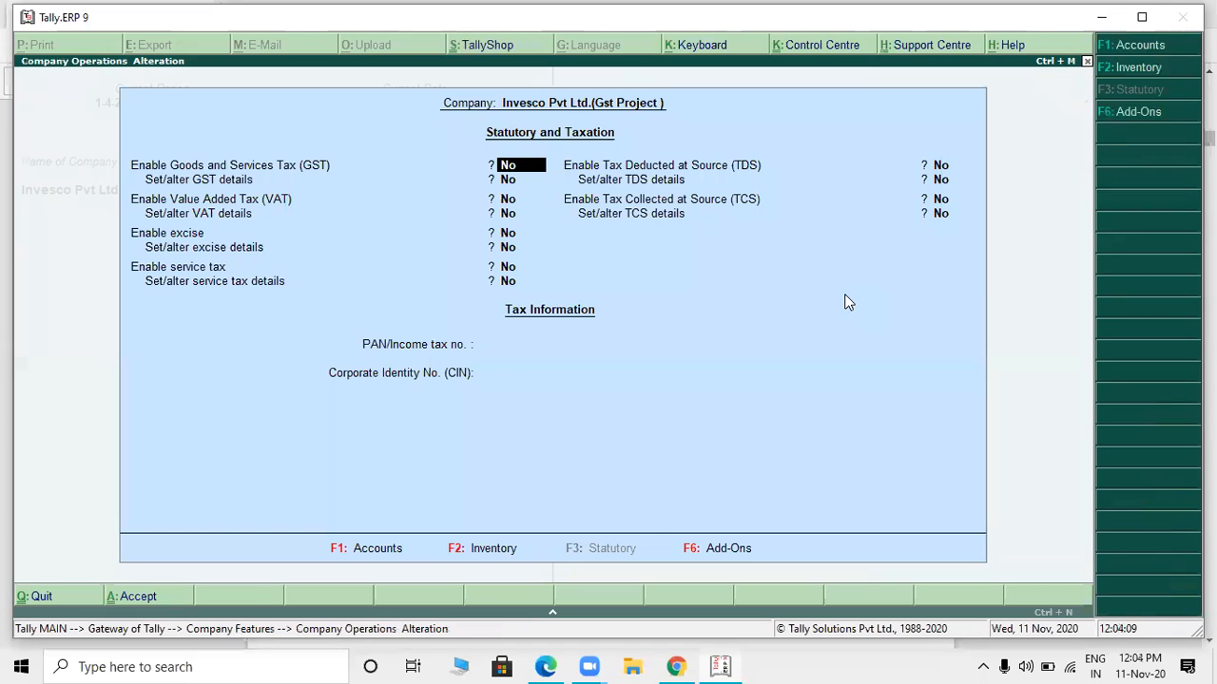
pyautogui.press('y')
pyautogui.press('Return')
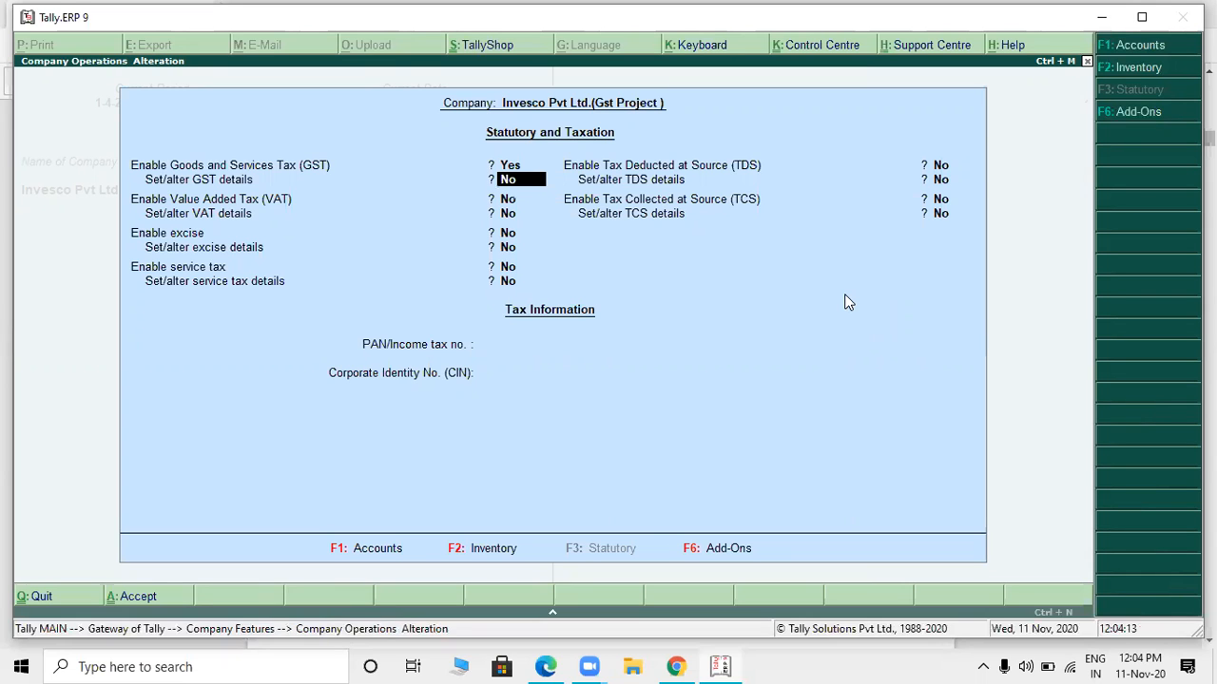
pyautogui.press('y')
pyautogui.press('Return')
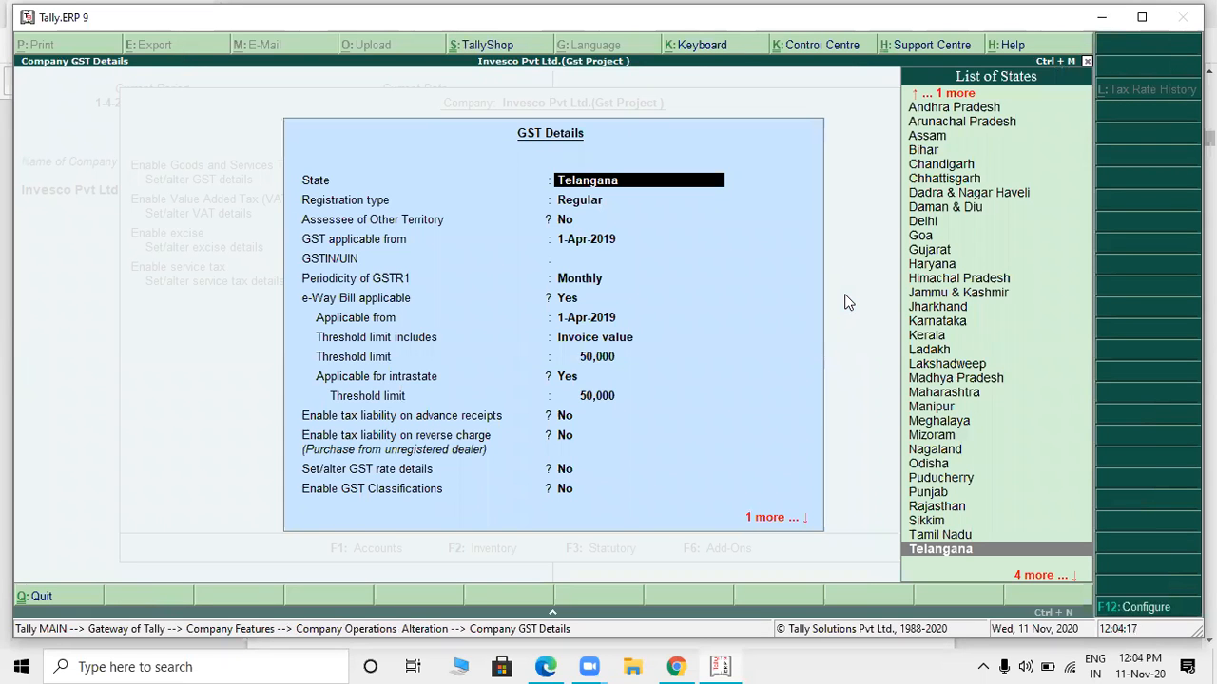
# - Look up Invesco Pvt. Ltd.'s GSTIN in the header of the PDF's Unique Enterprise tax invoice
pyautogui.hotkey('alt', 'Tab')
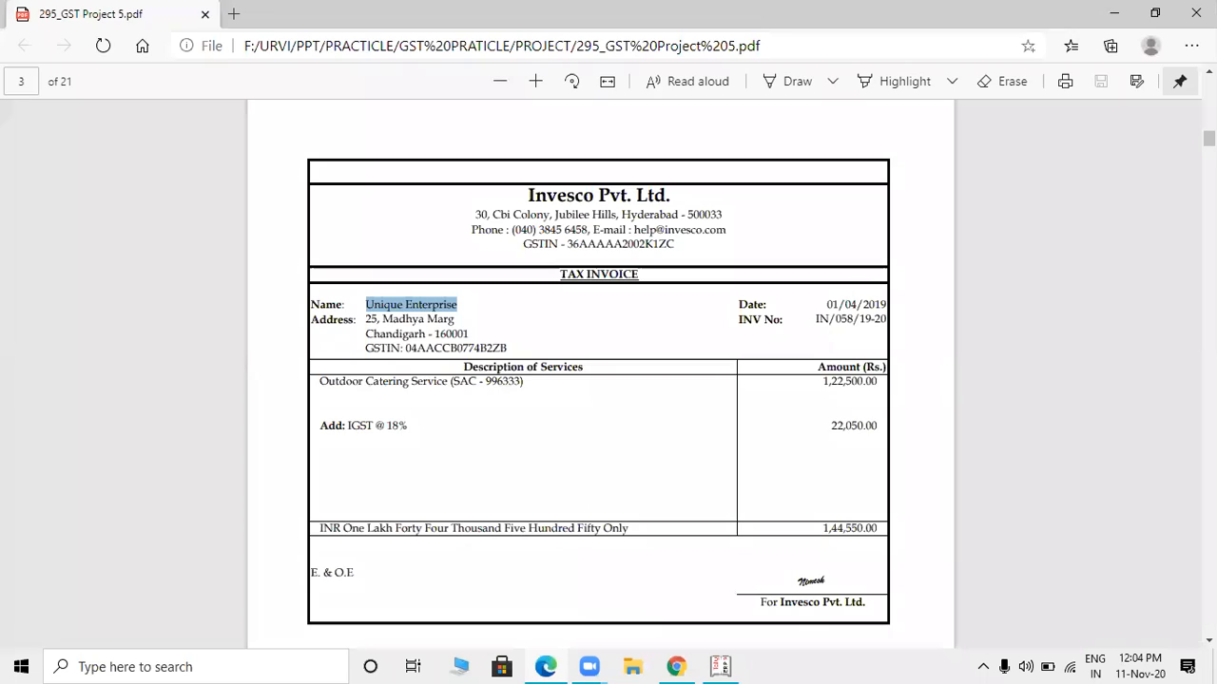
pyautogui.moveTo(1209, 139); pyautogui.dragTo(1209, 90)
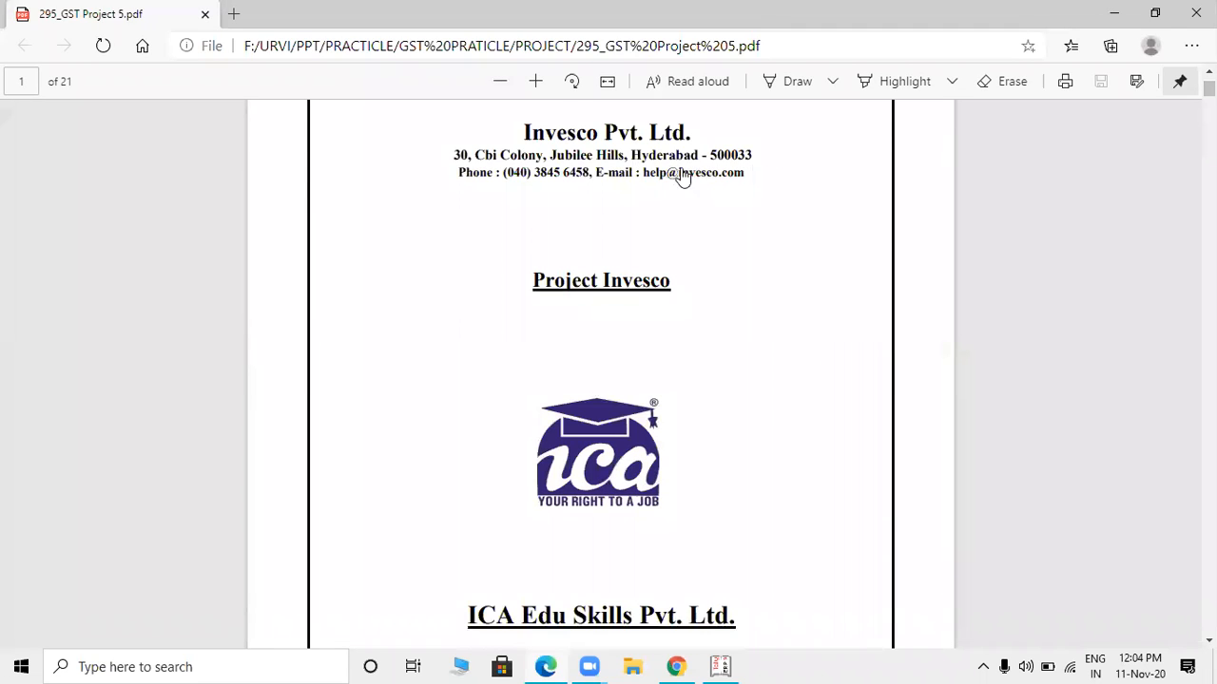
pyautogui.moveTo(1209, 88); pyautogui.dragTo(1209, 133)
pyautogui.moveTo(566, 403); pyautogui.dragTo(671, 402)
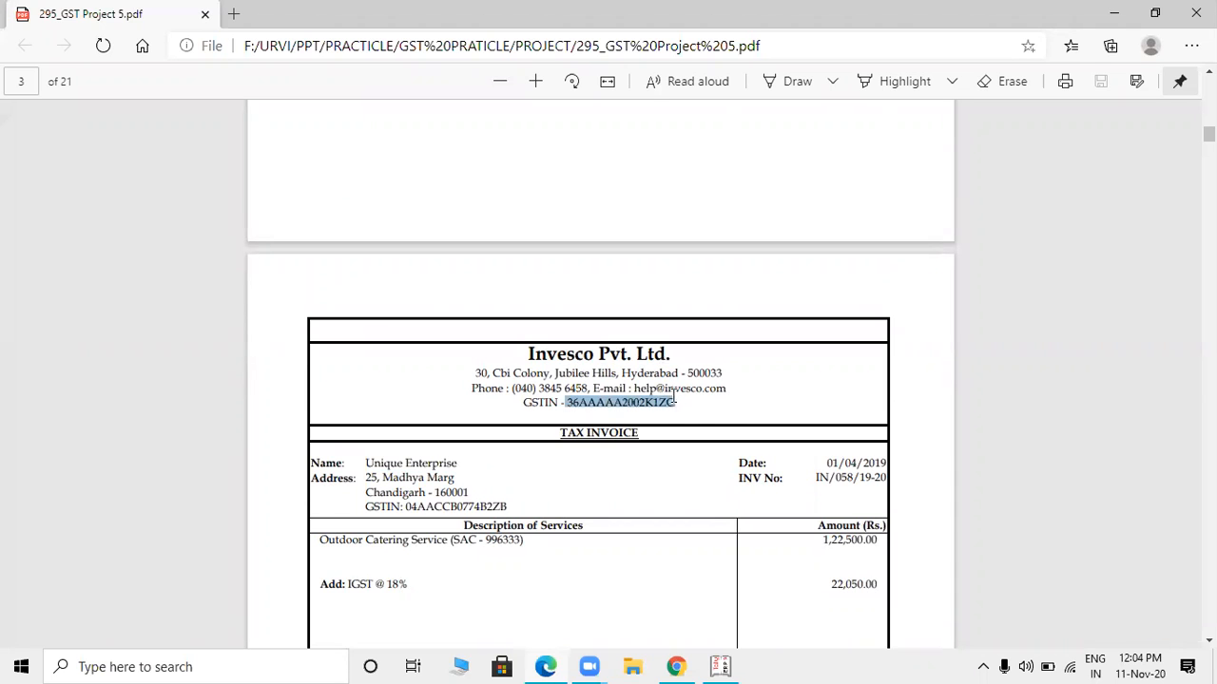
pyautogui.hotkey('alt', 'Tab')
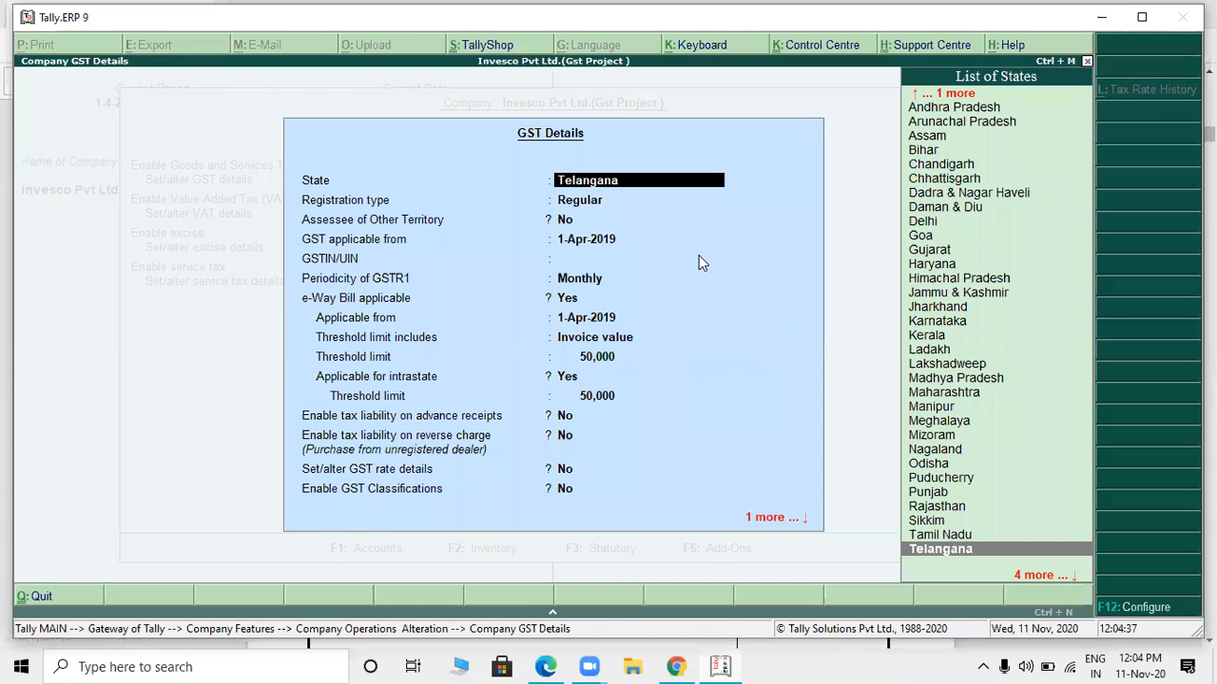
# - Keep Telangana, Regular registration and the 1-Apr-2019 applicability date, and enter the opening characters of the company's GSTIN
pyautogui.press('Return')
pyautogui.press('Return')
pyautogui.press('Return')
pyautogui.press('Return')
# - Complete the company's GSTIN/UIN with the remaining characters shown in the PDF invoice header, and submit it
pyautogui.hotkey('alt', 'Tab')
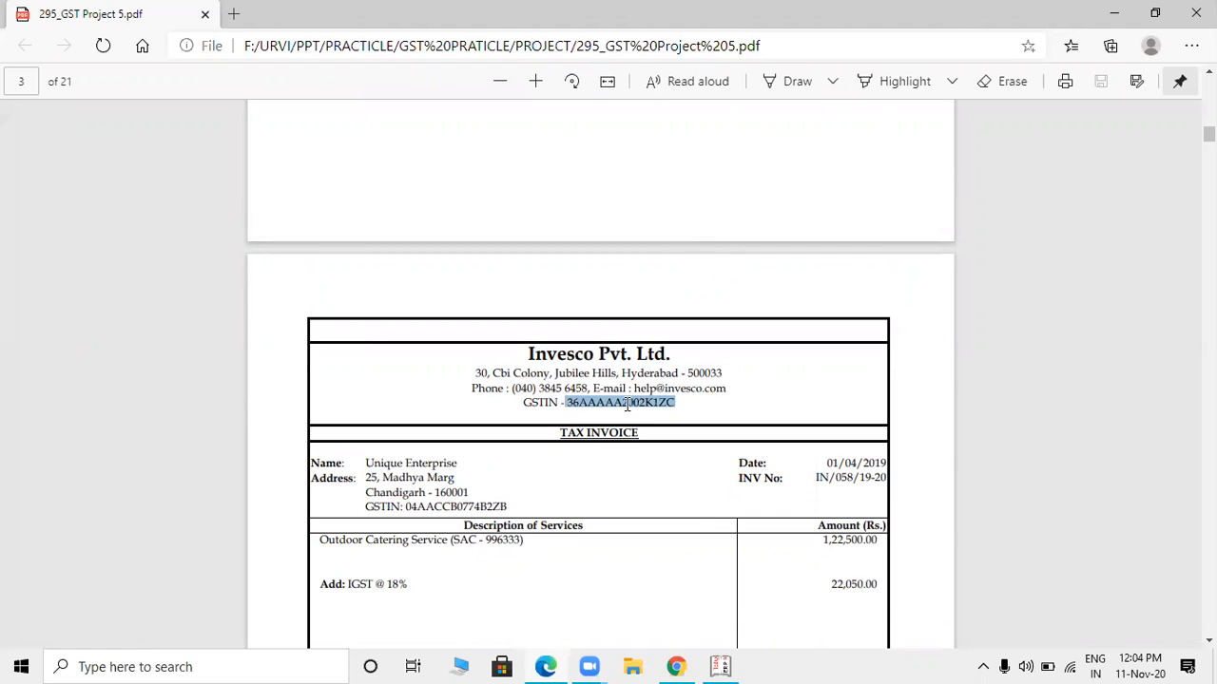
pyautogui.moveTo(623, 405); pyautogui.dragTo(586, 406)
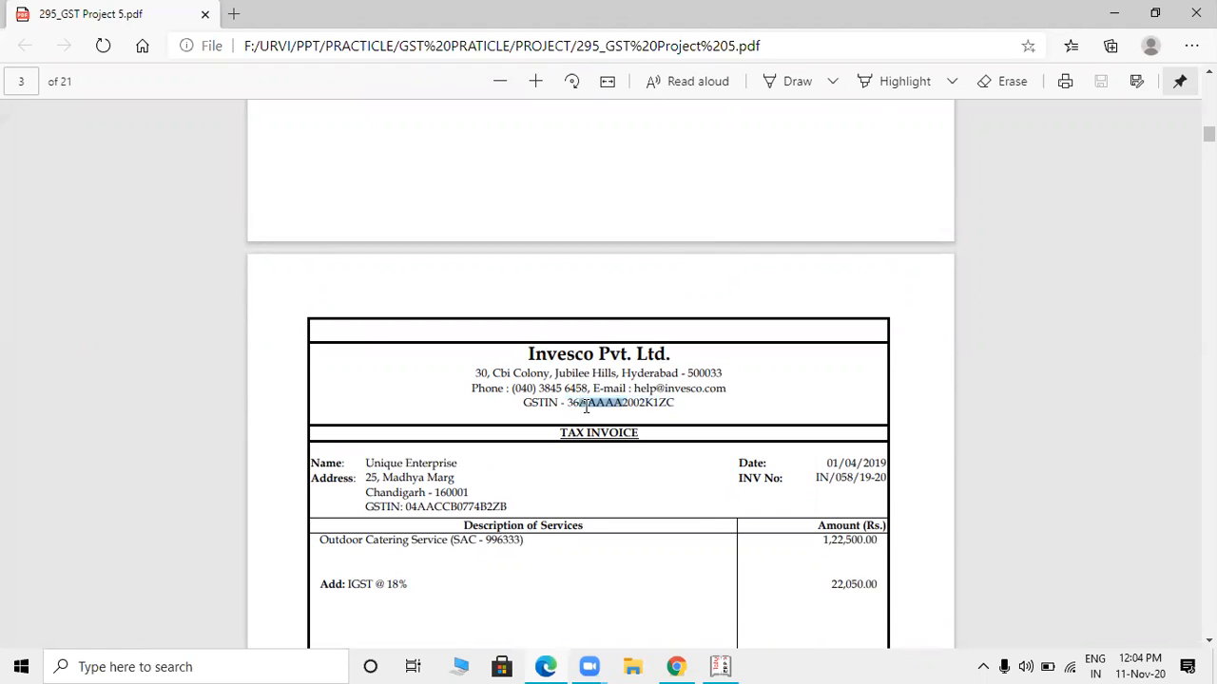
pyautogui.click(664, 415)
pyautogui.hotkey('alt', 'Tab')
pyautogui.hotkey('alt', 'Tab')
pyautogui.hotkey('alt', 'Tab')
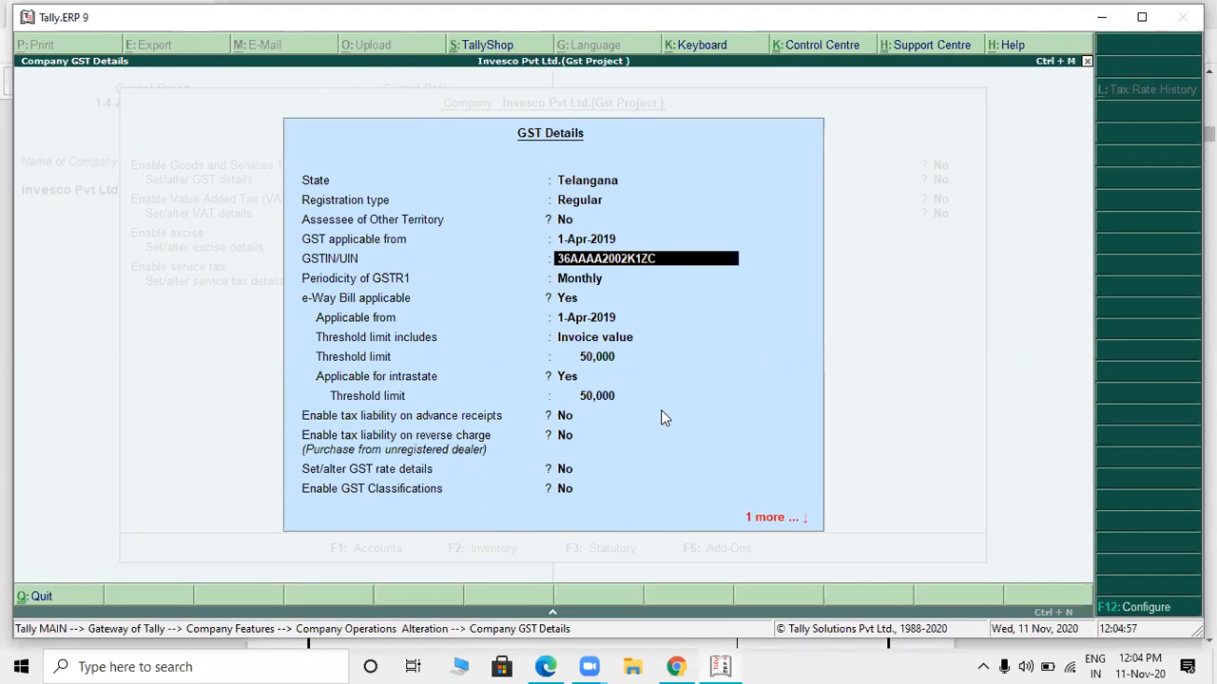
pyautogui.hotkey('alt', 'Tab')
pyautogui.hotkey('alt', 'Tab')
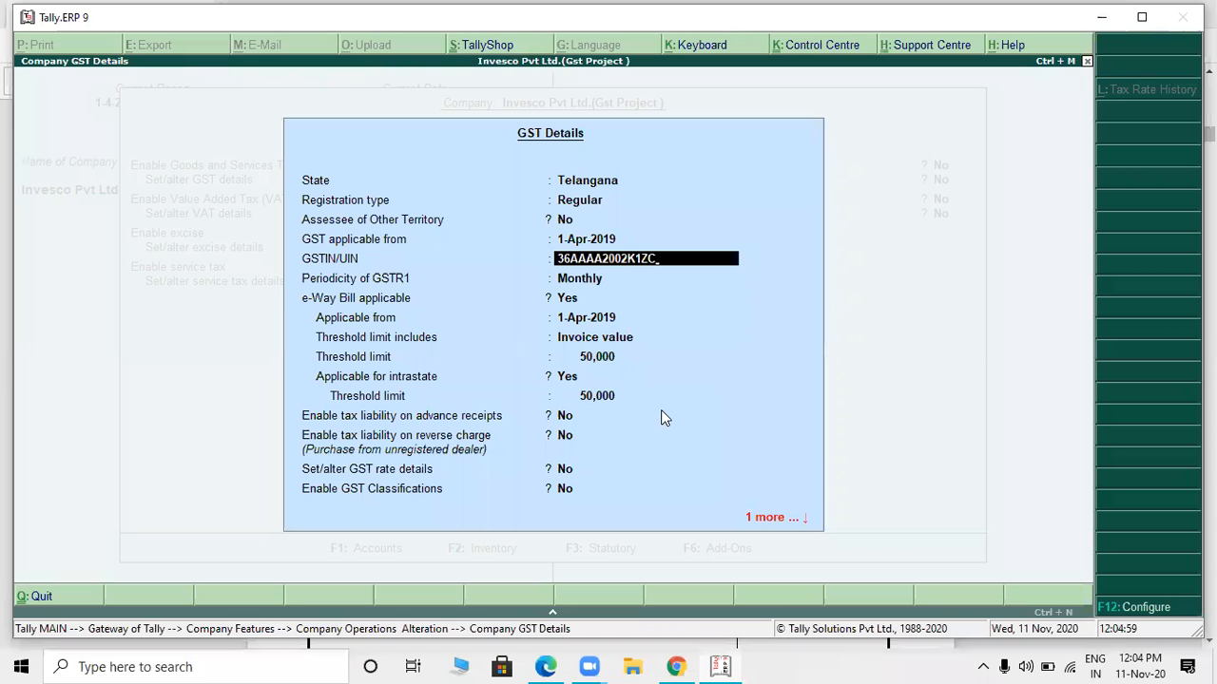
pyautogui.press('Return')
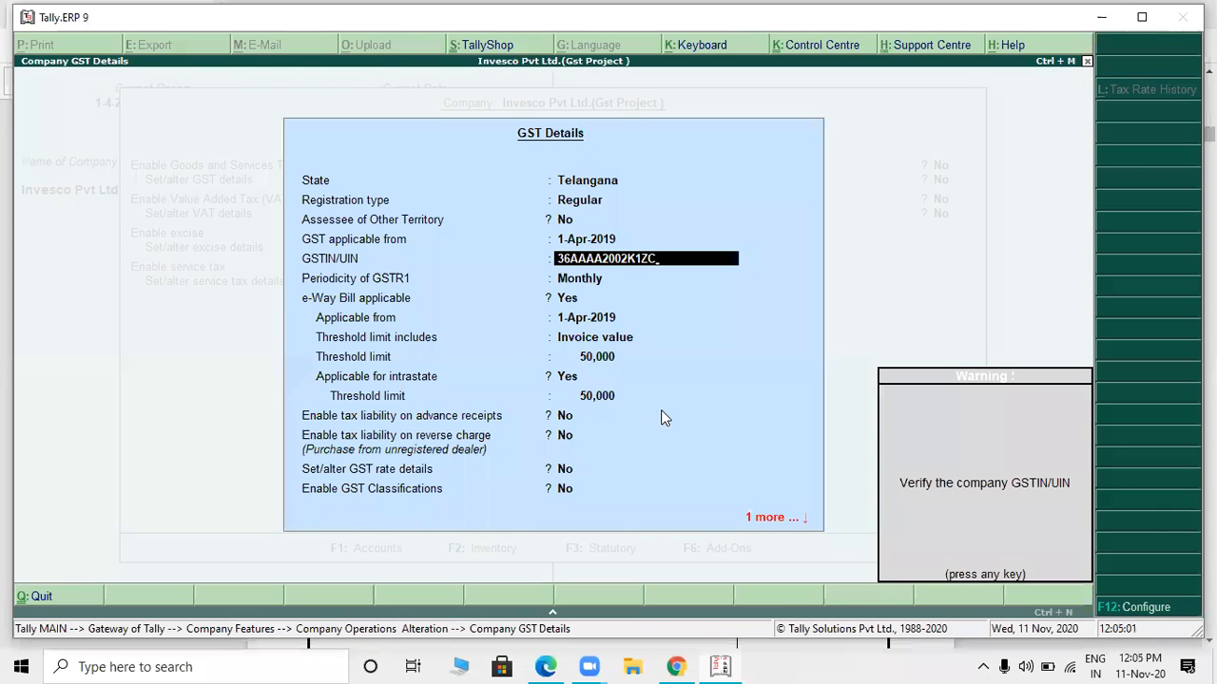
# - Recheck the GSTIN against the PDF and correct the company's GSTIN/UIN by adding the missing letter
pyautogui.hotkey('alt', 'Tab')
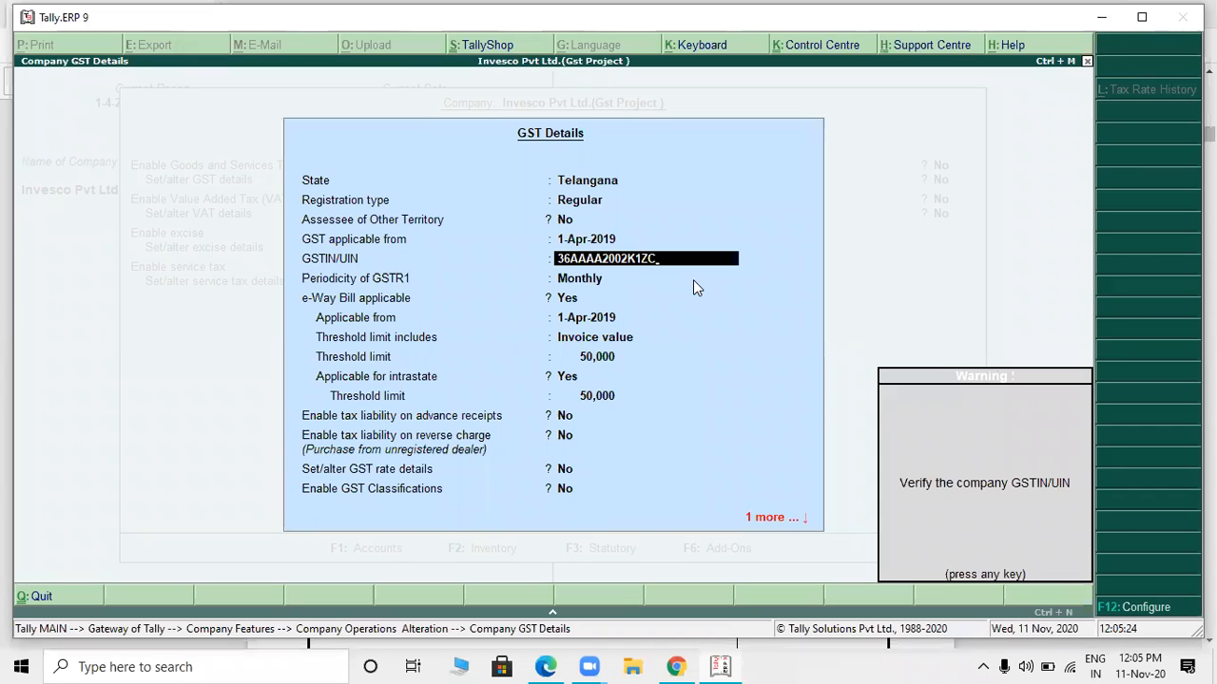
pyautogui.press('Return')
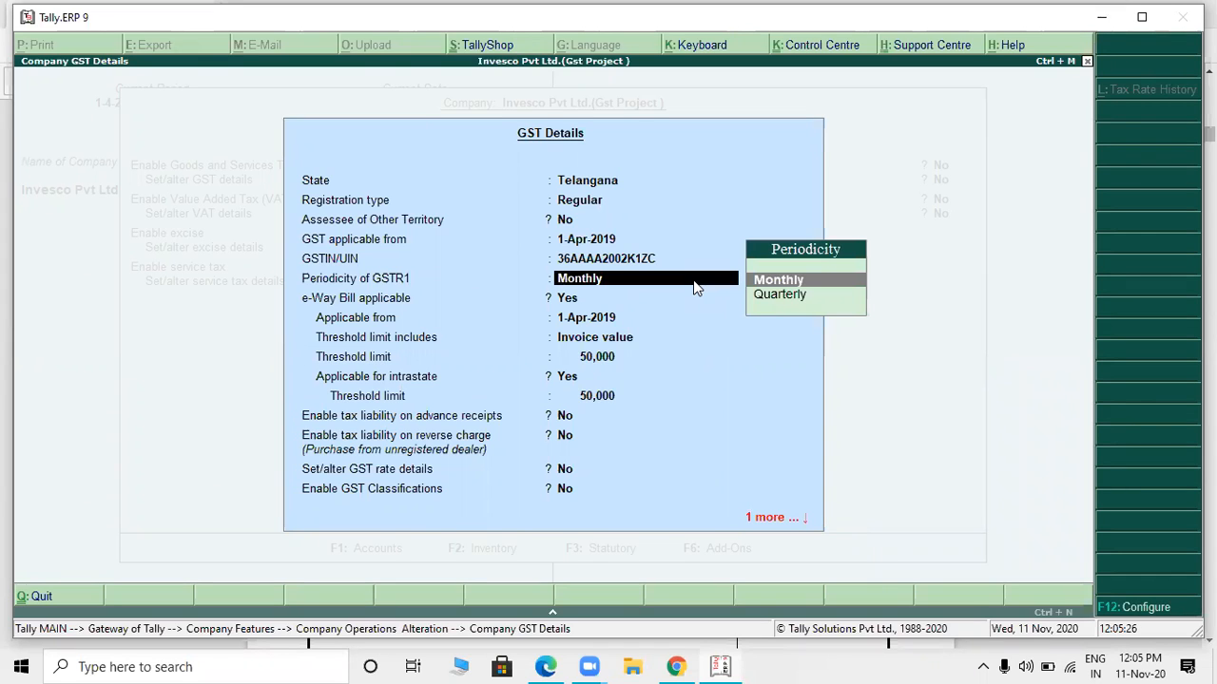
pyautogui.press('BackSpace')
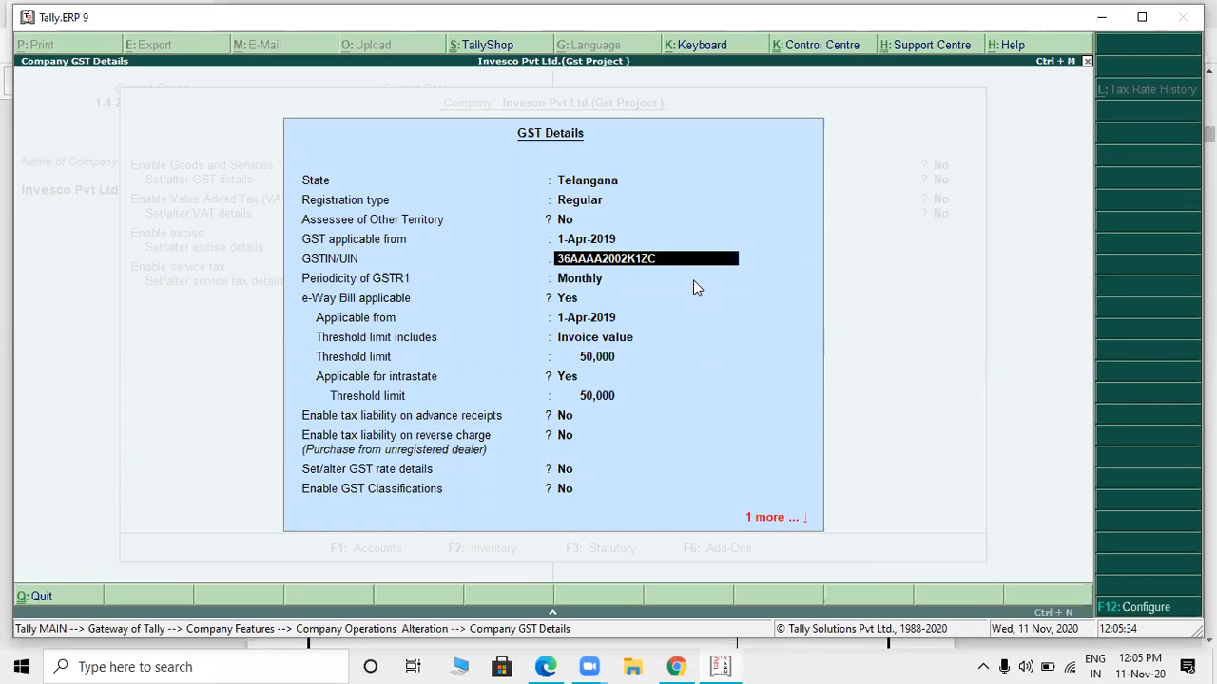
pyautogui.write('A')
pyautogui.press('Delete')
pyautogui.write('2')
pyautogui.press('Right')
pyautogui.press('Right')
pyautogui.press('Right')
pyautogui.press('Delete')
pyautogui.write('K')
pyautogui.press('Delete')
pyautogui.write('1')
# - Accept the GSTIN, keep Monthly GSTR1 periodicity and e-Way Bill applicability, and save the company's GST details
pyautogui.press('Return')
pyautogui.press('Return')
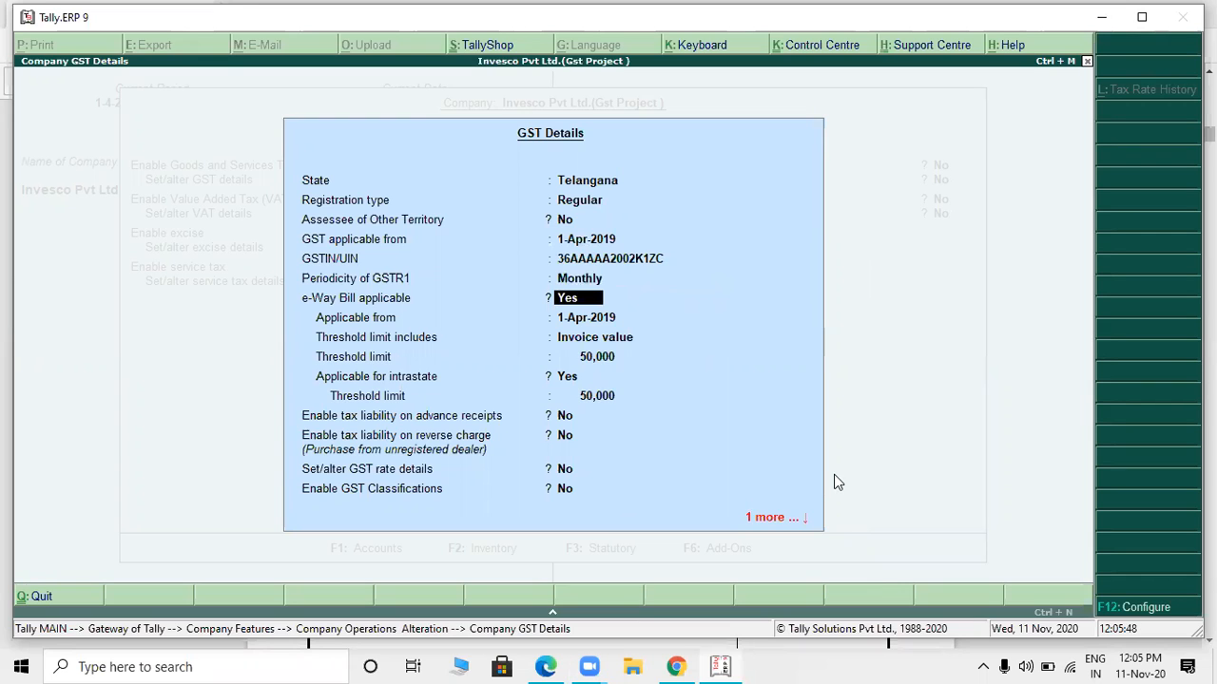
pyautogui.press('Return')
pyautogui.hotkey('ctrl', 'a')
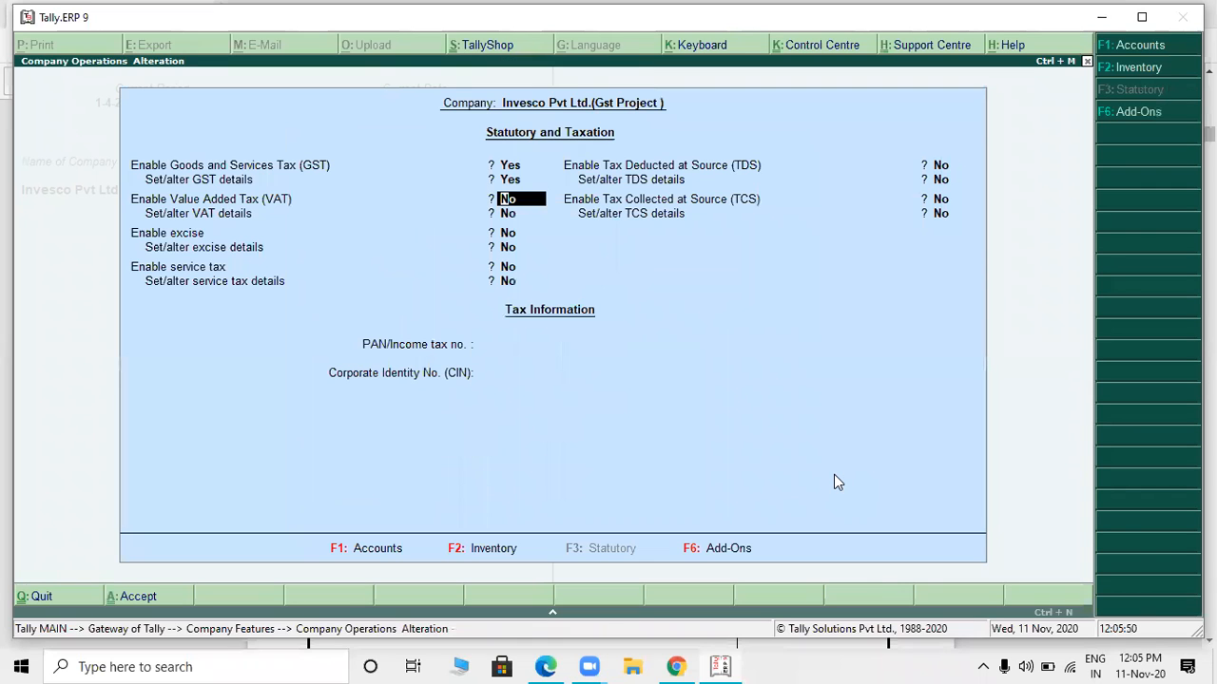
# - Leave VAT, excise and service tax disabled, enable Tax Deducted at Source and open the TDS deductor details
pyautogui.press('Return')
pyautogui.press('Return')
pyautogui.press('Return')
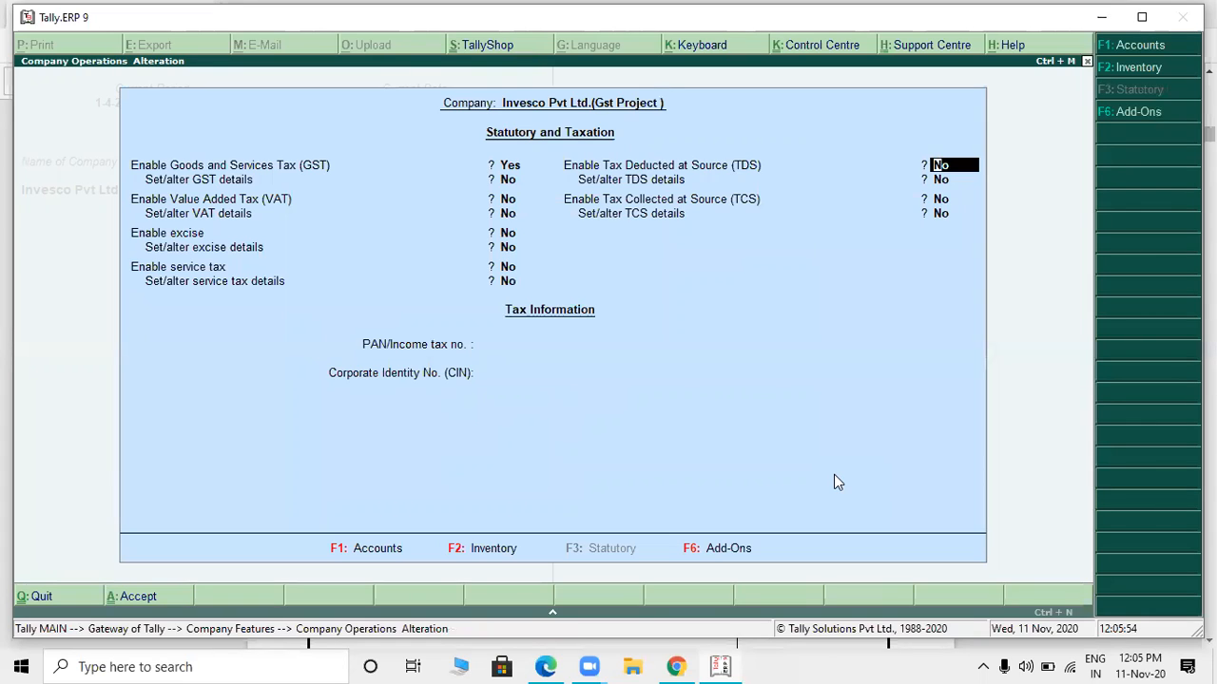
pyautogui.write('y')
pyautogui.press('Return')
pyautogui.write('y')
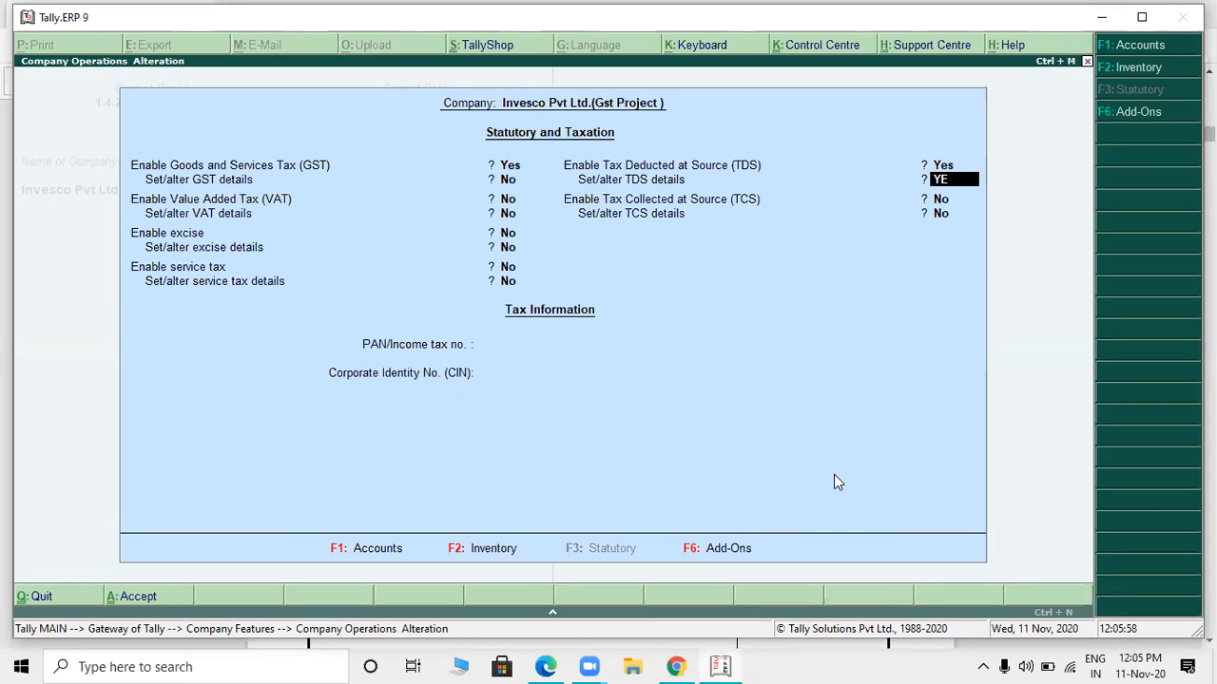
pyautogui.press('Return')
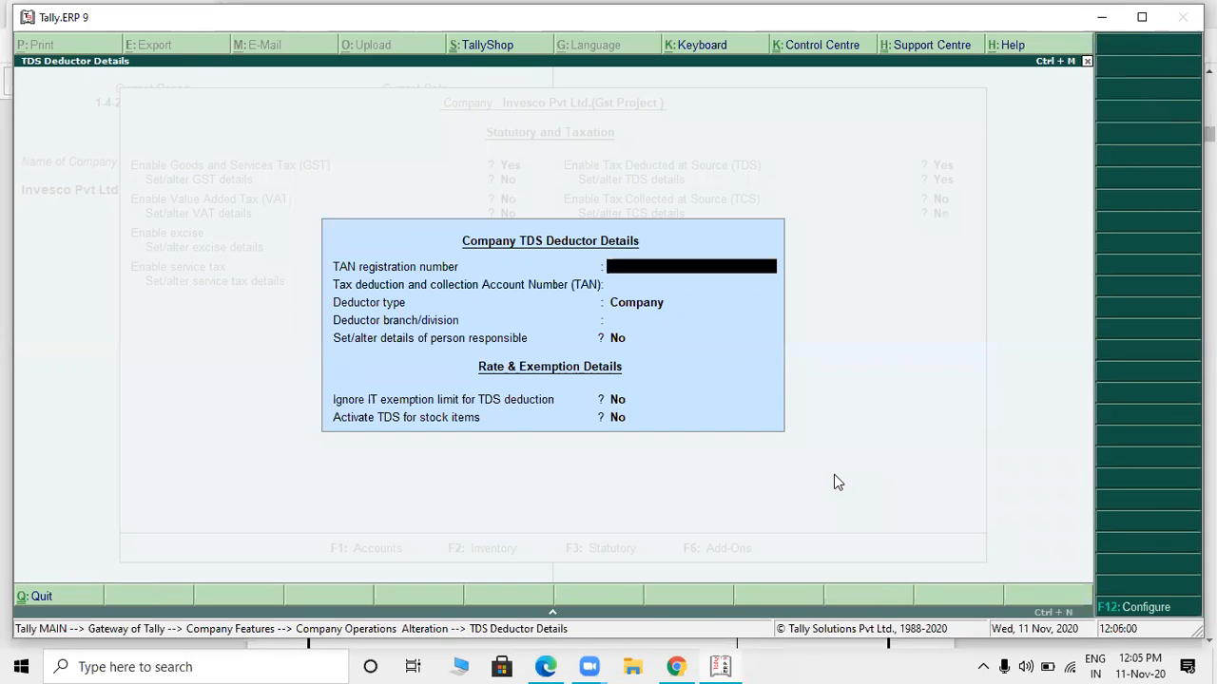
# - Check the PDF invoice for a TAN, enter the company's TAN registration number, and leave the Tax deduction and collection Account Number blank
pyautogui.hotkey('alt', 'Tab')
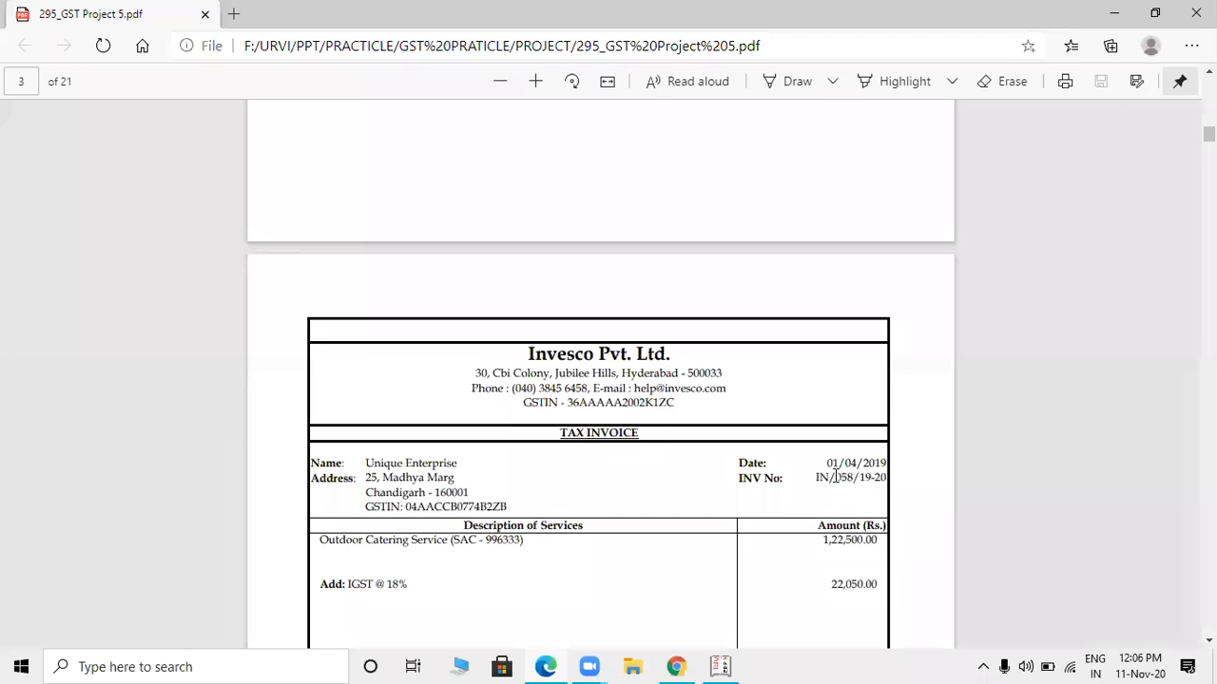
pyautogui.hotkey('alt', 'Tab')
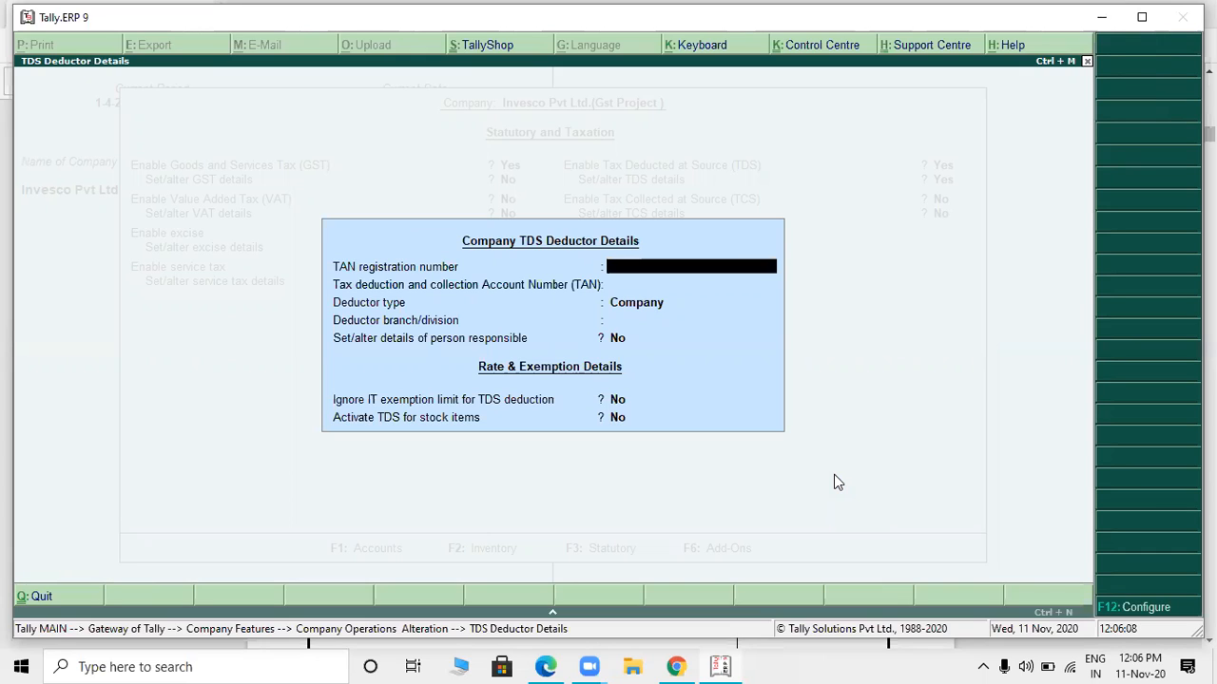
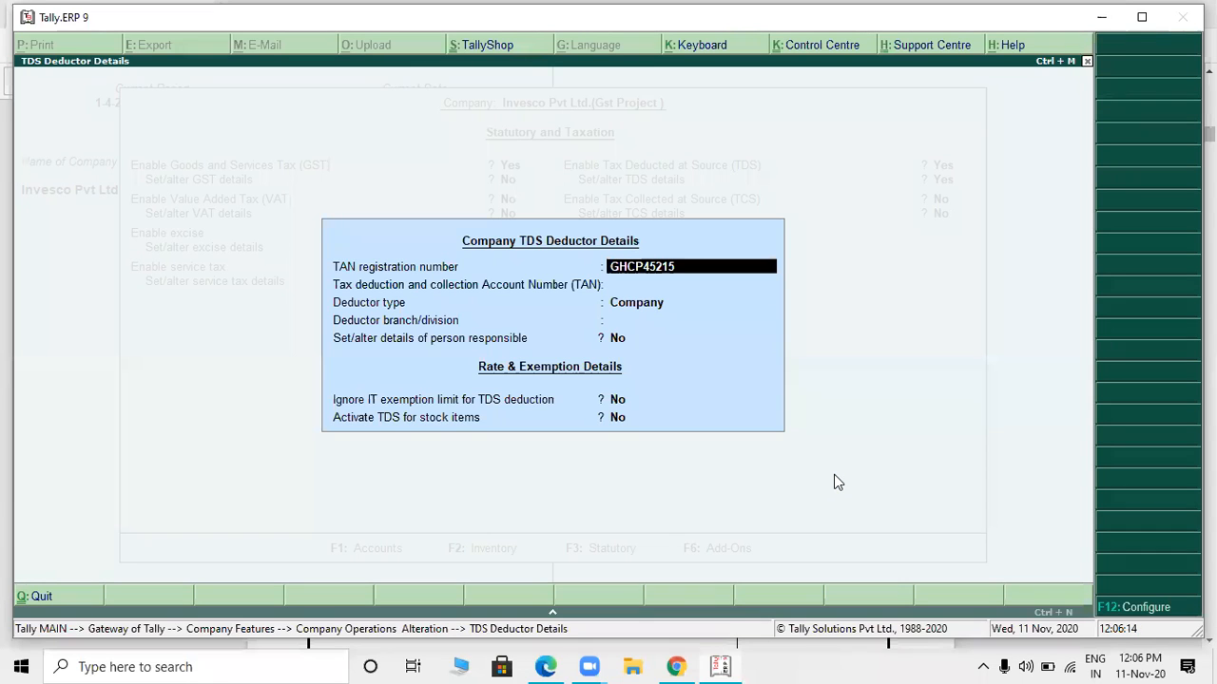
pyautogui.press('Return')
# - Keep the deductor type Company with a blank branch and the remaining options at No, and accept the TDS deductor details
pyautogui.press('Return')
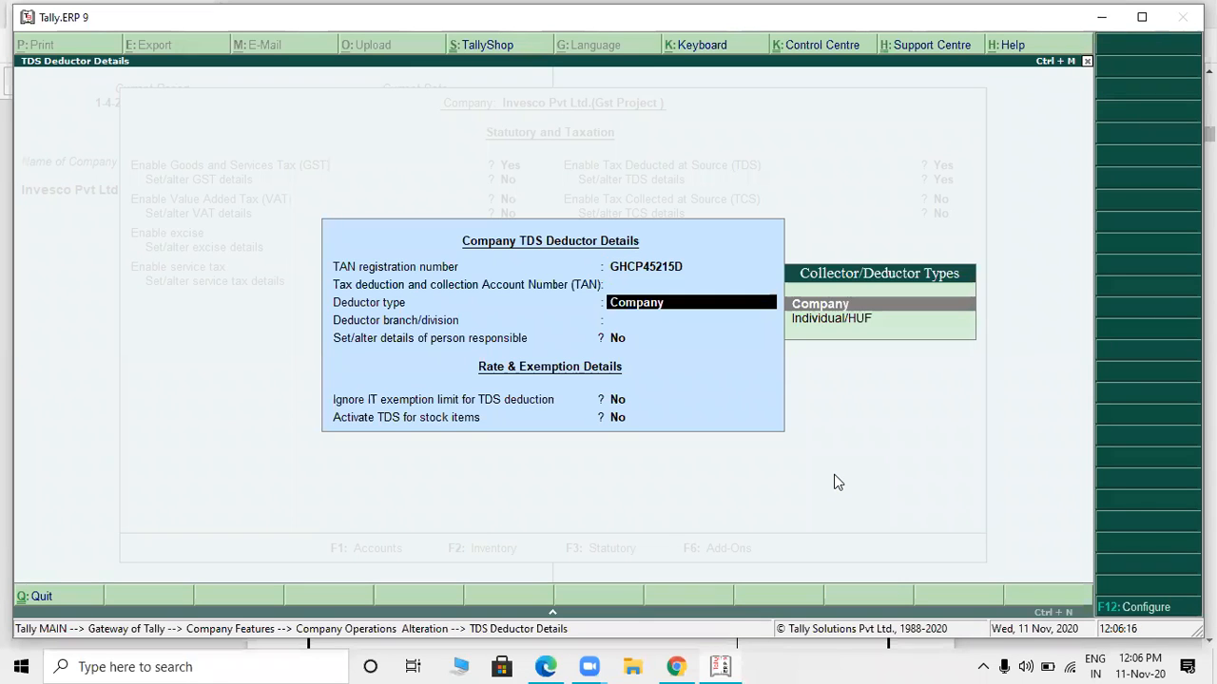
pyautogui.press('Return')
pyautogui.press('Return')
pyautogui.press('Return')
pyautogui.press('Return')
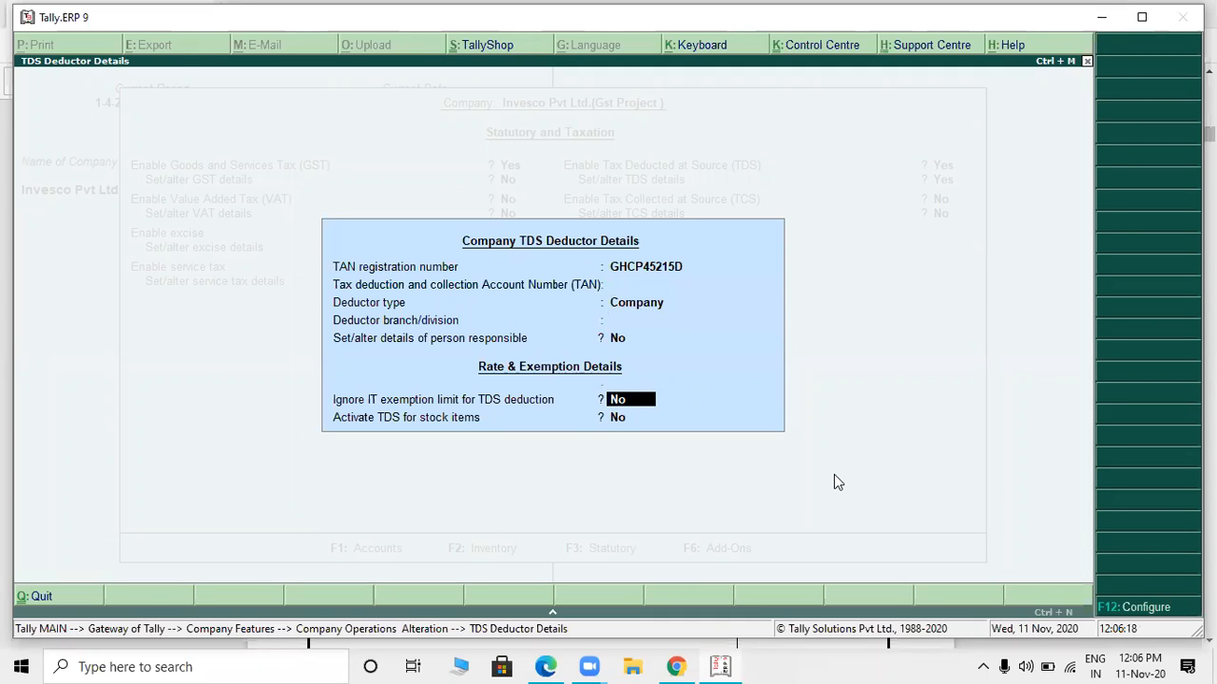
pyautogui.press('Return')
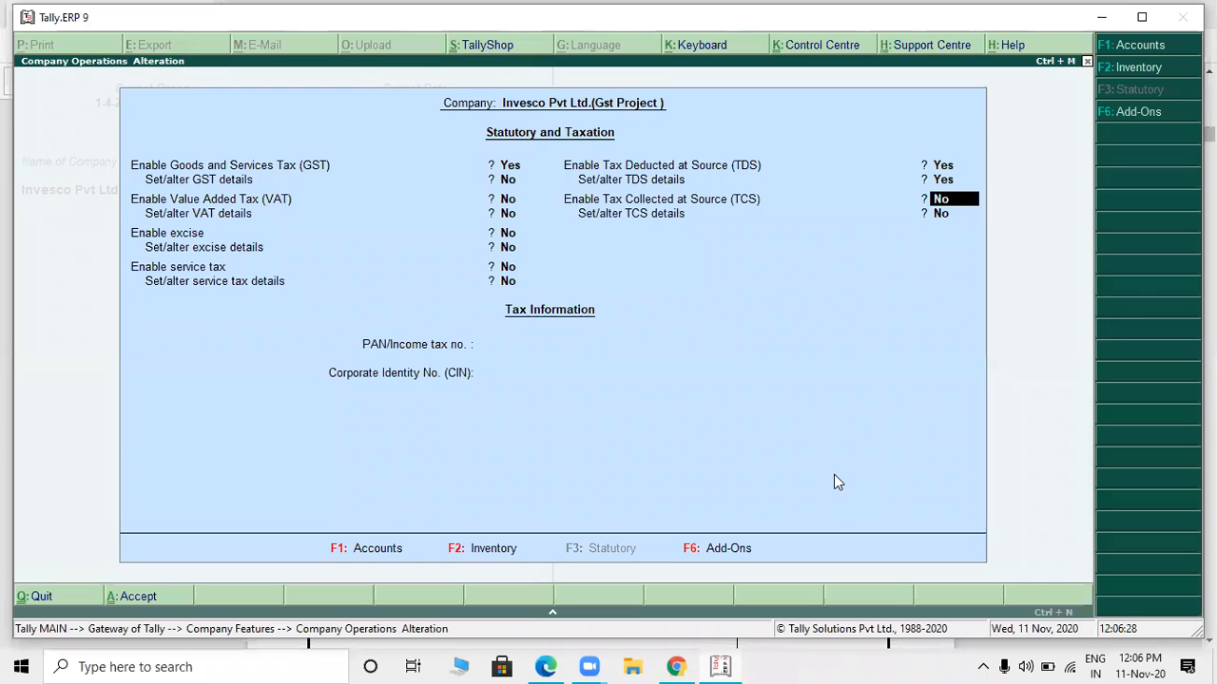
# - Leave TCS disabled and enter the company's PAN/Income tax number, taken from the GSTIN in the PDF invoice
pyautogui.press('Return')
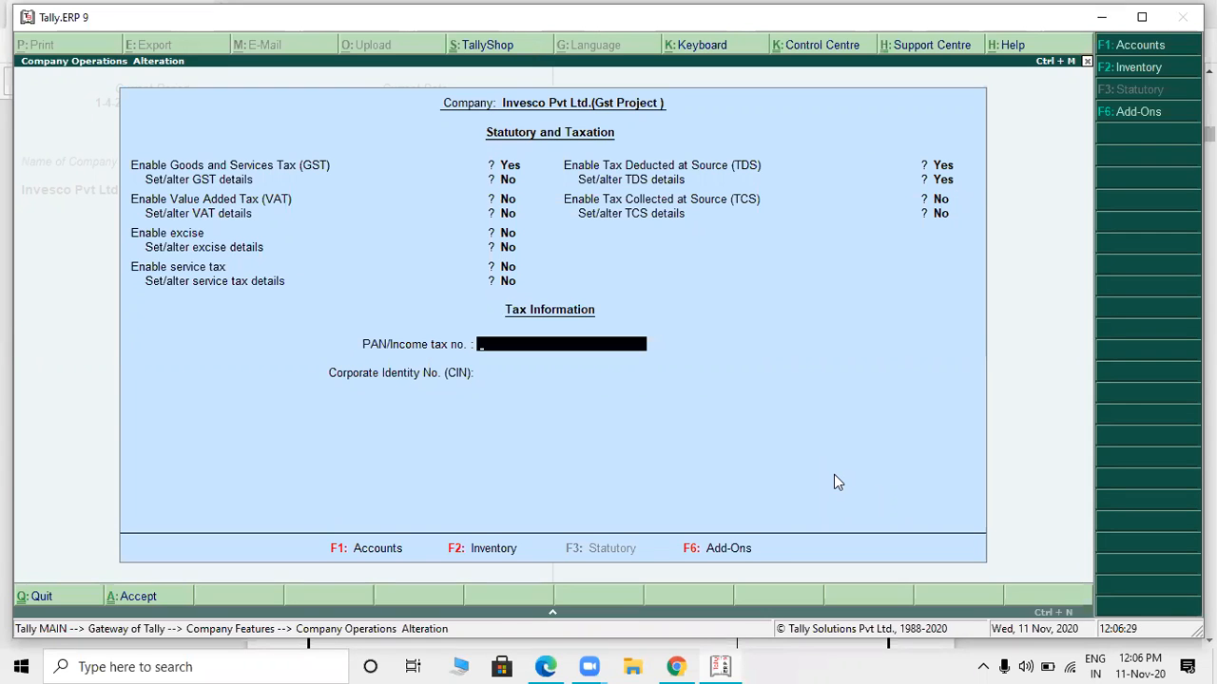
pyautogui.hotkey('alt', 'Tab')
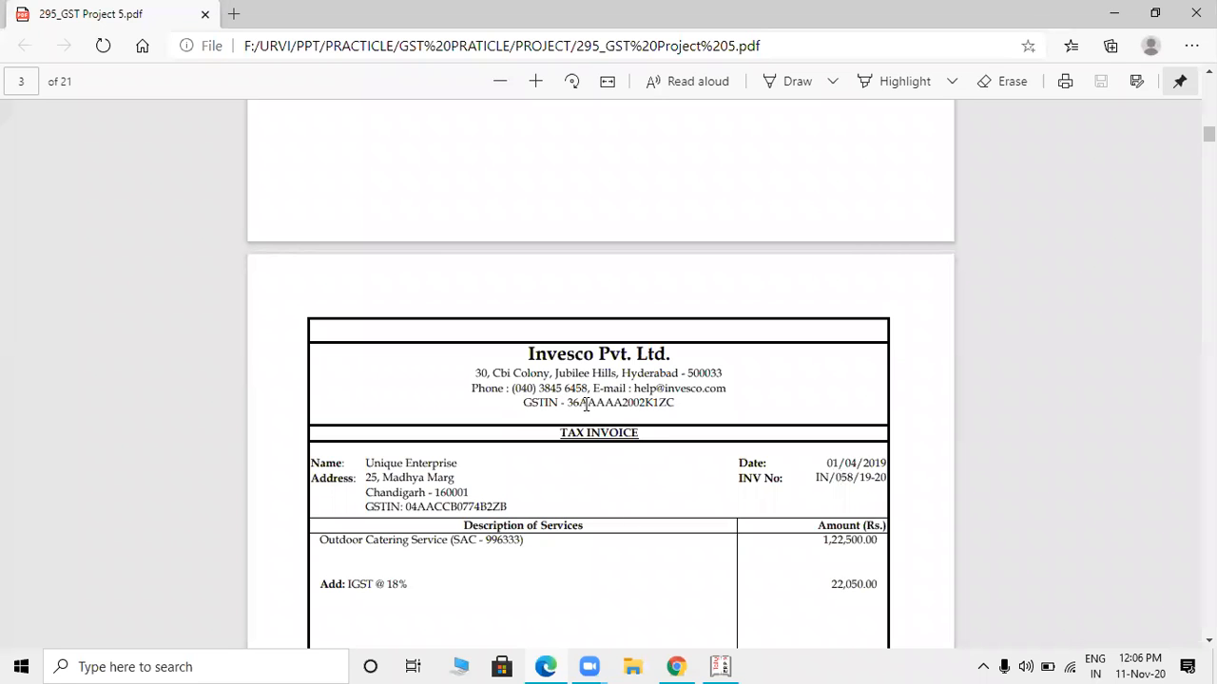
pyautogui.hotkey('alt', 'Tab')
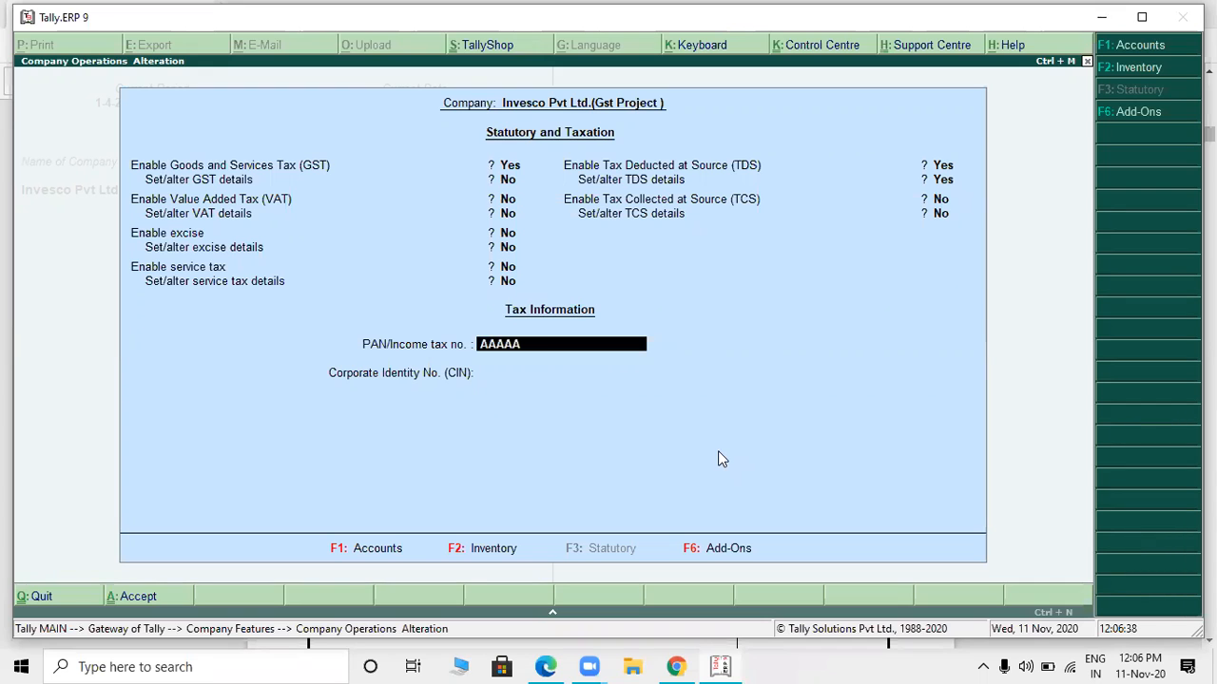
pyautogui.hotkey('alt', 'Tab')
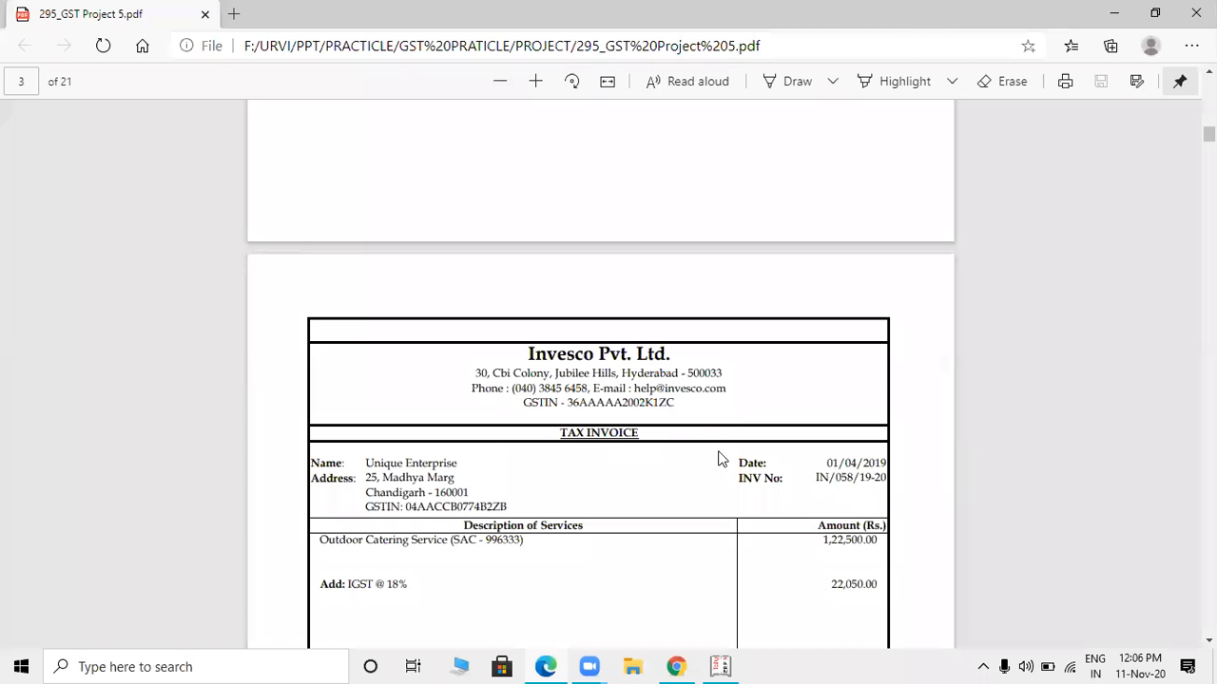
pyautogui.hotkey('alt', 'Tab')
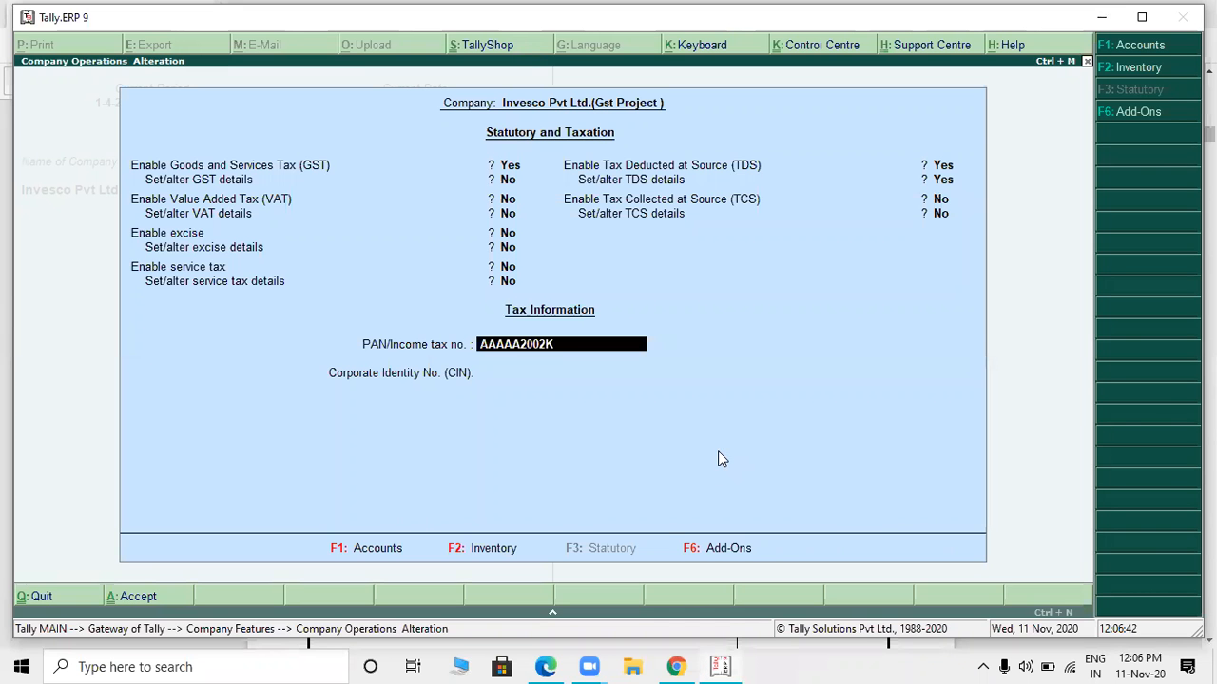
pyautogui.press('Return')
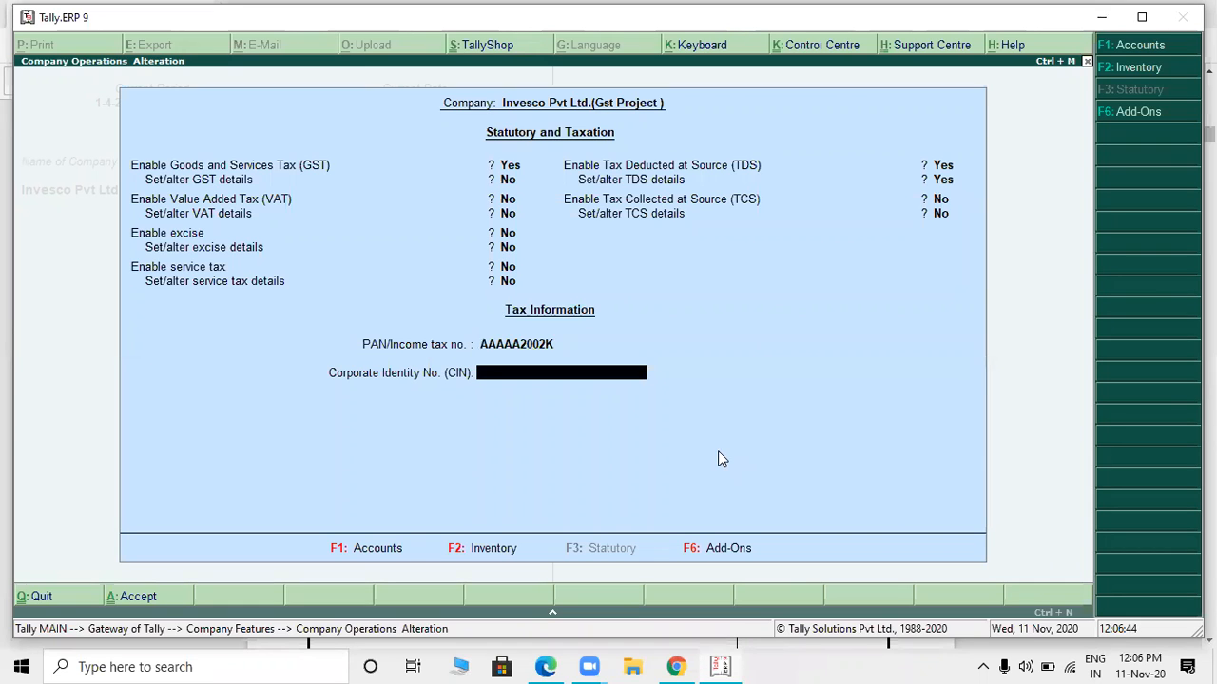
# - Leave the Corporate Identity No. blank, save the statutory and taxation features, and open a new sales voucher
pyautogui.press('Return')
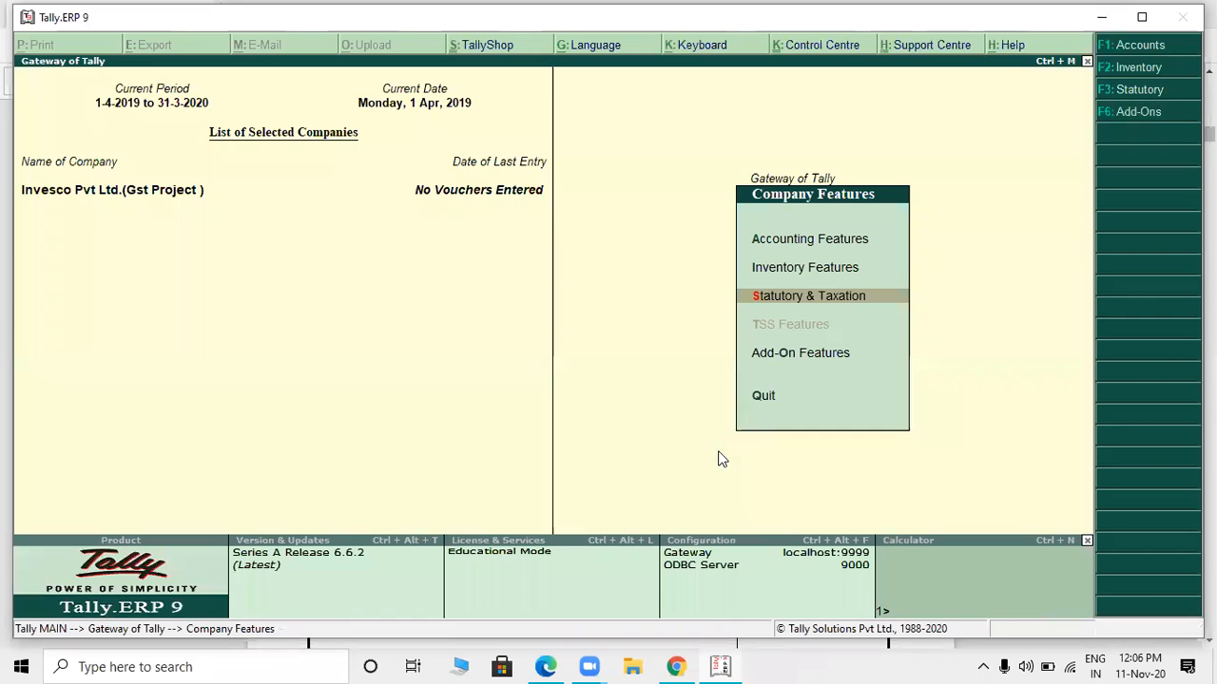
pyautogui.press('Escape')
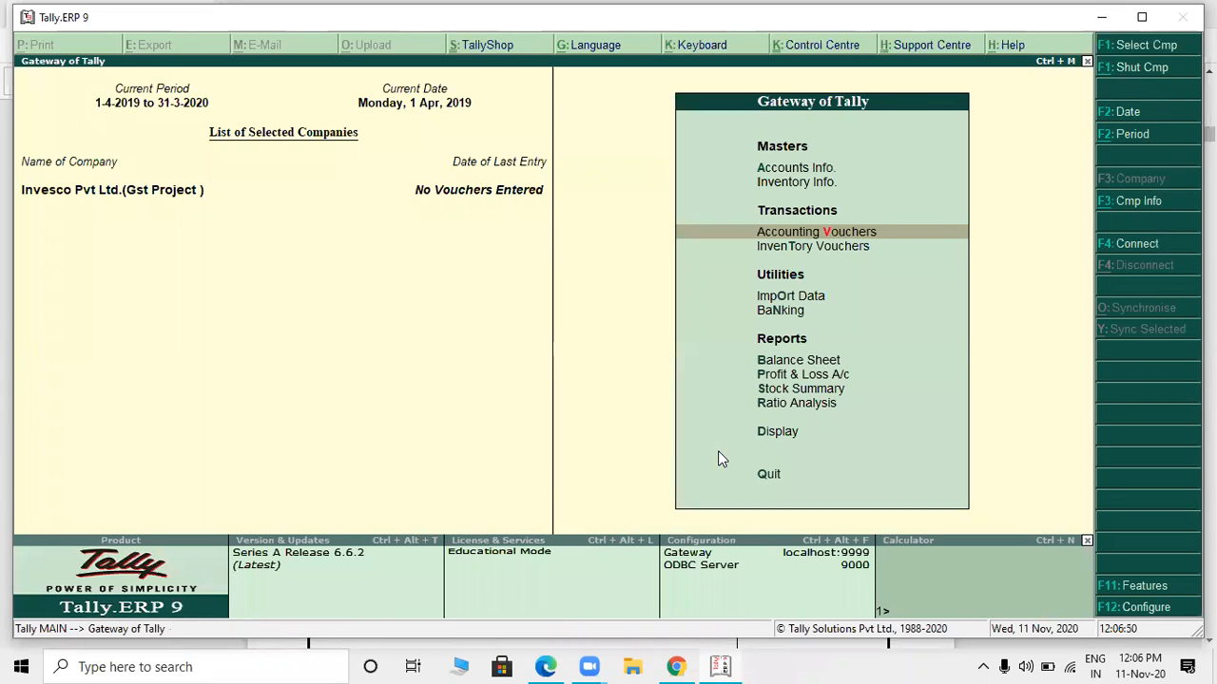
pyautogui.press('Return')
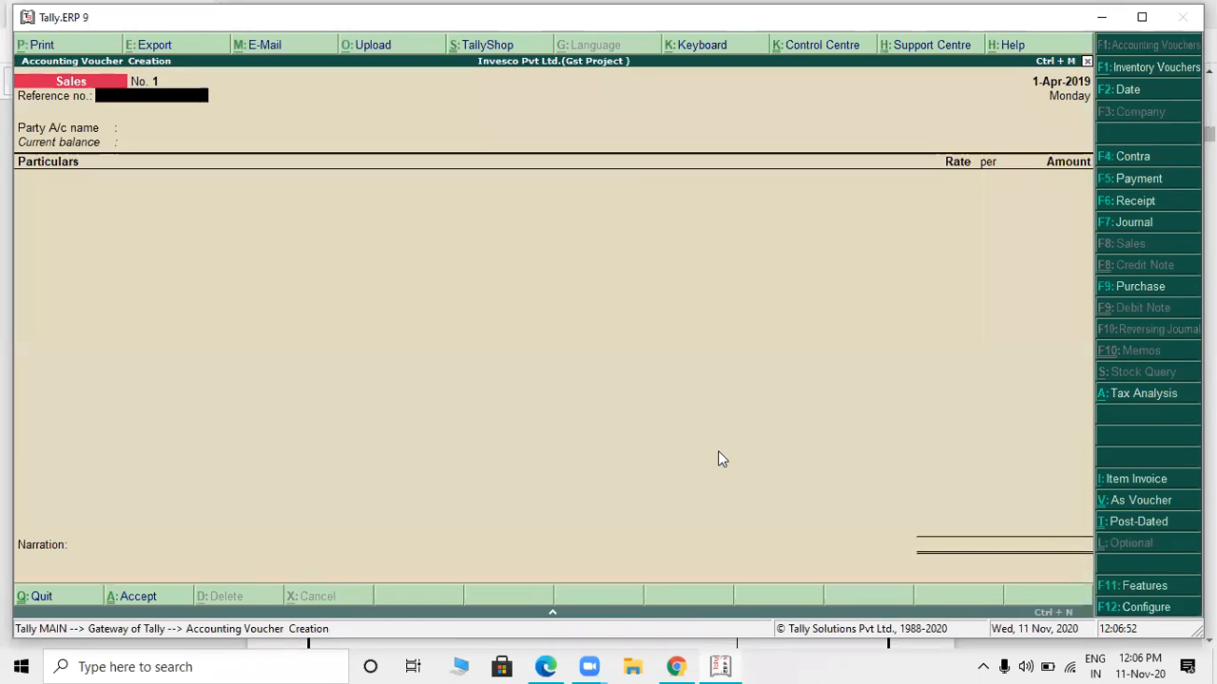
# - Enter IN/058/19-20 as the sales voucher's reference number
pyautogui.write('IN')
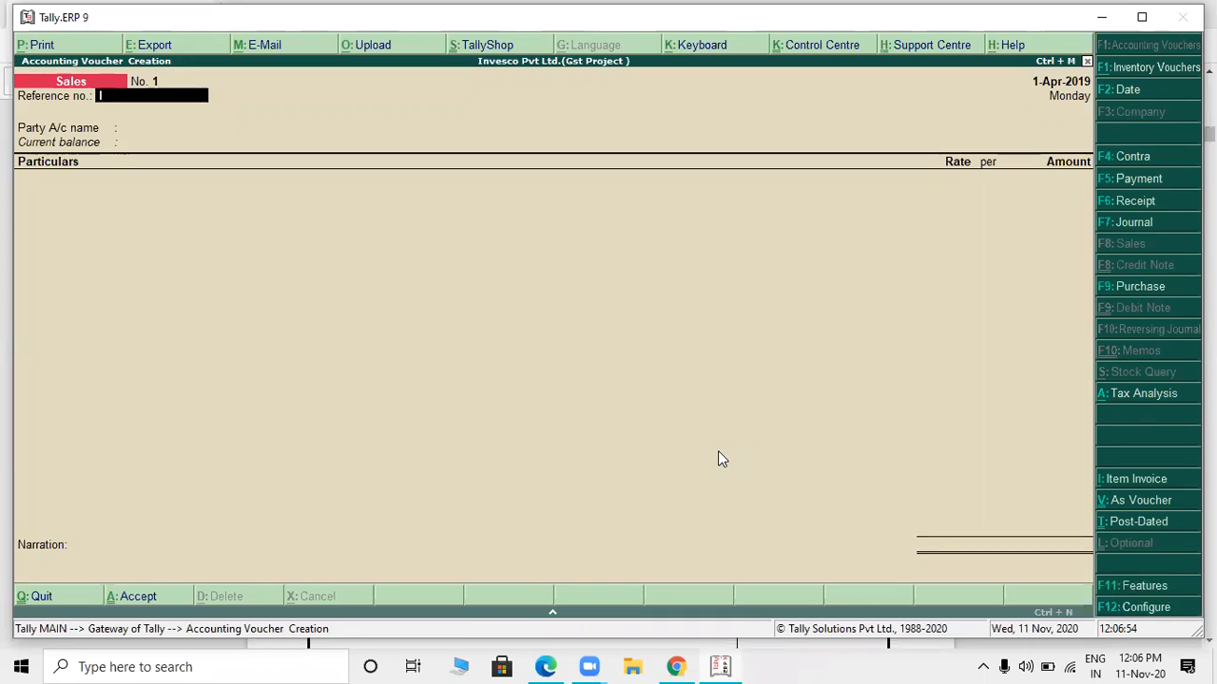
pyautogui.write('/0')
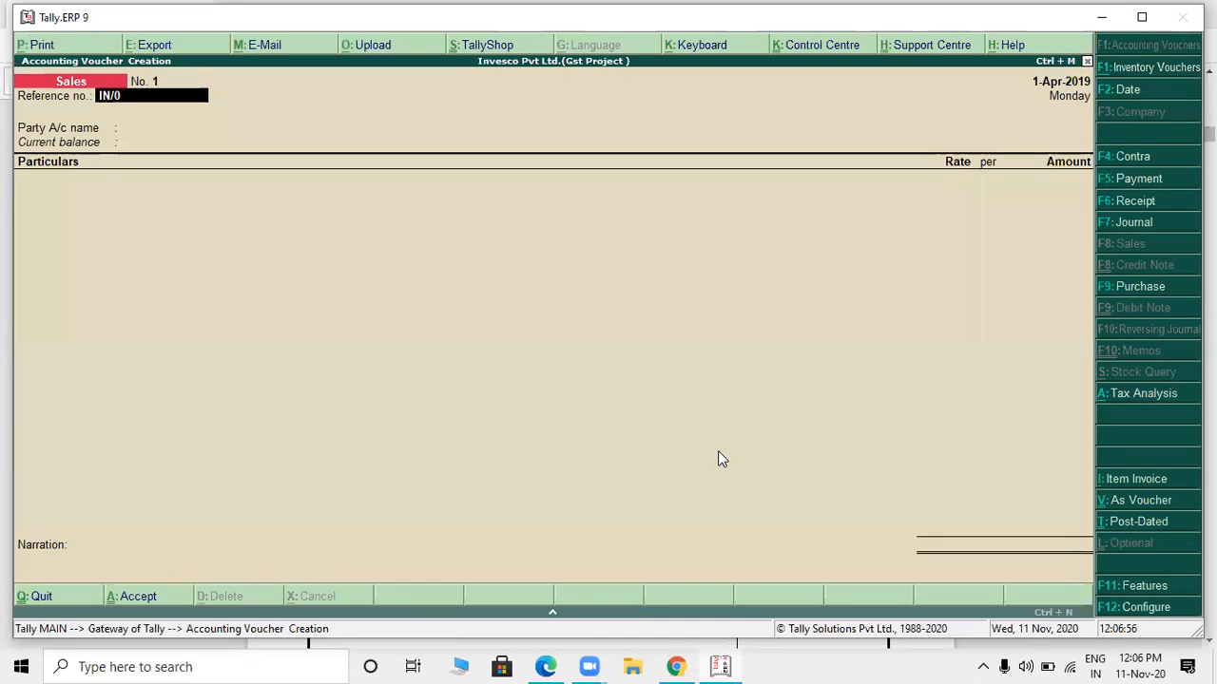
pyautogui.write('58/19-20')
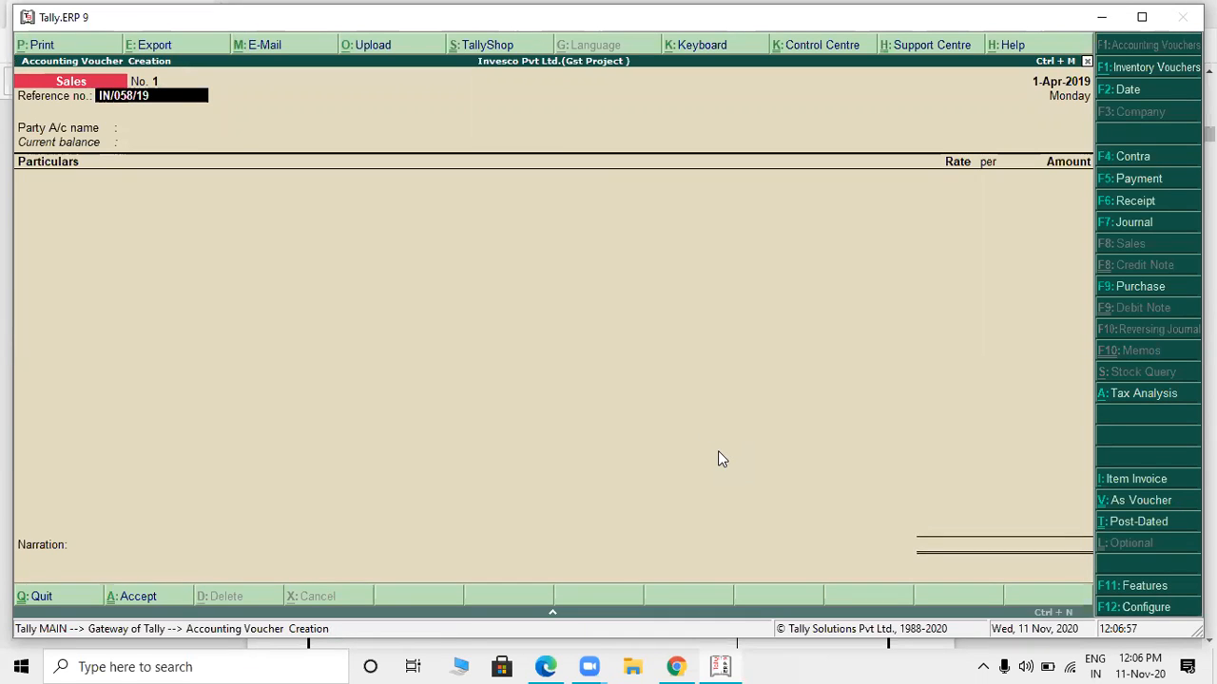
pyautogui.press('Return')
# - Check the buyer in the PDF invoice, select UNIQUE ENTERPRISE as the party account, and quit its party details
pyautogui.hotkey('alt', 'Tab')
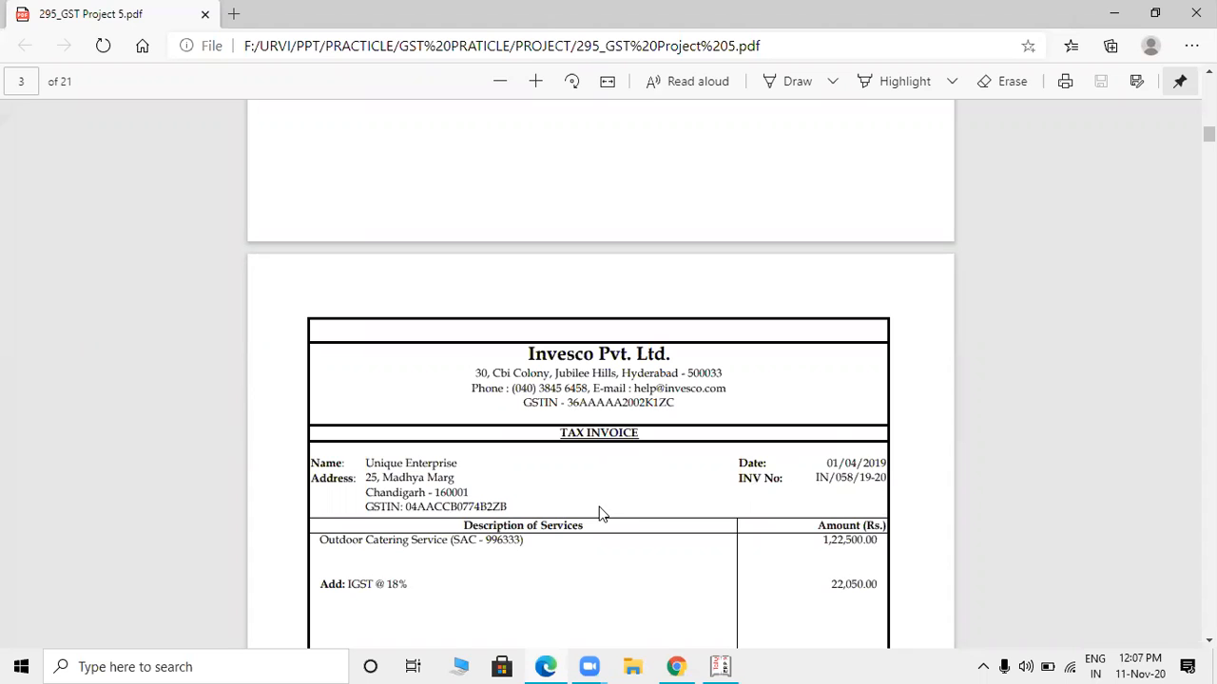
pyautogui.hotkey('alt', 'Tab')
pyautogui.press('Down')
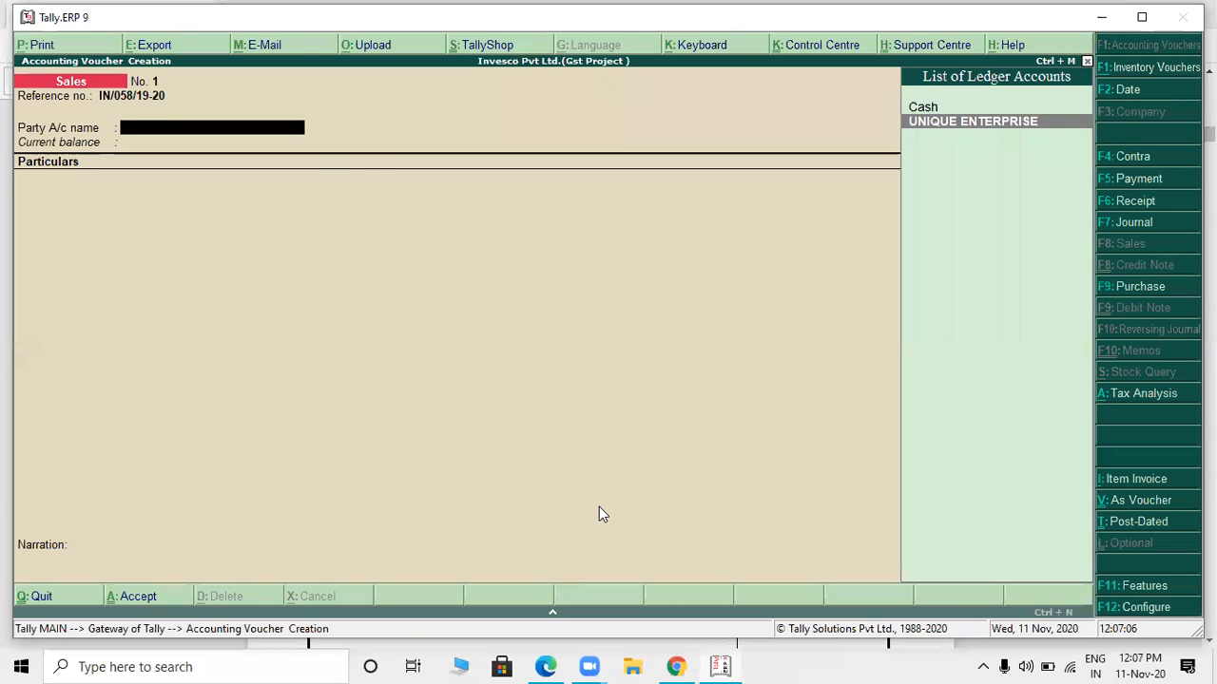
pyautogui.press('Return')
pyautogui.press('Escape')
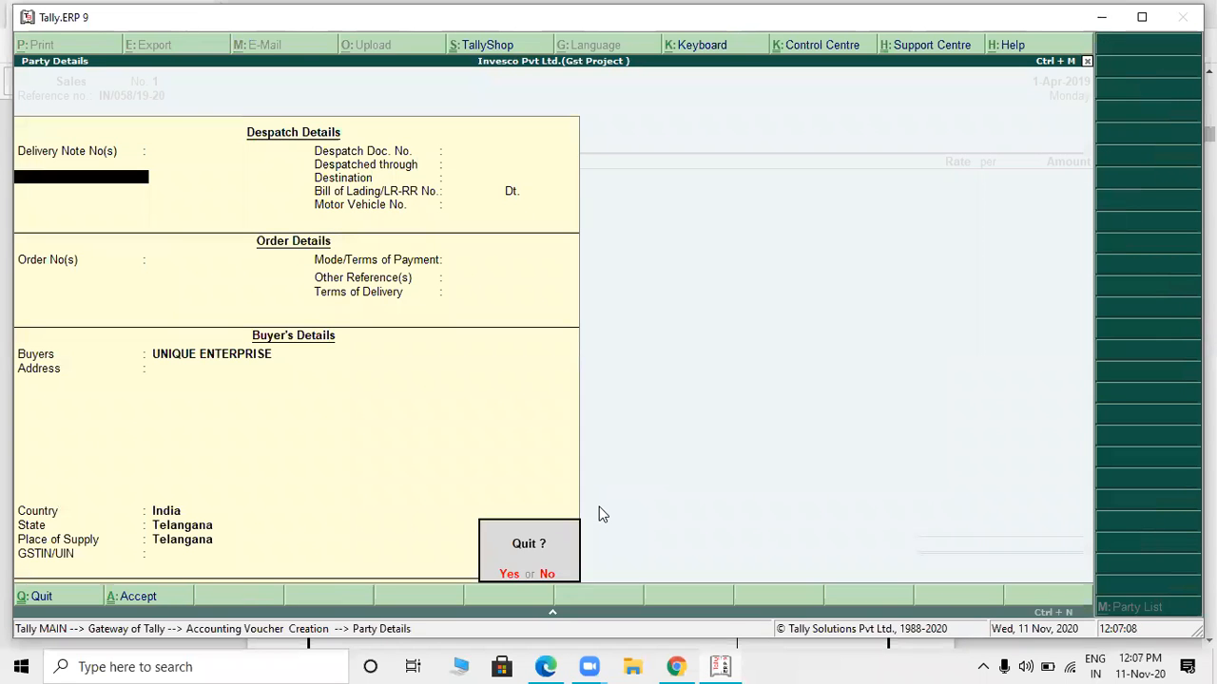
pyautogui.press('y')
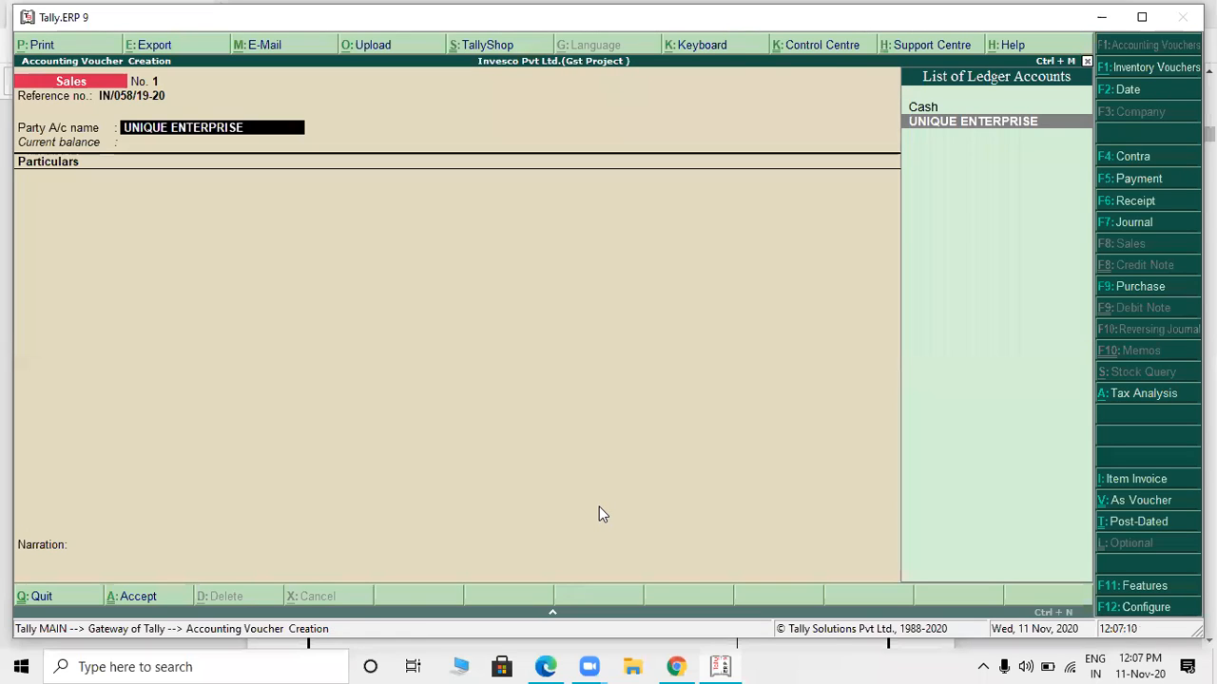
# - Open the UNIQUE ENTERPRISE ledger for alteration from the voucher and go to its mailing State, keeping the preceding entries
pyautogui.hotkey('ctrl', 'Return')
pyautogui.press('Return')
pyautogui.press('Return')
pyautogui.press('Return')
pyautogui.press('Return')
pyautogui.press('Return')
pyautogui.press('Return')
pyautogui.press('Return')
pyautogui.press('Return')
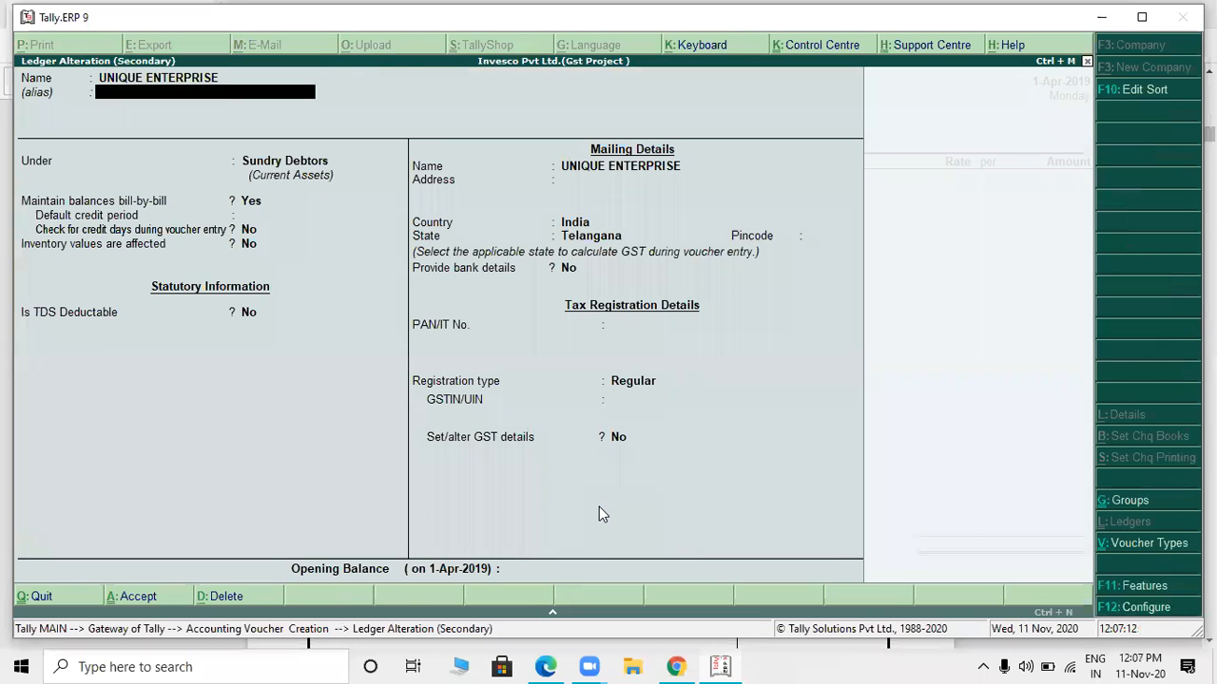
pyautogui.press('Return')
pyautogui.press('Return')
pyautogui.press('Return')
pyautogui.press('Return')
pyautogui.press('Return')
pyautogui.press('Return')
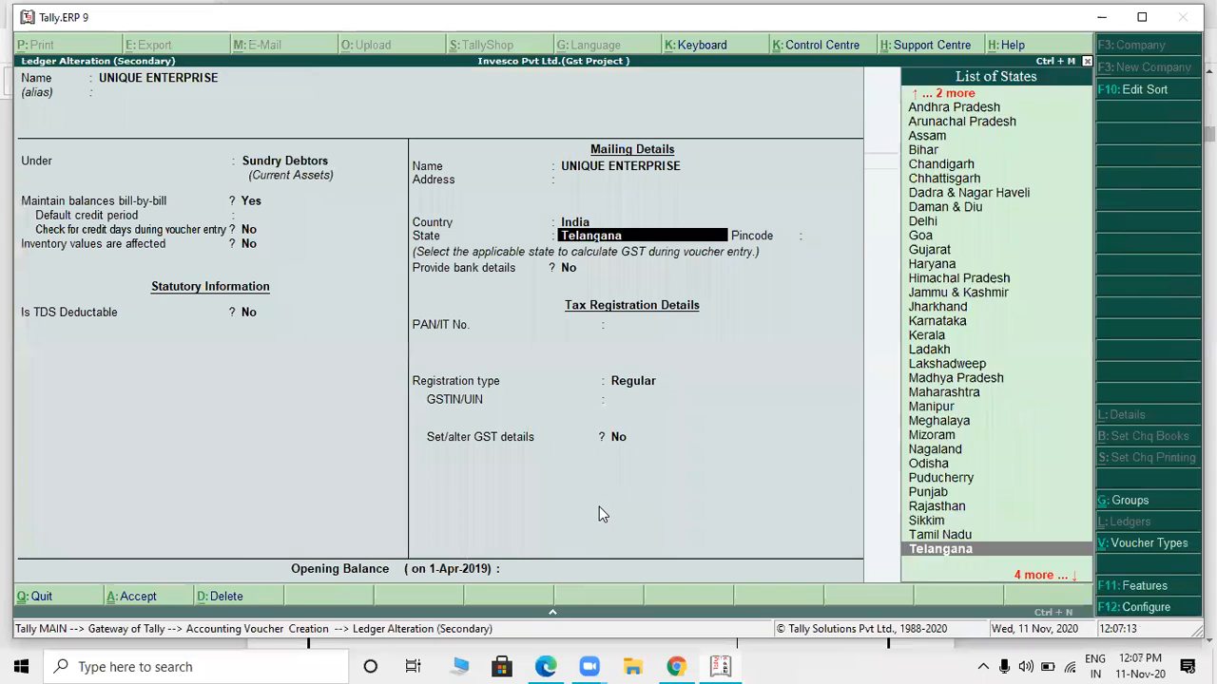
# - Check the buyer's address and GSTIN in the PDF invoice and set the UNIQUE ENTERPRISE ledger's state to Chandigarh
pyautogui.hotkey('alt', 'Tab')
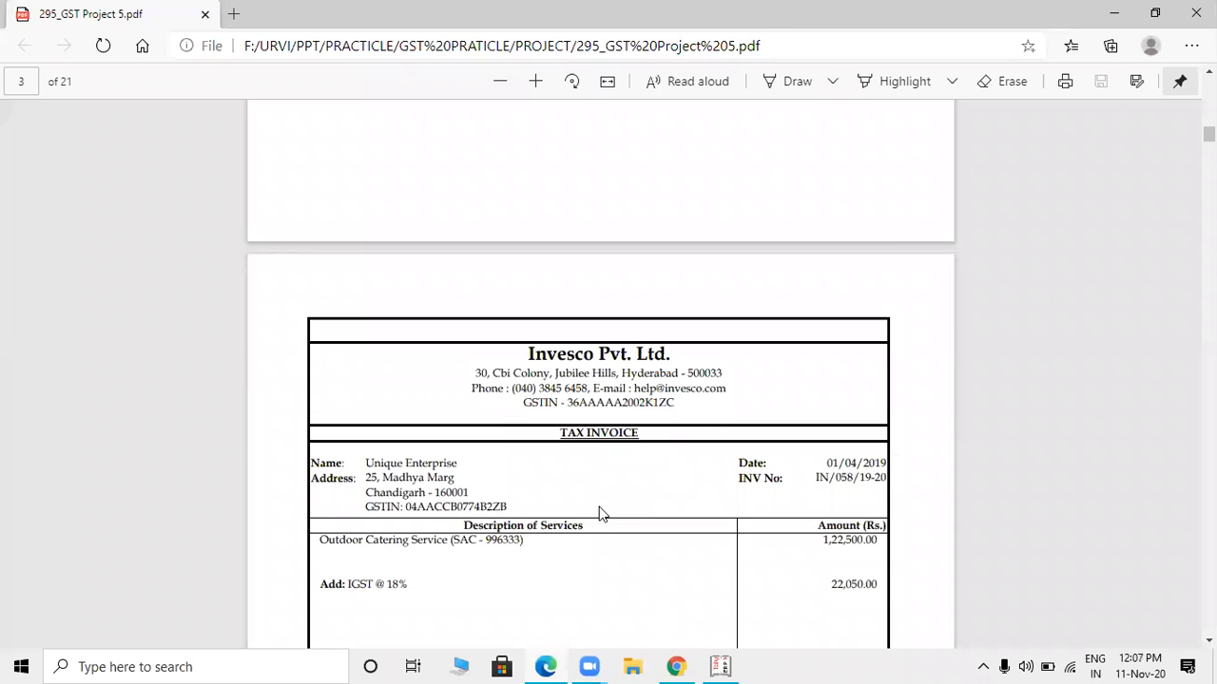
pyautogui.moveTo(406, 508); pyautogui.dragTo(514, 499)
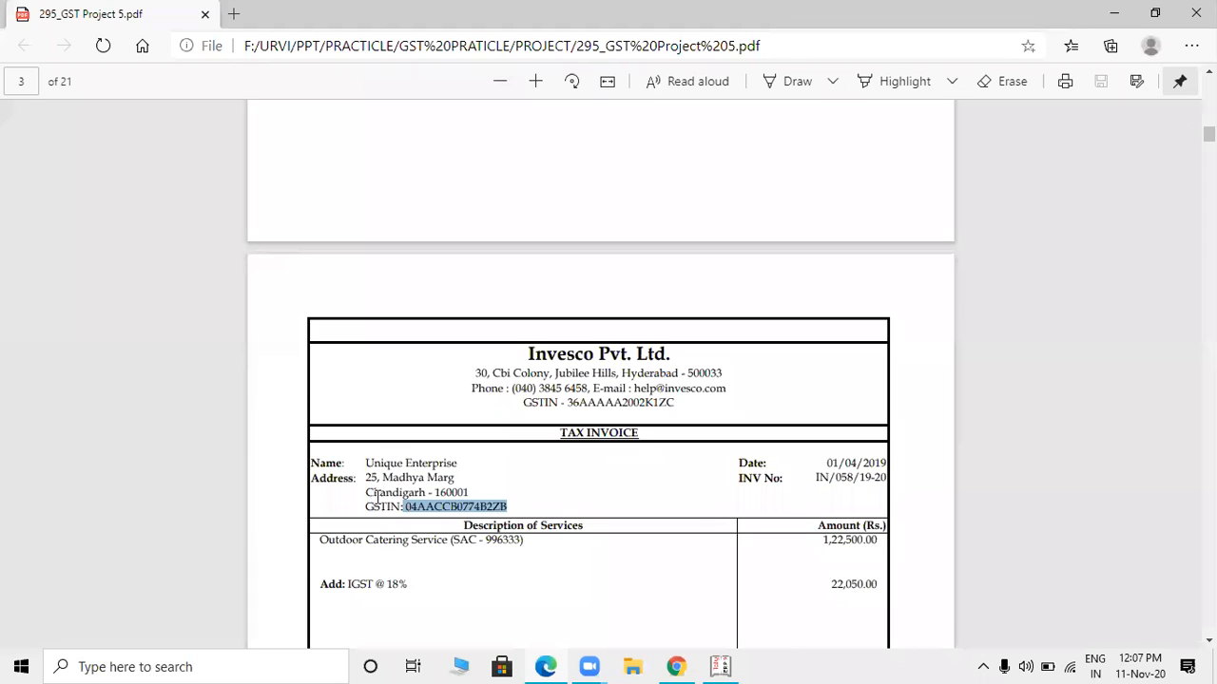
pyautogui.hotkey('alt', 'Tab')
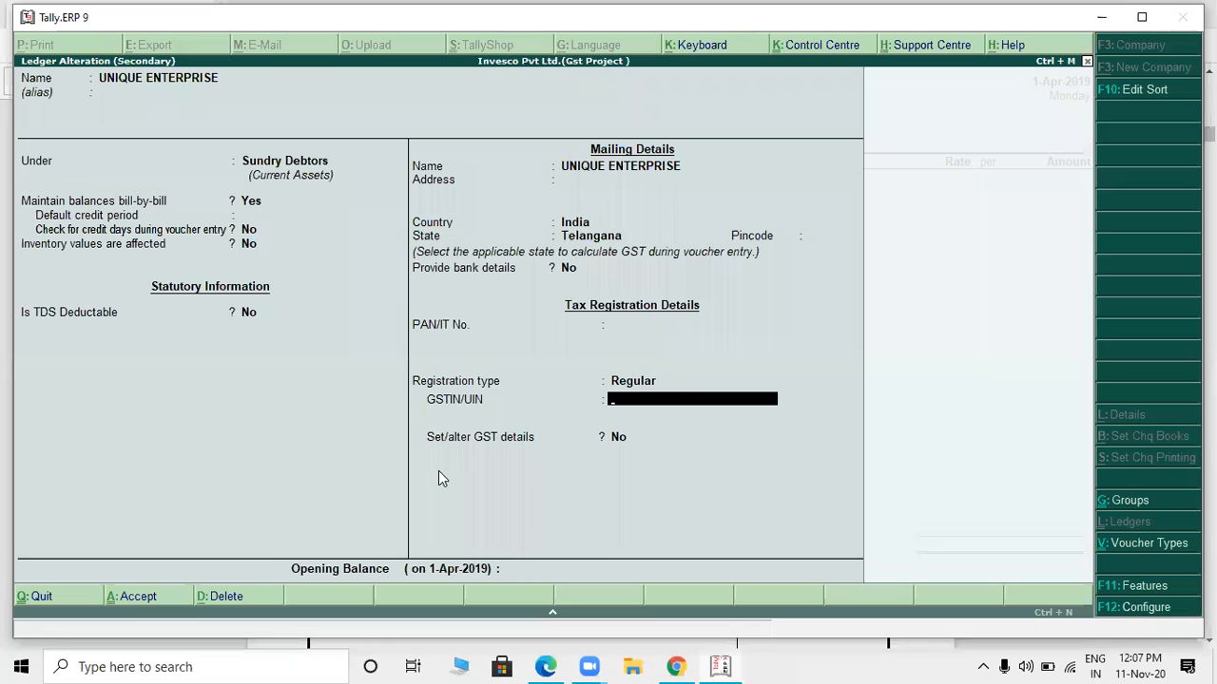
pyautogui.press('Up')
pyautogui.press('Up')
pyautogui.press('Up')
pyautogui.press('Up')
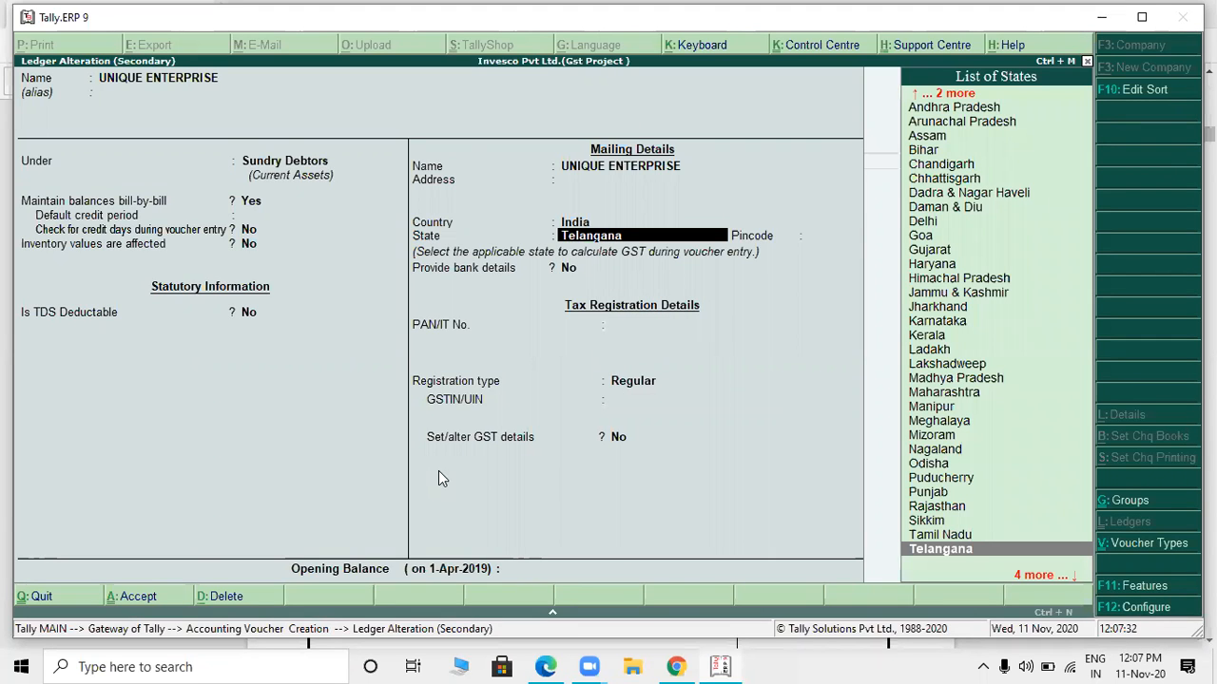
pyautogui.write('CH')
pyautogui.press('Down')
pyautogui.press('Return')
pyautogui.press('Return')
pyautogui.press('Return')
pyautogui.press('Return')
pyautogui.press('Return')
# - Leave the pincode and PAN blank, keep registration type Regular, and enter the party's GSTIN/UIN from the PDF invoice
pyautogui.hotkey('alt', 'Tab')
pyautogui.hotkey('alt', 'Tab')
pyautogui.hotkey('alt', 'Tab')
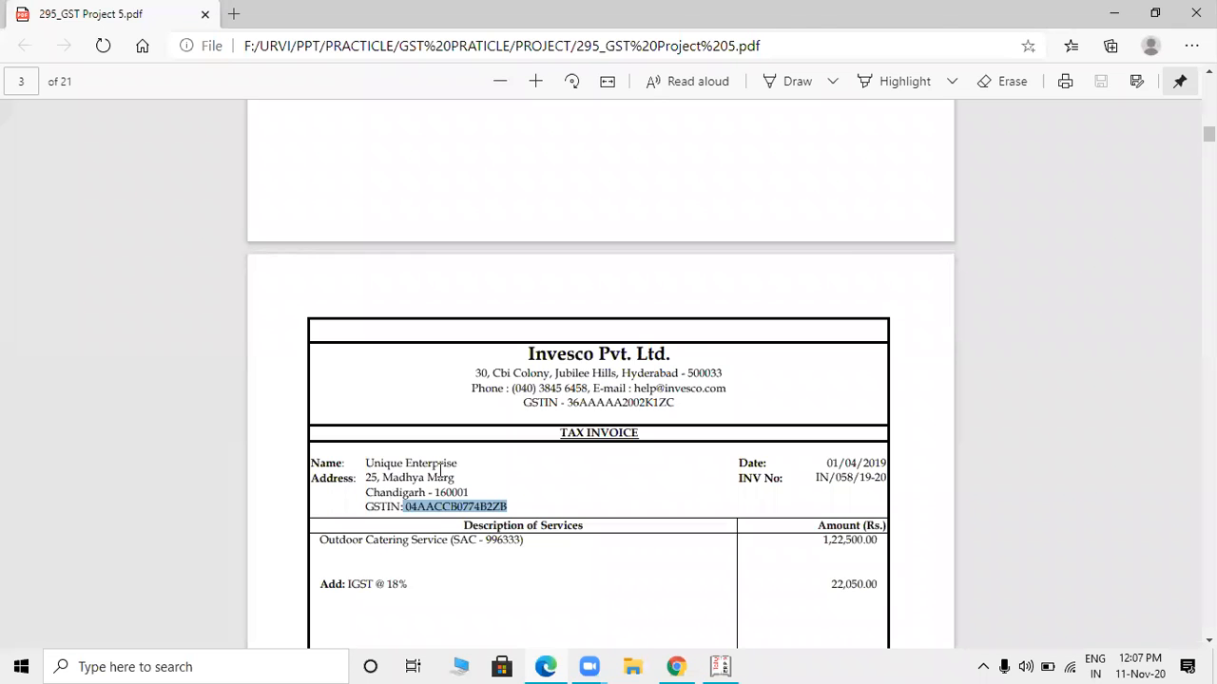
pyautogui.hotkey('alt', 'Tab')
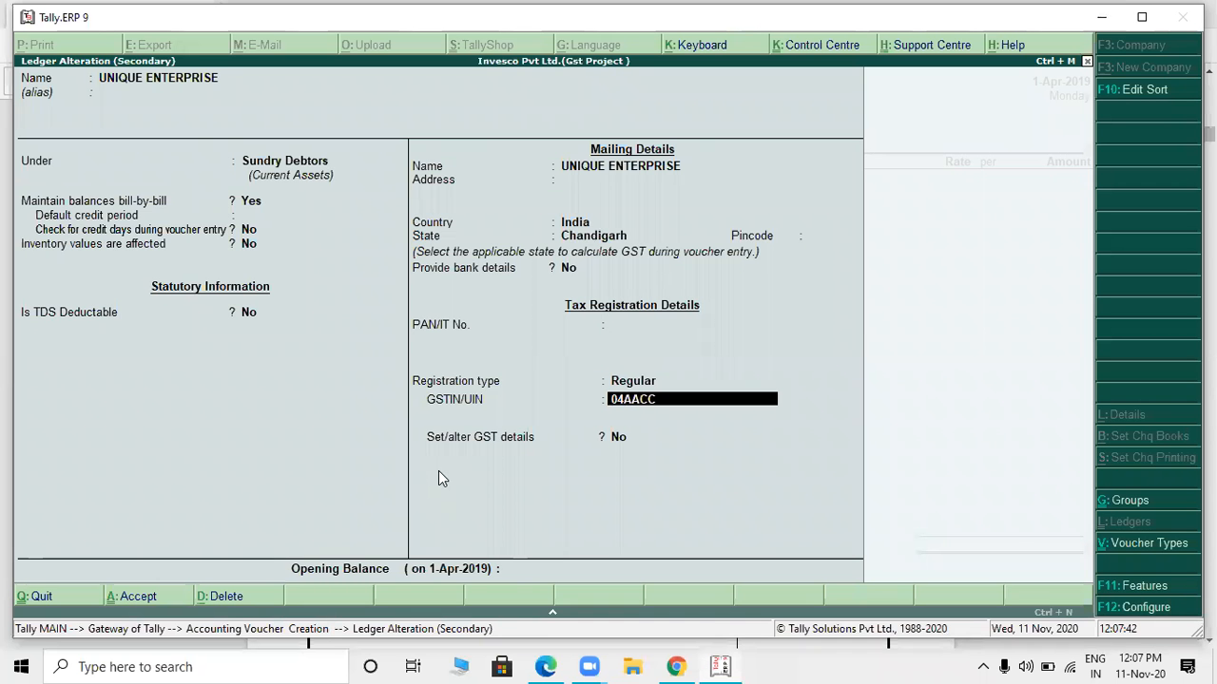
pyautogui.hotkey('alt', 'Tab')
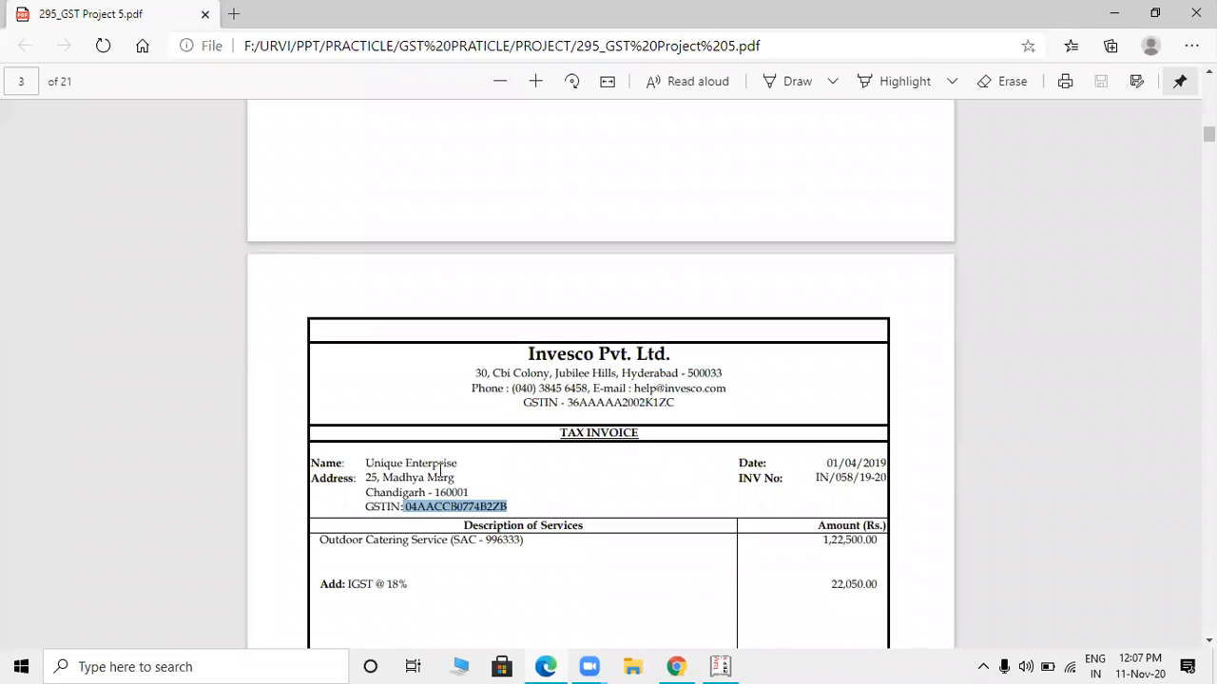
pyautogui.hotkey('alt', 'Tab')
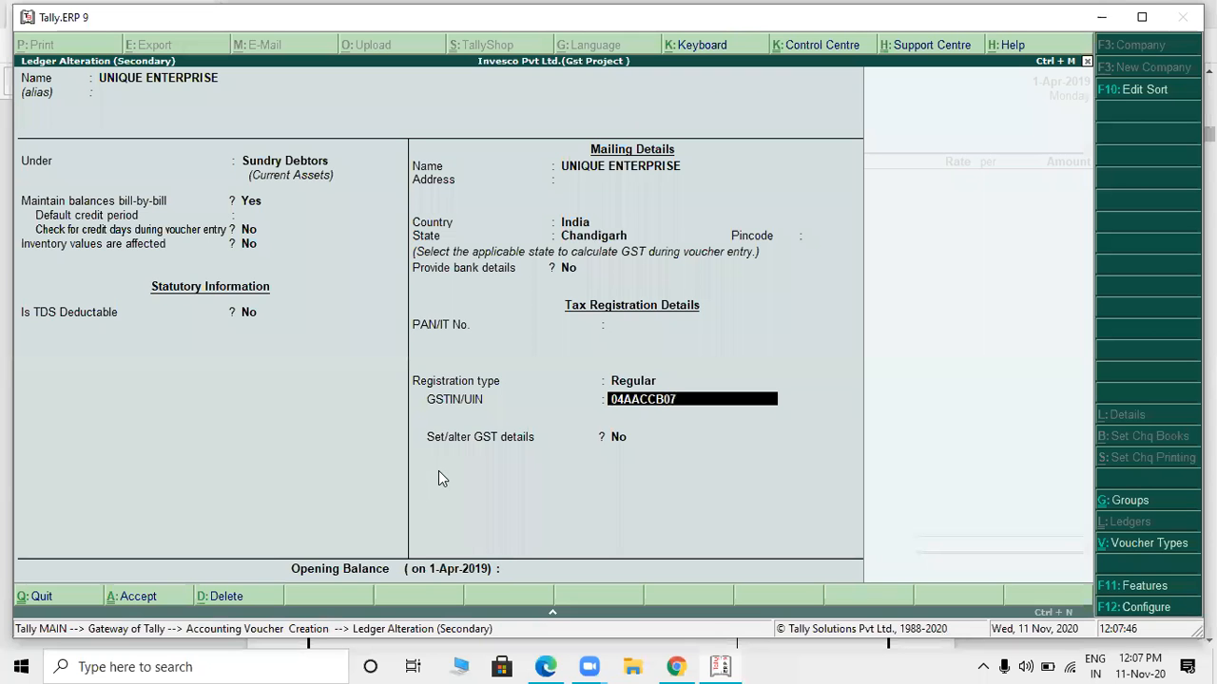
pyautogui.hotkey('alt', 'Tab')
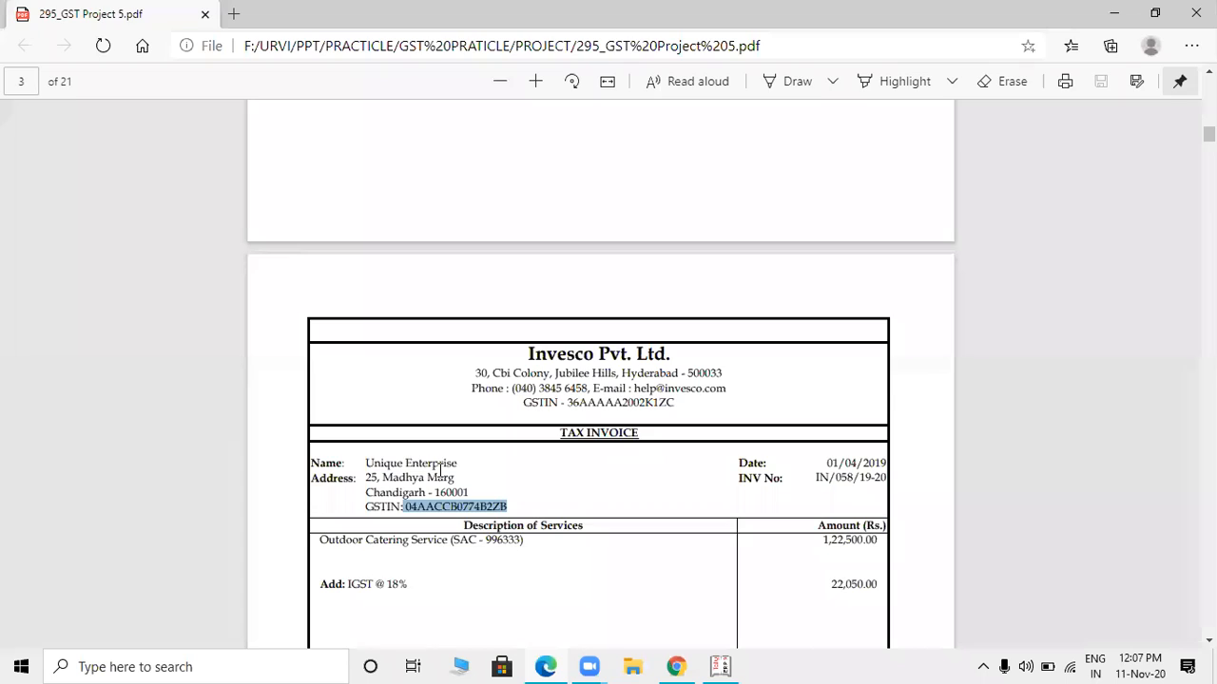
pyautogui.hotkey('alt', 'Tab')
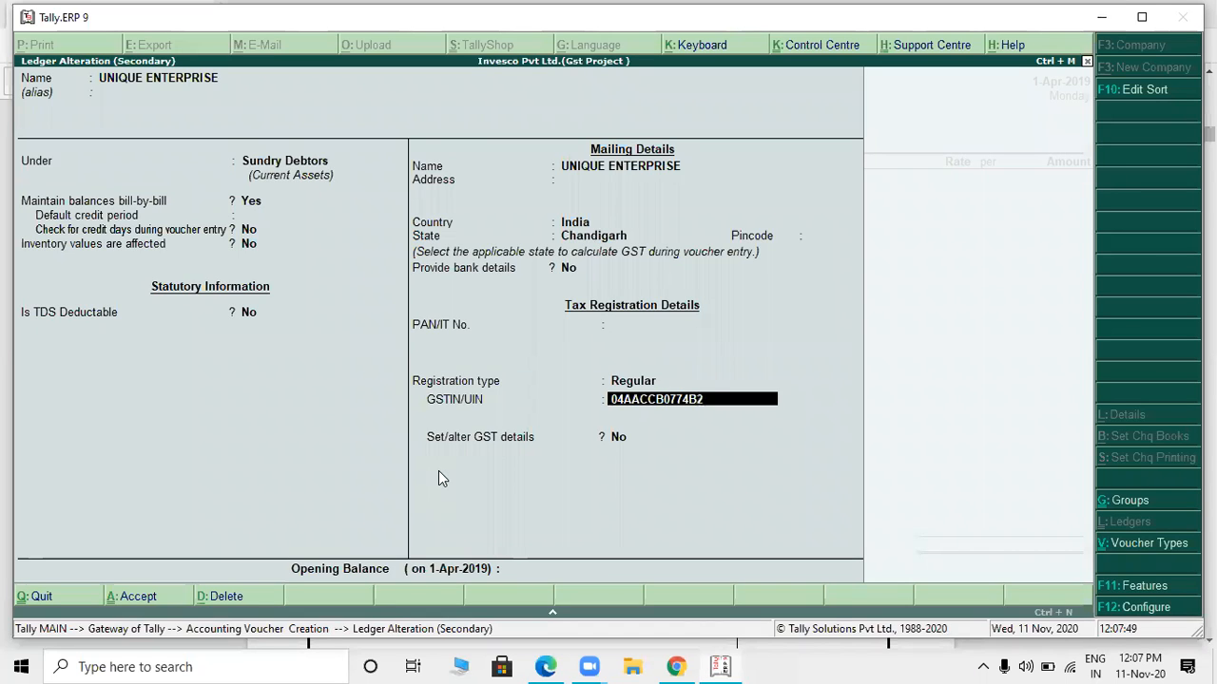
pyautogui.hotkey('alt', 'Tab')
pyautogui.hotkey('alt', 'Tab')
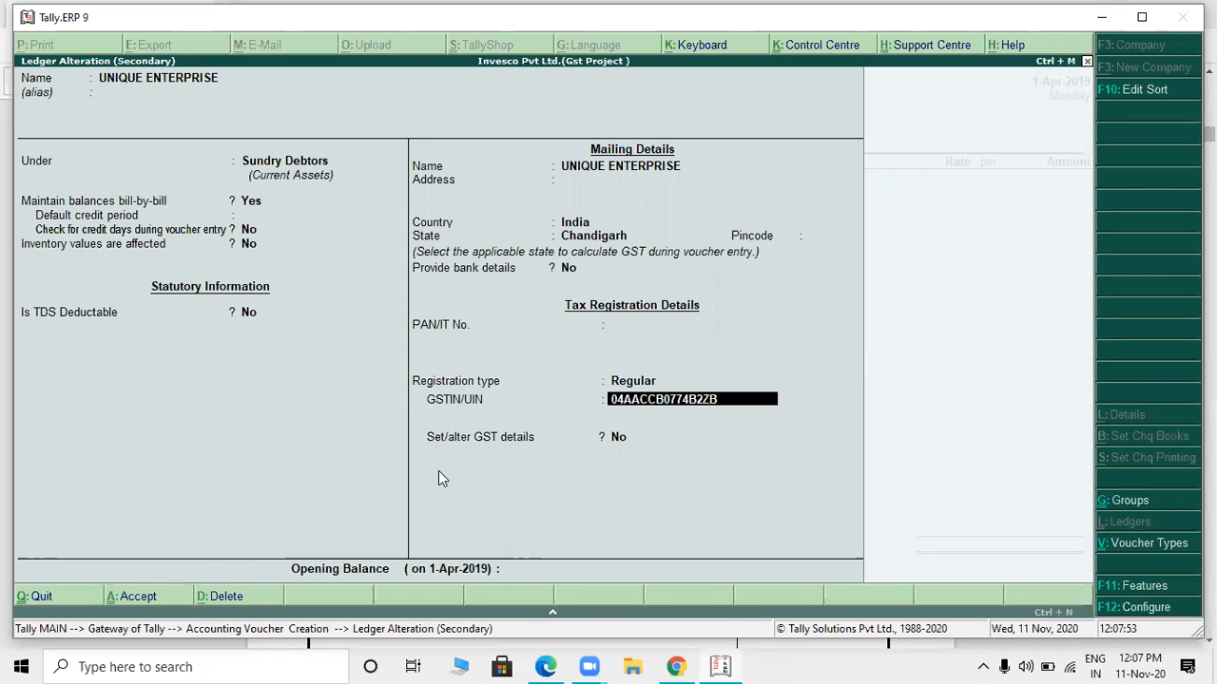
# - Keep Set/alter GST details at No, leave the opening balance blank, and accept the UNIQUE ENTERPRISE ledger changes
pyautogui.press('Return')
pyautogui.press('Return')
pyautogui.press('Return')
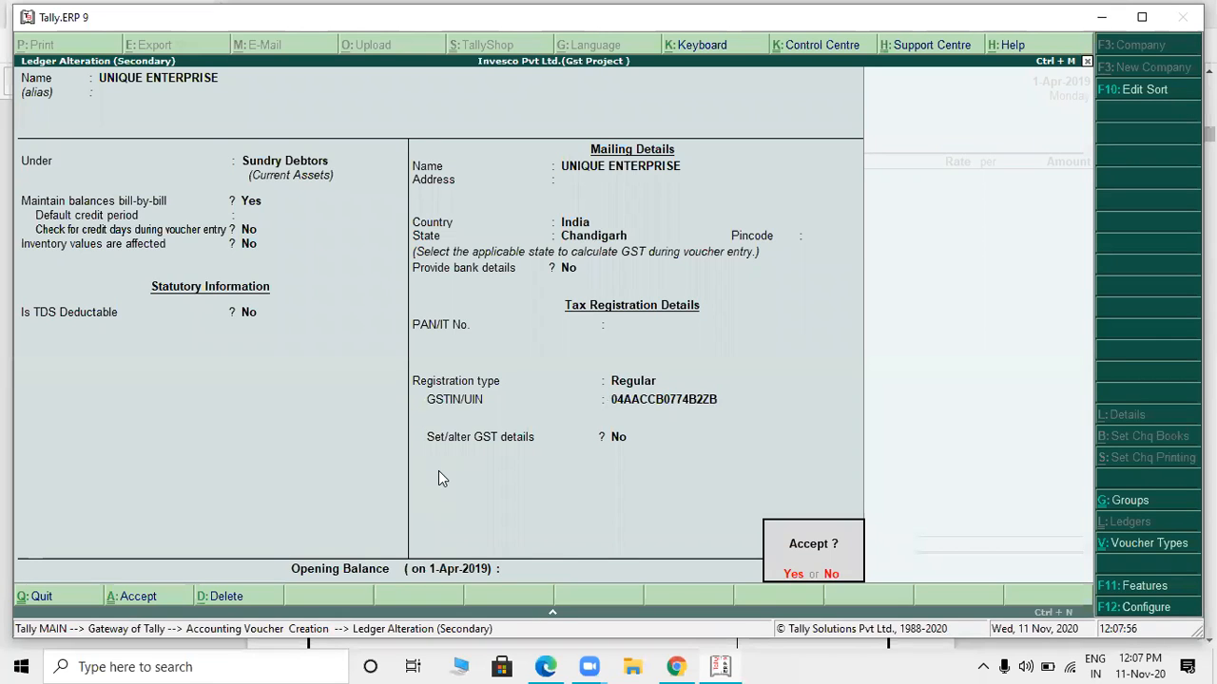
pyautogui.press('Return')
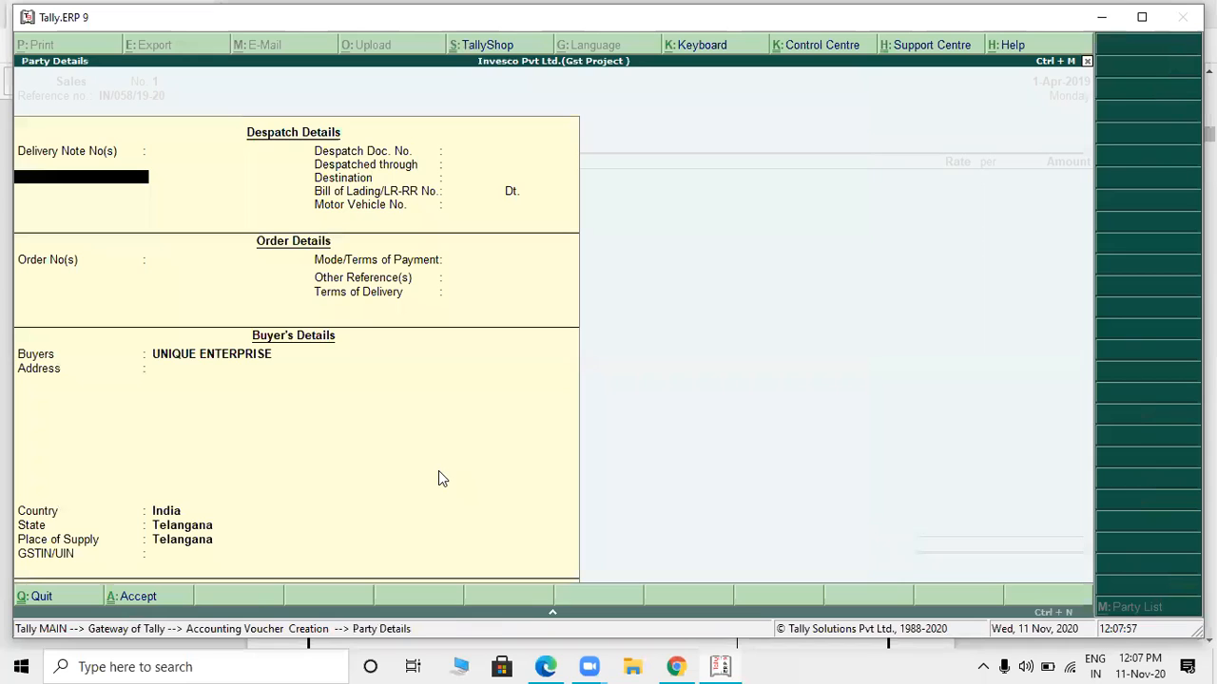
# - Accept the party details, return to the party account, and reopen the UNIQUE ENTERPRISE ledger to review its state and GSTIN
pyautogui.hotkey('ctrl', 'a')
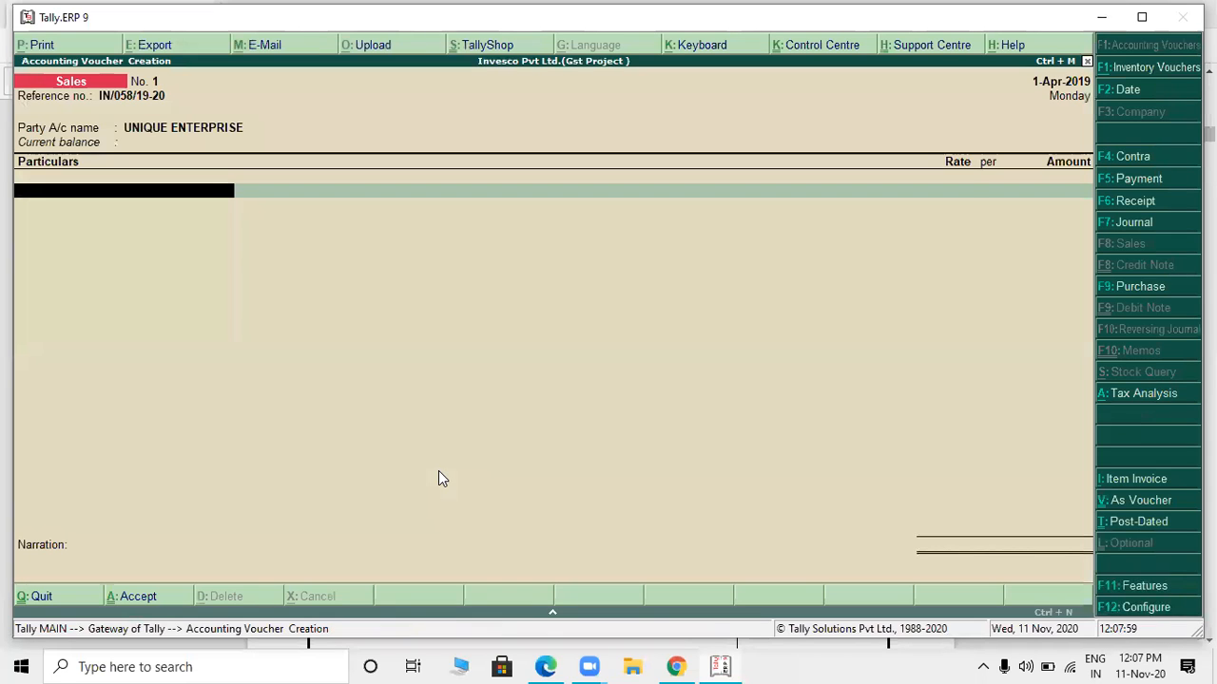
pyautogui.press('BackSpace')
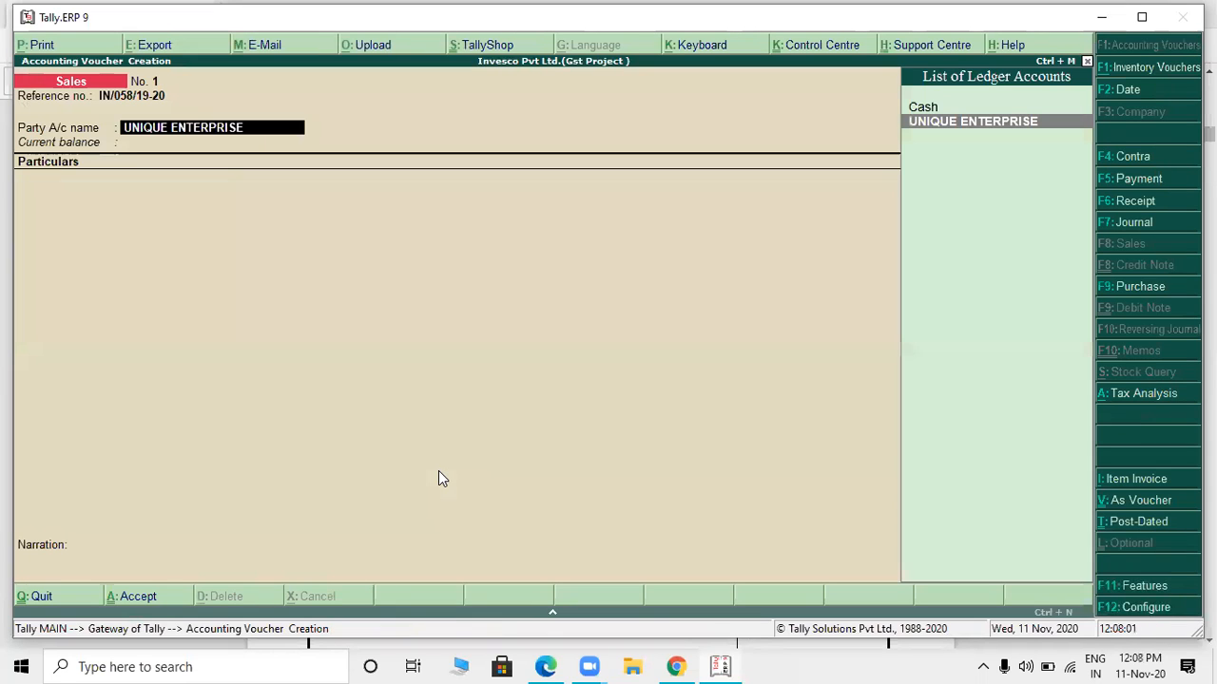
pyautogui.hotkey('ctrl', 'Return')
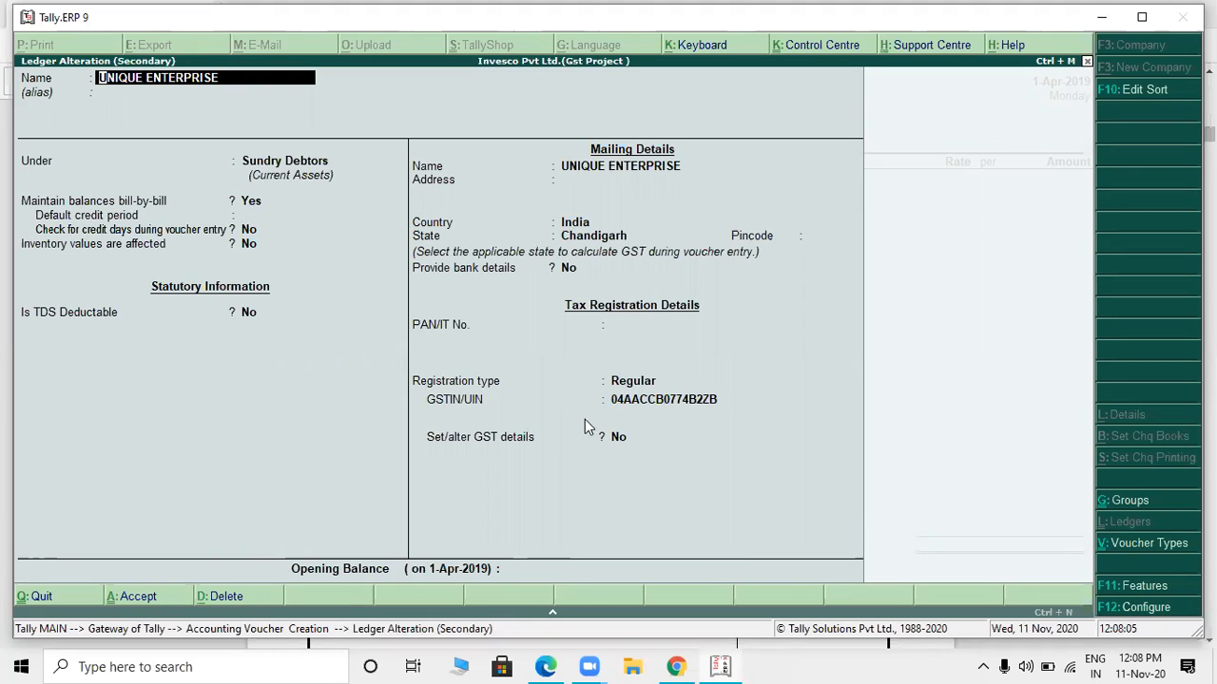
pyautogui.hotkey('ctrl', 'a')
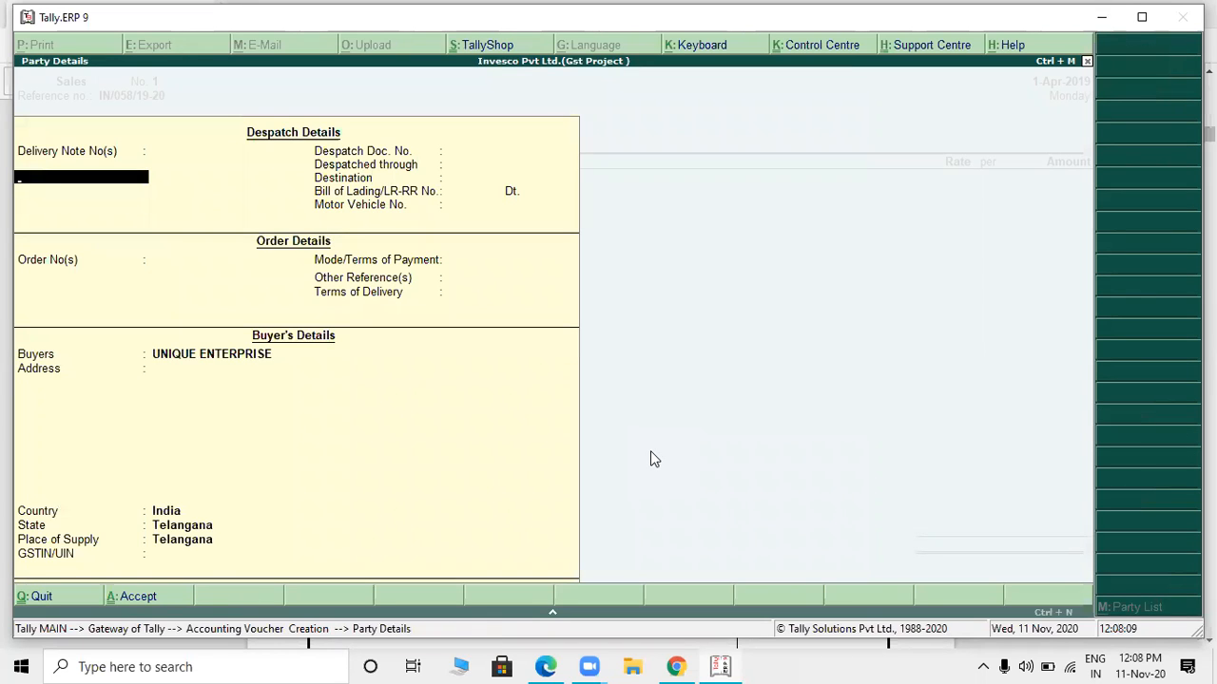
# - Abandon the current sales voucher and start a new one with reference number IN/058/19-20
pyautogui.press('Escape')
pyautogui.press('y')
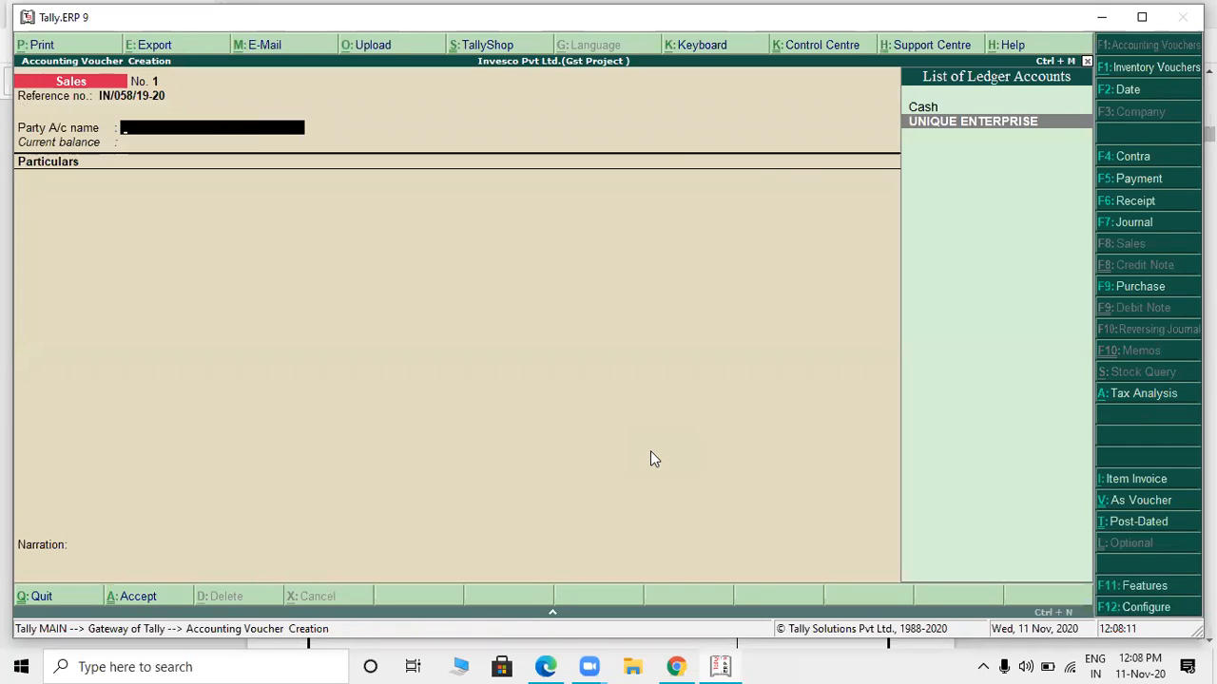
pyautogui.press('Escape')
pyautogui.press('Return')
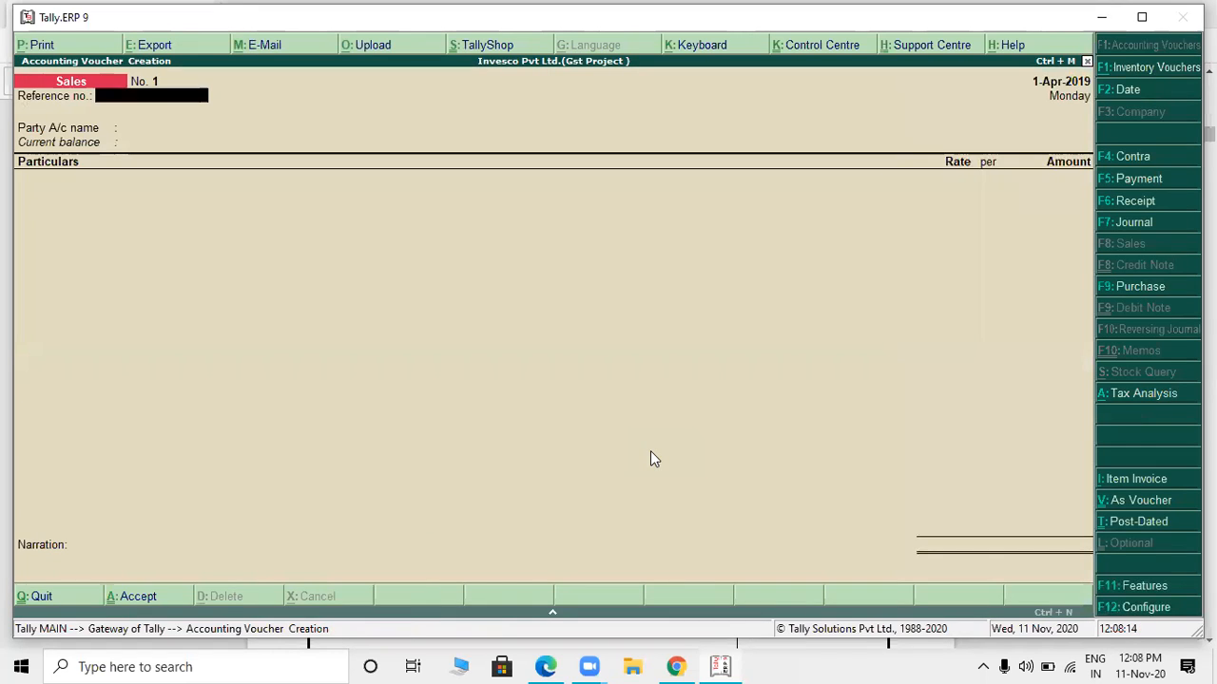
pyautogui.write('IN')
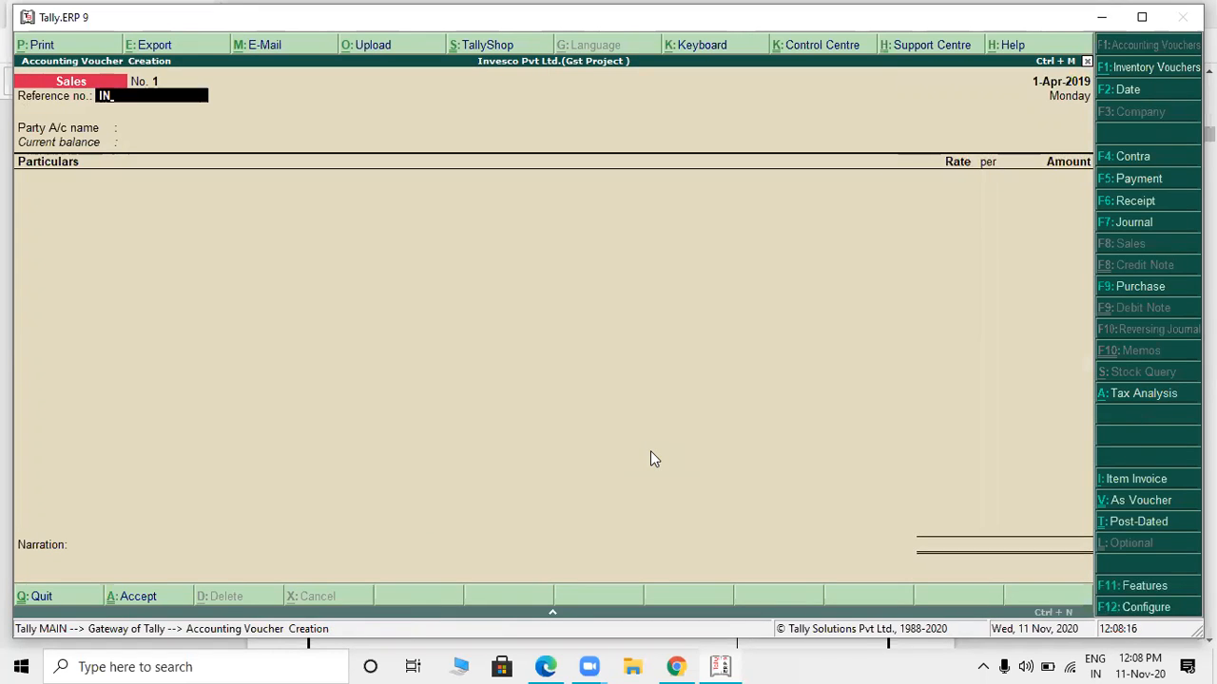
pyautogui.write('/058/19-20')
pyautogui.press('Return')
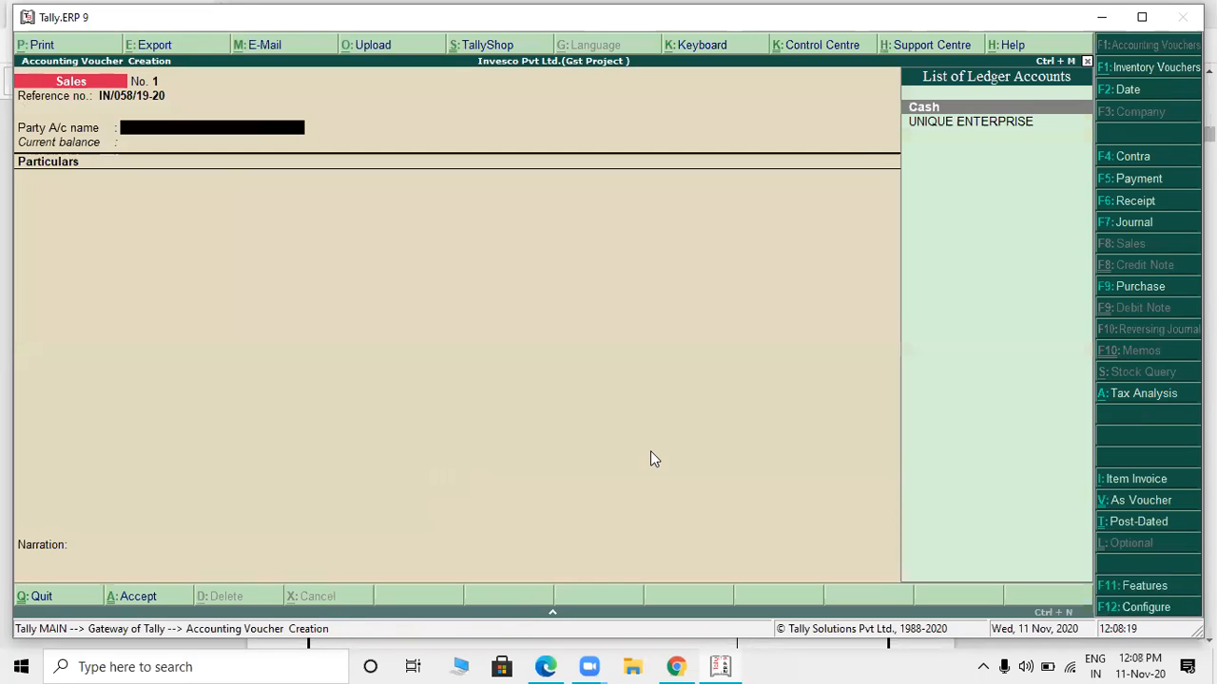
# - Select UNIQUE ENTERPRISE as the party account and accept its party details with Chandigarh as the place of supply
pyautogui.press('Down')
pyautogui.press('Return')
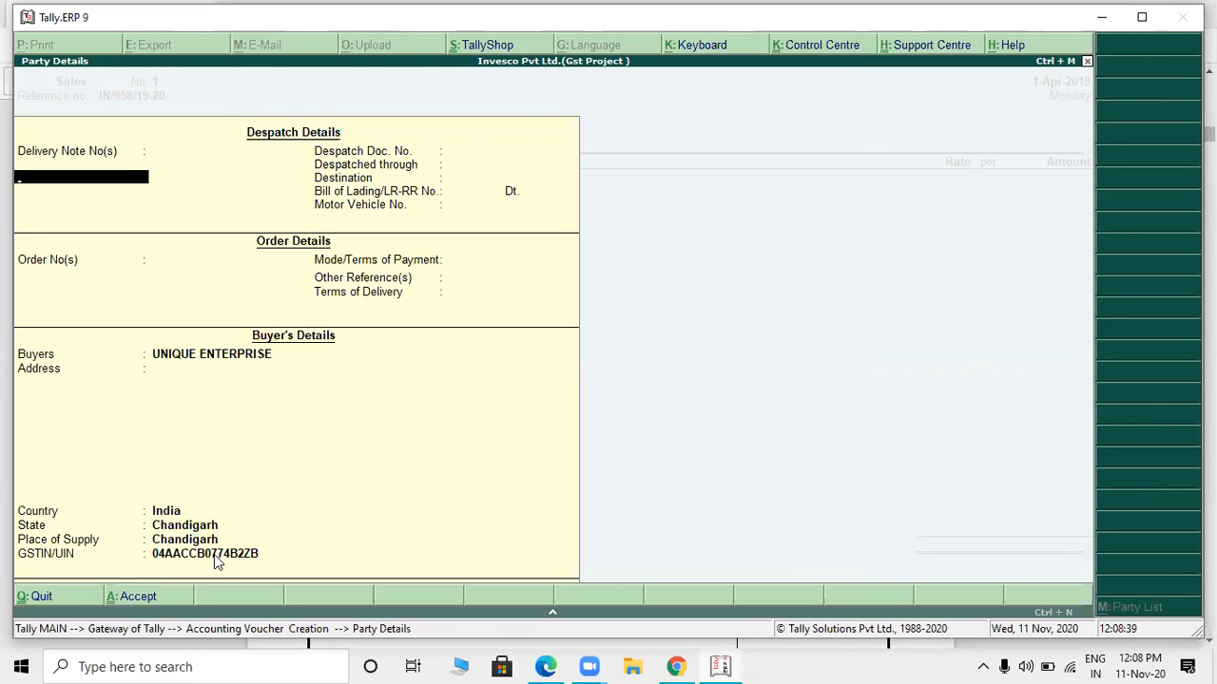
pyautogui.hotkey('ctrl', 'a')
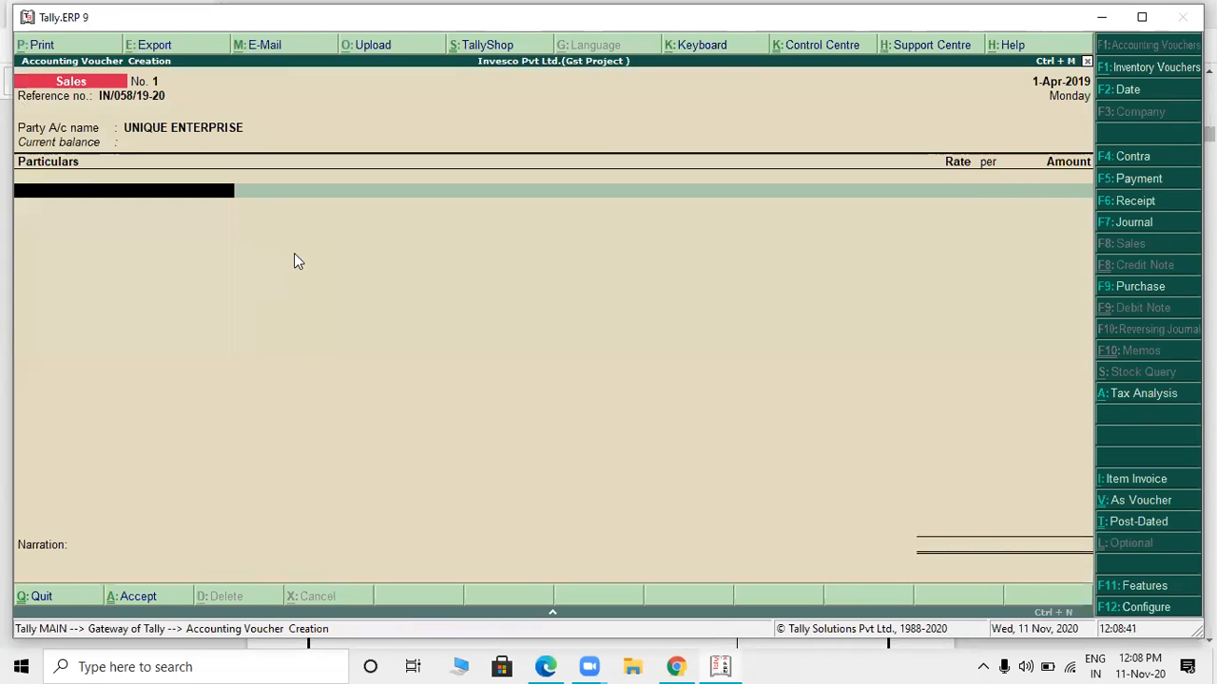
# - Check the service on the PDF invoice and start a new ledger named OUTDOOR SERVICE from the sales voucher, without an alias
pyautogui.hotkey('alt', 'Tab')
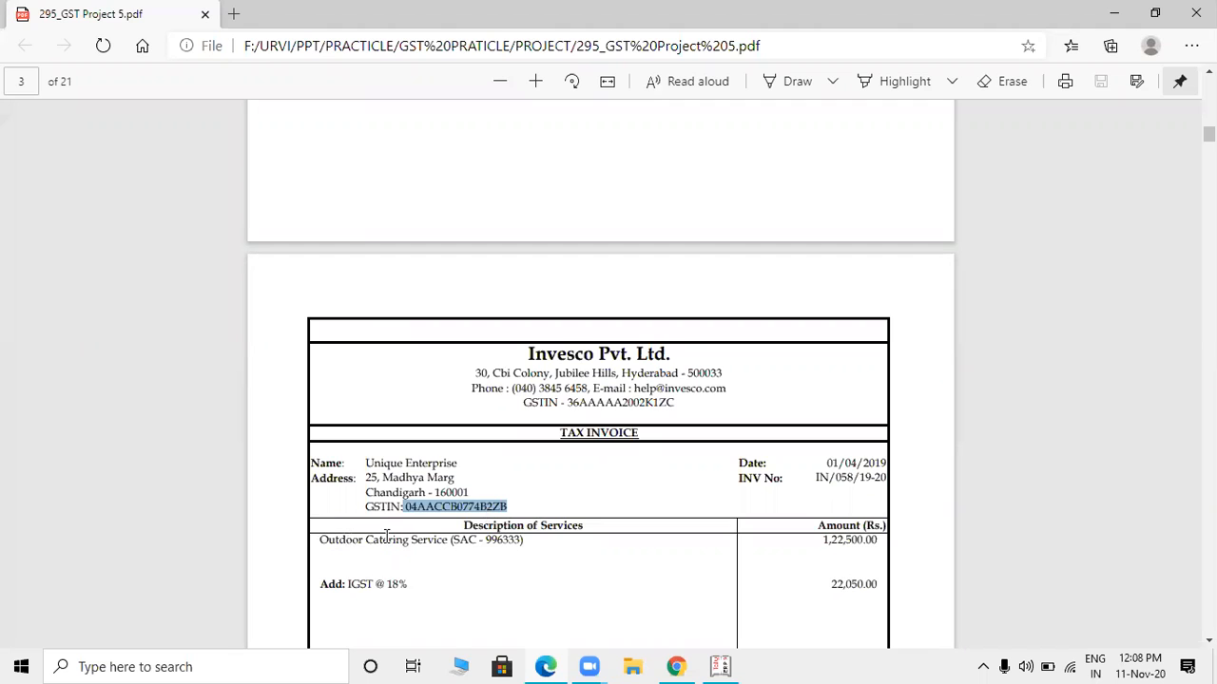
pyautogui.hotkey('alt', 'Tab')
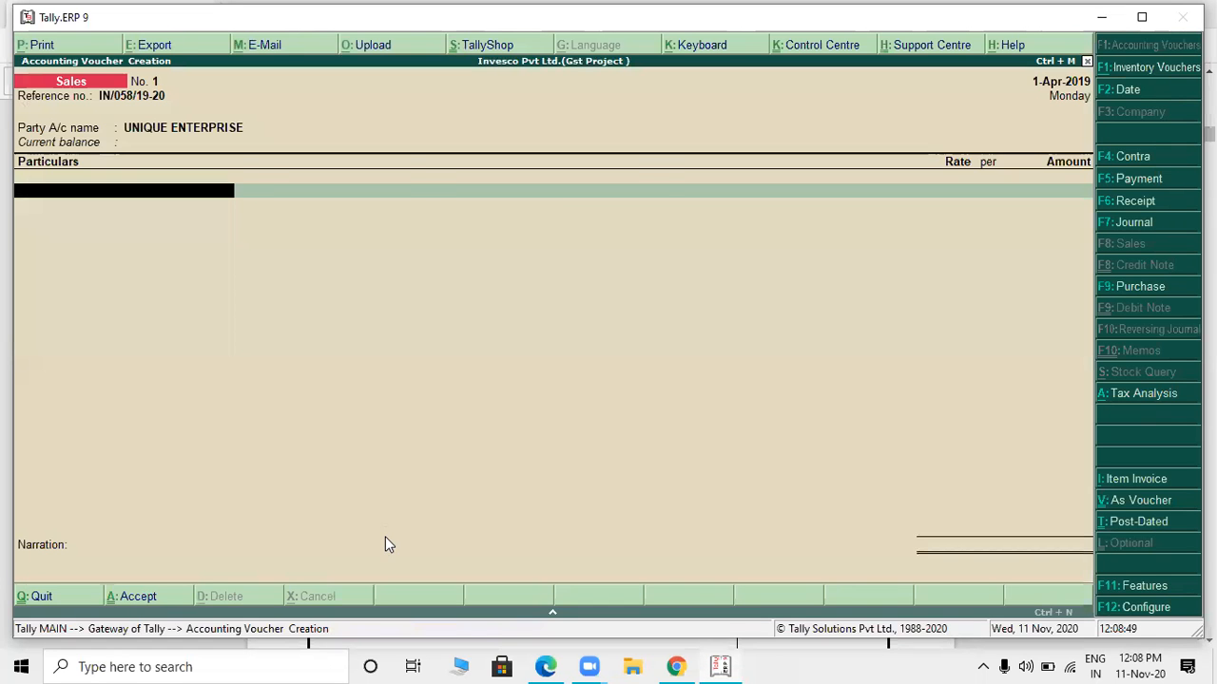
pyautogui.hotkey('alt', 'c')
pyautogui.write('OUTDOOR')
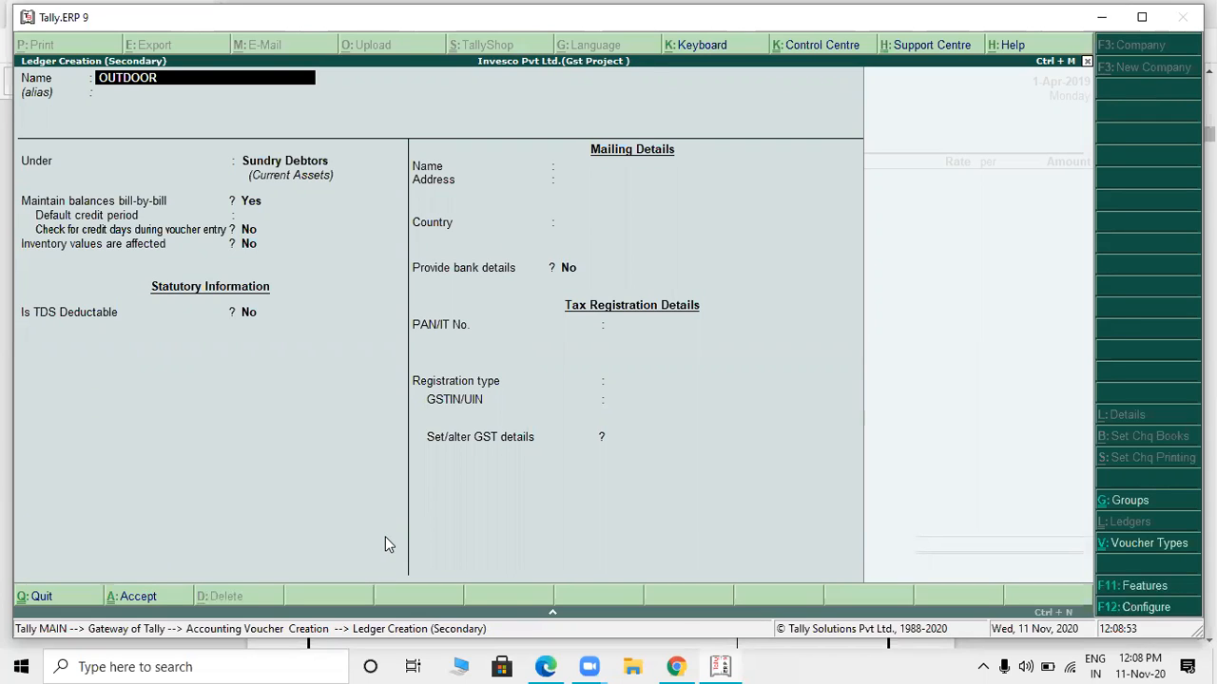
pyautogui.write(' SERVICE')
pyautogui.press('Return')
pyautogui.press('Return')
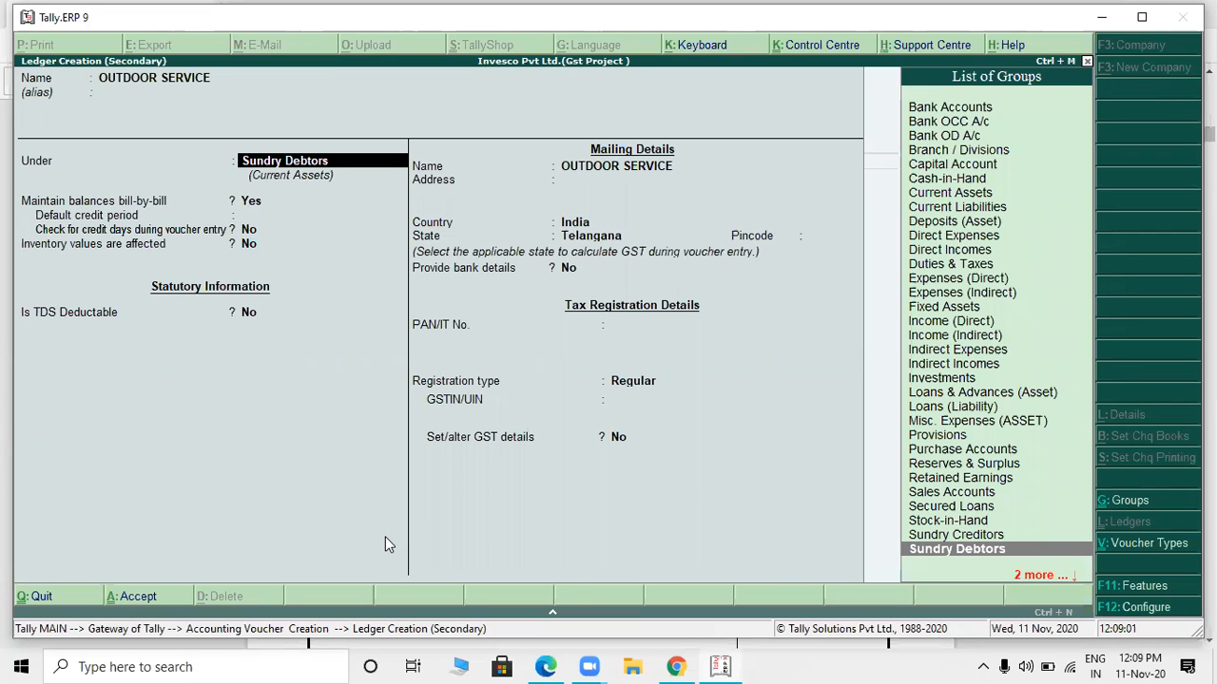
# - Place the OUTDOOR SERVICE ledger under the Indirect Incomes group
pyautogui.write('IN')
pyautogui.press('Down')
pyautogui.press('Down')
pyautogui.press('Down')
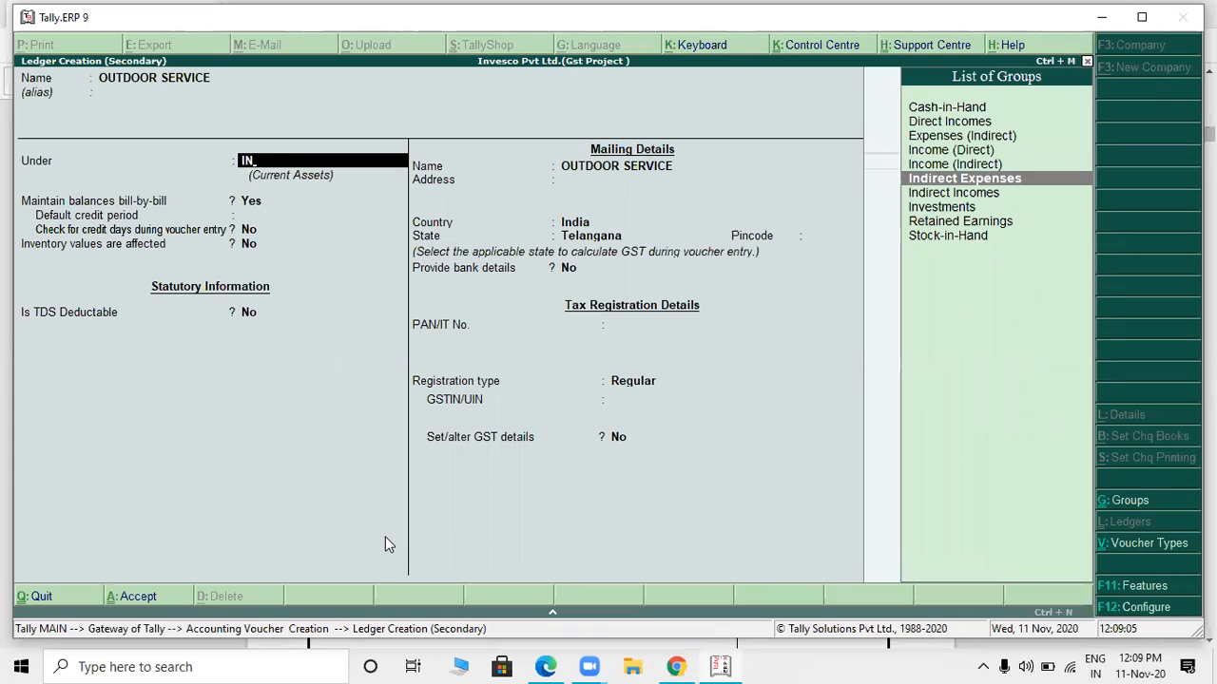
pyautogui.press('Up')
pyautogui.press('Return')
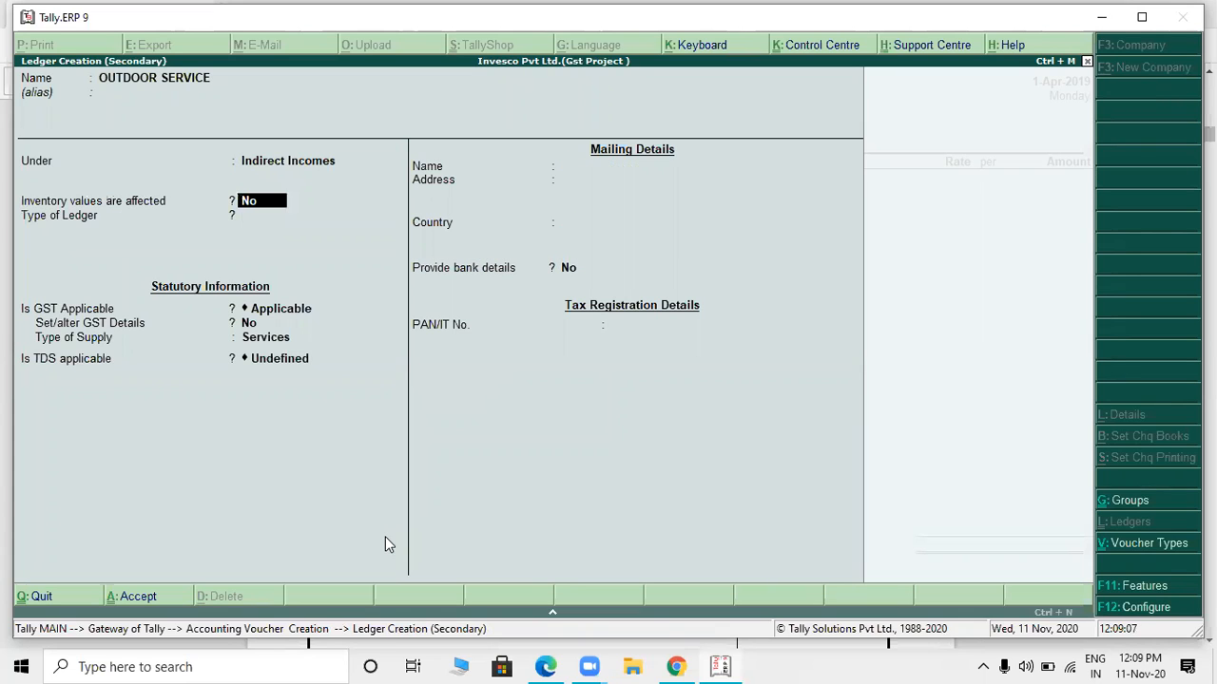
# - Keep inventory values at No, ledger type Not Applicable and GST Applicable, and set Set/alter GST Details to Yes
pyautogui.hotkey('alt', 'Tab')
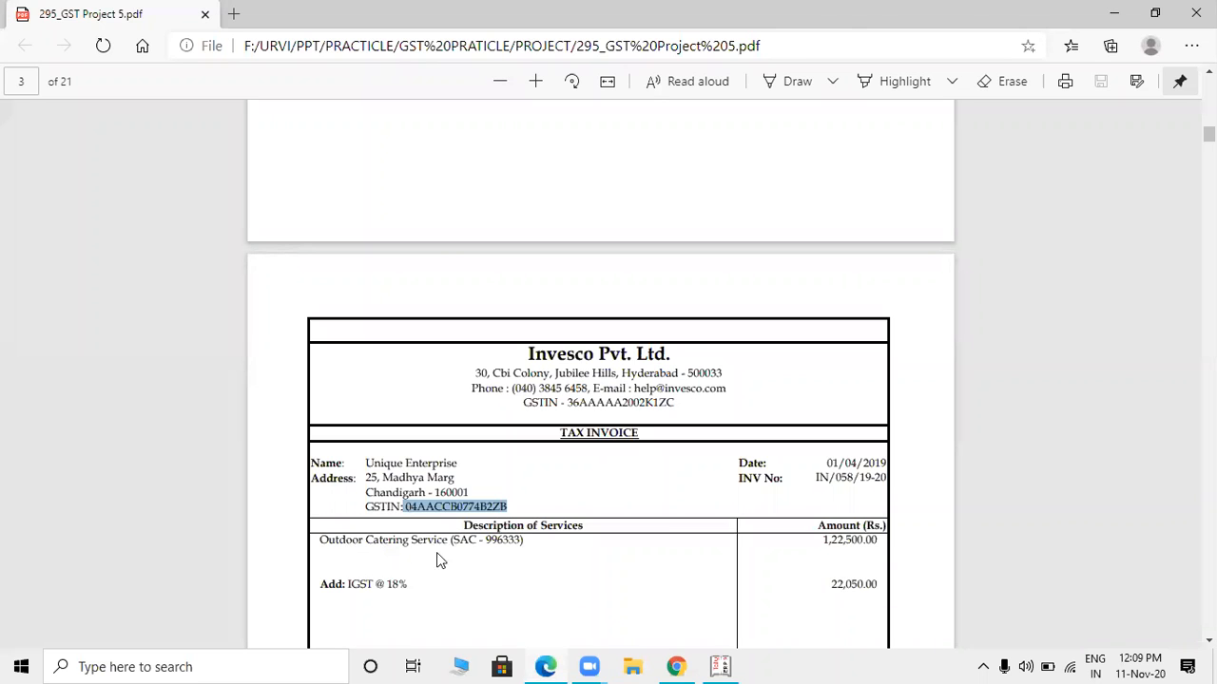
pyautogui.hotkey('alt', 'Tab')
pyautogui.press('Return')
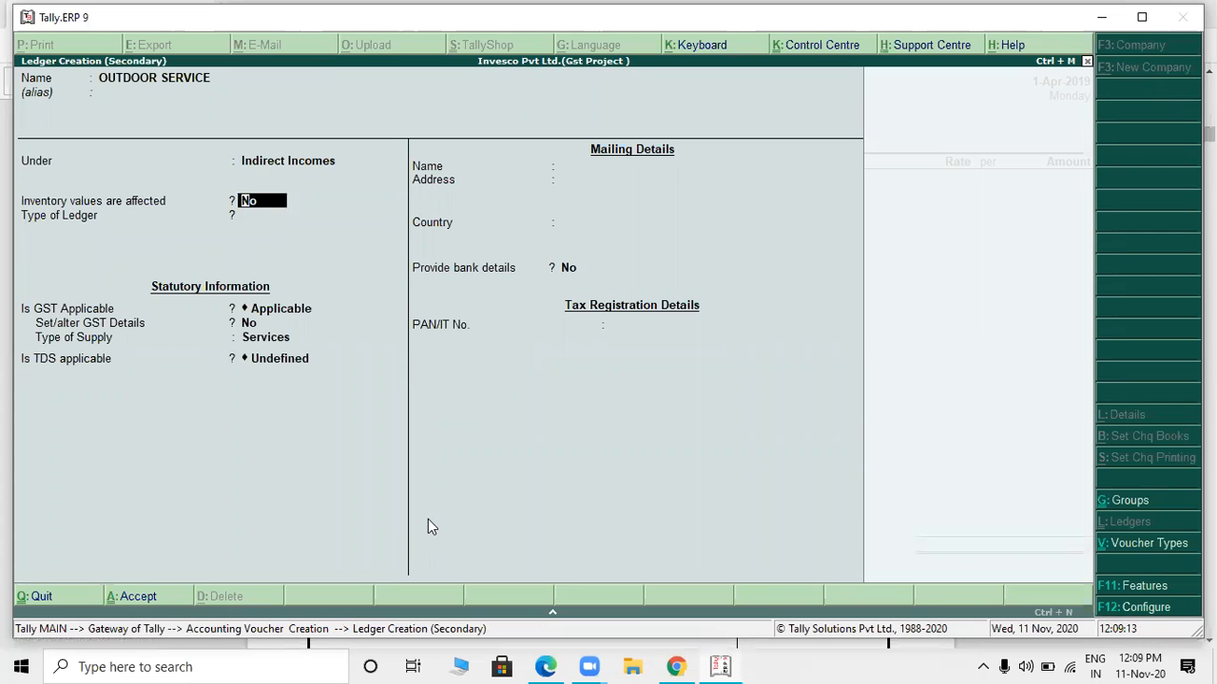
pyautogui.press('Return')
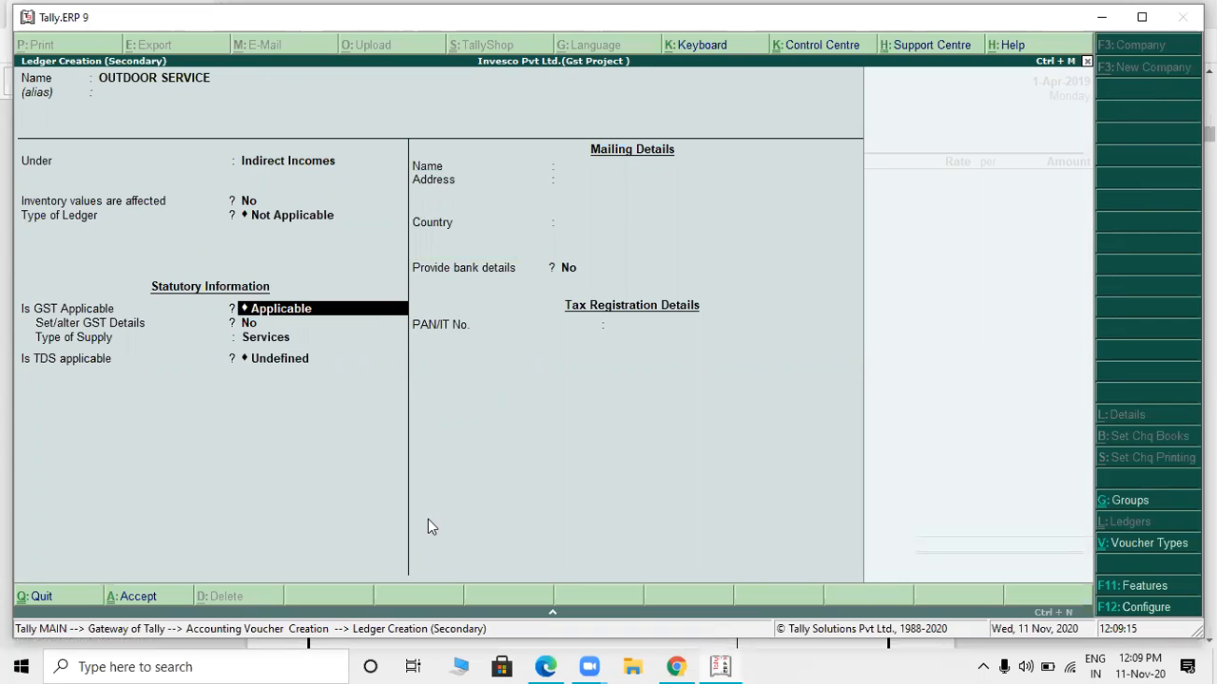
pyautogui.press('Return')
pyautogui.write('YE')
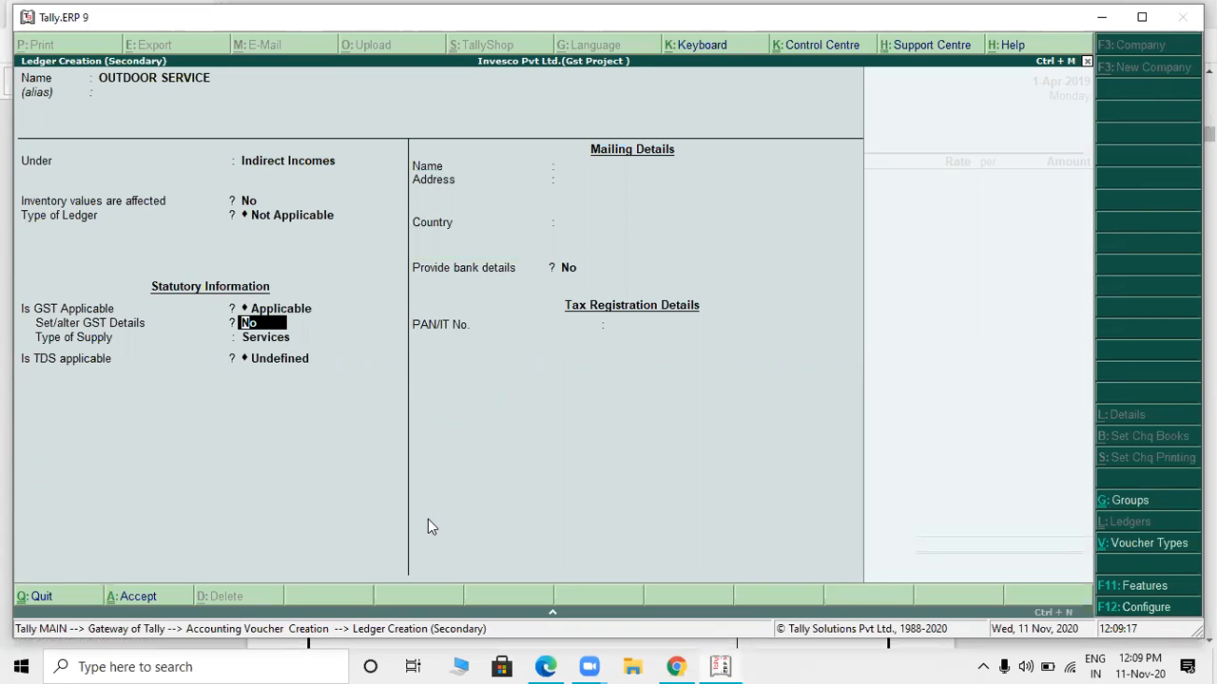
pyautogui.write('S')
pyautogui.press('Return')
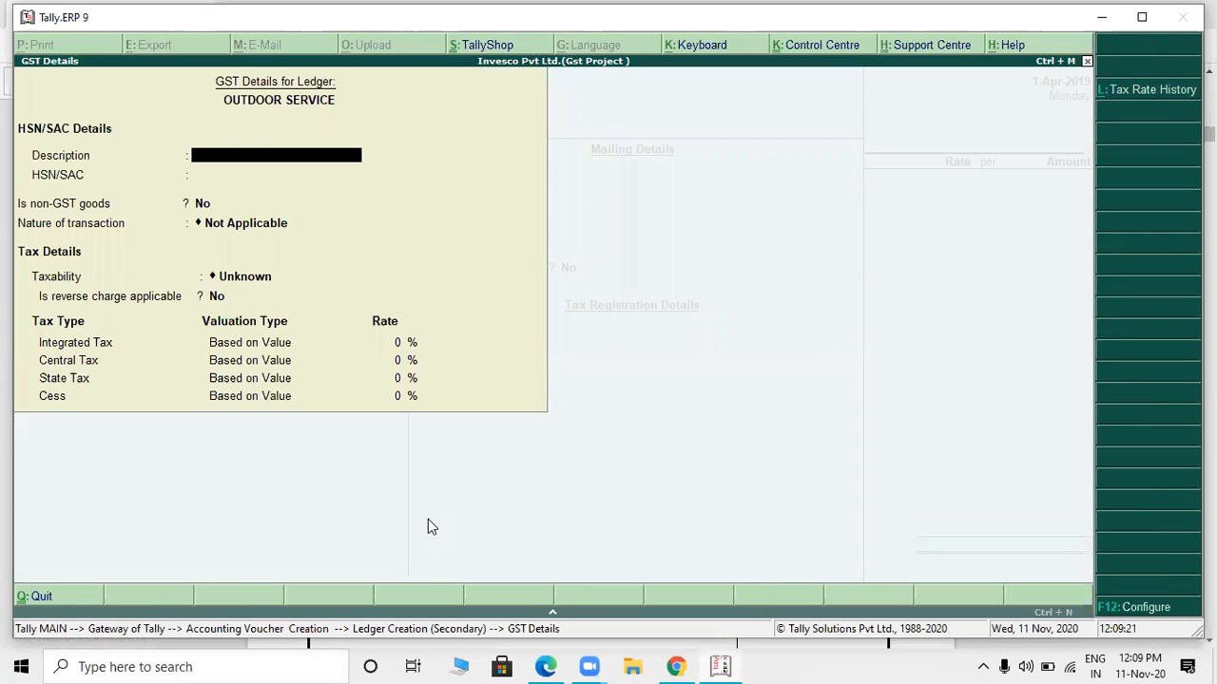
# - Enter OUTDOOR SERVICE as the GST description and the invoice's SAC 996333 as the HSN/SAC
pyautogui.write('OUTDOOR SERVIC')
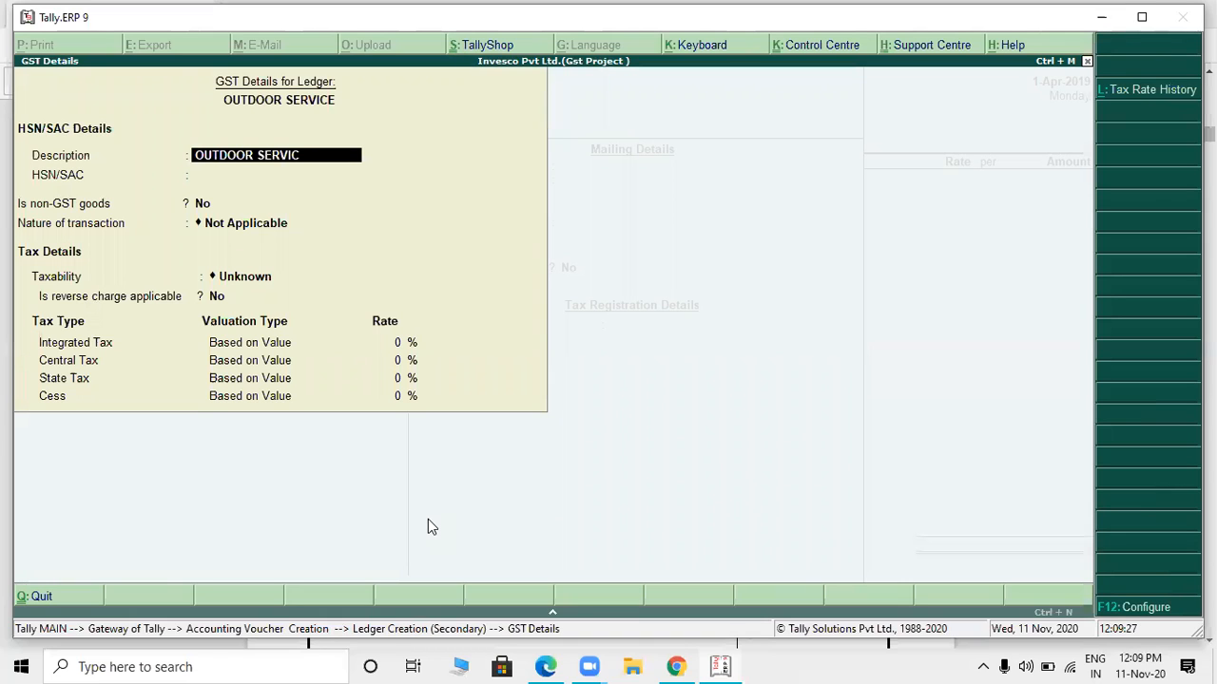
pyautogui.write('E')
pyautogui.press('Return')
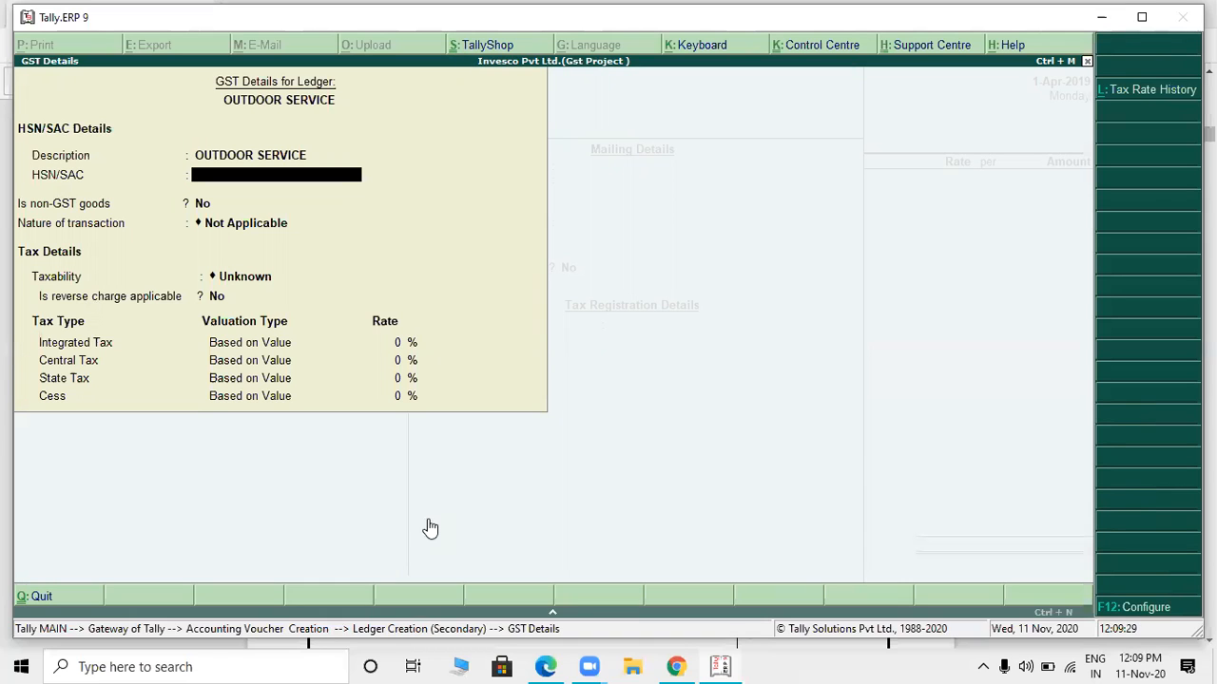
pyautogui.hotkey('alt', 'Tab')
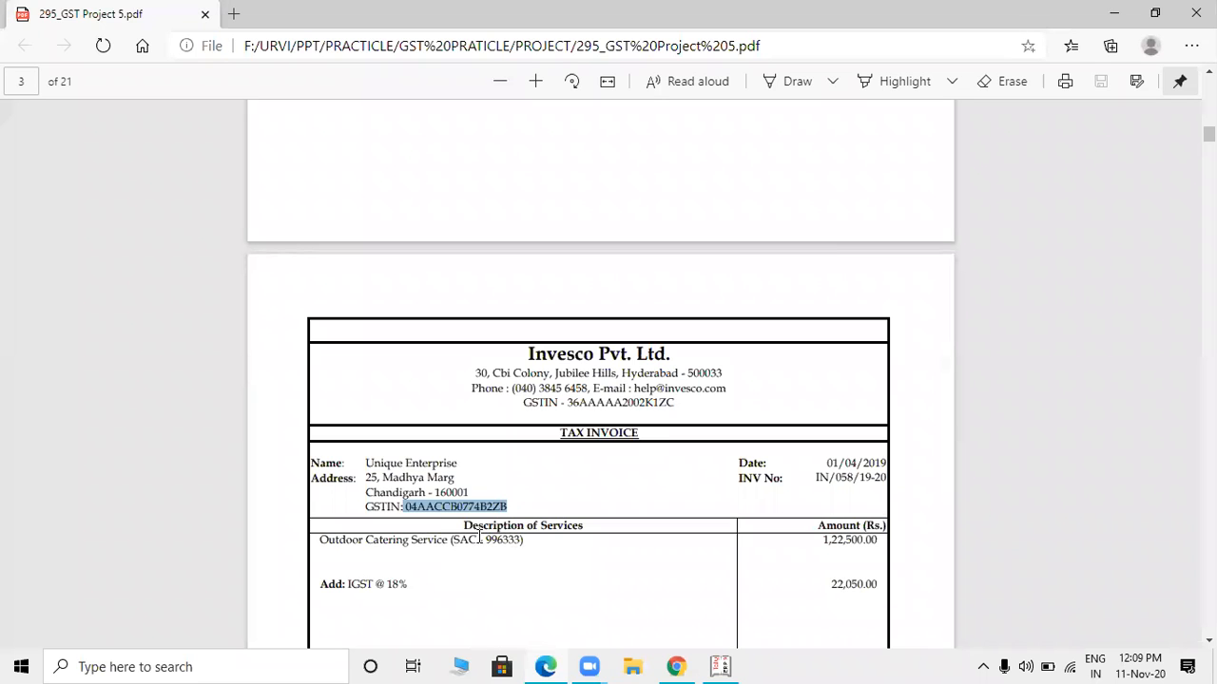
pyautogui.hotkey('alt', 'Tab')
pyautogui.write('996333')
pyautogui.press('Return')
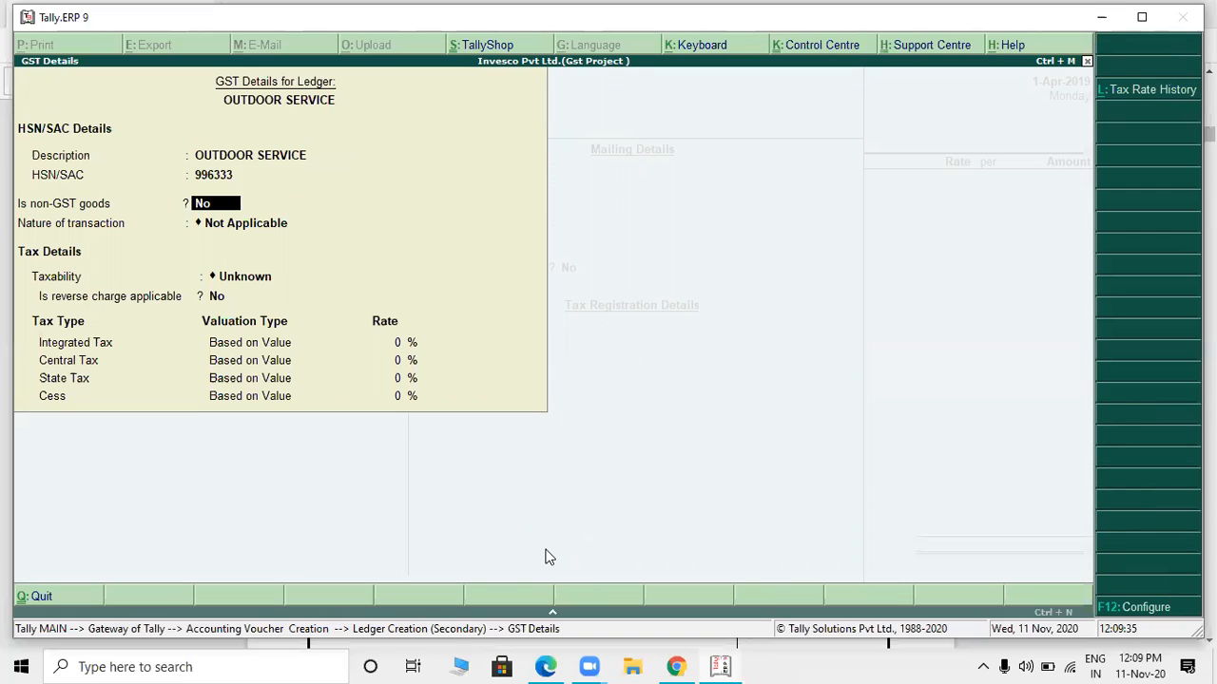
# - Keep non-GST goods at No, set the nature of transaction to Interstate Sales Taxable, and leave reverse charge at No
pyautogui.press('Return')
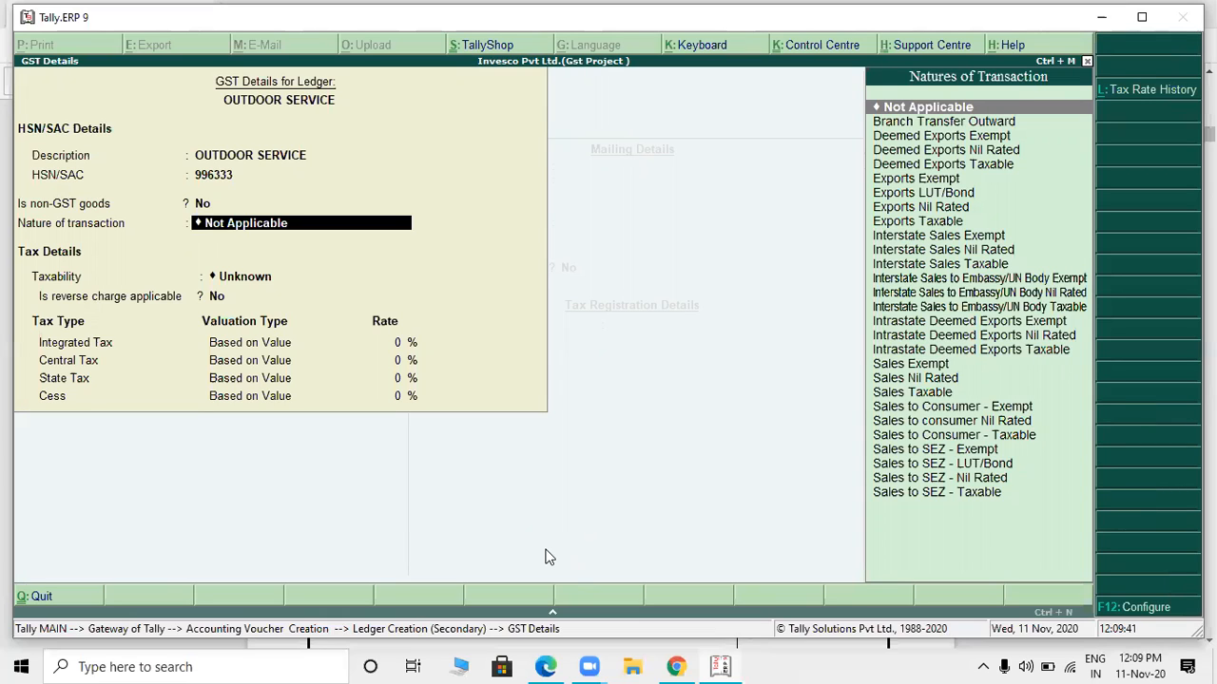
pyautogui.write('SAL')
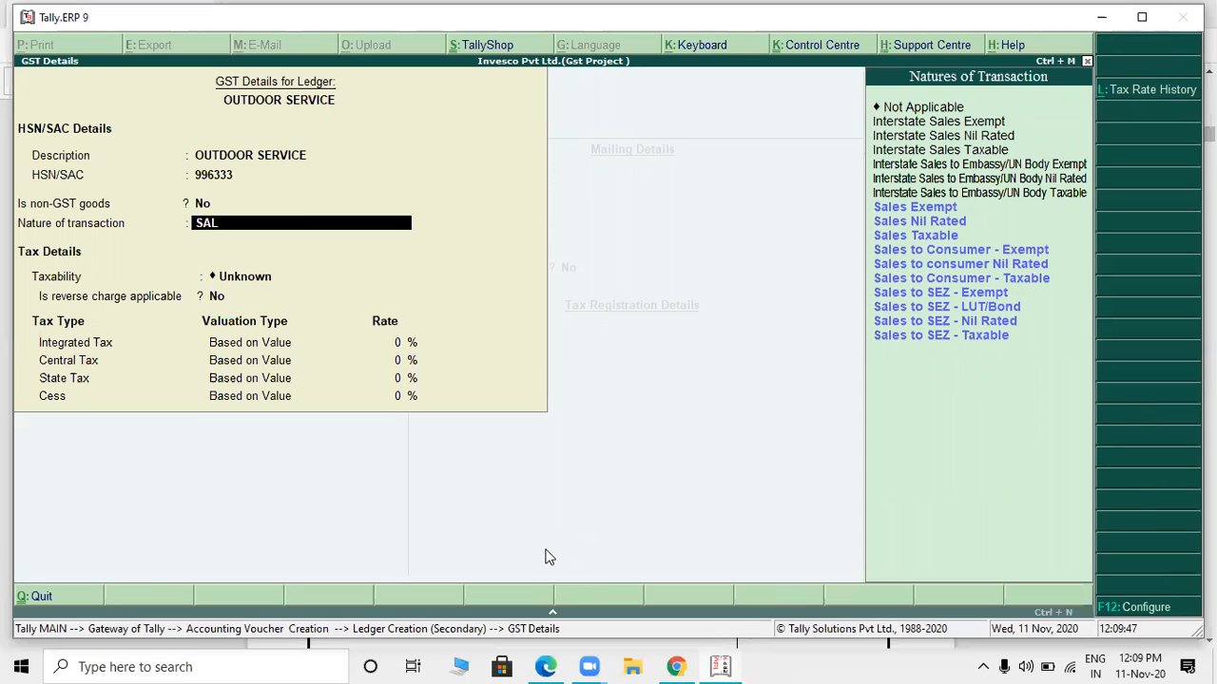
pyautogui.press('BackSpace')
pyautogui.press('BackSpace')
pyautogui.press('BackSpace')
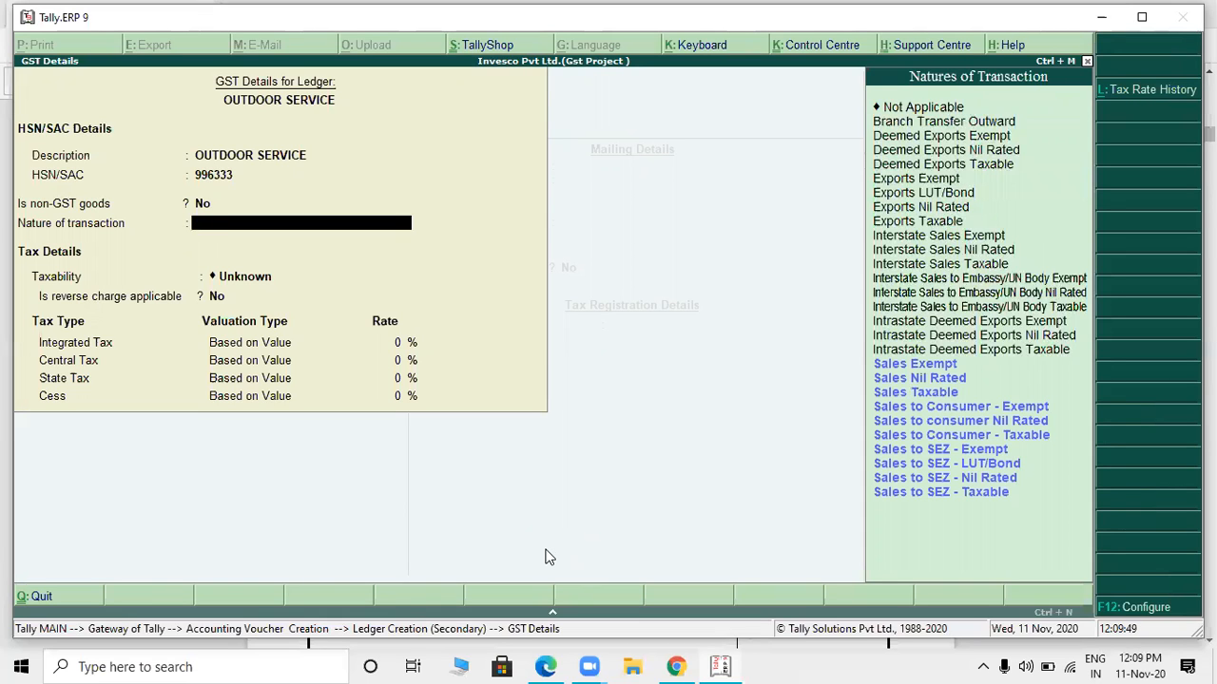
pyautogui.write('INTER')
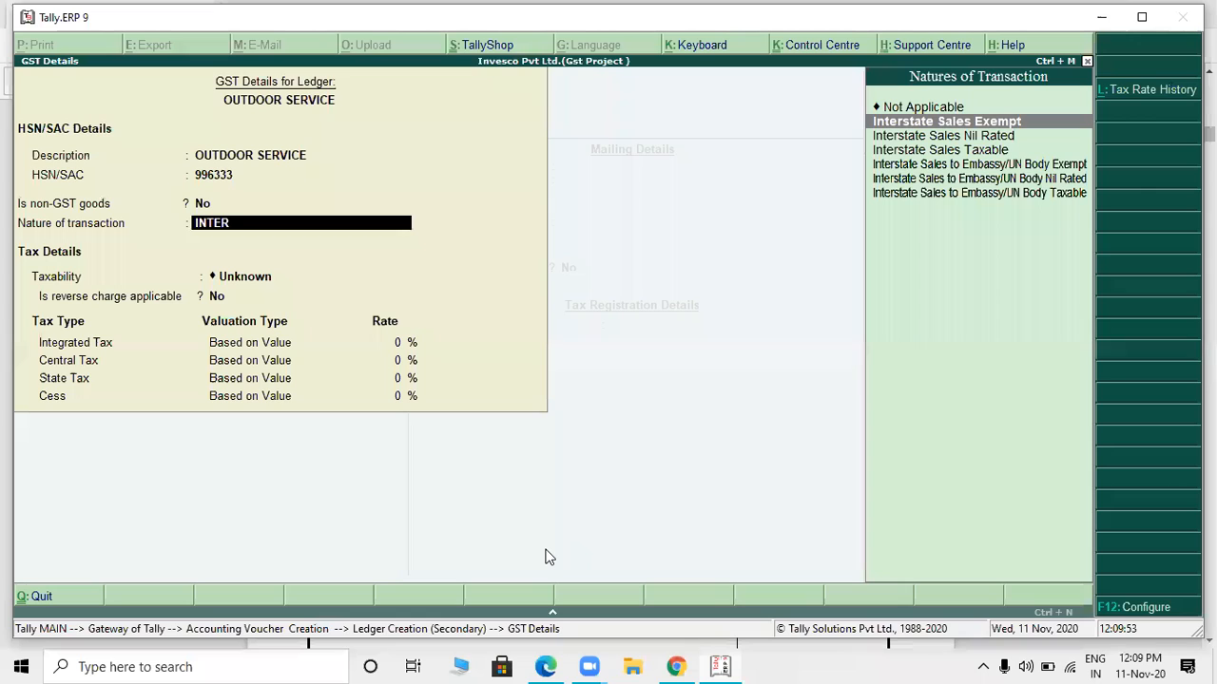
pyautogui.press('Down')
pyautogui.press('Down')
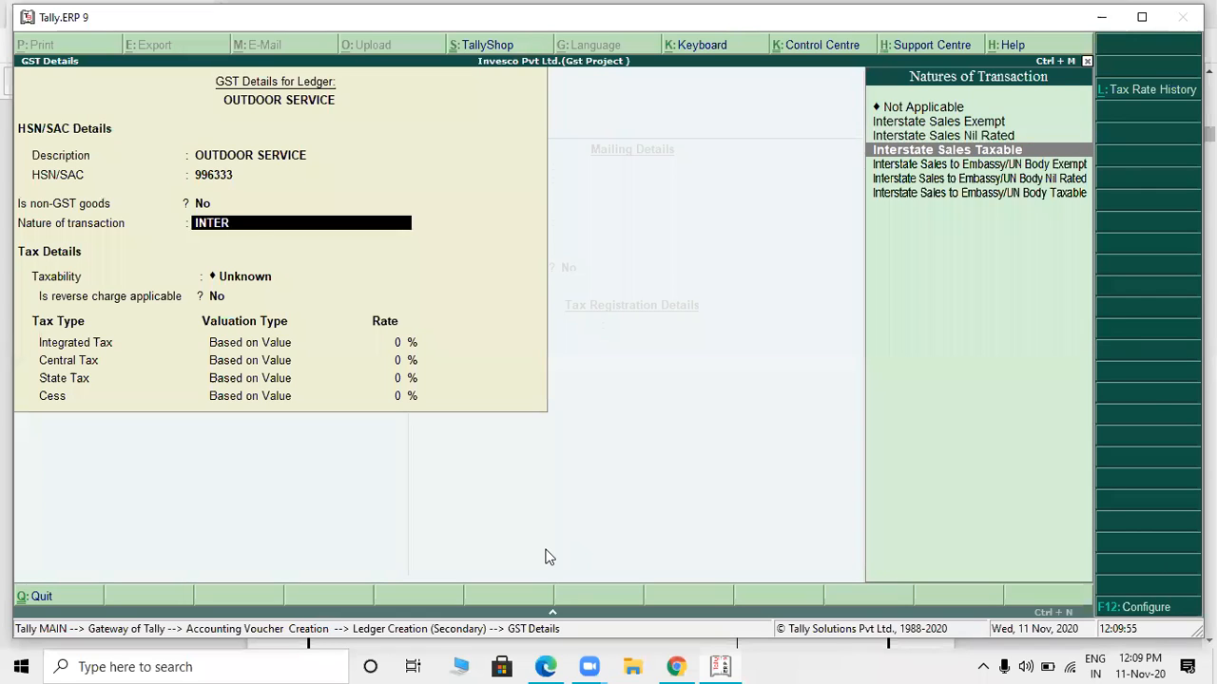
pyautogui.press('Return')
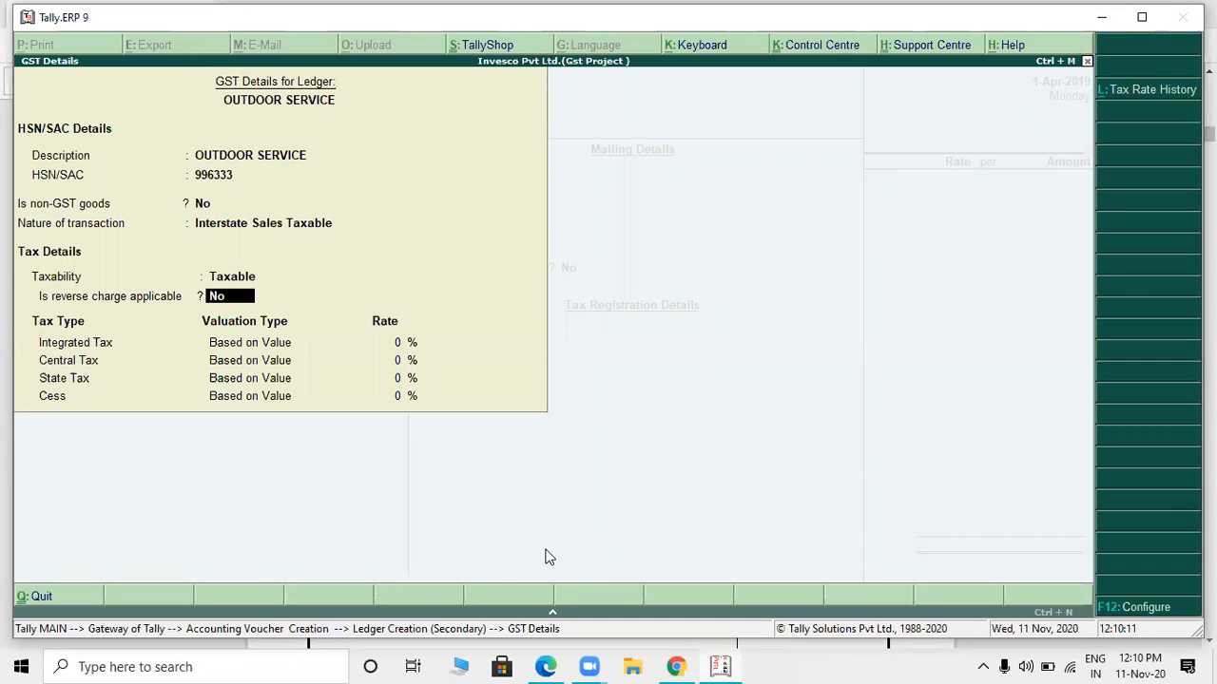
pyautogui.press('Return')
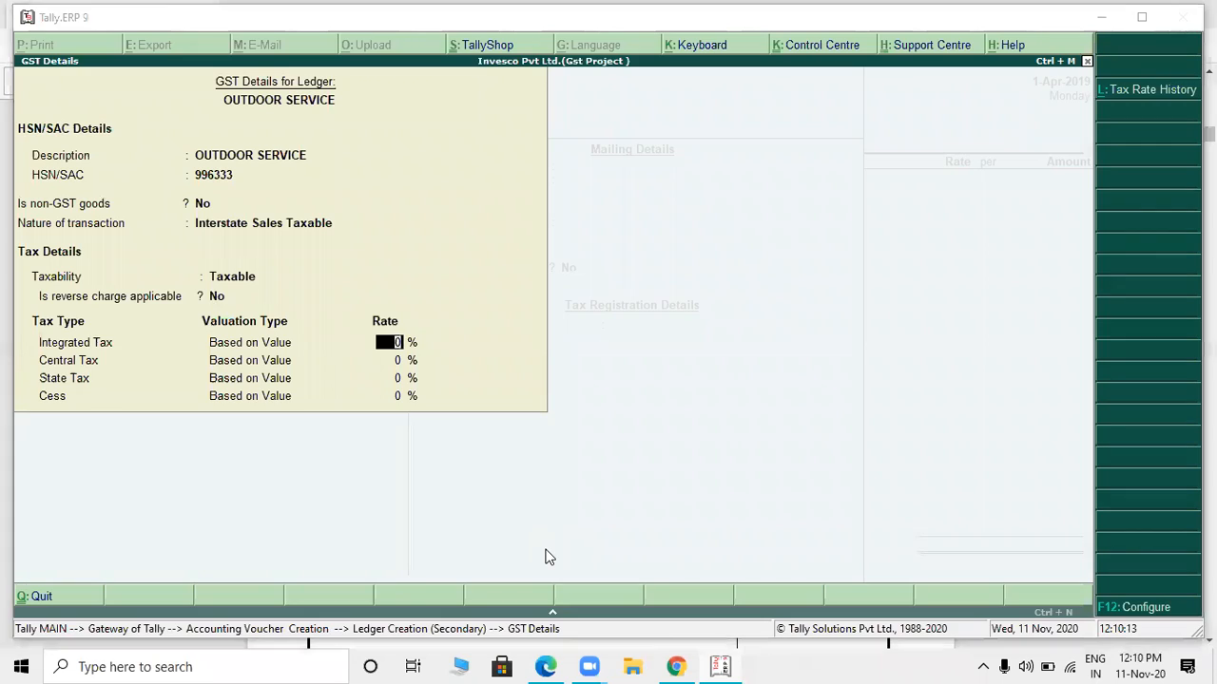
# - Check the invoice's IGST rate, set Integrated Tax to 18%, and finish the GST details with Services as the type of supply
pyautogui.hotkey('alt', 'Tab')
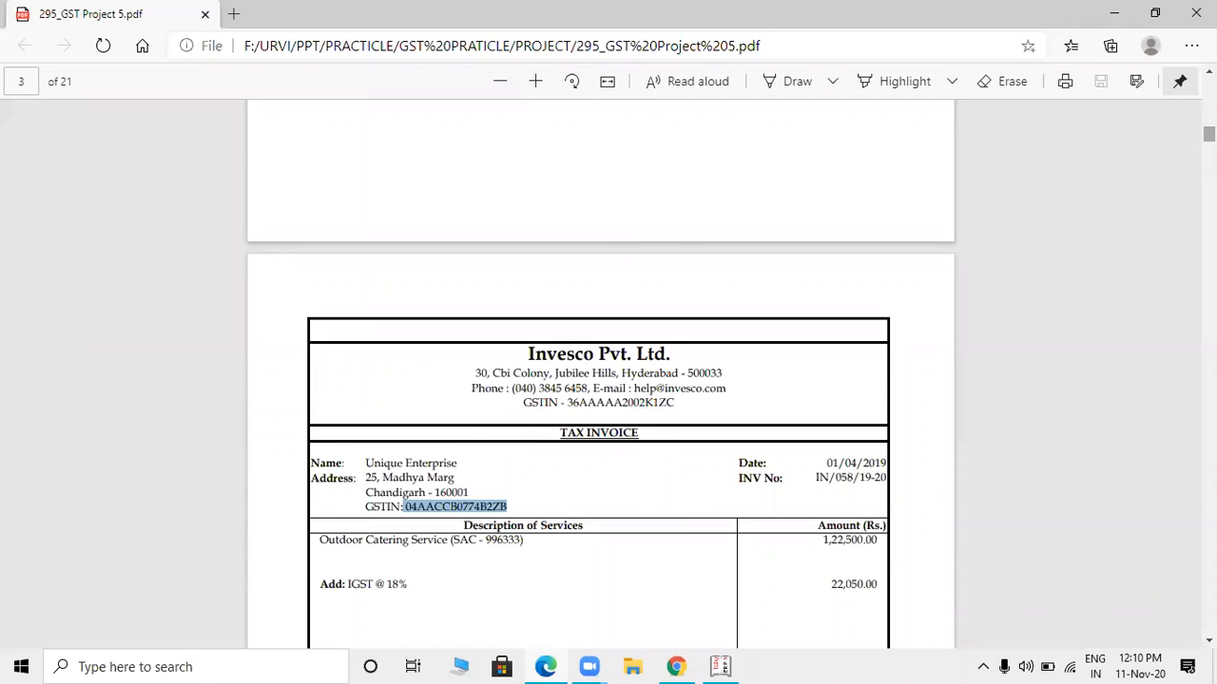
pyautogui.scroll(-2, 1157, 145)
pyautogui.moveTo(350, 418); pyautogui.dragTo(416, 415)
pyautogui.click(473, 428)
pyautogui.hotkey('alt', 'Tab')
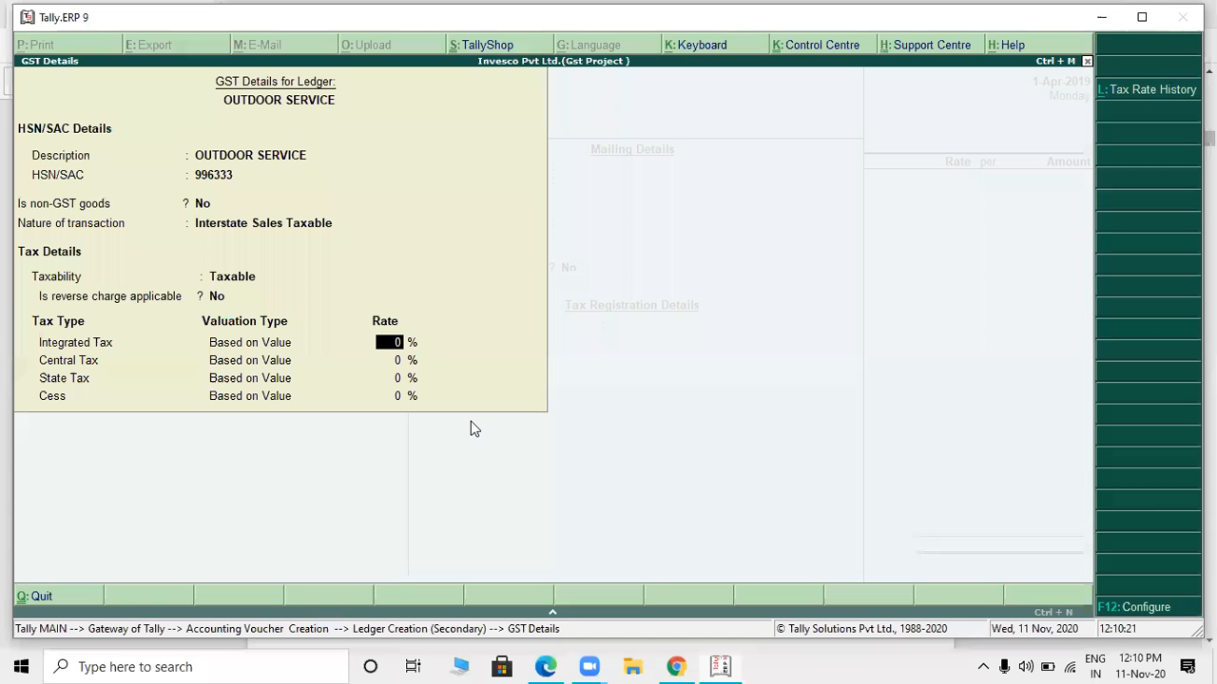
pyautogui.write('18')
pyautogui.press('Return')
pyautogui.press('Return')
pyautogui.press('Return')
pyautogui.press('Return')
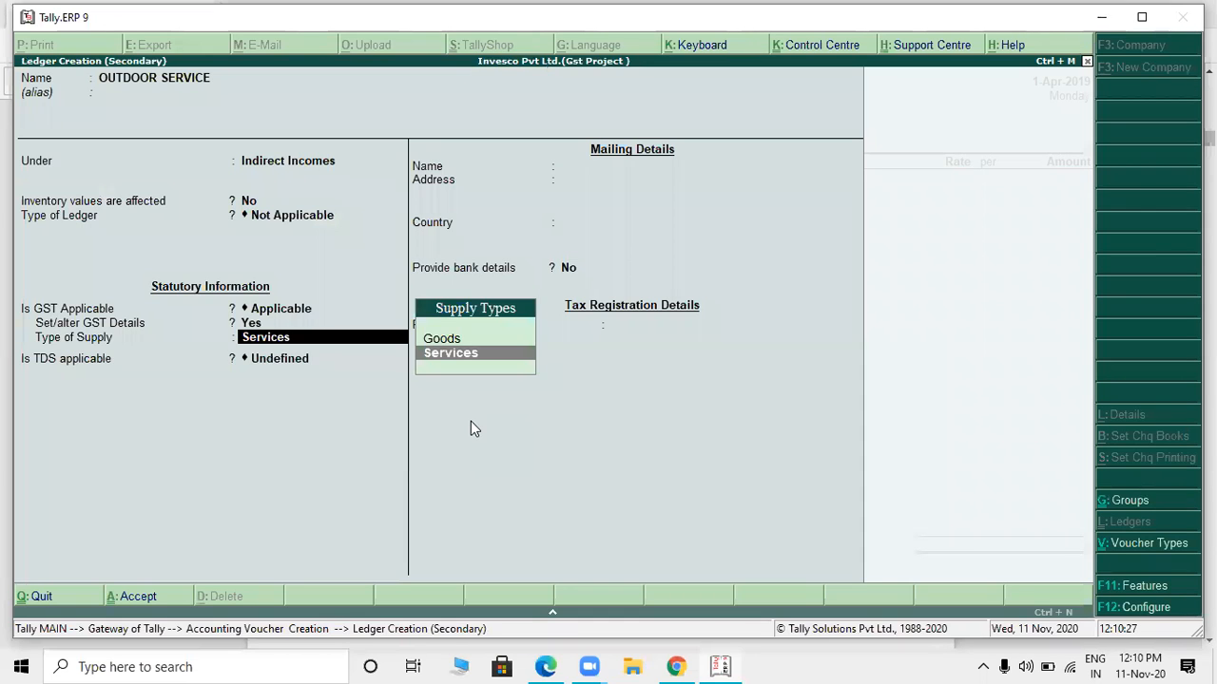
pyautogui.press('Return')
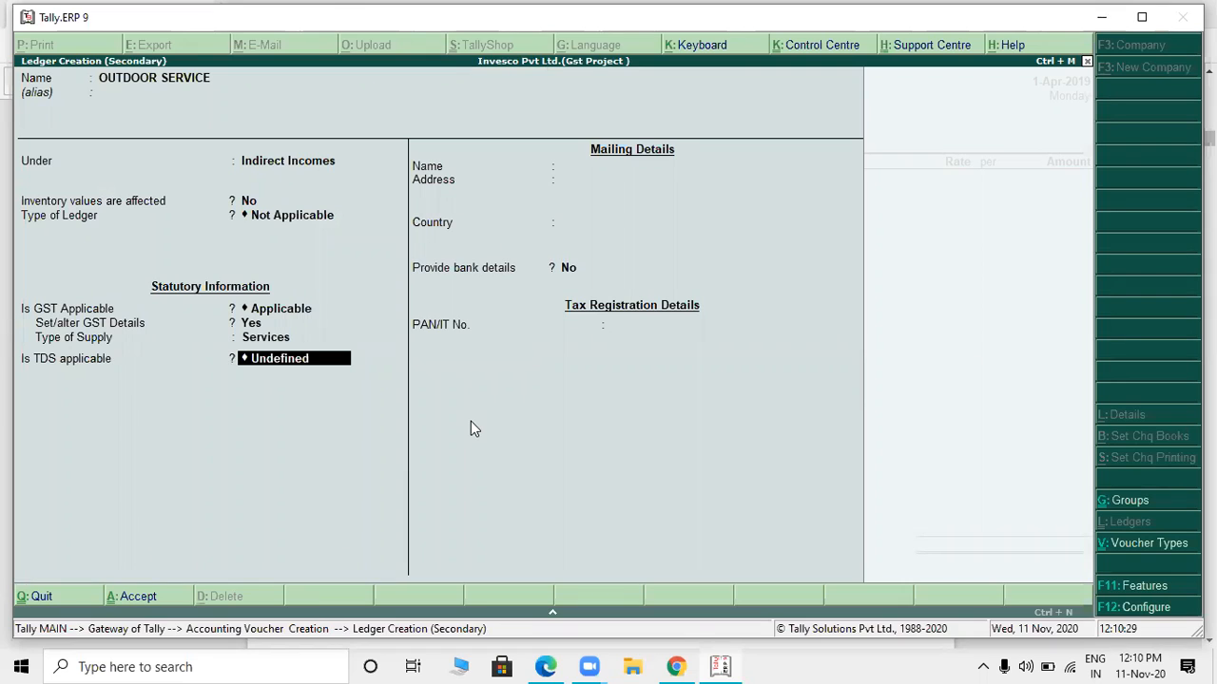
# - Review the Unique Enterprise invoice in the PDF and set TDS to Applicable for the OUTDOOR SERVICE ledger
pyautogui.hotkey('alt', 'Tab')
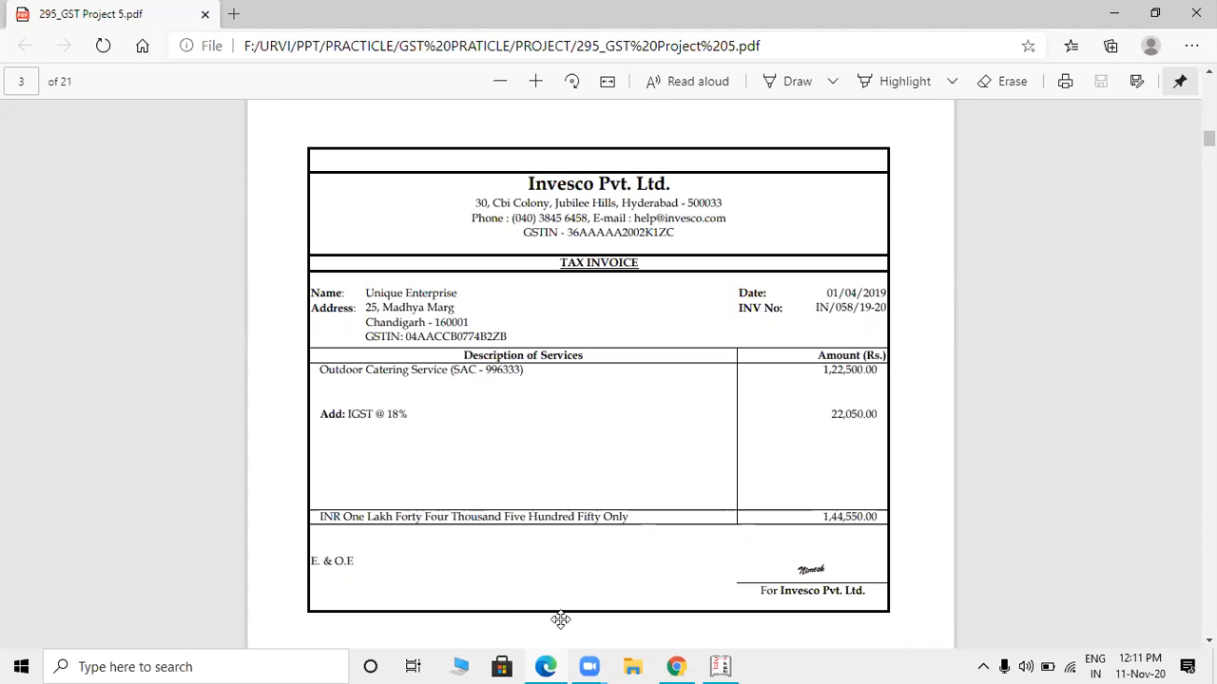
pyautogui.hotkey('alt', 'Tab')
pyautogui.press('space')
pyautogui.press('Down')
pyautogui.press('Down')
pyautogui.press('Up')
pyautogui.press('Return')
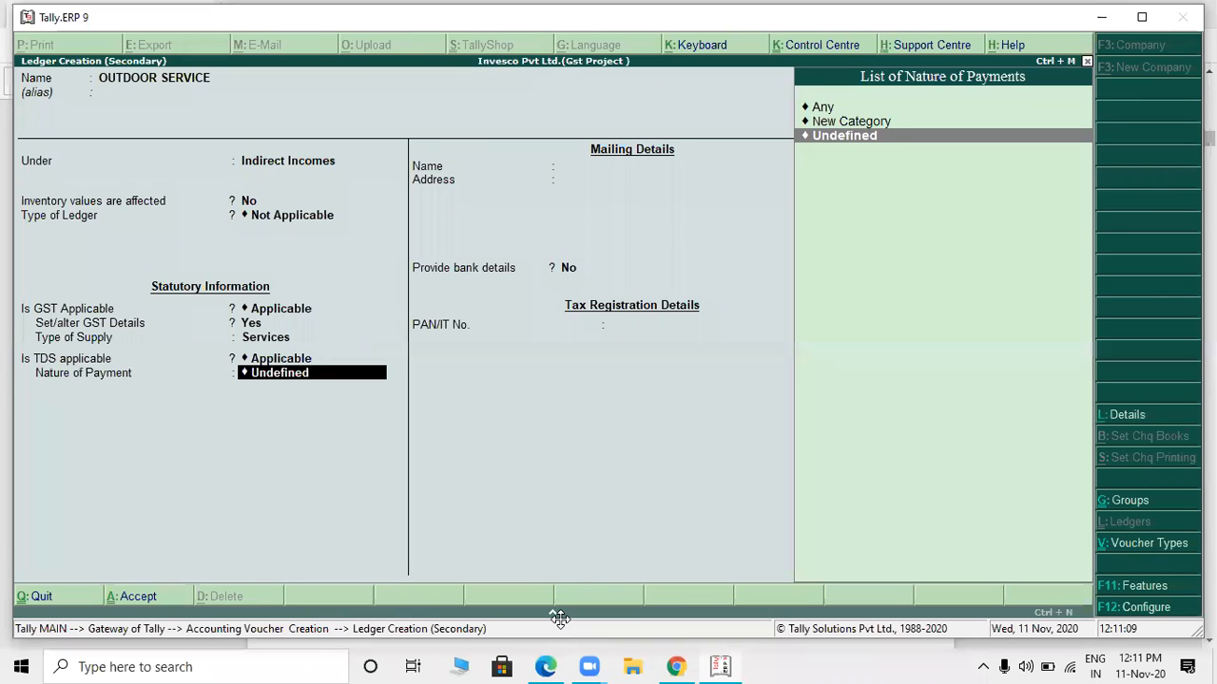
# - Start a new TDS nature of payment named TDS ON 194 C with payment code 94C, leaving section and remittance code blank
pyautogui.press('Up')
pyautogui.press('Return')
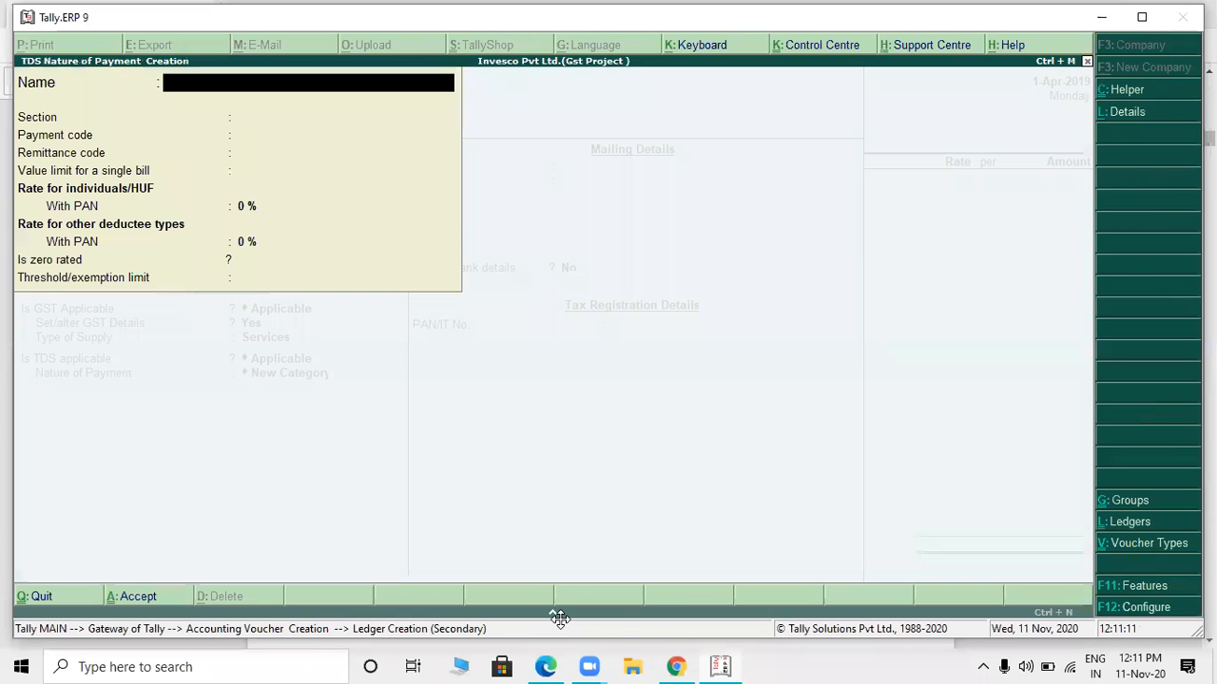
pyautogui.write('TDS')
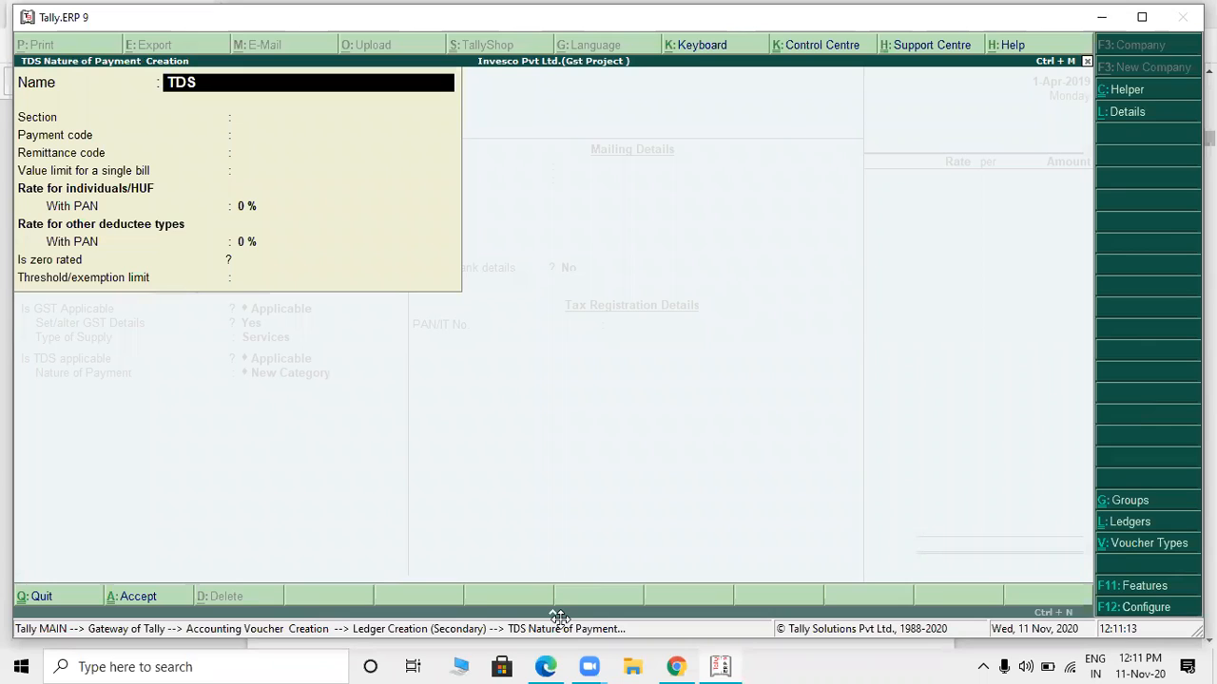
pyautogui.write(' ON 194 C')
pyautogui.press('Return')
pyautogui.press('Return')
pyautogui.write('94C')
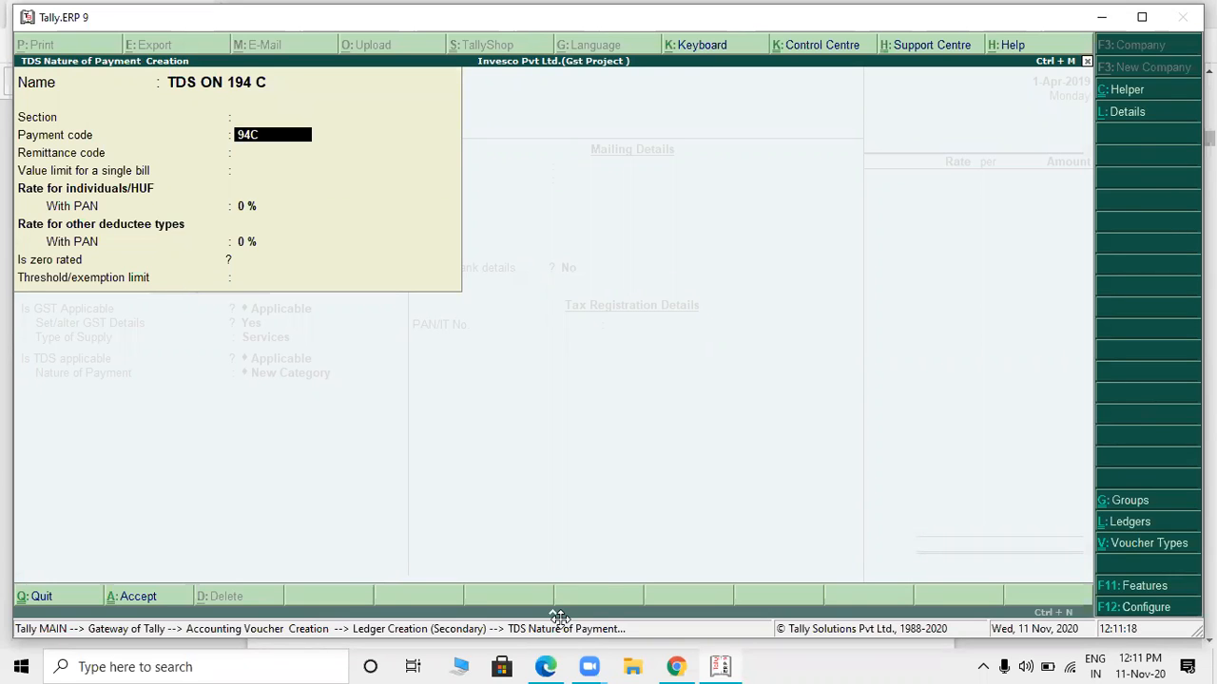
pyautogui.press('Return')
pyautogui.press('Return')
pyautogui.press('Return')
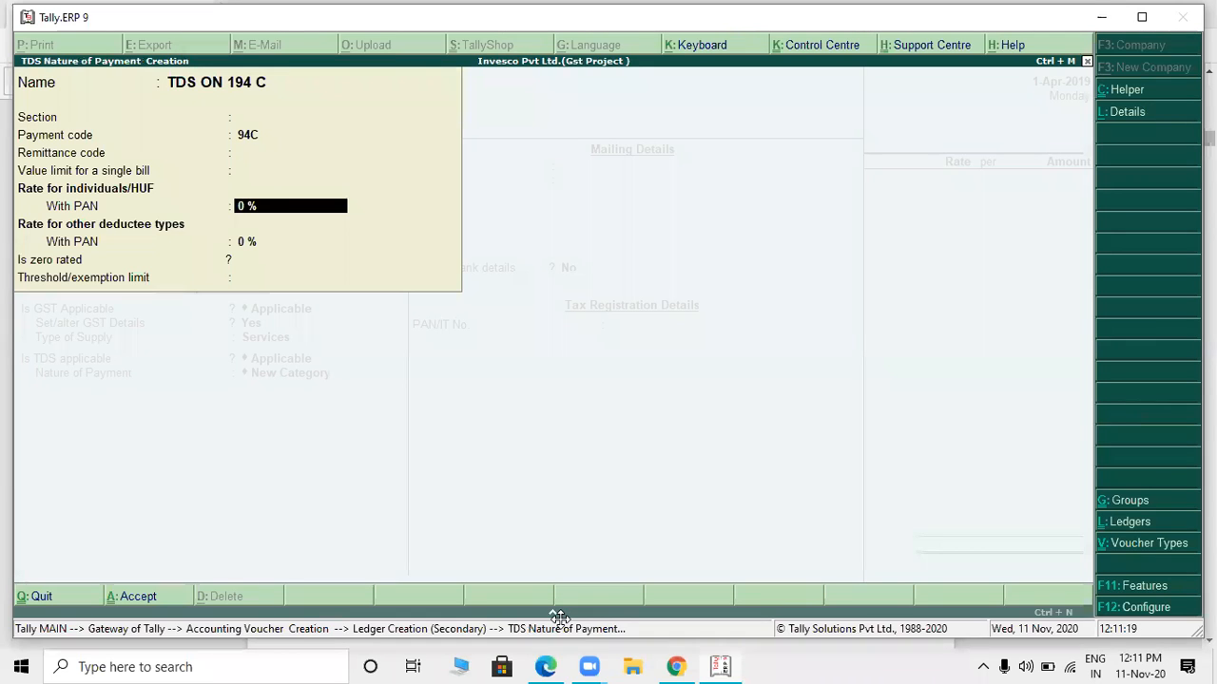
# - Set the single-bill value limit to 30,000 and the with-PAN rates to 1% for individuals/HUF and 2% for other deductee types
pyautogui.press('Up')
pyautogui.write('30000')
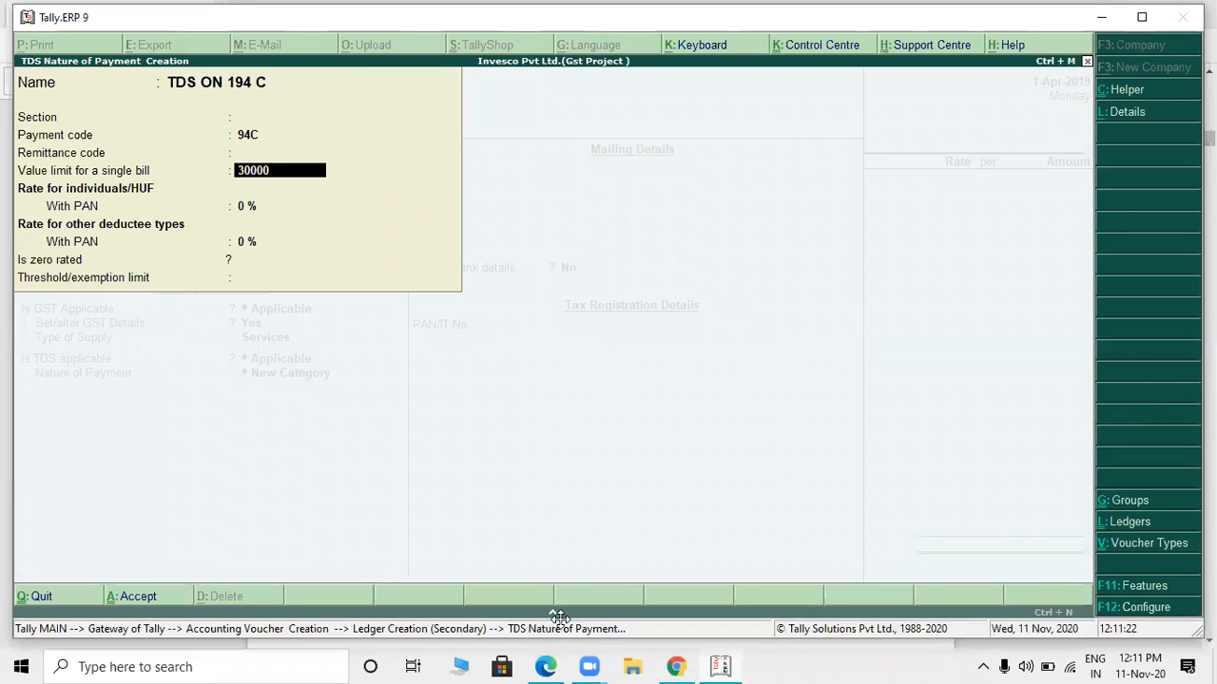
pyautogui.press('Return')
pyautogui.write('1')
pyautogui.press('Return')
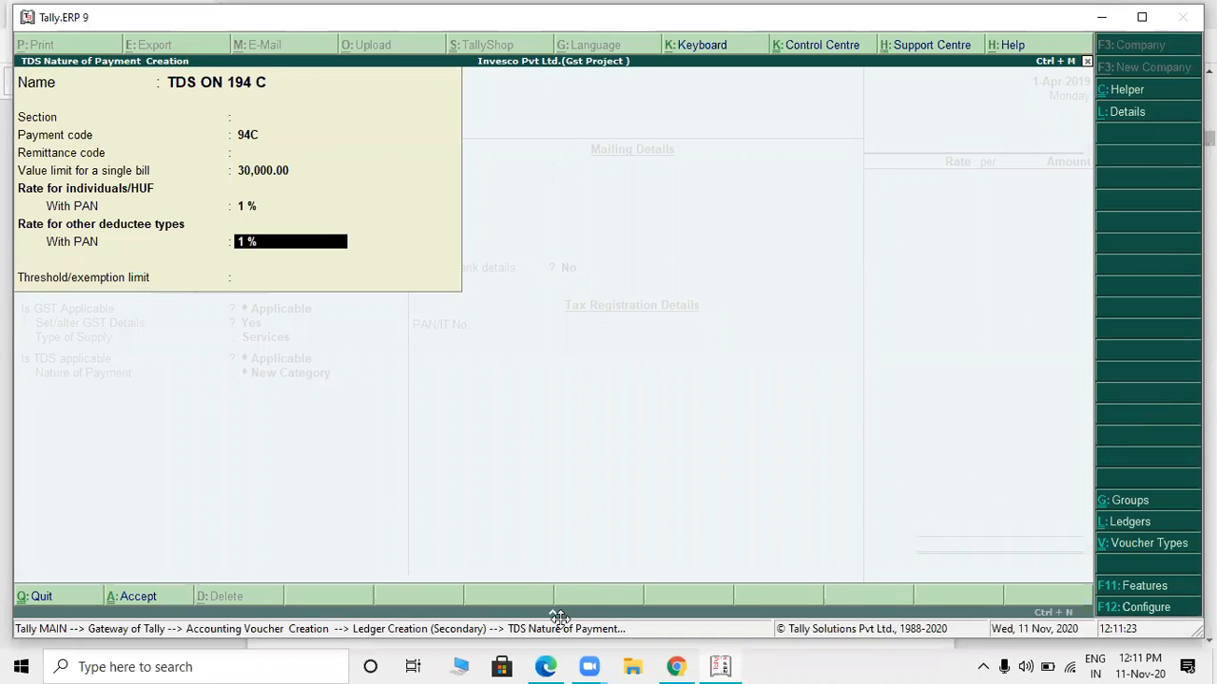
pyautogui.write('2')
pyautogui.press('Return')
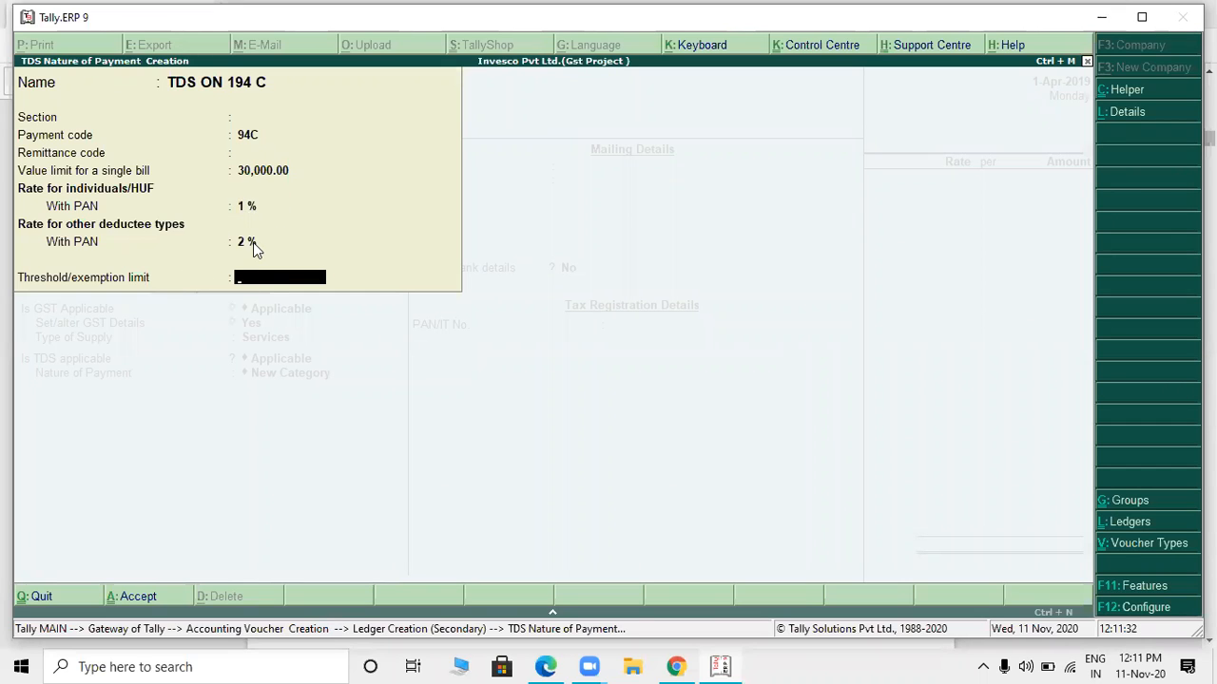
# - Fill in the threshold/exemption limit for TDS ON 194 C and save both the nature of payment and the OUTDOOR SERVICE ledger
pyautogui.write('00000')
pyautogui.press('Return')
pyautogui.press('Return')
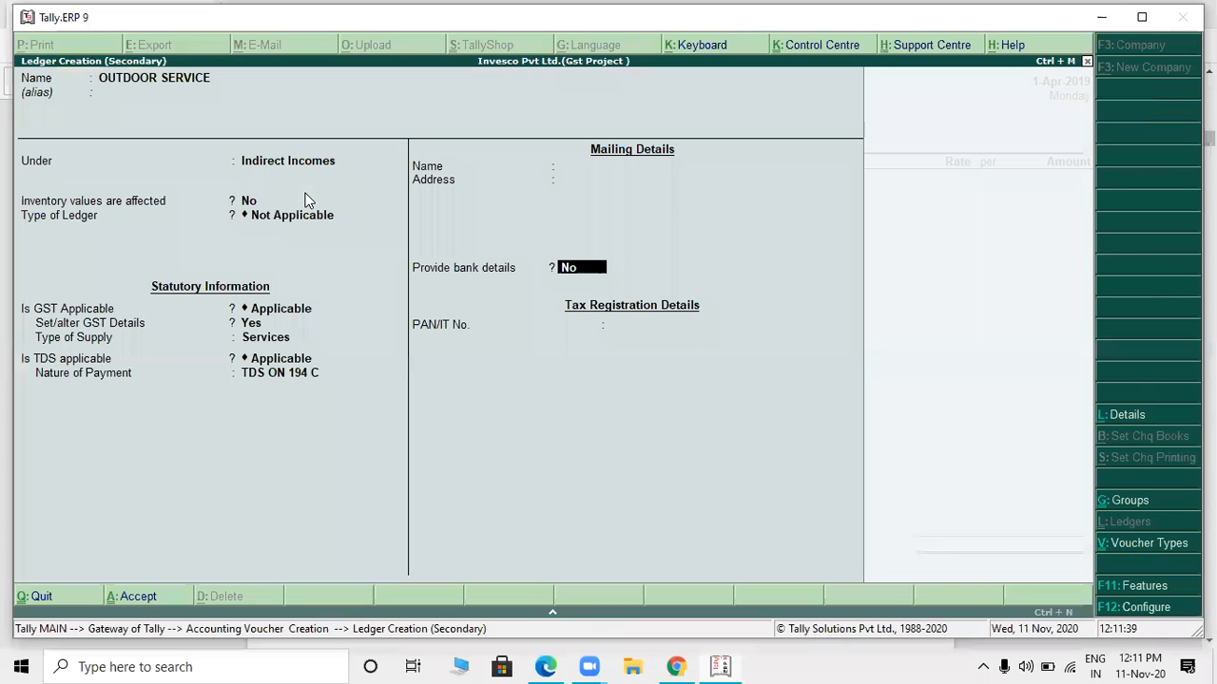
pyautogui.press('Return')
pyautogui.press('Return')
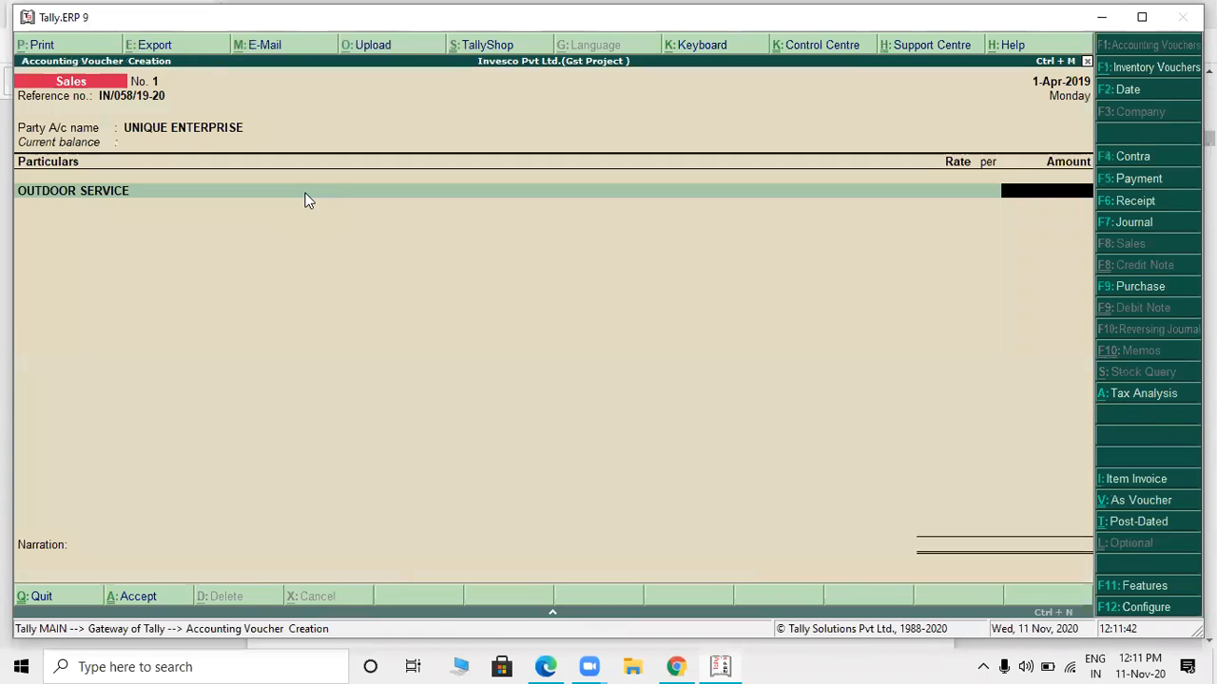
# - Check the service amount on the Unique Enterprise invoice and enter 1,22,500 for OUTDOOR SERVICE in the sales voucher
pyautogui.write('X')
pyautogui.hotkey('alt', 'Tab')
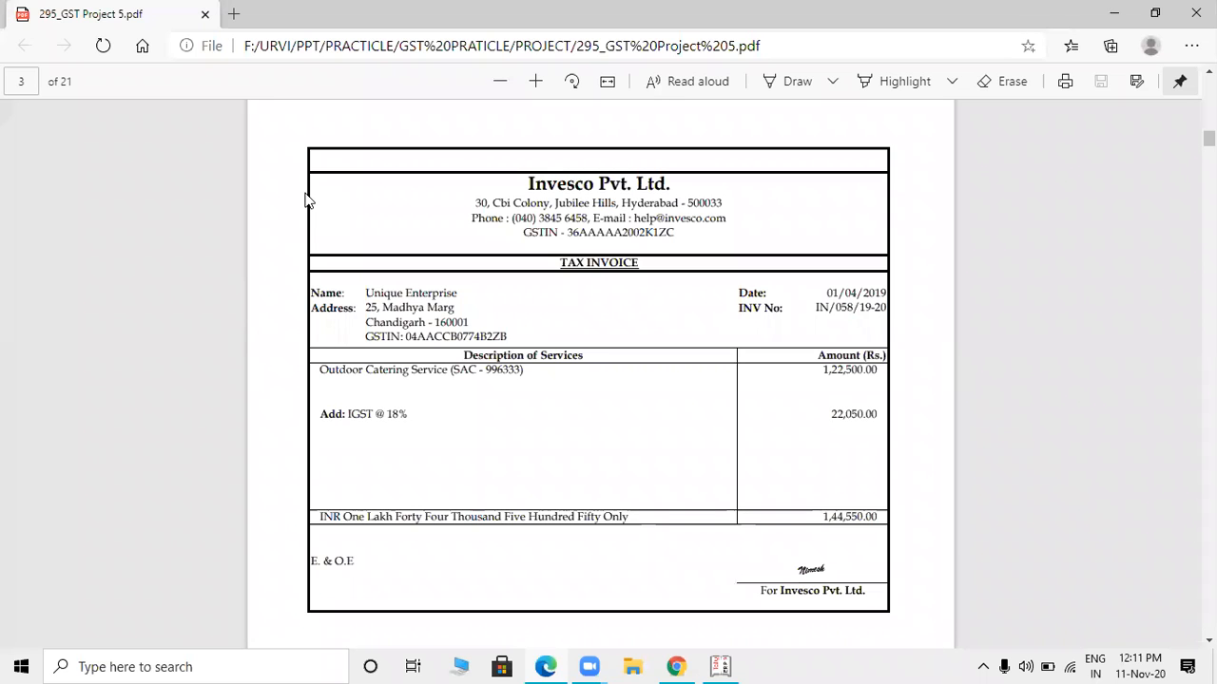
pyautogui.hotkey('alt', 'Tab')
pyautogui.write('22500')
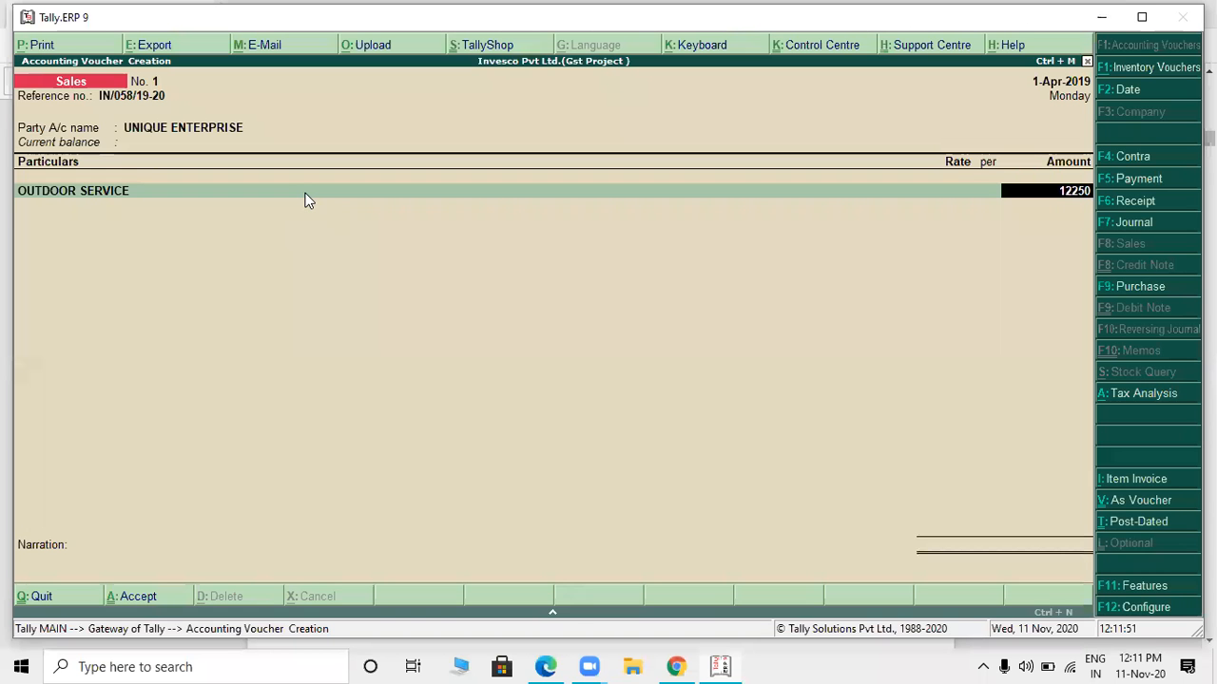
pyautogui.press('Return')
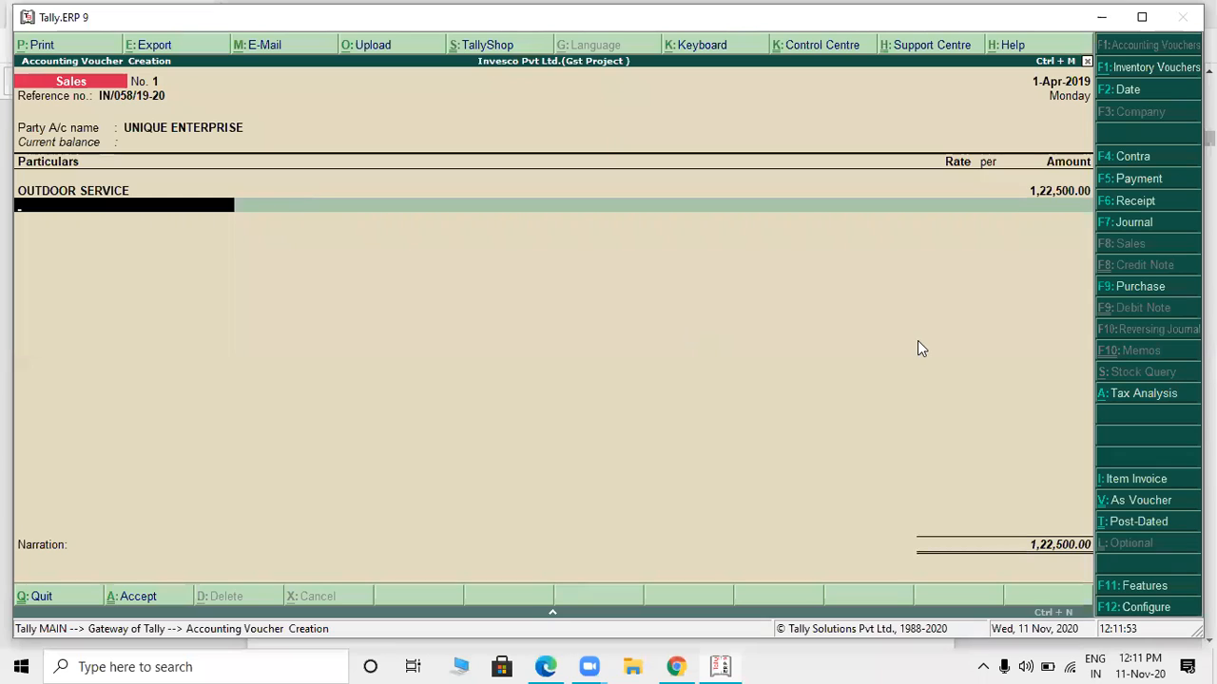
# - Review the voucher's detailed tax analysis and compare its integrated tax with the IGST on the PDF invoice
pyautogui.click(1143, 395)
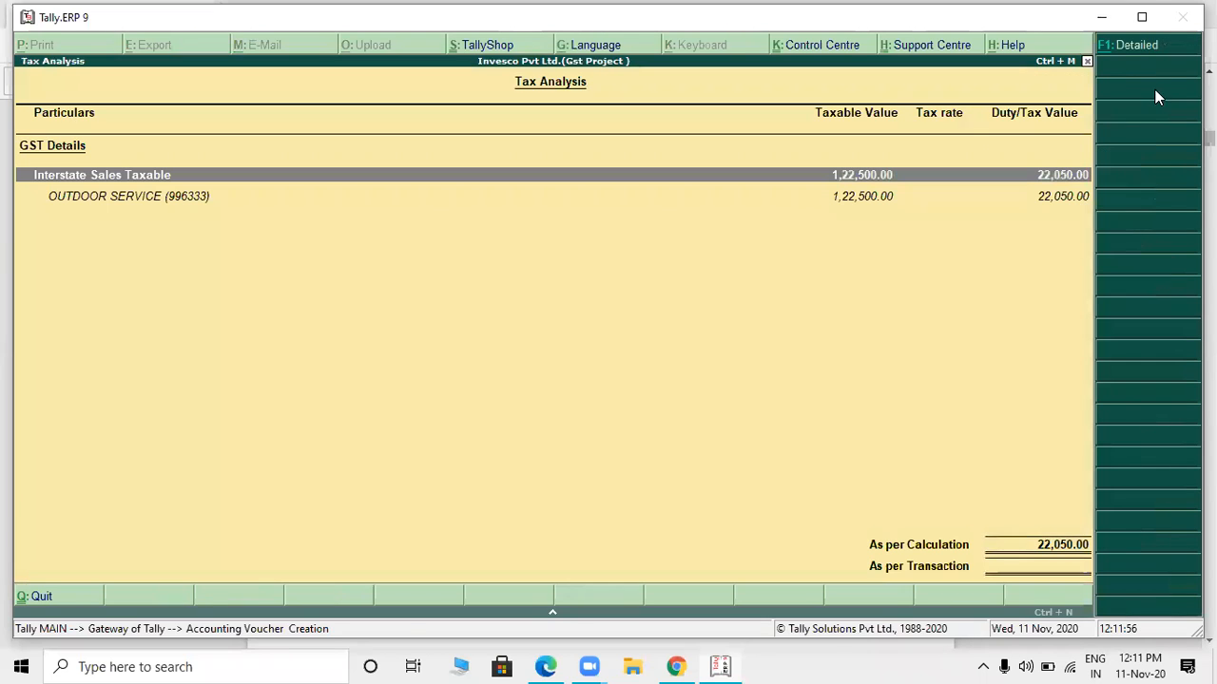
pyautogui.click(1128, 44)
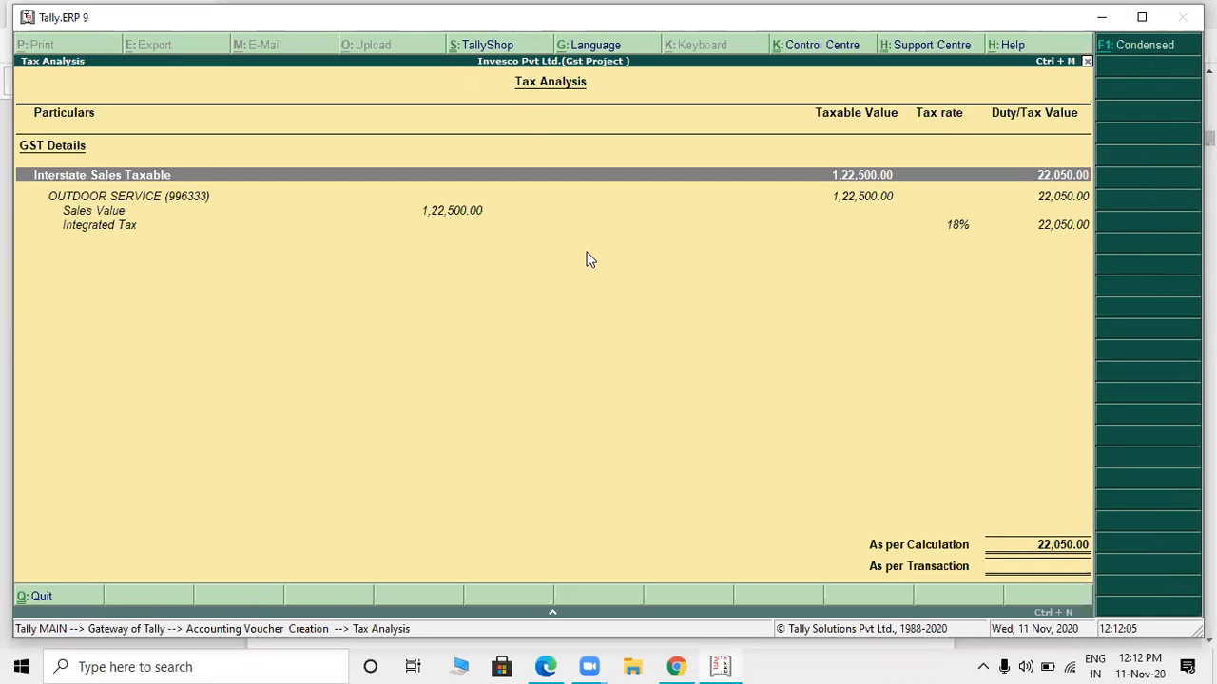
pyautogui.hotkey('alt', 'Tab')
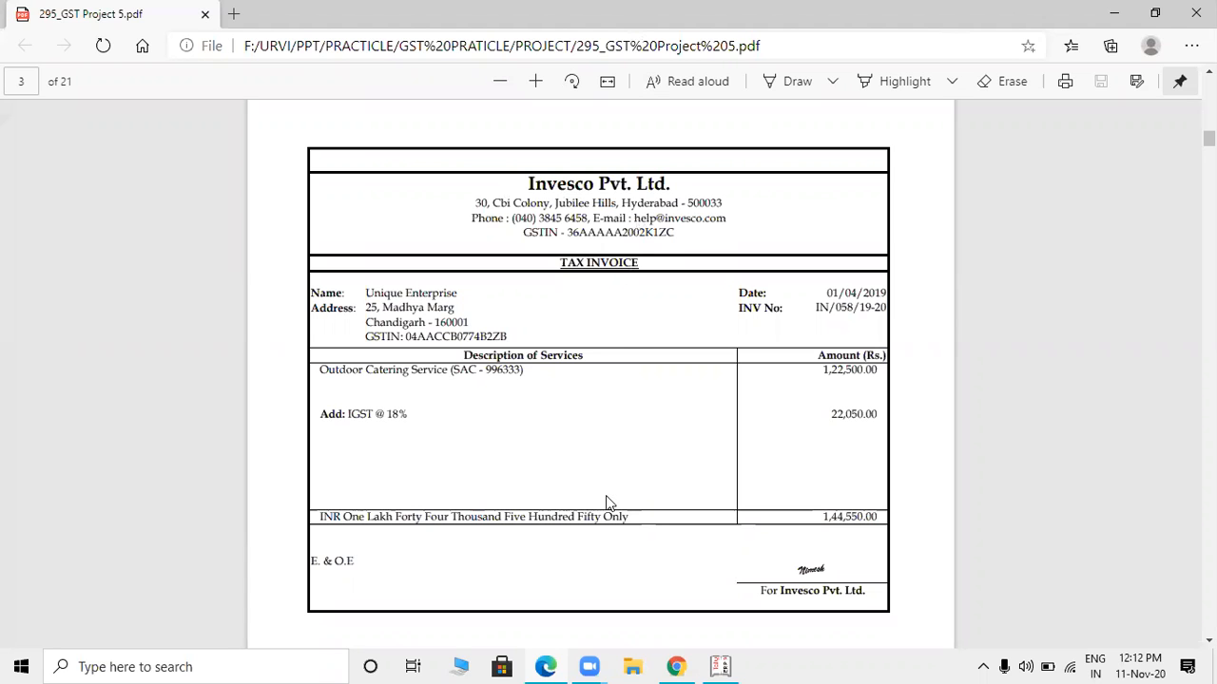
pyautogui.hotkey('alt', 'Tab')
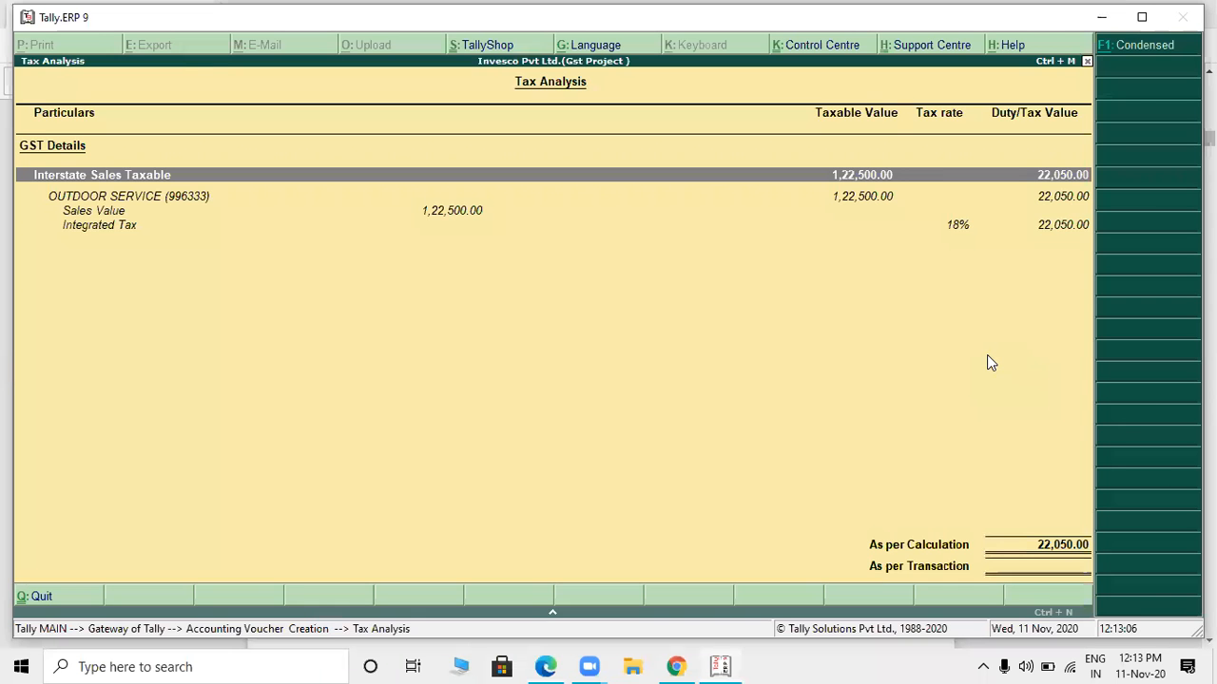
pyautogui.press('Escape')
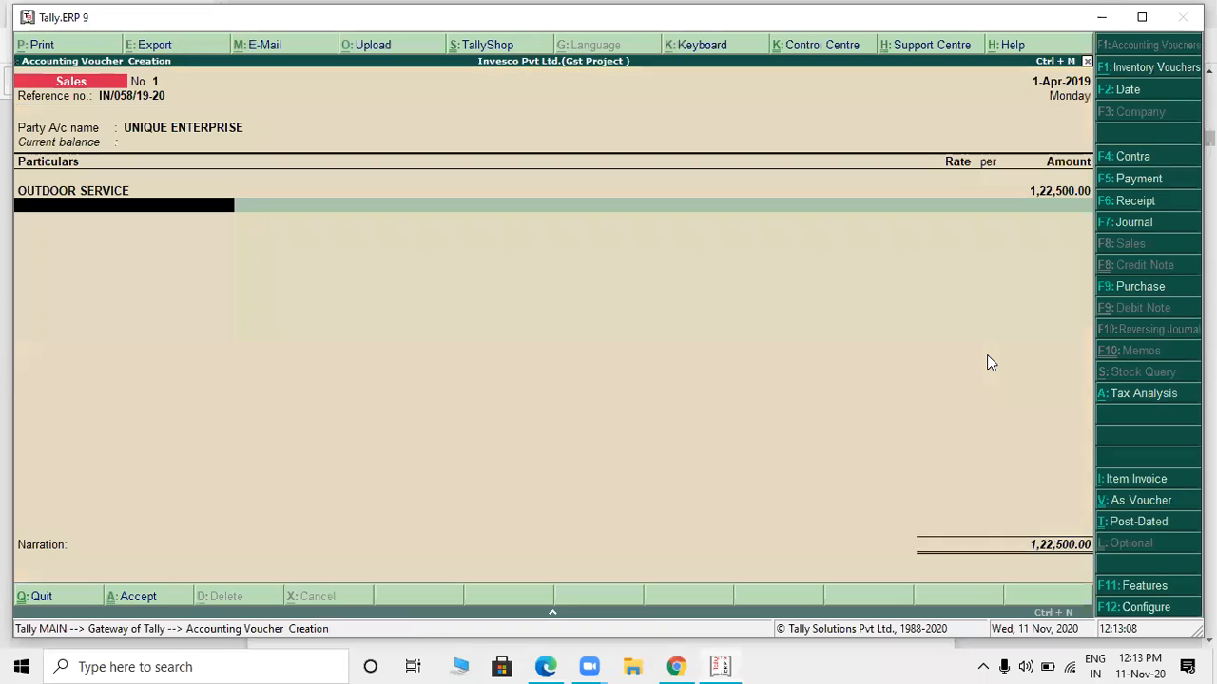
pyautogui.hotkey('alt', 'c')
pyautogui.write('TDS ON 194 C')
pyautogui.press('Return')
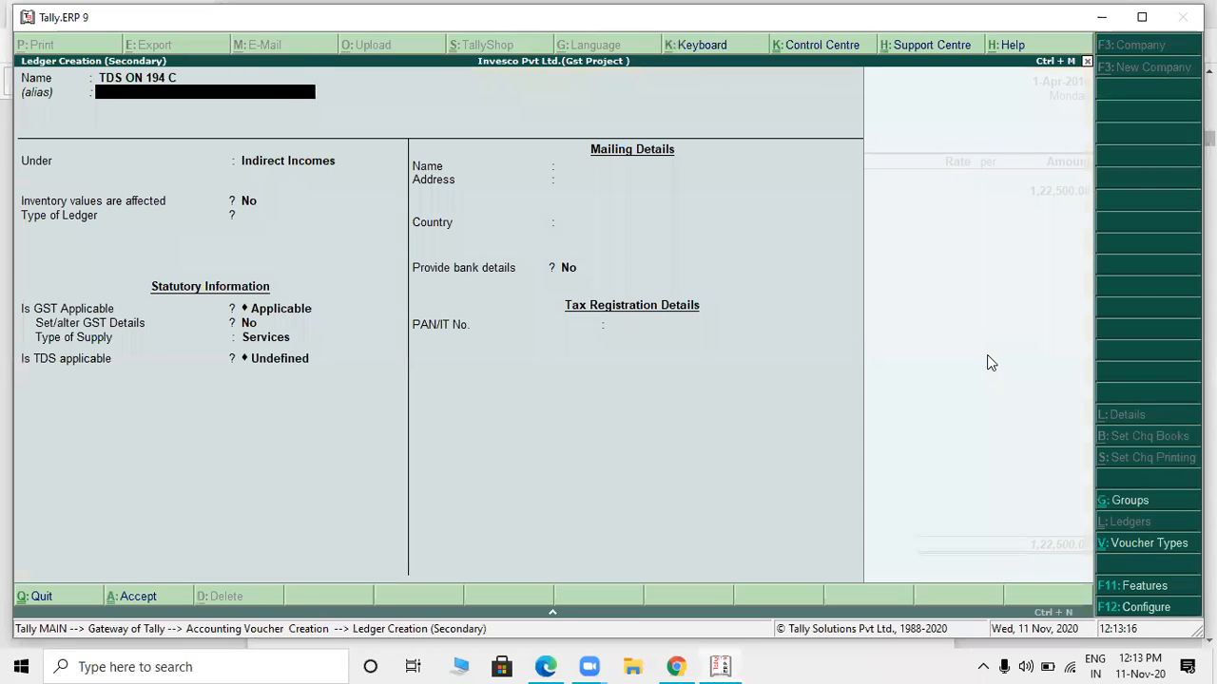
pyautogui.press('Escape')
pyautogui.press('y')
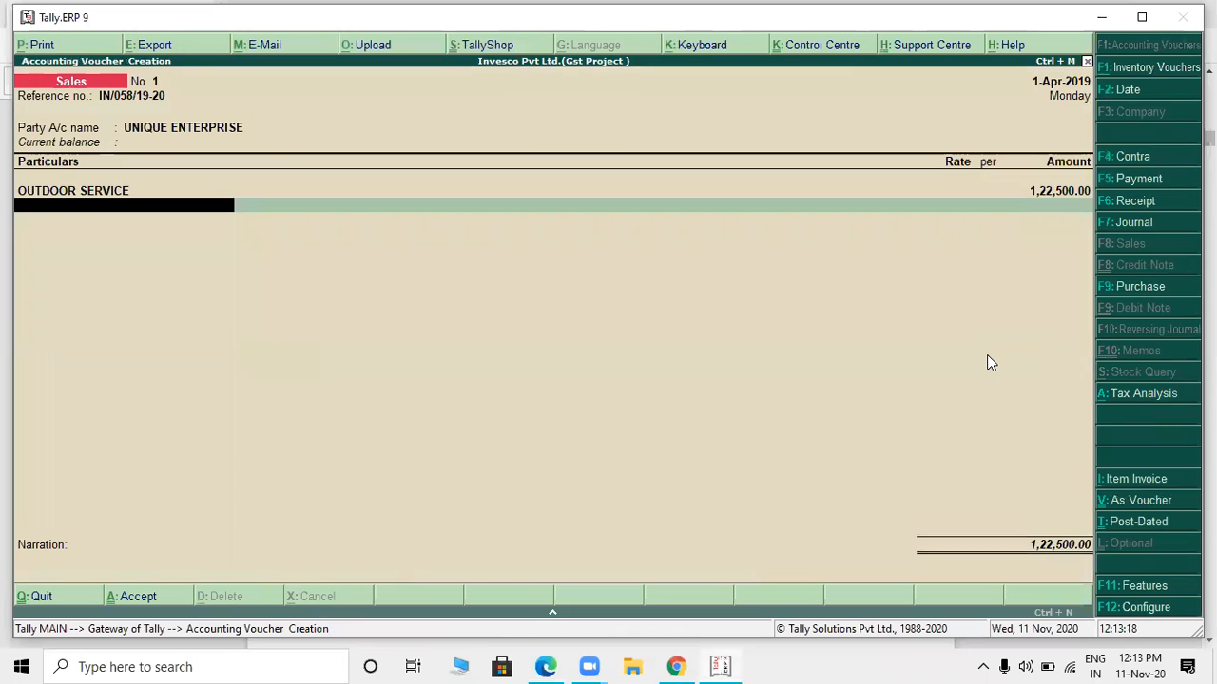
# - Open the UNIQUE ENTERPRISE party ledger for alteration from the voucher and set Is TDS Deductable to Yes
pyautogui.press('BackSpace')
pyautogui.press('BackSpace')
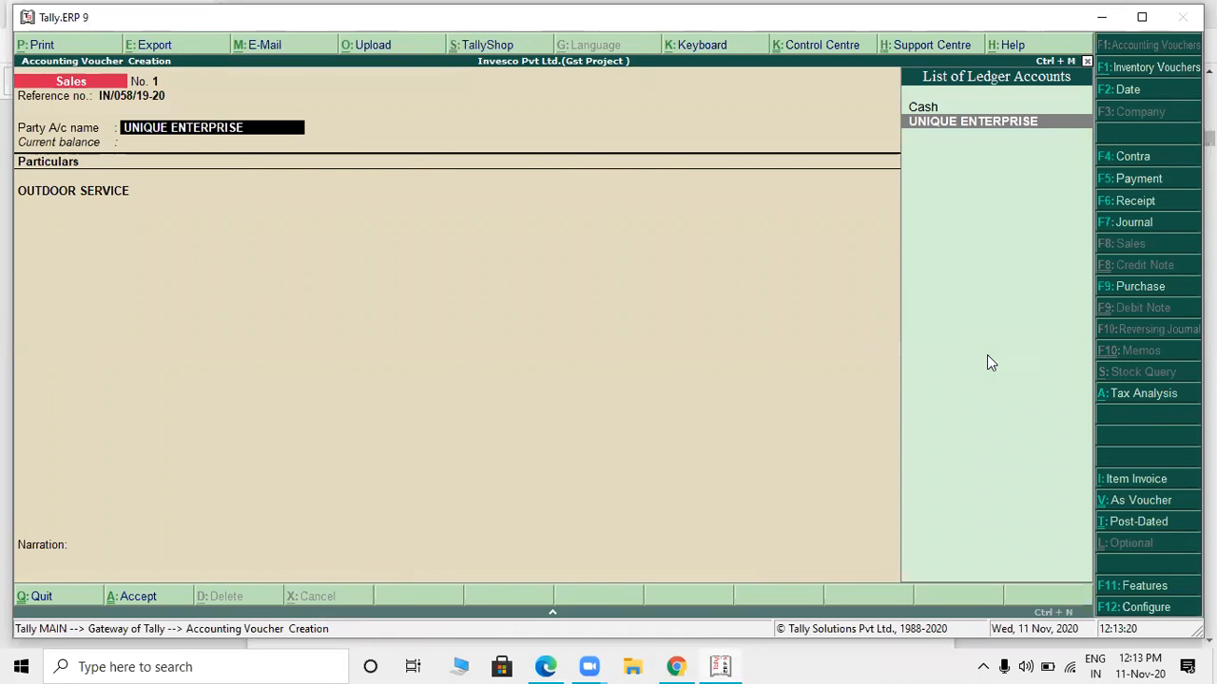
pyautogui.hotkey('ctrl', 'Return')
pyautogui.press('Return')
pyautogui.press('Return')
pyautogui.press('Return')
pyautogui.press('Return')
pyautogui.press('Return')
pyautogui.press('Return')
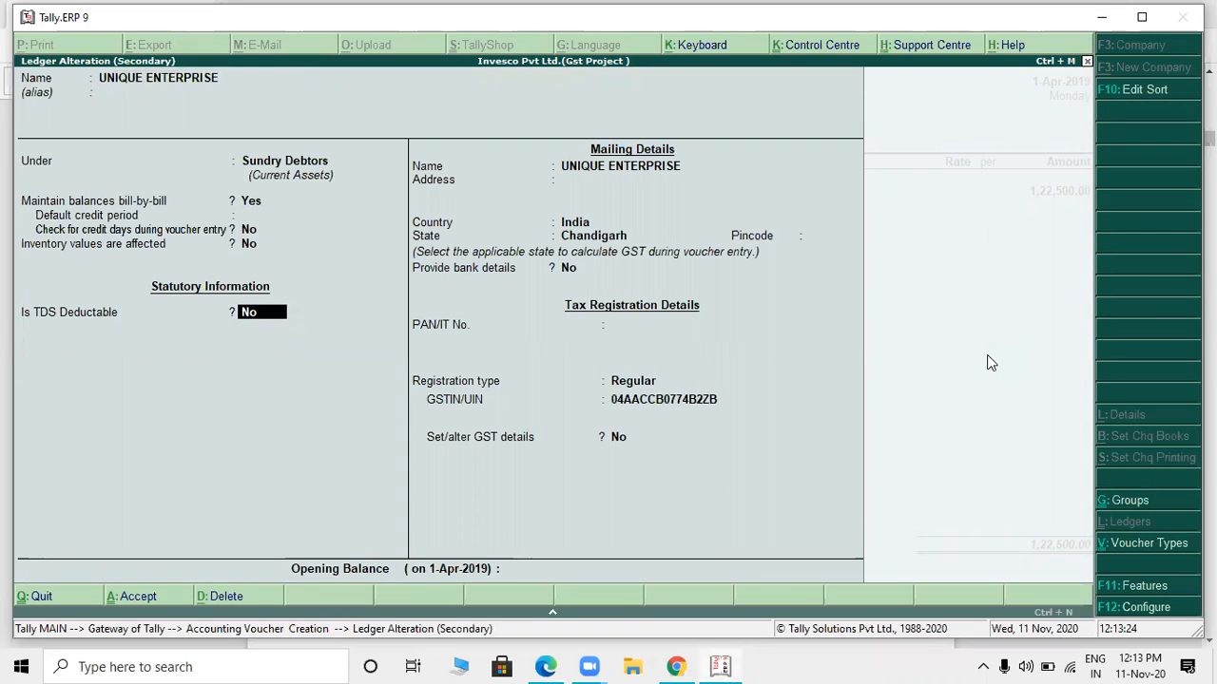
pyautogui.write('YES')
pyautogui.press('Return')
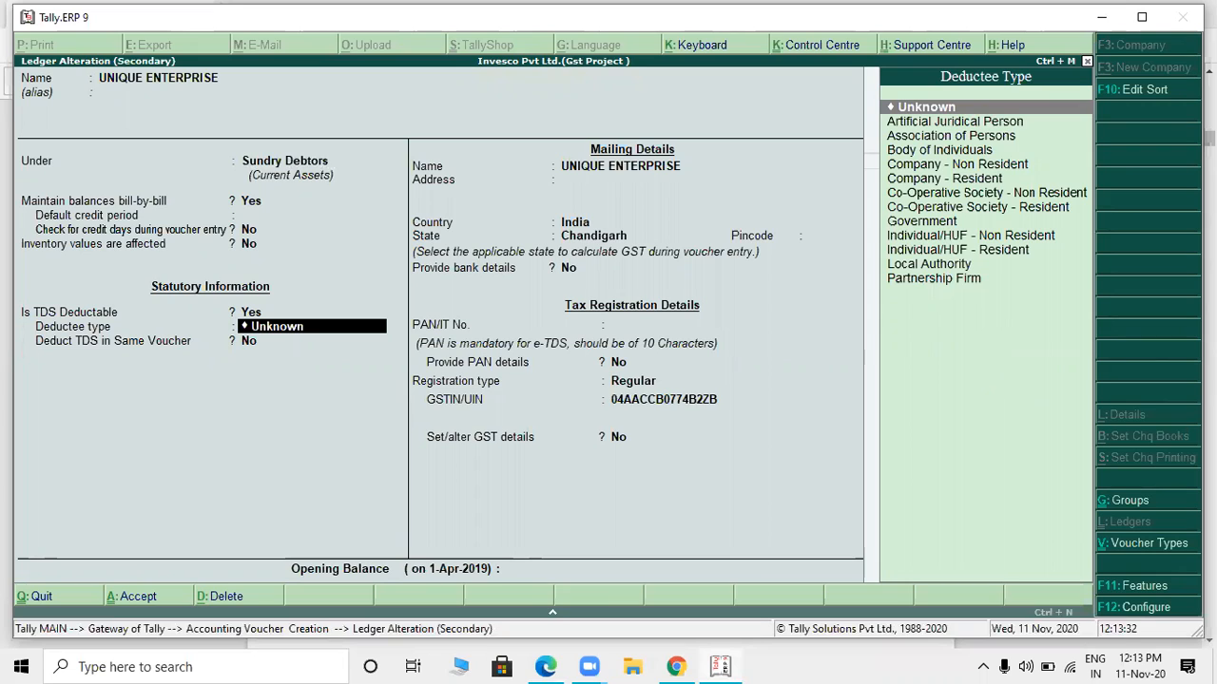
# - Set the deductee type to Company - Resident with TDS deducted in the same voucher, then save the ledger and accept the party details
pyautogui.press('Down')
pyautogui.press('Down')
pyautogui.press('Down')
pyautogui.press('Down')
pyautogui.press('Down')
pyautogui.press('Down')
pyautogui.press('Down')
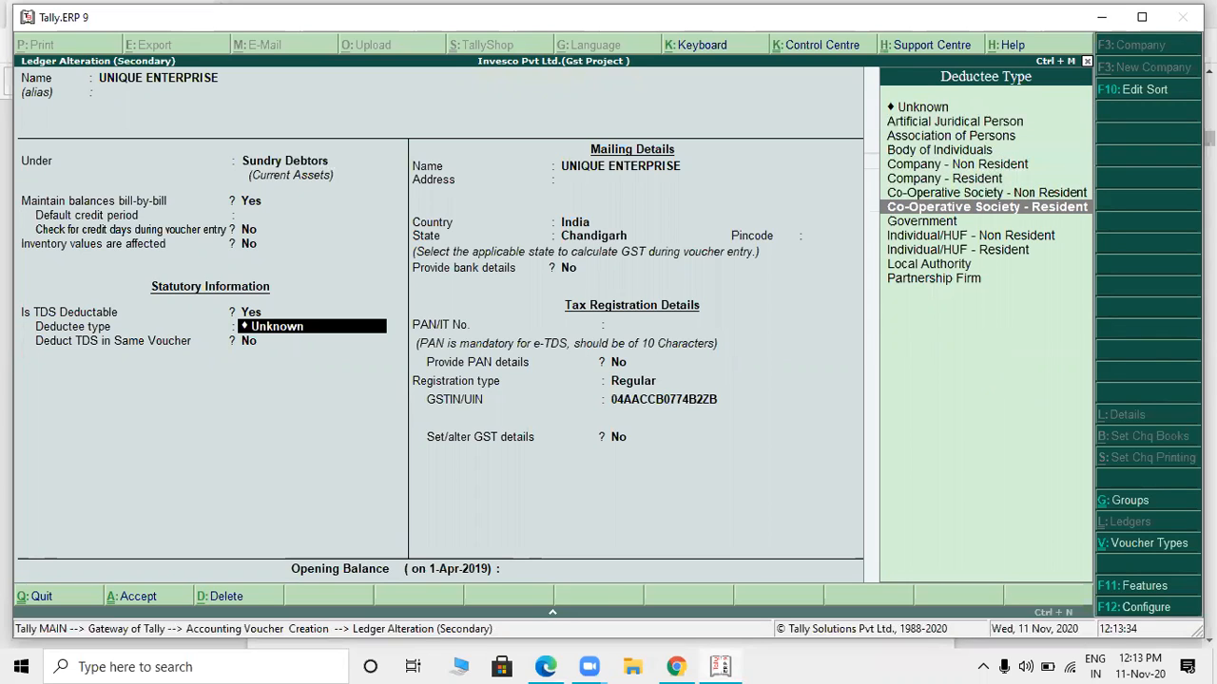
pyautogui.press('Up')
pyautogui.press('Up')
pyautogui.press('Return')
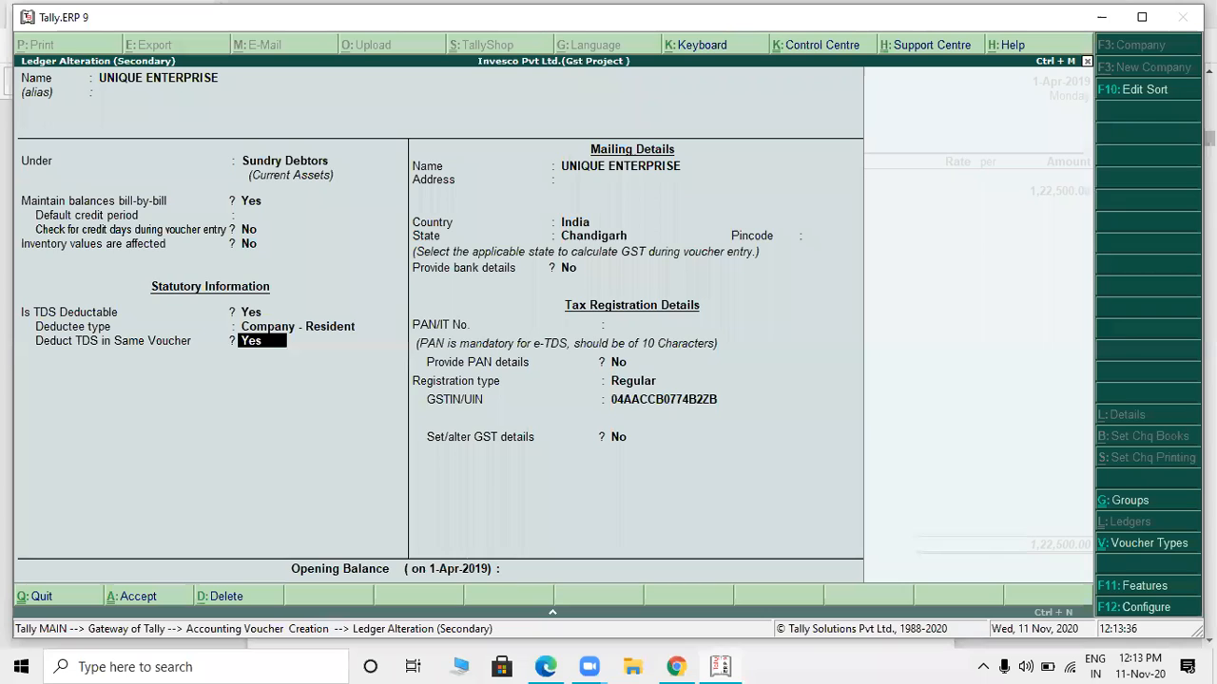
pyautogui.press('Return')
pyautogui.press('Return')
pyautogui.press('Return')
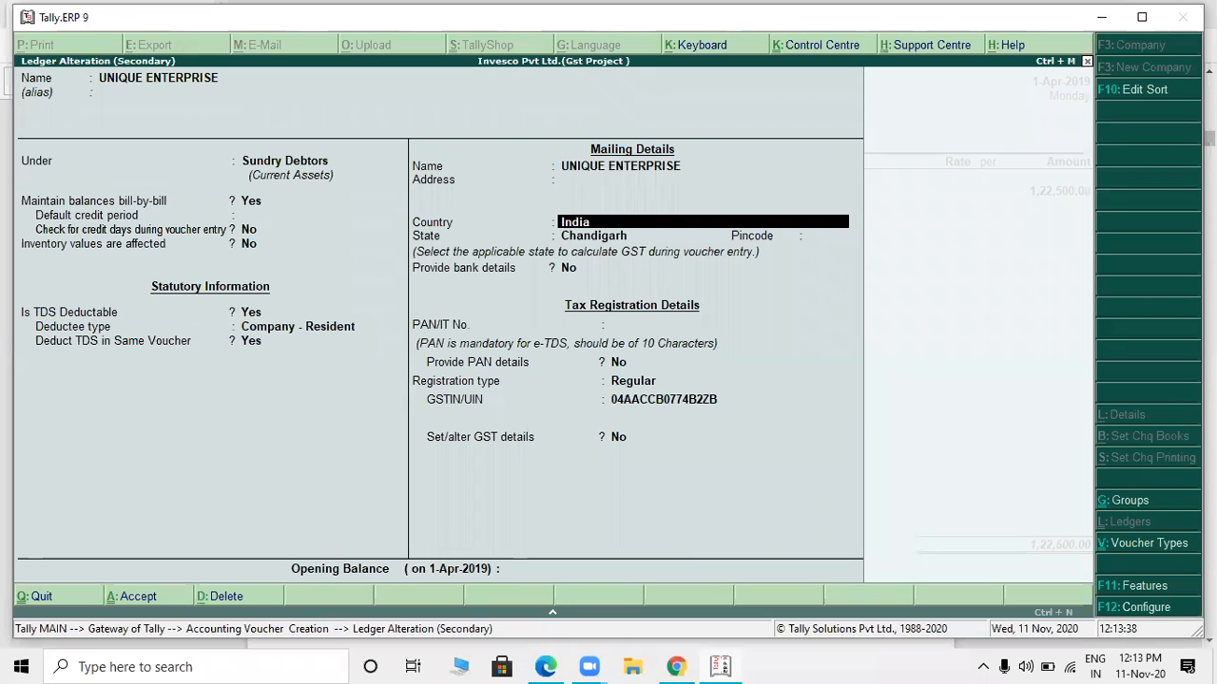
pyautogui.hotkey('ctrl', 'a')
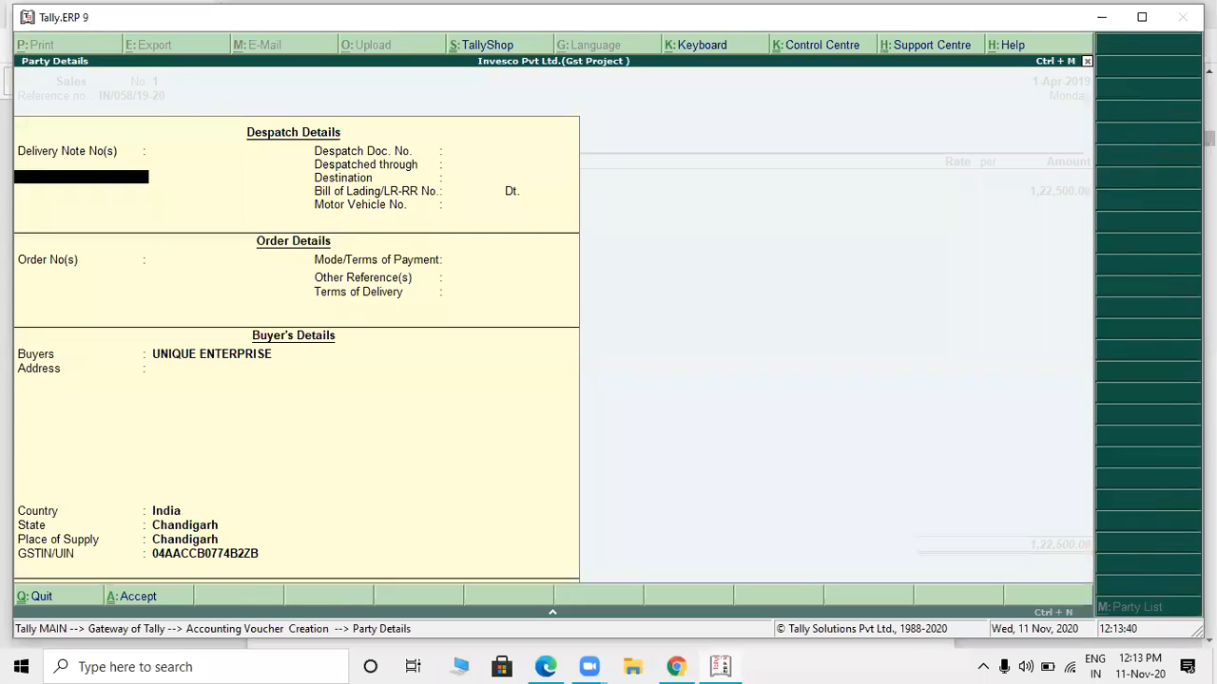
pyautogui.hotkey('ctrl', 'a')
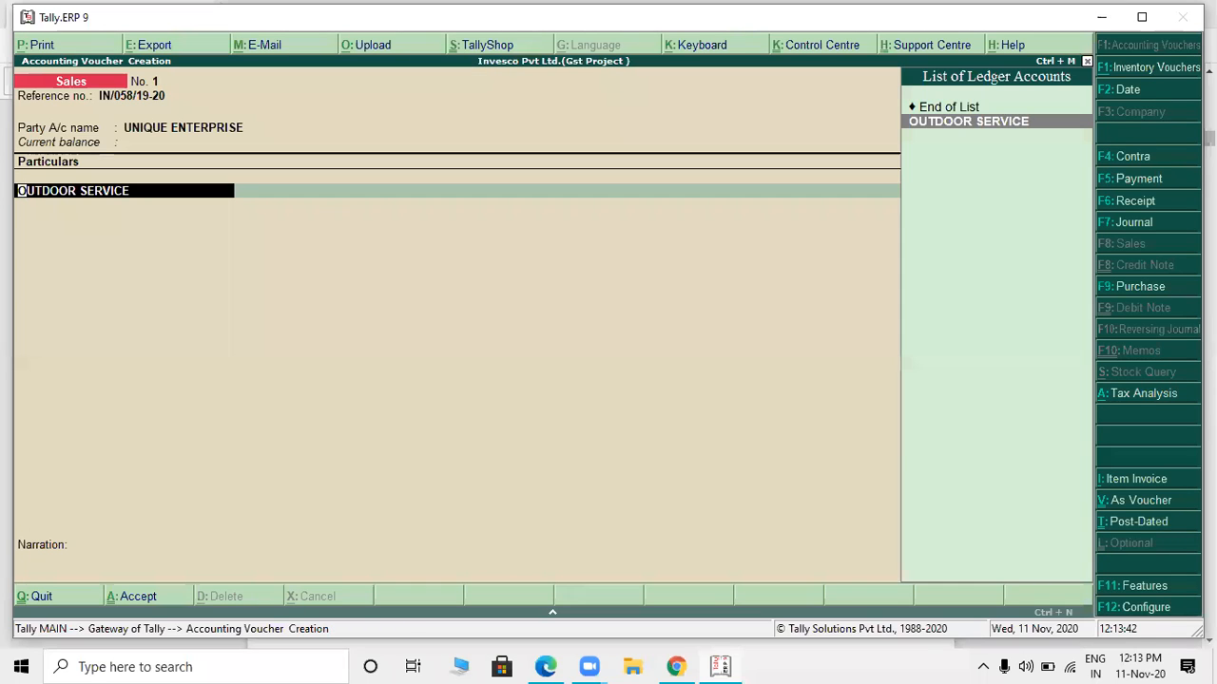
# - Keep the OUTDOOR SERVICE line as entered and recheck the voucher's tax analysis in detailed view
pyautogui.press('Return')
pyautogui.press('Return')
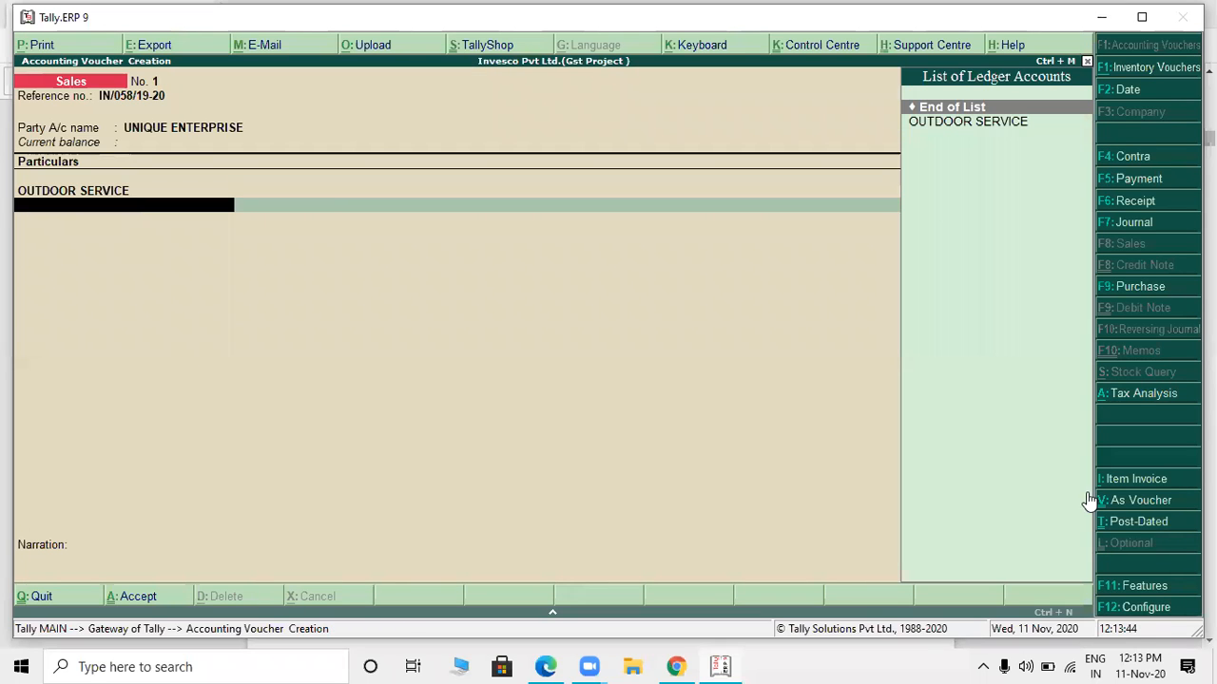
pyautogui.press('Return')
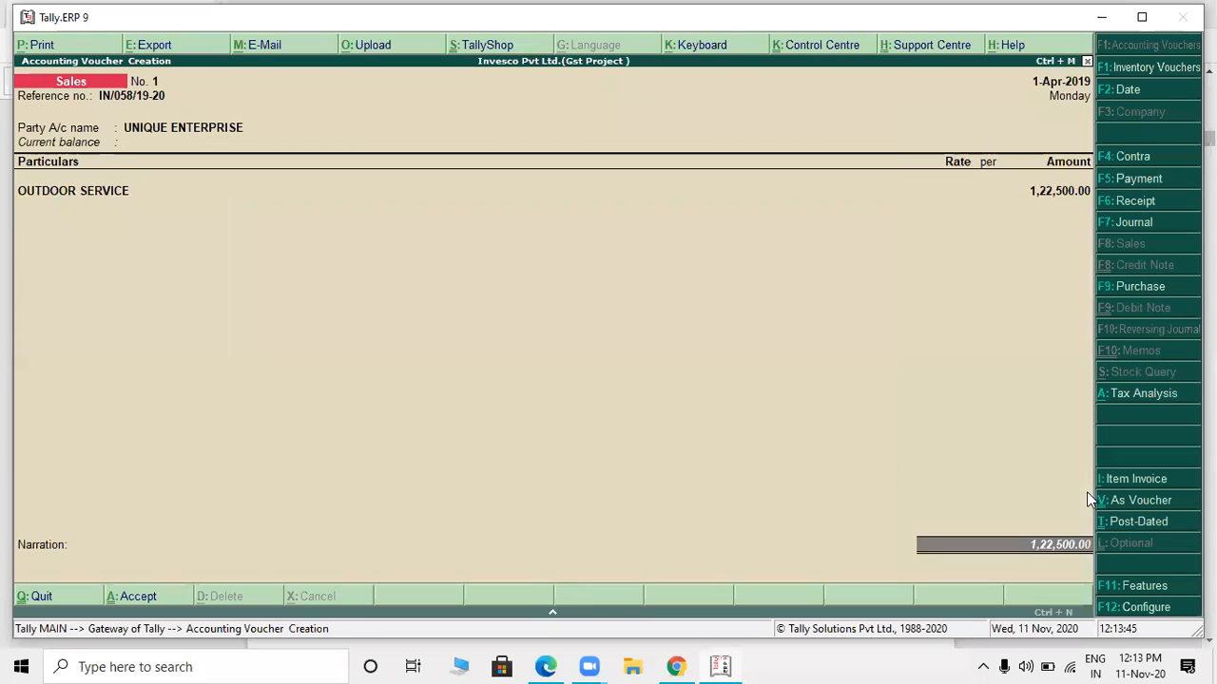
pyautogui.click(1166, 393)
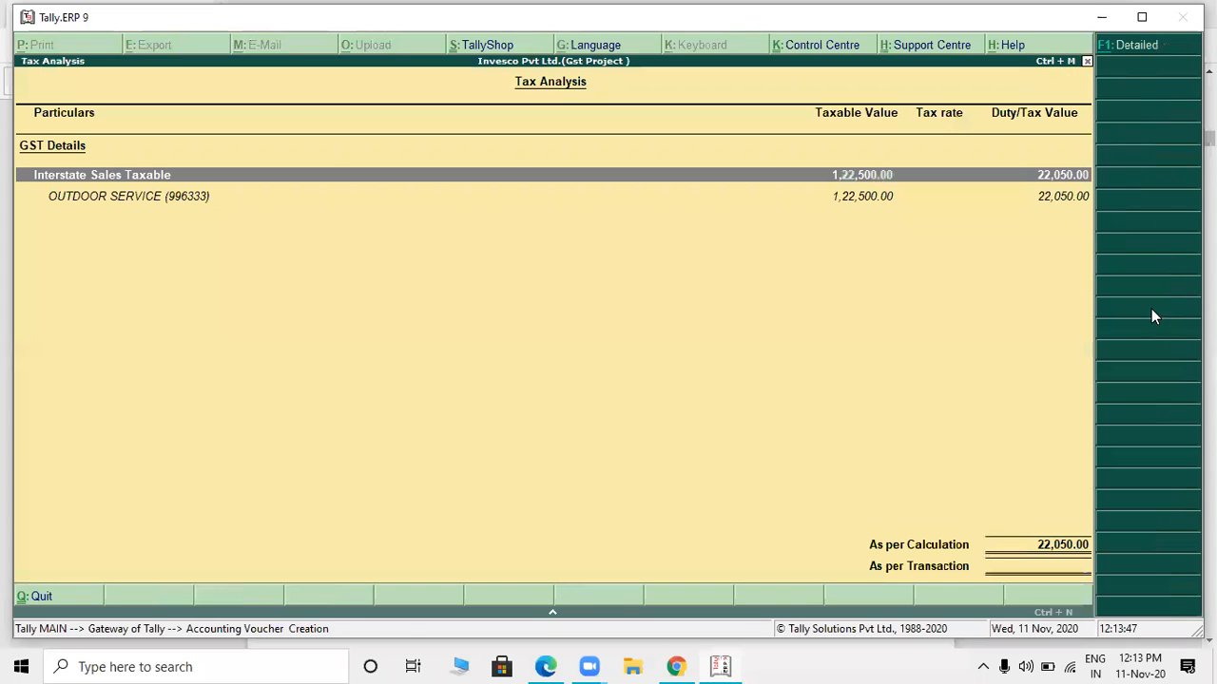
pyautogui.click(1137, 43)
pyautogui.press('Escape')
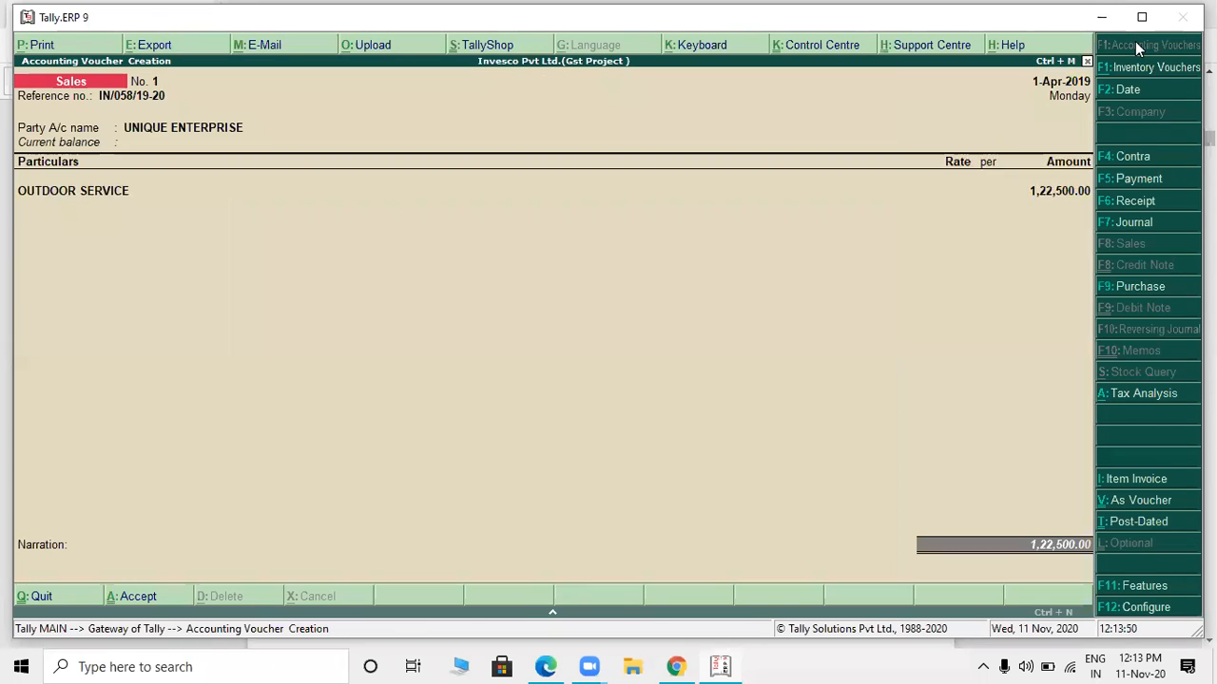
pyautogui.press('Return')
pyautogui.press('Return')
pyautogui.press('Return')
pyautogui.press('Return')
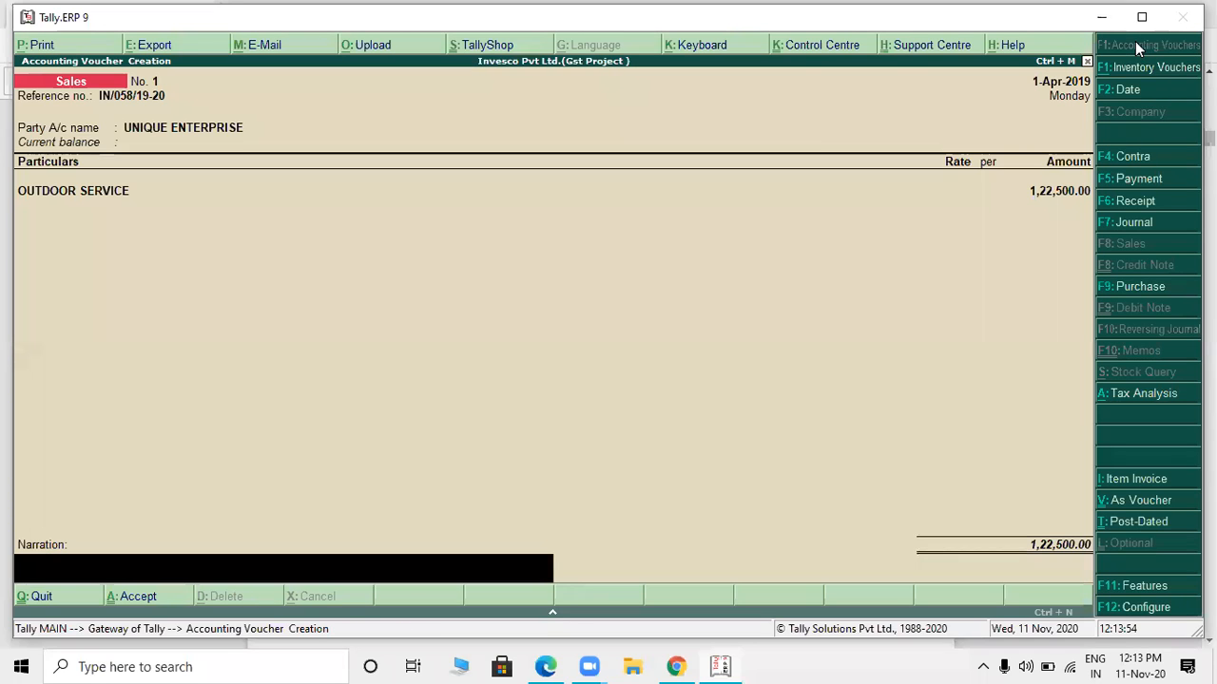
pyautogui.press('BackSpace')
# - Start a new ledger named TDS ON 194 C from the voucher and place it under Duties & Taxes
pyautogui.press('BackSpace')
pyautogui.press('BackSpace')
pyautogui.press('Return')
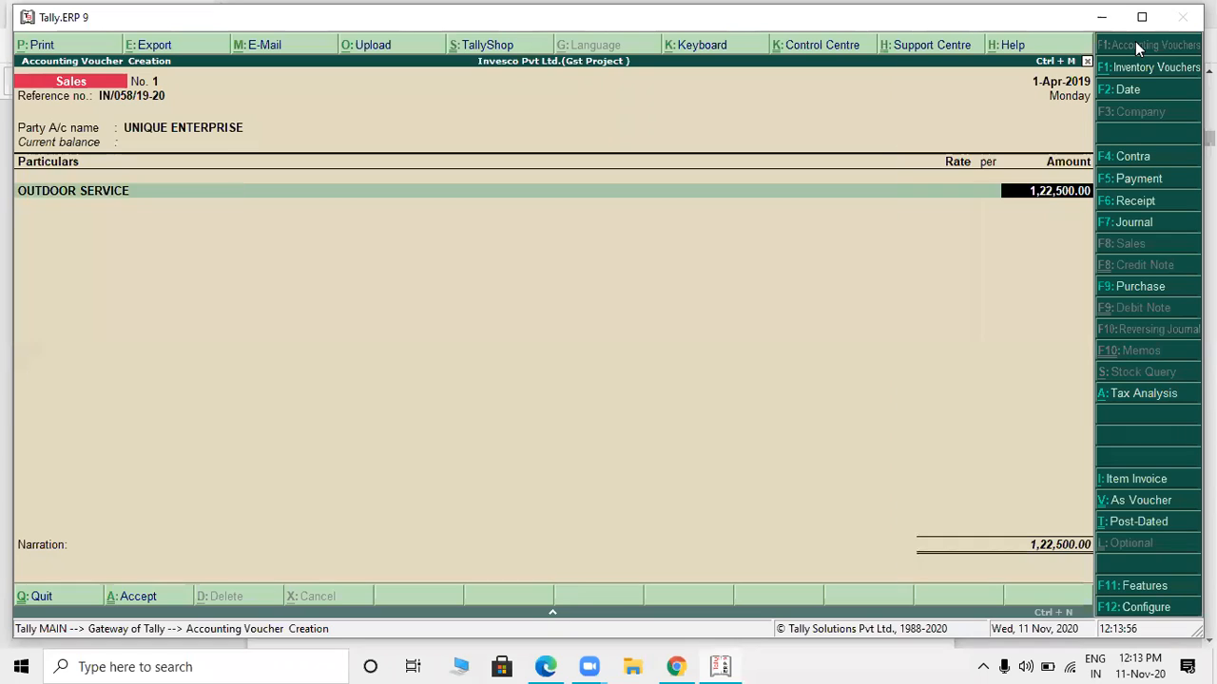
pyautogui.press('BackSpace')
pyautogui.hotkey('alt', 'c')
pyautogui.write('TD')
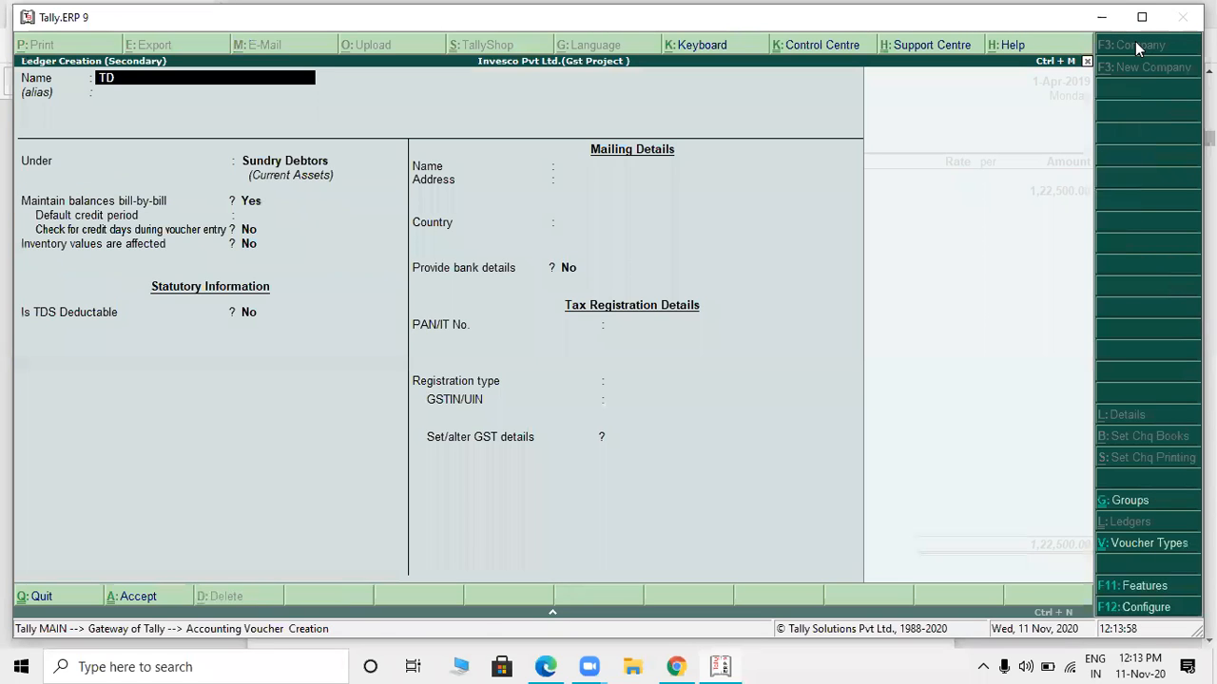
pyautogui.write('S ON 194 C')
pyautogui.press('Return')
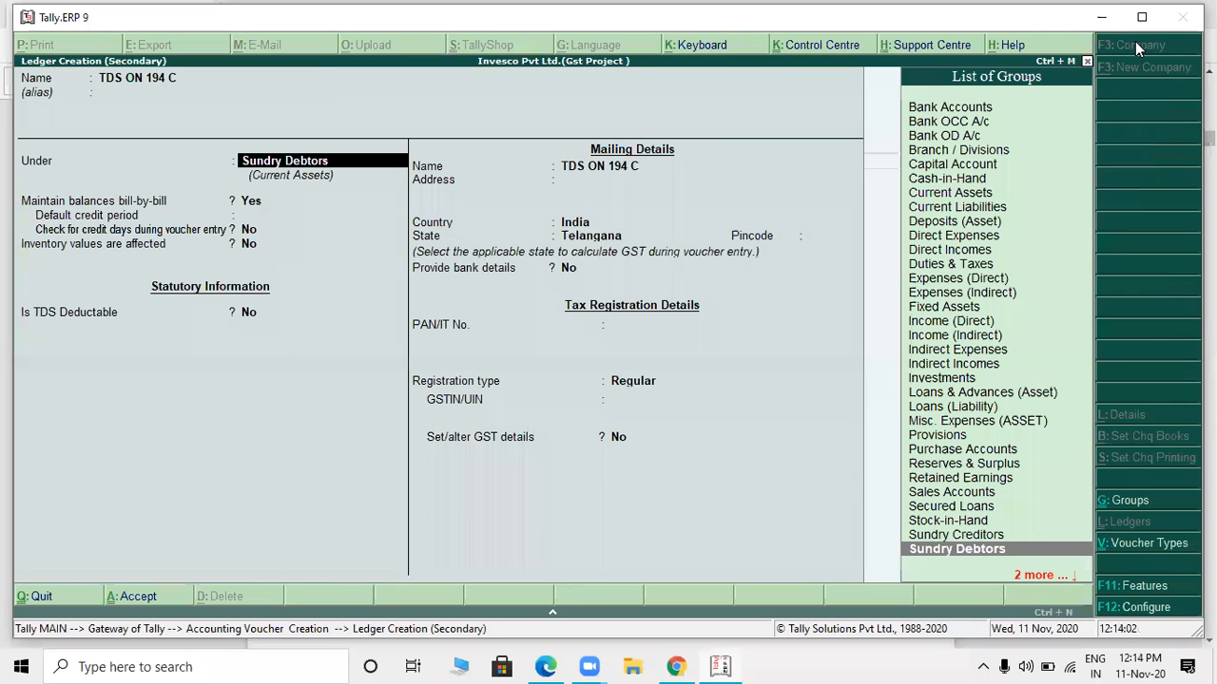
pyautogui.write('du')
pyautogui.press('Return')
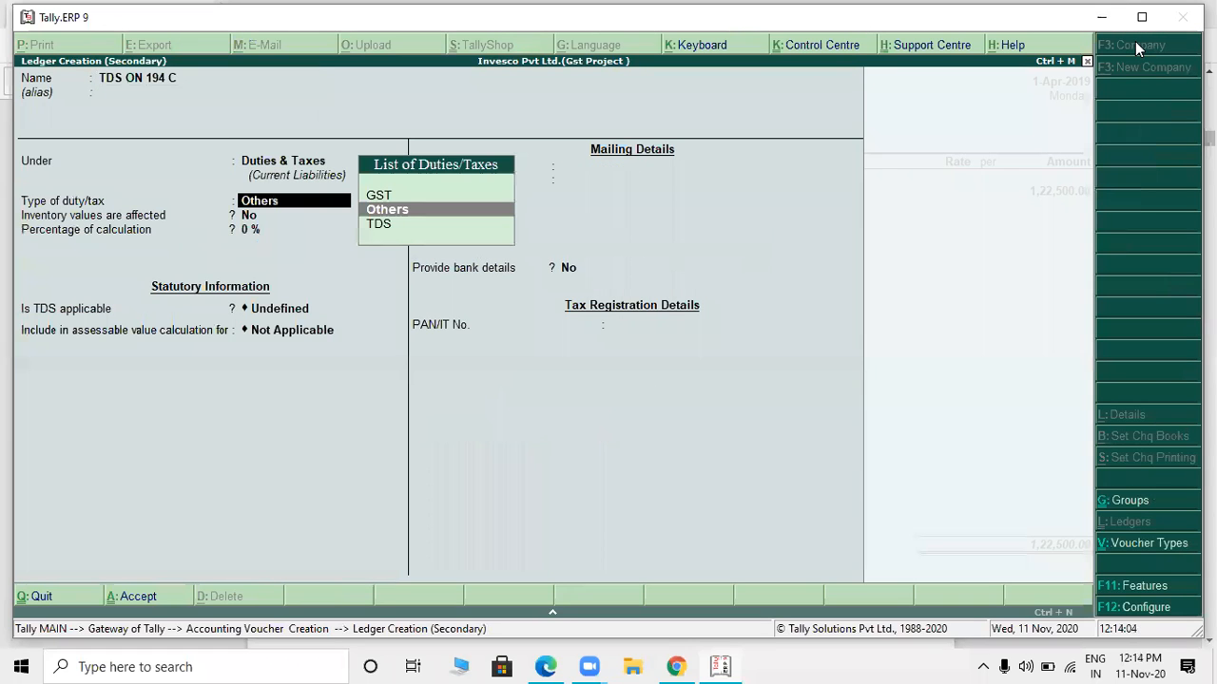
# - Set the new ledger's type of duty/tax to TDS and its nature of payment to TDS ON 194 C
pyautogui.press('Down')
pyautogui.press('Return')
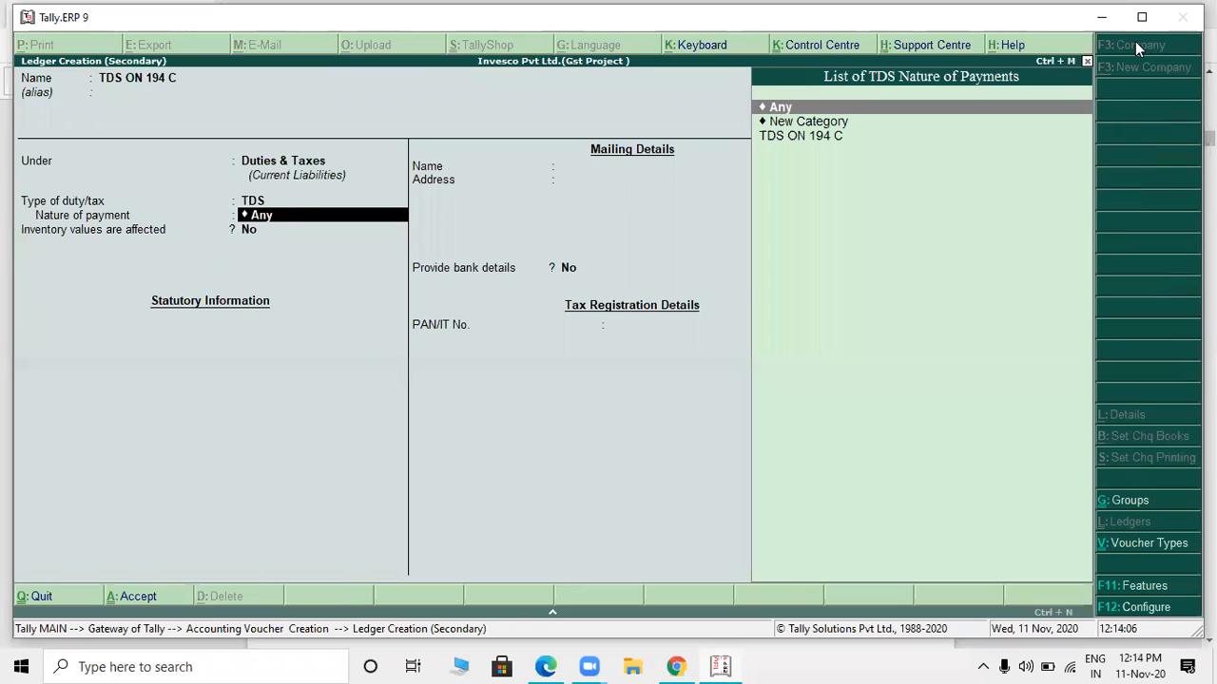
pyautogui.click(615, 646)
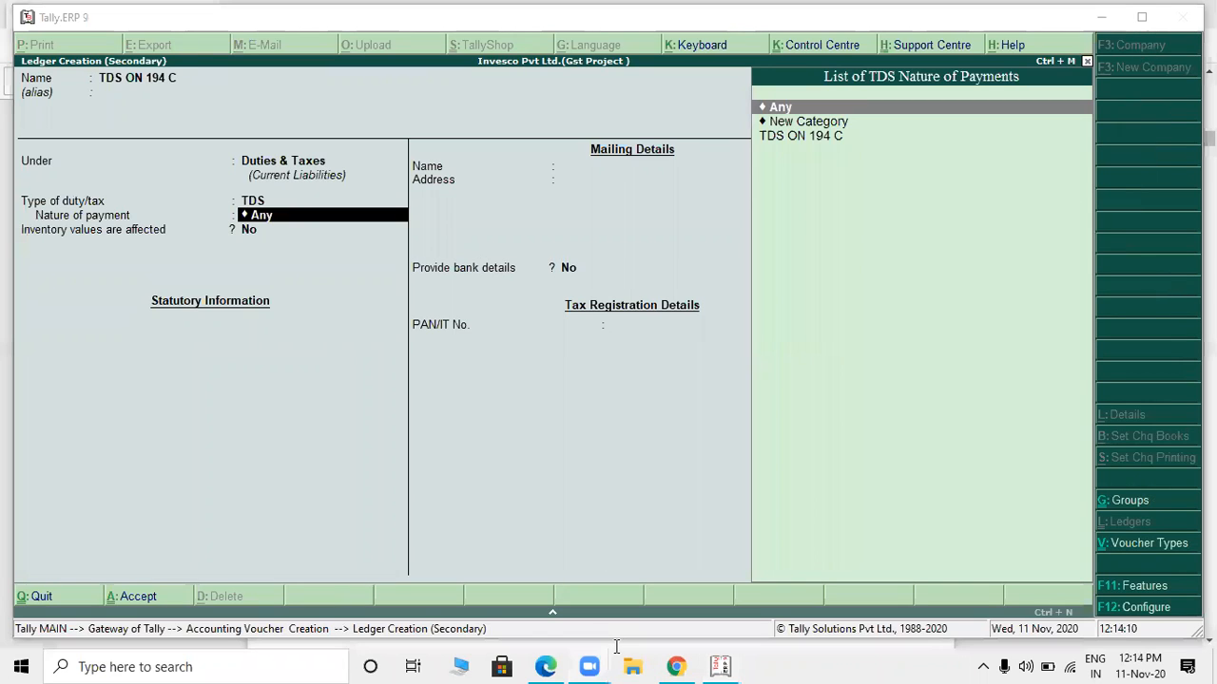
pyautogui.click(762, 186)
pyautogui.press('Return')
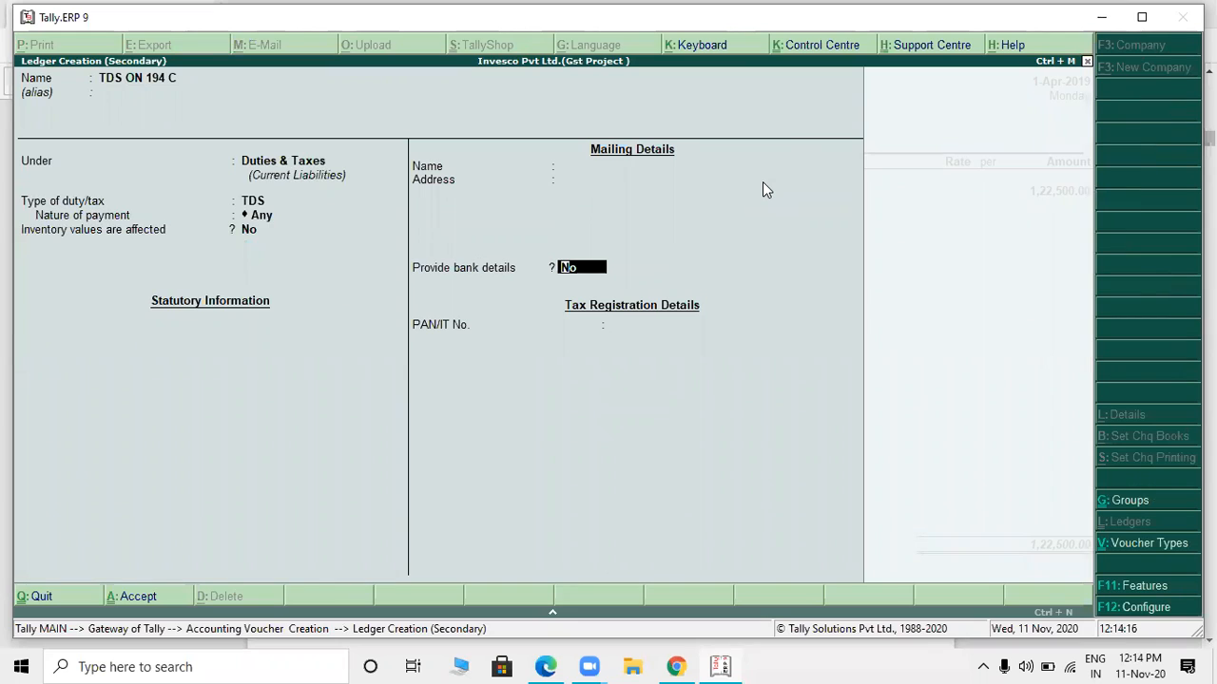
pyautogui.press('BackSpace')
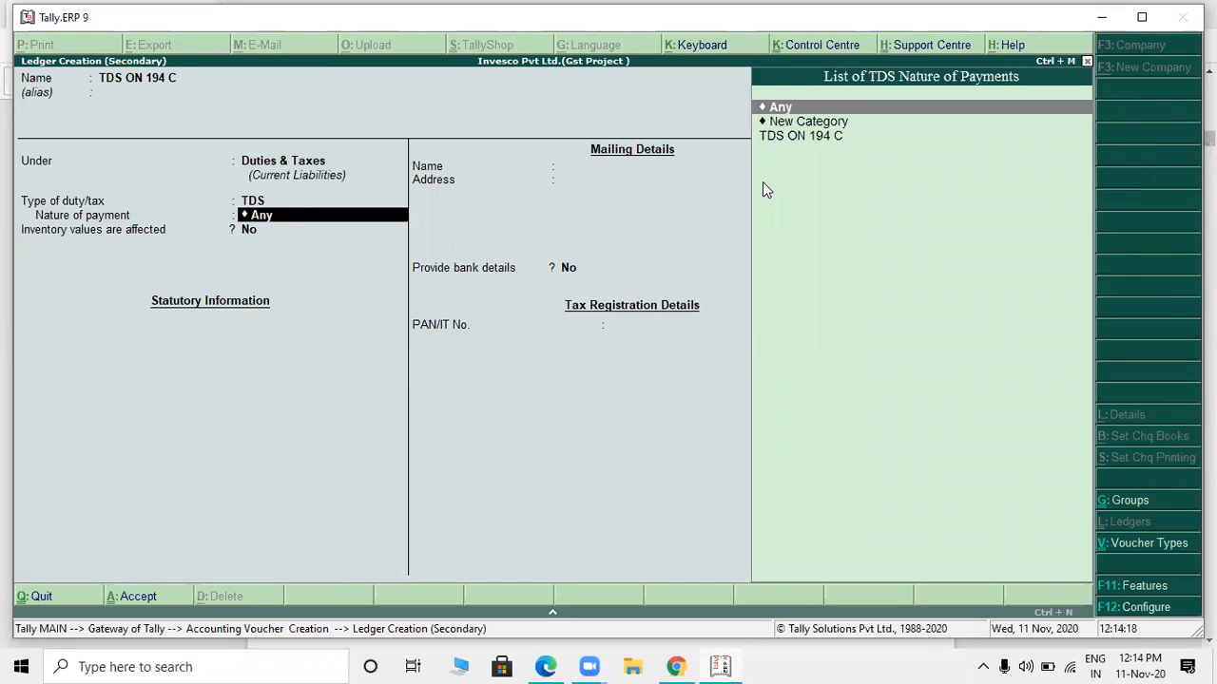
pyautogui.press('Down')
pyautogui.press('Down')
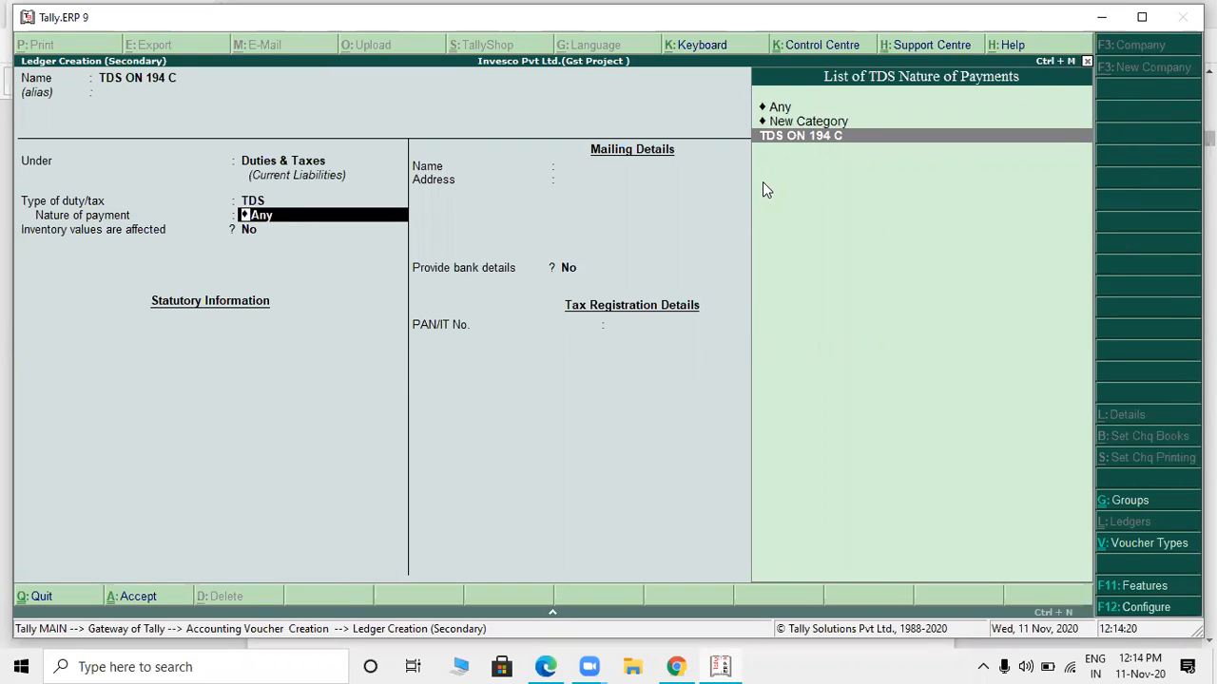
pyautogui.press('Return')
# - Save the TDS ON 194 C ledger into the voucher's second line and return to the OUTDOOR SERVICE line
pyautogui.press('Return')
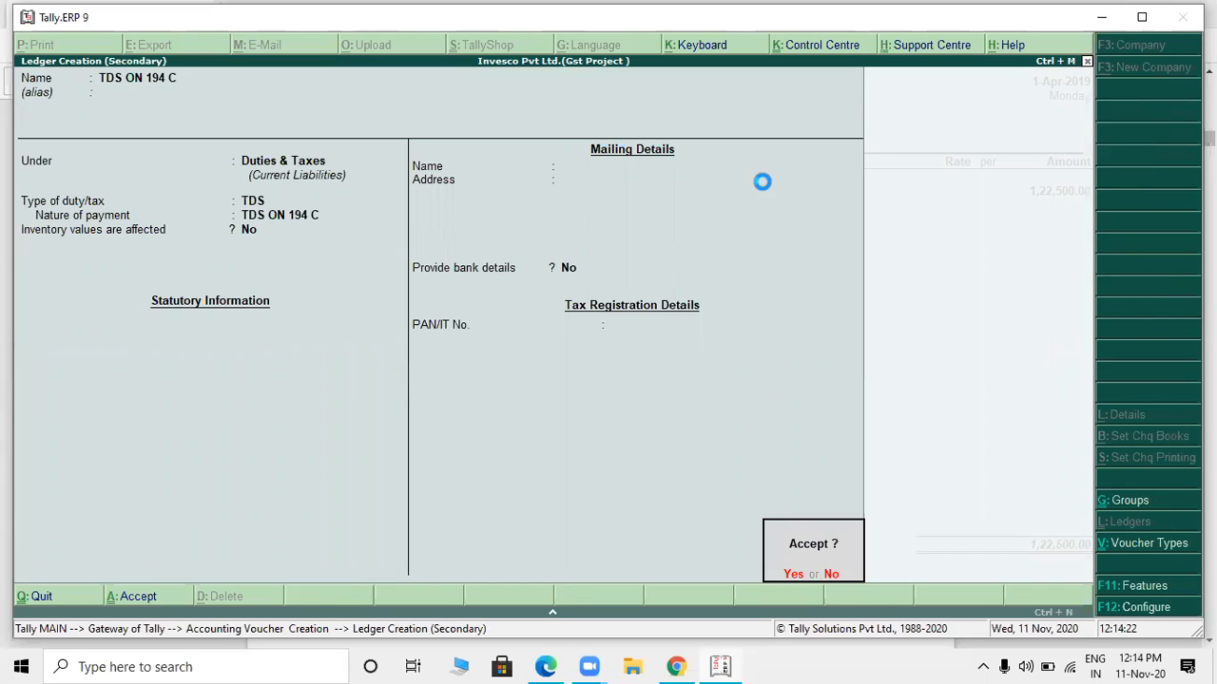
pyautogui.press('Return')
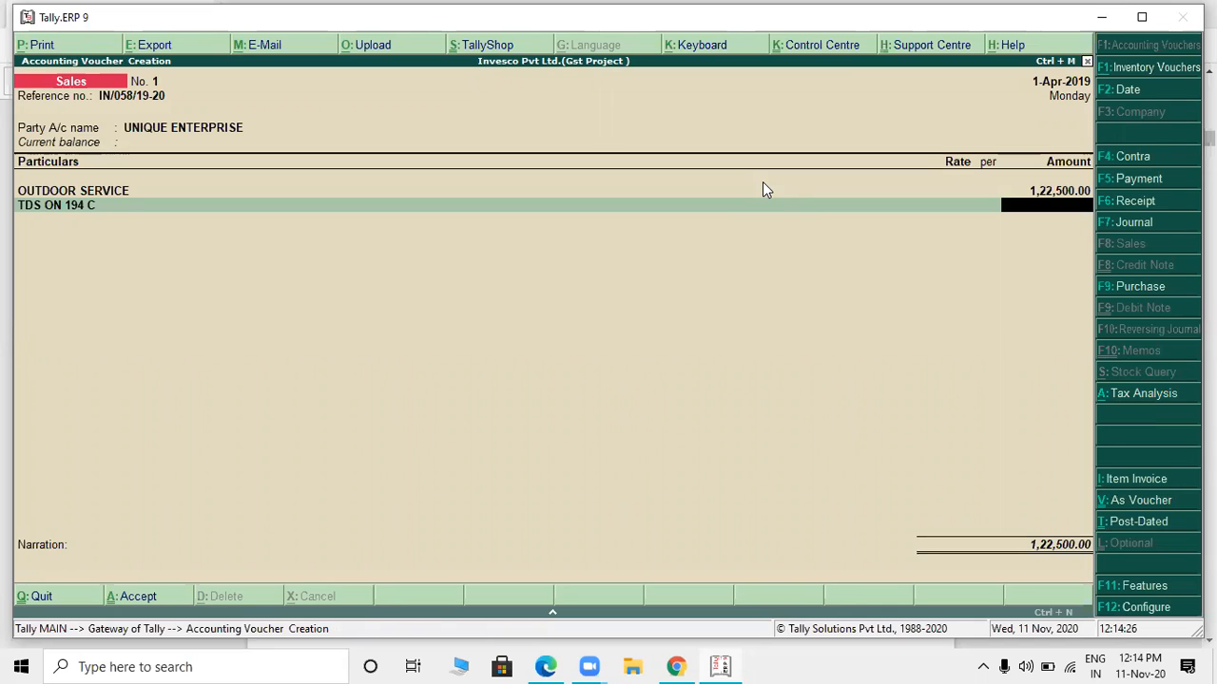
pyautogui.press('BackSpace')
pyautogui.press('BackSpace')
pyautogui.press('BackSpace')
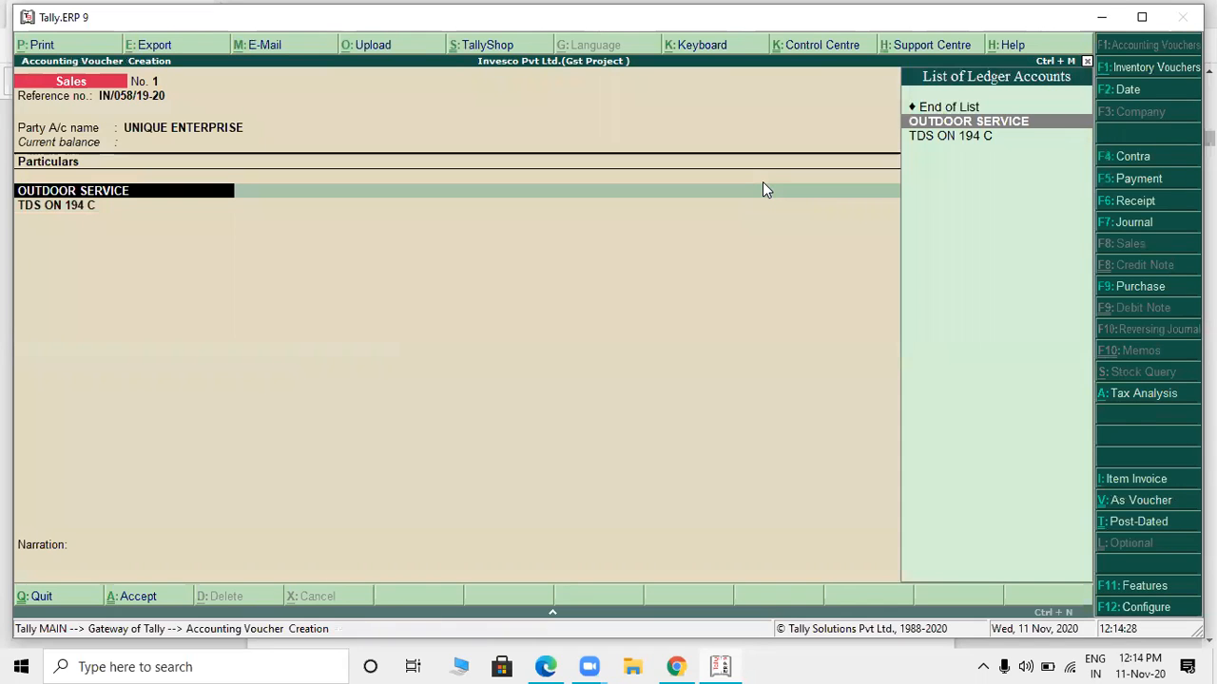
# - Open the OUTDOOR SERVICE ledger from the voucher and review its group, GST and TDS settings
pyautogui.hotkey('ctrl', 'Return')
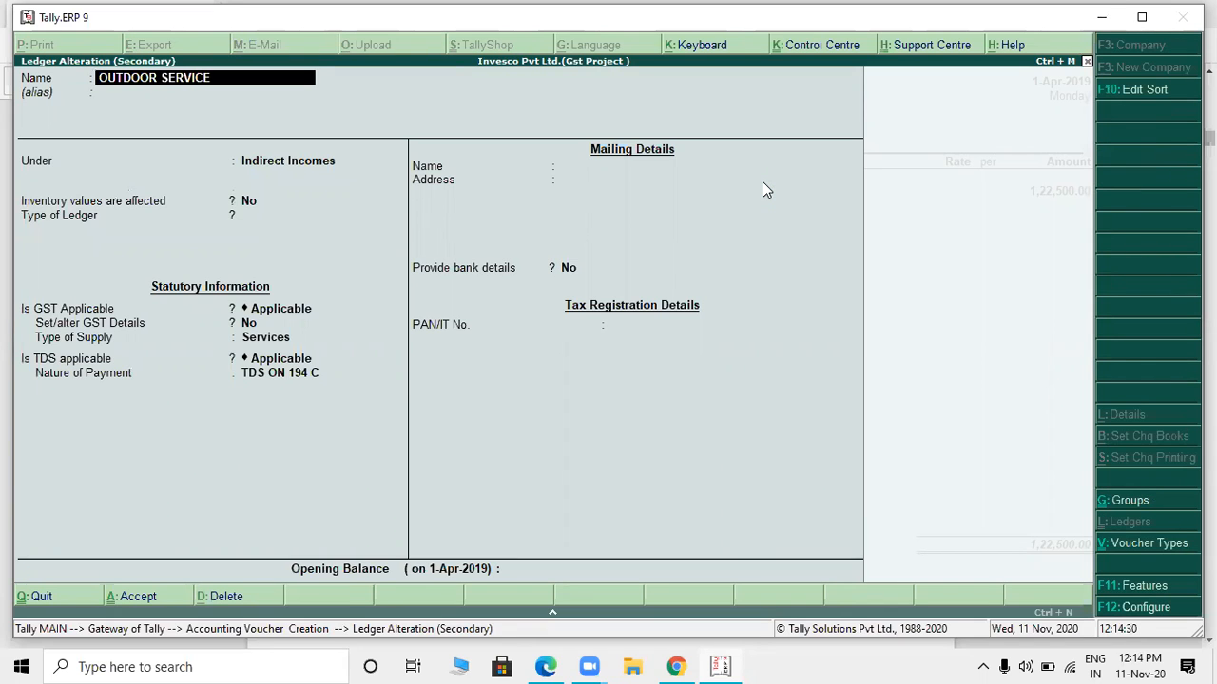
pyautogui.press('Return')
pyautogui.press('Return')
pyautogui.press('Return')
pyautogui.press('Return')
pyautogui.press('Return')
pyautogui.press('Return')
pyautogui.press('Return')
pyautogui.press('Return')
pyautogui.press('Return')
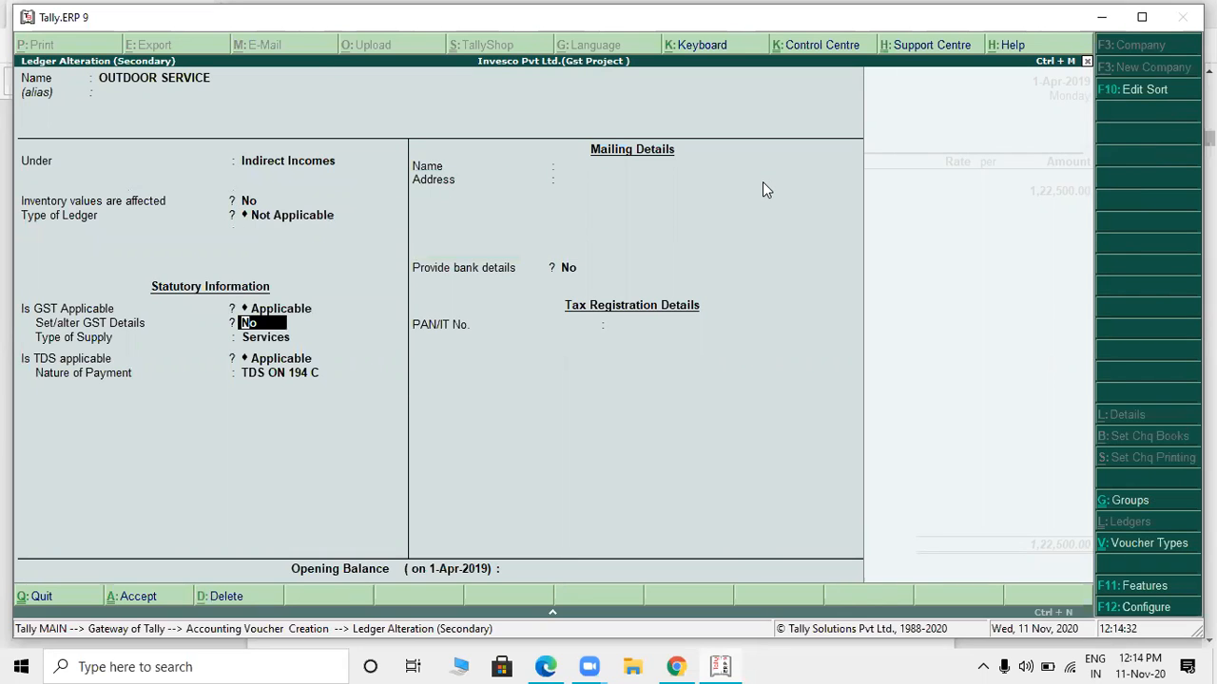
pyautogui.press('Return')
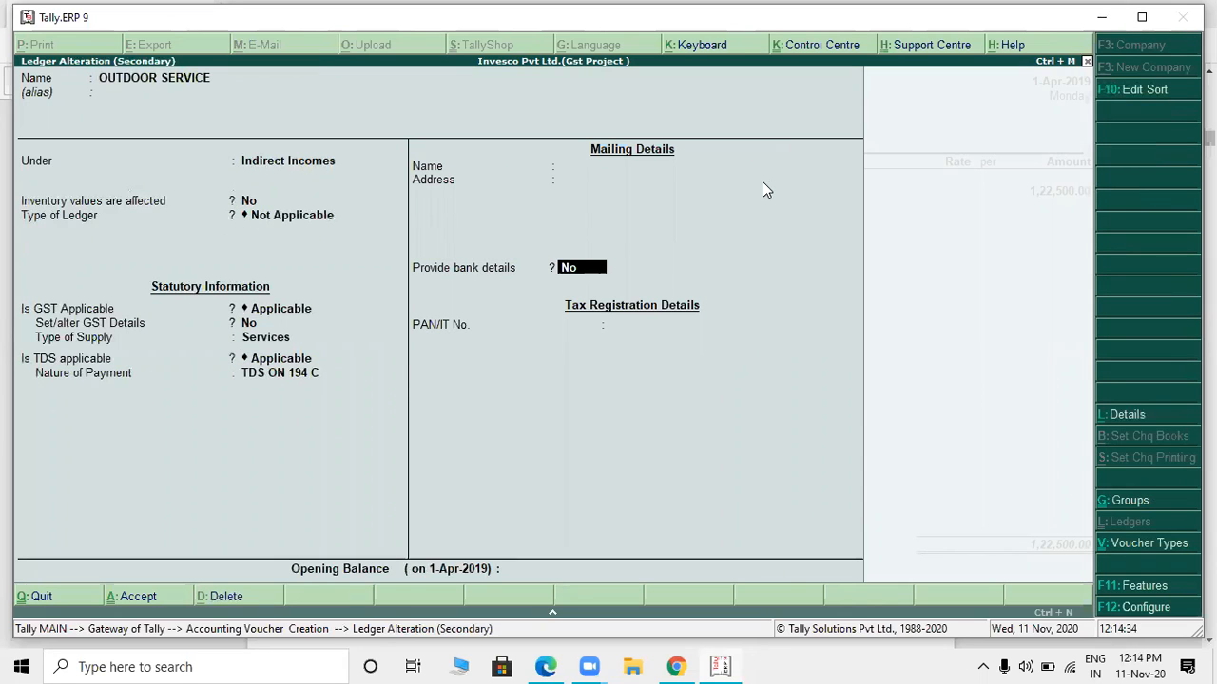
# - Check the value limit and rates of the TDS ON 194 C nature of payment, then accept it and the OUTDOOR SERVICE ledger
pyautogui.press('BackSpace')
pyautogui.hotkey('ctrl', 'Return')
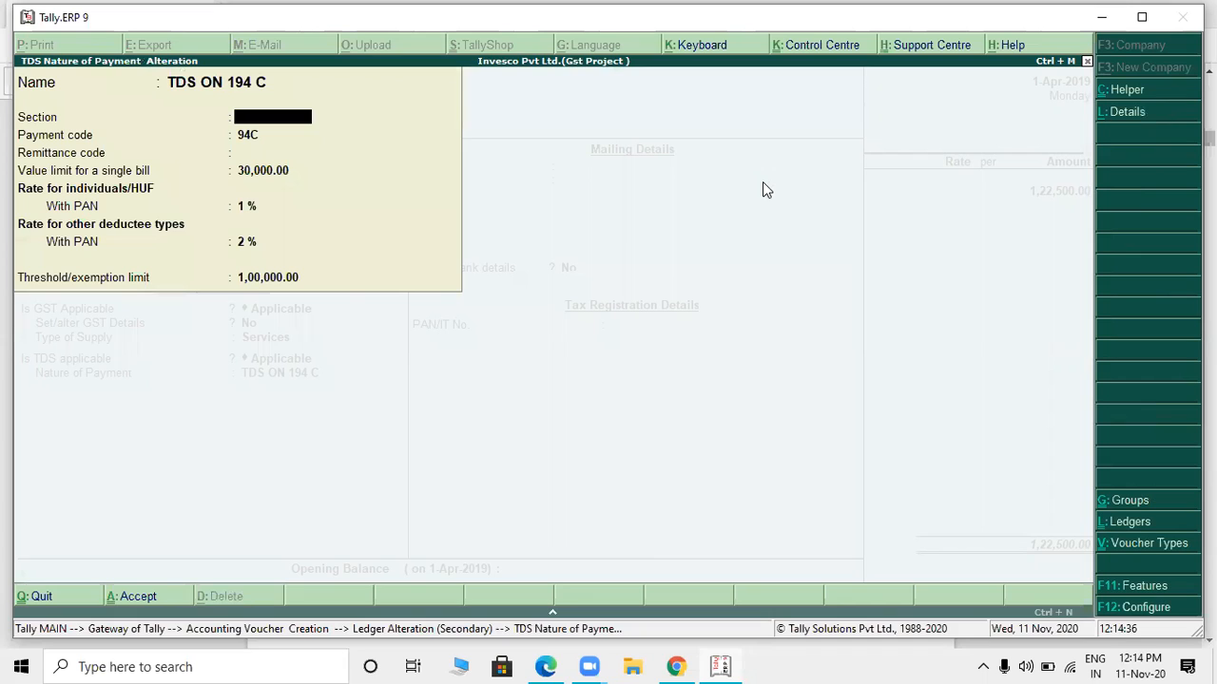
pyautogui.press('Return')
pyautogui.press('Return')
pyautogui.press('Return')
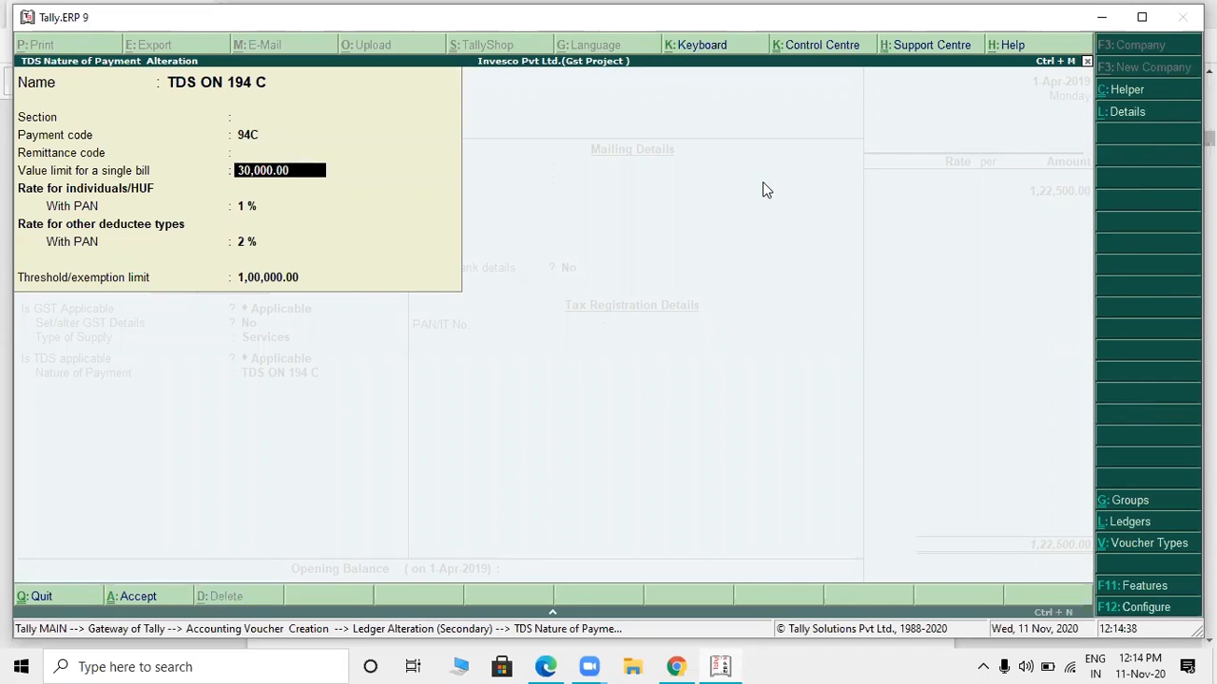
pyautogui.press('Return')
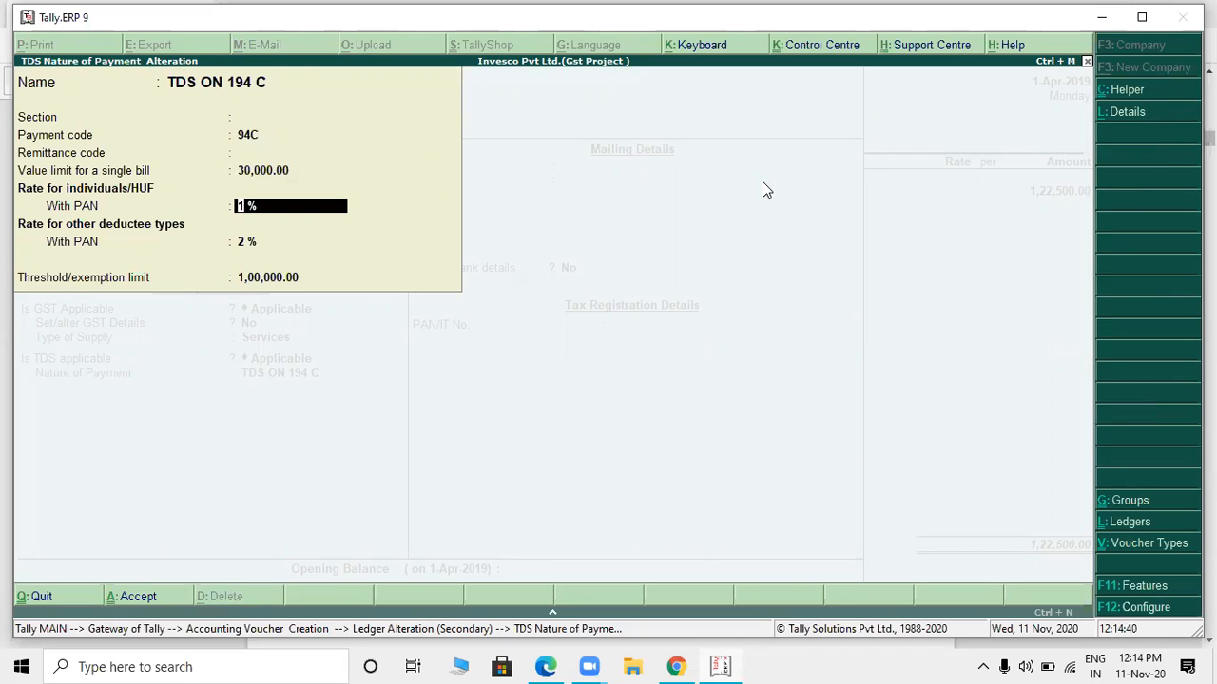
pyautogui.press('Return')
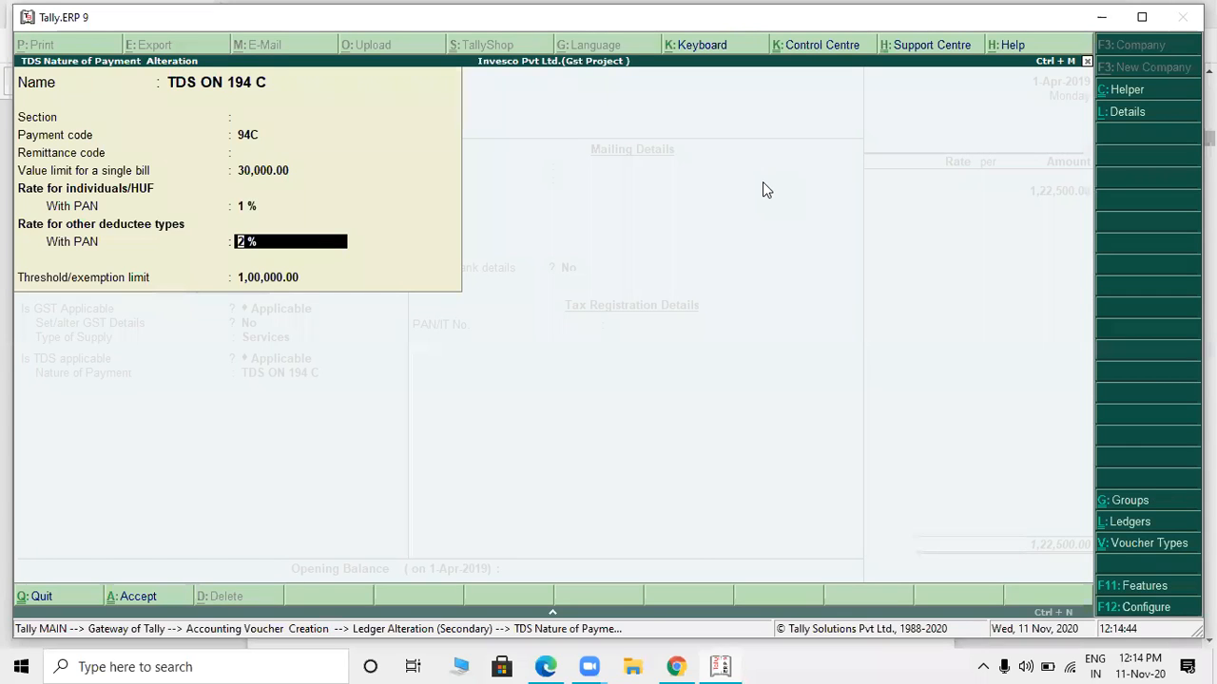
pyautogui.press('BackSpace')
pyautogui.hotkey('ctrl', 'a')
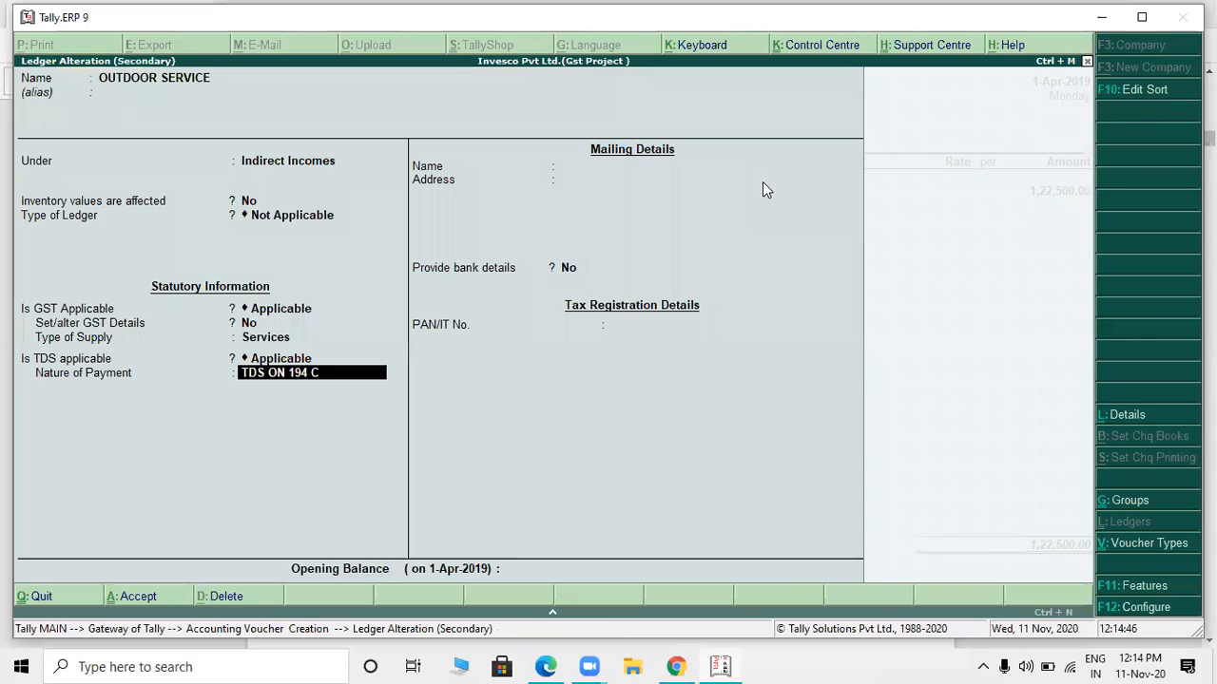
pyautogui.press('Return')
pyautogui.press('Return')
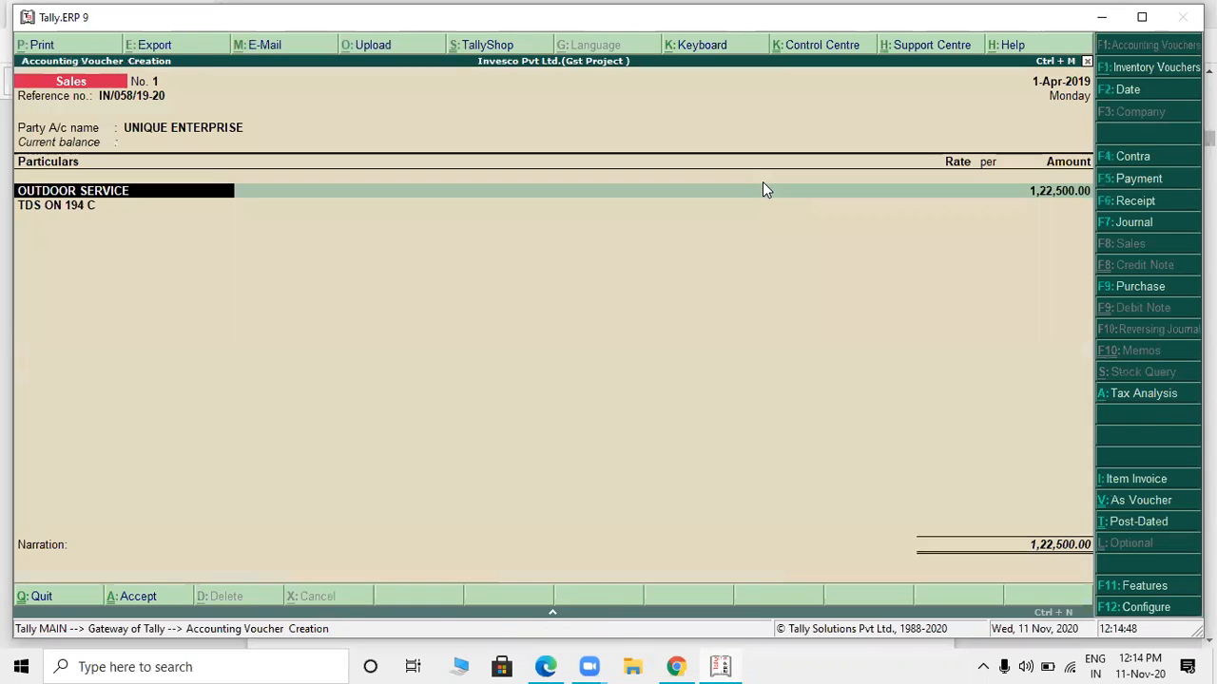
# - Reopen the UNIQUE ENTERPRISE ledger from the voucher and enter the party's PAN in its tax registration details
pyautogui.press('BackSpace')
pyautogui.press('BackSpace')
pyautogui.press('Return')
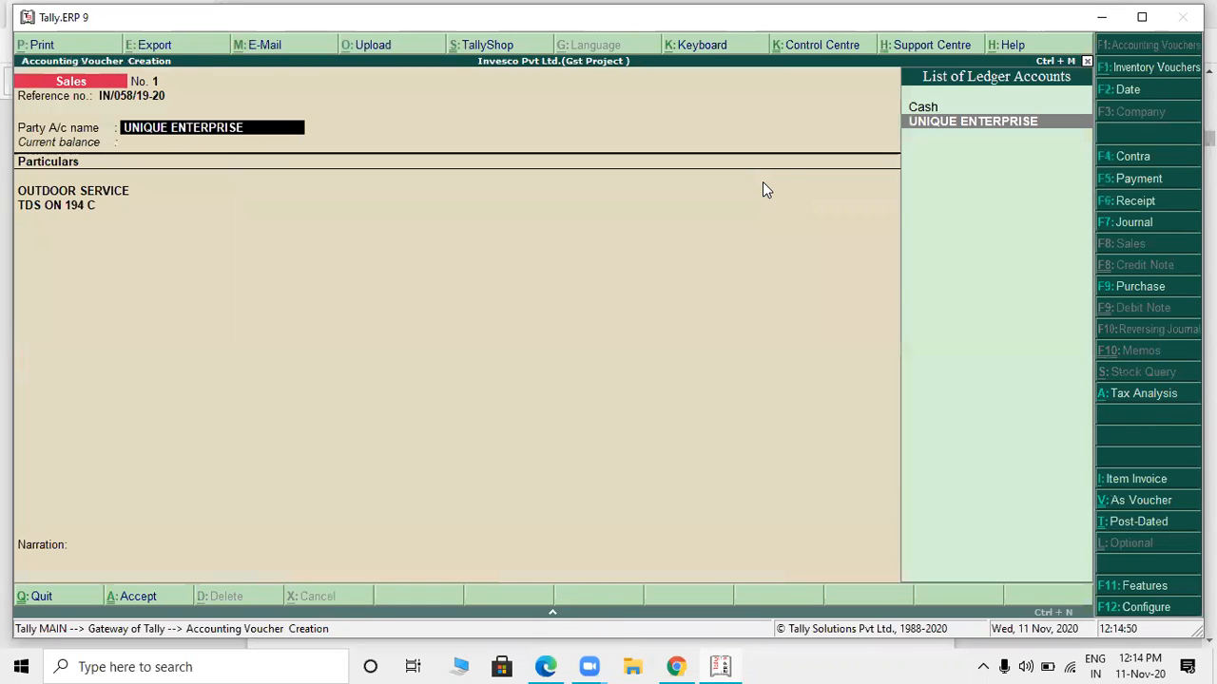
pyautogui.hotkey('ctrl', 'Return')
pyautogui.press('Return')
pyautogui.press('Return')
pyautogui.press('Return')
pyautogui.press('Return')
pyautogui.press('Return')
pyautogui.press('Return')
pyautogui.press('Return')
pyautogui.press('Return')
pyautogui.press('Return')
pyautogui.press('Return')
pyautogui.press('Return')
pyautogui.press('Return')
pyautogui.press('Return')
pyautogui.press('Return')
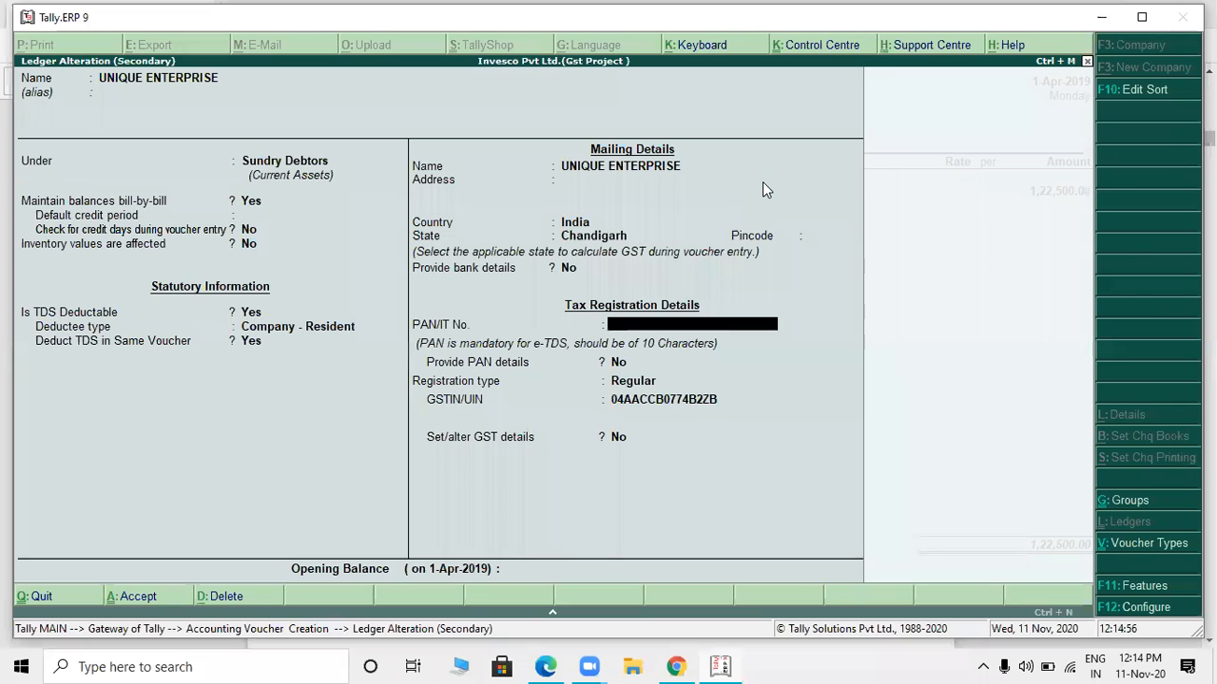
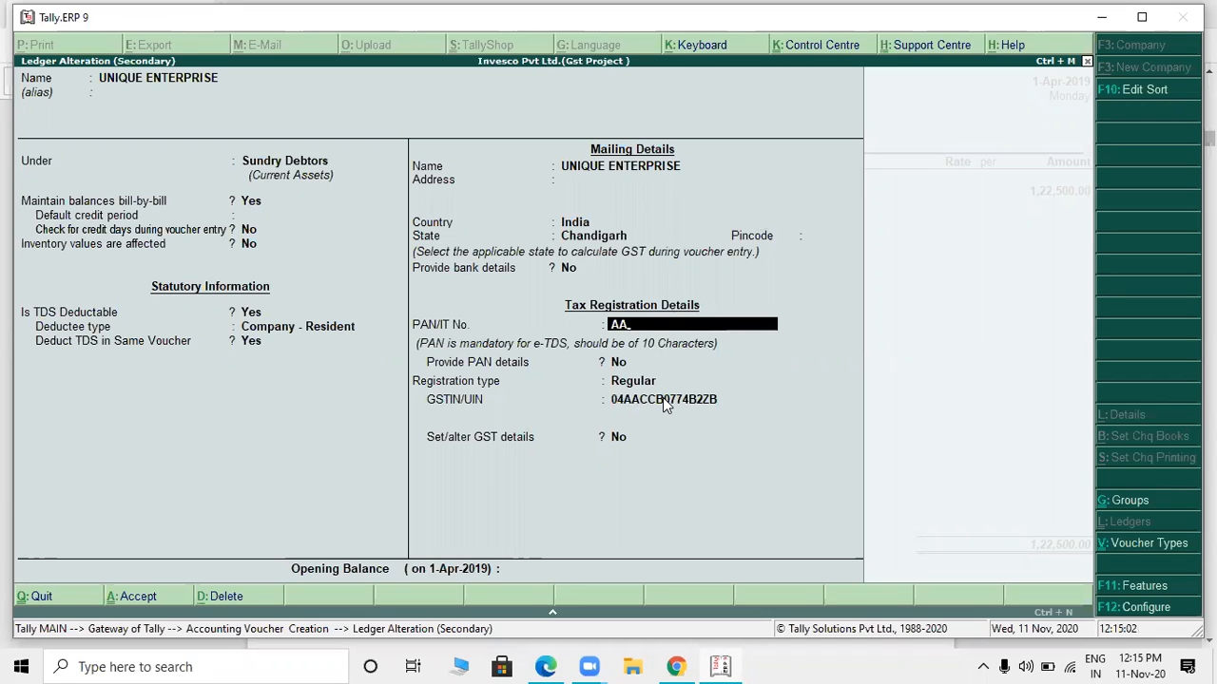
# - Keep the remaining UNIQUE ENTERPRISE ledger details as they are, save the ledger and accept the party details
pyautogui.press('Return')
pyautogui.press('Return')
pyautogui.press('Return')
pyautogui.press('Return')
pyautogui.press('Return')
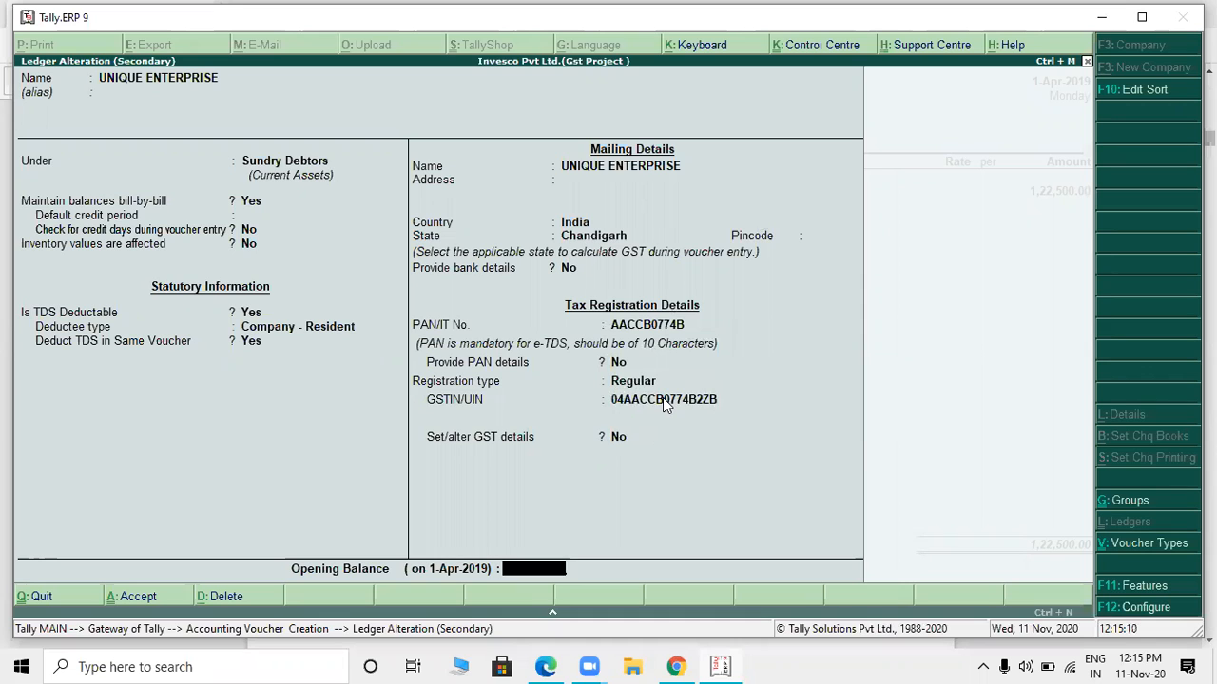
pyautogui.press('Return')
pyautogui.click(662, 399)
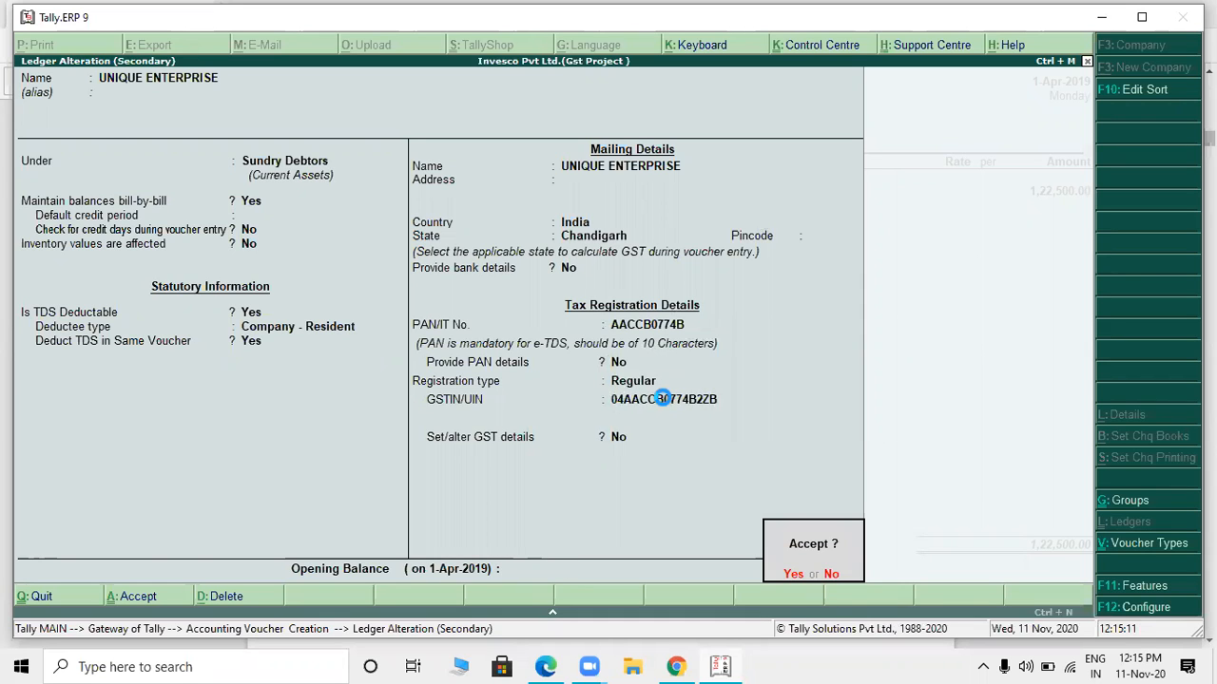
pyautogui.press('Return')
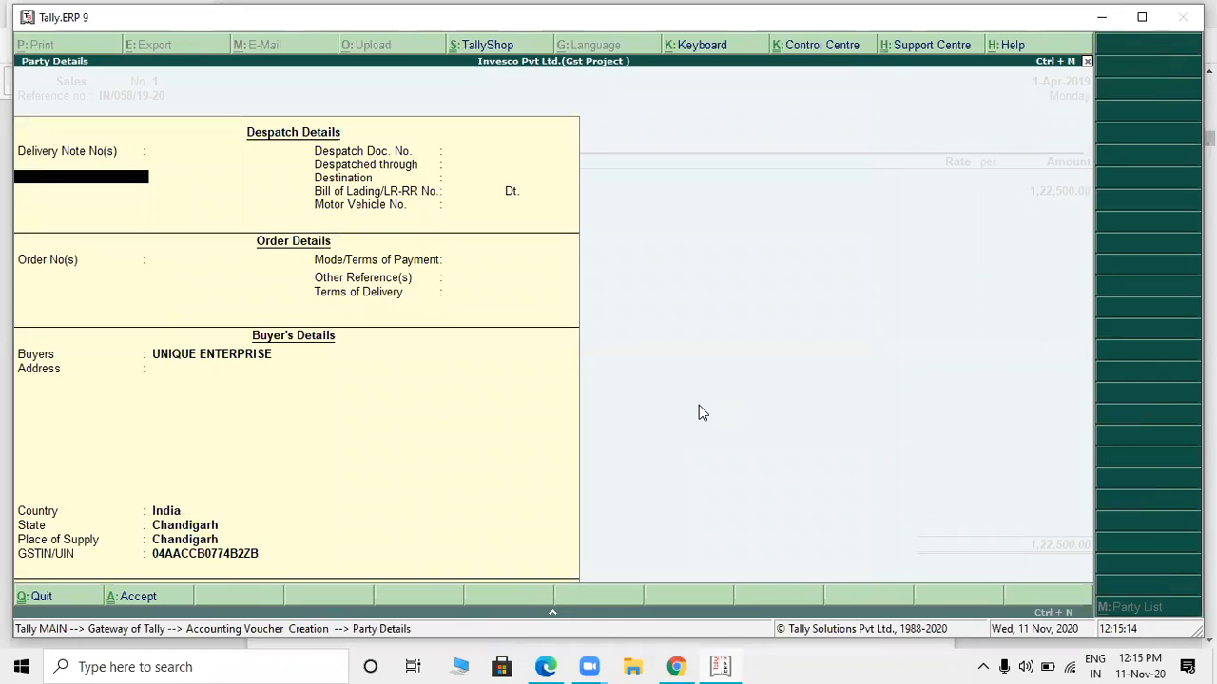
pyautogui.hotkey('ctrl', 'a')
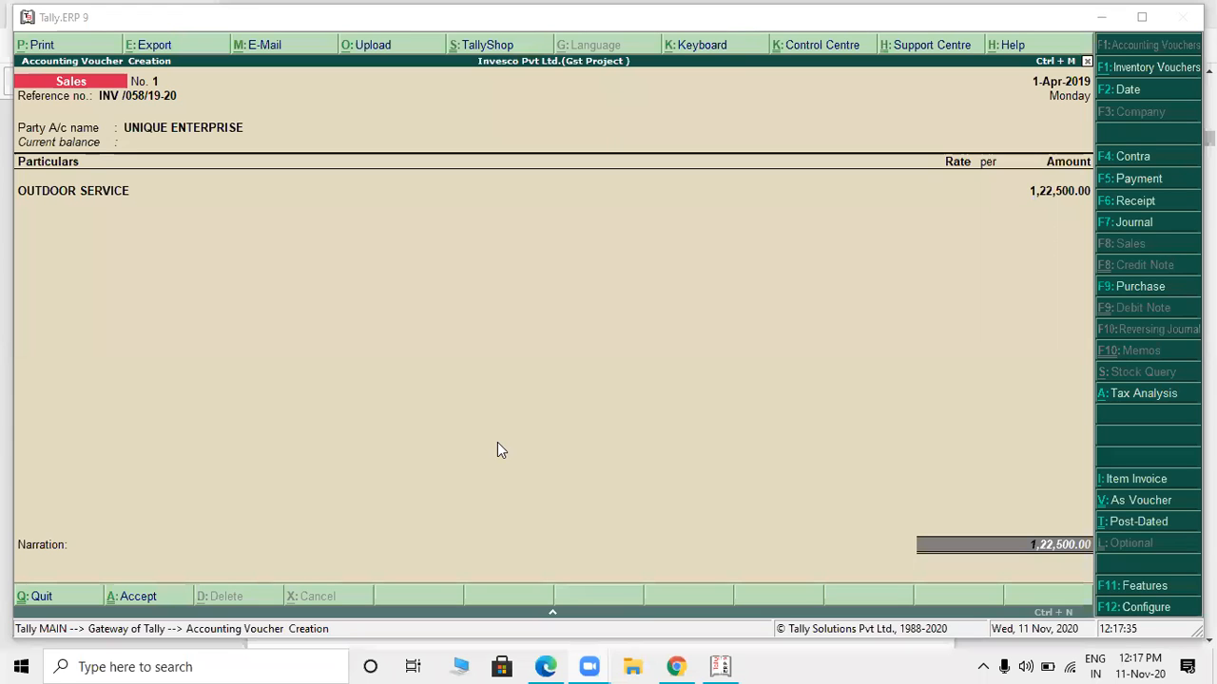
# - Compare the sales voucher with the Unique Enterprise invoice in the PDF, then switch back to Tally.ERP 9
pyautogui.hotkey('alt', 'Tab')
pyautogui.hotkey('alt', 'Tab')
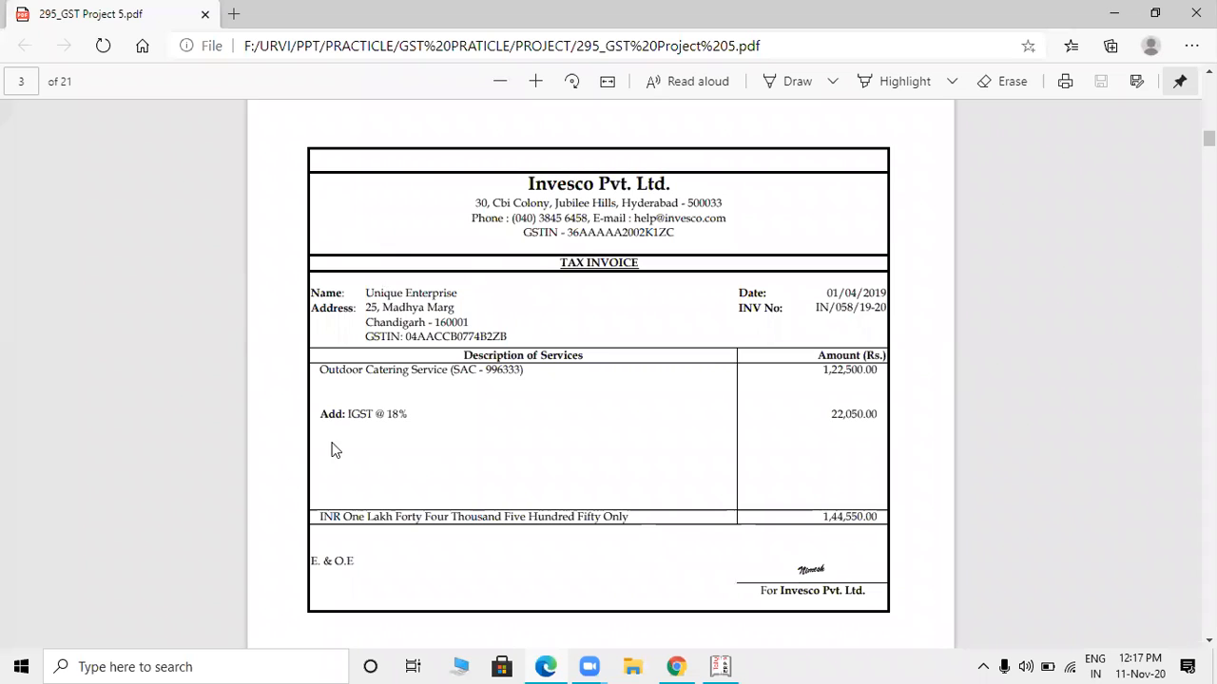
pyautogui.hotkey('alt', 'Tab')
pyautogui.press('Return')
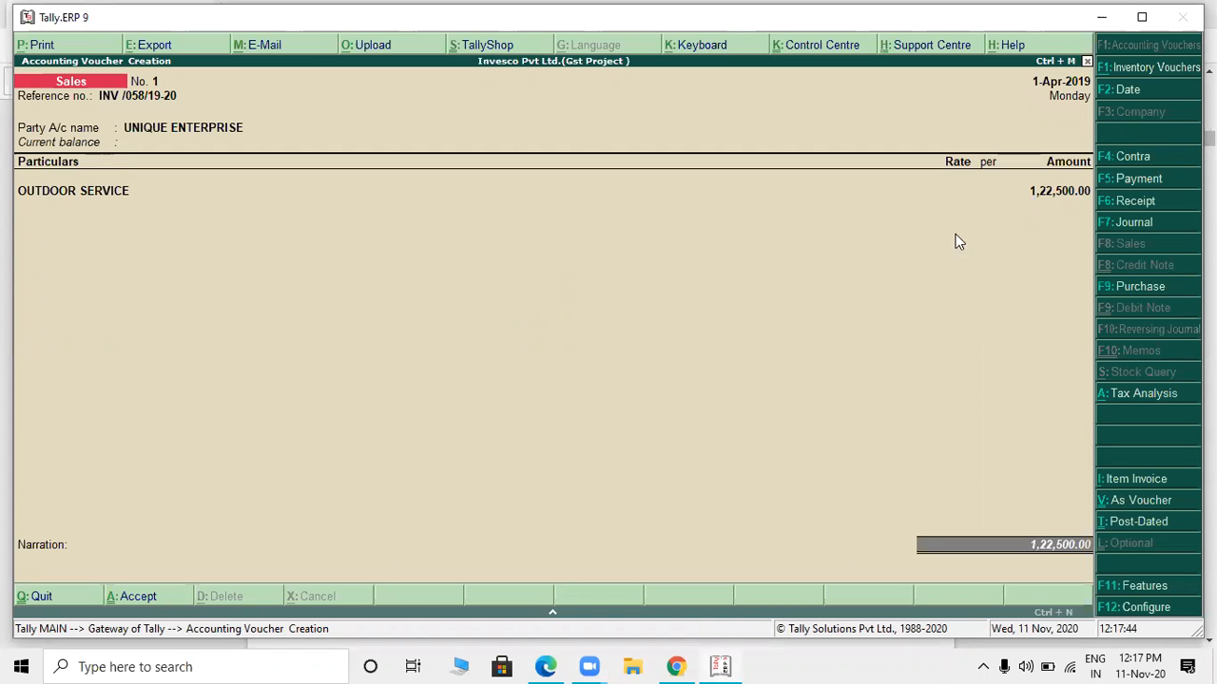
# - Start a new ledger named OUTPUT IGST from the line below OUTDOOR SERVICE in the voucher
pyautogui.press('BackSpace')
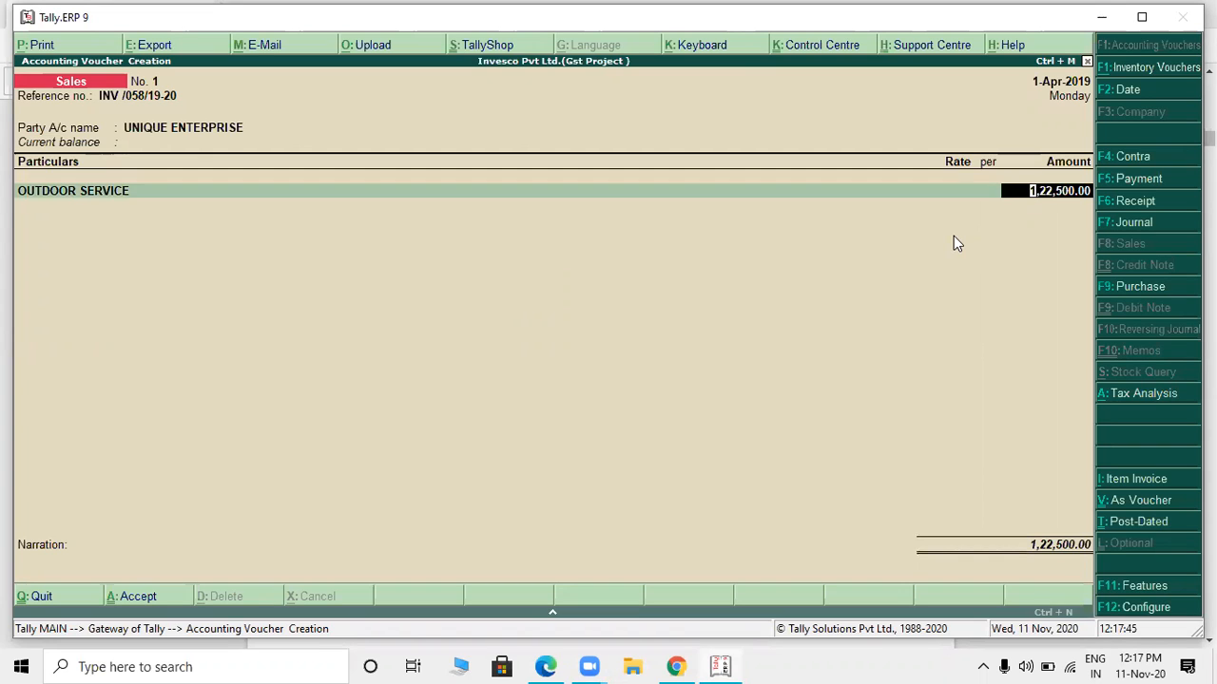
pyautogui.press('Return')
pyautogui.hotkey('alt', 'c')
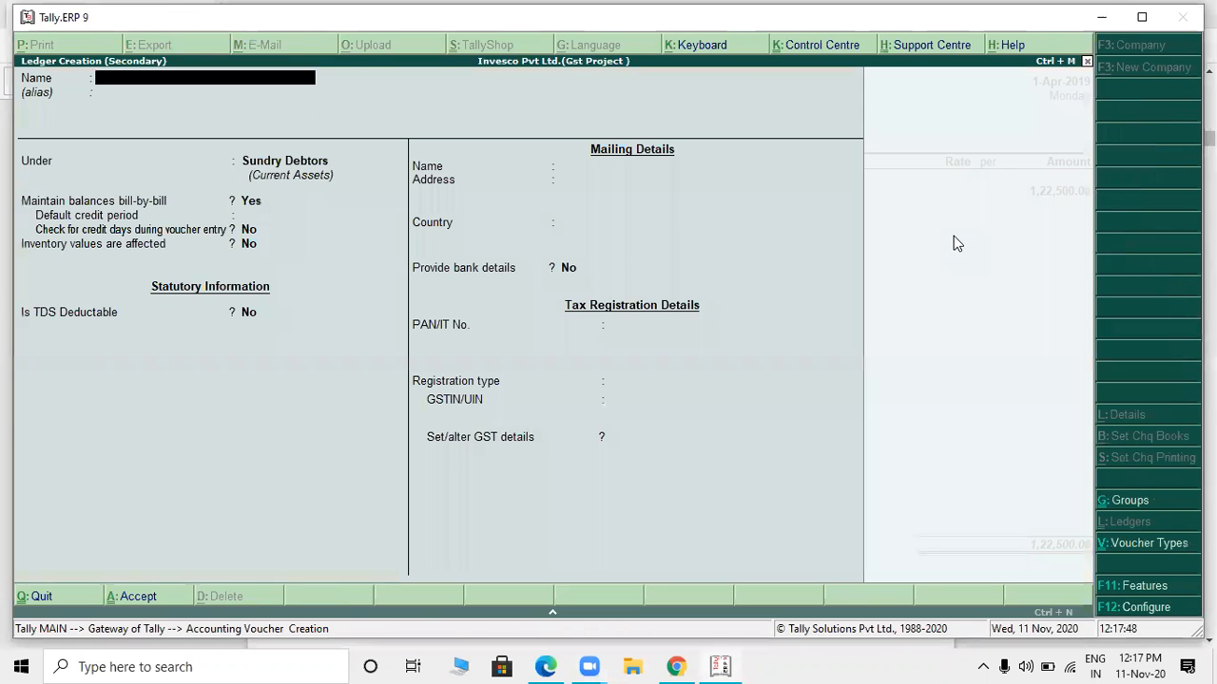
pyautogui.write('OUTPUT')
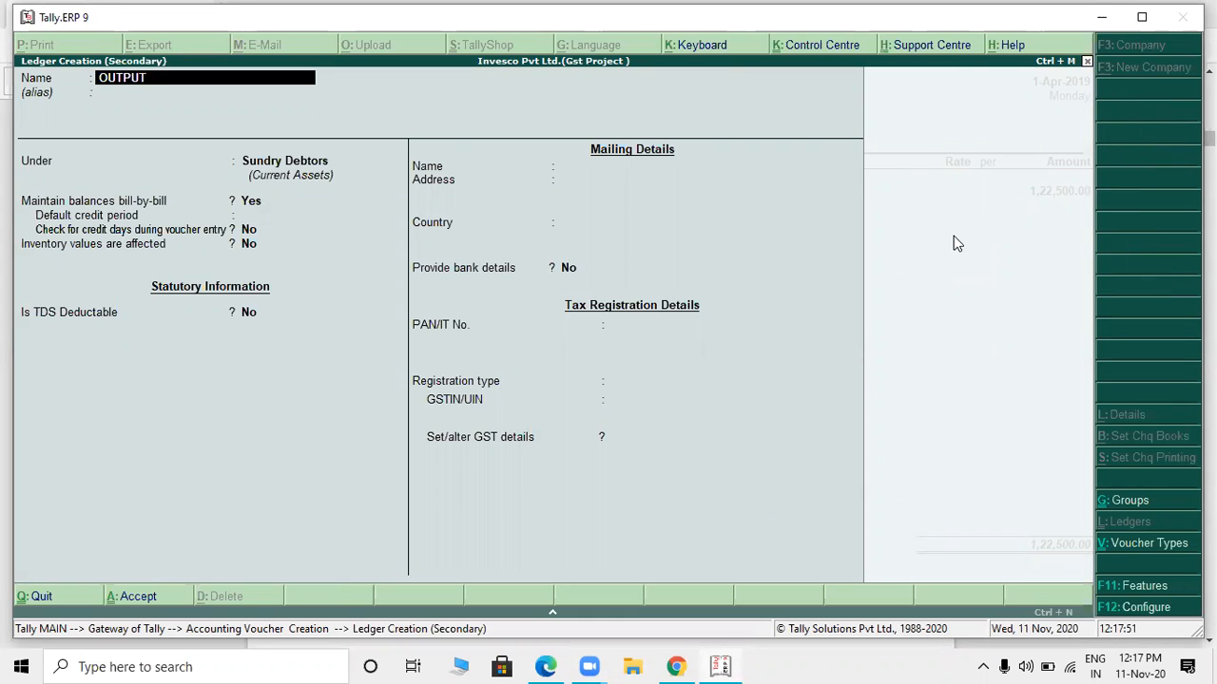
pyautogui.write(' IGST')
pyautogui.press('Return')
pyautogui.press('Return')
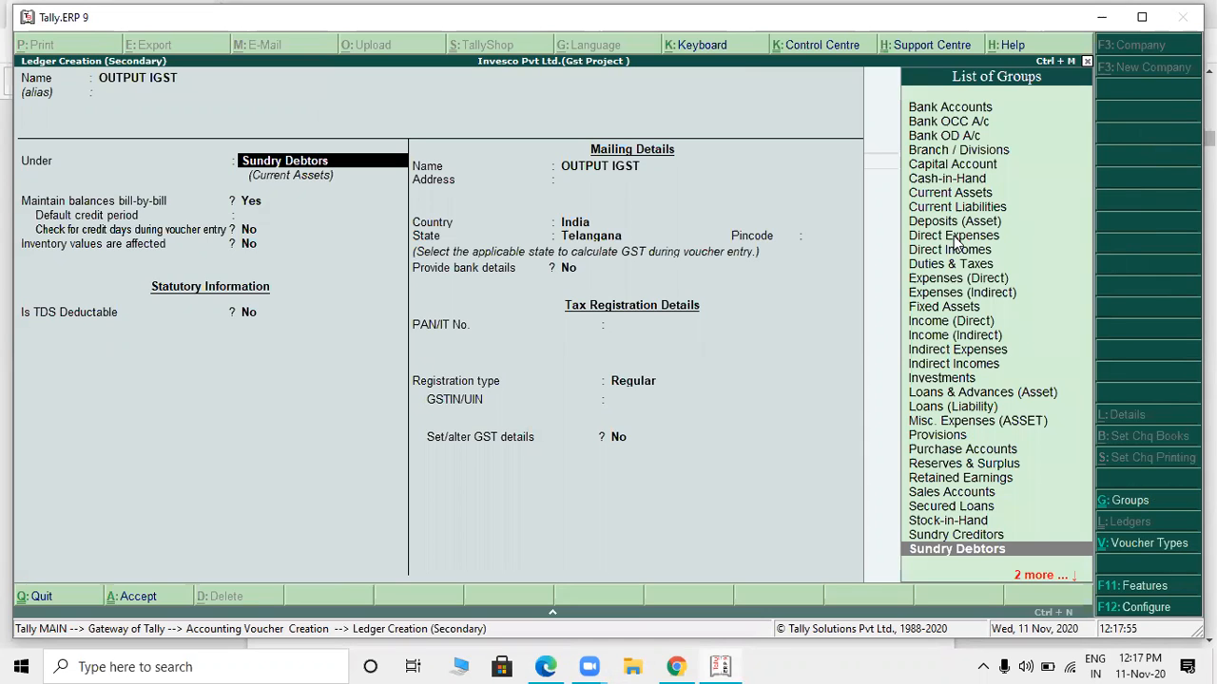
# - Place OUTPUT IGST under Duties & Taxes with duty type GST and tax type Integrated Tax, then save it into the voucher
pyautogui.write('du')
pyautogui.press('Return')
pyautogui.press('Up')
pyautogui.press('Return')
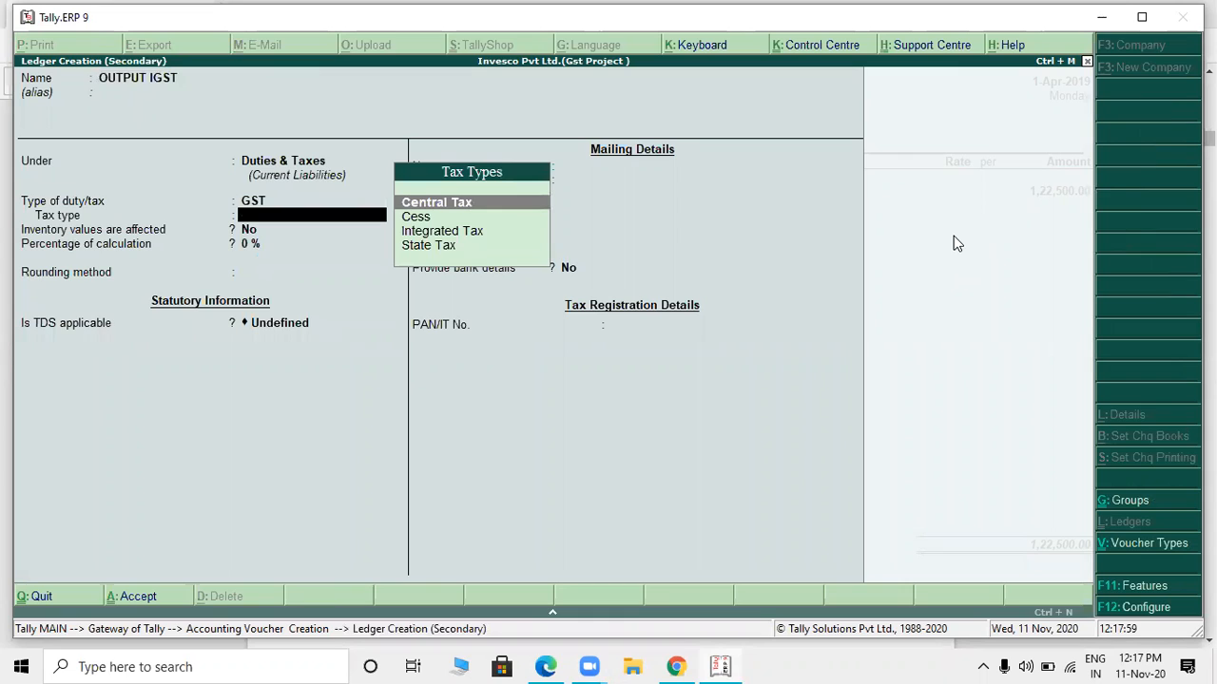
pyautogui.press('Down')
pyautogui.press('Down')
pyautogui.press('Return')
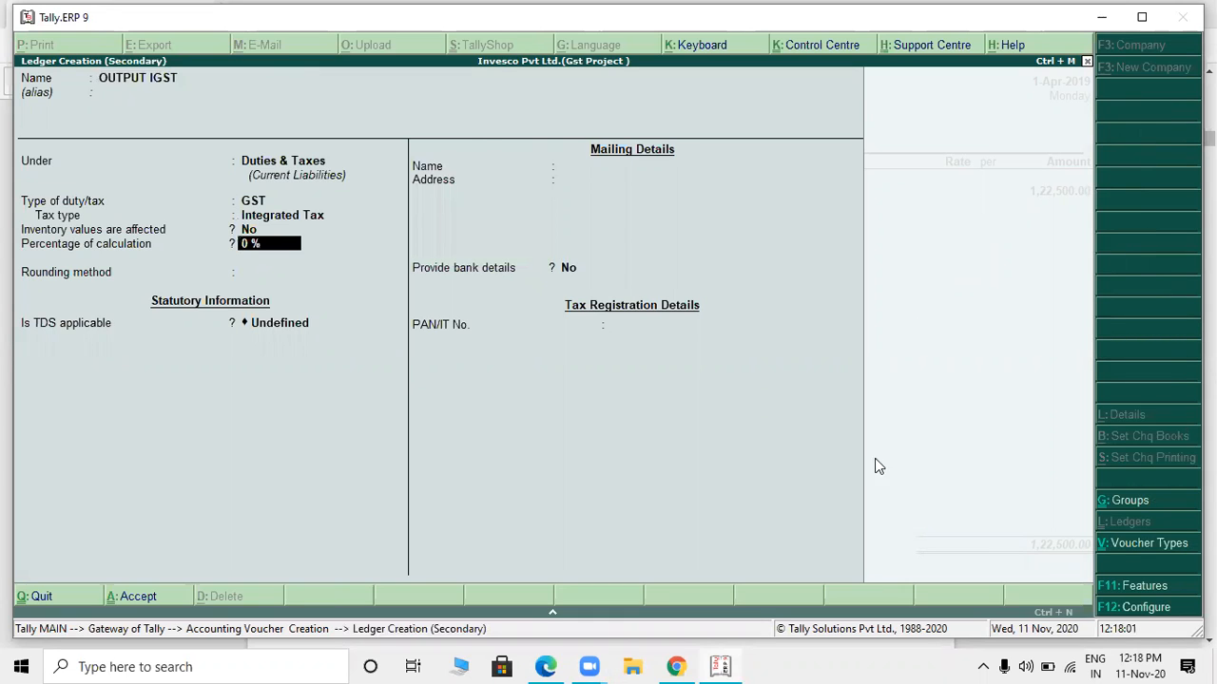
pyautogui.press('Return')
pyautogui.press('Return')
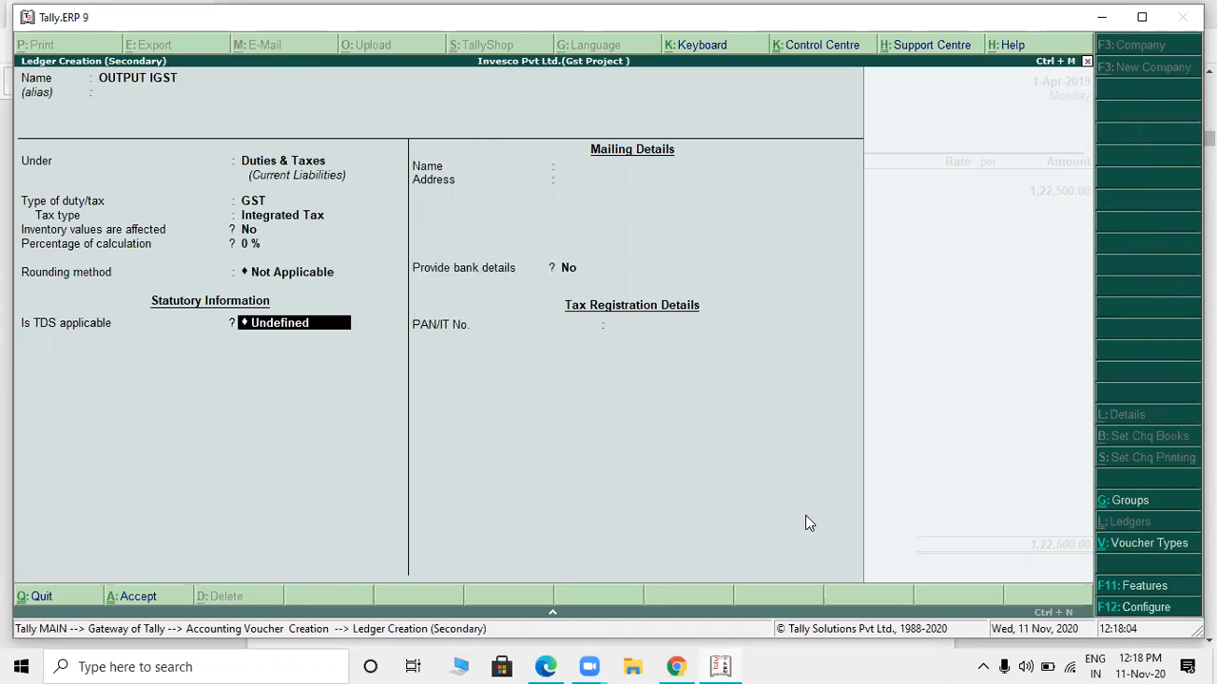
pyautogui.hotkey('ctrl', 'a')
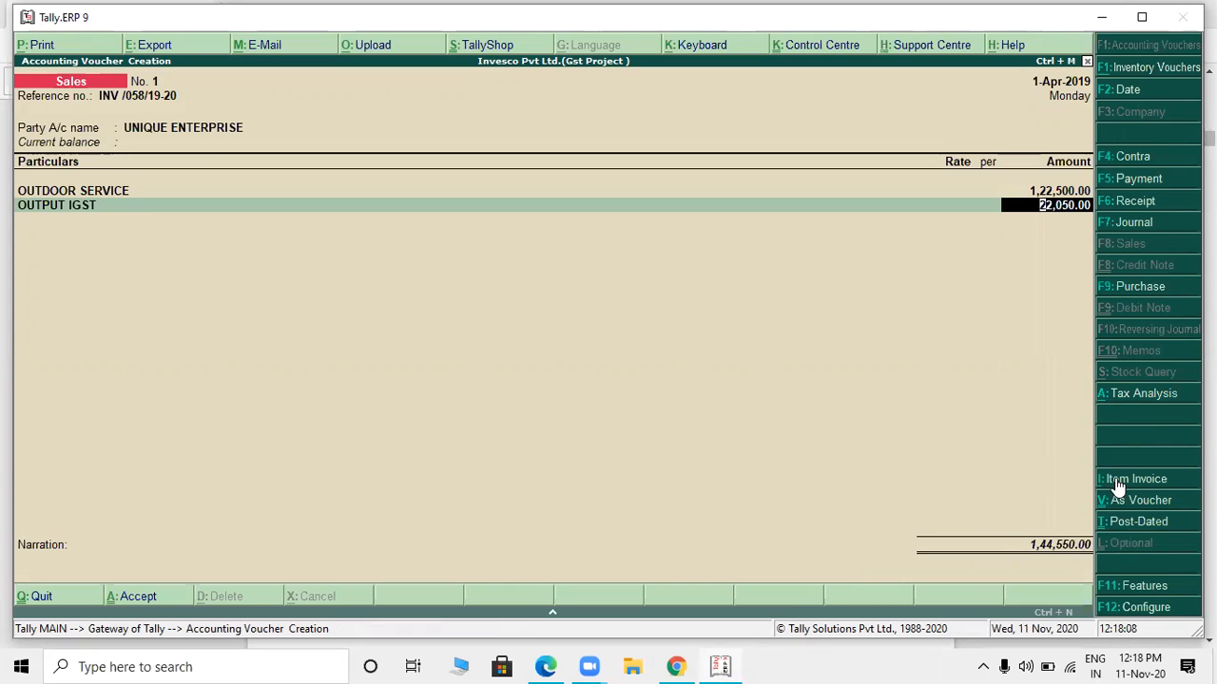
# - Check the voucher's IGST and total against the PDF invoice, then save the Unique Enterprise sales voucher
pyautogui.hotkey('alt', 'Tab')
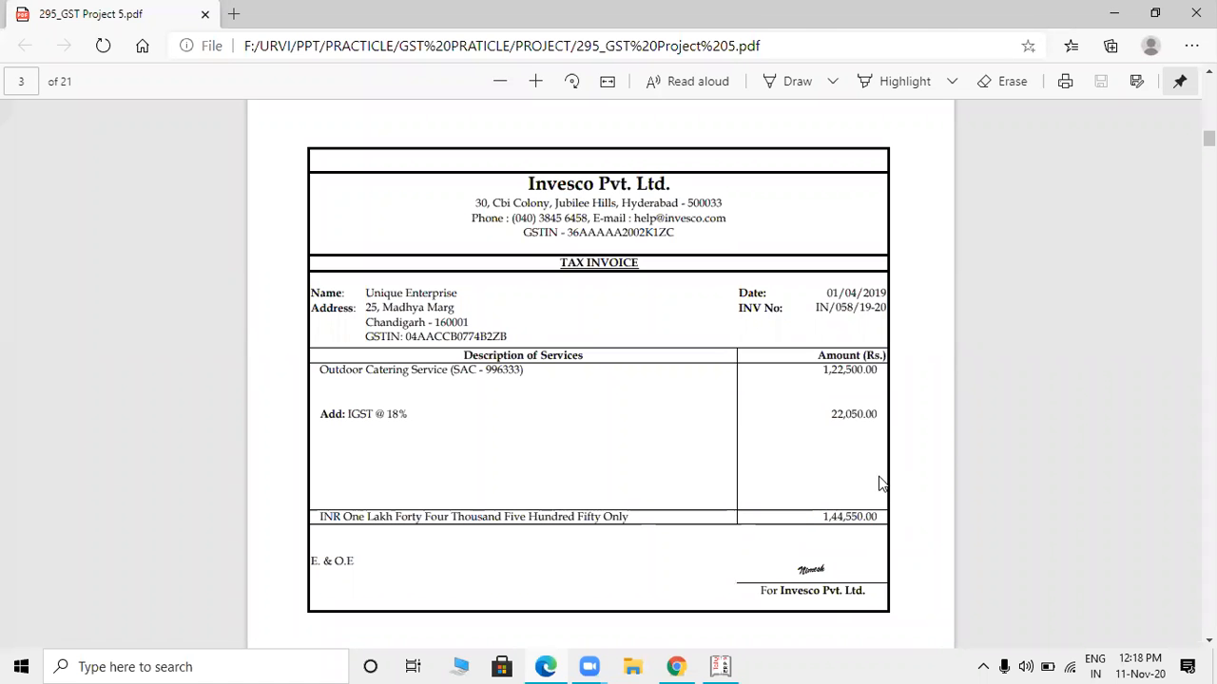
pyautogui.hotkey('alt', 'Tab')
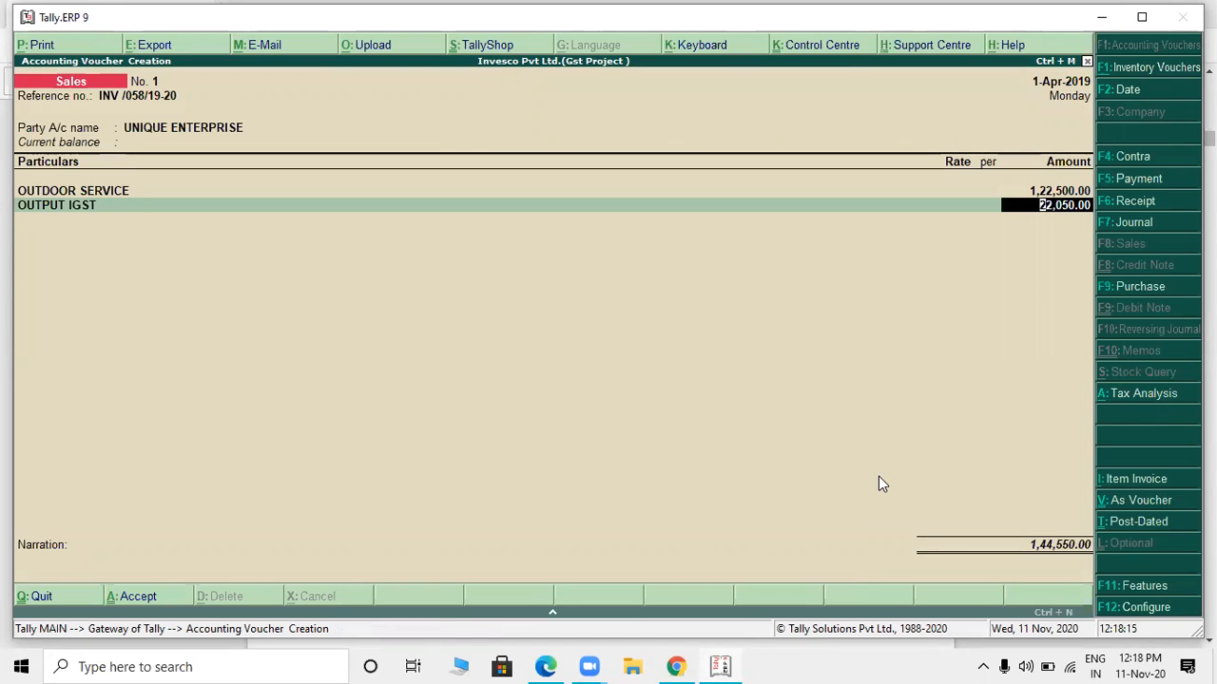
pyautogui.hotkey('ctrl', 'a')
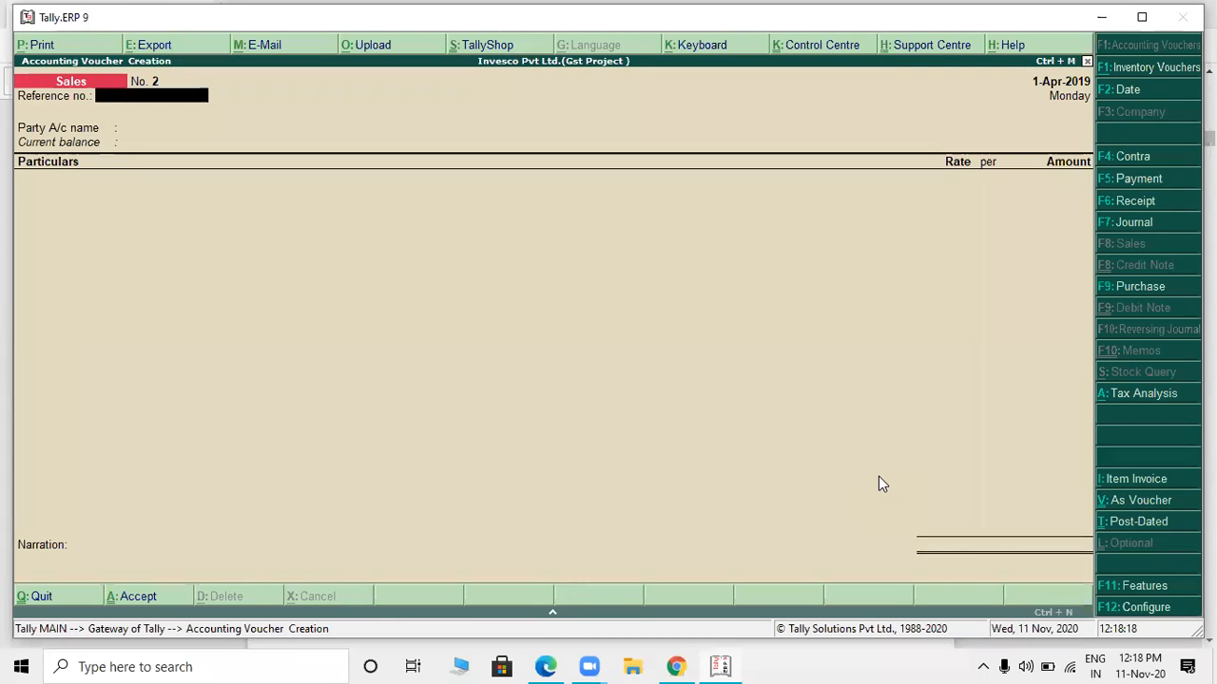
# - Switch to the project PDF and move on to the Dutta & Dutta legal charges bill on page 4
pyautogui.hotkey('alt', 'Tab')
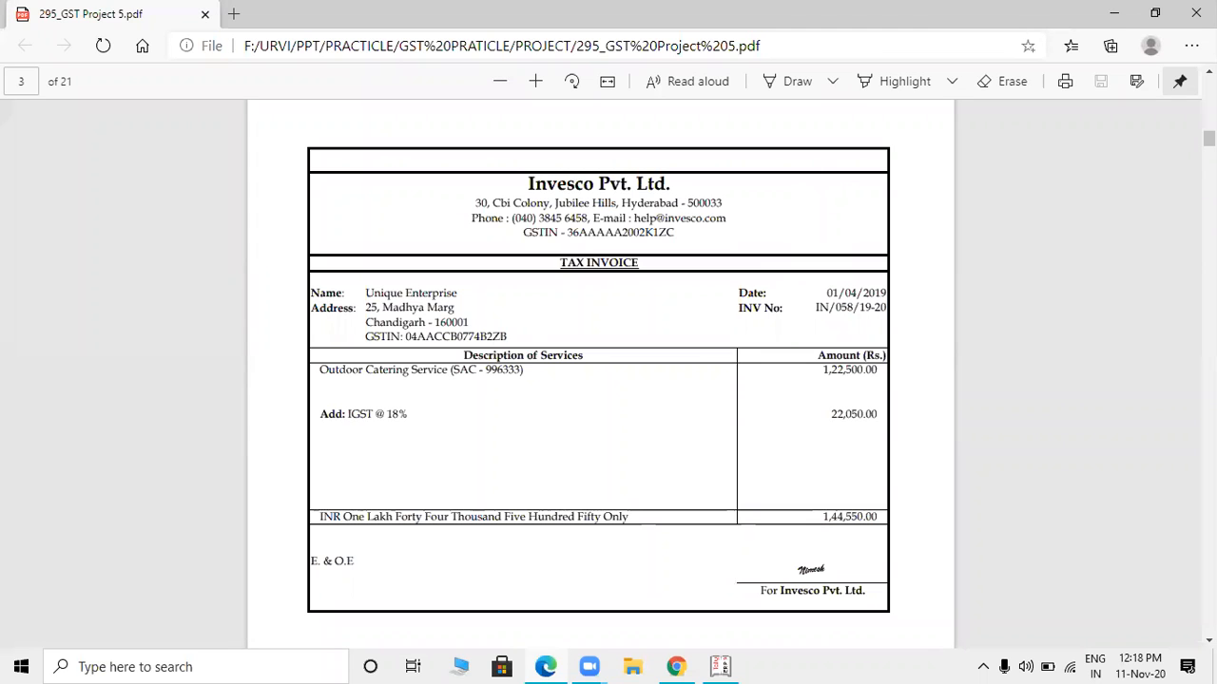
pyautogui.scroll(-1, 608, 370)
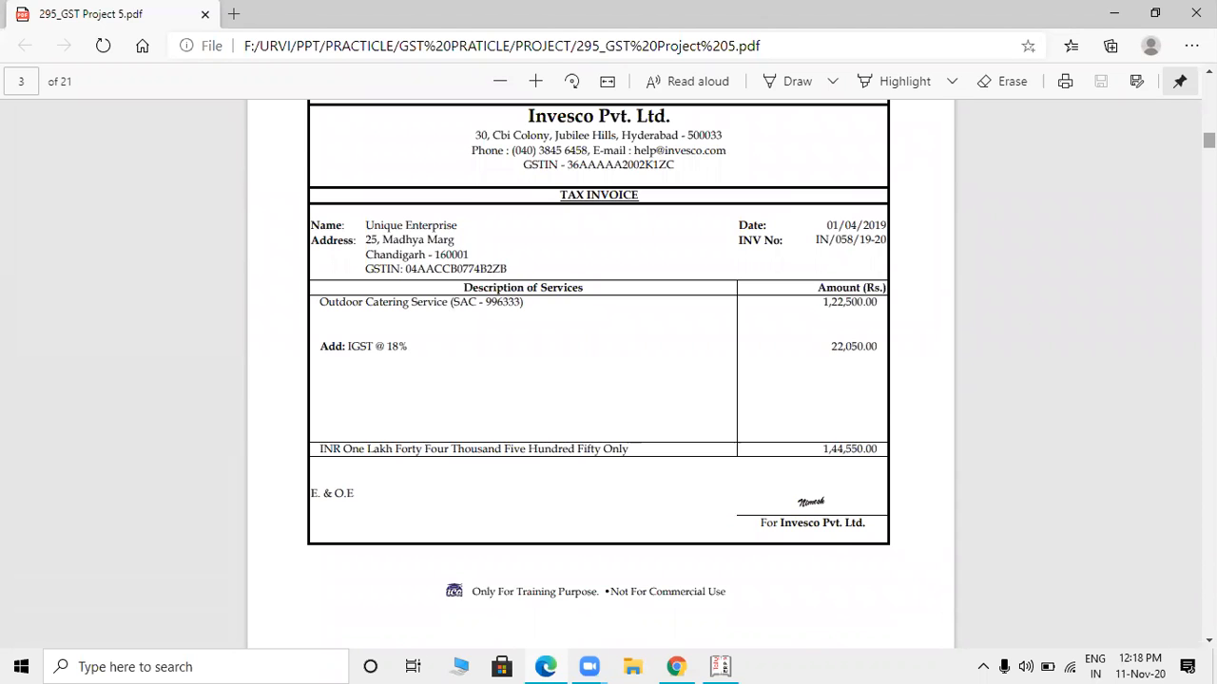
pyautogui.scroll(-3, 608, 371)
pyautogui.scroll(-8, 609, 370)
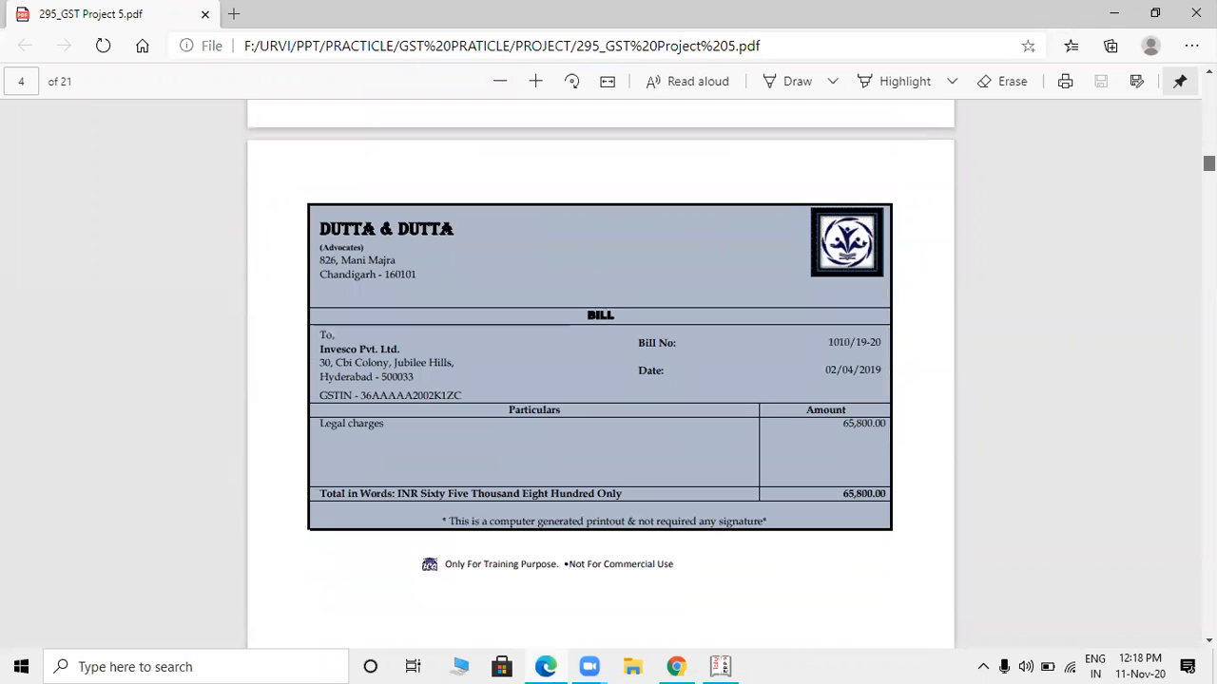
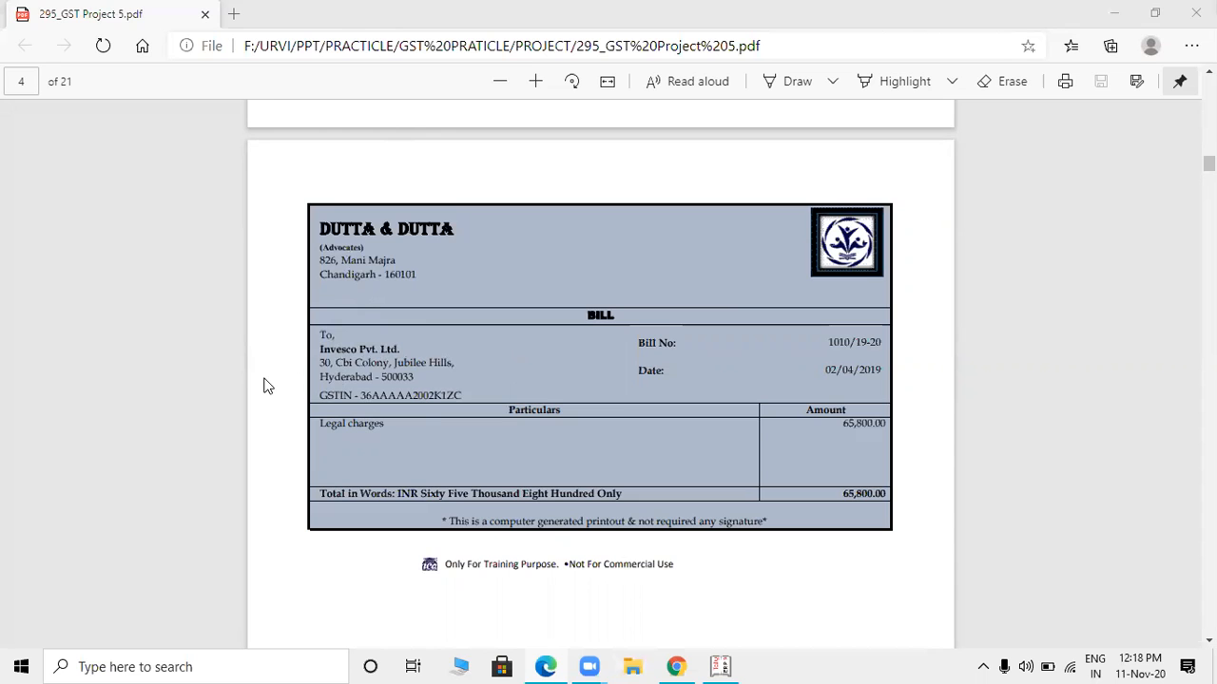
# - Switch to Tally.ERP 9 to start a purchase voucher, then check the bill number and legal charges line in the PDF bill
pyautogui.hotkey('alt', 'Tab')
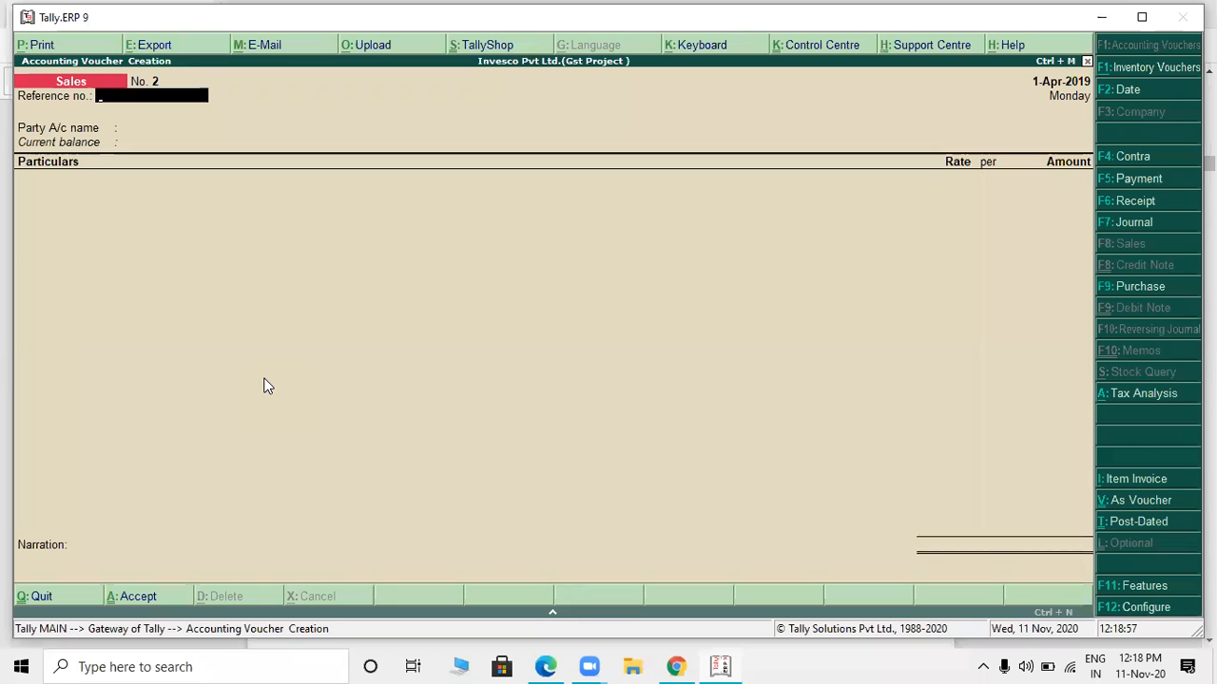
pyautogui.click(1133, 291)
pyautogui.hotkey('alt', 'Tab')
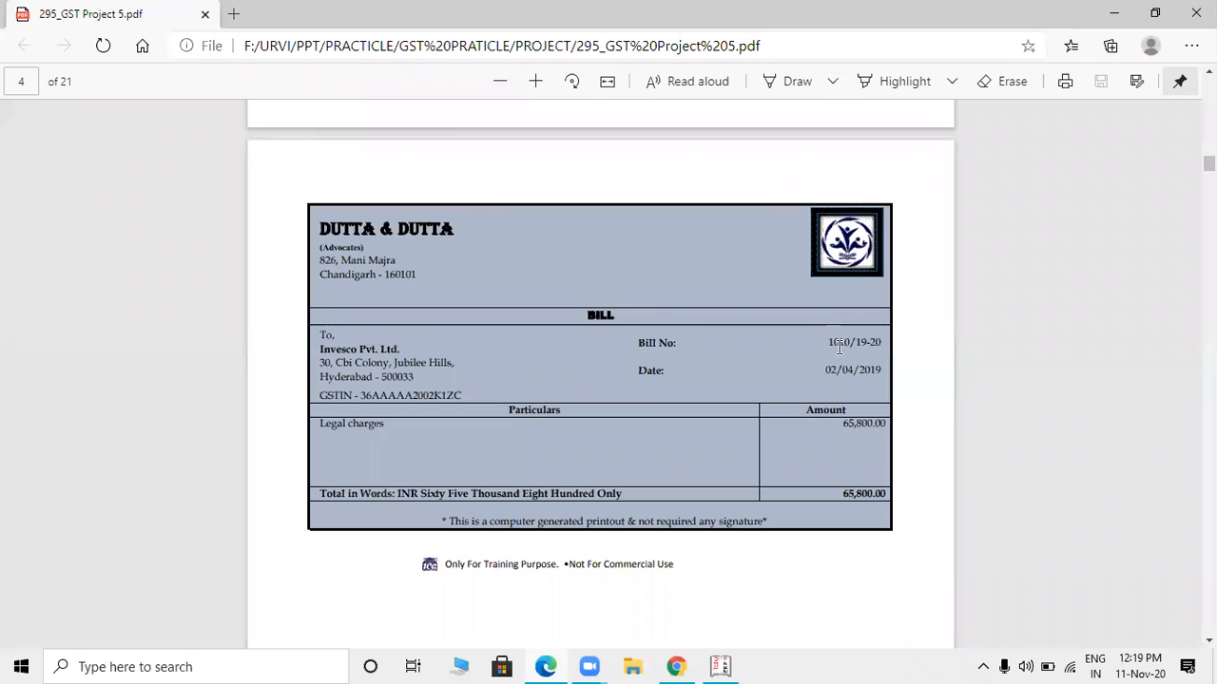
pyautogui.moveTo(828, 342); pyautogui.dragTo(882, 344)
pyautogui.moveTo(320, 424); pyautogui.dragTo(387, 421)
pyautogui.click(243, 428)
# - Return to the purchase voucher in Tally.ERP 9 and enter supplier invoice number 1010/19-20
pyautogui.hotkey('alt', 'Tab')
pyautogui.hotkey('alt', 'Tab')
pyautogui.hotkey('alt', 'Tab')
pyautogui.write('1010/')
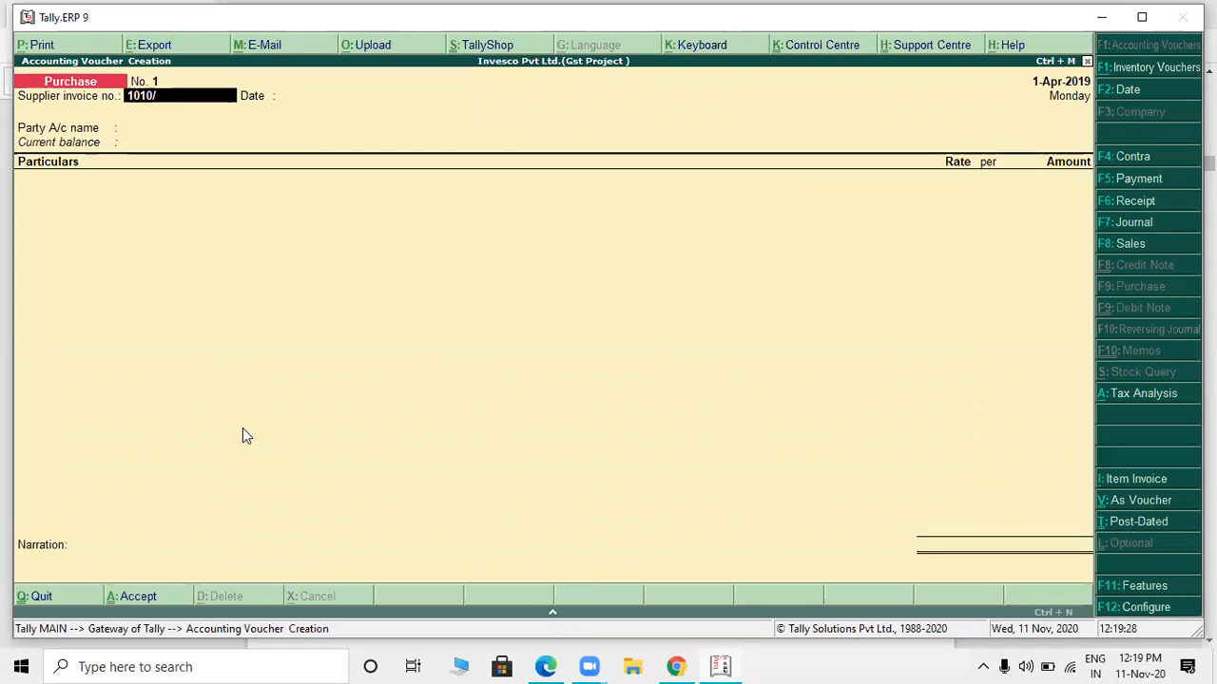
pyautogui.write('19-20')
pyautogui.press('Return')
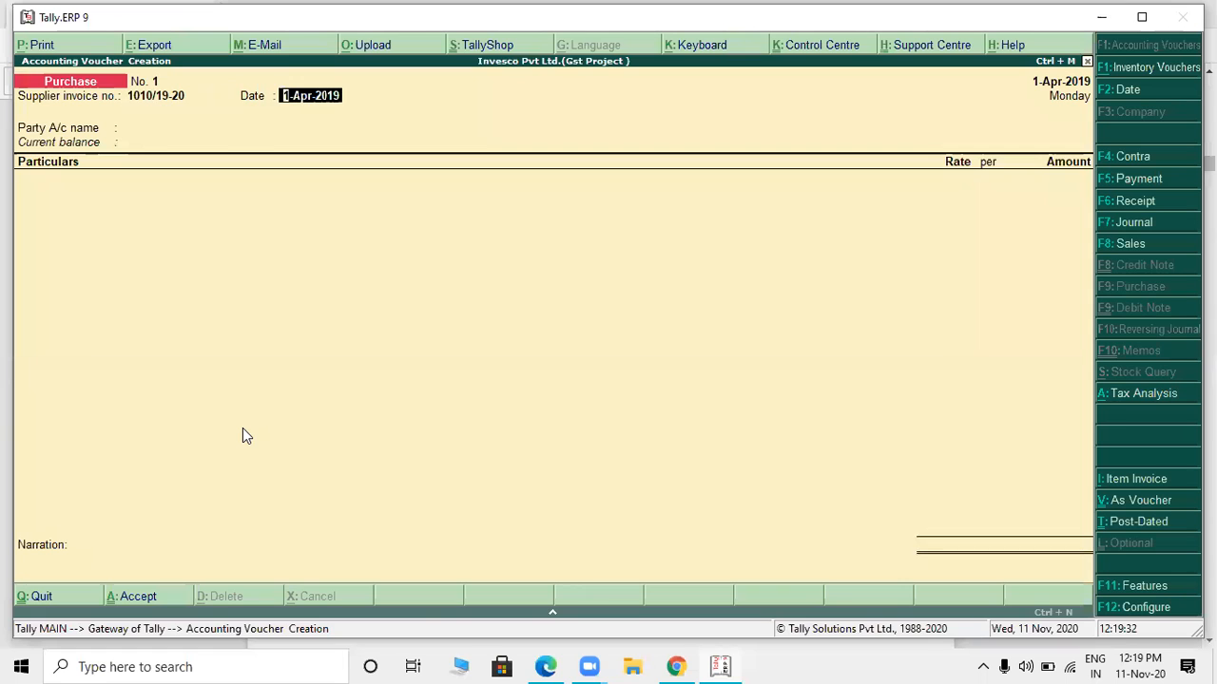
# - Check the bill's date in the PDF, then set the purchase voucher date to 2-Apr-2019 and move on to the party account
pyautogui.hotkey('alt', 'Tab')
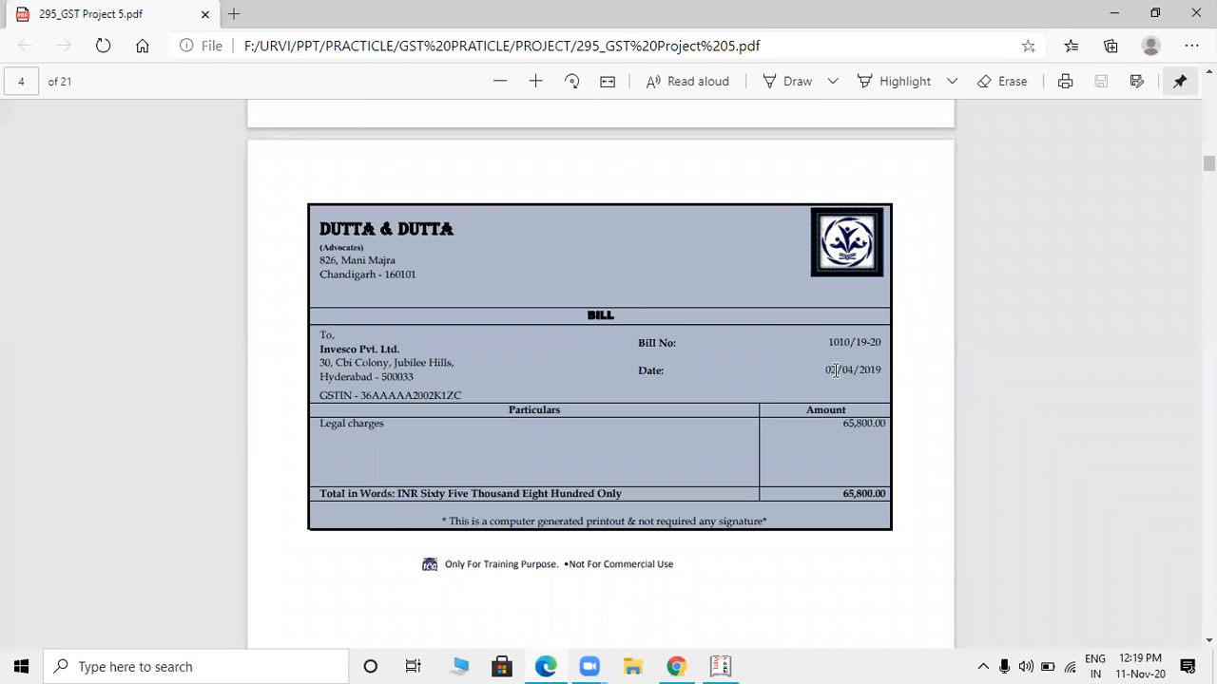
pyautogui.hotkey('alt', 'Tab')
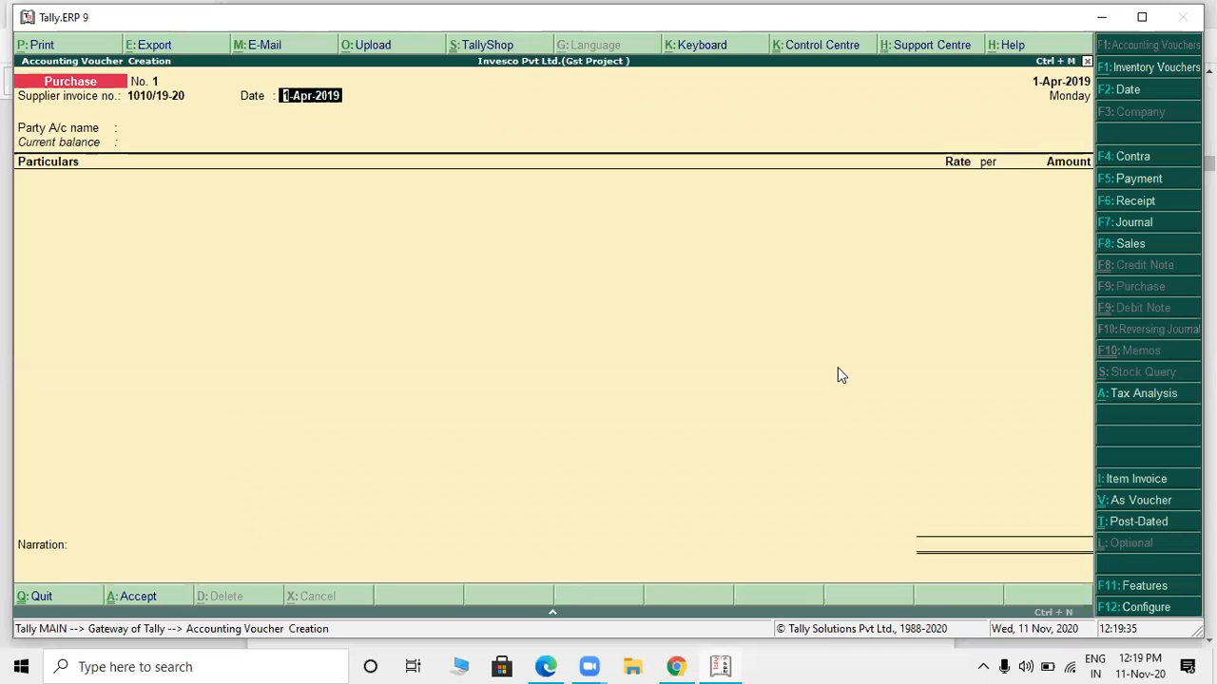
pyautogui.click(1111, 93)
pyautogui.write('2')
pyautogui.press('Return')
pyautogui.press('Return')
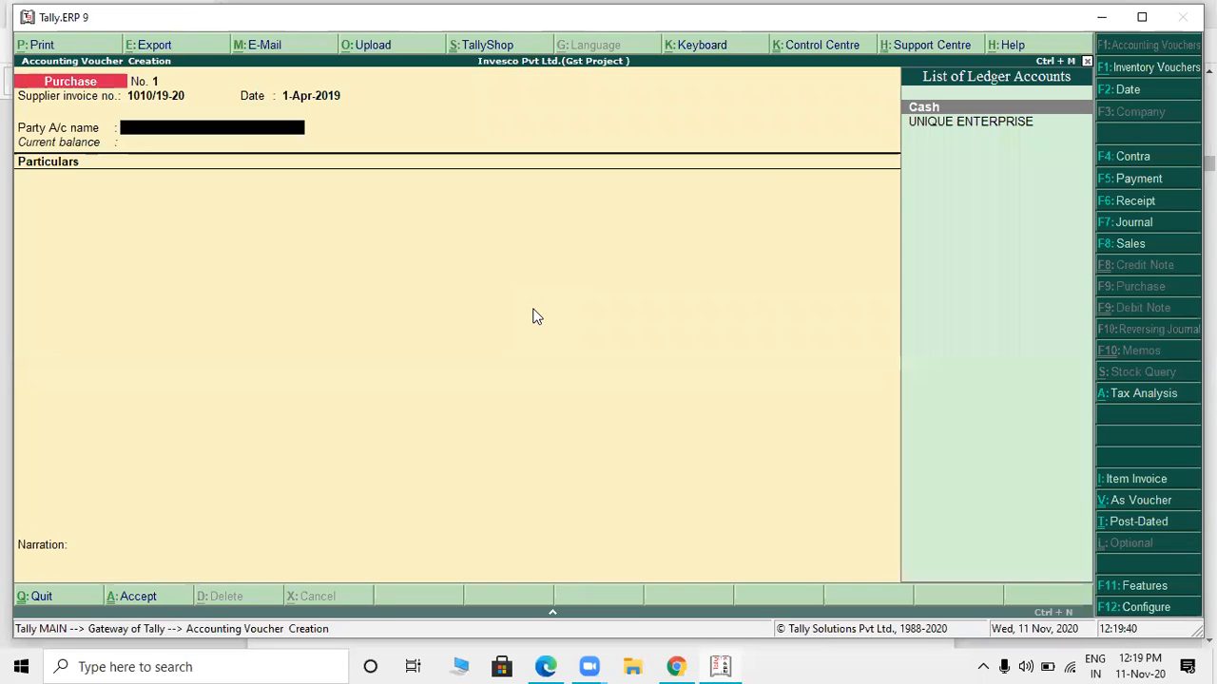
# - Check the supplier's name in the PDF, then start a new party ledger named DUTTA & DUTTA under Sundry Creditors
pyautogui.hotkey('alt', 'Tab')
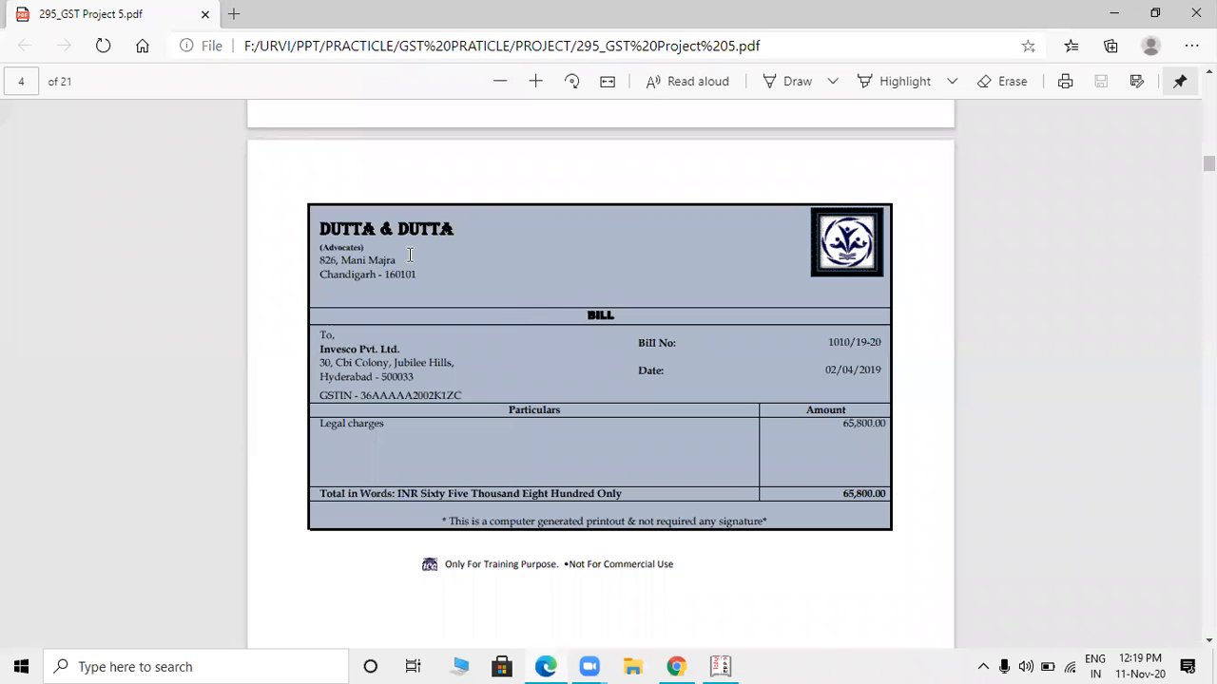
pyautogui.hotkey('alt', 'Tab')
pyautogui.hotkey('alt', 'c')
pyautogui.write('DUTTA')
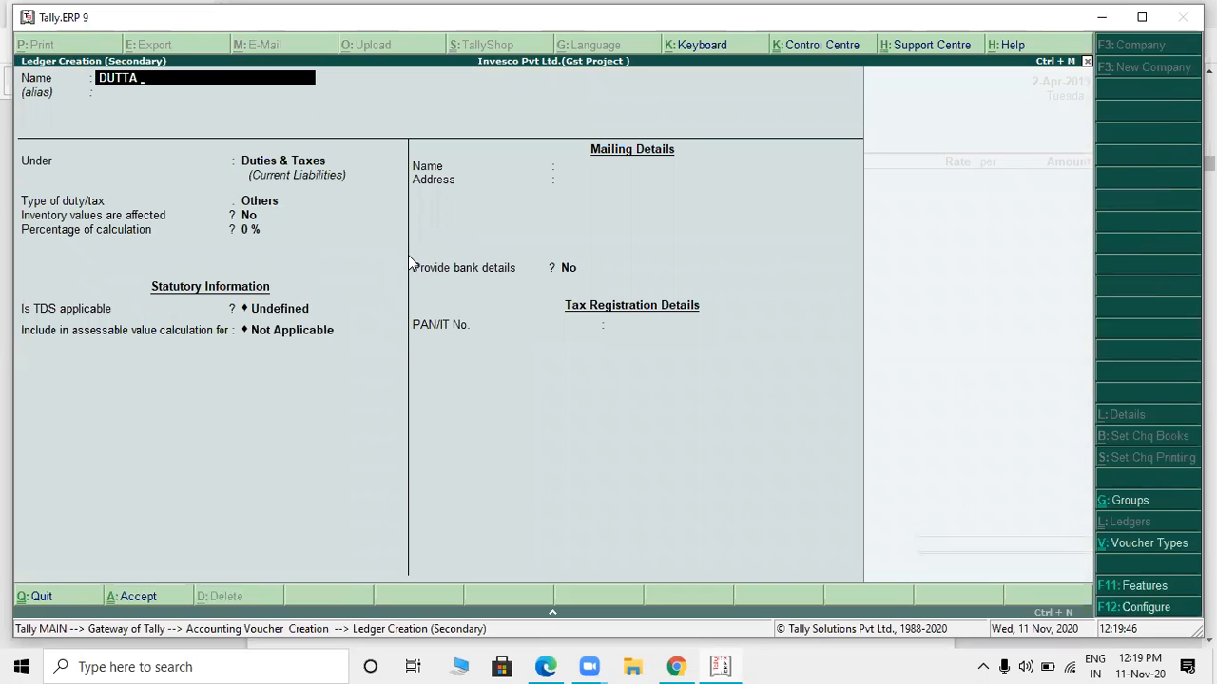
pyautogui.write(' & DUTTA')
pyautogui.press('Return')
pyautogui.press('Return')
pyautogui.write('CRE')
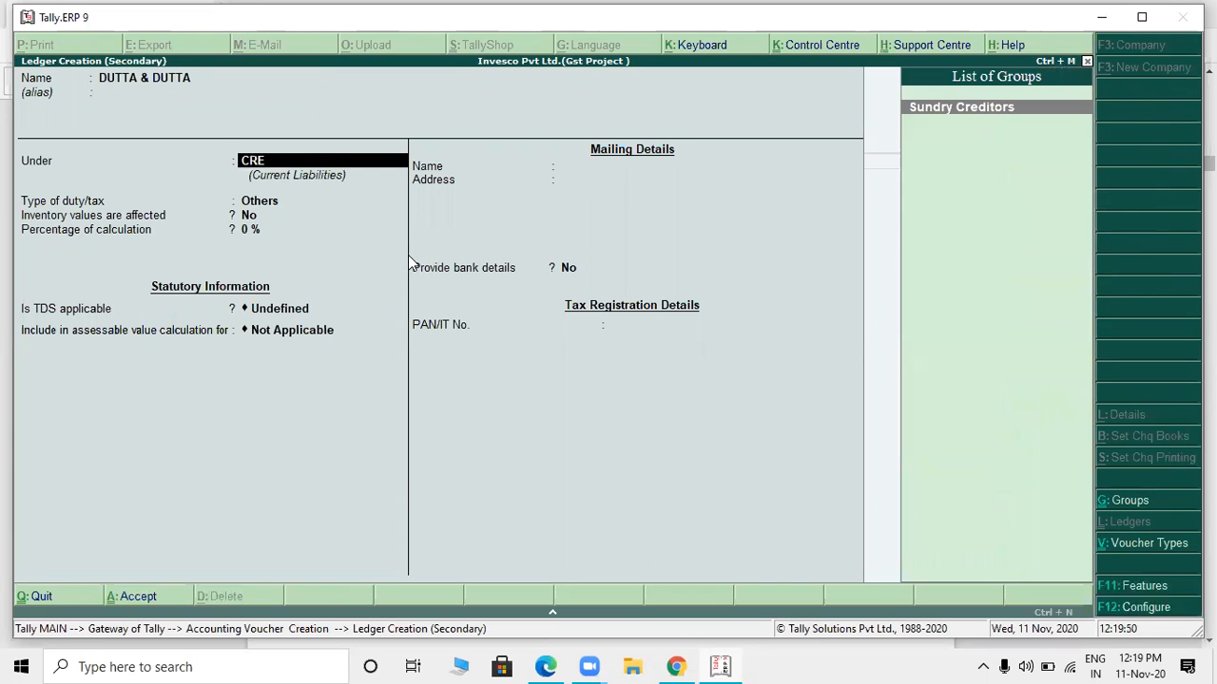
# - Make TDS deductable for DUTTA & DUTTA, with deductee type Company - Resident and TDS deducted in the same voucher
pyautogui.press('Return')
pyautogui.press('Return')
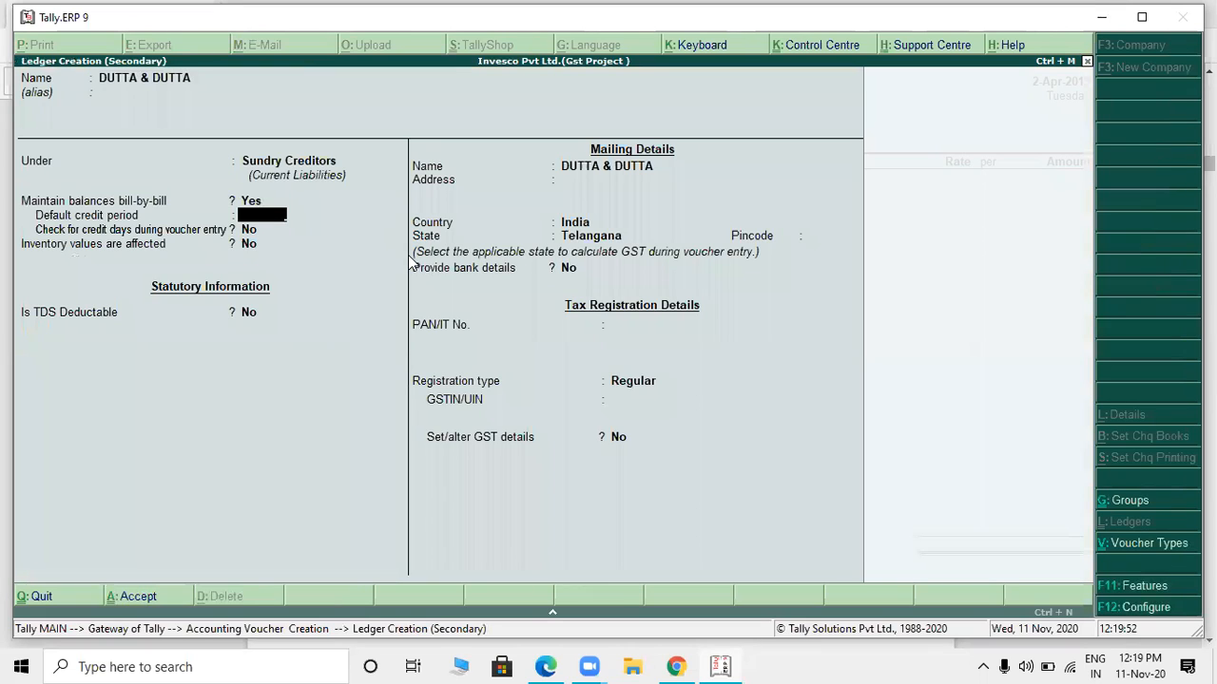
pyautogui.press('Return')
pyautogui.press('Return')
pyautogui.press('Return')
pyautogui.write('ye')
pyautogui.press('Return')
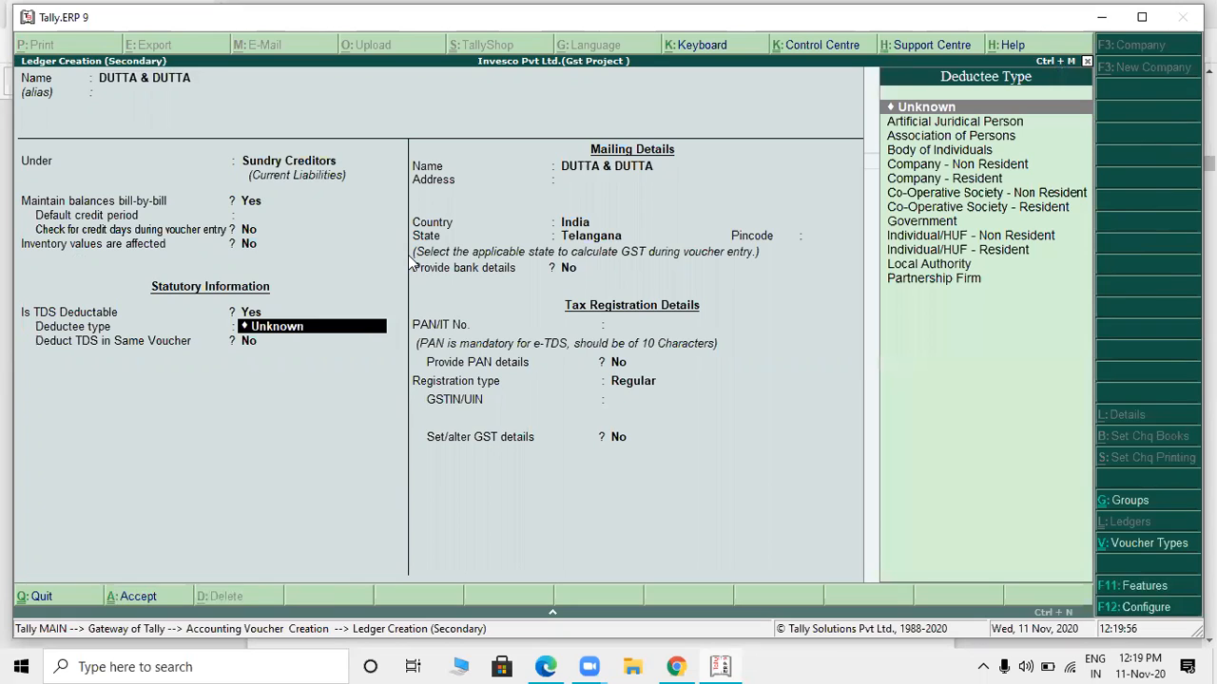
pyautogui.press('Down')
pyautogui.press('Down')
pyautogui.press('Down')
pyautogui.press('Down')
pyautogui.press('Down')
pyautogui.press('Down')
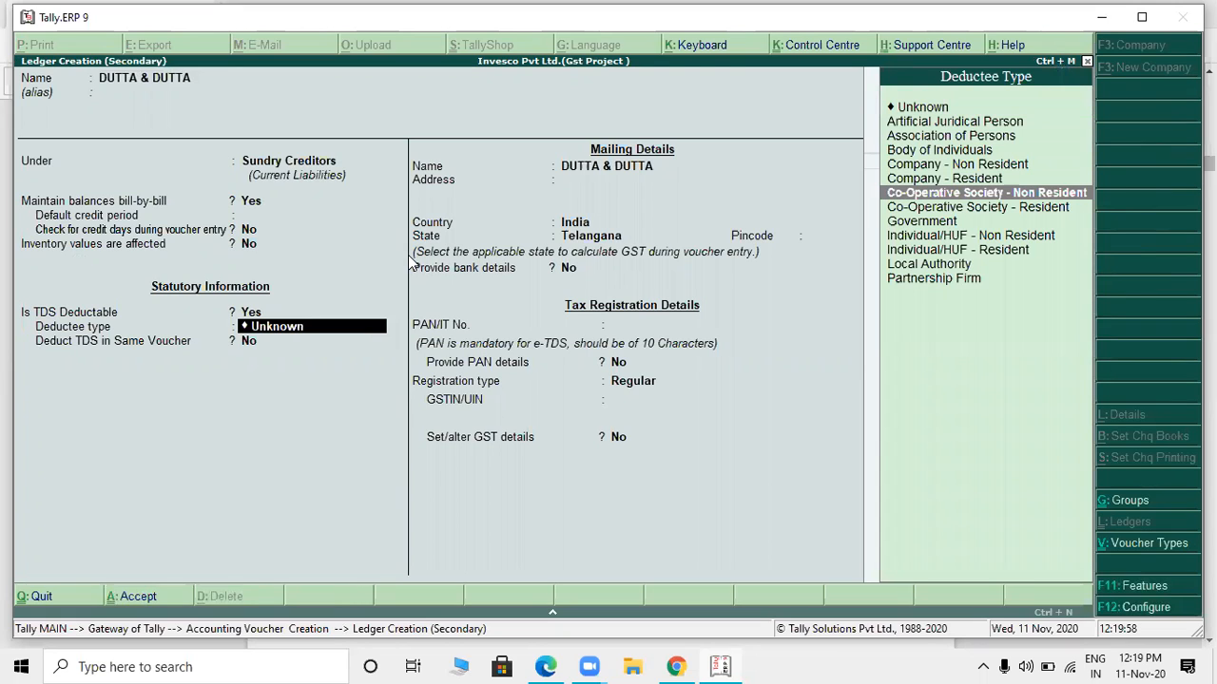
pyautogui.press('Up')
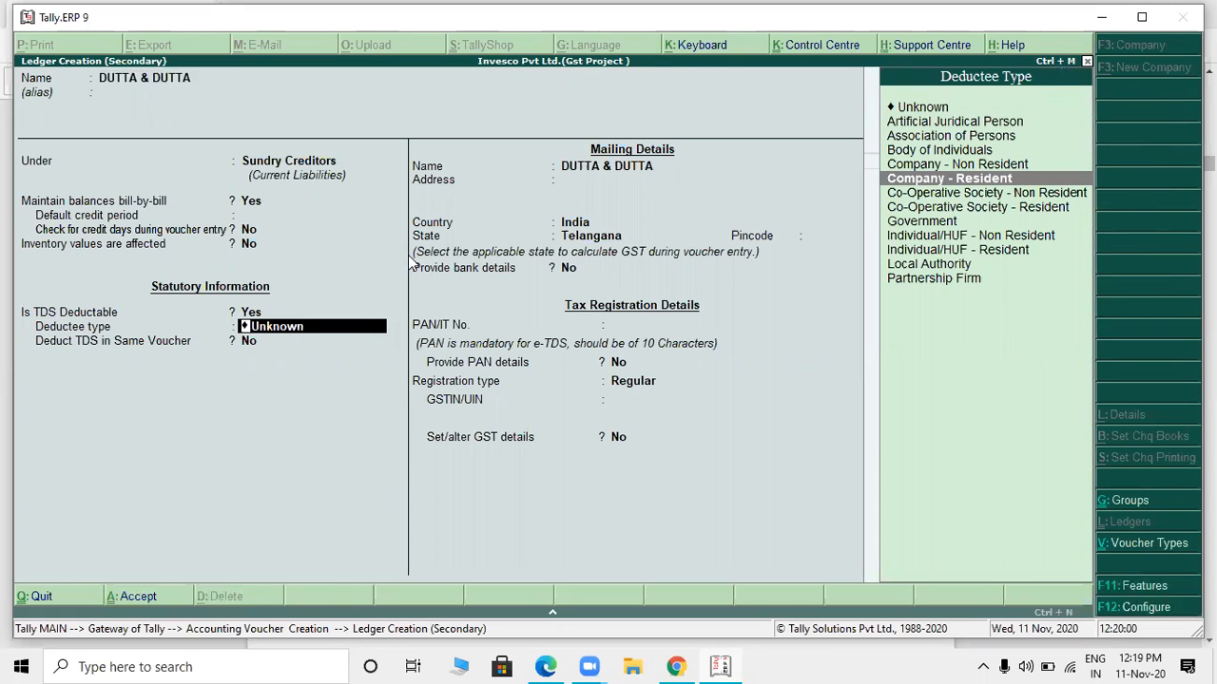
pyautogui.press('Return')
pyautogui.write('y')
pyautogui.press('Return')
pyautogui.press('Return')
pyautogui.press('Return')
pyautogui.press('Return')
pyautogui.press('Return')
pyautogui.press('Return')
# - Check the bill for registration details, set DUTTA & DUTTA's registration type to Unregistered, and save the ledger into the purchase voucher
pyautogui.hotkey('alt', 'Tab')
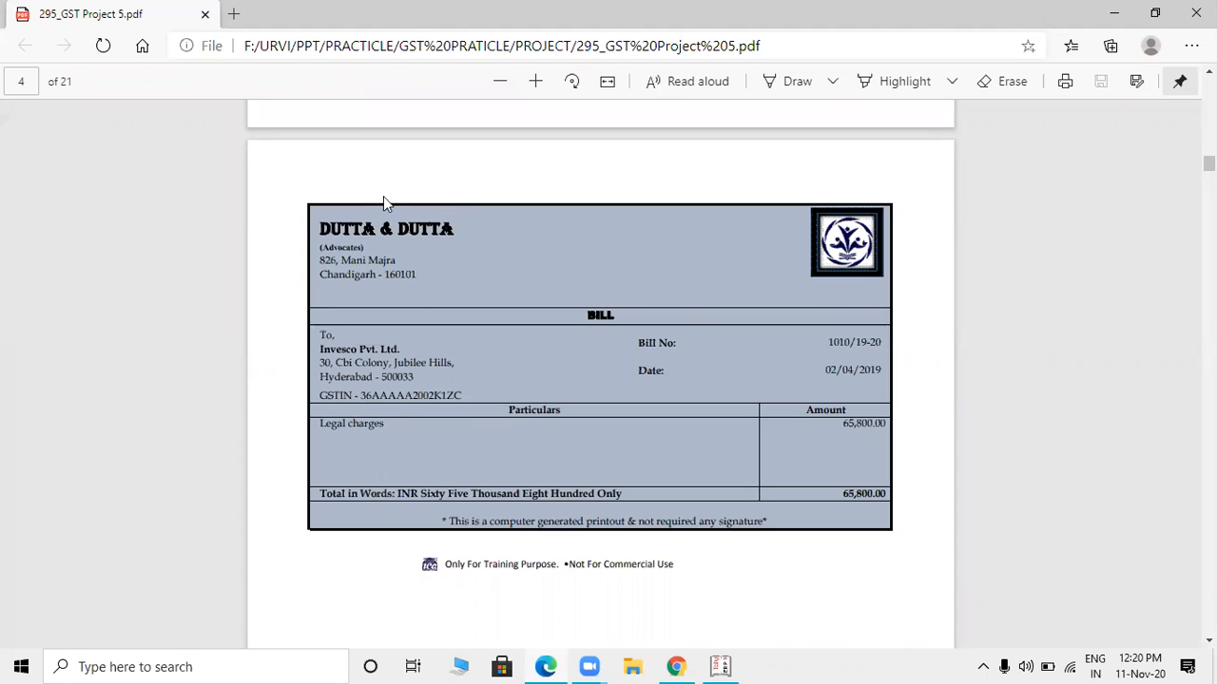
pyautogui.hotkey('alt', 'Tab')
pyautogui.press('Return')
pyautogui.press('Return')
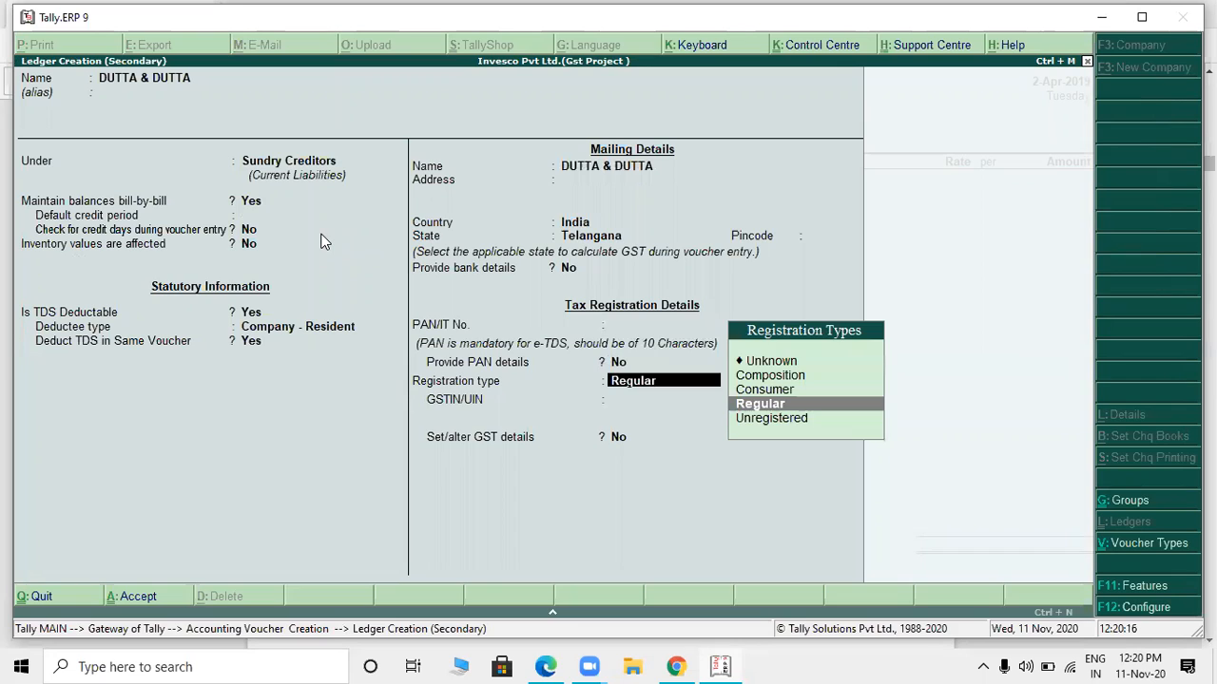
pyautogui.press('Return')
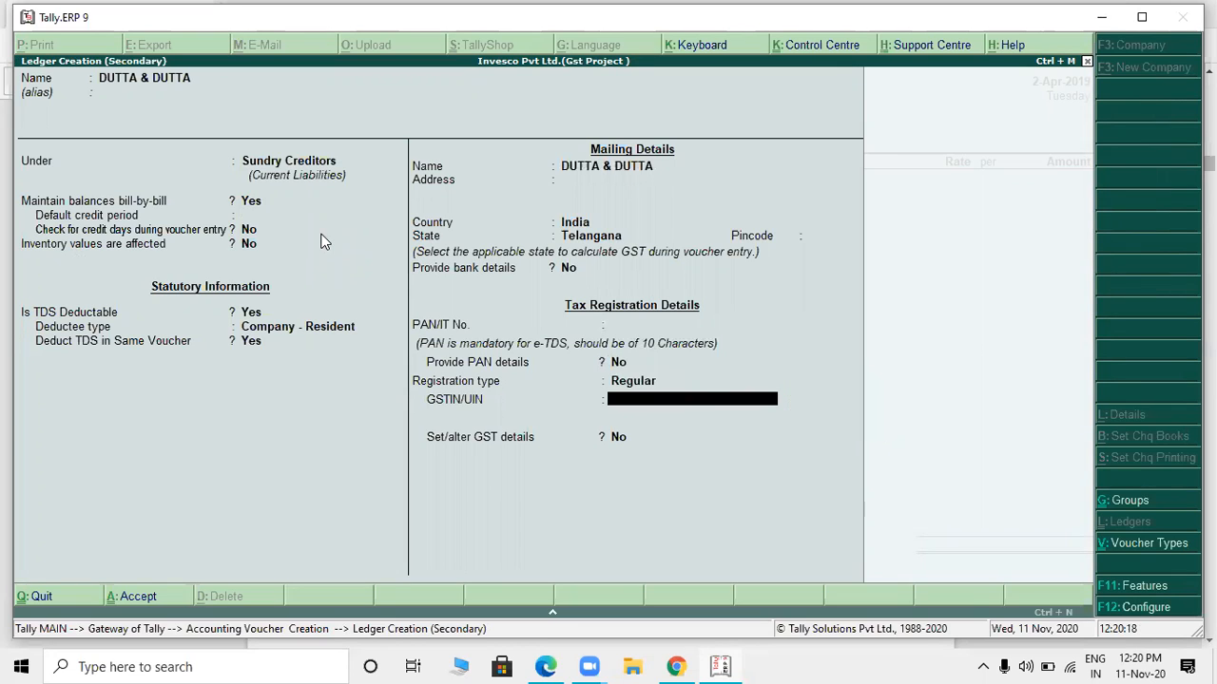
pyautogui.press('BackSpace')
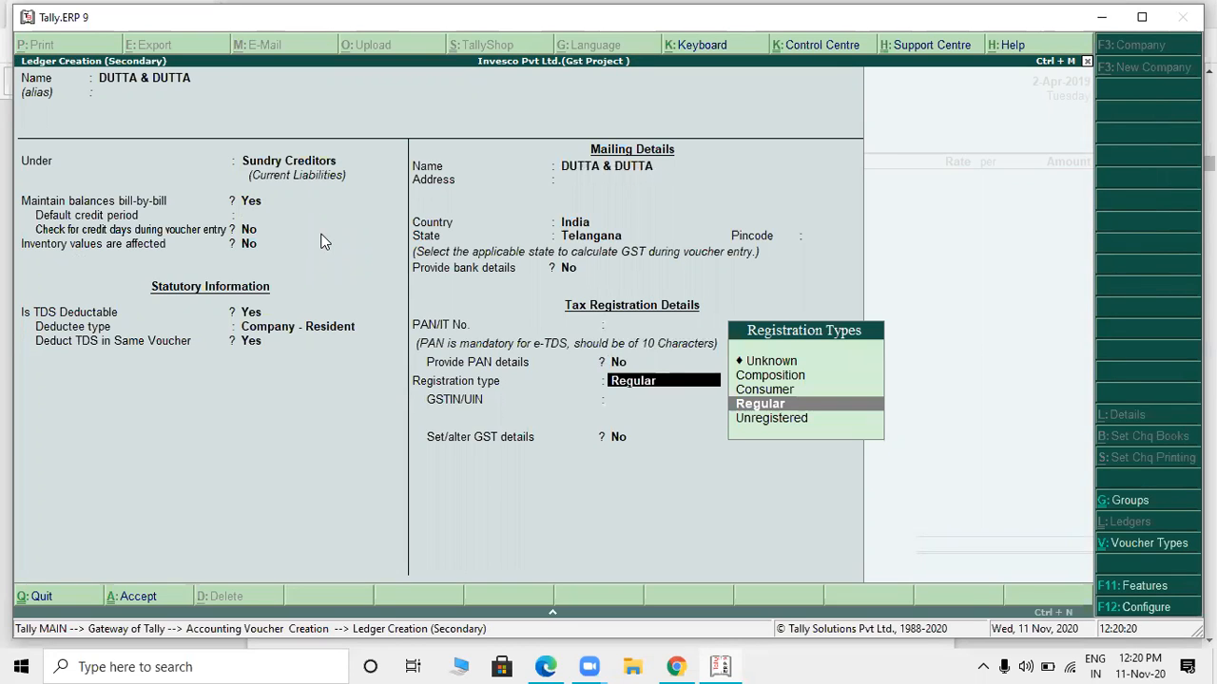
pyautogui.press('Down')
pyautogui.press('Return')
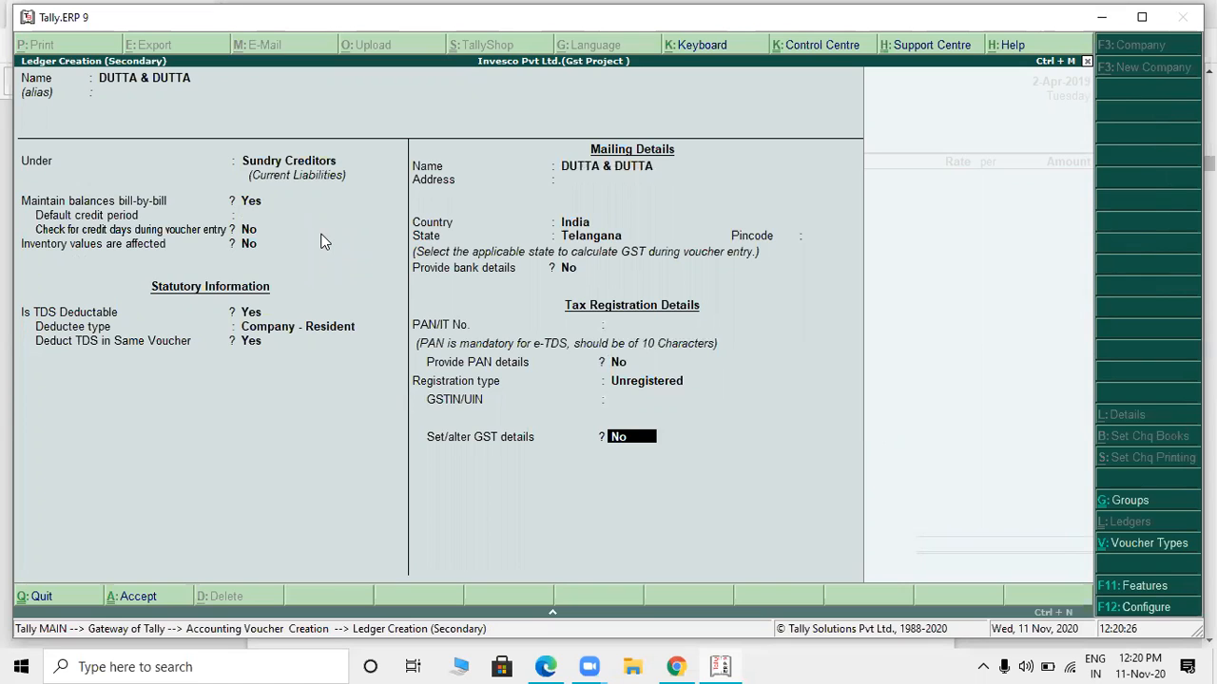
pyautogui.press('Return')
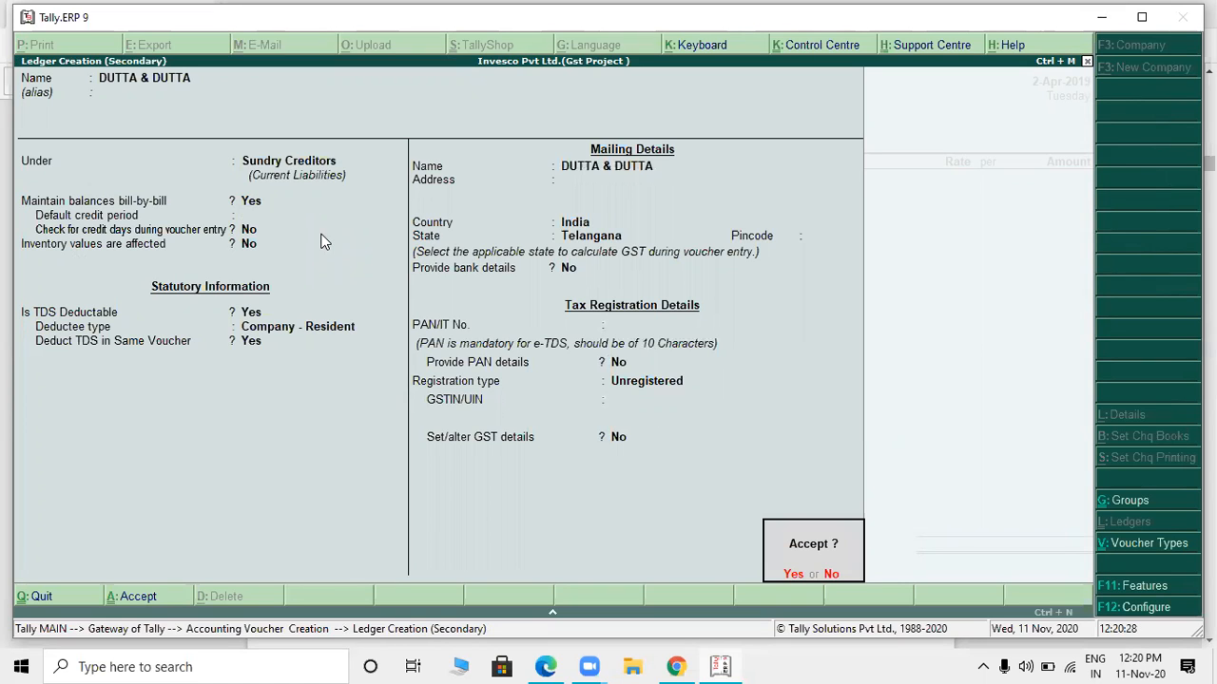
pyautogui.press('Return')
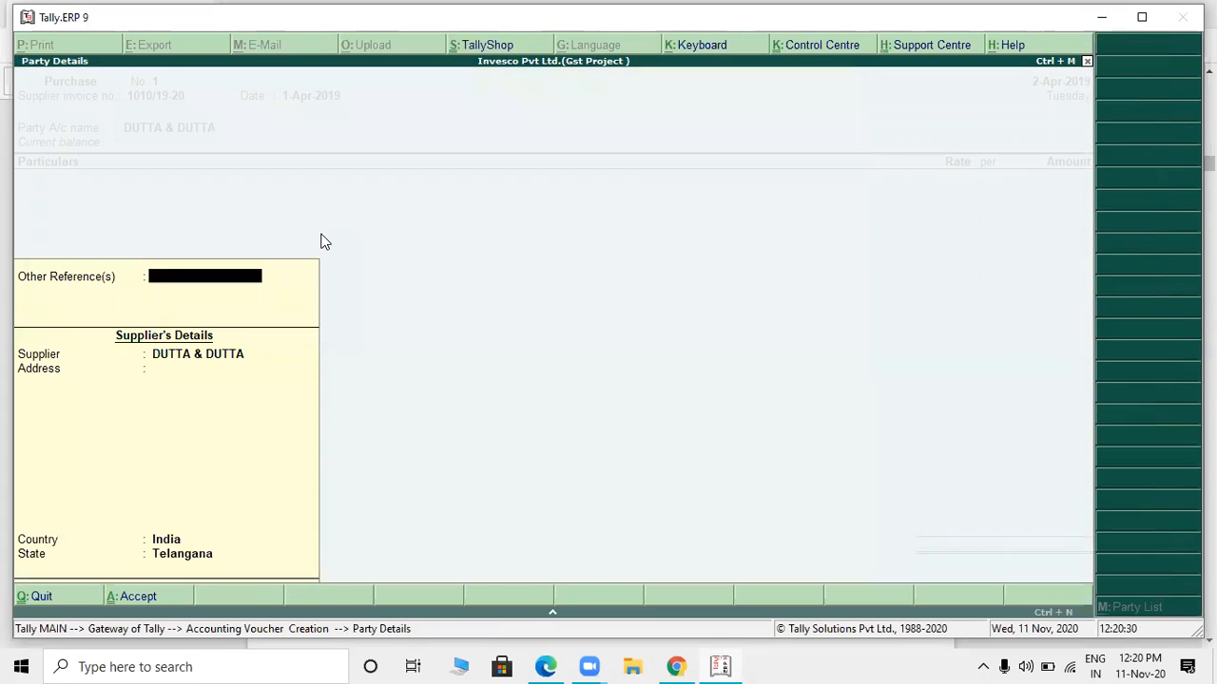
pyautogui.press('Return')
# - Check the bill's particulars, then start a new ledger named LEGAL CHARGES under Indirect Expenses from the voucher line
pyautogui.hotkey('alt', 'Tab')
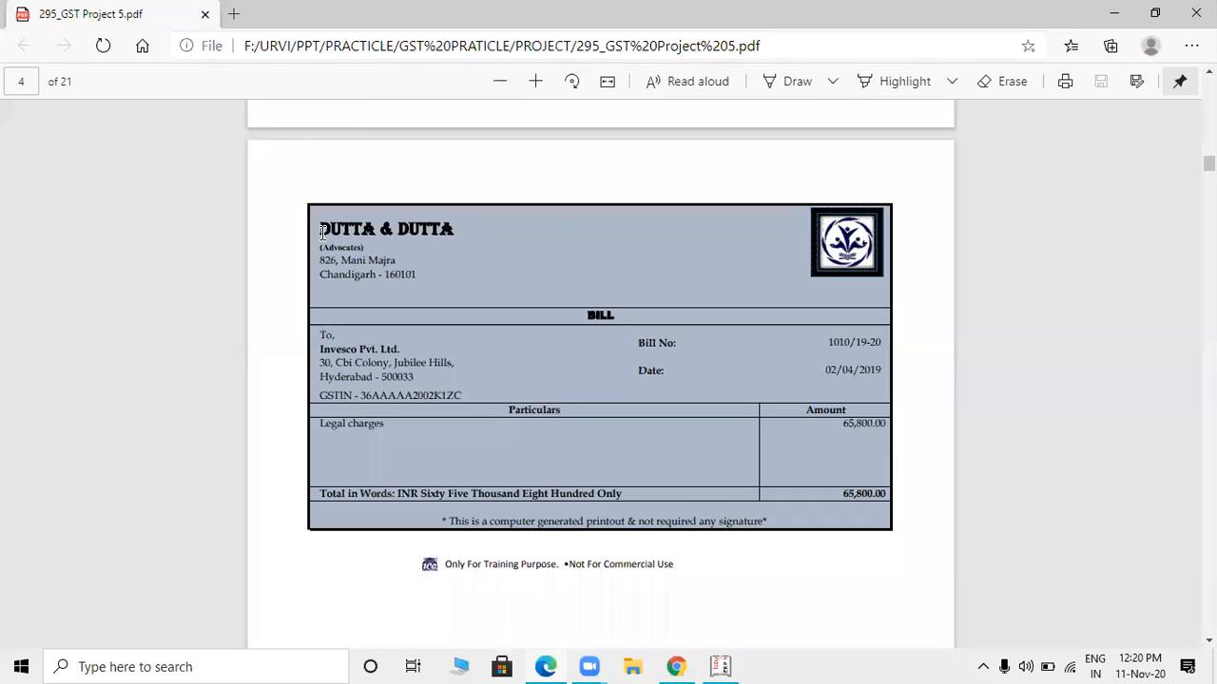
pyautogui.hotkey('alt', 'Tab')
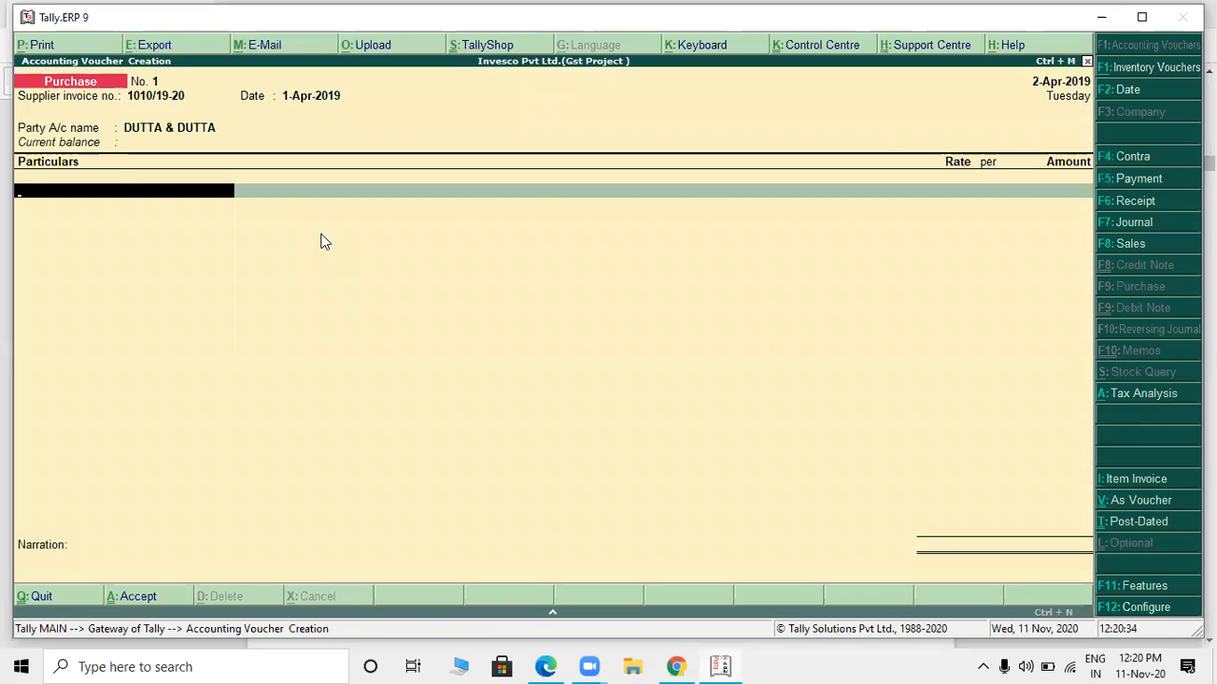
pyautogui.hotkey('alt', 'c')
pyautogui.write('LEGAL CHARHE')
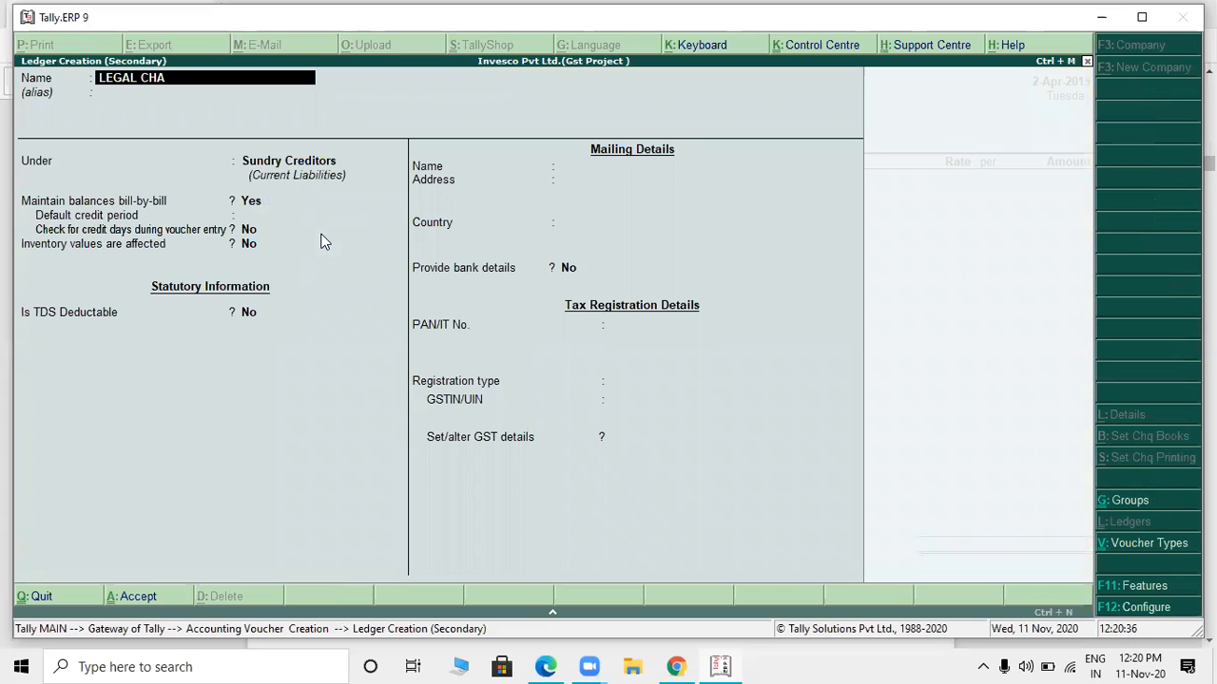
pyautogui.press('BackSpace')
pyautogui.press('BackSpace')
pyautogui.write('GES')
pyautogui.press('Return')
pyautogui.press('Return')
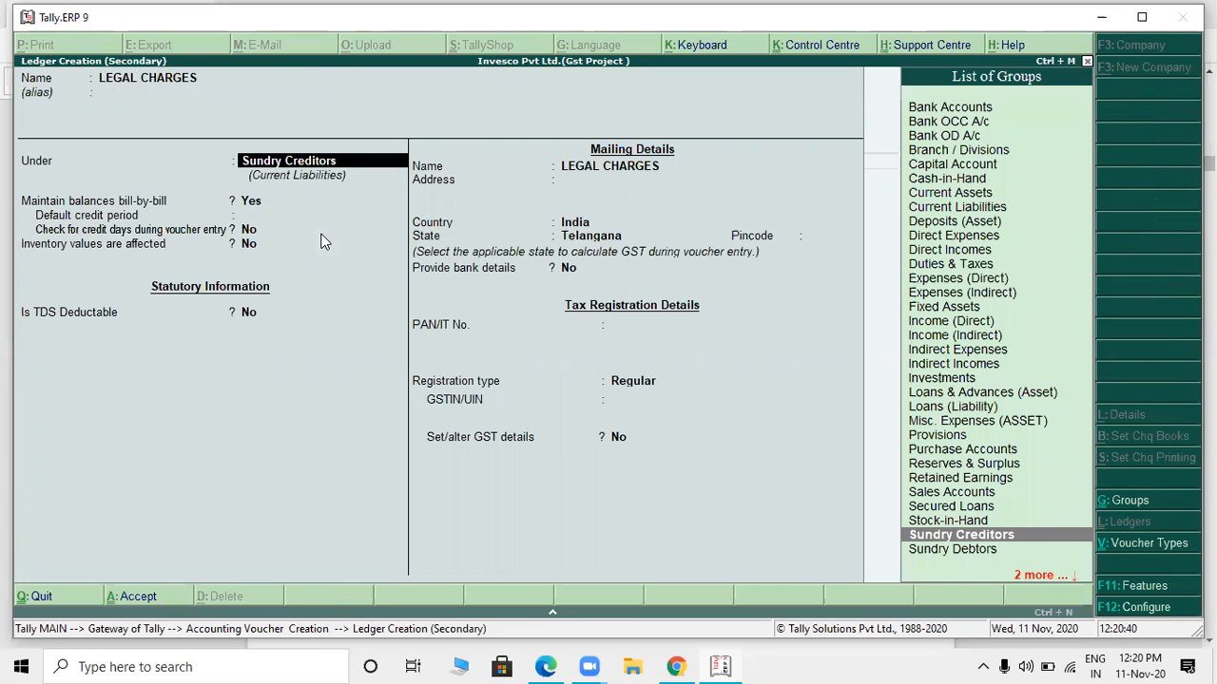
pyautogui.write('IND')
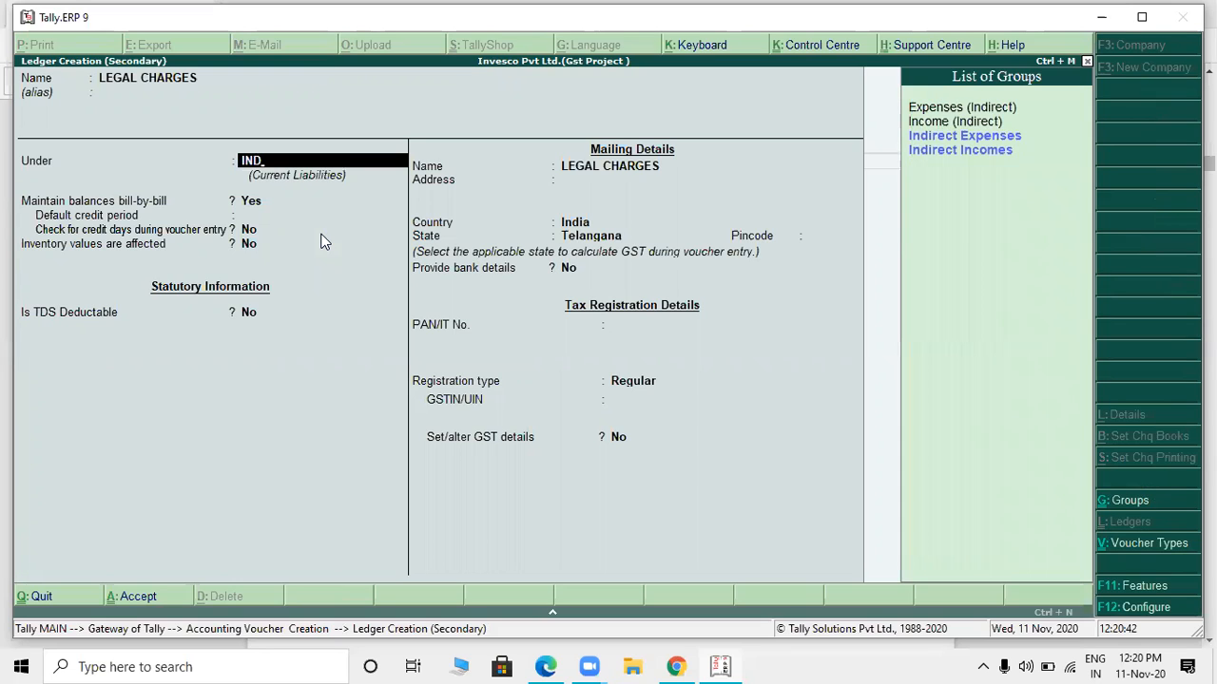
pyautogui.press('Return')
# - Set the ledger type to Not Applicable, enable GST details for LEGAL CHARGES, and enter the description LEGAL CHARGE without an HSN/SAC code
pyautogui.press('Return')
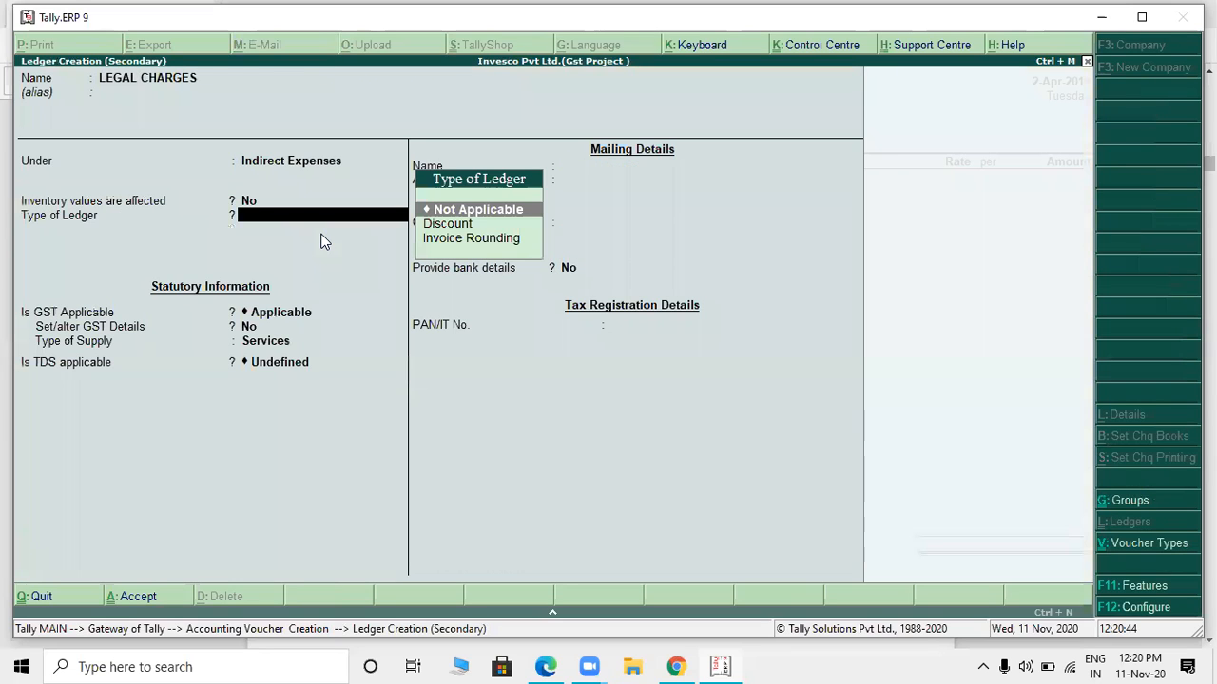
pyautogui.press('Return')
pyautogui.press('Return')
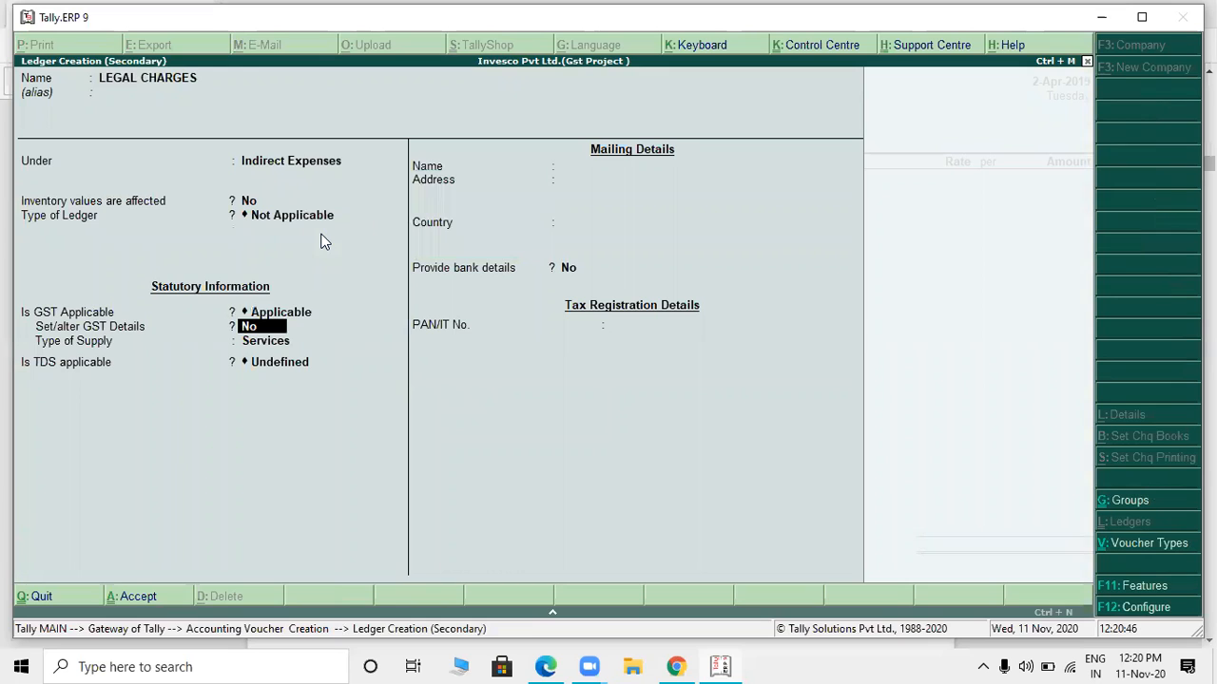
pyautogui.write('YES')
pyautogui.press('Return')
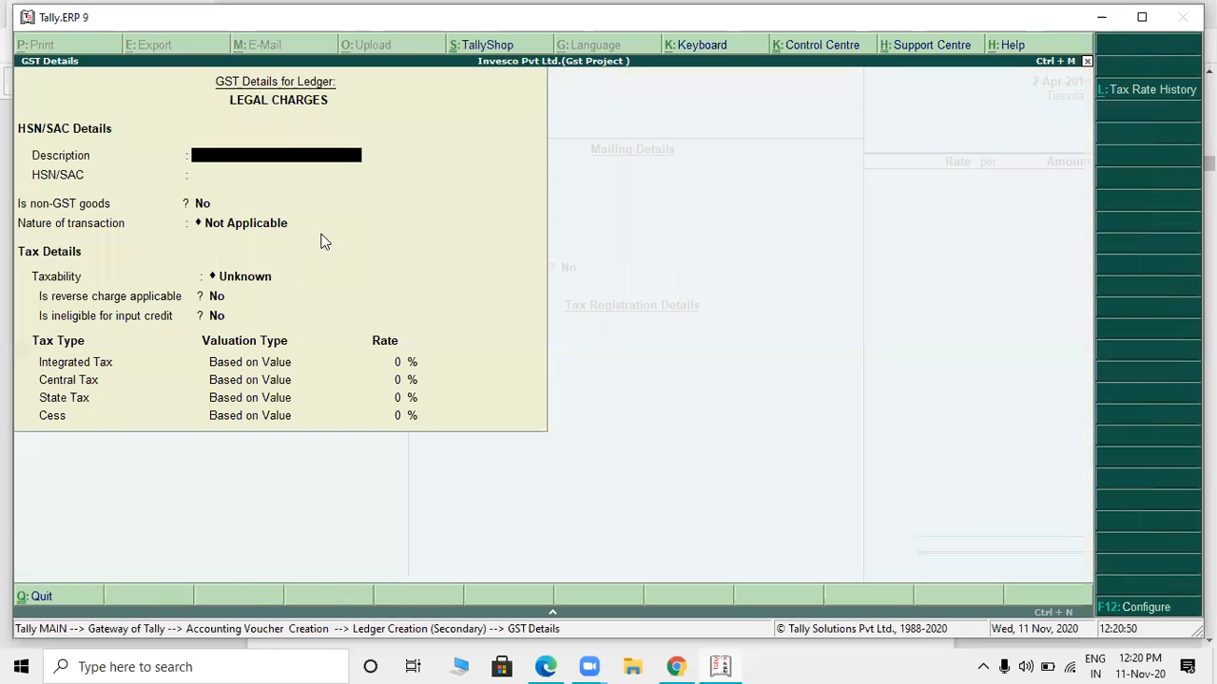
pyautogui.write('LEGAL CHARGE')
pyautogui.press('Return')
# - Leave the nature of transaction as Not Applicable and set the LEGAL CHARGES ledger's taxability to Taxable
pyautogui.press('Return')
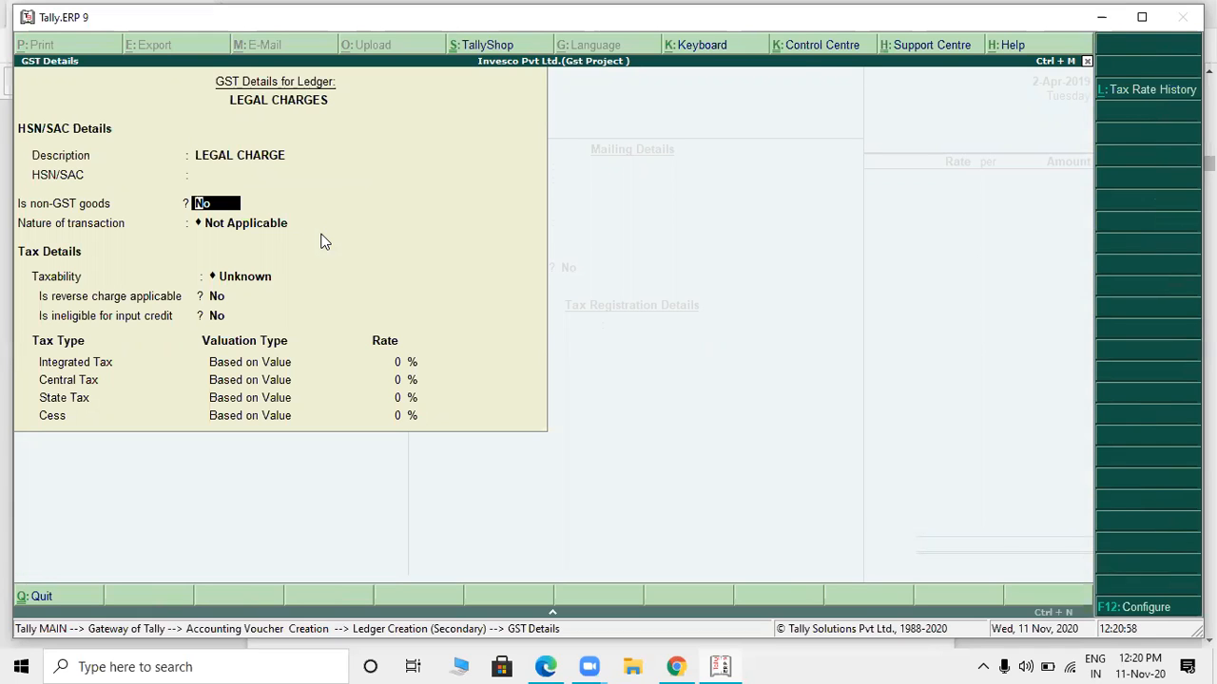
pyautogui.press('Return')
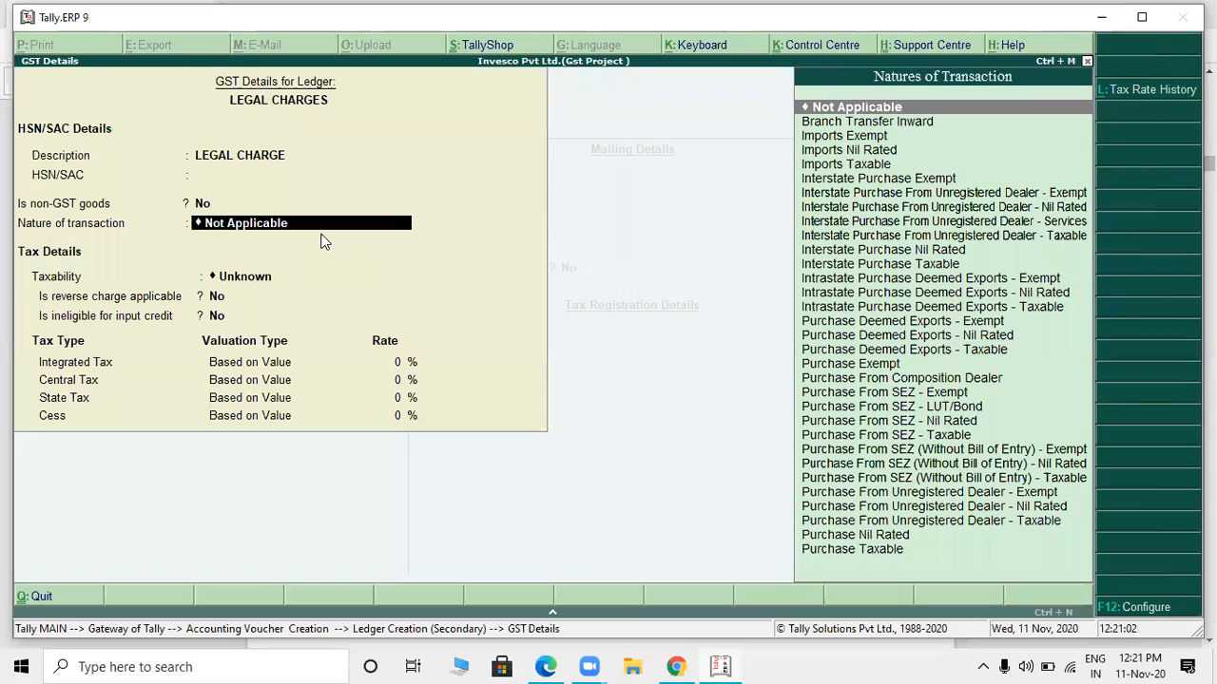
pyautogui.press('Return')
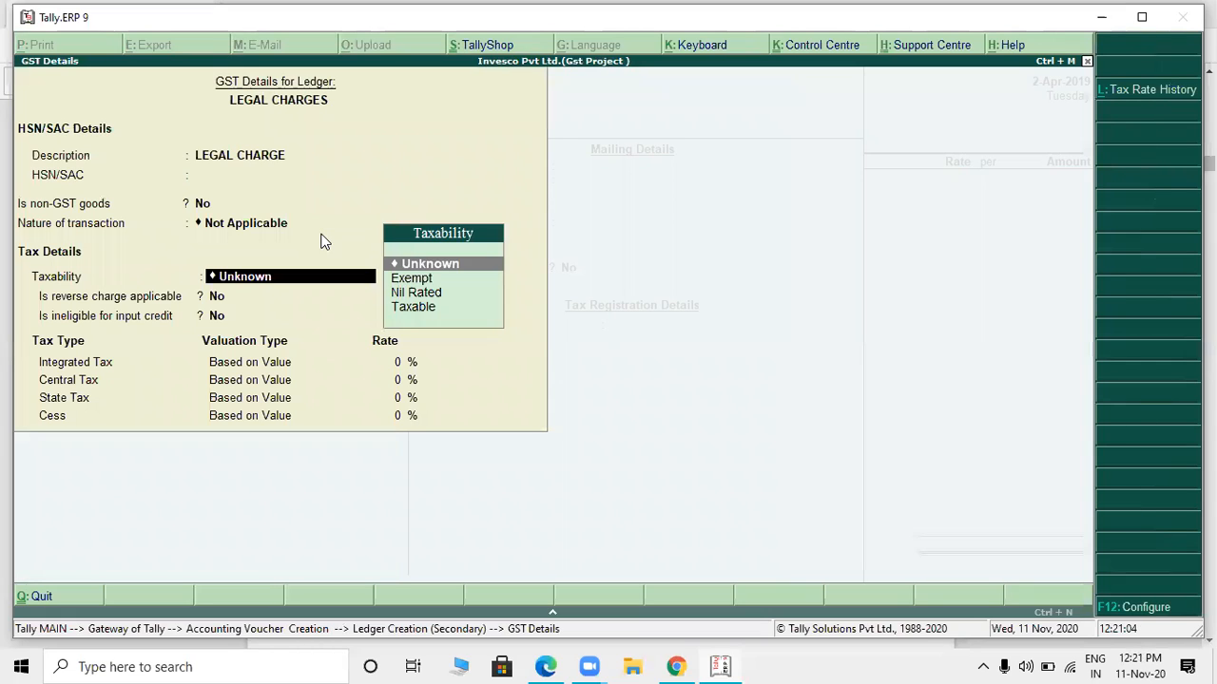
pyautogui.press('Down')
pyautogui.press('Down')
pyautogui.press('Down')
pyautogui.press('Return')
pyautogui.press('Return')
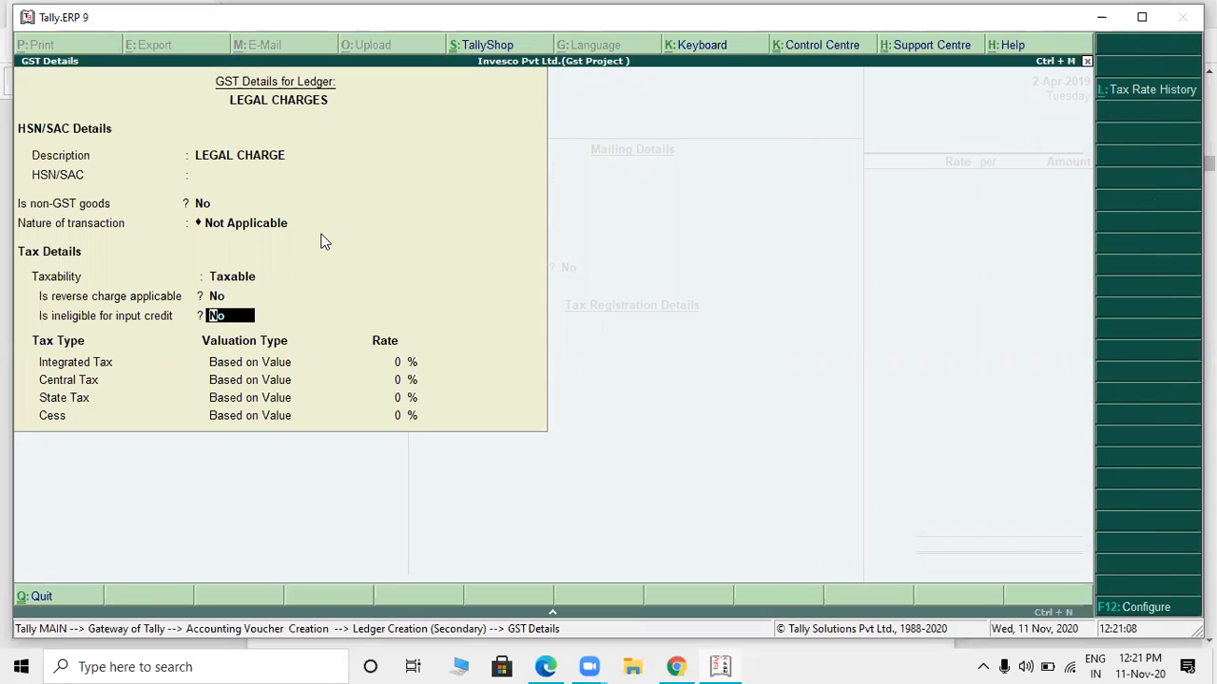
# - Mark reverse charge as applicable for LEGAL CHARGES, answer No to ineligible for input credit, and continue to the Integrated Tax rate
pyautogui.write('n')
pyautogui.press('BackSpace')
pyautogui.press('BackSpace')
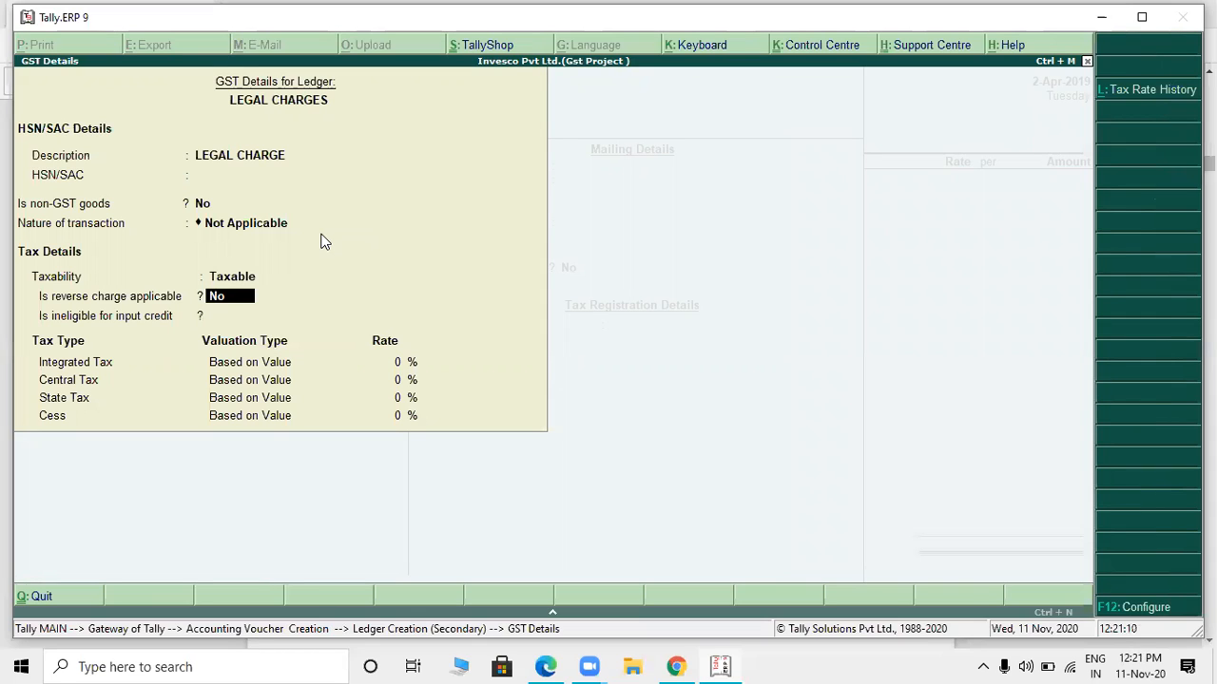
pyautogui.write('yes')
pyautogui.press('Return')
pyautogui.press('Return')
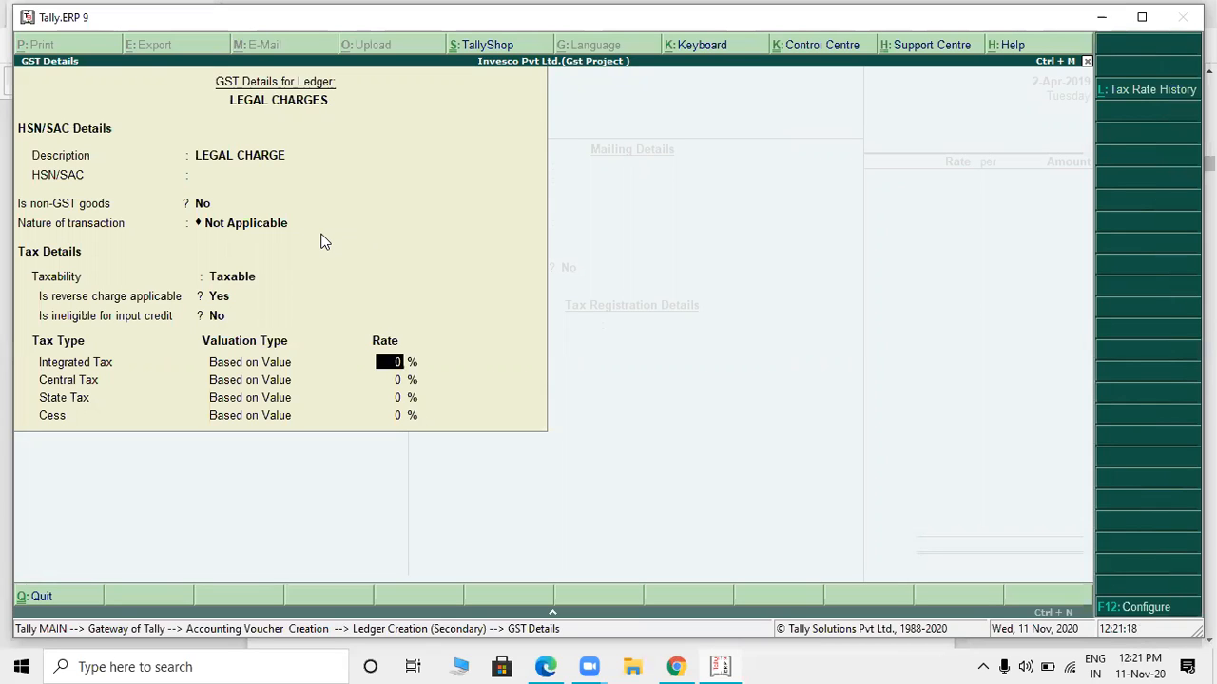
# - Set the Integrated Tax rate of LEGAL CHARGES to 18% and keep its type of supply as Services
pyautogui.press('BackSpace')
pyautogui.press('Return')
pyautogui.write('18')
pyautogui.press('Return')
pyautogui.press('Return')
pyautogui.press('Return')
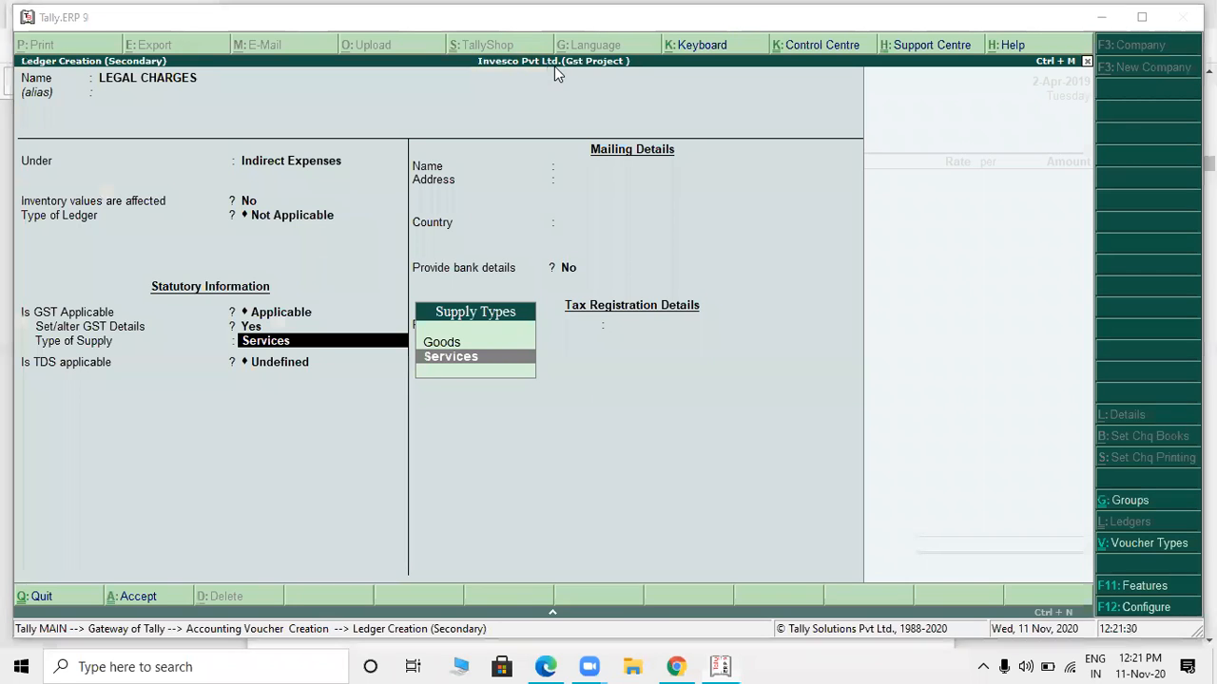
pyautogui.press('Return')
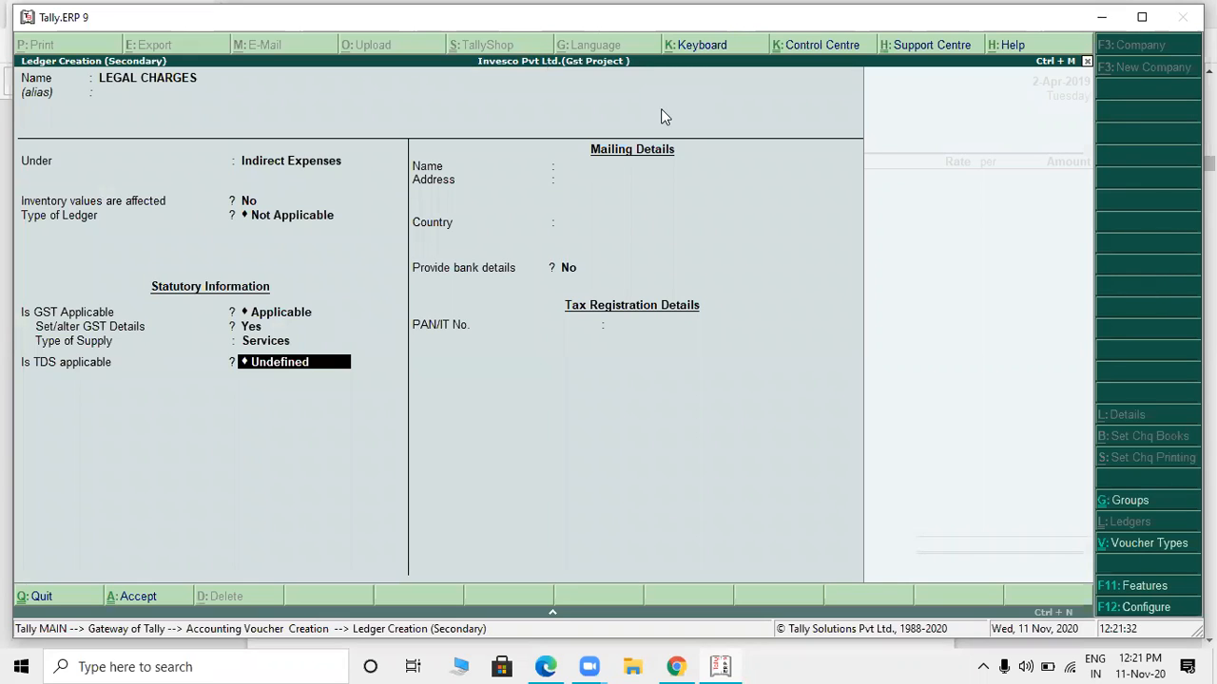
# - Make TDS applicable to LEGAL CHARGES and start a new category for its nature of payment
pyautogui.press('Up')
pyautogui.press('Up')
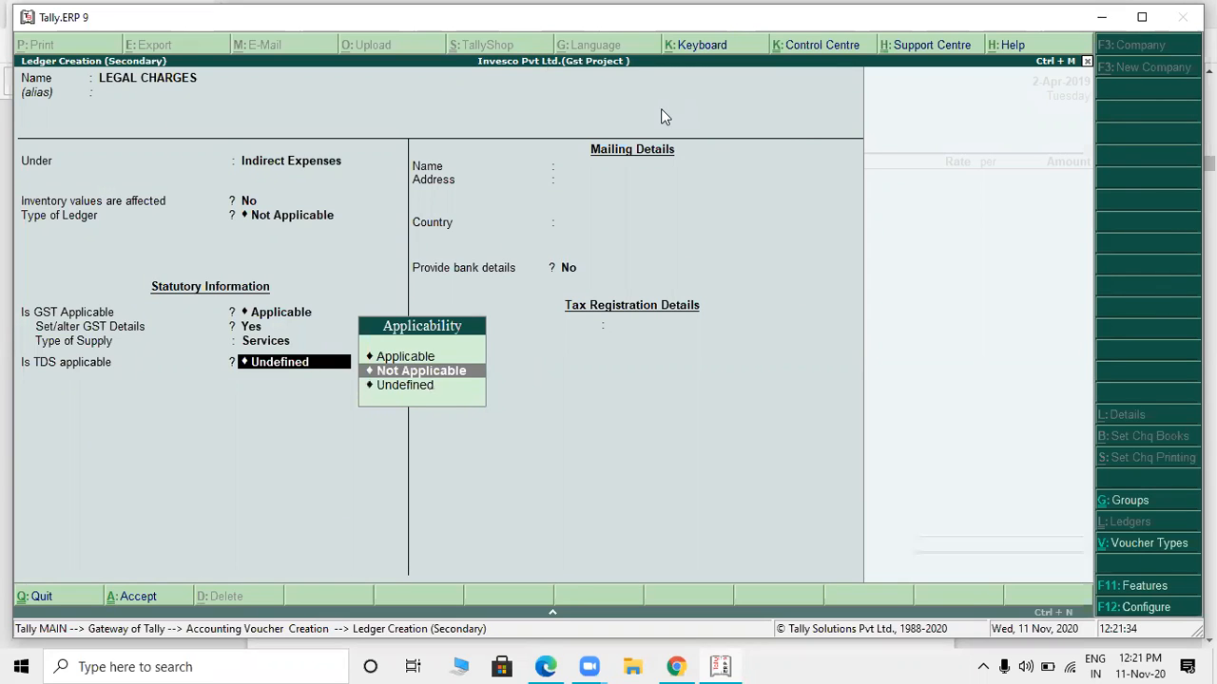
pyautogui.press('Return')
pyautogui.press('Up')
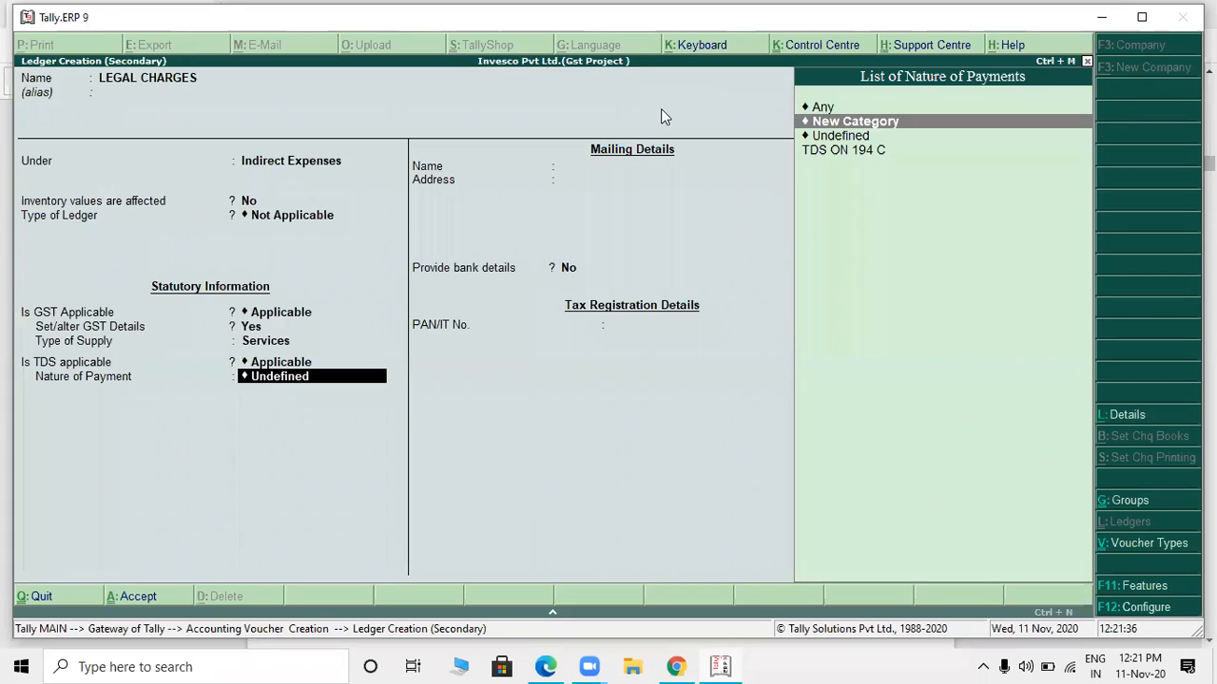
pyautogui.press('Return')
# - Name the new TDS nature of payment TDS ON 194 J
pyautogui.write('194')
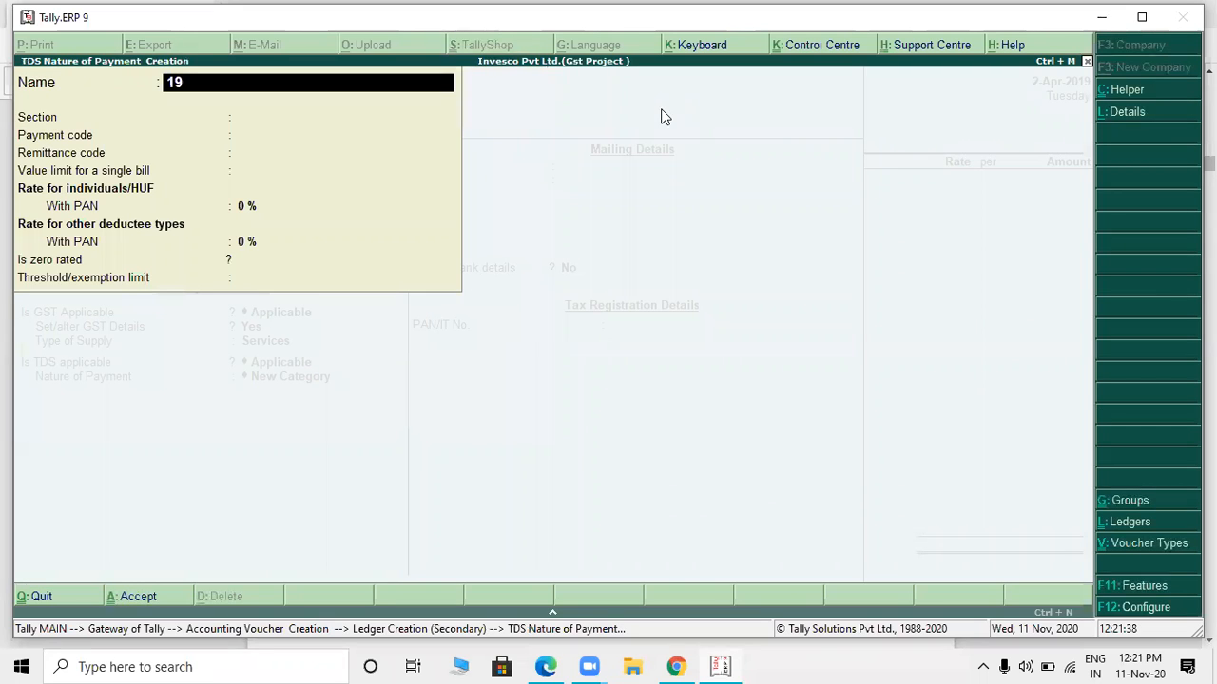
pyautogui.press('BackSpace')
pyautogui.press('BackSpace')
pyautogui.press('BackSpace')
pyautogui.write('TDS ON 194 J')
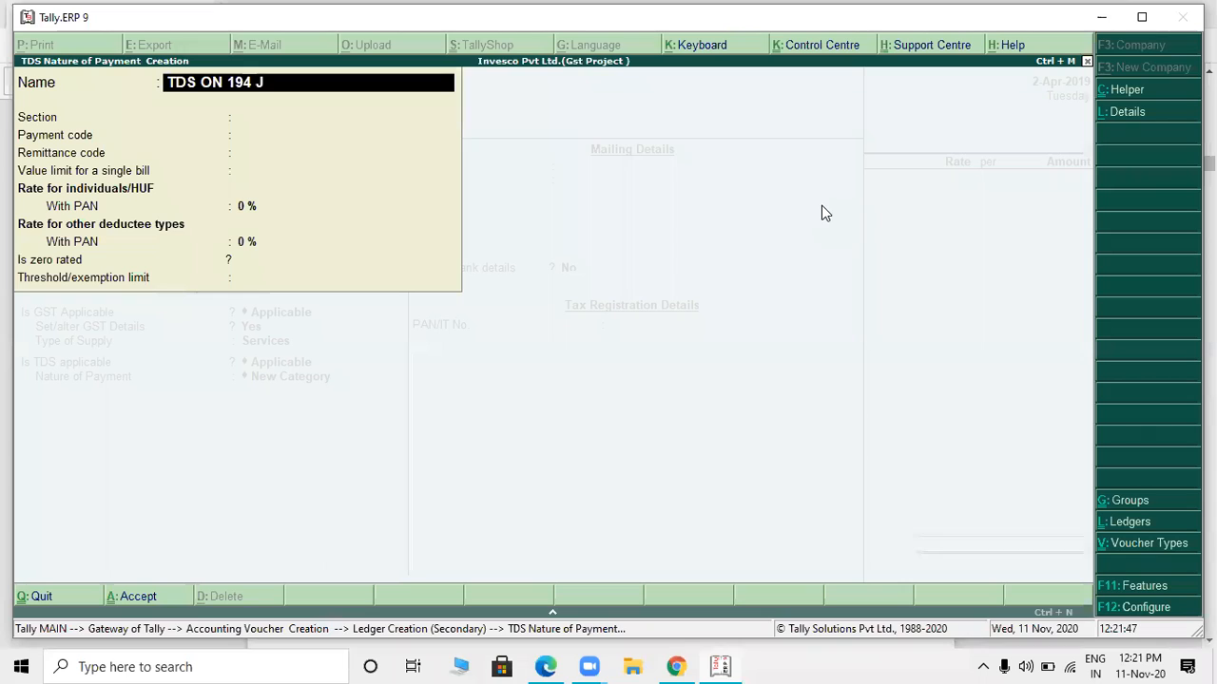
pyautogui.press('Return')
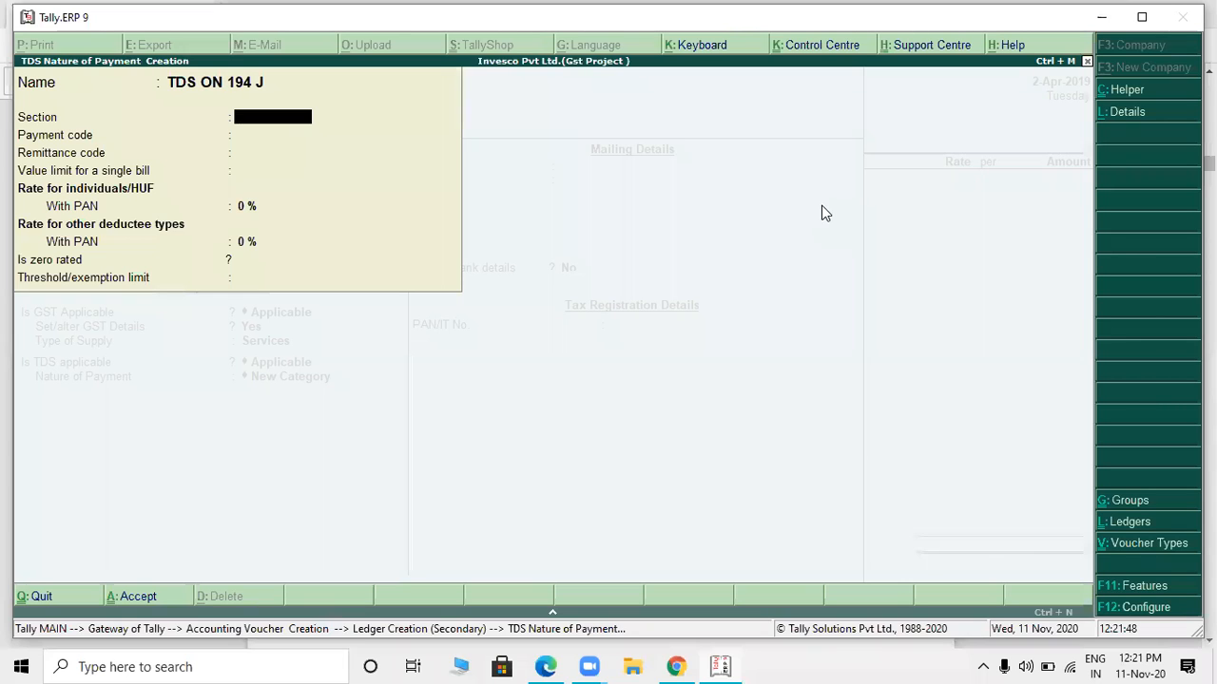
# - Leave the section blank, set the payment code to 94J, and skip the remittance code and single-bill limit
pyautogui.press('Return')
pyautogui.write('+4')
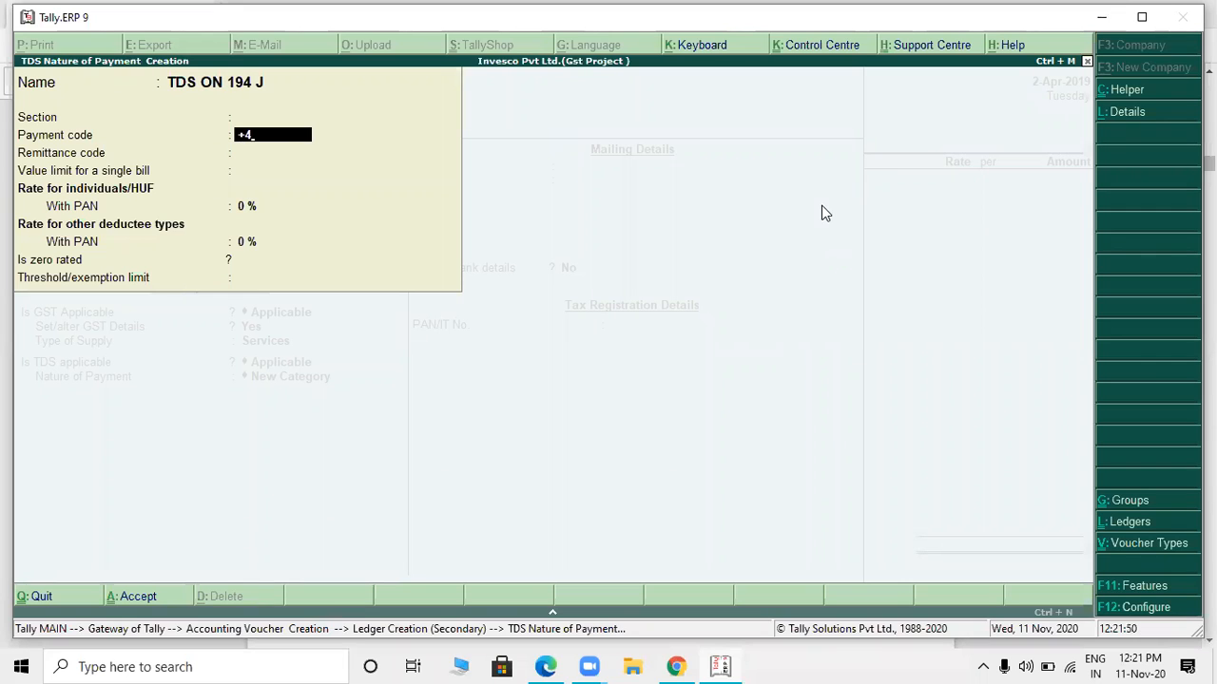
pyautogui.press('BackSpace')
pyautogui.press('BackSpace')
pyautogui.write('+9')
pyautogui.press('BackSpace')
pyautogui.press('BackSpace')
pyautogui.write('94J')
pyautogui.press('Return')
pyautogui.press('Return')
pyautogui.press('Return')
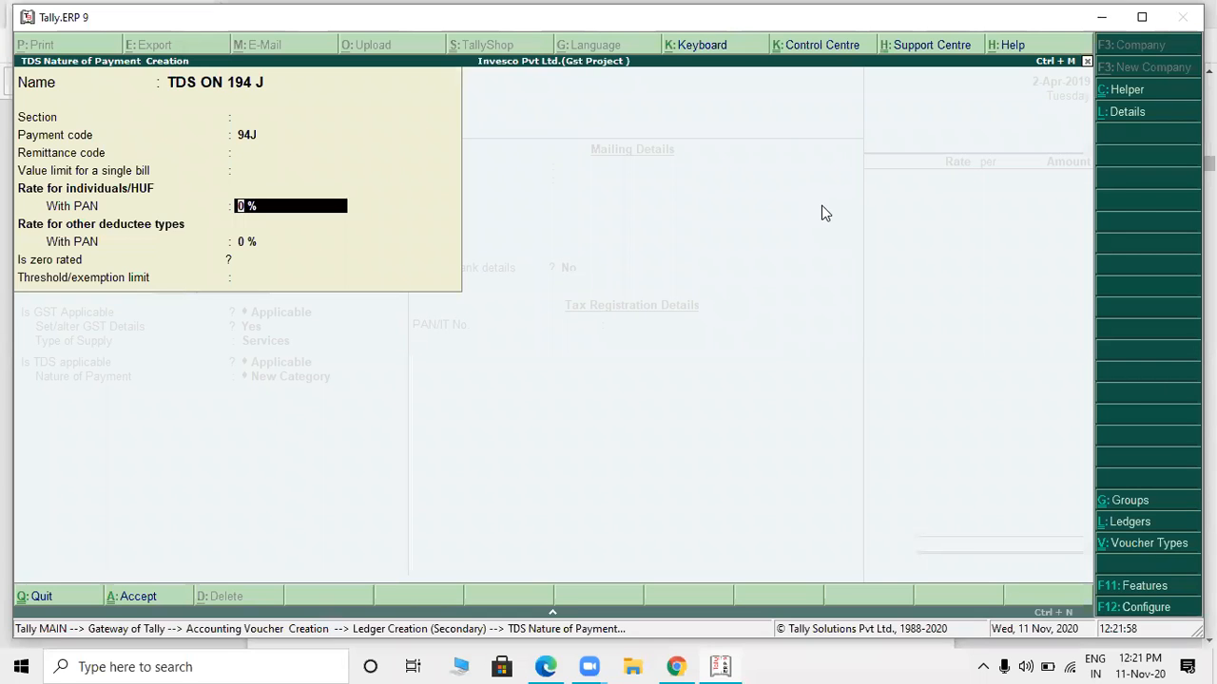
# - Set both with-PAN rates to 10% and the threshold to 30,000, then save the nature of payment and the LEGAL CHARGES ledger
pyautogui.write('10')
pyautogui.press('Return')
pyautogui.press('Return')
pyautogui.write('30,000')
pyautogui.press('Return')
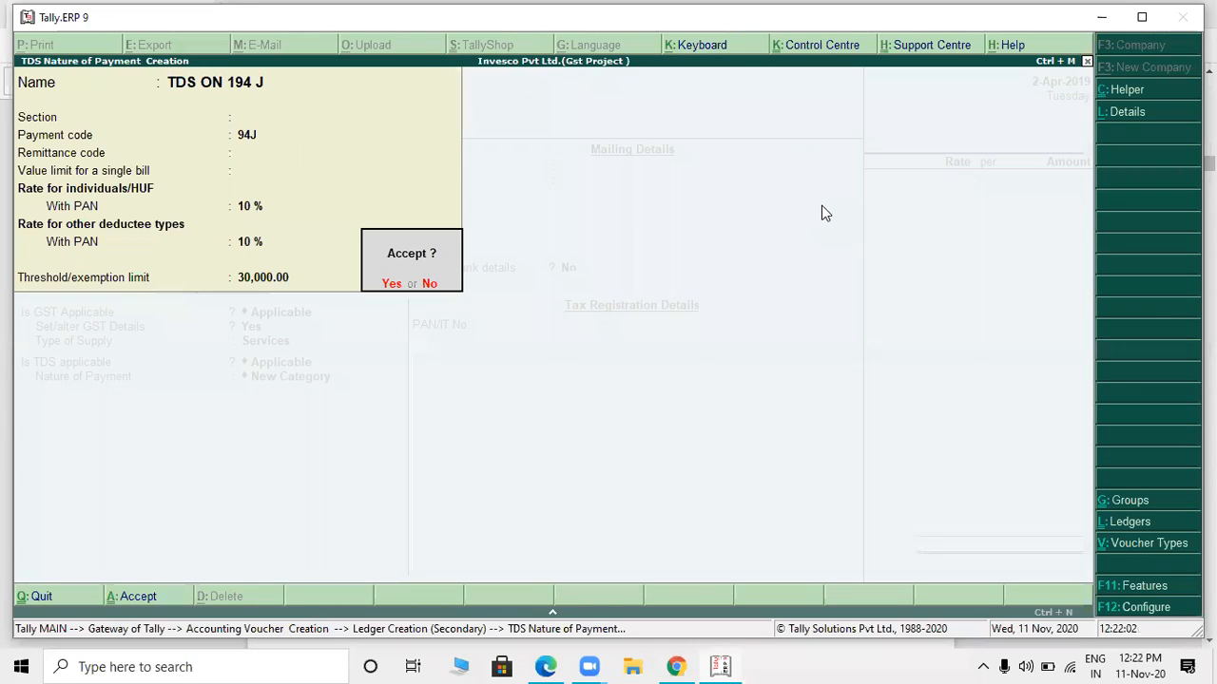
pyautogui.press('Return')
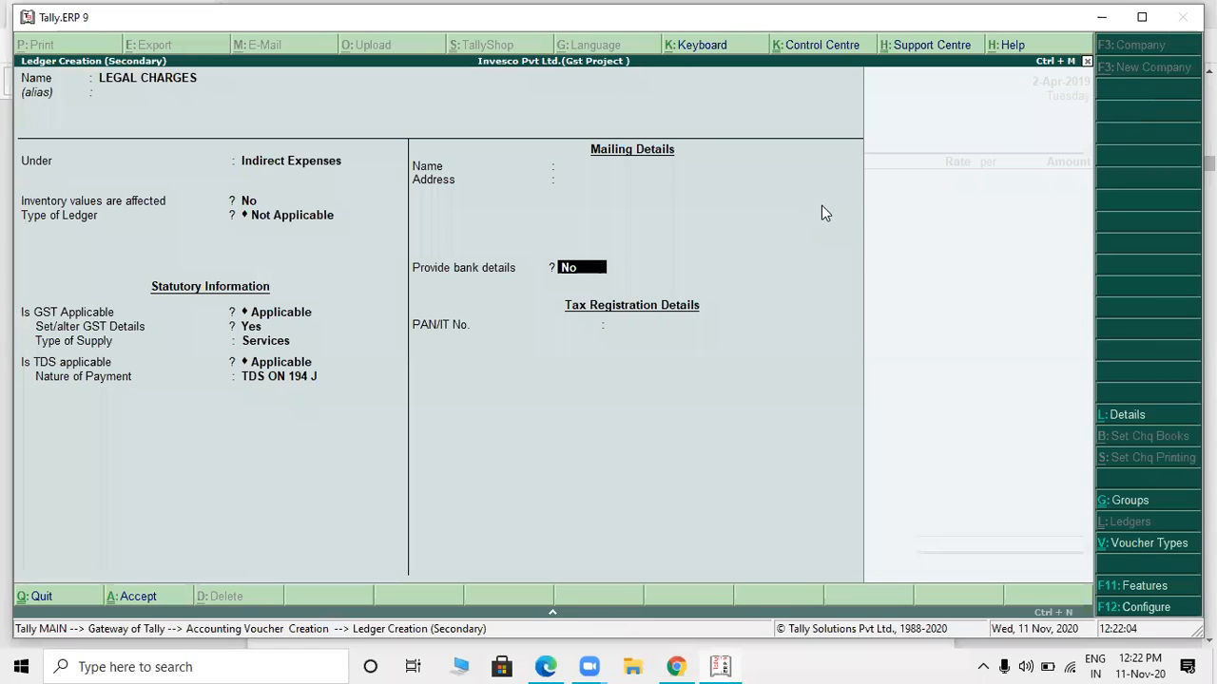
pyautogui.press('Return')
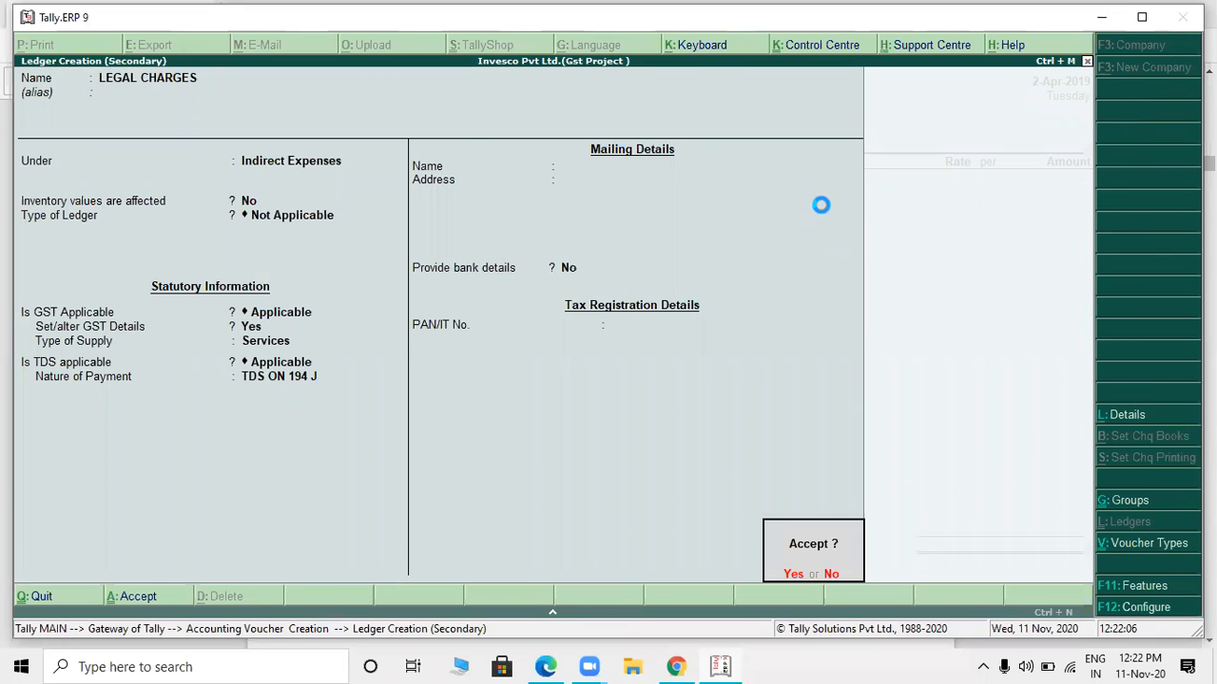
# - Check the bill's amount and enter 65,800 for LEGAL CHARGES in the purchase voucher
pyautogui.press('Return')
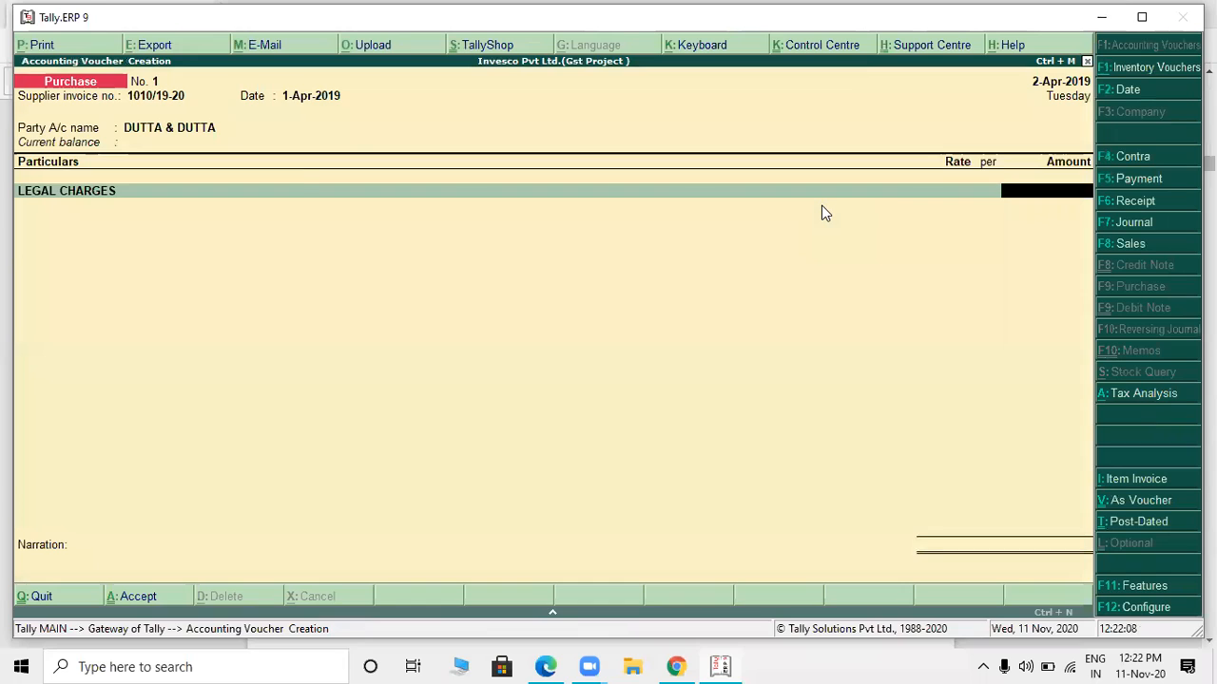
pyautogui.hotkey('alt', 'Tab')
pyautogui.hotkey('alt', 'Tab')
pyautogui.write('65,800')
pyautogui.press('Return')
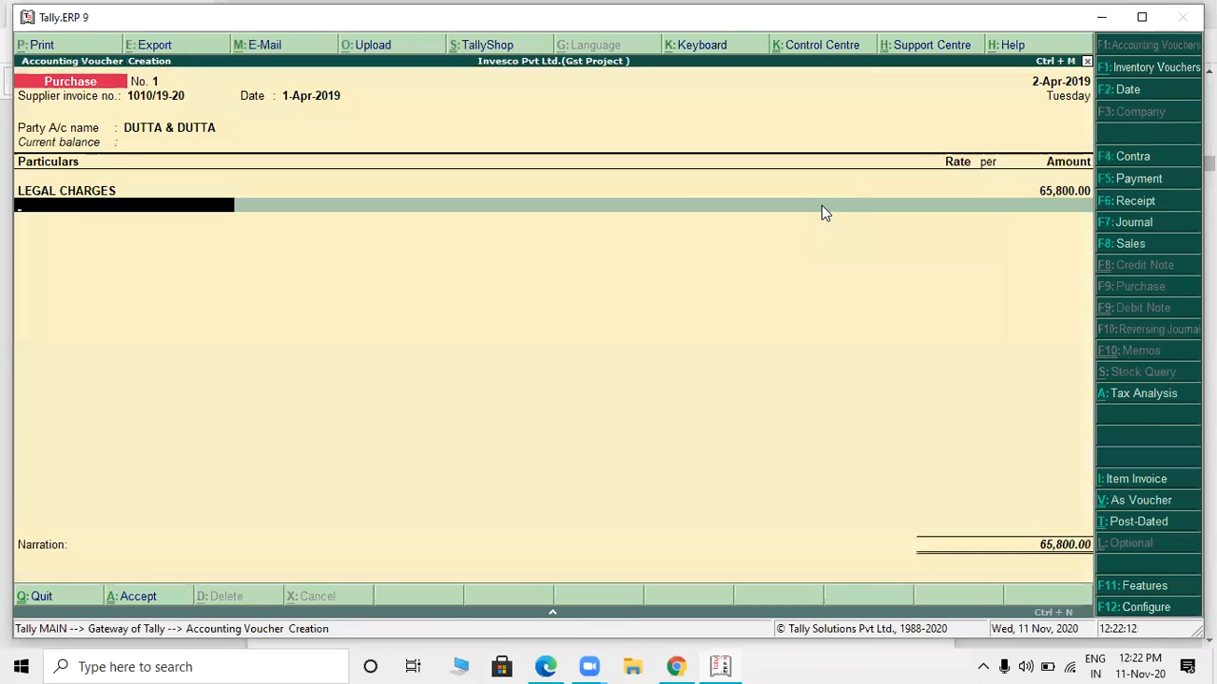
# - Examine the voucher's detailed tax analysis for the GST on LEGAL CHARGES, then return to the voucher
pyautogui.click(1145, 401)
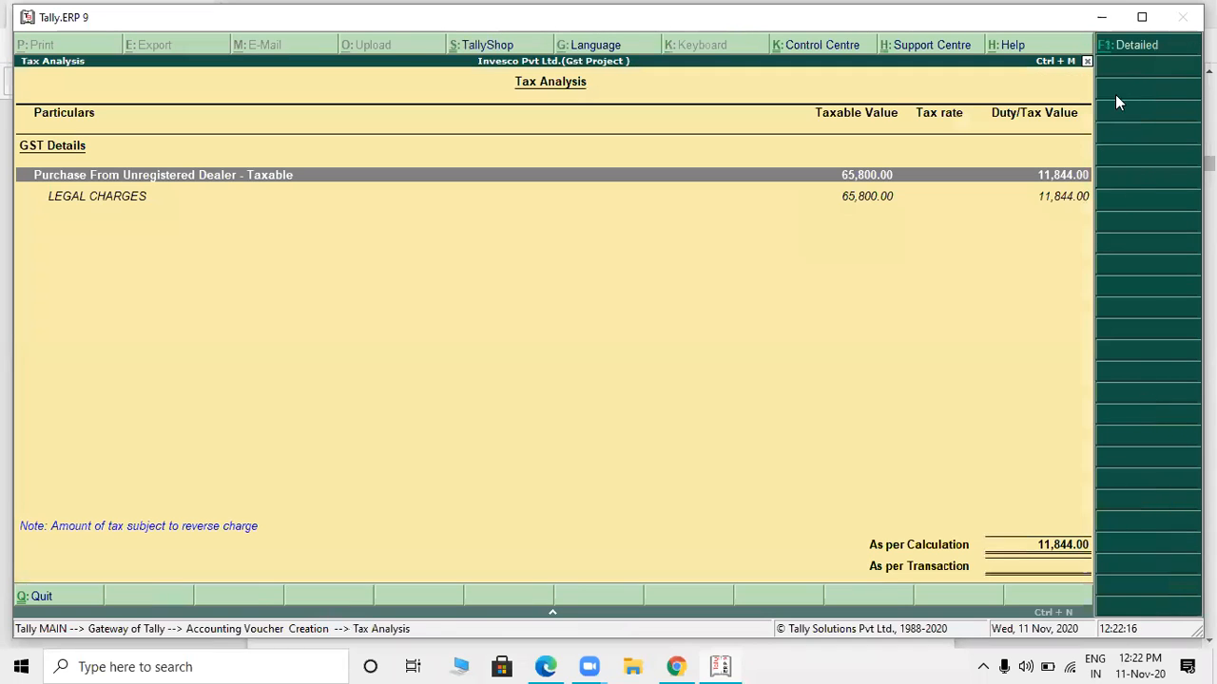
pyautogui.click(1138, 48)
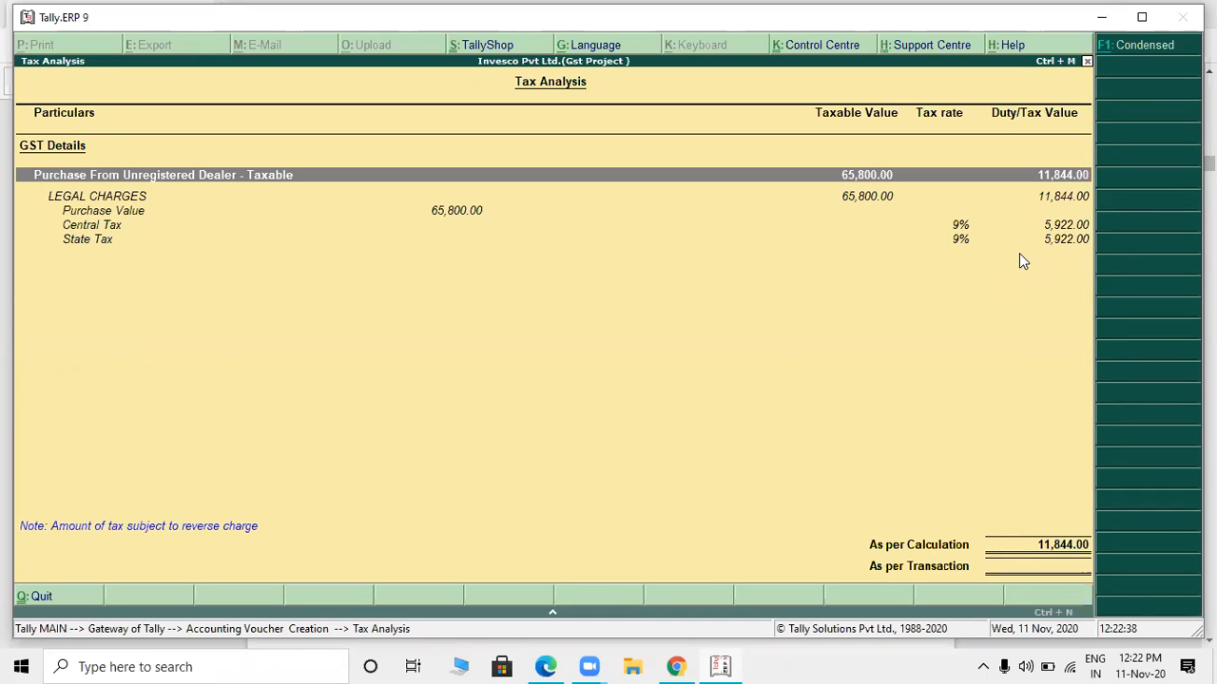
pyautogui.press('Escape')
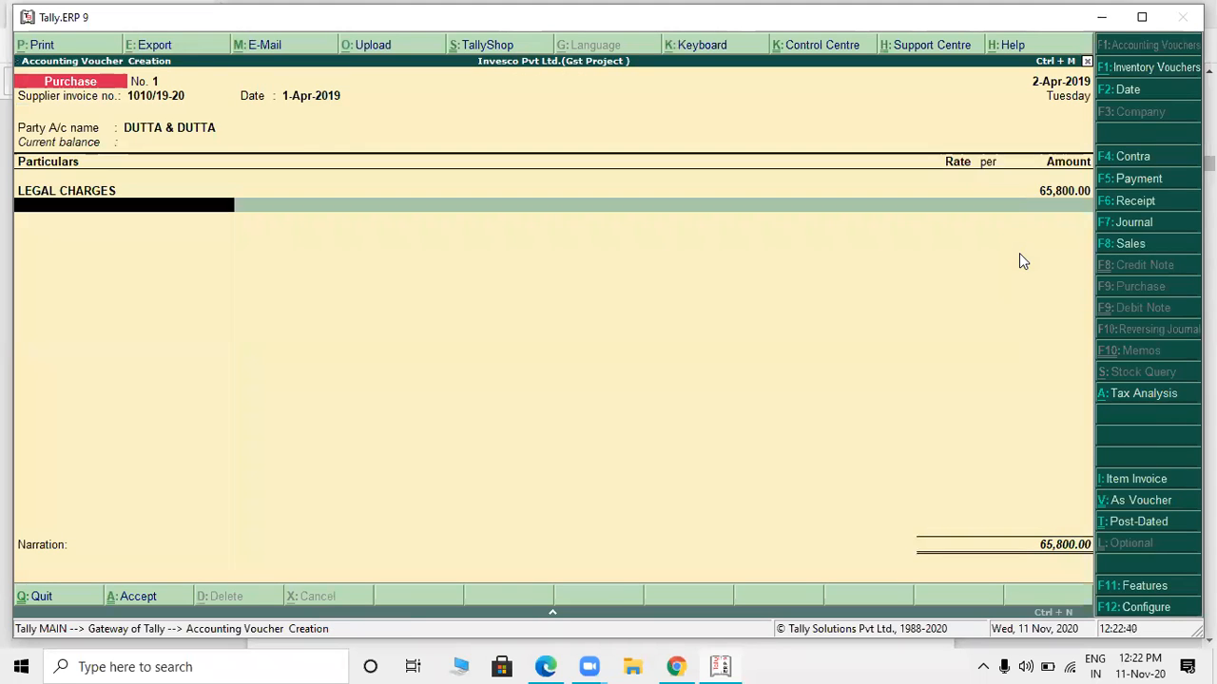
# - Start a new ledger named TDS ON 194 J under Duties & Taxes from the next voucher line
pyautogui.hotkey('alt', 'c')
pyautogui.write('TDS ON')
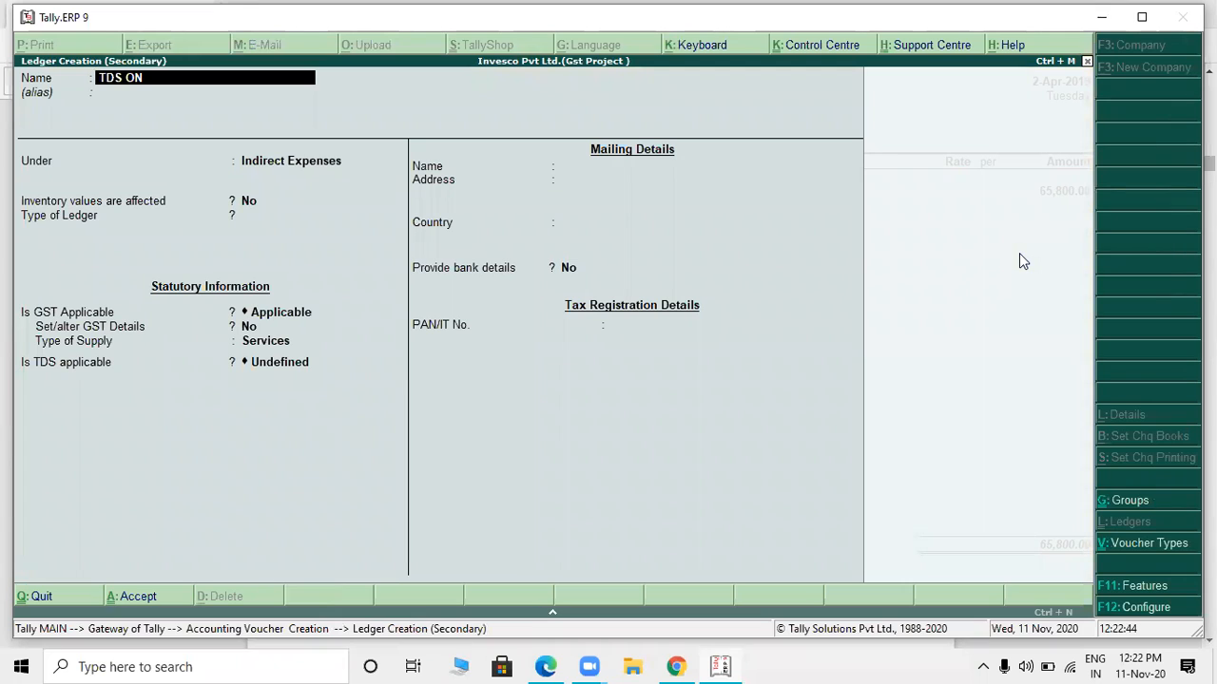
pyautogui.write(' 194 J')
pyautogui.press('Return')
pyautogui.press('Return')
pyautogui.write('DUT')
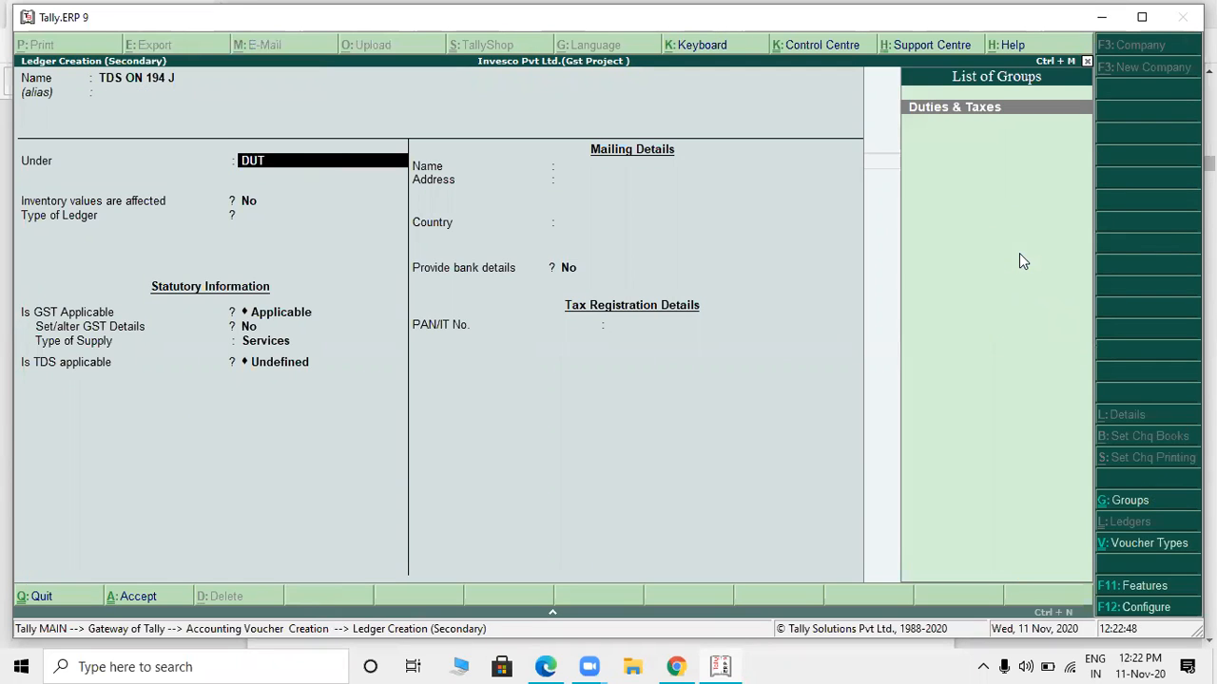
# - Set the ledger's duty type to TDS with nature of payment TDS ON 194 J, and save the ledger
pyautogui.press('Return')
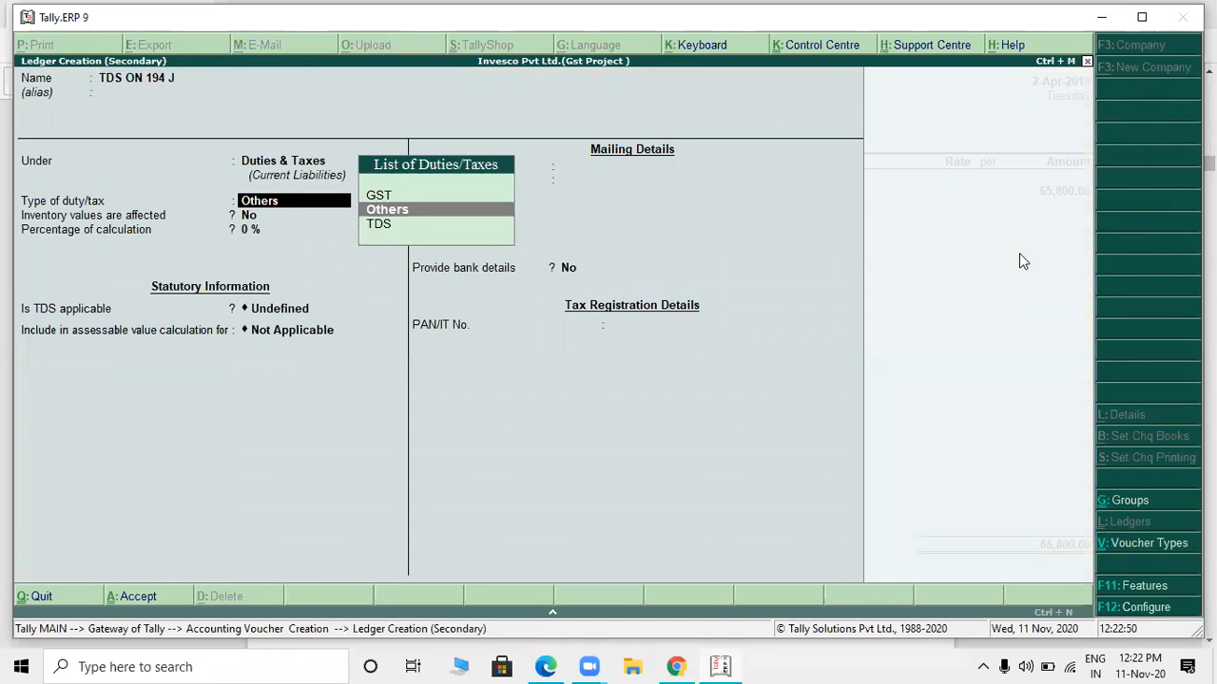
pyautogui.press('Down')
pyautogui.press('Return')
pyautogui.press('Down')
pyautogui.press('Return')
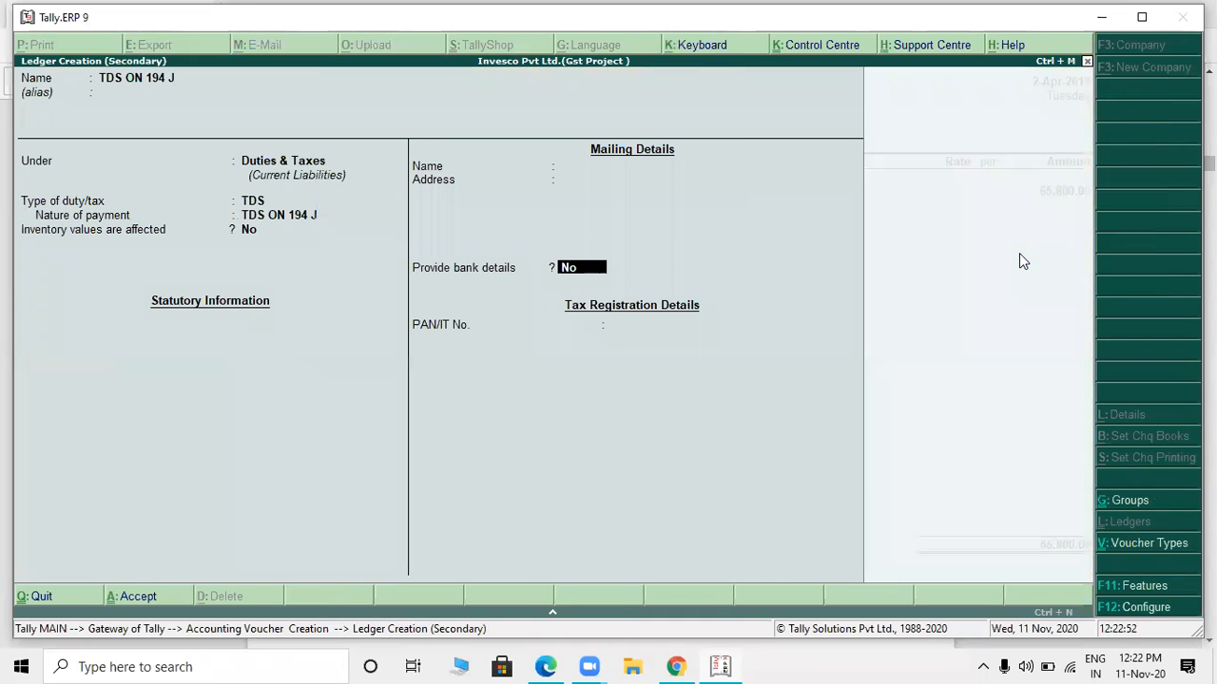
pyautogui.press('Return')
pyautogui.press('y')
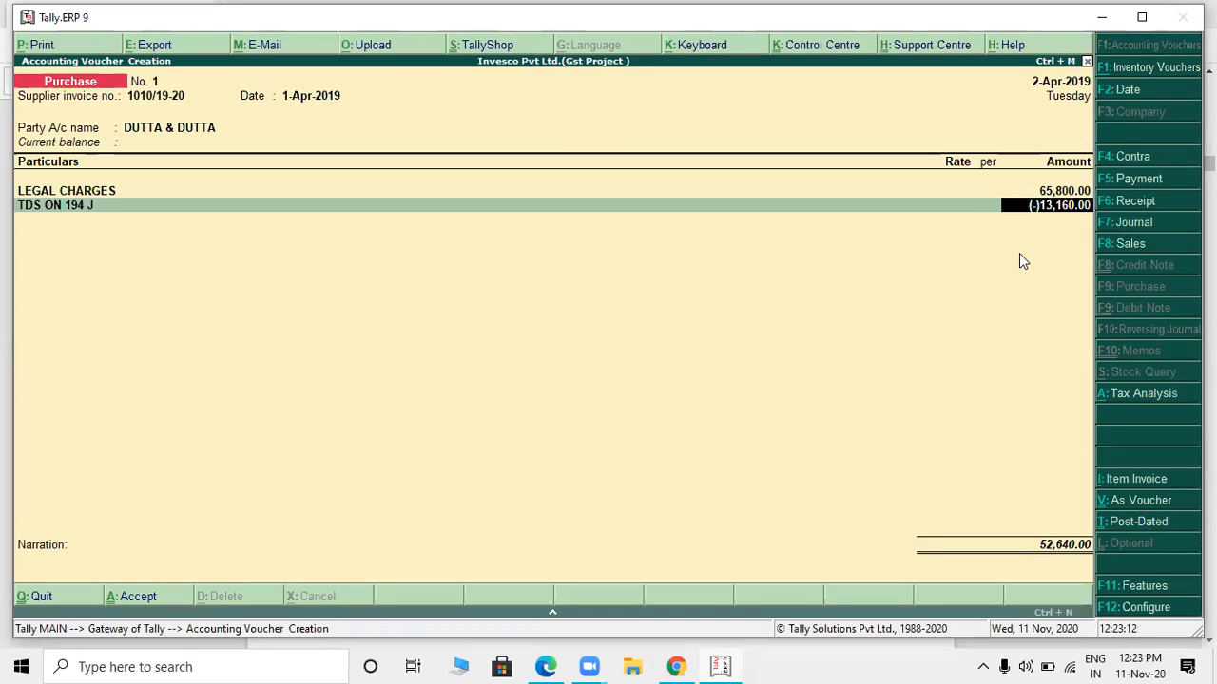
# - Accept the TDS deduction line, complete the bill-wise details for DUTTA & DUTTA with new reference 1, and save the purchase voucher
pyautogui.press('Return')
pyautogui.press('Return')
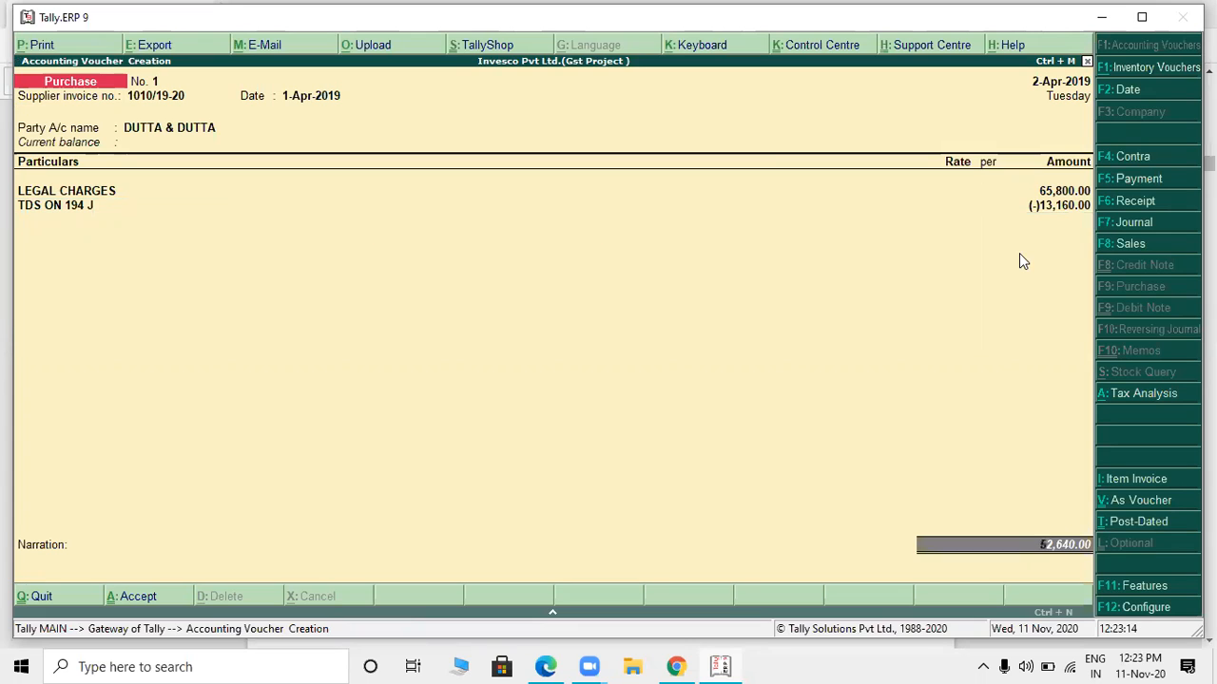
pyautogui.press('Return')
pyautogui.press('Return')
pyautogui.press('Return')
pyautogui.press('Return')
pyautogui.press('Return')
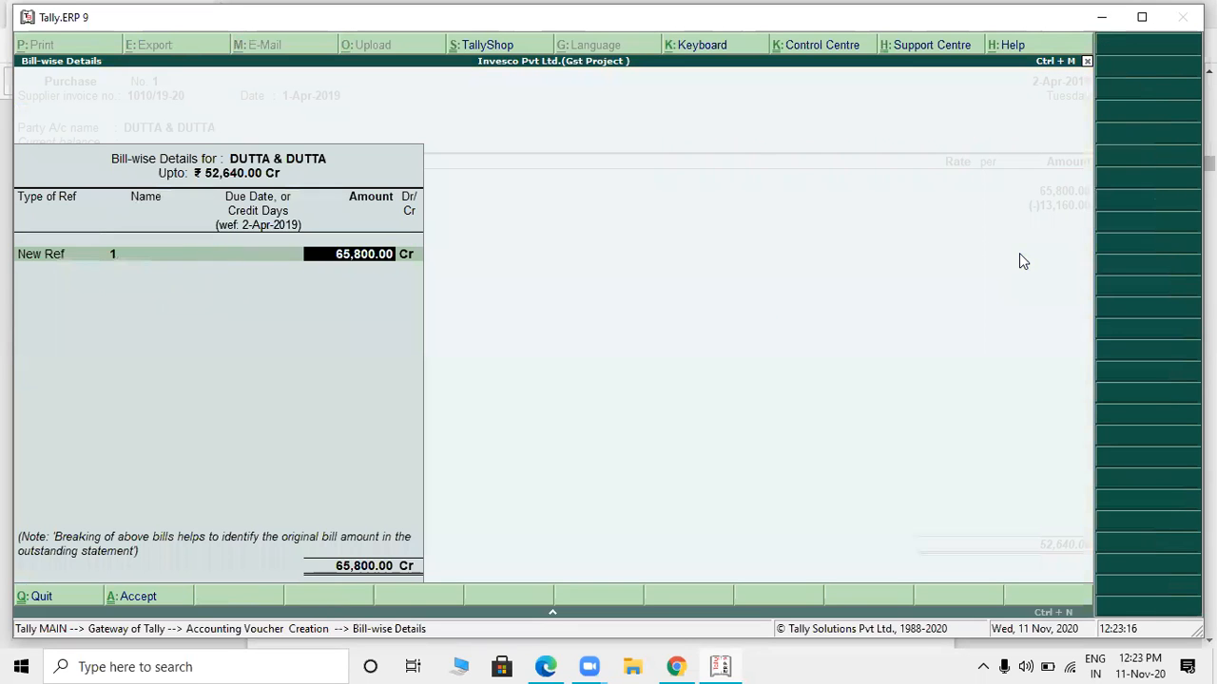
pyautogui.press('Return')
pyautogui.press('Return')
pyautogui.press('Return')
pyautogui.press('Return')
pyautogui.press('Return')
pyautogui.press('Return')
pyautogui.press('Return')
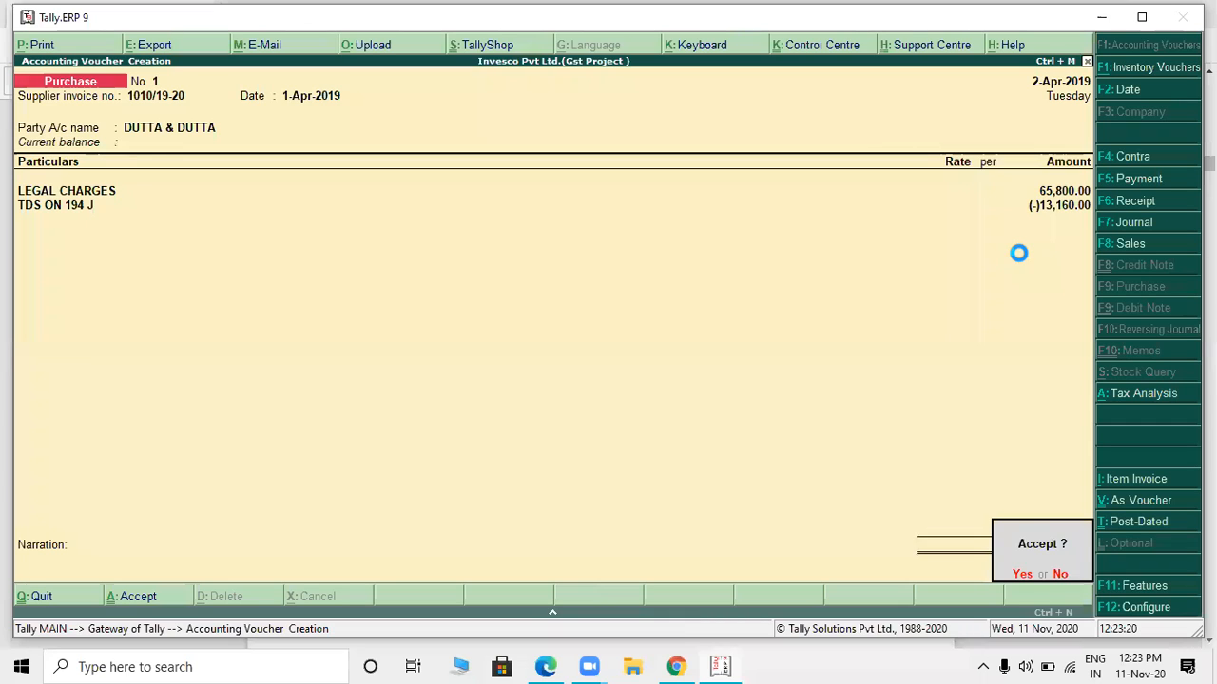
pyautogui.press('Return')
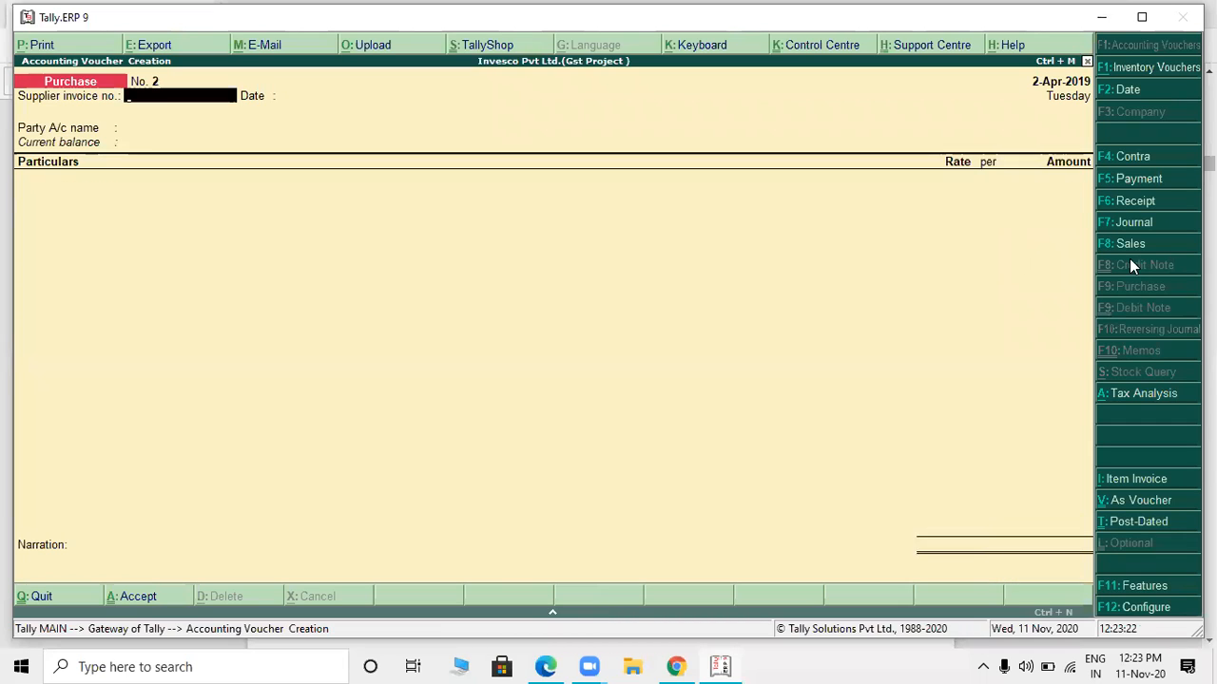
# - Start a journal voucher with a GST statutory adjustment for Increase of Tax Liability
pyautogui.click(1133, 223)
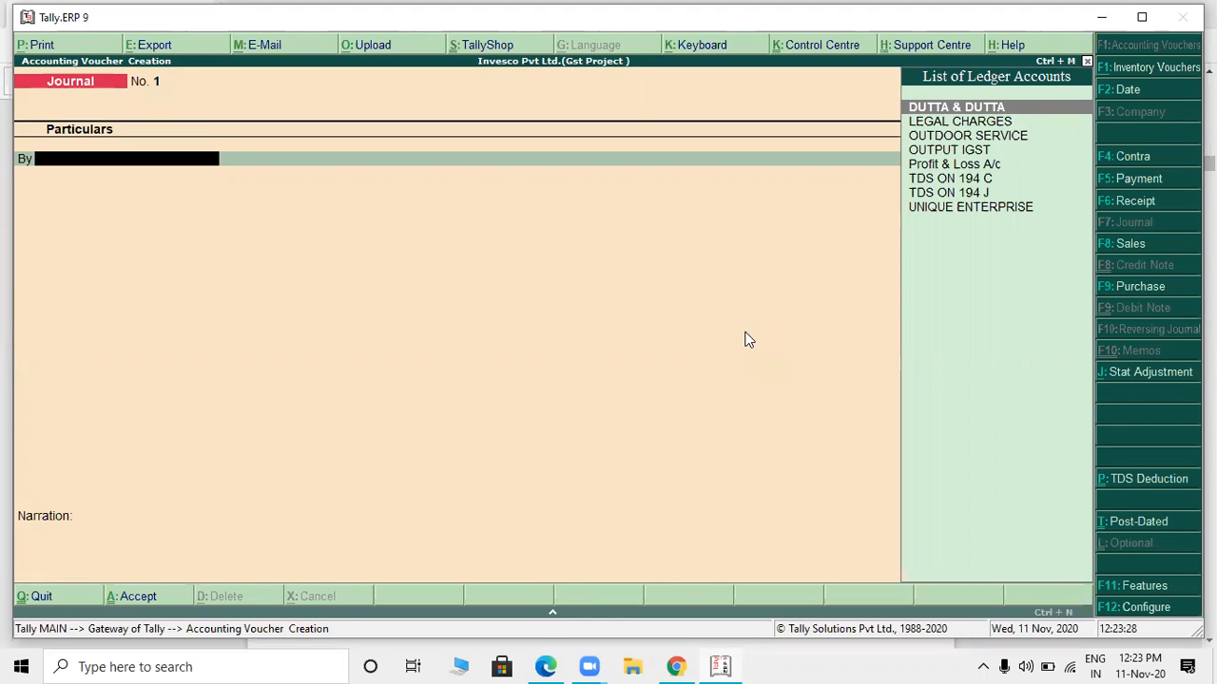
pyautogui.click(1151, 372)
pyautogui.press('Return')
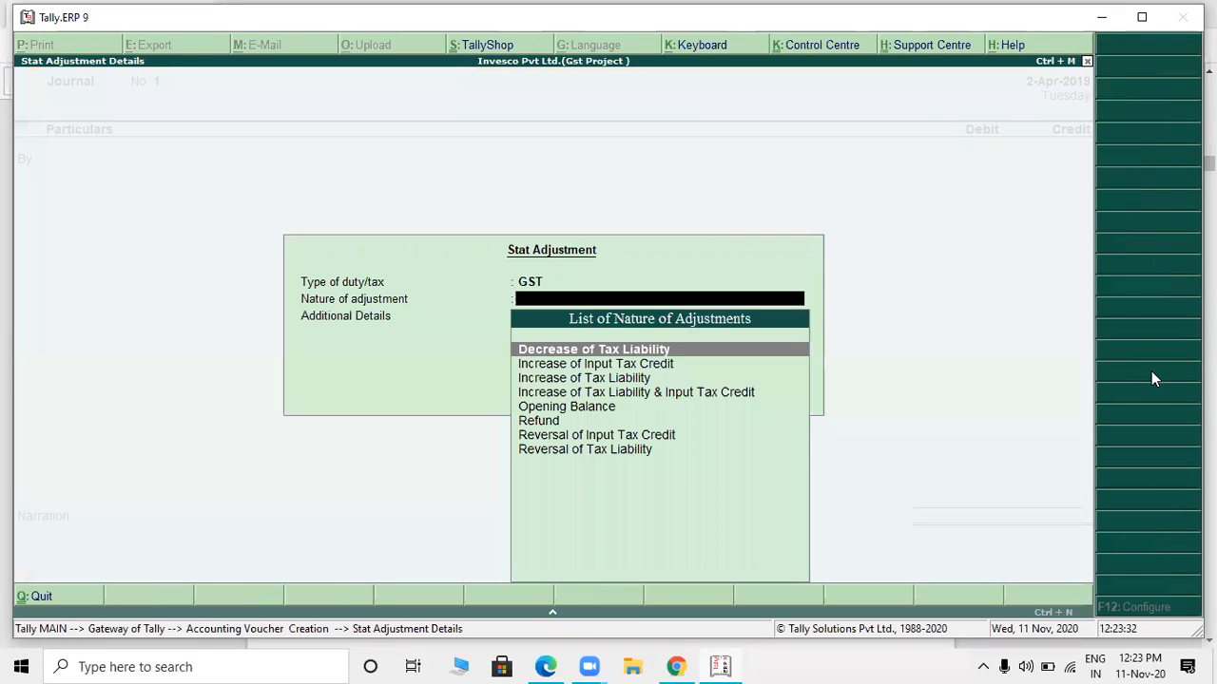
pyautogui.press('Down')
pyautogui.press('Down')
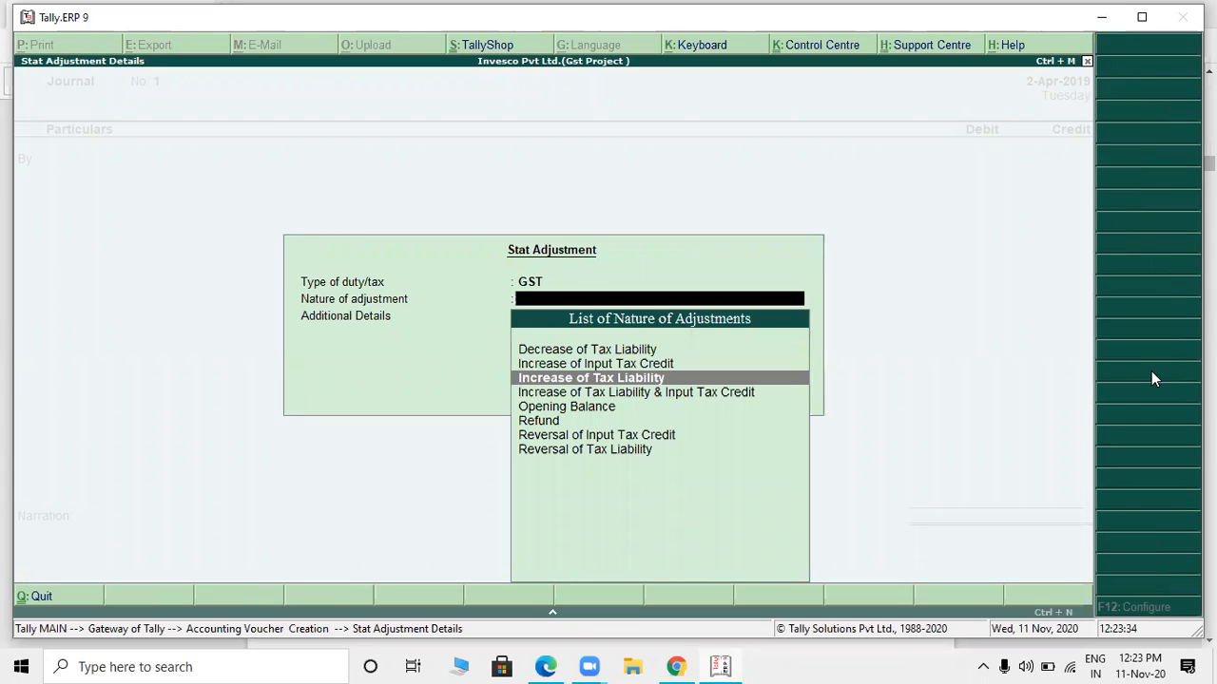
pyautogui.press('Return')
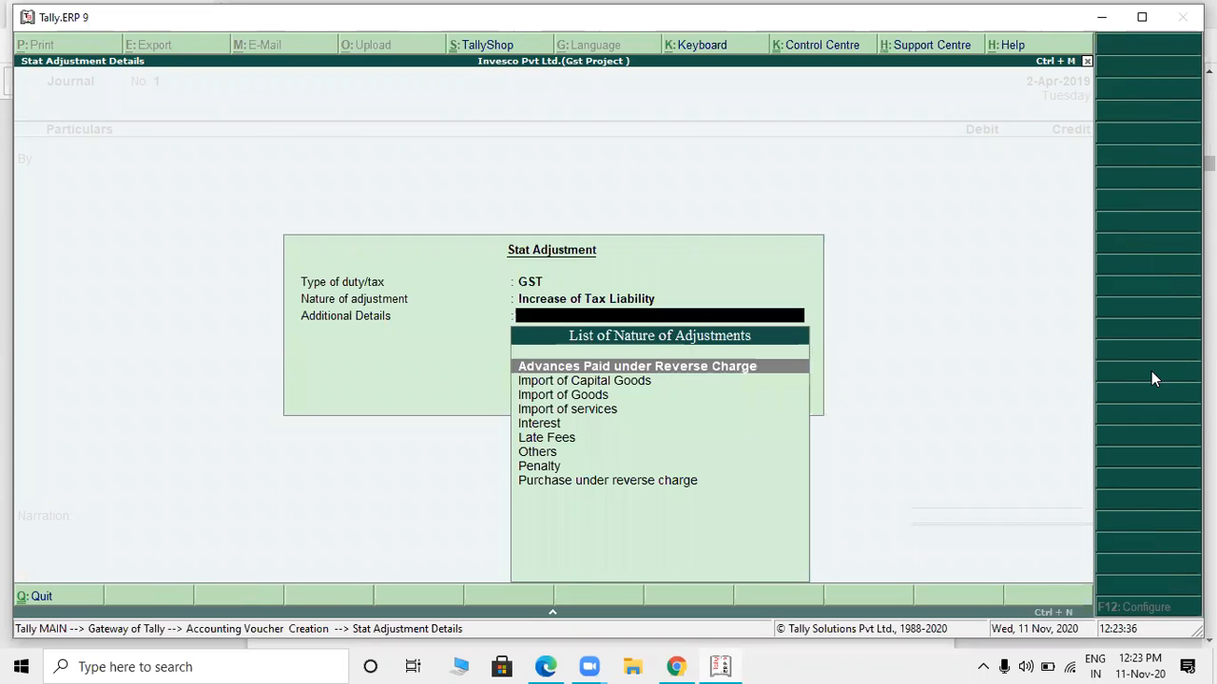
# - Set the adjustment's additional details to Purchase under reverse charge and return to the journal entry
pyautogui.press('Down')
pyautogui.press('Down')
pyautogui.press('Down')
pyautogui.press('Down')
pyautogui.press('Down')
pyautogui.press('Down')
pyautogui.press('Down')
pyautogui.press('Down')
pyautogui.press('Up')
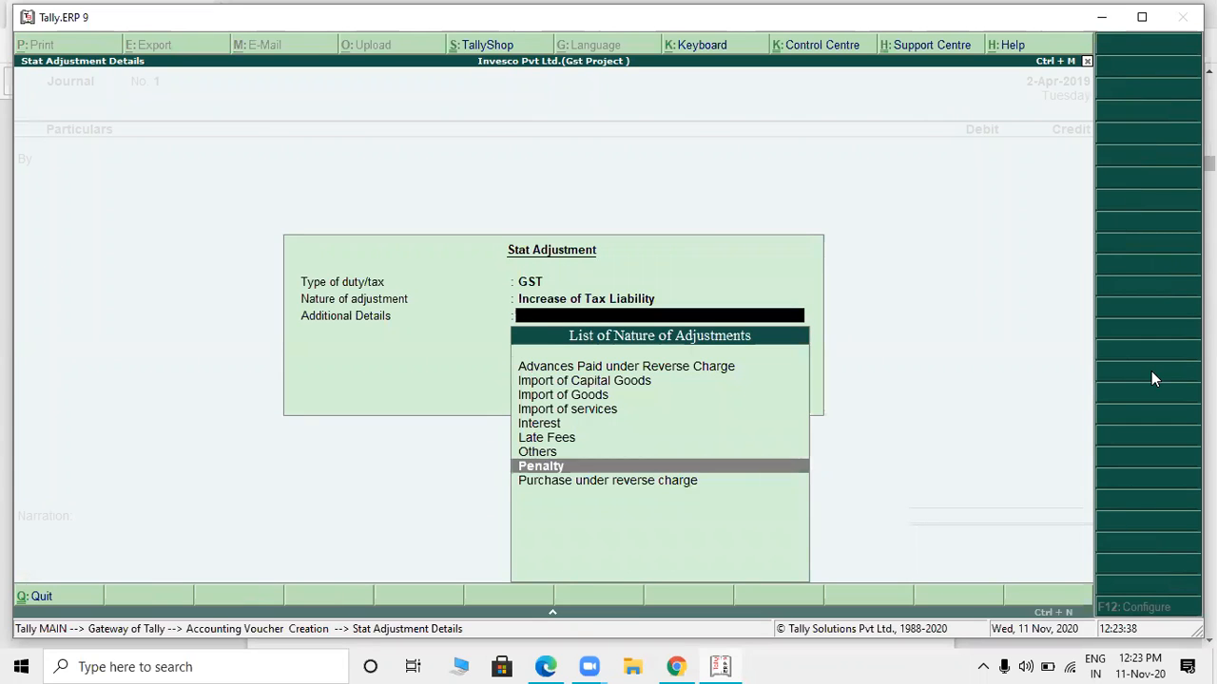
pyautogui.press('Down')
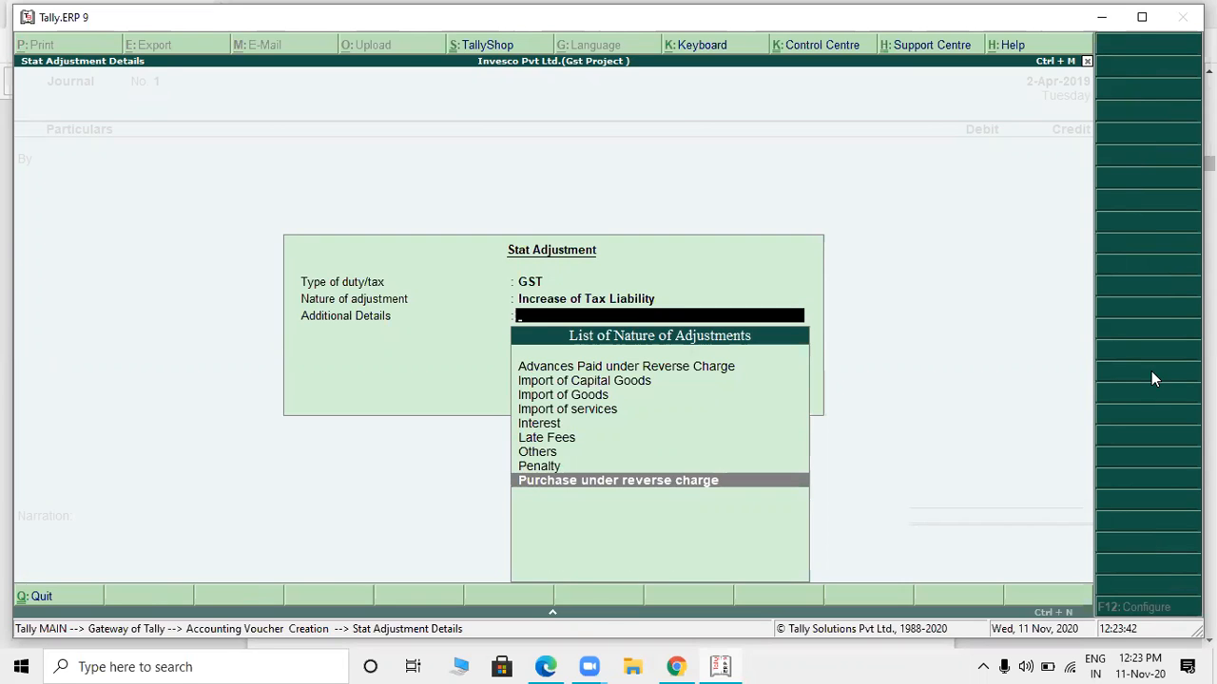
pyautogui.press('Return')
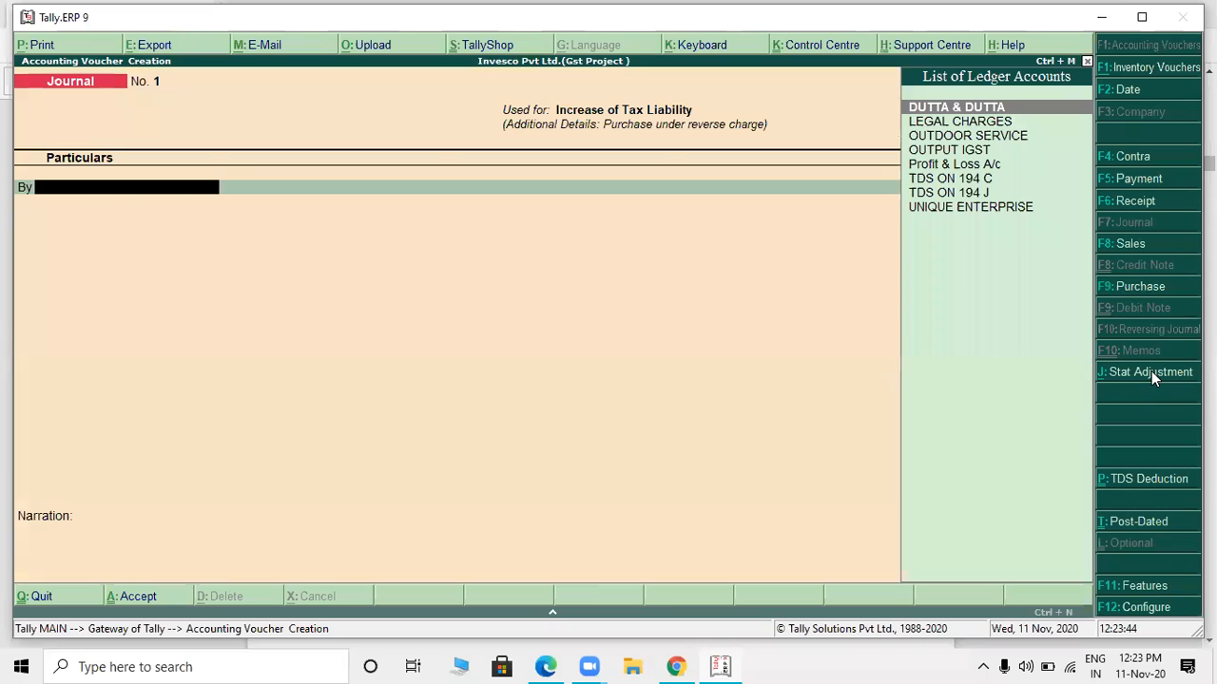
# - Create a ledger named TAX ON RCM under Current Assets and use it as the journal's debit account
pyautogui.hotkey('alt', 'c')
pyautogui.write('TAX')
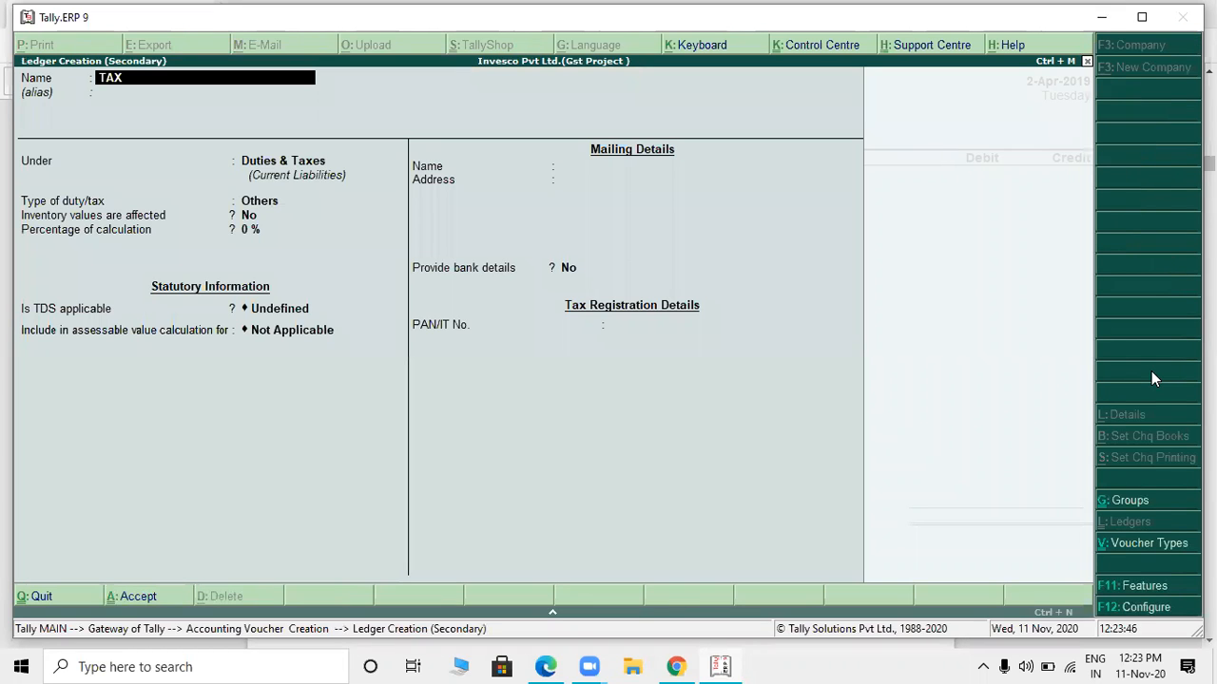
pyautogui.write(' ON RCM')
pyautogui.press('Return')
pyautogui.press('Return')
pyautogui.write('CU')
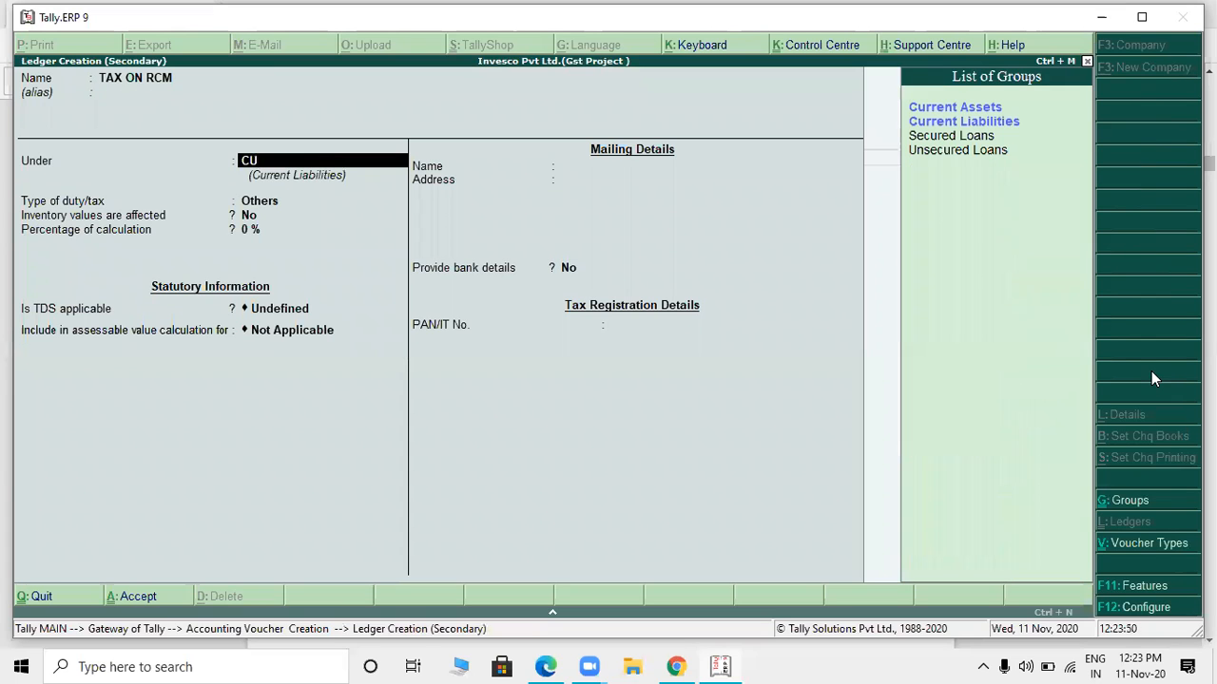
pyautogui.press('Up')
pyautogui.press('Return')
pyautogui.press('Return')
pyautogui.hotkey('ctrl', 'a')
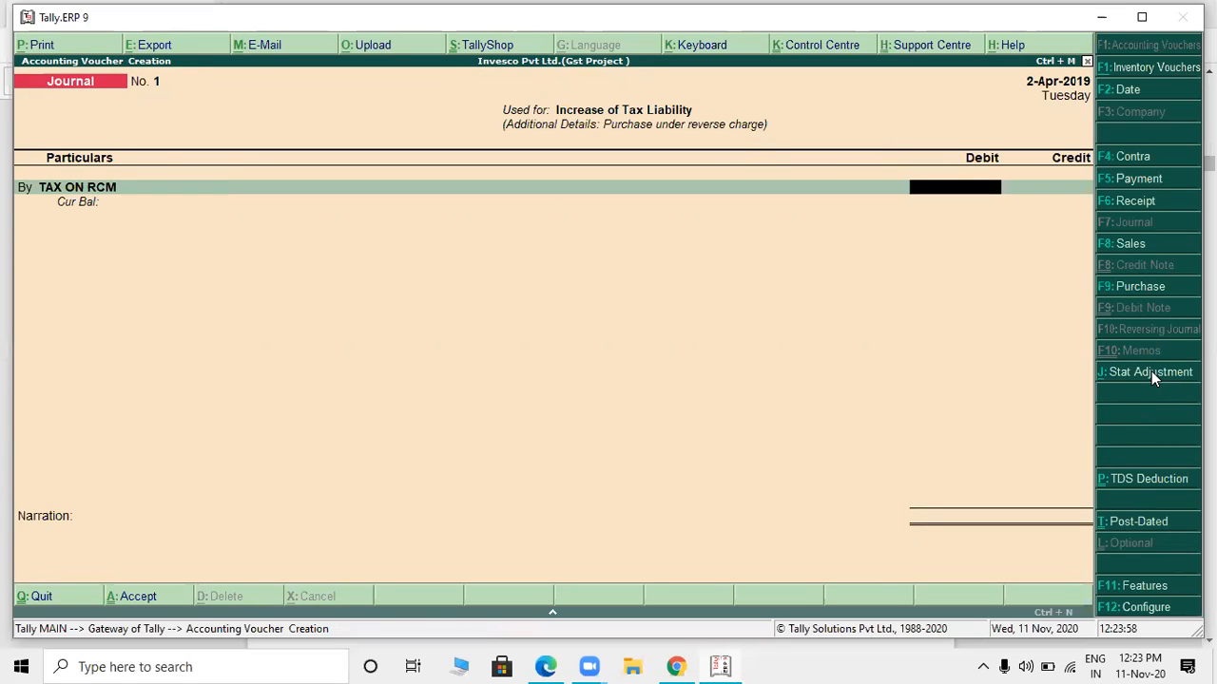
# - Calculate 5922*2 and enter the resulting 11,844 as the debit amount for TAX ON RCM
pyautogui.hotkey('ctrl', 'n')
pyautogui.write('5922*2')
pyautogui.press('Return')
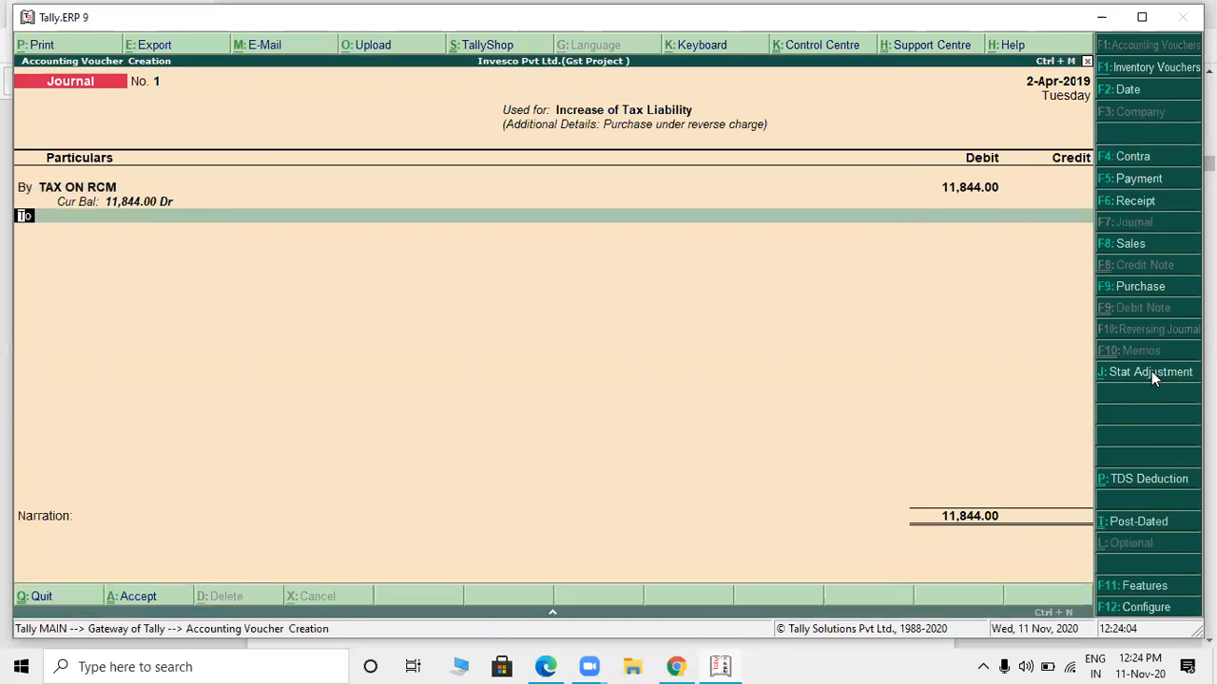
# - Create a credit ledger named INPUT CGST under Duties & Taxes with duty type GST and tax type Central Tax
pyautogui.press('Return')
pyautogui.hotkey('alt', 'c')
pyautogui.write('INPUT CGST')
pyautogui.press('Return')
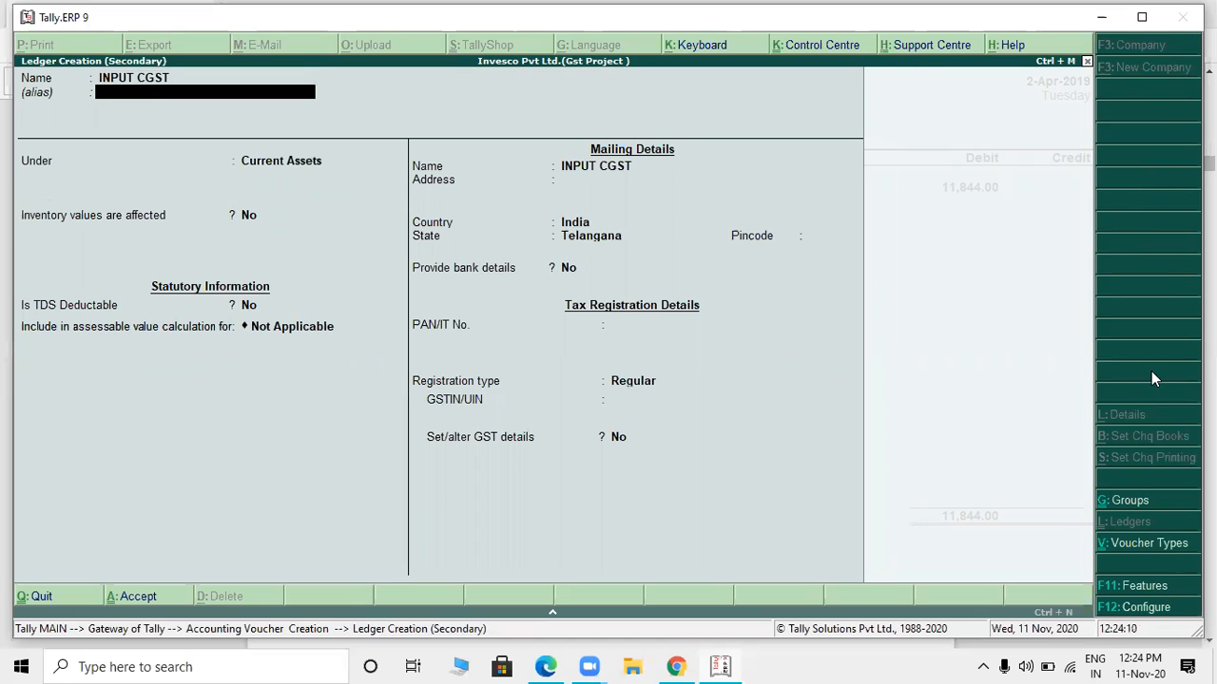
pyautogui.press('Return')
pyautogui.write('DU')
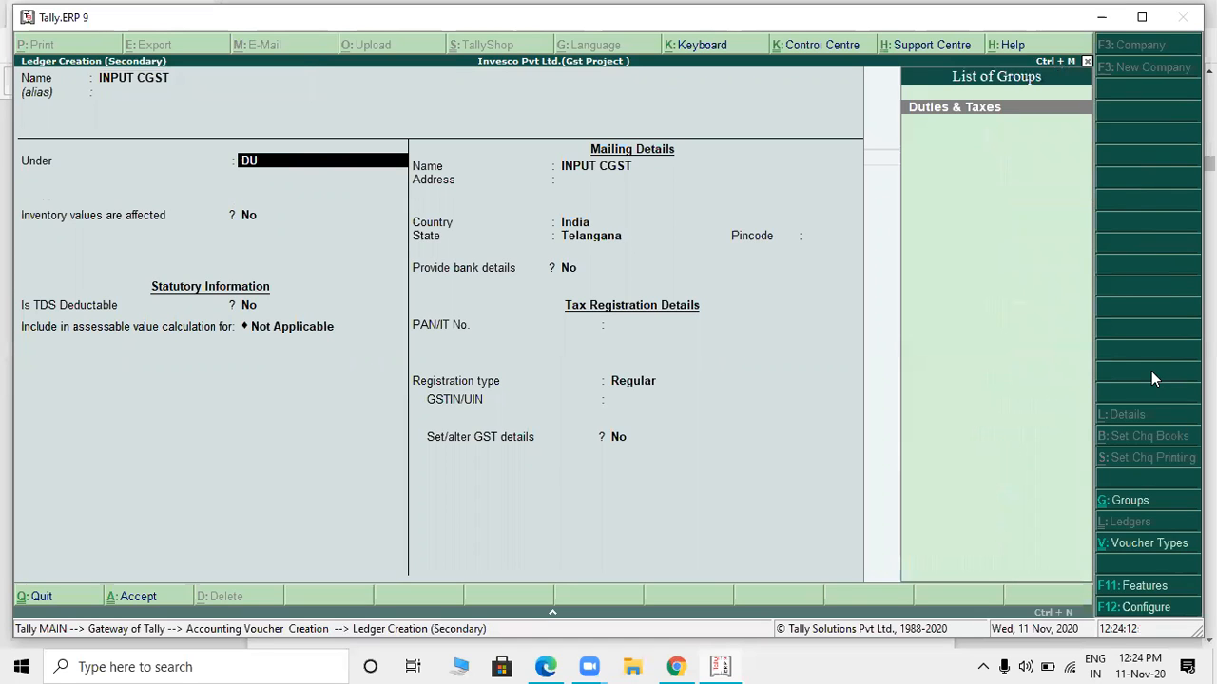
pyautogui.press('Return')
pyautogui.press('Up')
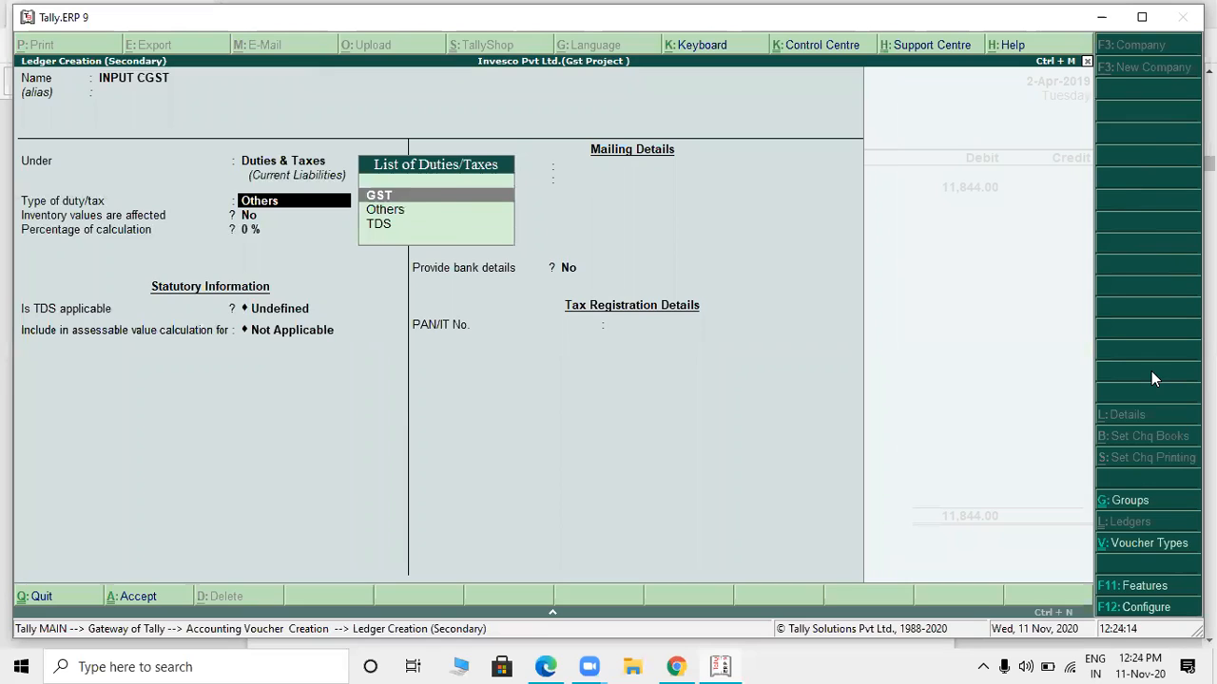
pyautogui.press('Return')
pyautogui.press('Return')
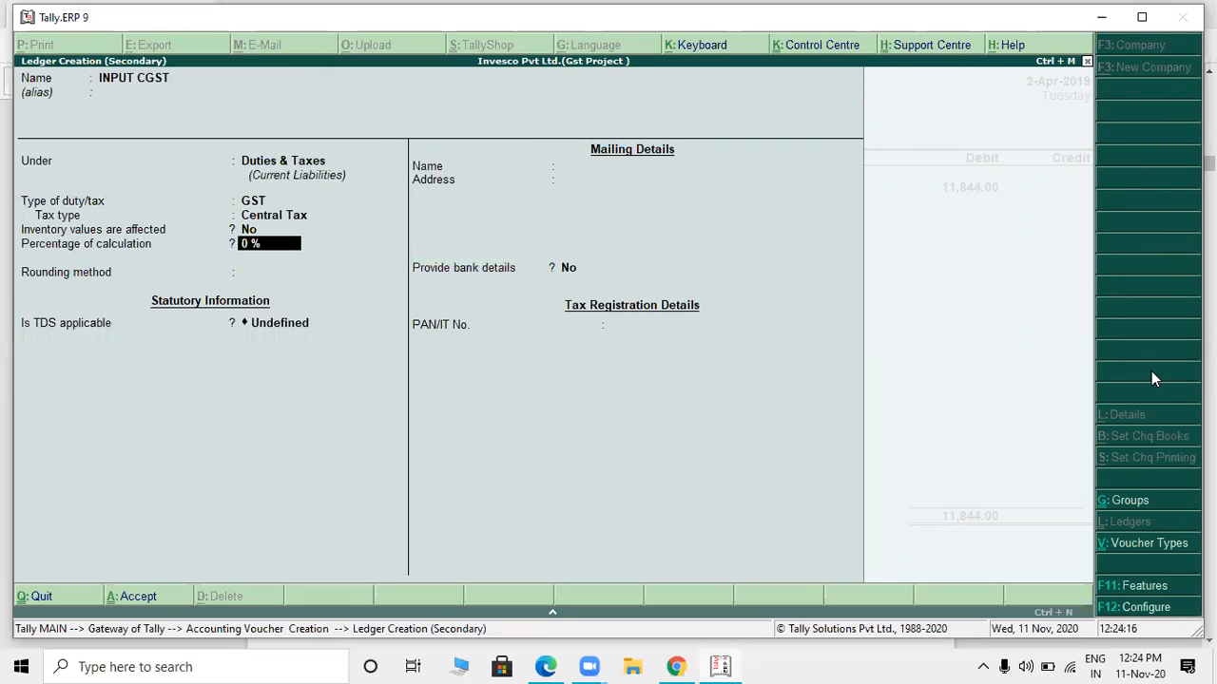
pyautogui.hotkey('ctrl', 'a')
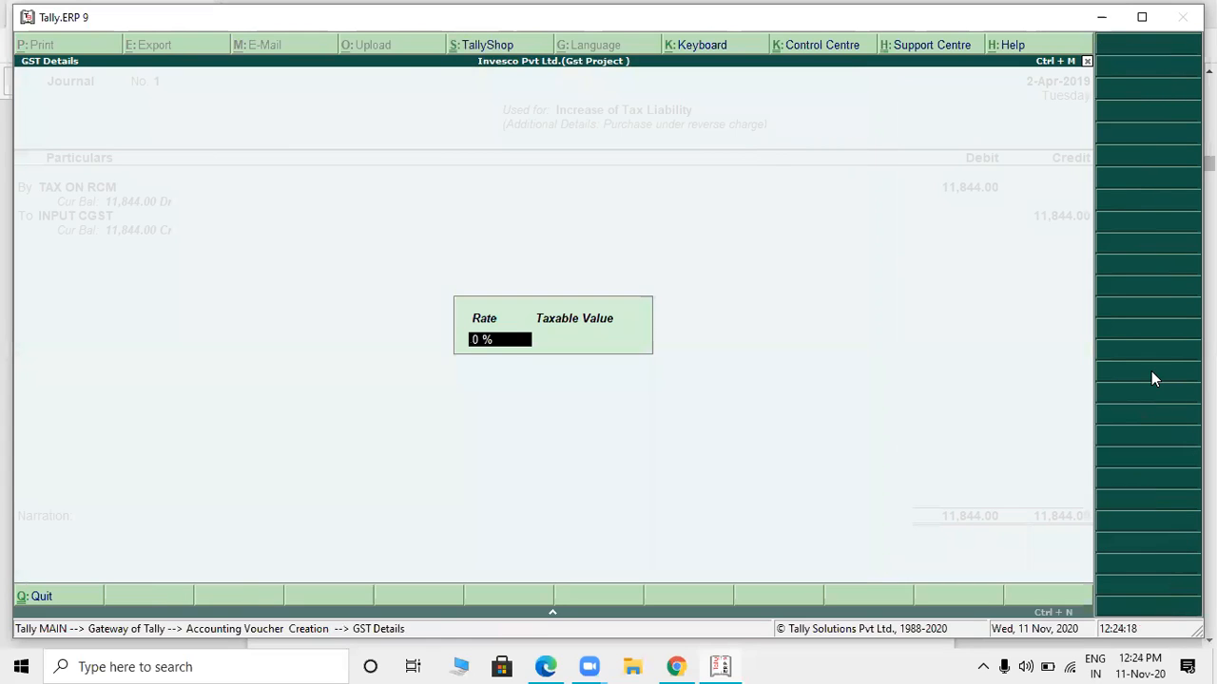
# - Set INPUT CGST's rate to 9% on a taxable value of 65,800 from the Dutta & Dutta bill, and credit 5,922
pyautogui.write('9')
pyautogui.press('Return')
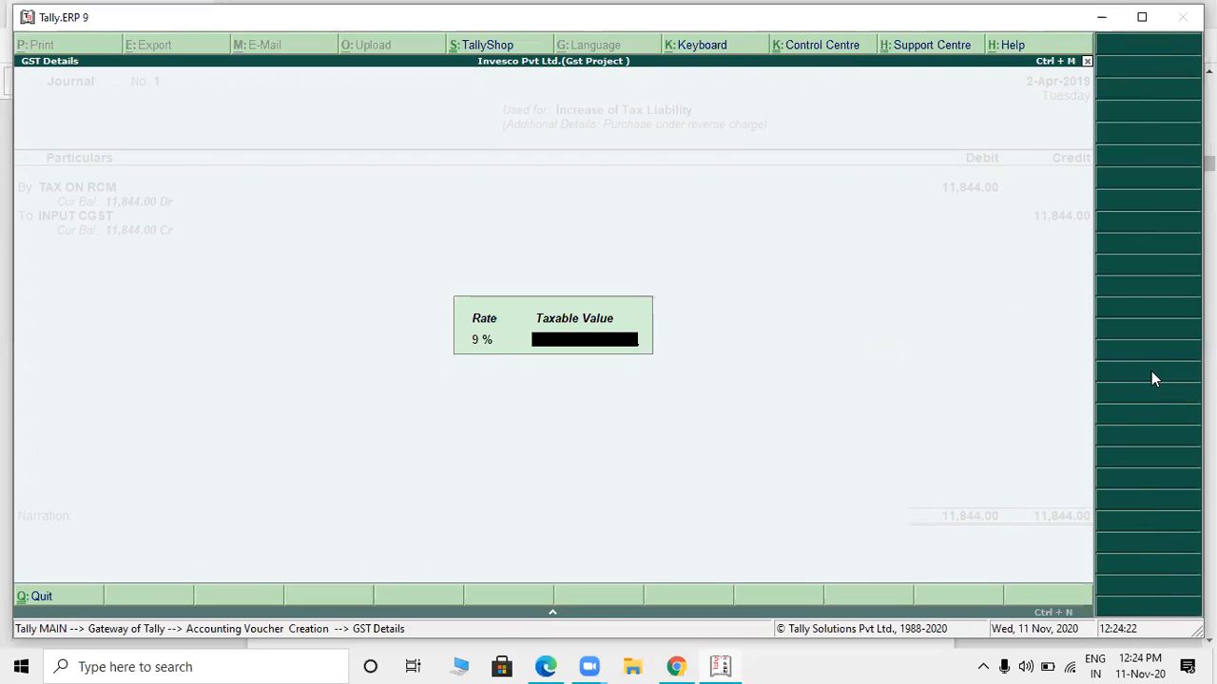
pyautogui.write('65800')
pyautogui.hotkey('alt', 'Tab')
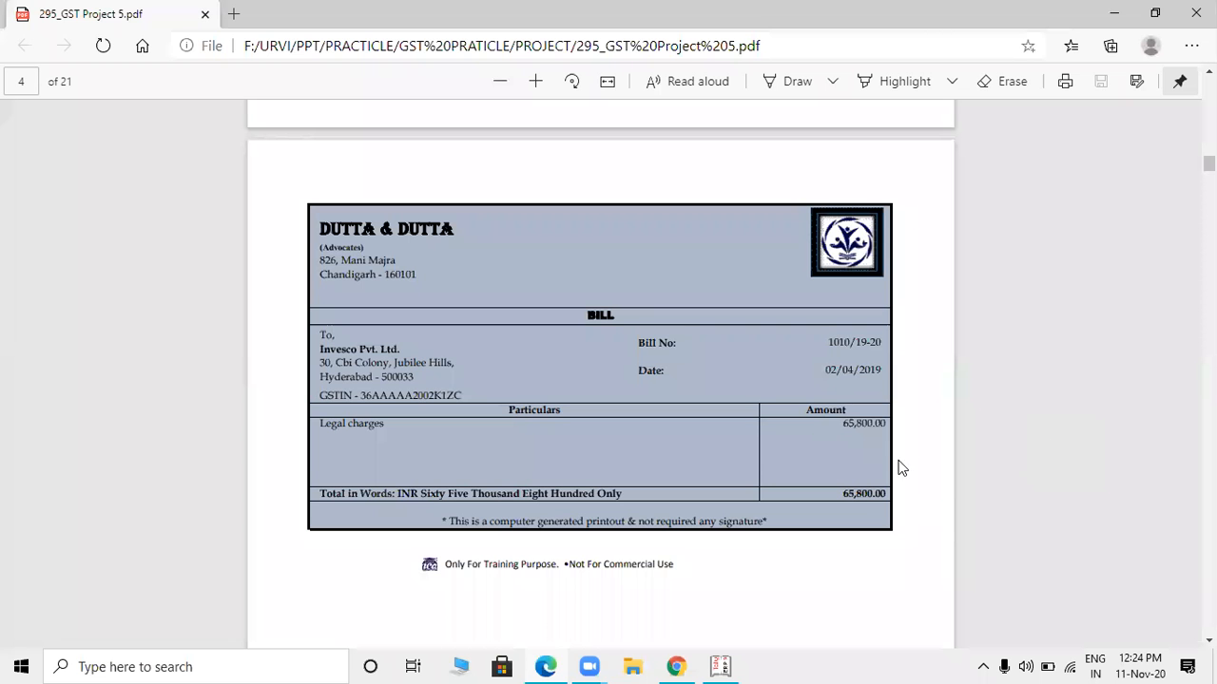
pyautogui.hotkey('alt', 'Tab')
pyautogui.press('Return')
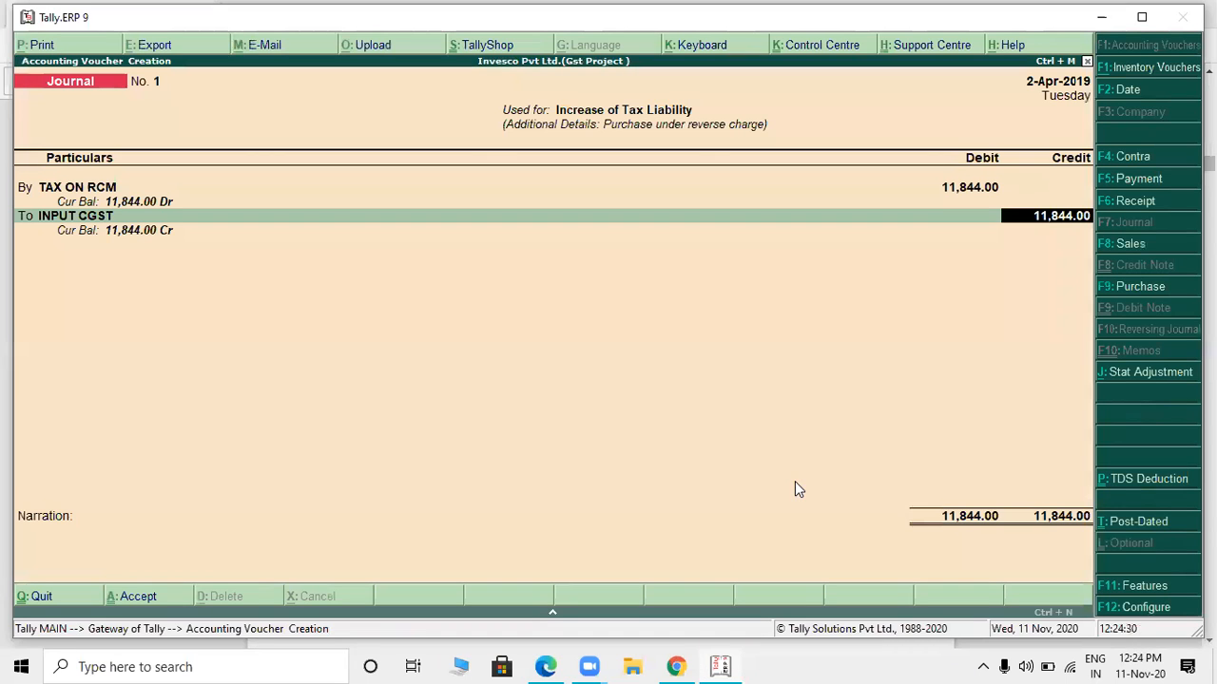
pyautogui.write('5922')
pyautogui.press('Return')
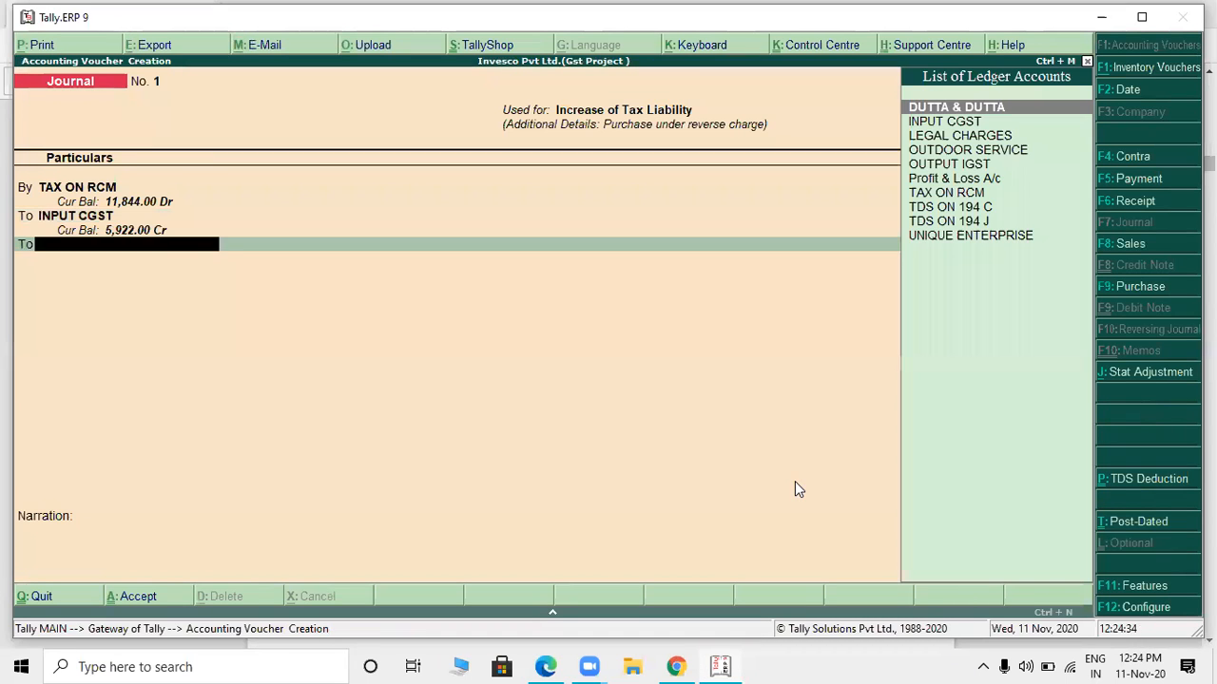
# - Create a second credit ledger named INPUT SGST under Duties & Taxes with duty type GST and tax type State Tax
pyautogui.hotkey('alt', 'c')
pyautogui.write('INPU')
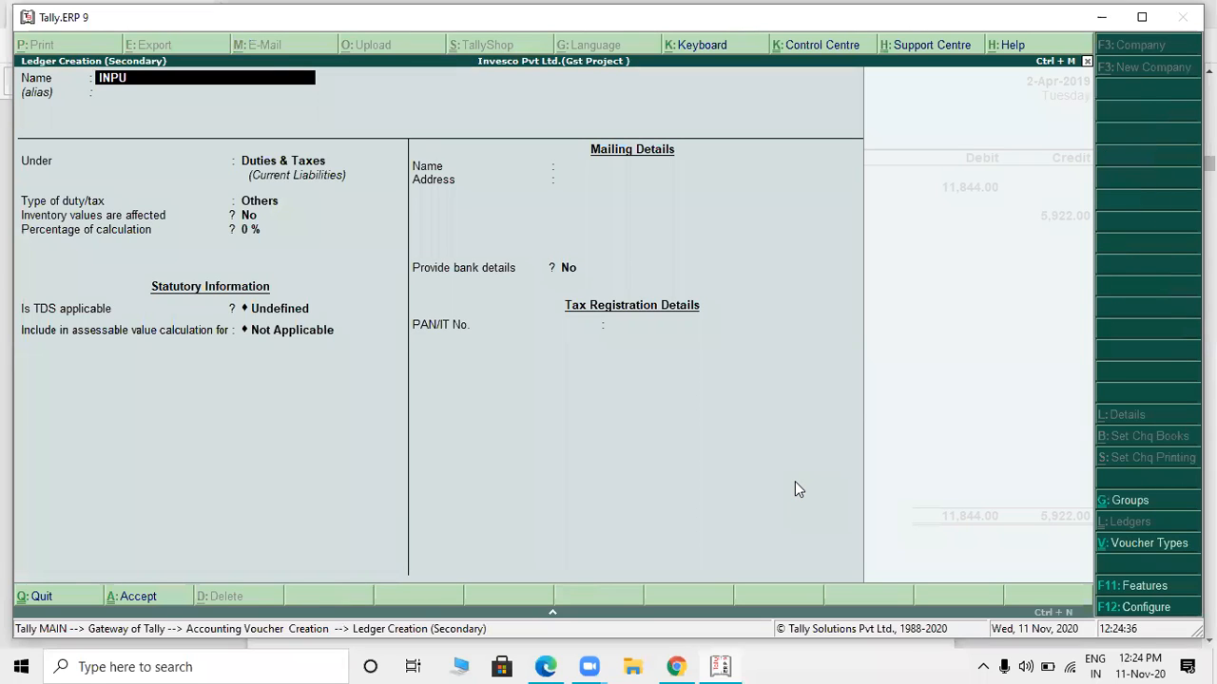
pyautogui.write('T SGST')
pyautogui.press('Return')
pyautogui.press('Return')
pyautogui.press('Return')
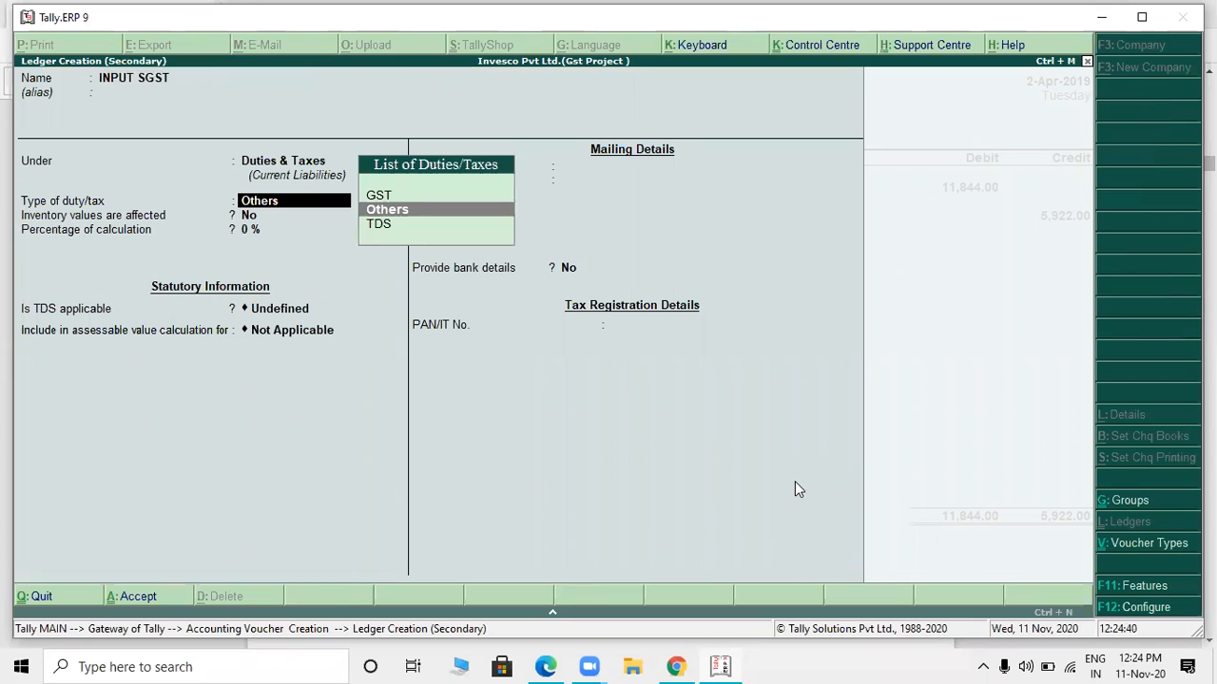
pyautogui.press('Up')
pyautogui.press('Return')
pyautogui.press('Down')
pyautogui.press('Down')
pyautogui.press('Down')
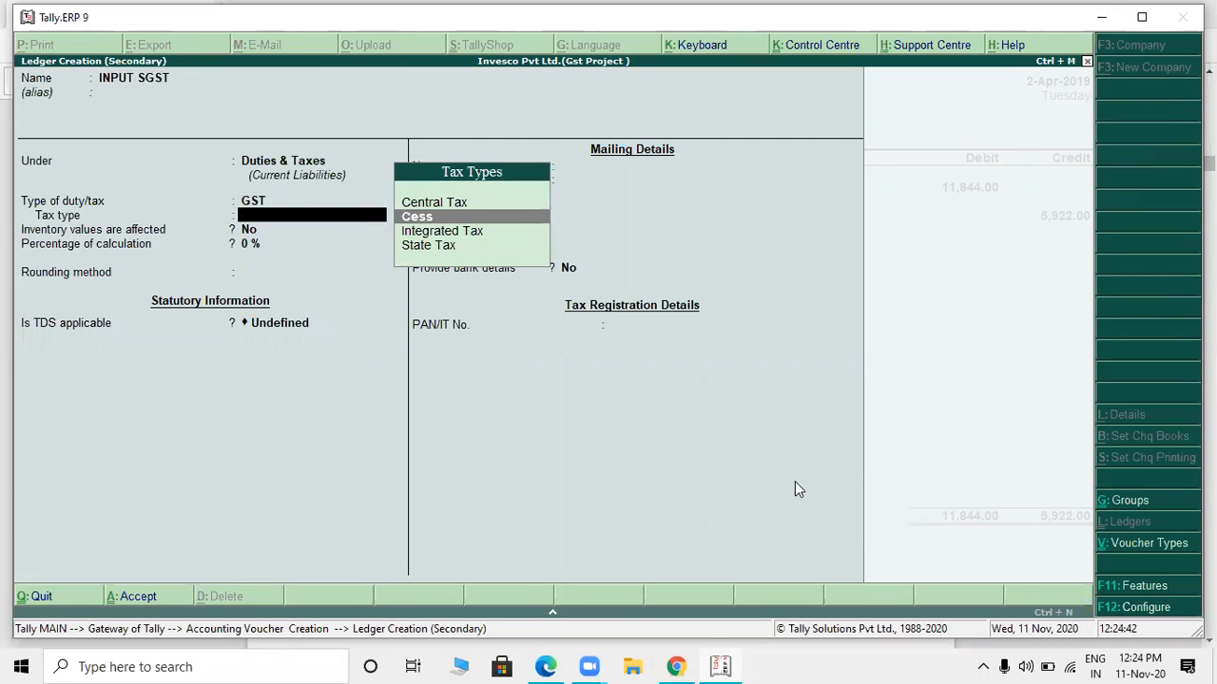
pyautogui.press('Return')
# - Accept 9% on 65,800 for INPUT SGST with a credit of 5,922, and save the journal voucher without a narration
pyautogui.press('Return')
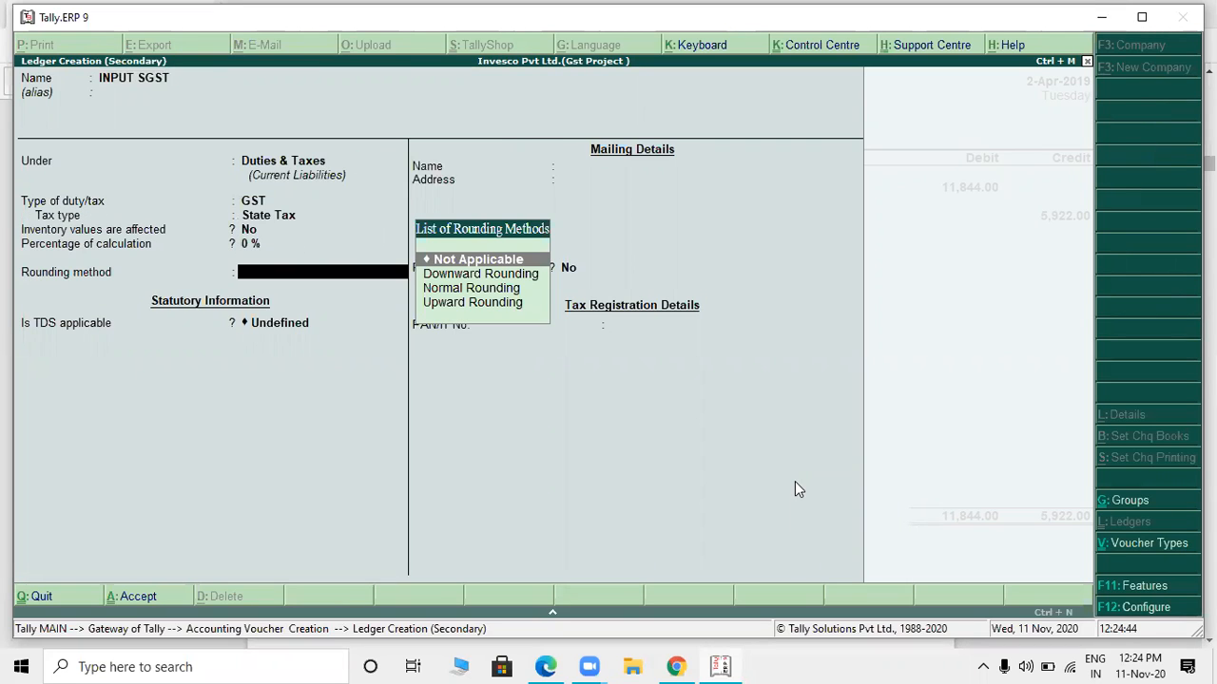
pyautogui.hotkey('ctrl', 'a')
pyautogui.press('Return')
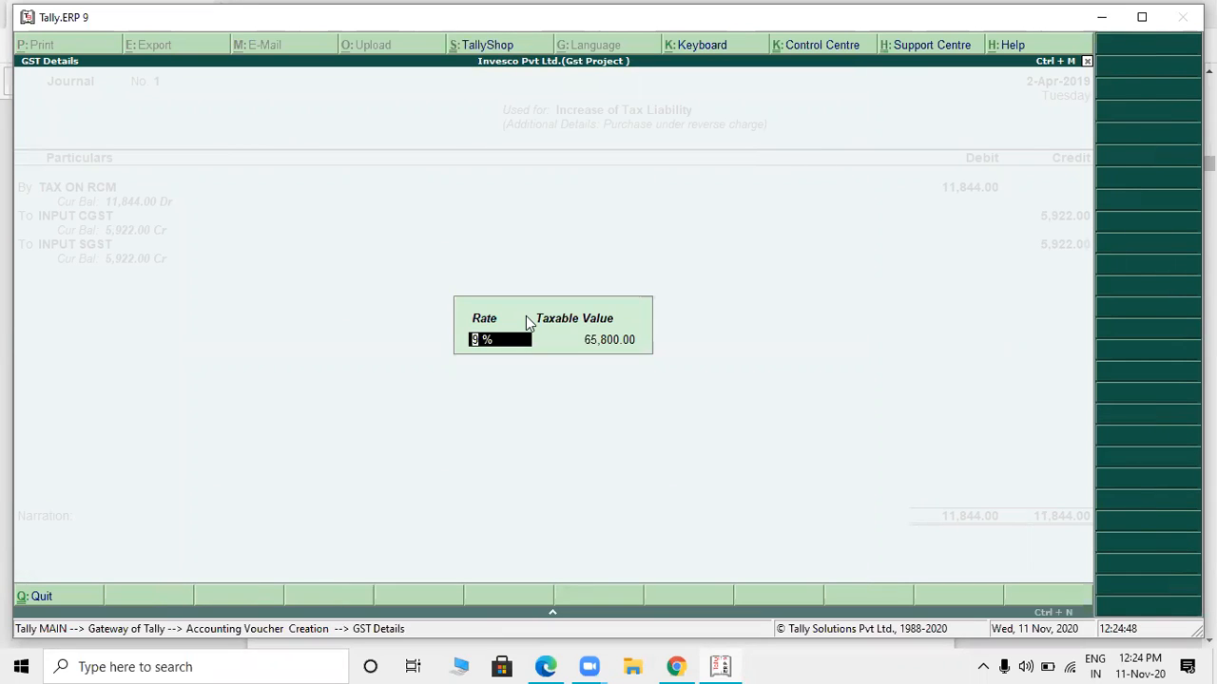
pyautogui.press('Return')
pyautogui.press('Return')
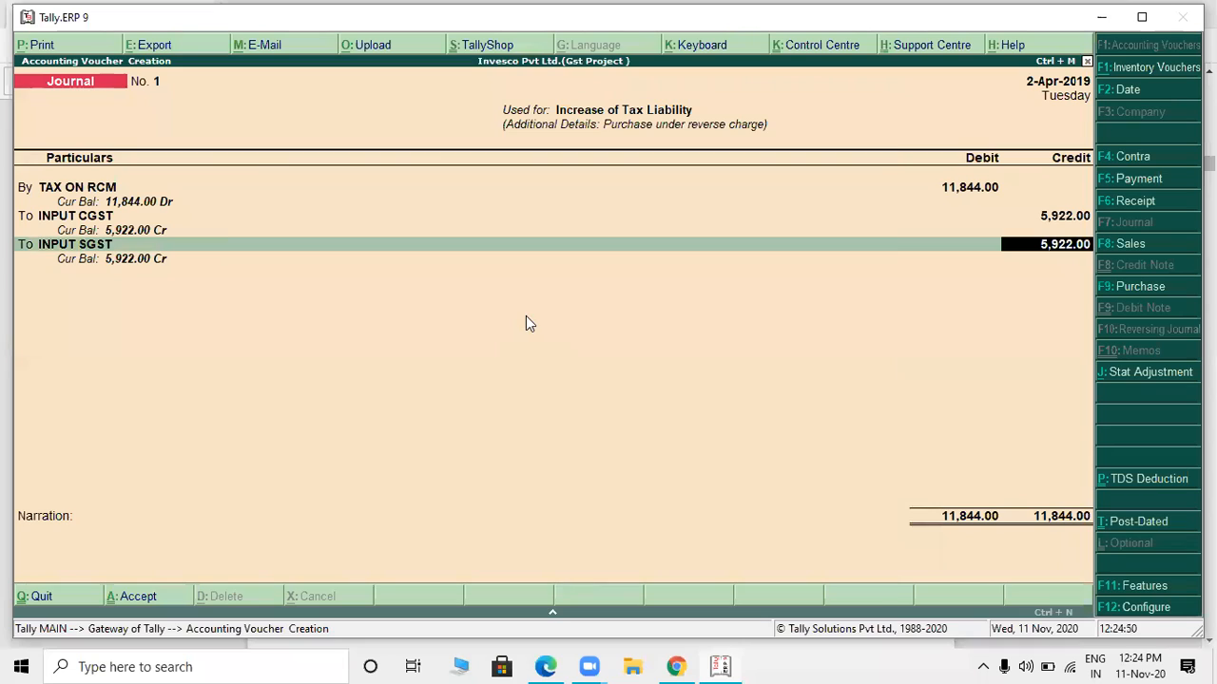
pyautogui.press('Return')
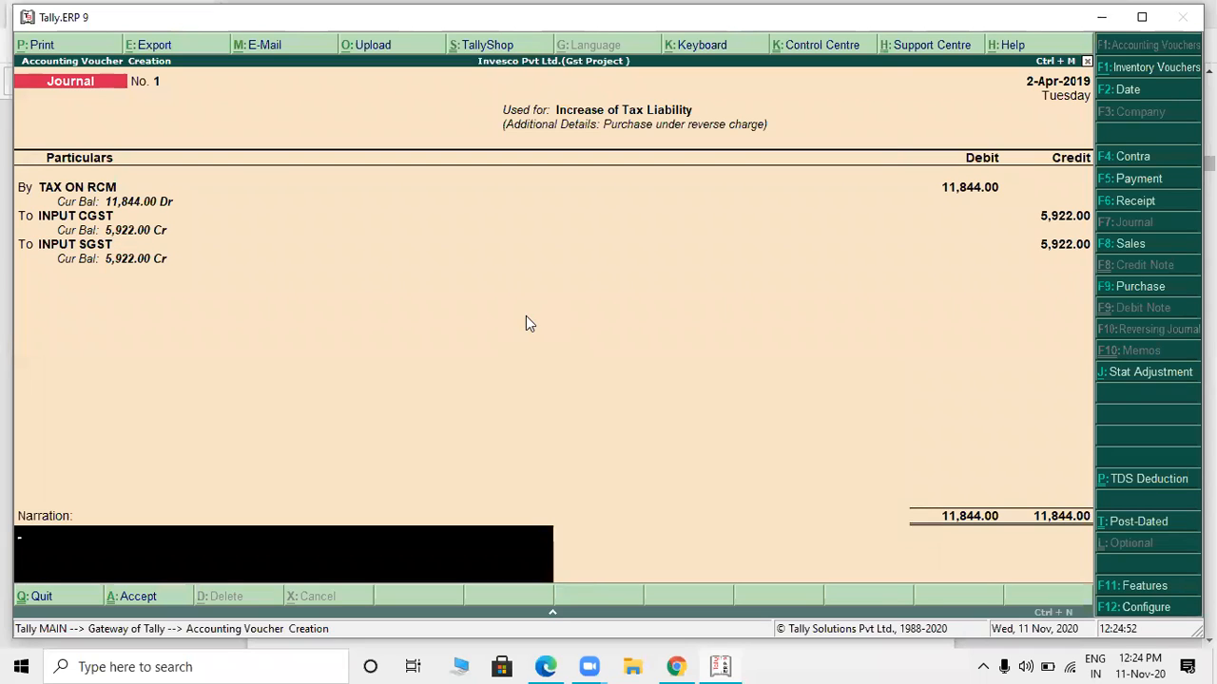
pyautogui.press('Return')
pyautogui.press('Return')
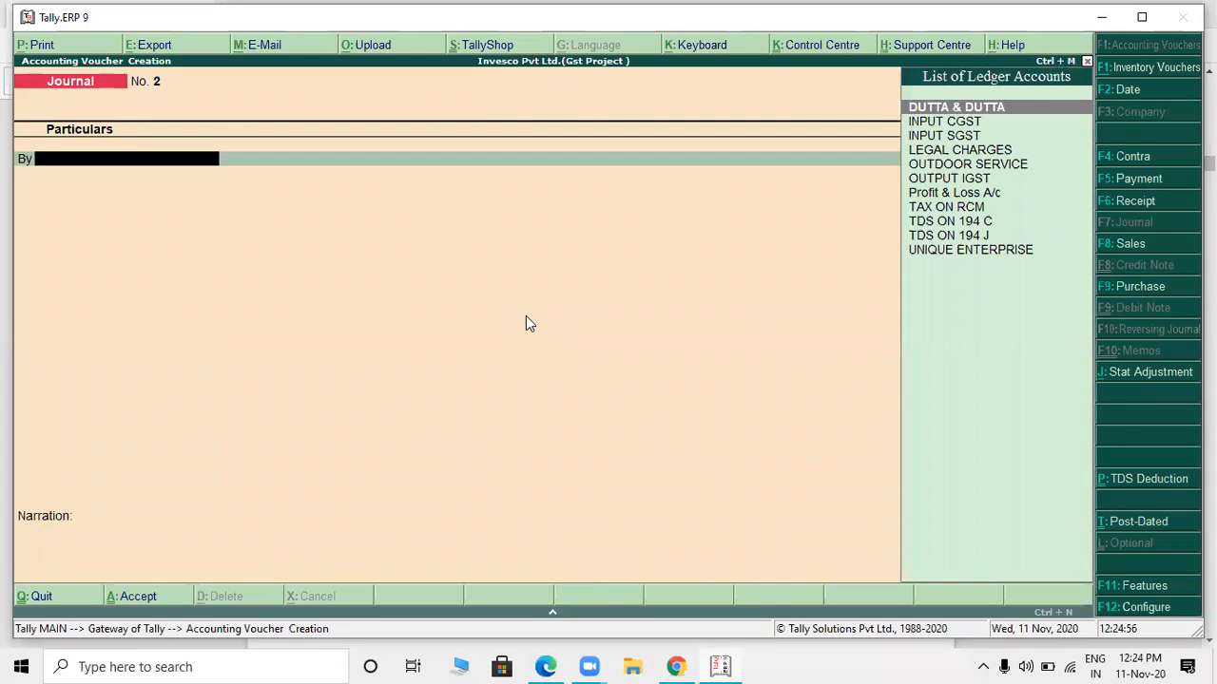
# - Leave voucher entry and examine the detailed balance sheet for the duties and the TAX ON RCM entry
pyautogui.press('Escape')
pyautogui.press('Return')
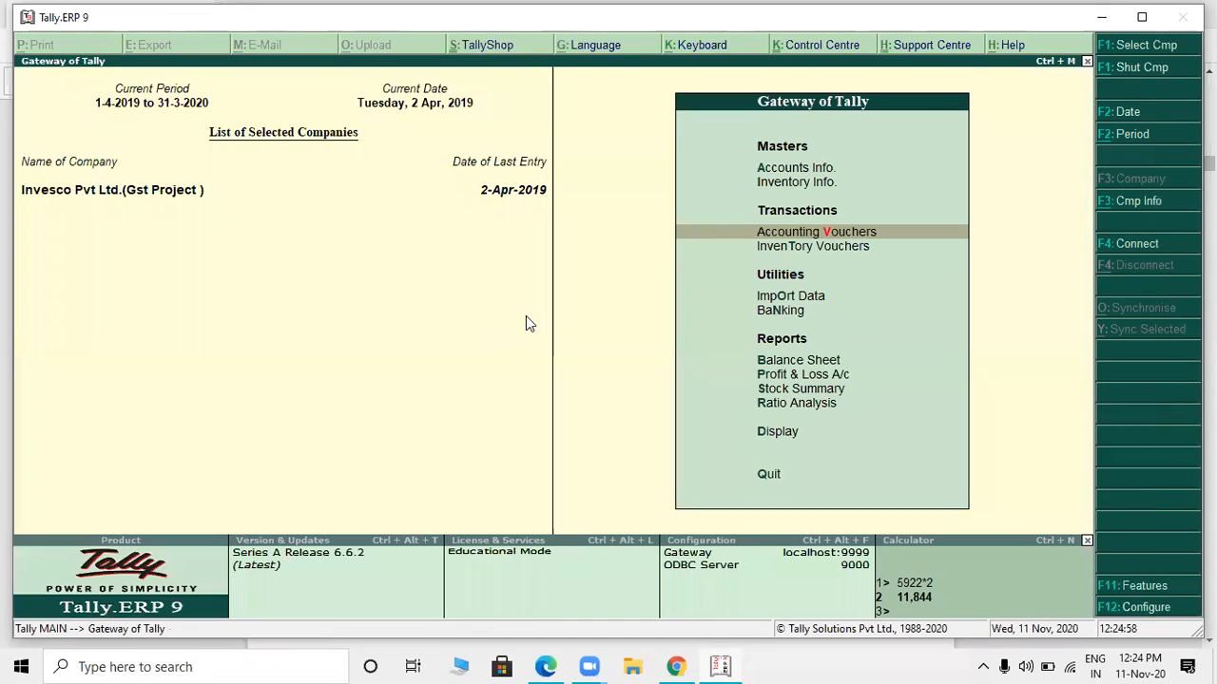
pyautogui.press('b')
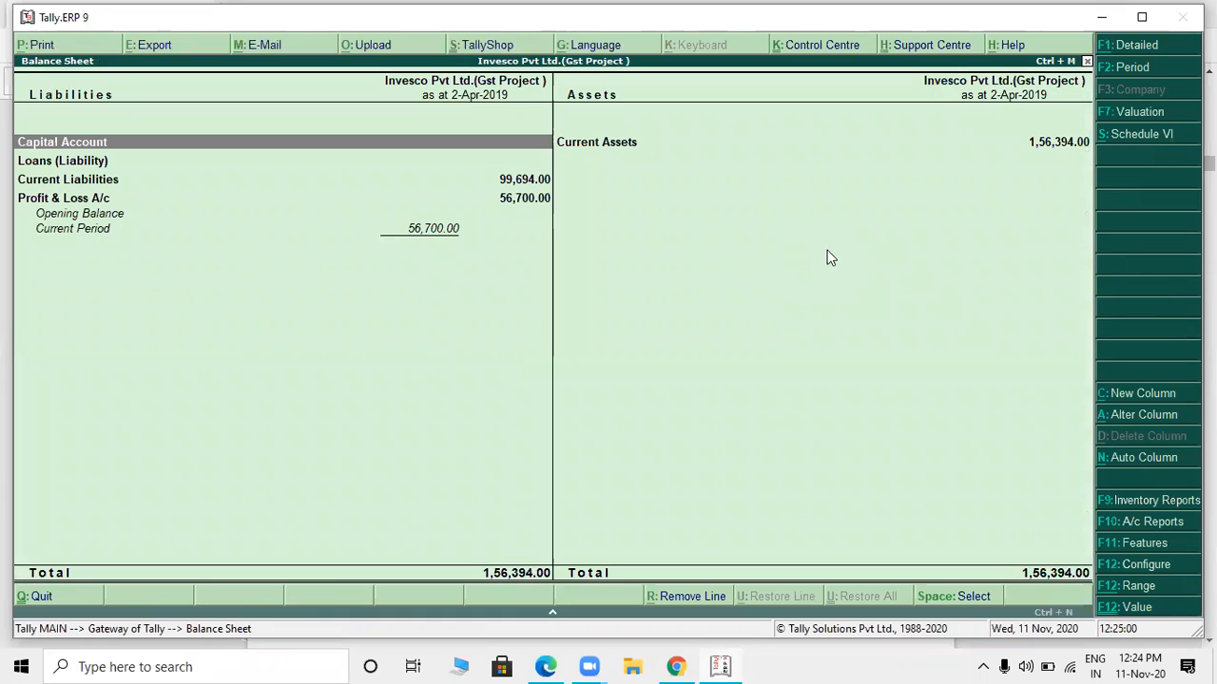
pyautogui.click(1130, 47)
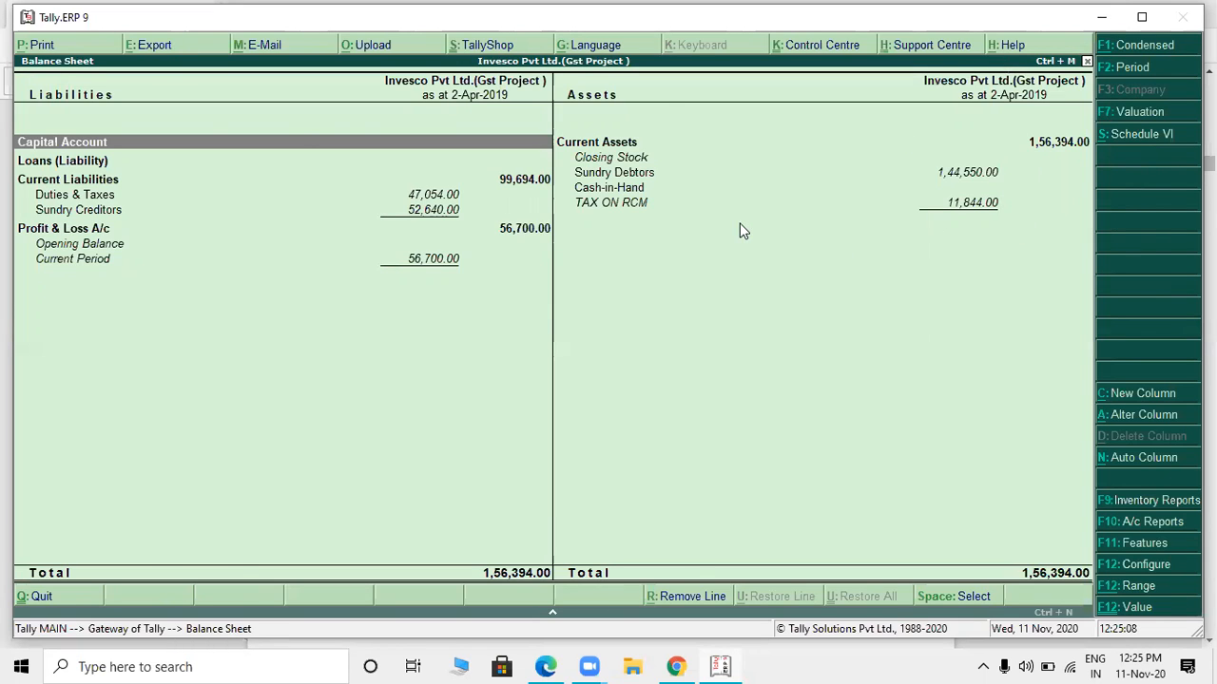
pyautogui.press('Escape')
# - Return to accounting voucher entry and start a payment voucher
pyautogui.press('Up')
pyautogui.press('Up')
pyautogui.press('Up')
pyautogui.press('Up')
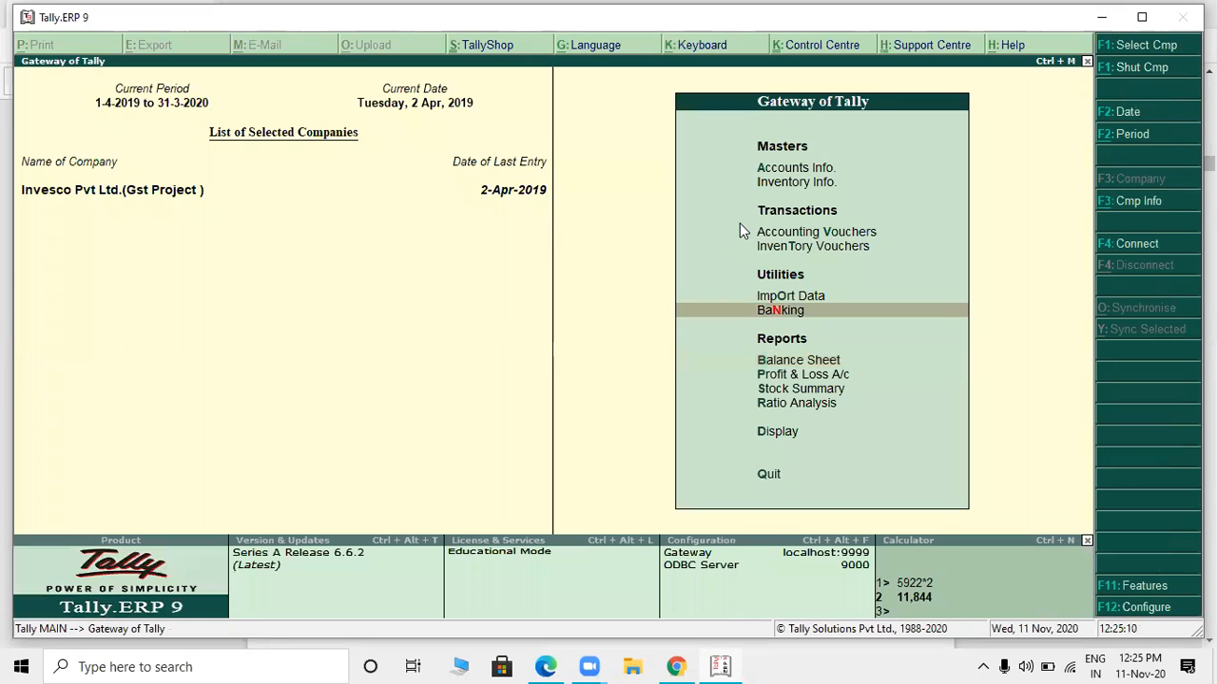
pyautogui.press('Return')
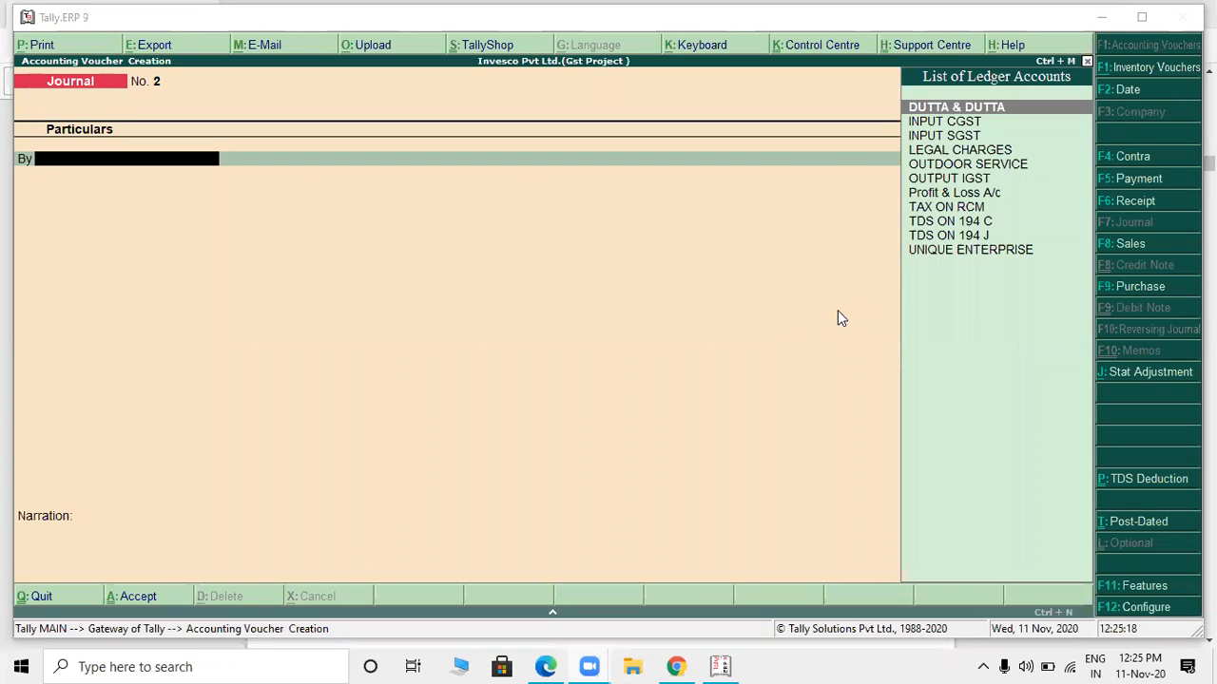
pyautogui.click(1125, 186)
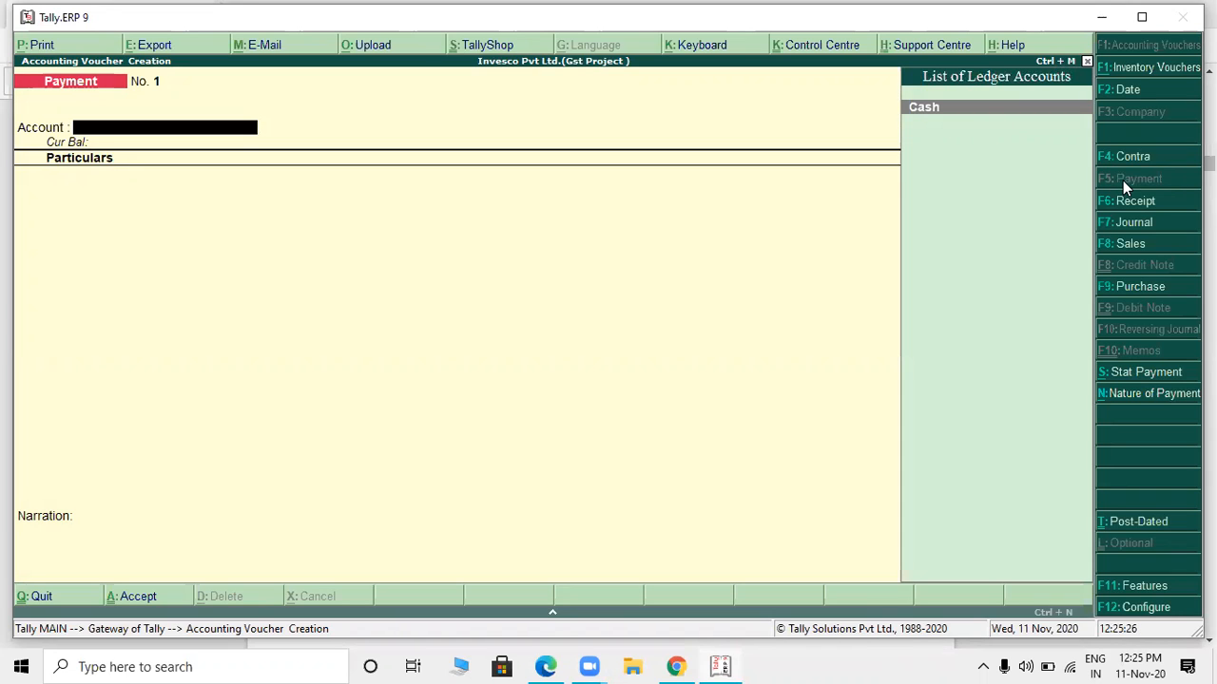
# - Create a ledger named AXIS BANK under Bank Accounts and use it as the payment voucher's account instead of Cash
pyautogui.press('Return')
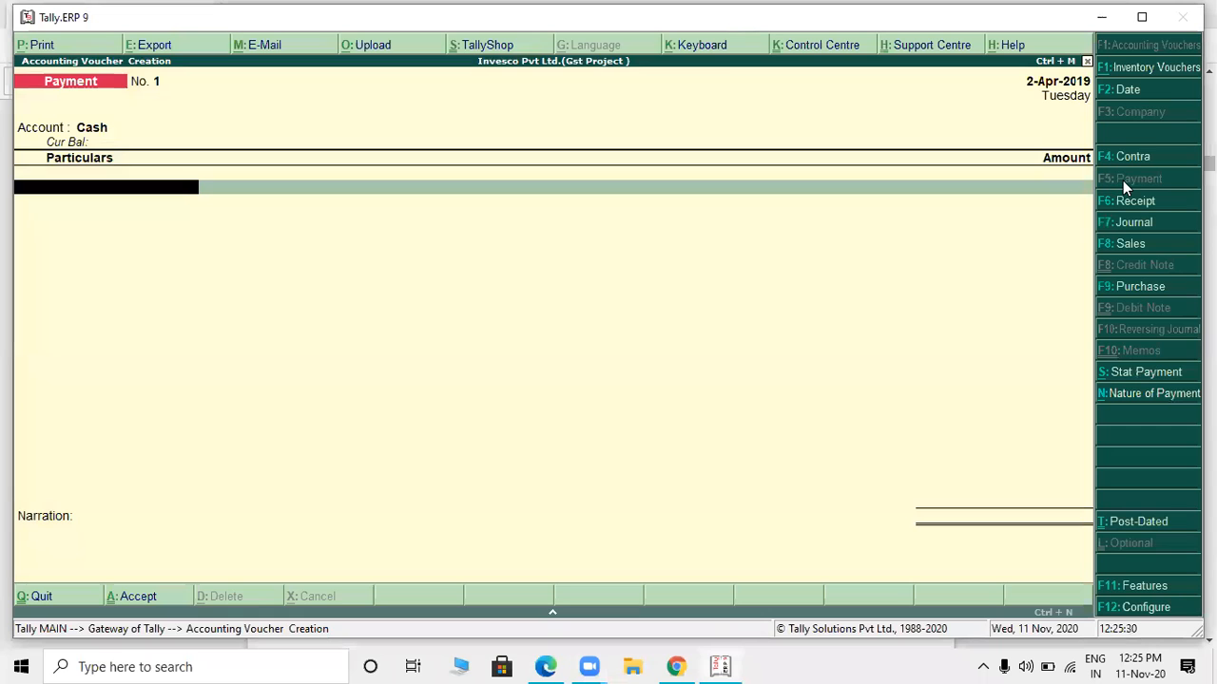
pyautogui.press('BackSpace')
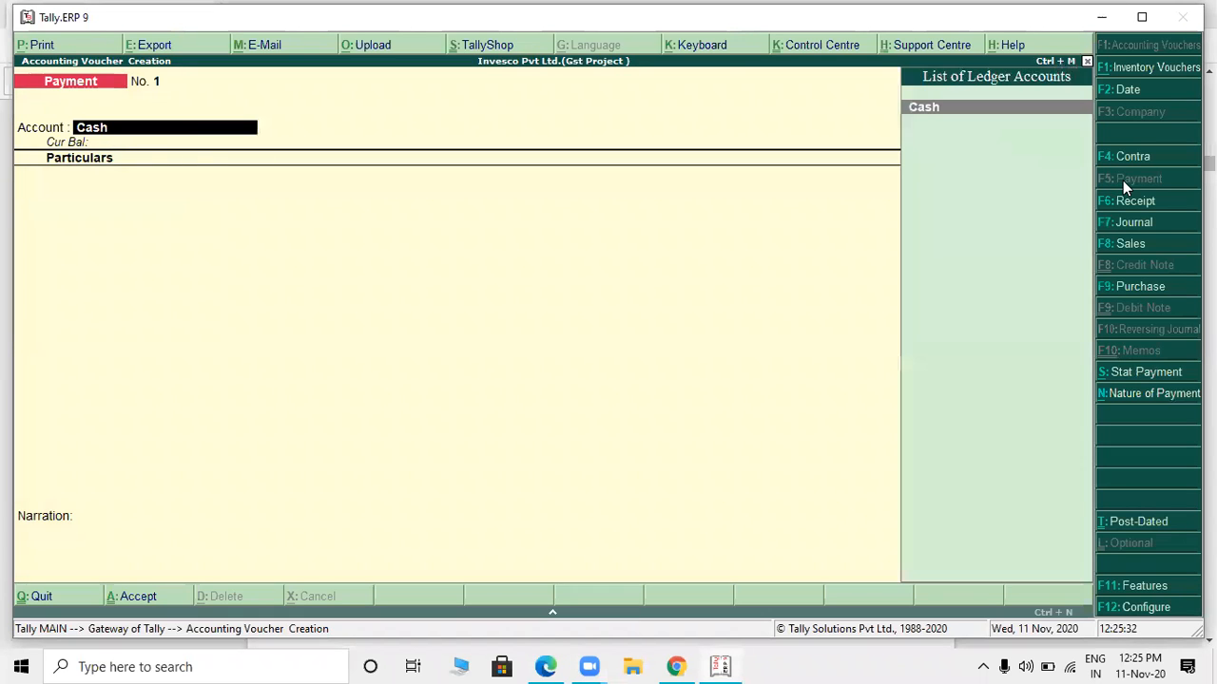
pyautogui.hotkey('alt', 'c')
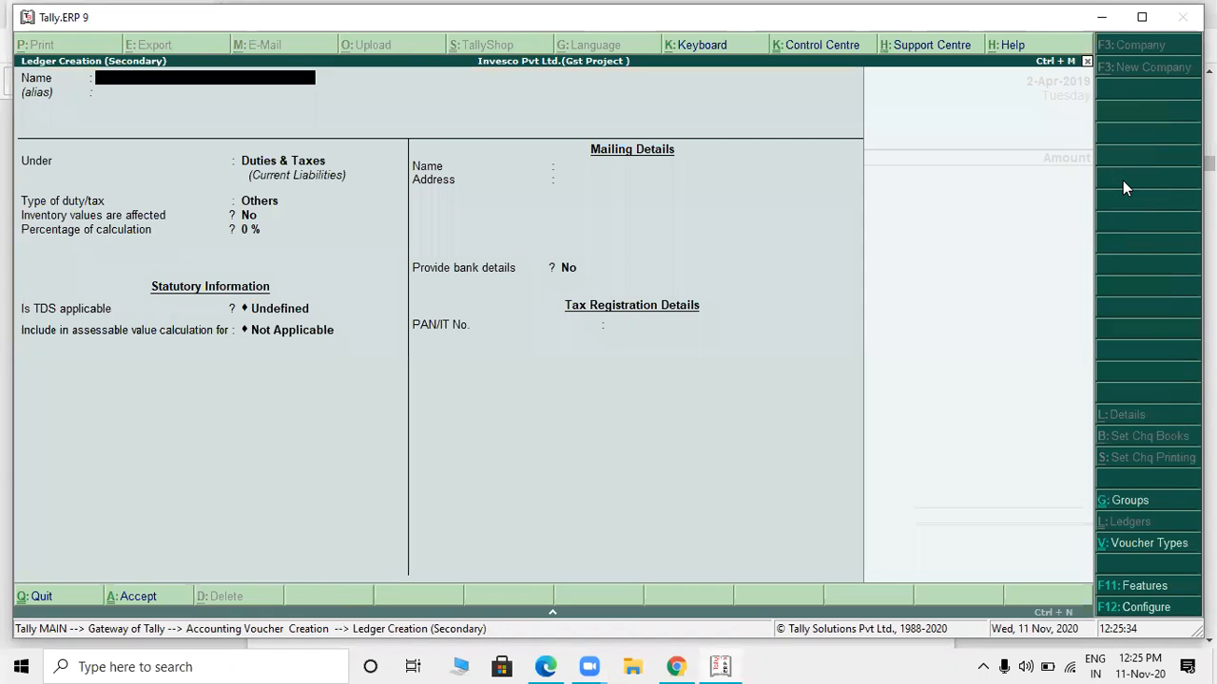
pyautogui.write('AXIS ')
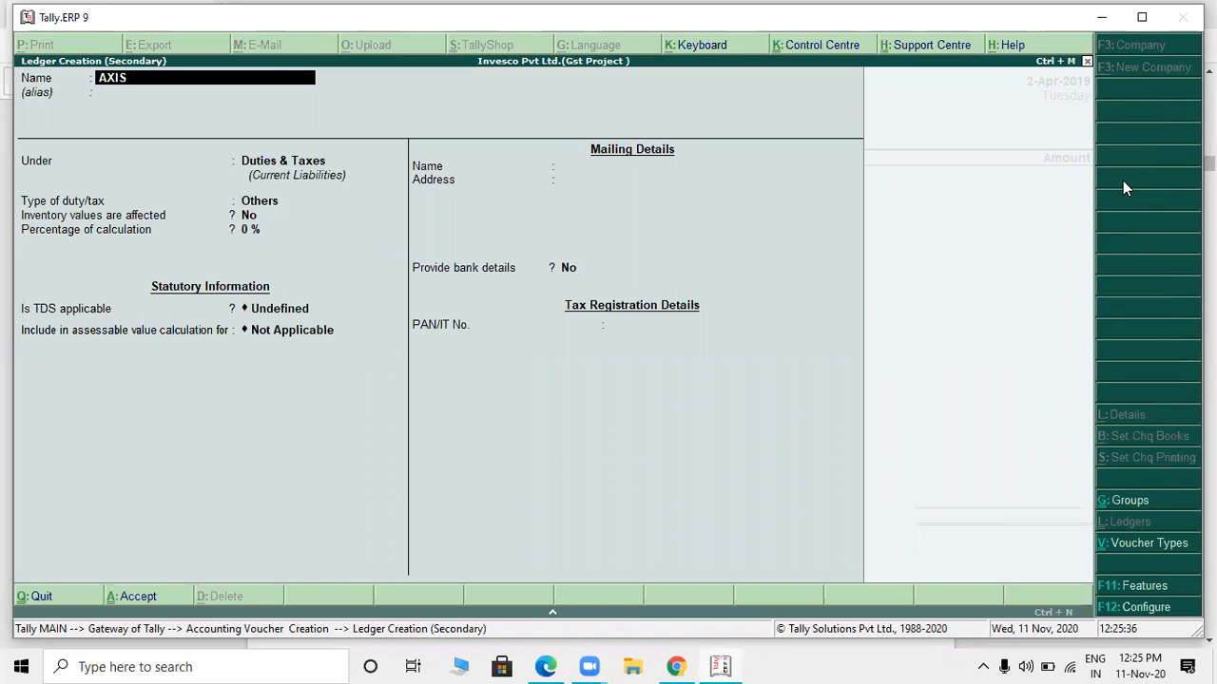
pyautogui.write('BANK')
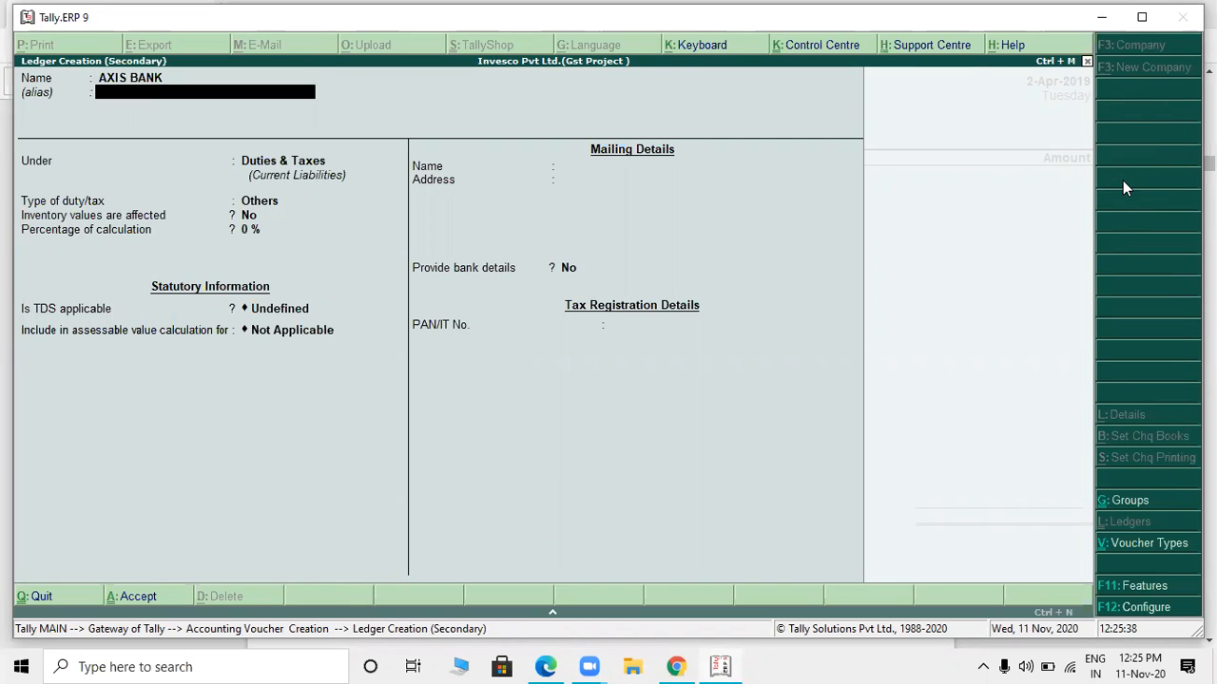
pyautogui.press('Return')
pyautogui.write('BANK')
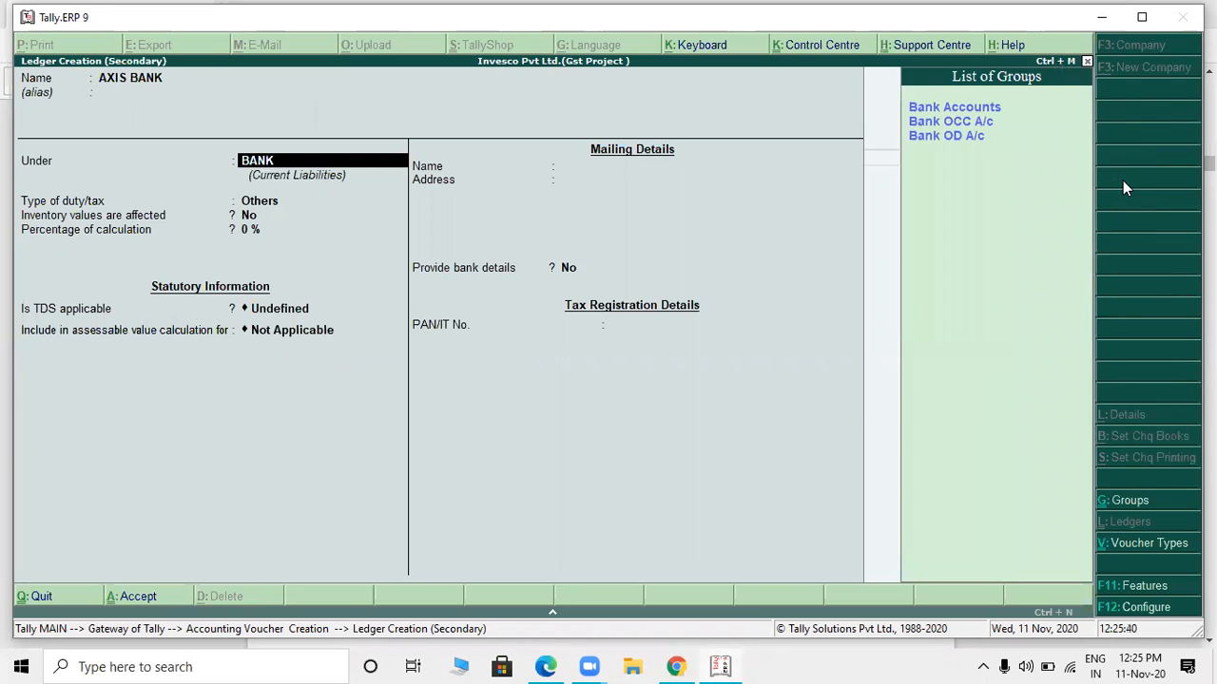
pyautogui.press('Return')
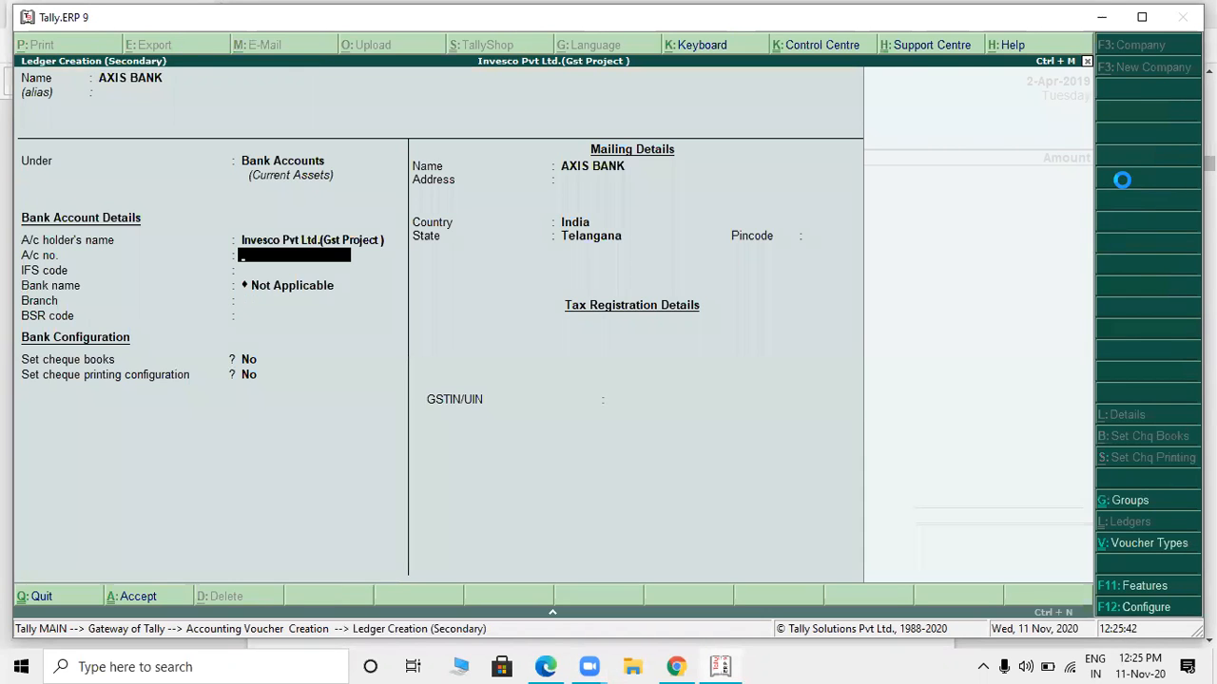
pyautogui.hotkey('ctrl', 'a')
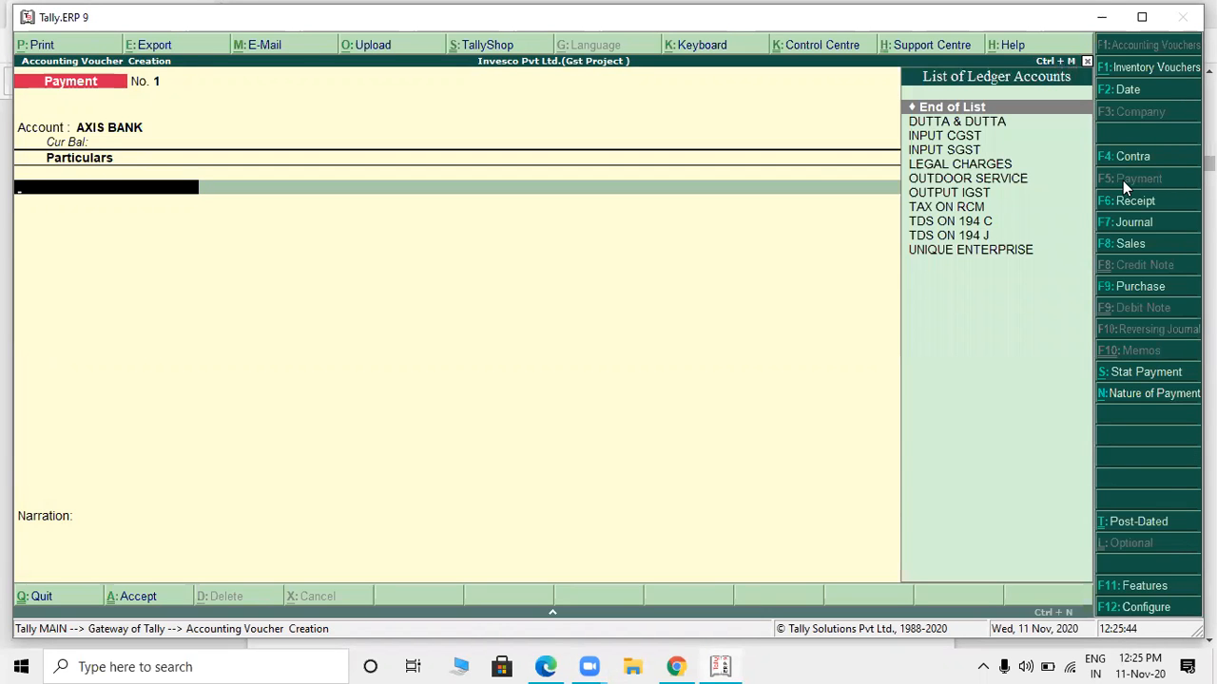
# - Add INPUT CGST to the payment voucher with an amount of 5,922
pyautogui.press('Down')
pyautogui.press('Down')
pyautogui.press('Return')
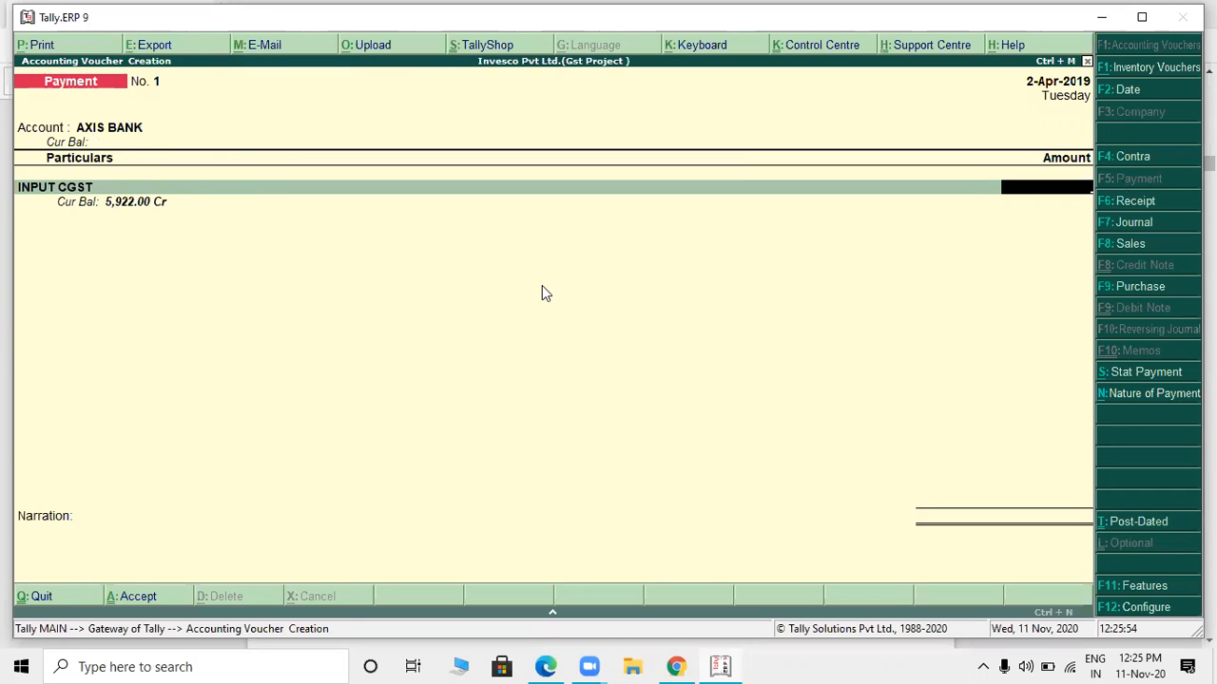
pyautogui.write('5922')
pyautogui.press('Return')
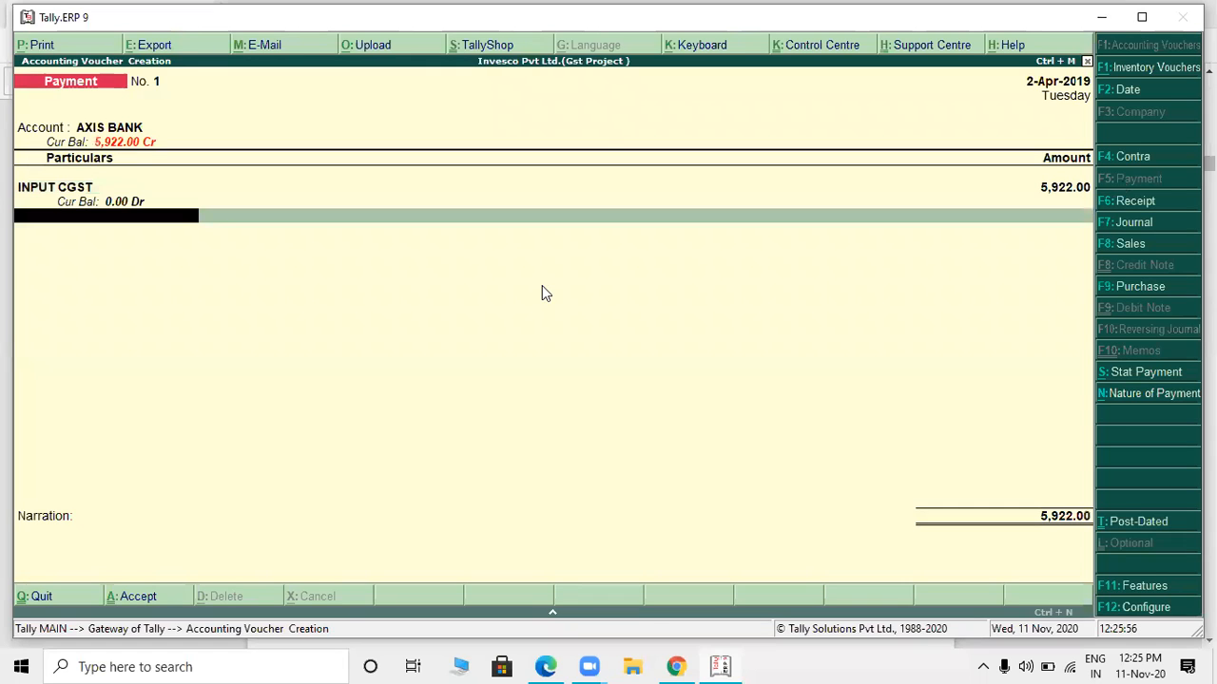
# - Add INPUT SGST as the payment's second line with an amount of 5,922
pyautogui.write('IN')
pyautogui.press('Down')
pyautogui.press('Return')
pyautogui.write('5+922')
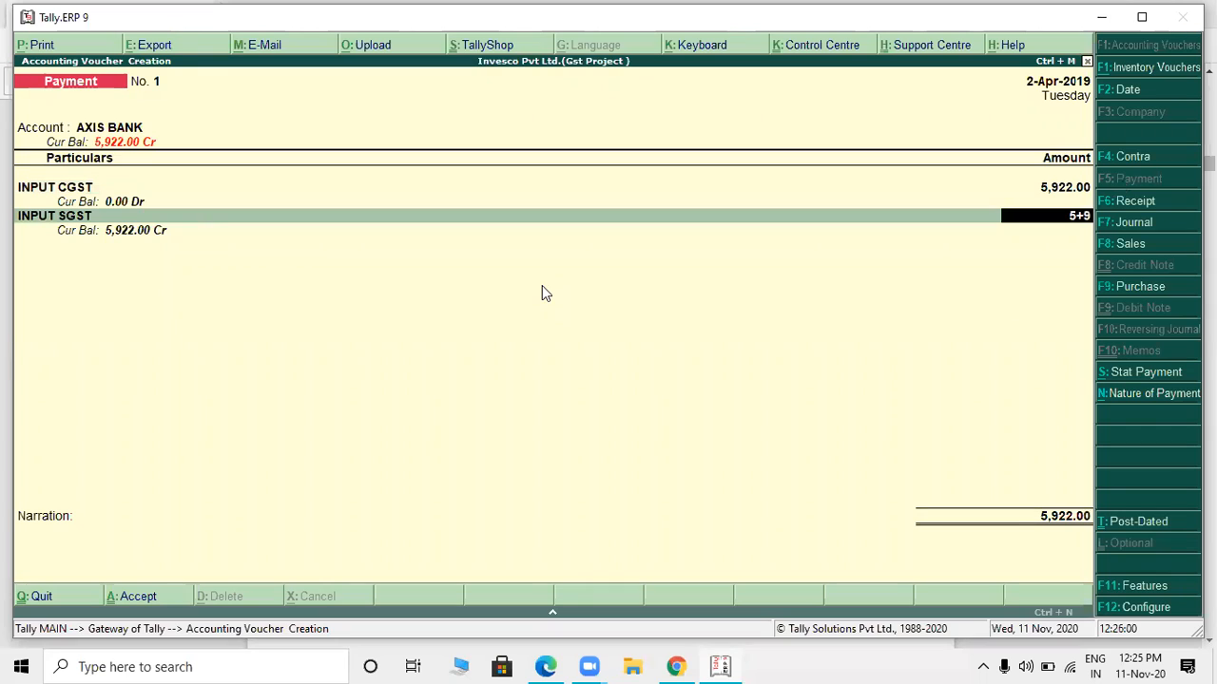
pyautogui.press('BackSpace')
pyautogui.press('BackSpace')
pyautogui.press('BackSpace')
pyautogui.press('BackSpace')
pyautogui.write('922')
pyautogui.press('Return')
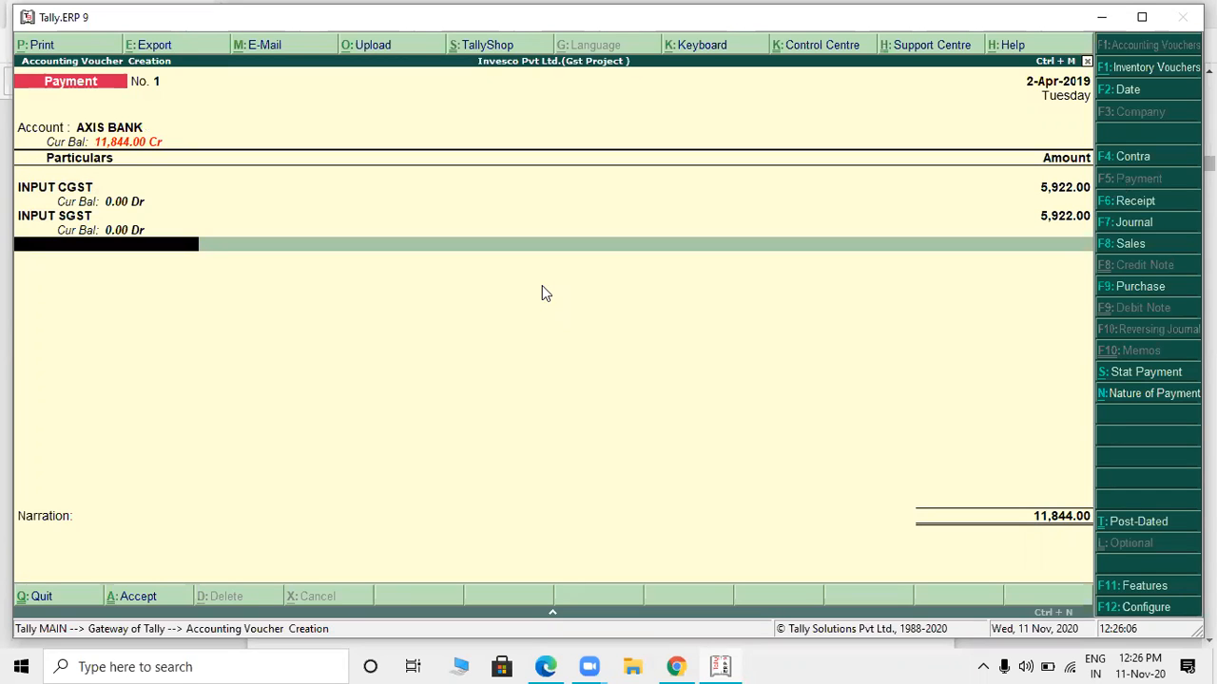
# - End the payment's ledger lines and save the voucher without a narration
pyautogui.press('Return')
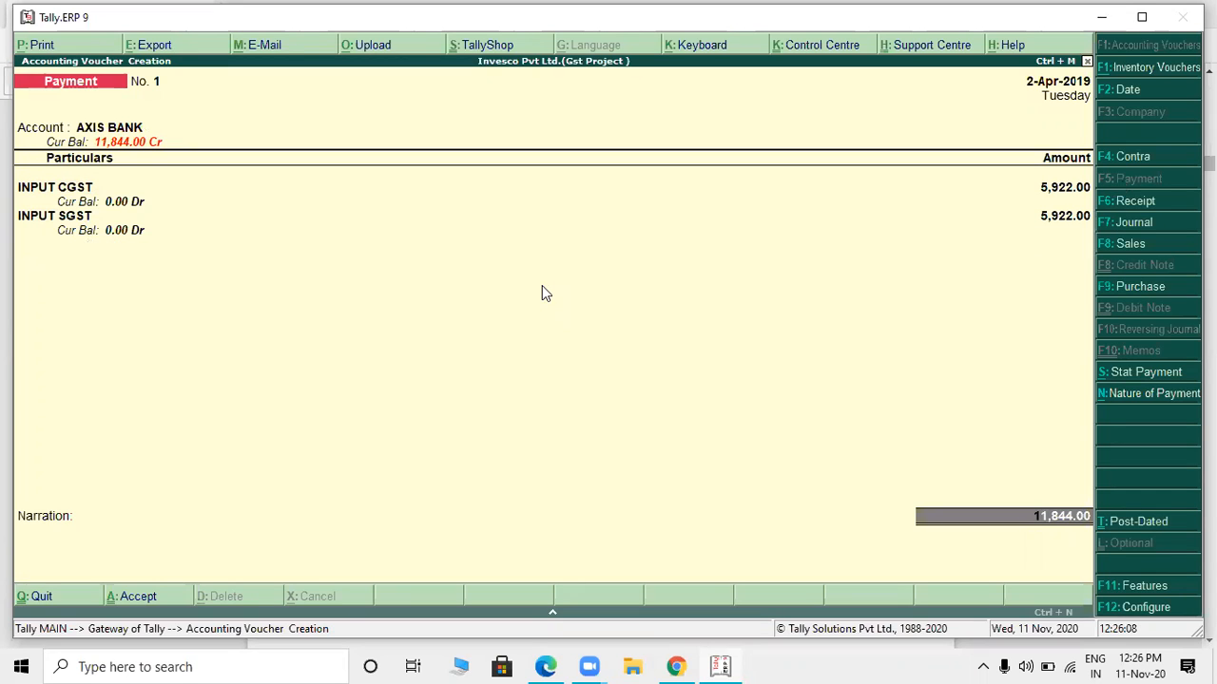
pyautogui.press('Return')
pyautogui.press('Return')
pyautogui.press('Return')
pyautogui.press('Return')
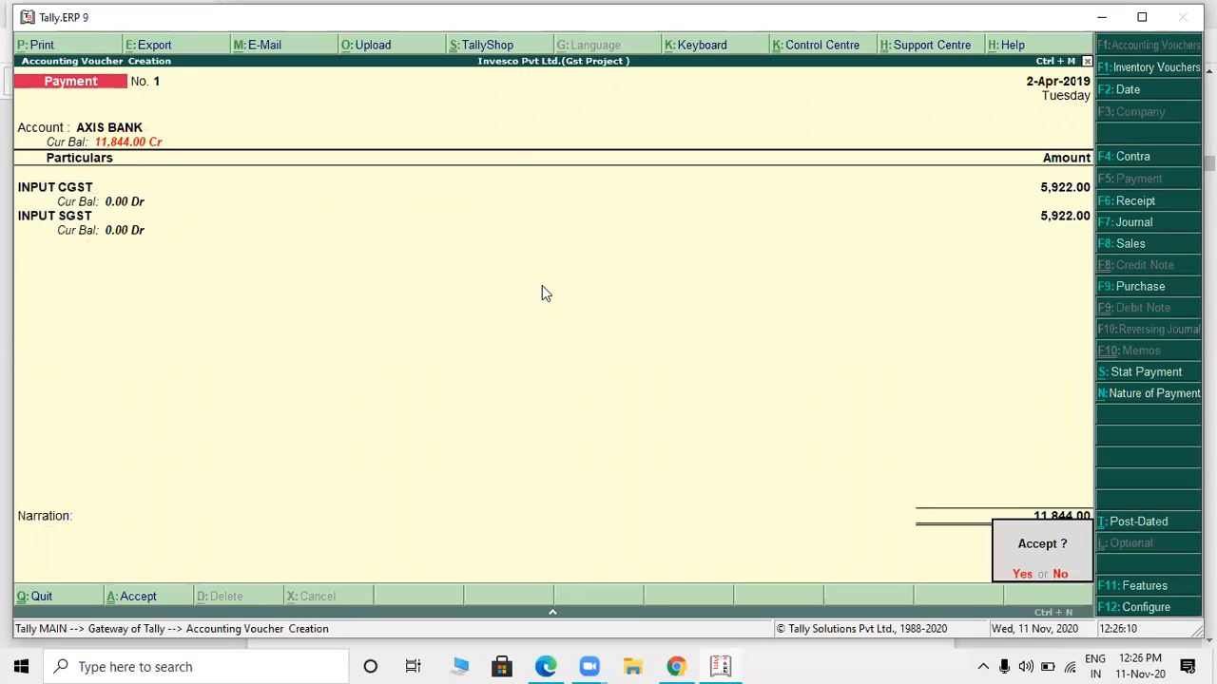
pyautogui.press('Return')
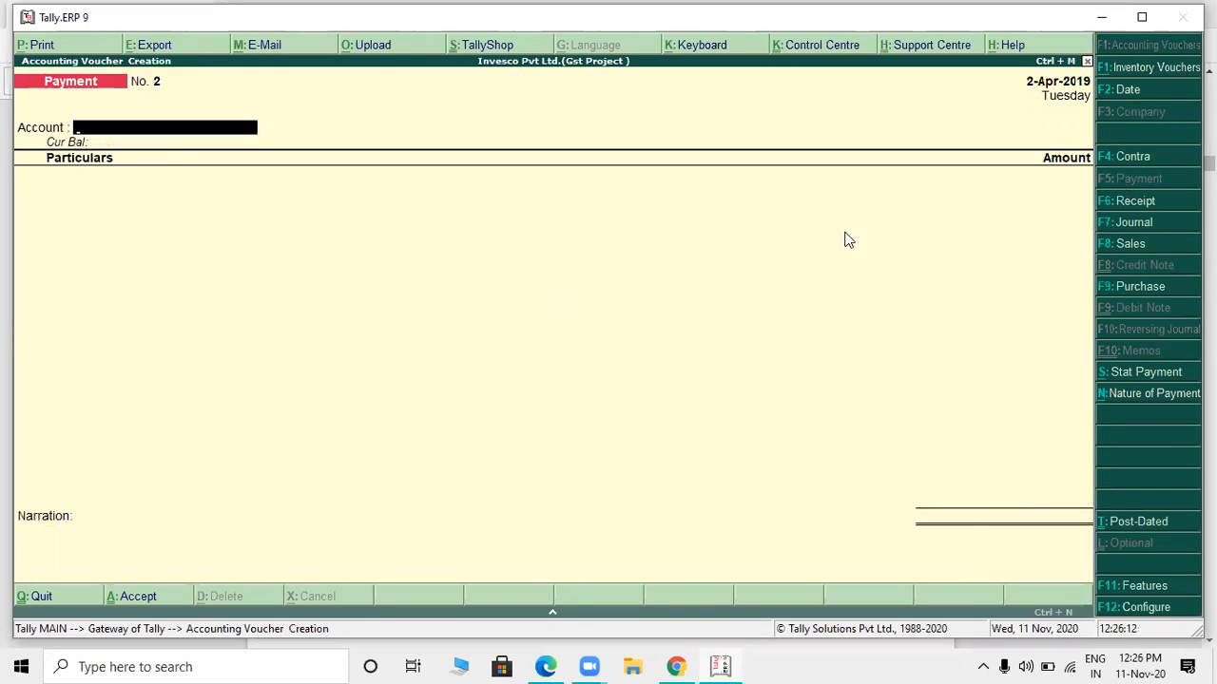
# - Start a journal voucher with a GST stat adjustment for Increase of Input Tax Credit, Purchase under reverse charge
pyautogui.click(1133, 222)
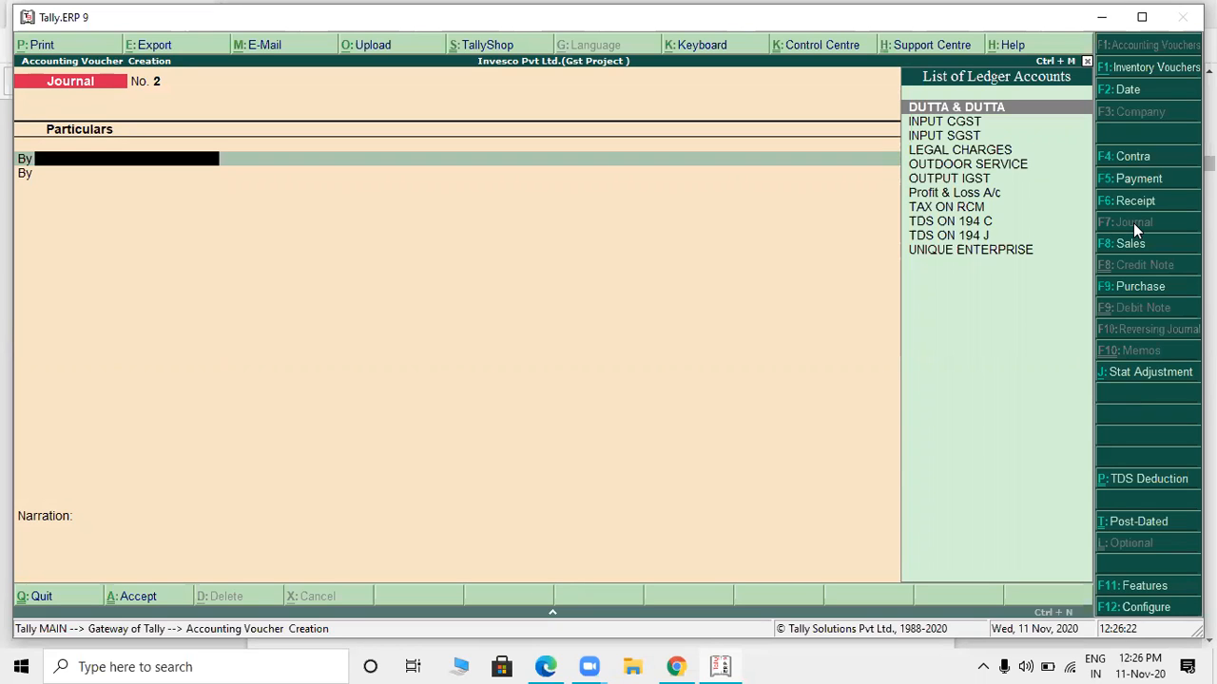
pyautogui.click(1156, 374)
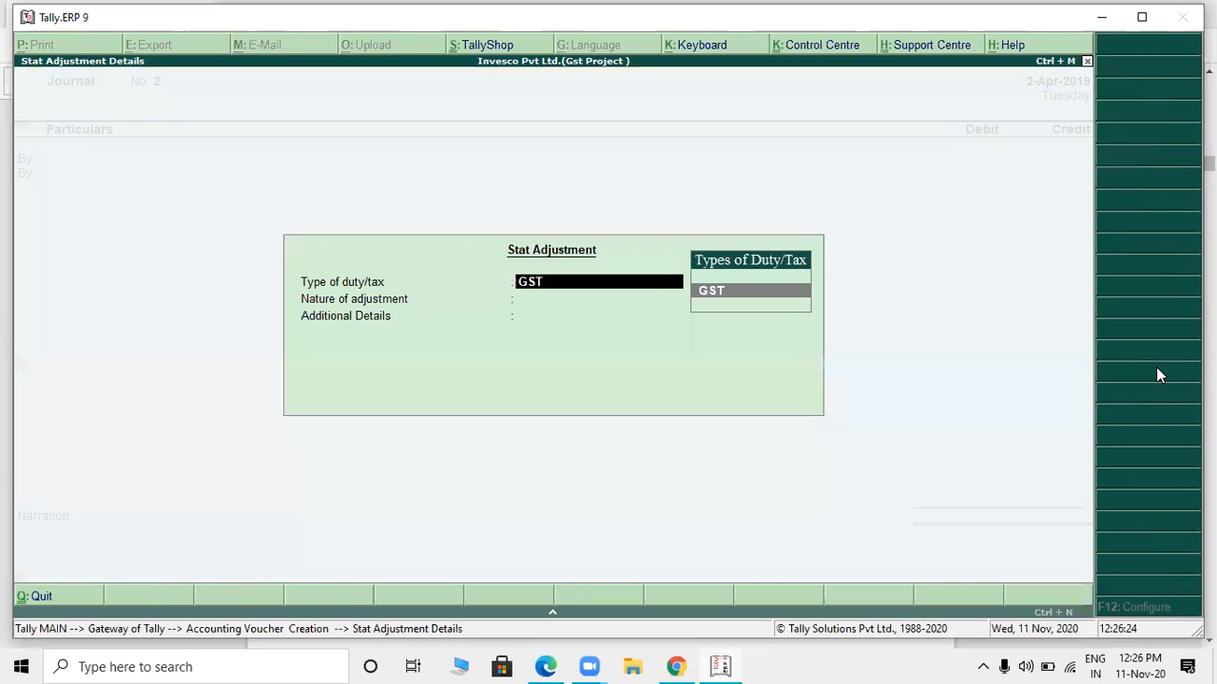
pyautogui.press('Return')
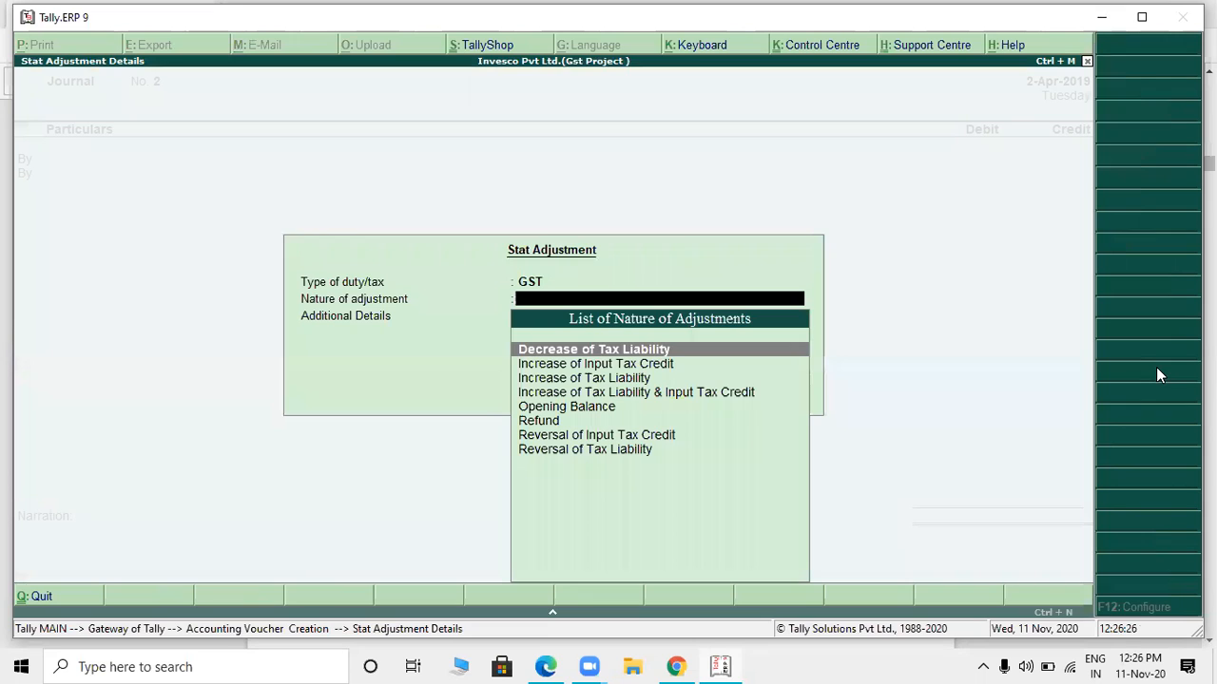
pyautogui.press('Down')
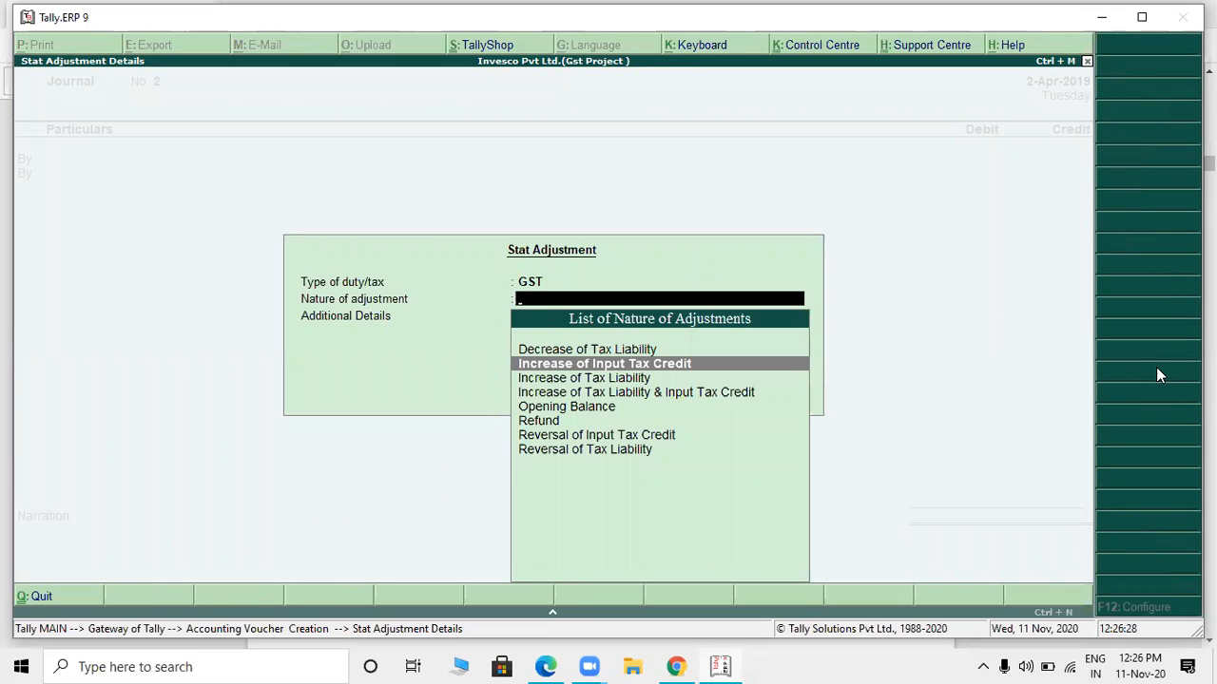
pyautogui.press('Return')
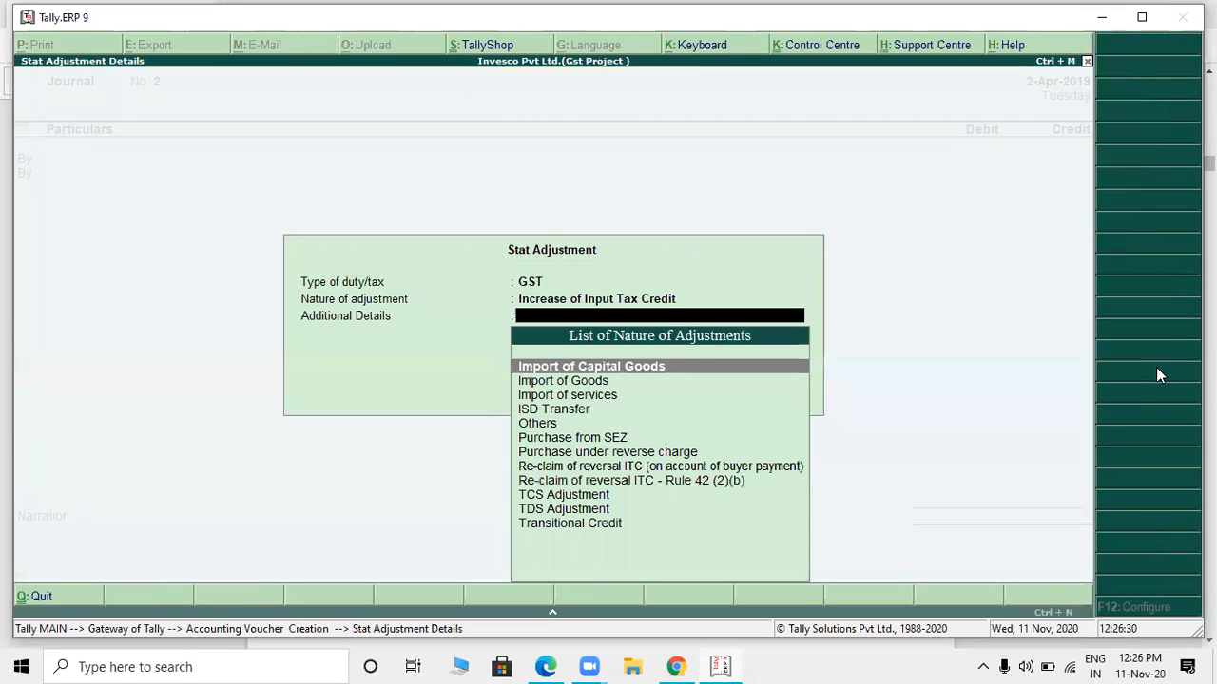
pyautogui.press('Down')
pyautogui.press('Down')
pyautogui.press('Down')
pyautogui.press('Down')
pyautogui.press('Down')
pyautogui.press('Down')
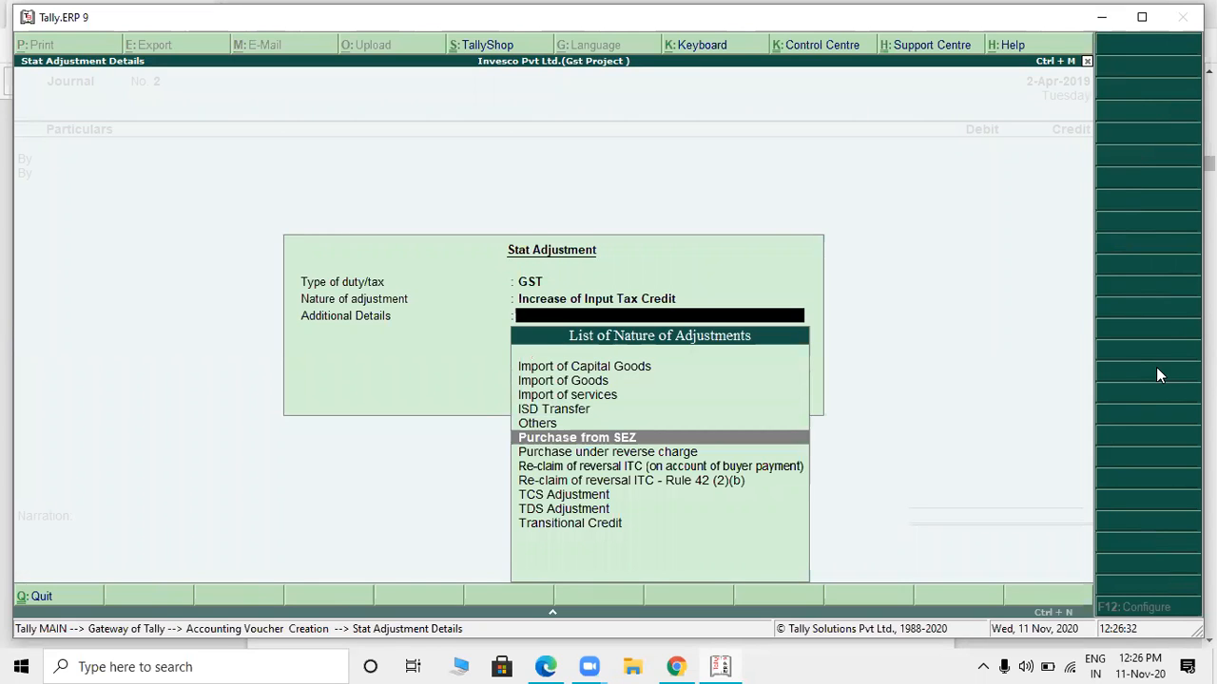
pyautogui.press('Return')
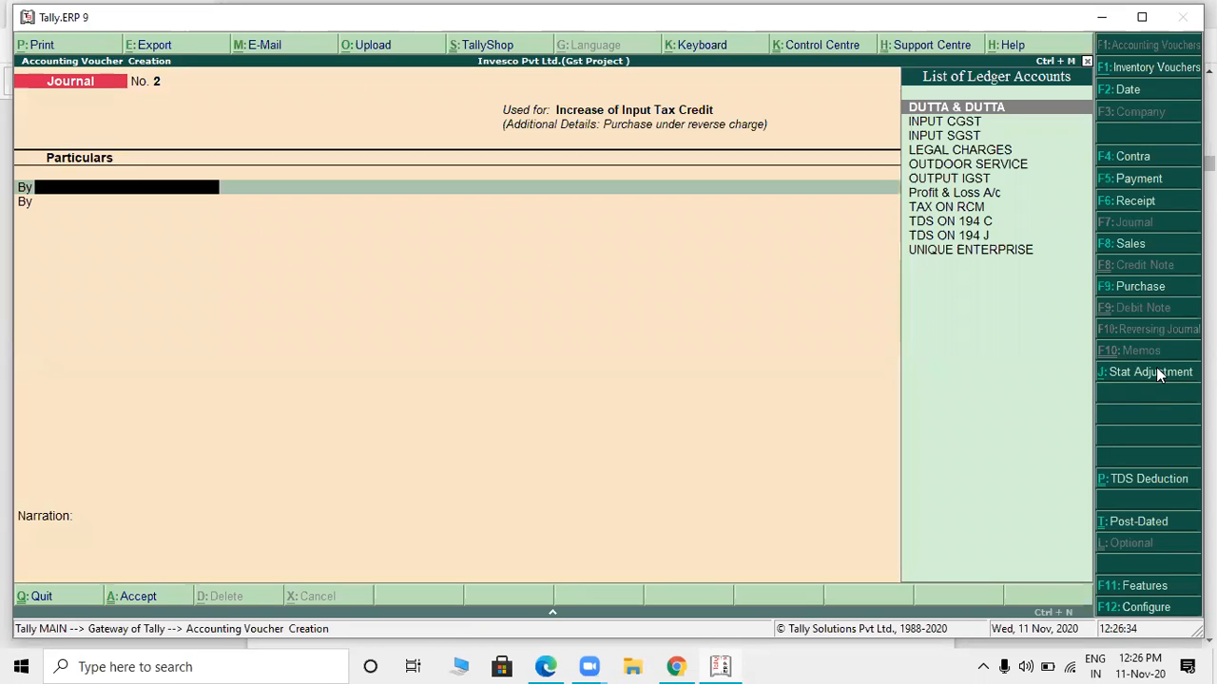
# - Debit INPUT CGST with 5,922, giving a 9% rate on a taxable value of 65,800
pyautogui.press('Down')
pyautogui.press('Down')
pyautogui.press('Up')
pyautogui.press('Return')
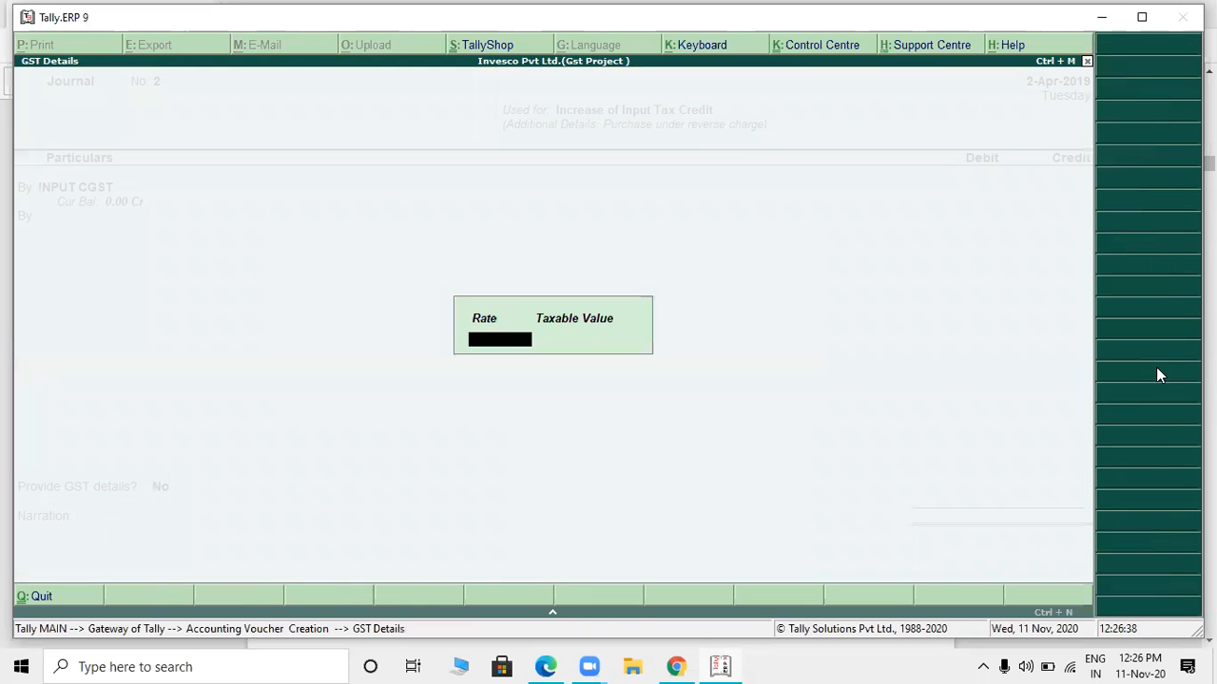
pyautogui.write('9')
pyautogui.press('Return')
pyautogui.write('658')
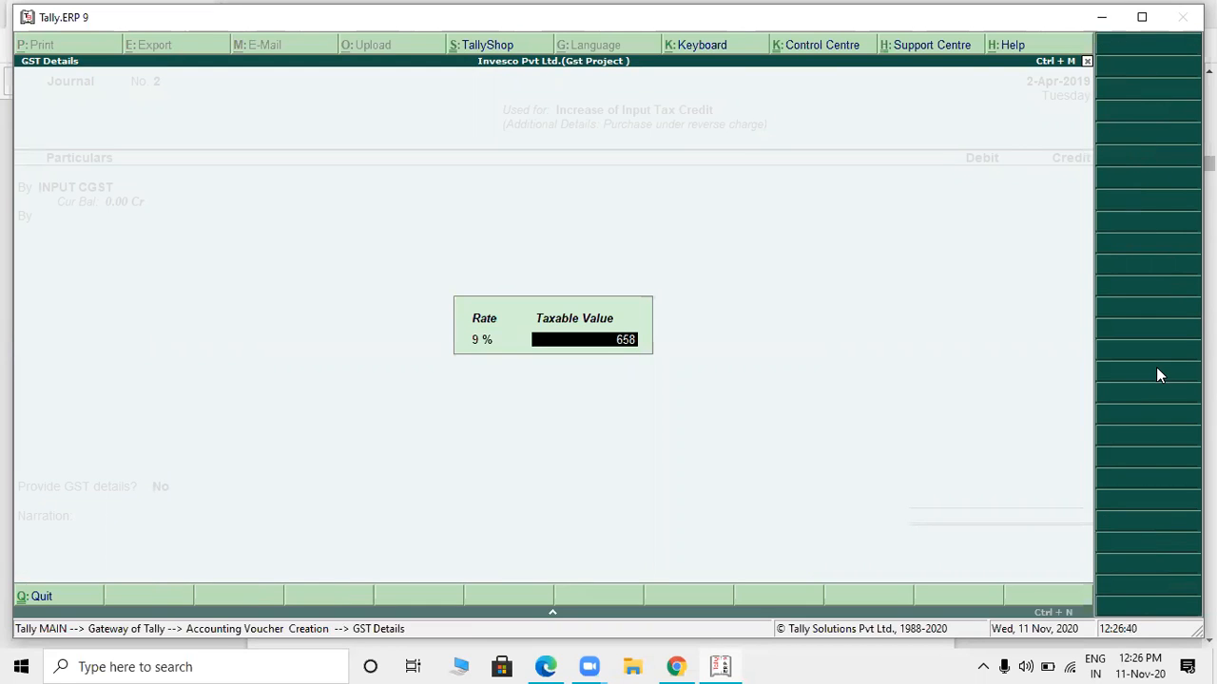
pyautogui.press('Return')
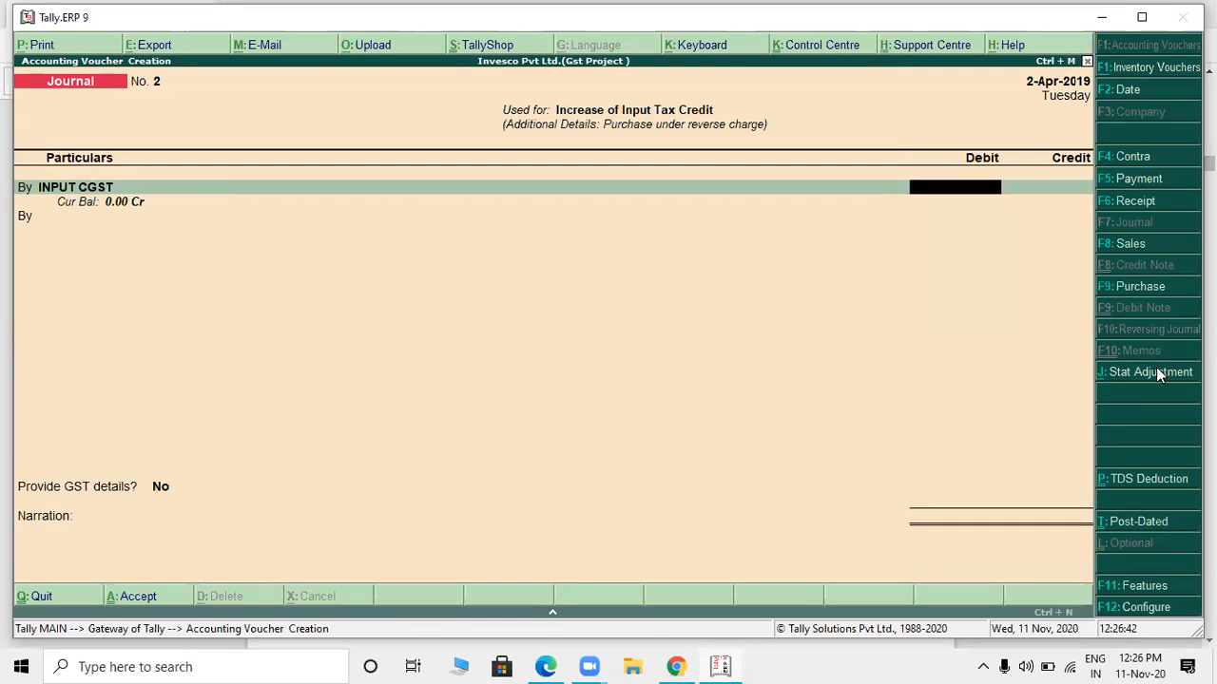
pyautogui.write('5922')
pyautogui.press('Return')
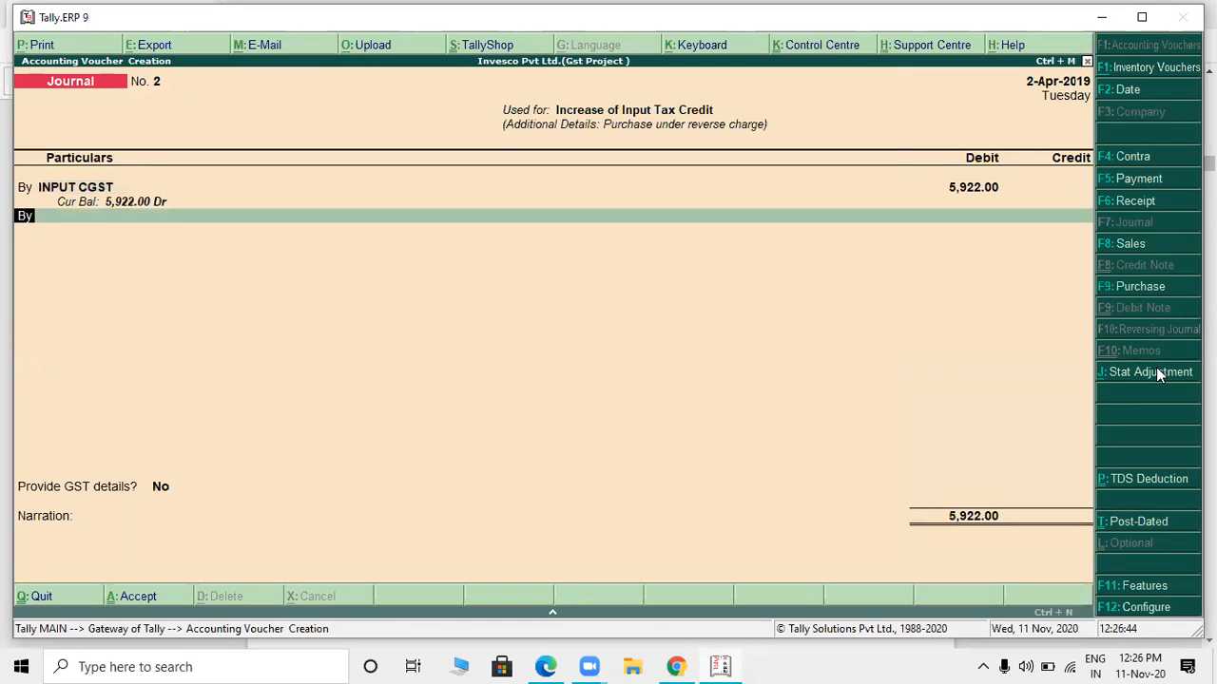
# - Debit INPUT SGST with 5,922 on the journal's second line
pyautogui.write('i')
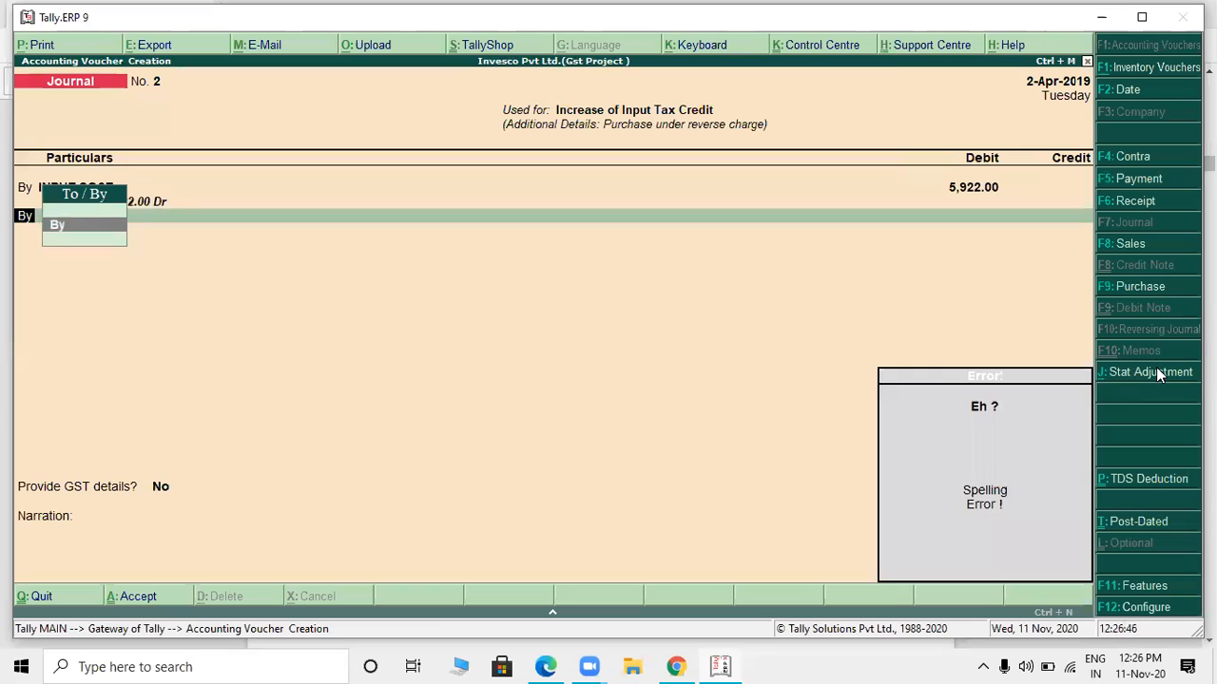
pyautogui.press('Return')
pyautogui.press('Return')
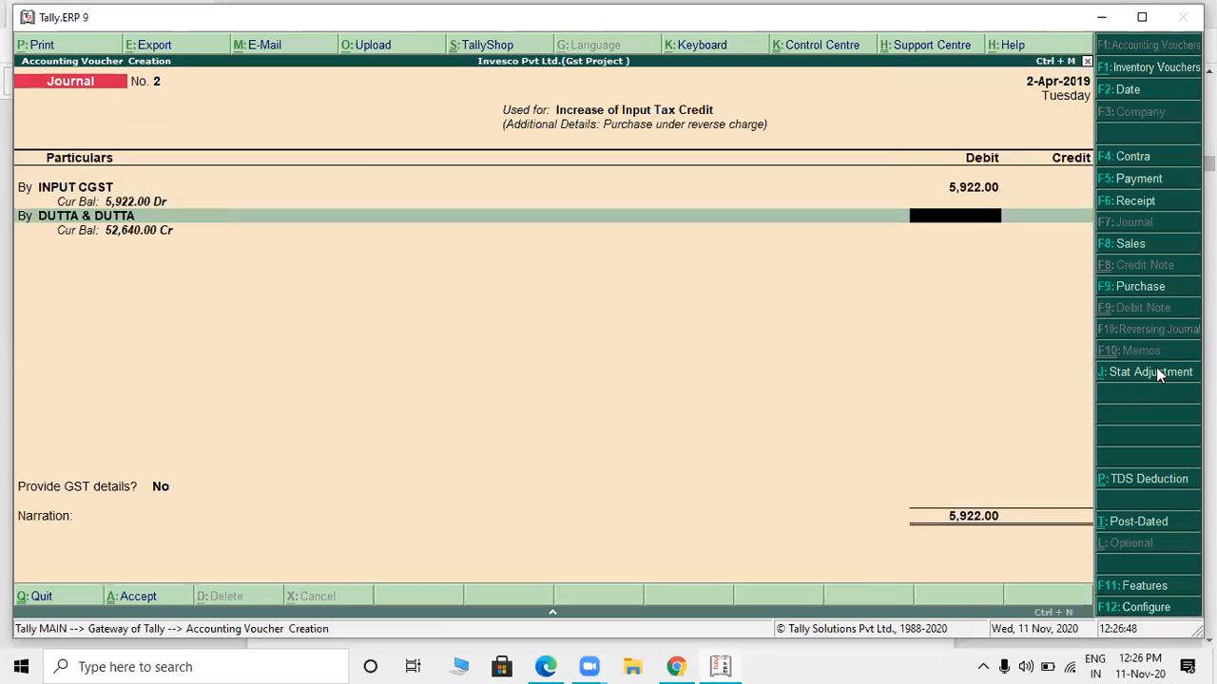
pyautogui.press('BackSpace')
pyautogui.press('Down')
pyautogui.press('Down')
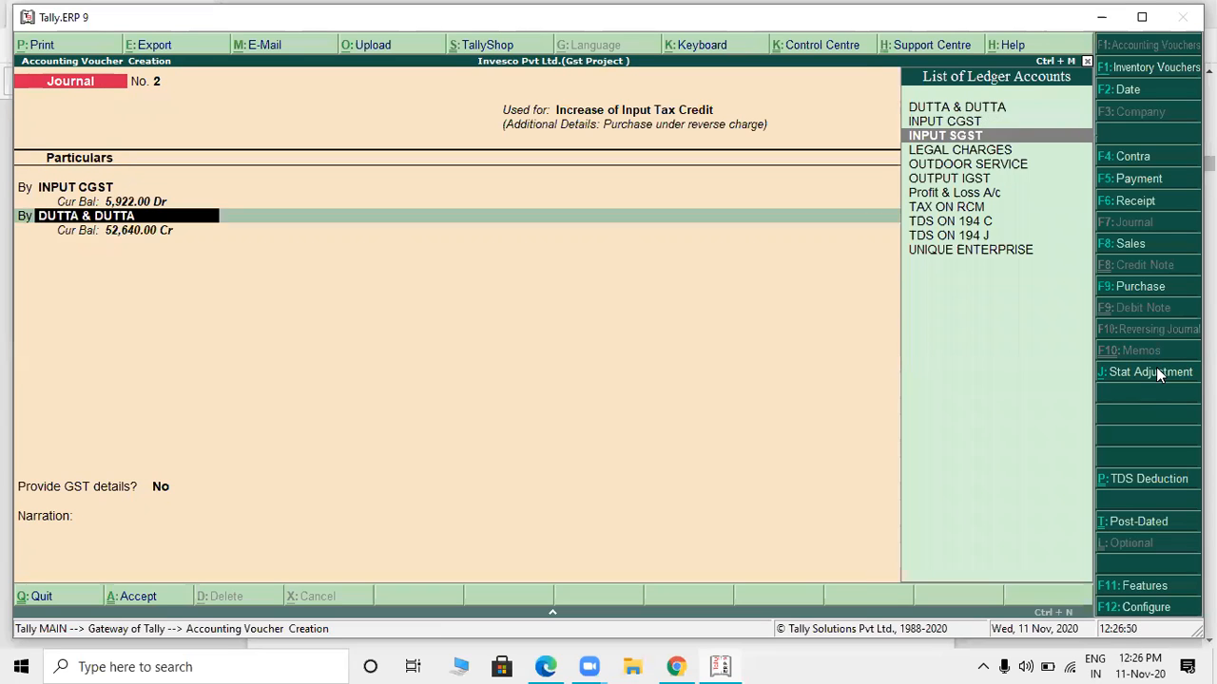
pyautogui.press('Return')
pyautogui.press('Return')
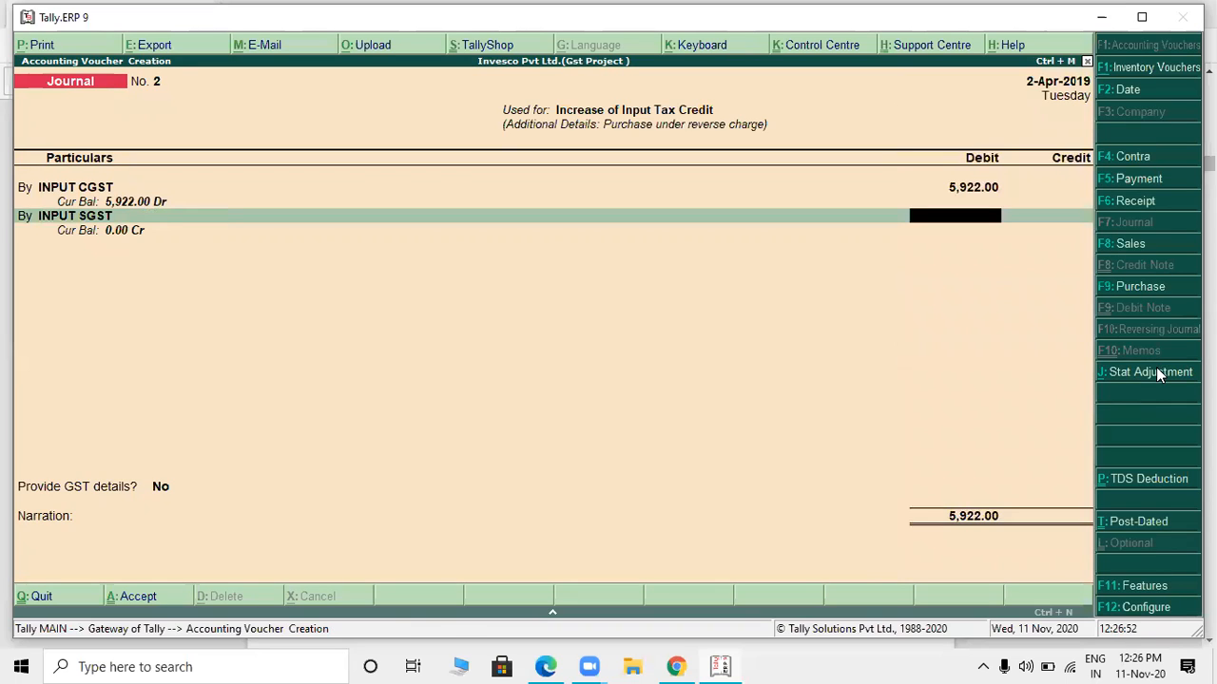
pyautogui.write('5922')
pyautogui.press('Return')
pyautogui.press('Return')
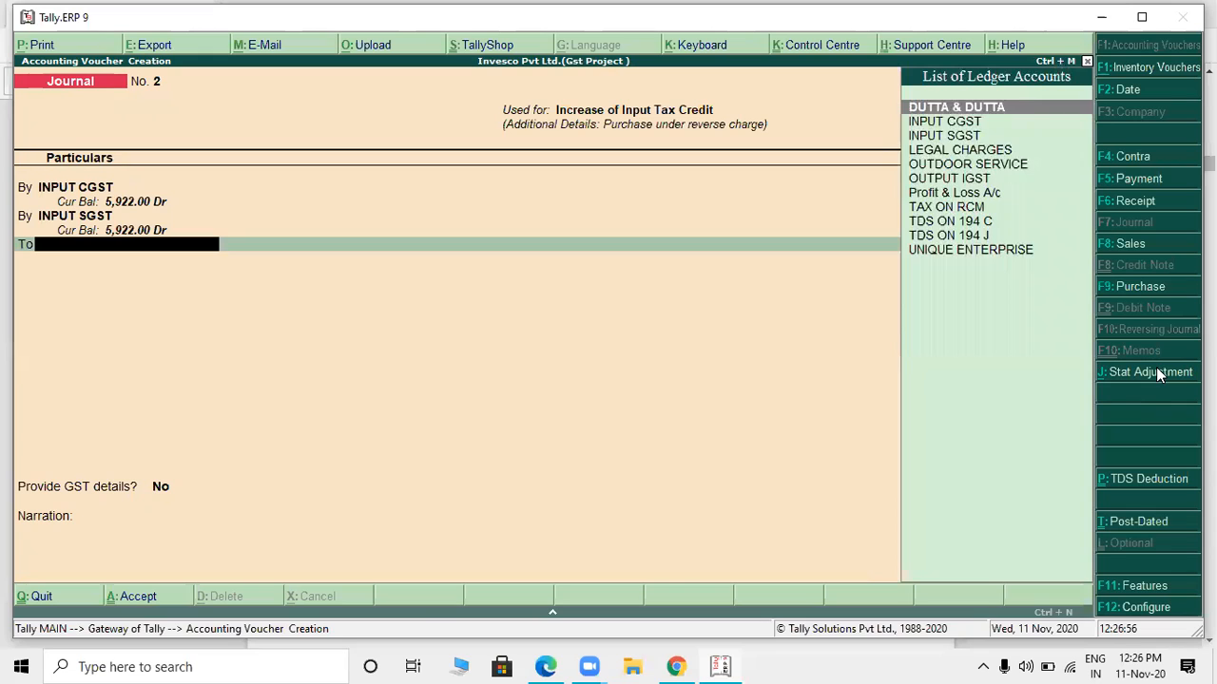
# - Credit TAX ON RCM with 11,844 and save the journal voucher without a narration
pyautogui.write('TAX')
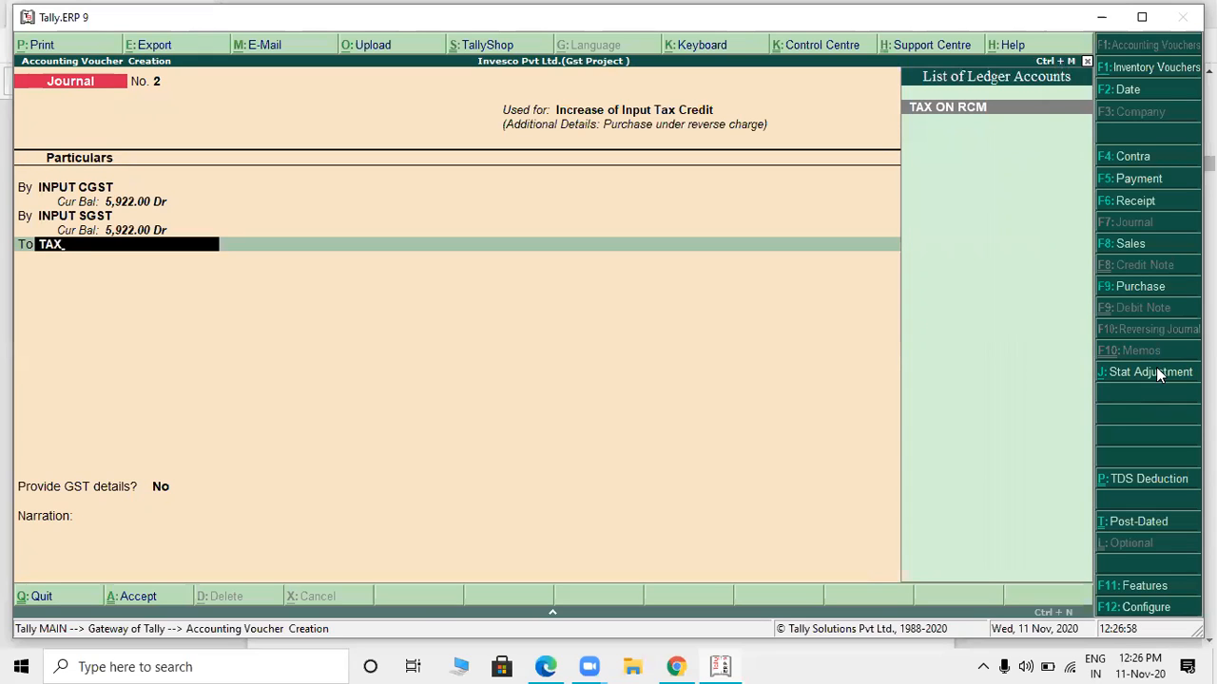
pyautogui.press('Return')
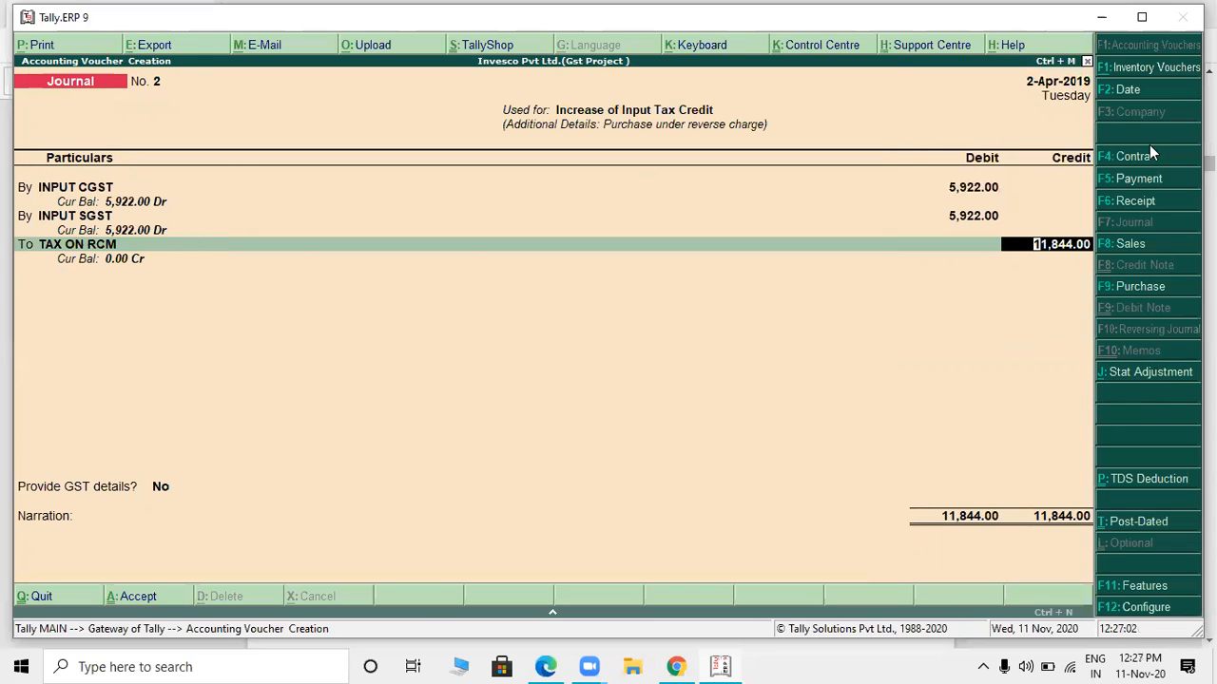
pyautogui.press('Return')
pyautogui.press('Return')
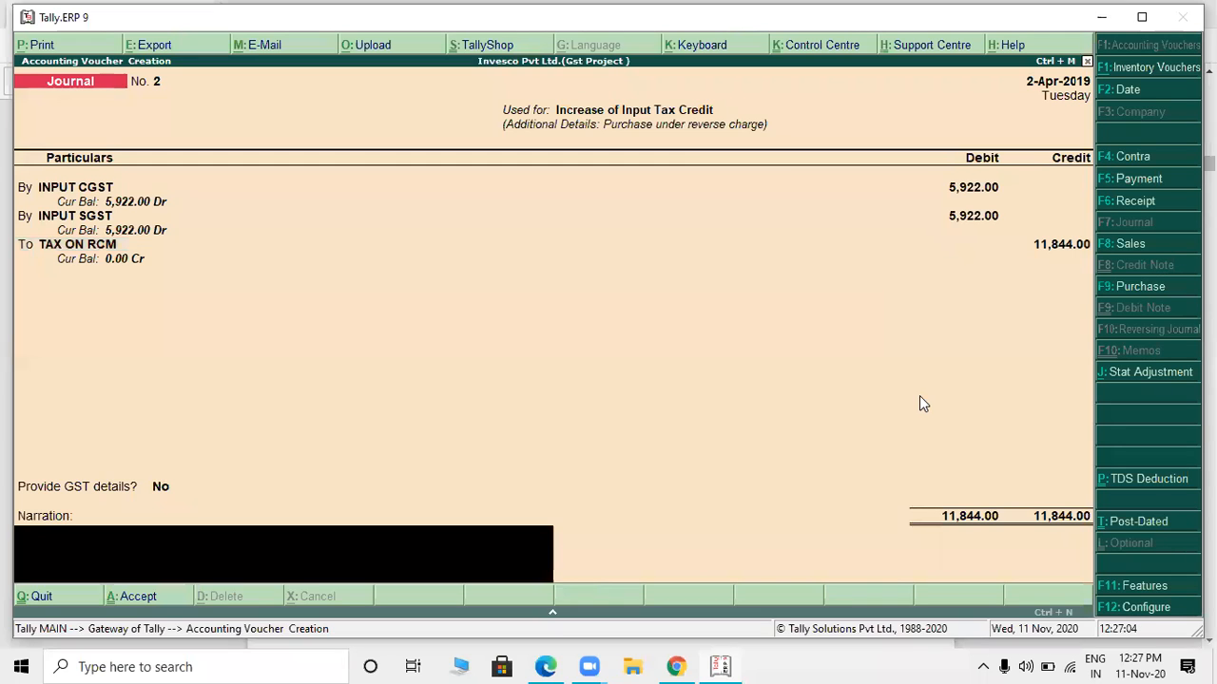
pyautogui.press('Return')
# - Leave voucher entry, examine the detailed balance sheet for TAX ON RCM and the bank balance, and return to the Gateway of Tally
pyautogui.press('Return')
pyautogui.press('Escape')
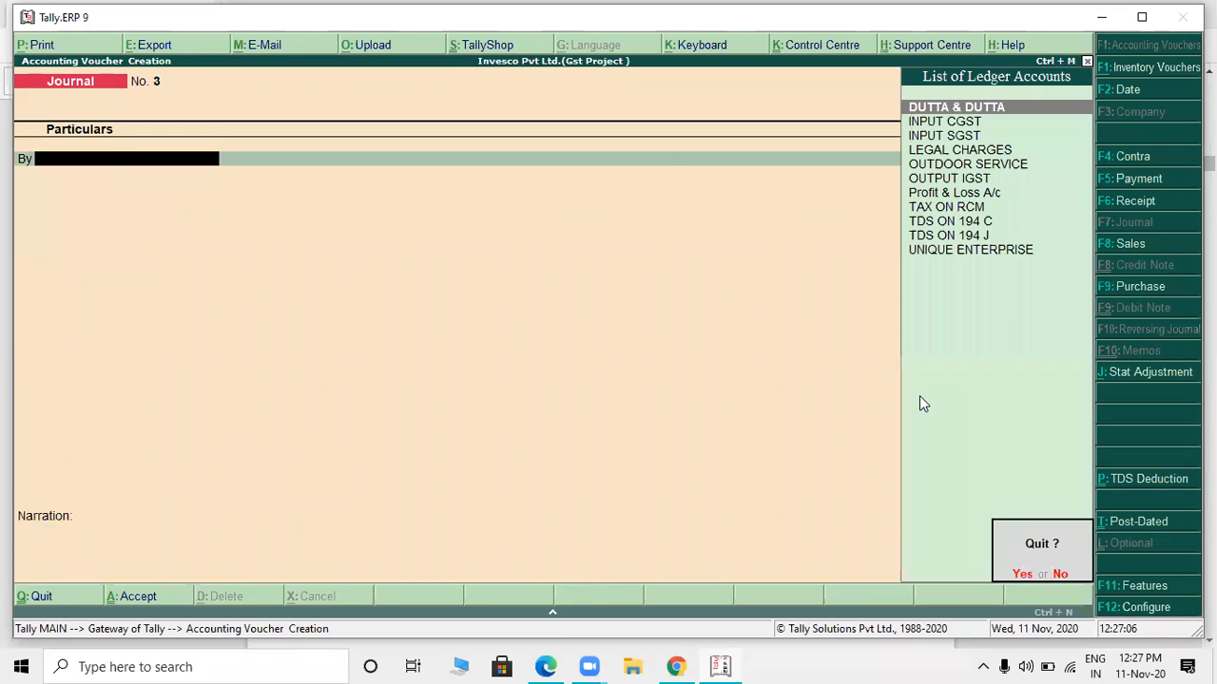
pyautogui.press('Return')
pyautogui.press('b')
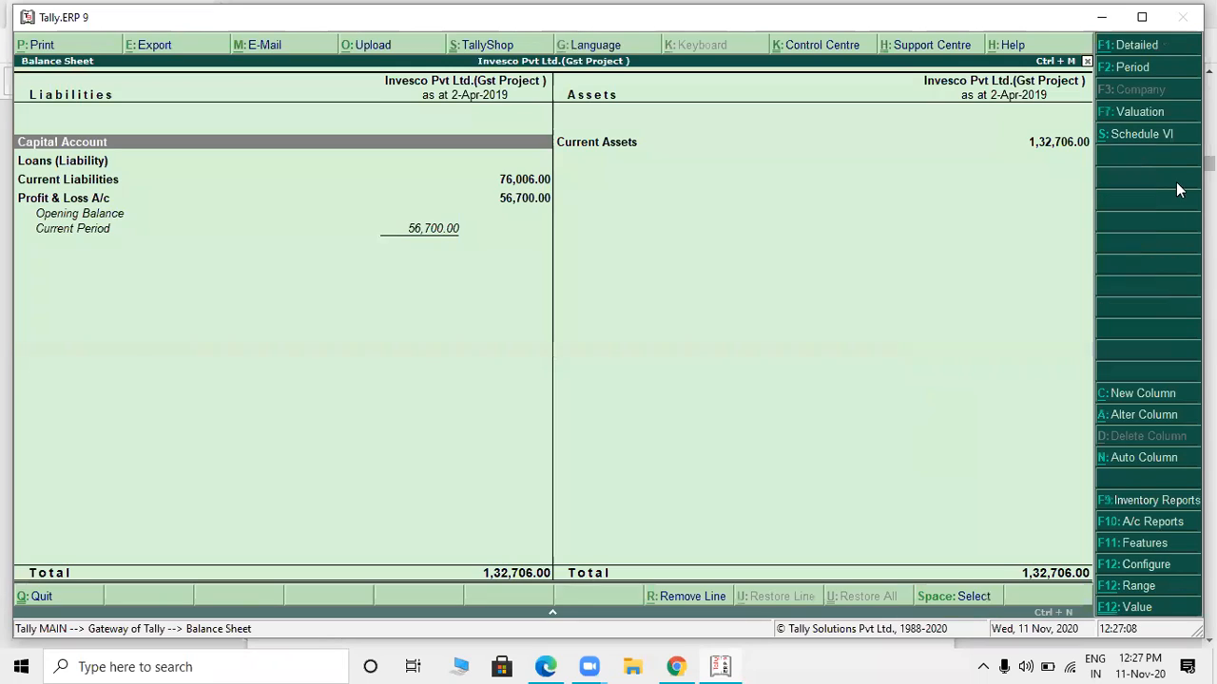
pyautogui.click(1135, 50)
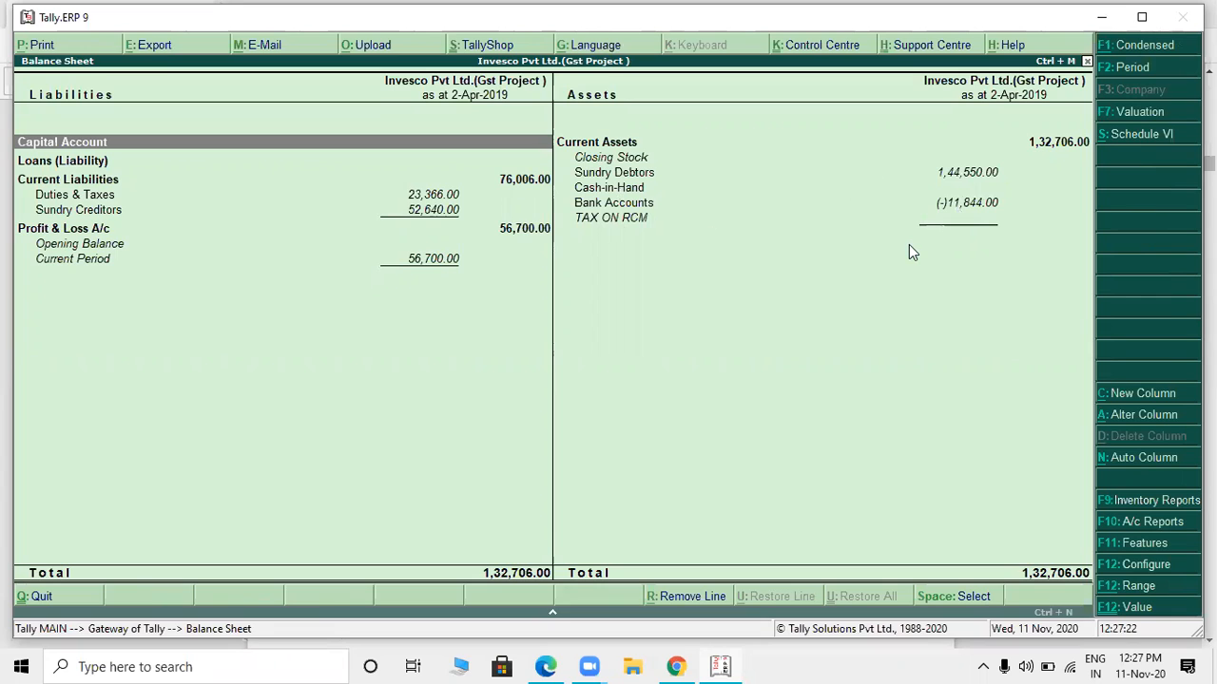
pyautogui.press('Escape')
pyautogui.press('Escape')
pyautogui.press('Escape')
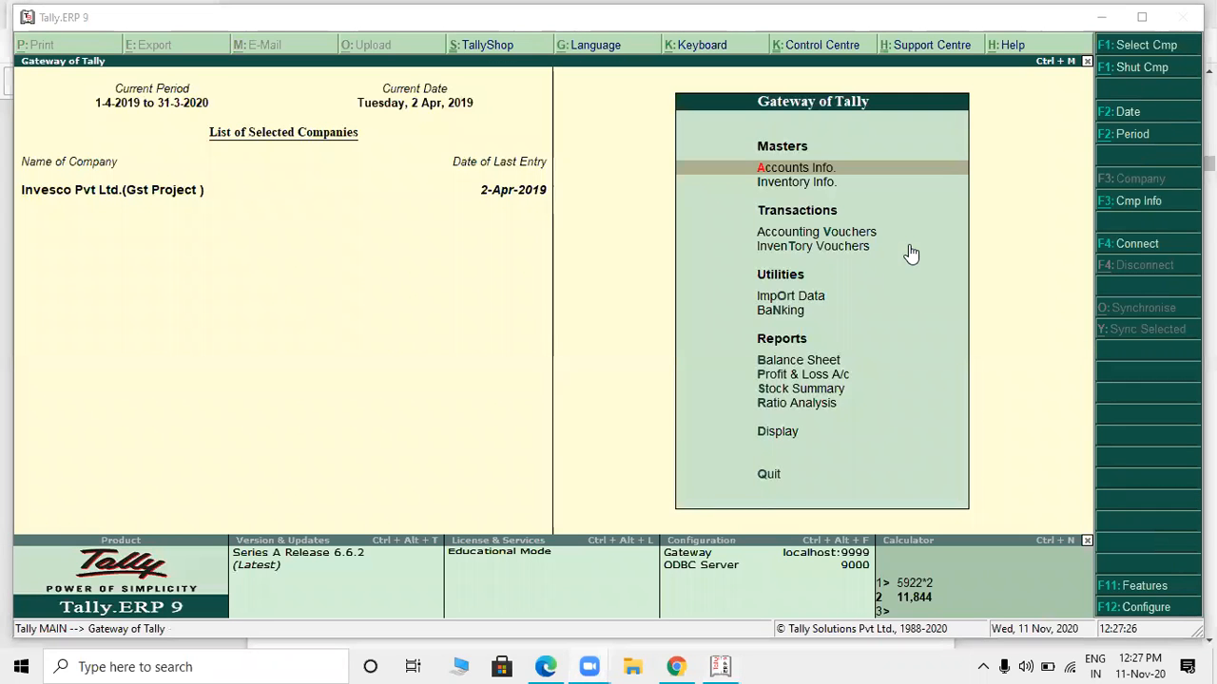
# - Switch to the project PDF in Edge and examine the Technosoft Service invoice's address, GSTIN, printer line and IGST on page 5
pyautogui.hotkey('alt', 'Tab')
pyautogui.hotkey('alt', 'Tab')
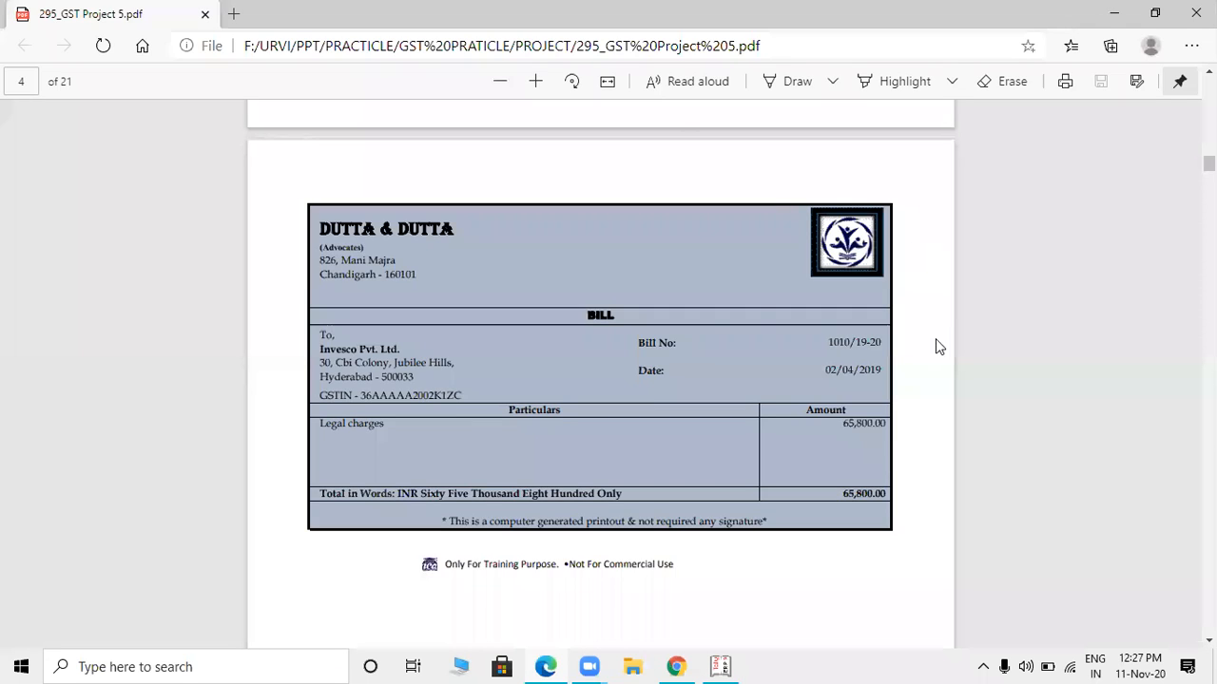
pyautogui.scroll(-7, 930, 362)
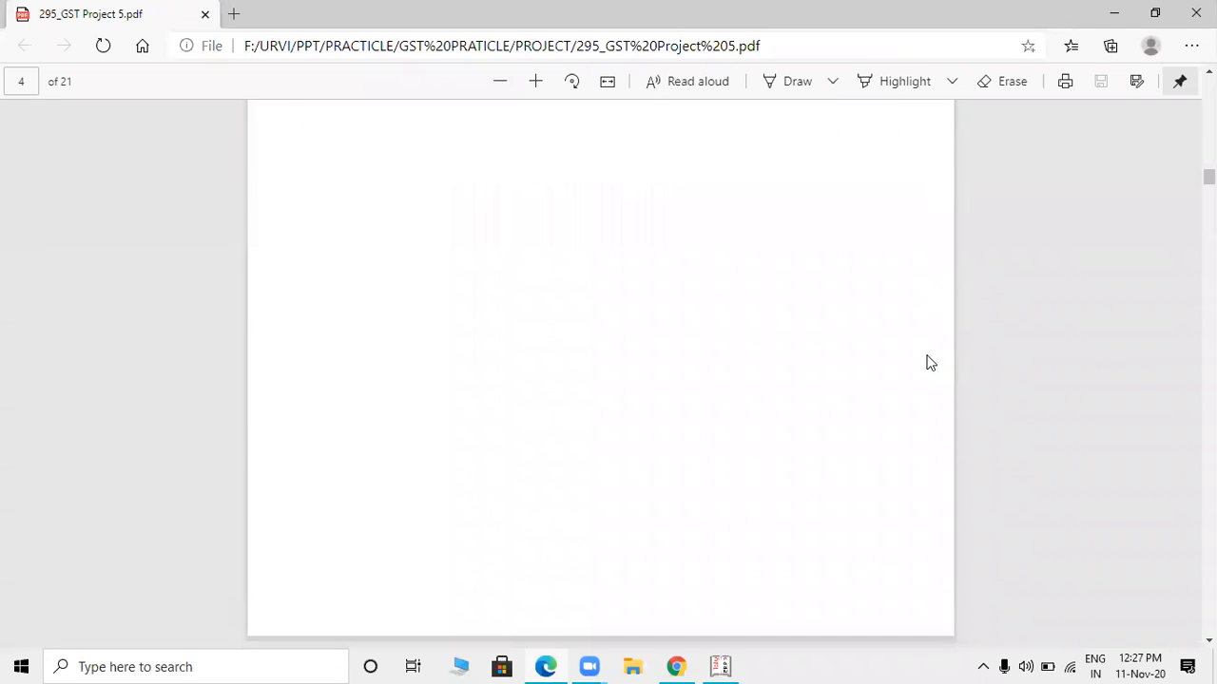
pyautogui.scroll(-5, 929, 362)
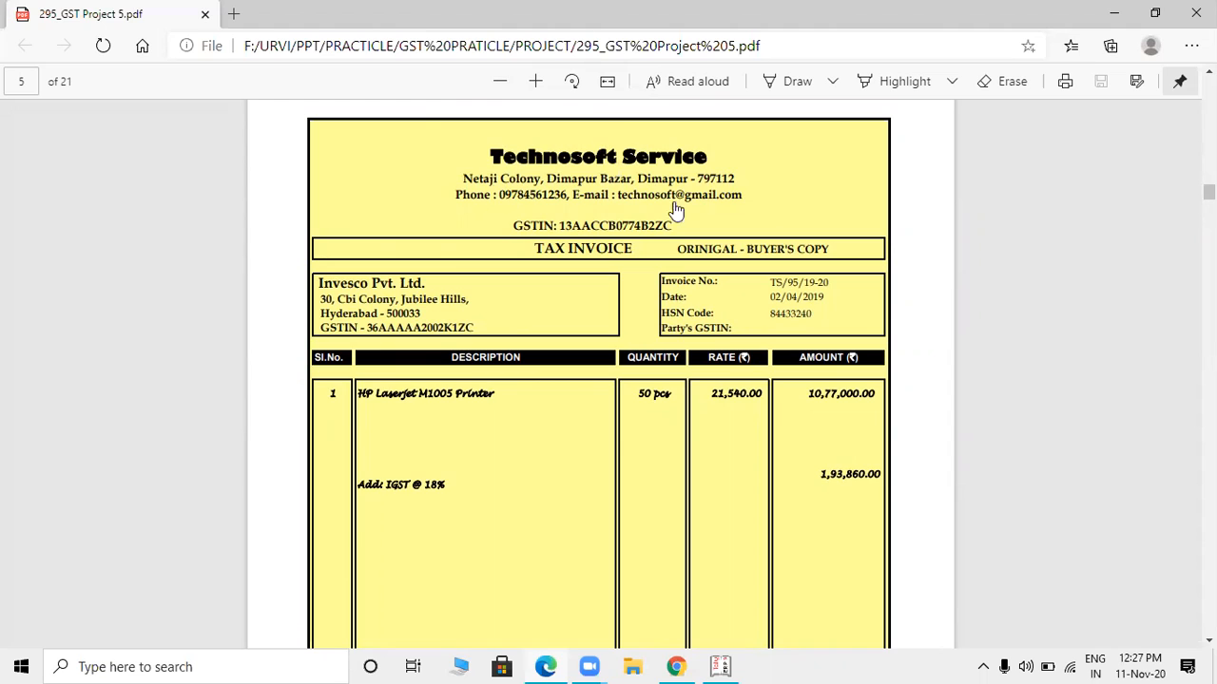
pyautogui.moveTo(637, 178); pyautogui.dragTo(711, 175)
pyautogui.click(790, 195)
pyautogui.moveTo(561, 225); pyautogui.dragTo(691, 233)
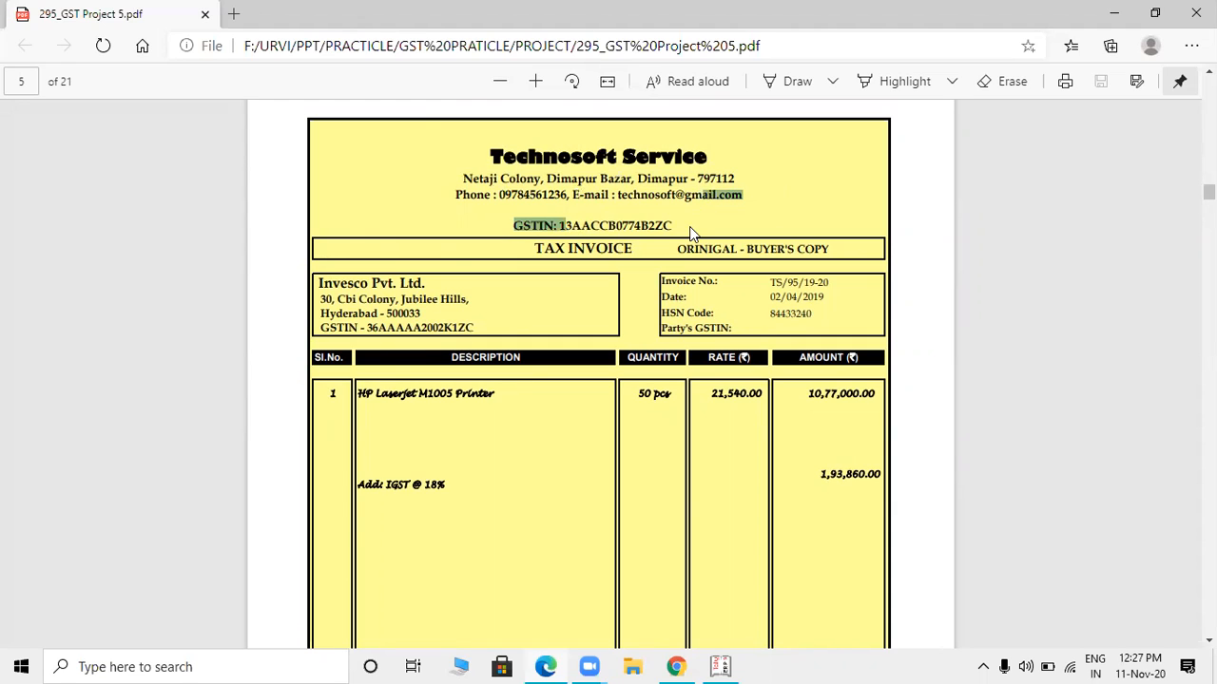
pyautogui.click(691, 233)
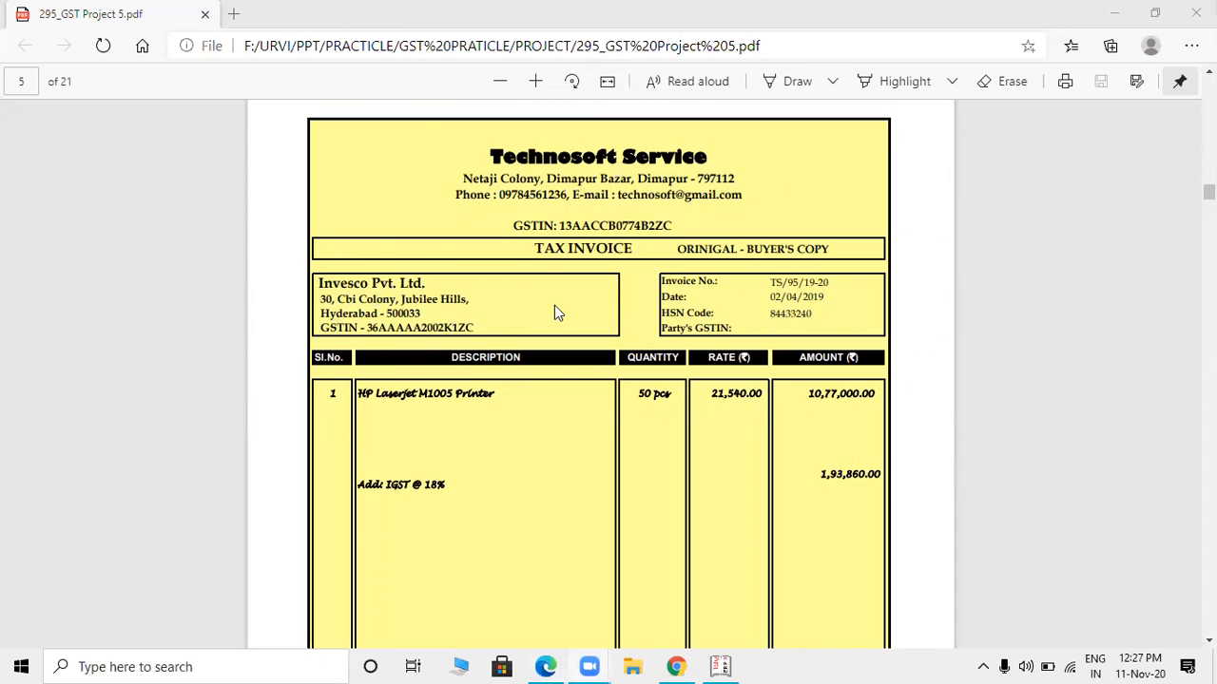
# - Switch to Tally.ERP 9 and start a new purchase voucher for the Technosoft Service invoice
pyautogui.hotkey('alt', 'Tab')
pyautogui.hotkey('alt', 'Tab')
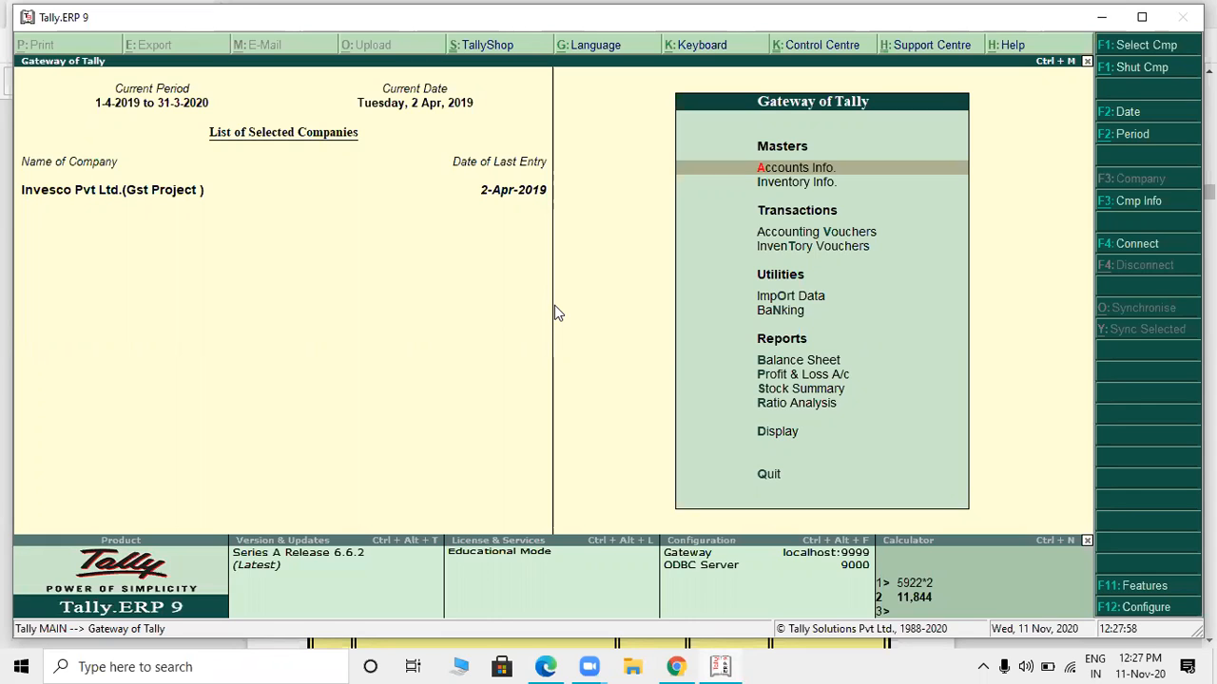
pyautogui.click(804, 237)
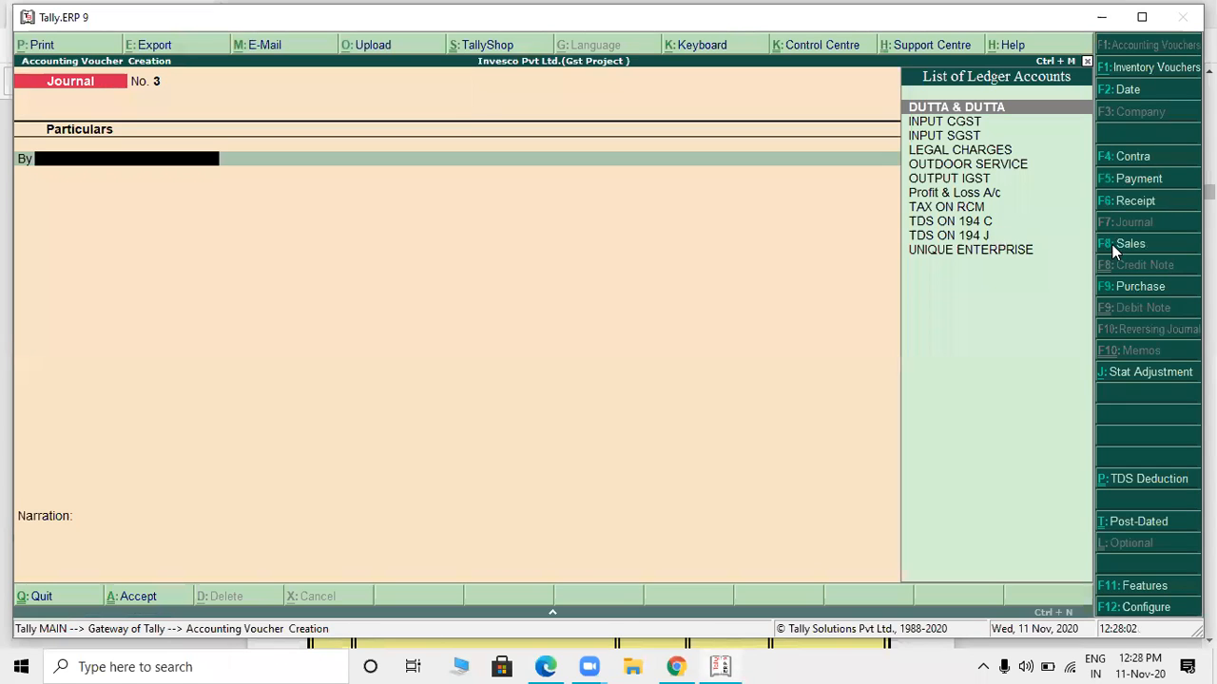
pyautogui.click(1128, 289)
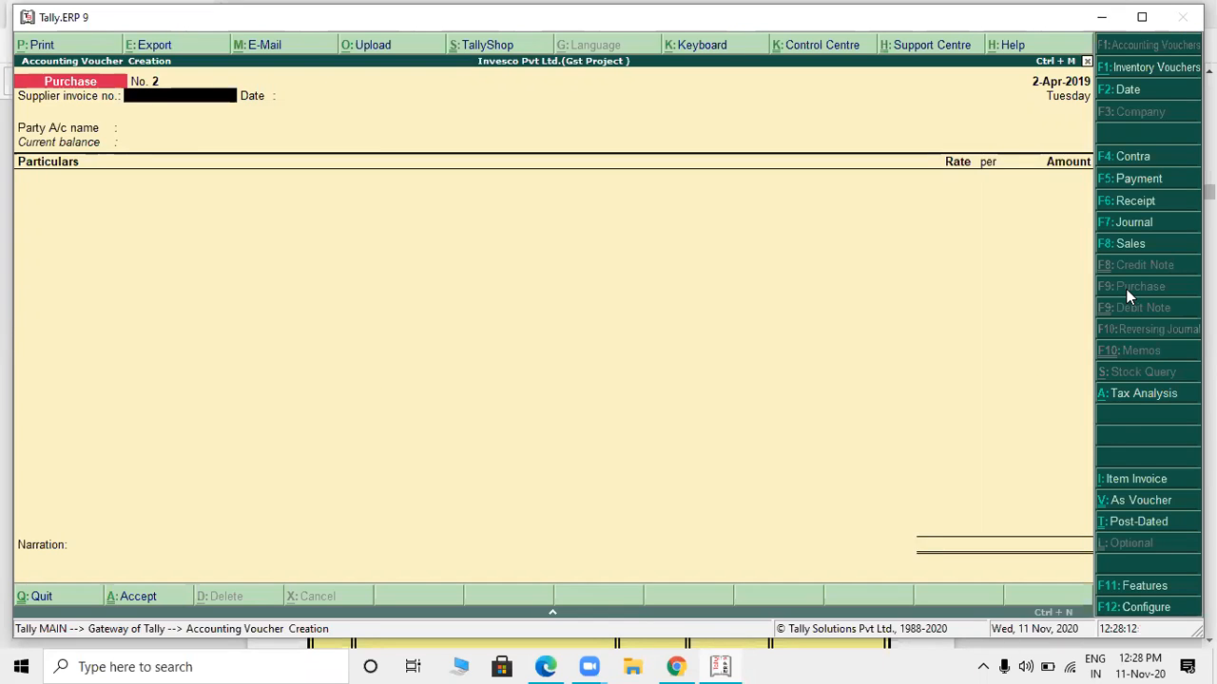
# - Enter TS/95/19-20 from the Technosoft Service invoice in the PDF as the purchase voucher's supplier invoice number
pyautogui.hotkey('alt', 'Tab')
pyautogui.hotkey('alt', 'Tab')
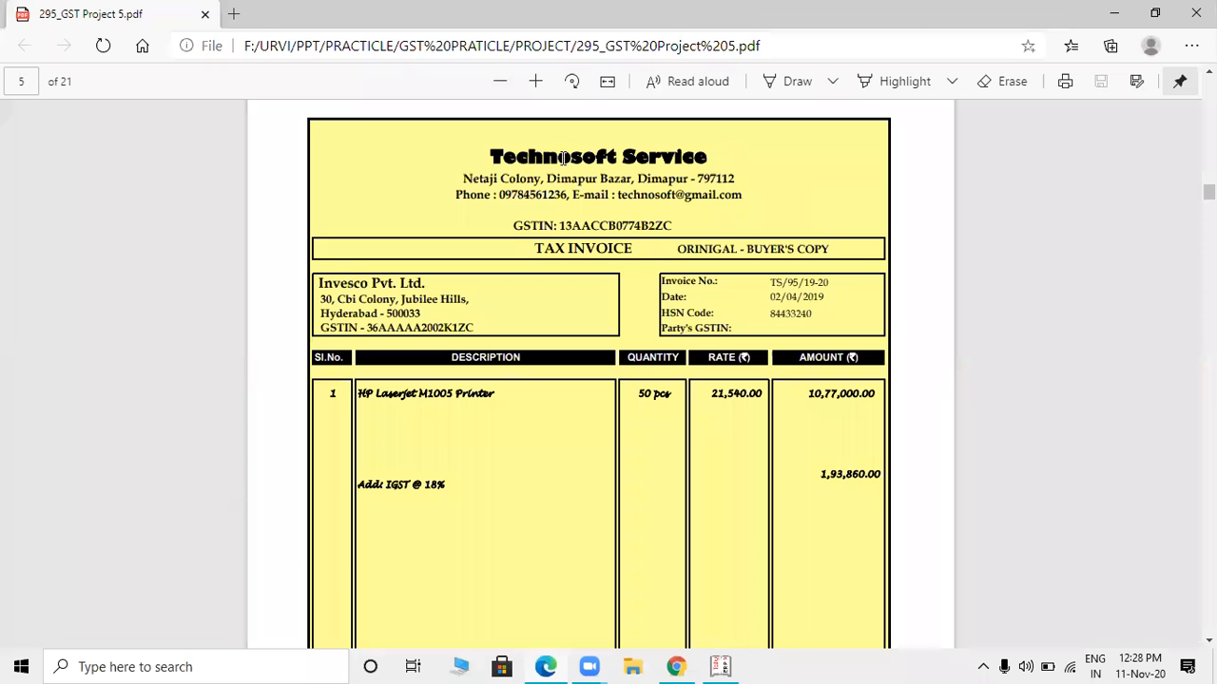
pyautogui.hotkey('alt', 'Tab')
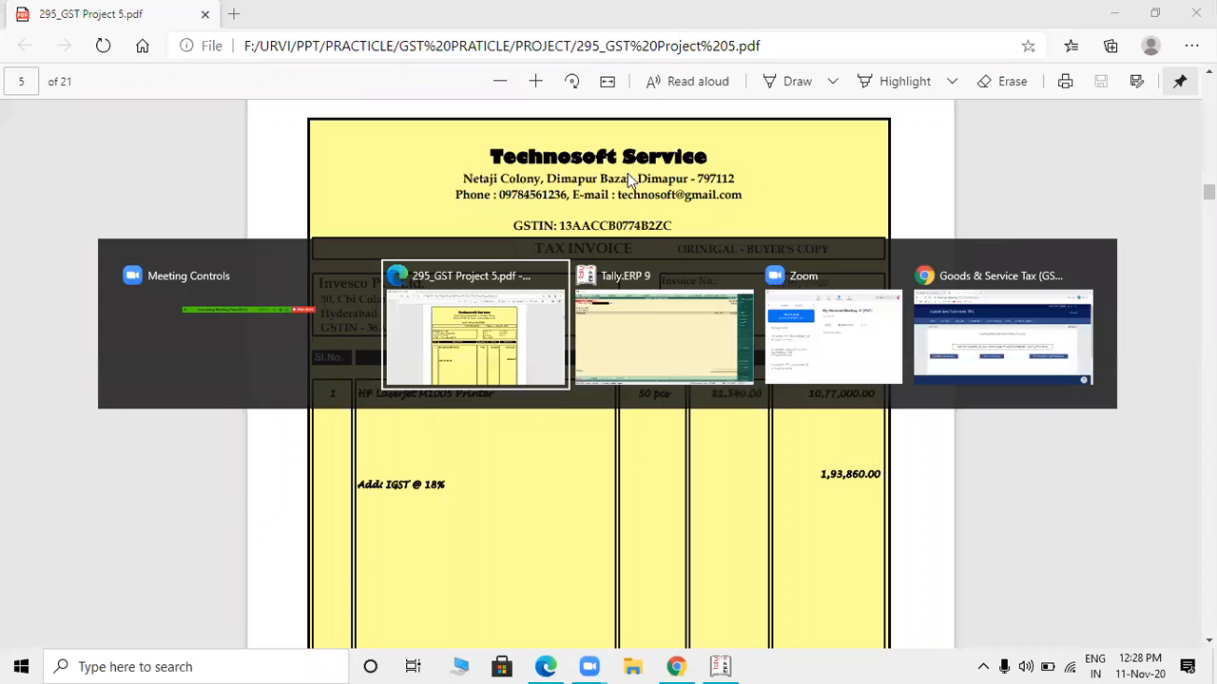
pyautogui.hotkey('alt', 'Tab')
pyautogui.hotkey('alt', 'Tab')
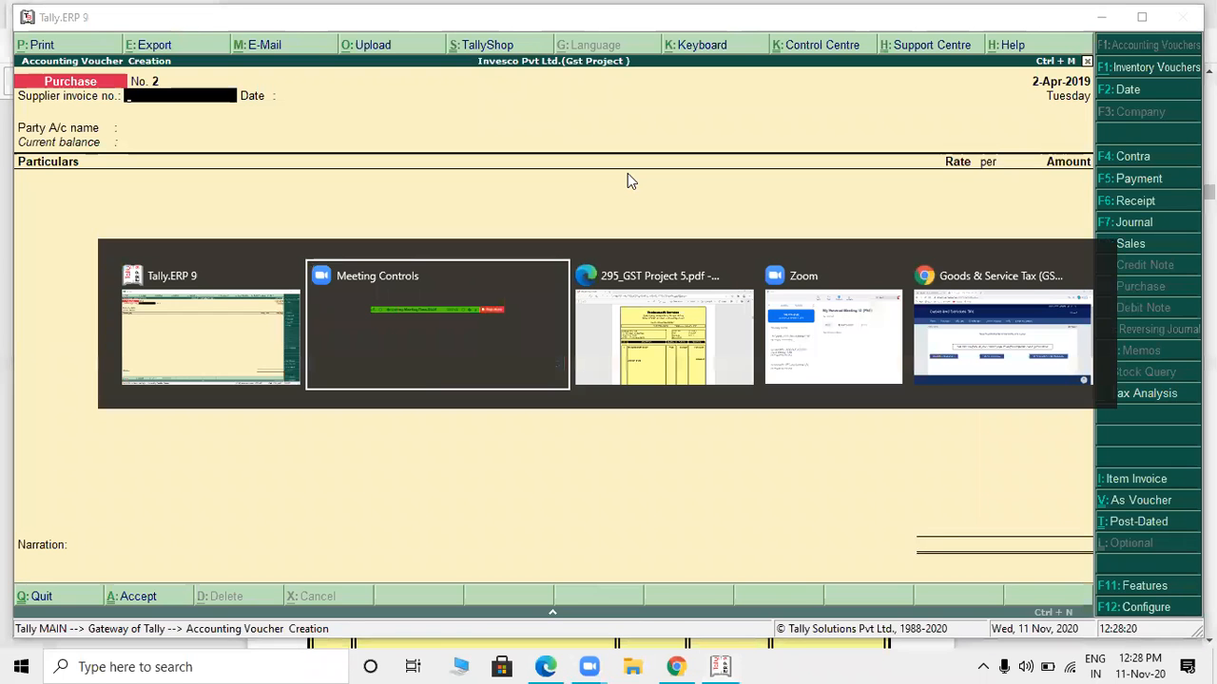
pyautogui.hotkey('alt', 'Tab')
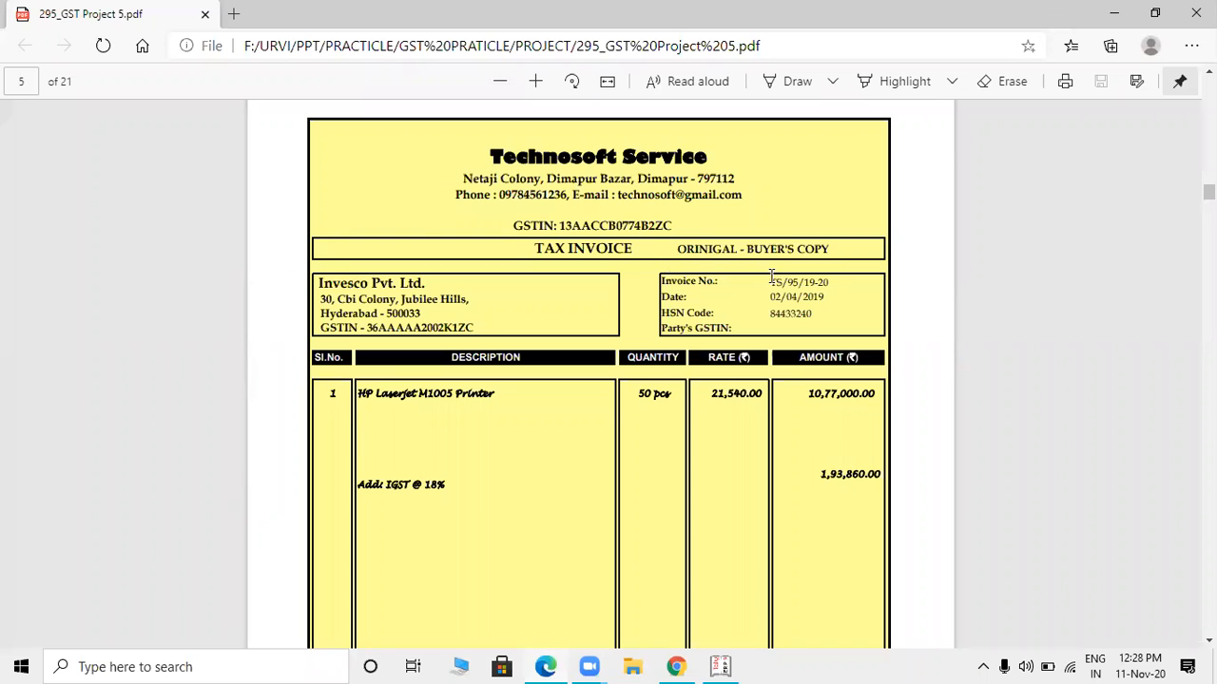
pyautogui.moveTo(772, 276); pyautogui.dragTo(834, 279)
pyautogui.hotkey('alt', 'Tab')
pyautogui.write('TS/95')
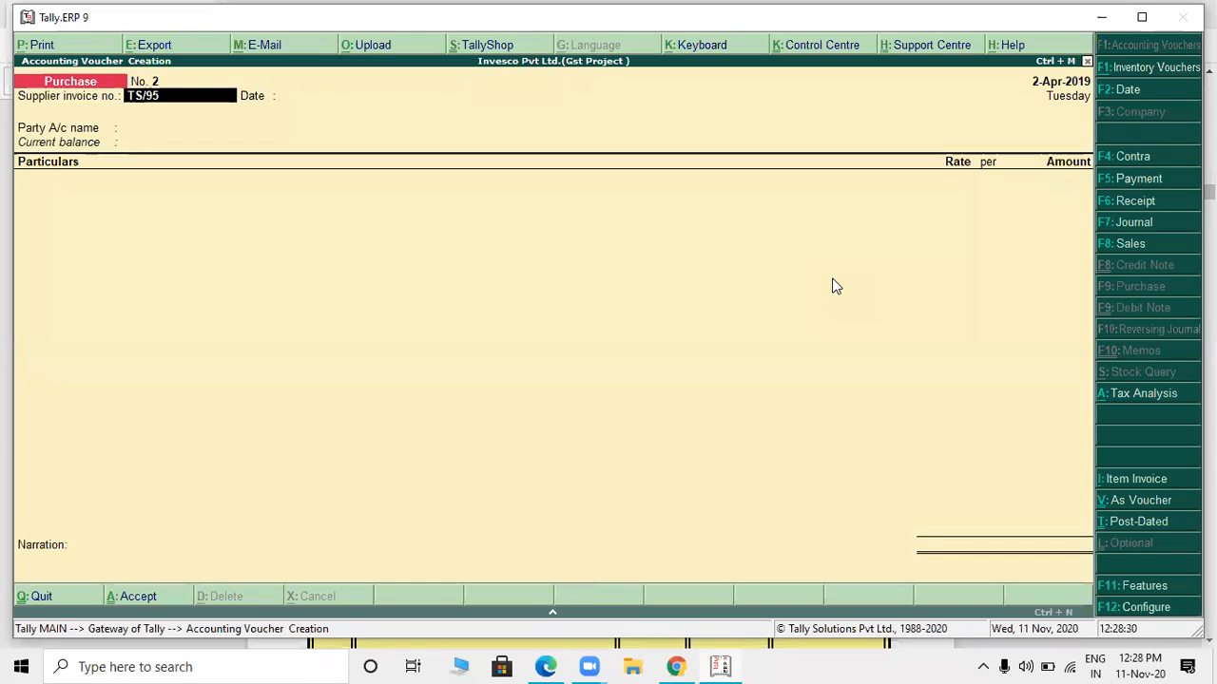
pyautogui.write('/19-20')
pyautogui.press('Return')
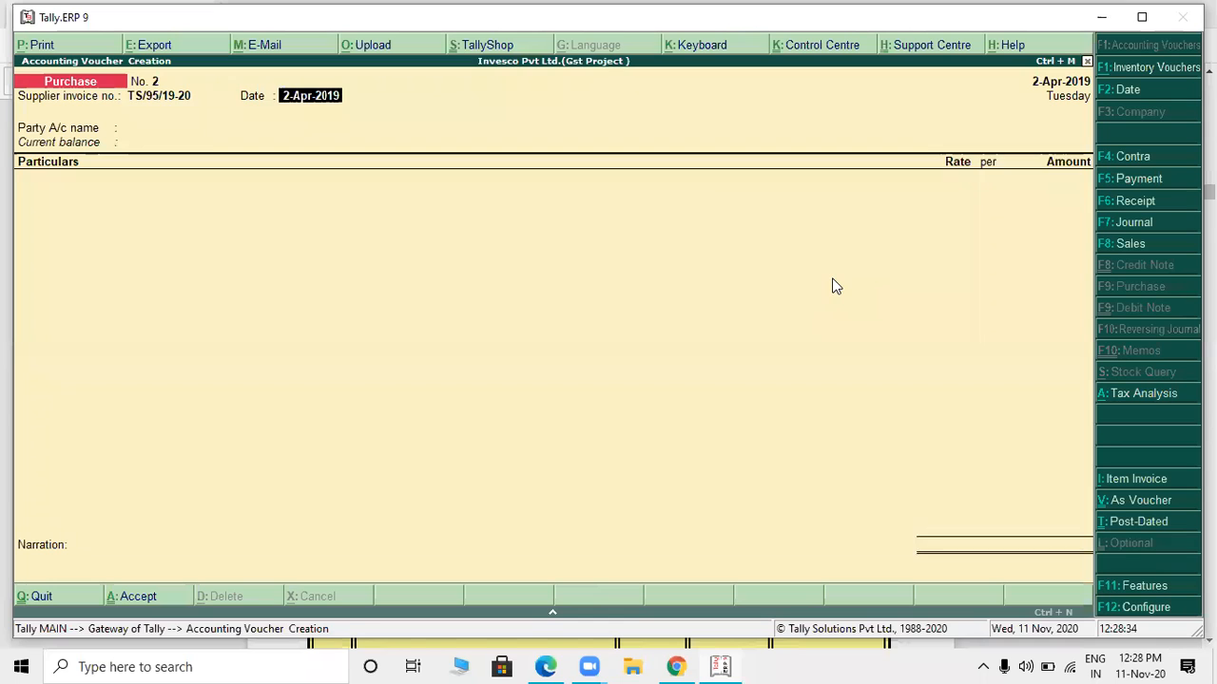
# - Check the invoice date in the PDF and accept 2-Apr-2019 as the supplier invoice date
pyautogui.hotkey('alt', 'Tab')
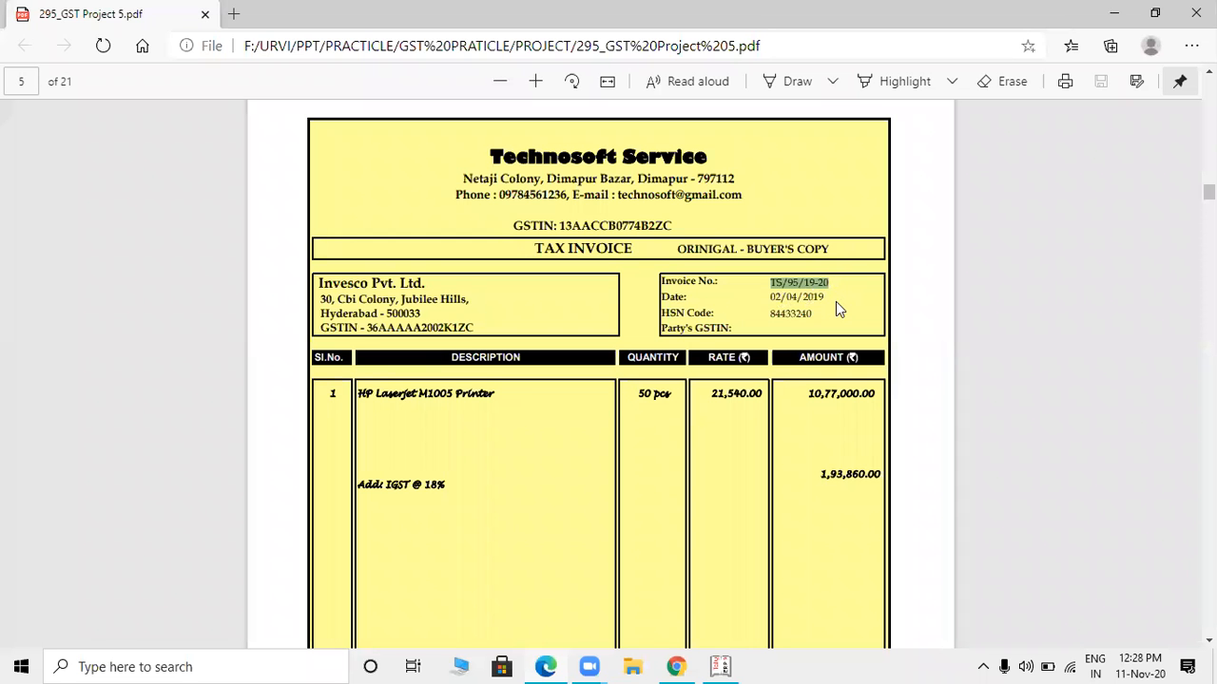
pyautogui.hotkey('alt', 'Tab')
pyautogui.press('Return')
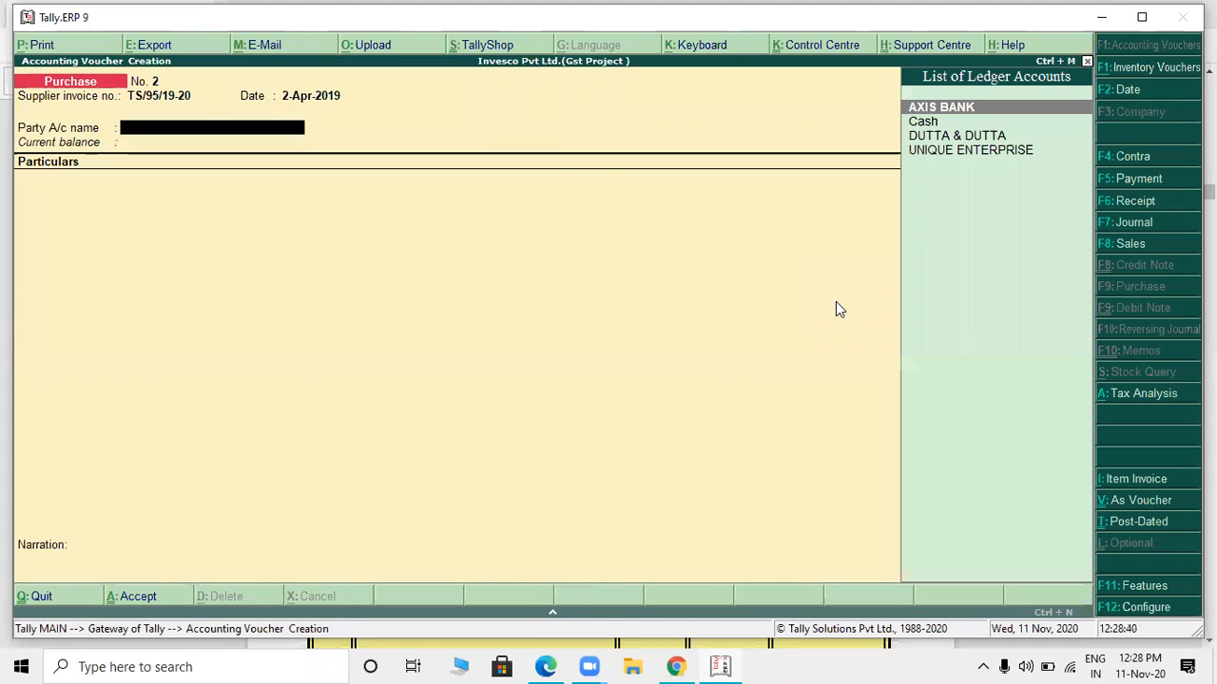
# - Create a party ledger named TECHNOSOFT SERVICE under Sundry Creditors, maintaining balances bill-by-bill with no default credit period
pyautogui.hotkey('alt', 'Tab')
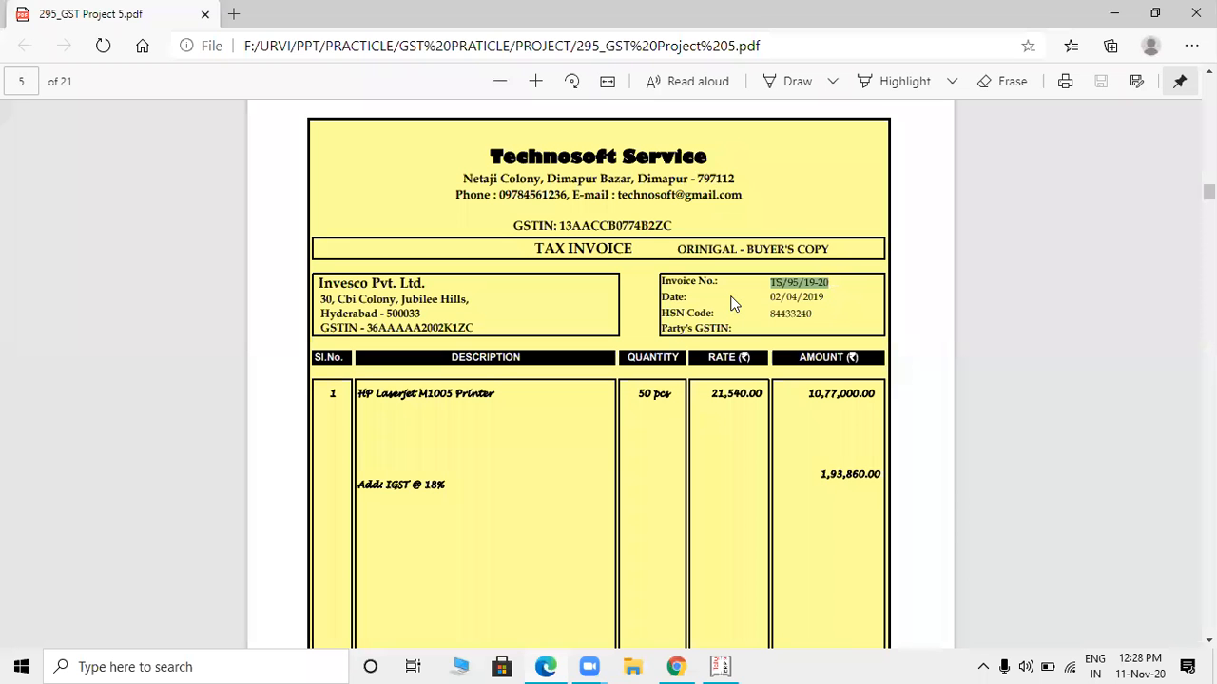
pyautogui.hotkey('alt', 'Tab')
pyautogui.hotkey('alt', 'c')
pyautogui.write('TECHNOSO')
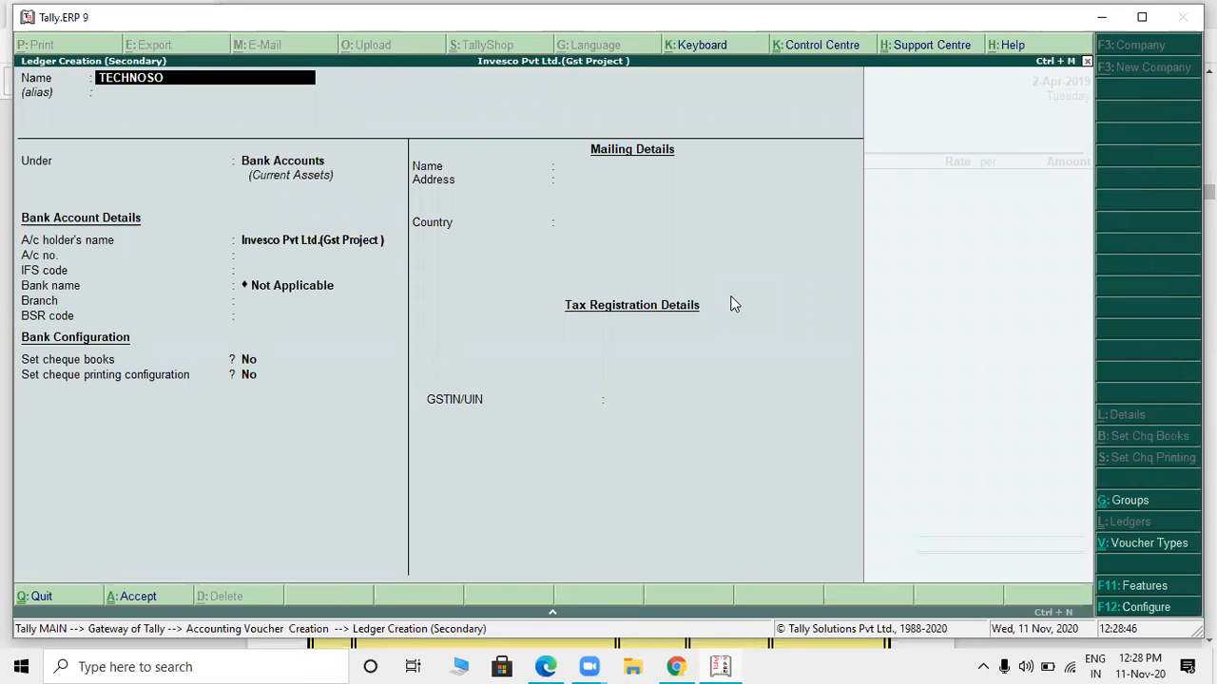
pyautogui.write('FT SERVICE')
pyautogui.press('Return')
pyautogui.press('Return')
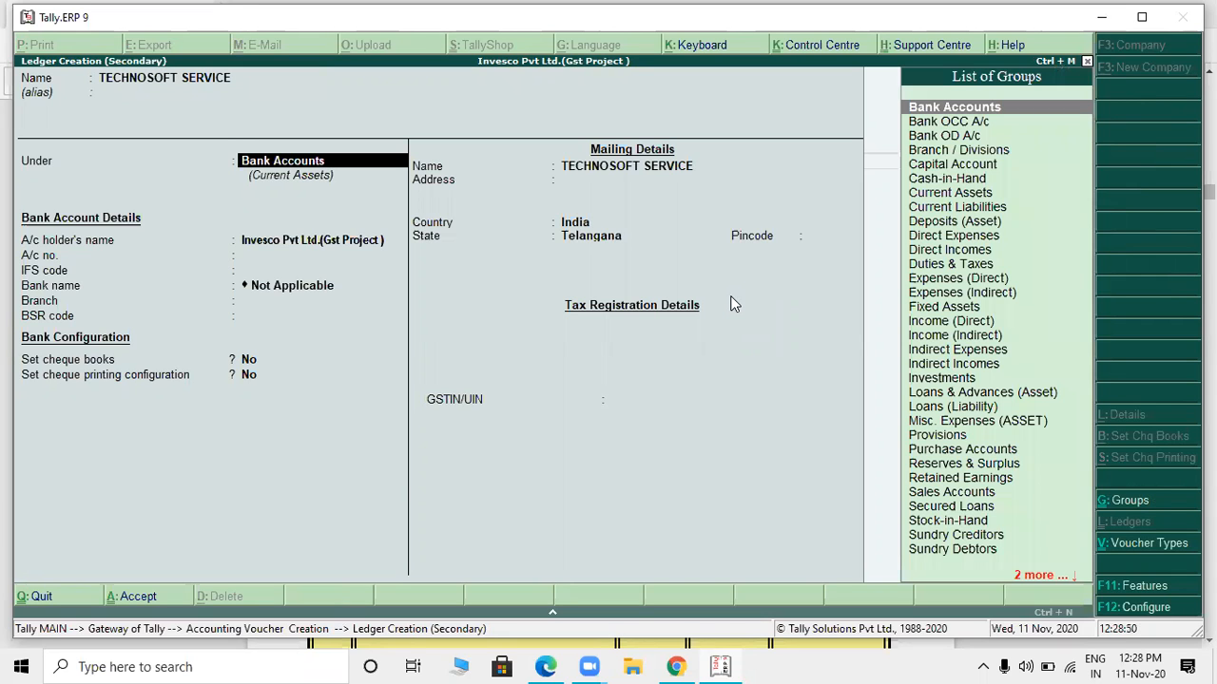
pyautogui.write('cre')
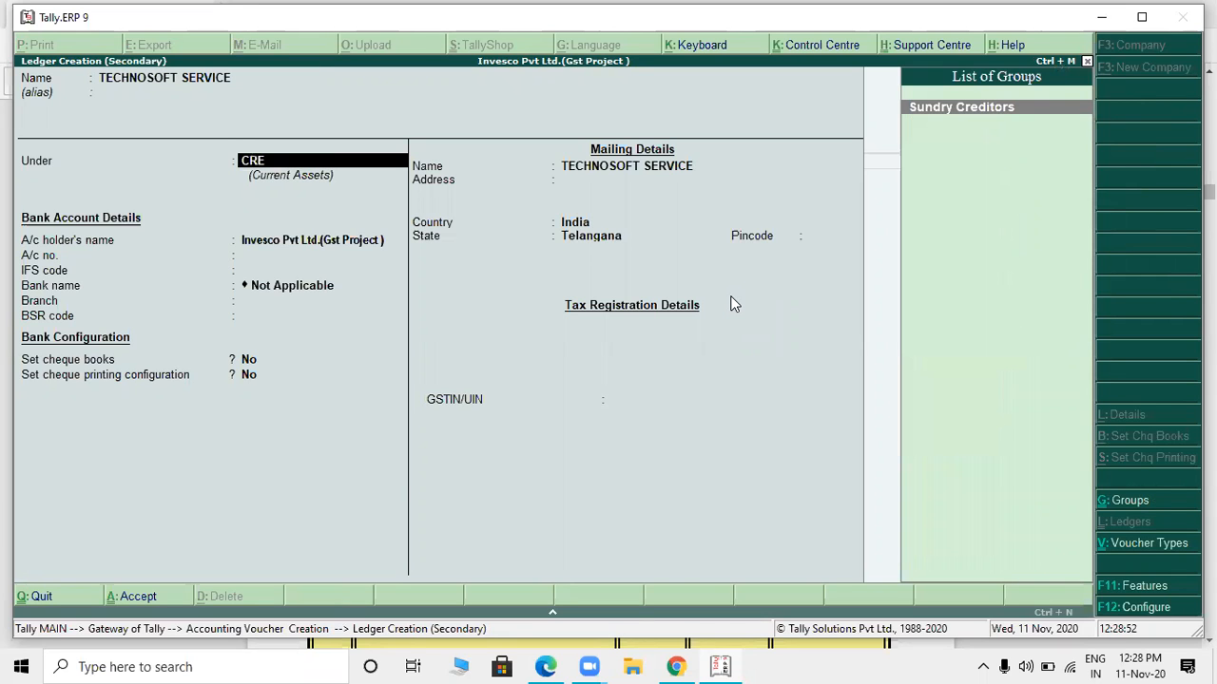
pyautogui.press('Return')
pyautogui.press('Return')
pyautogui.press('Return')
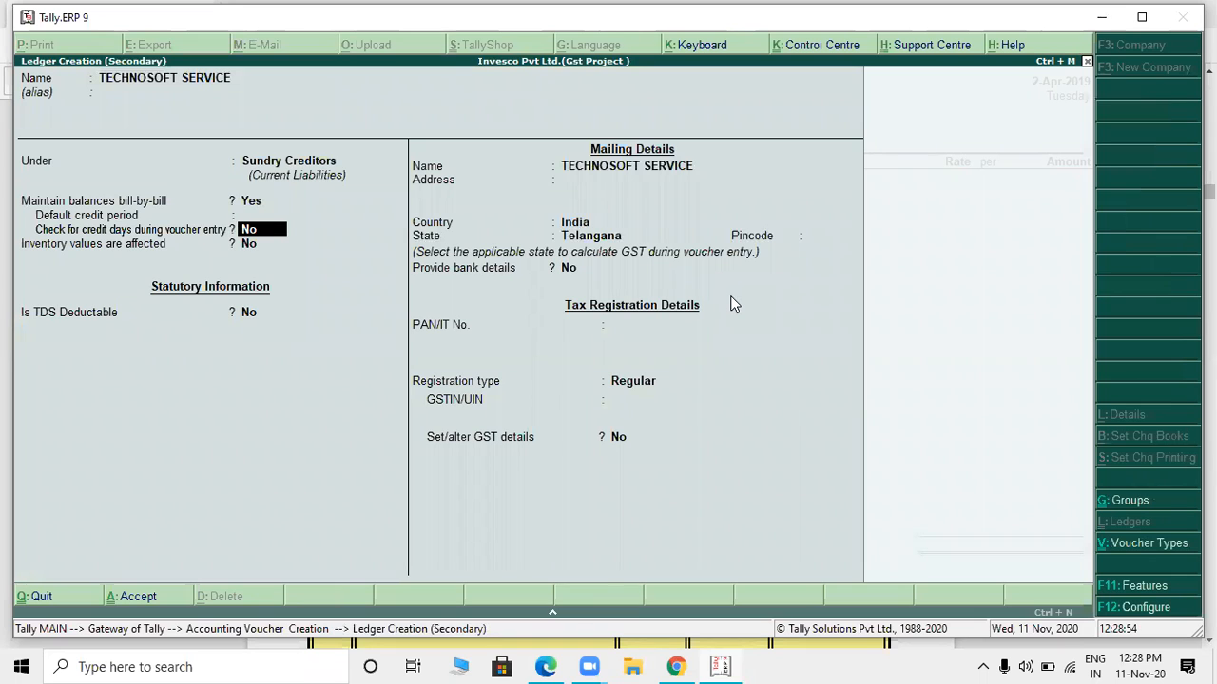
# - Keep the TECHNOSOFT SERVICE ledger's credit-days check, inventory values and TDS deductable options set to No
pyautogui.hotkey('alt', 'Tab')
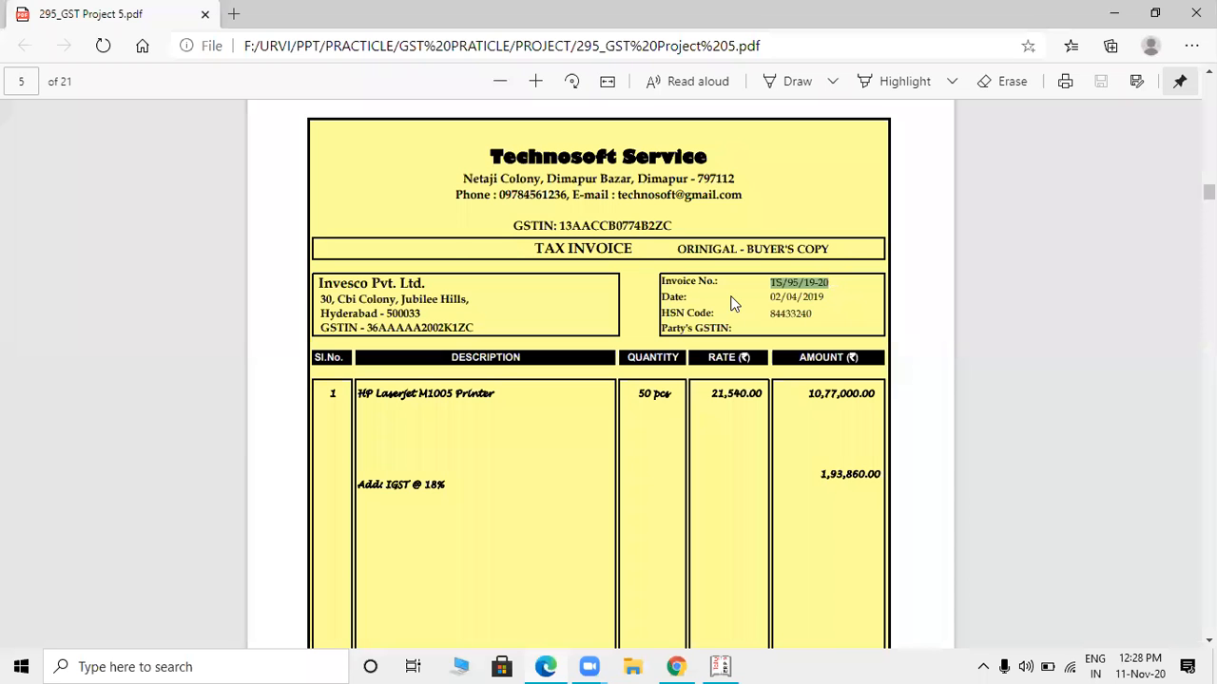
pyautogui.hotkey('alt', 'Tab')
pyautogui.press('Return')
pyautogui.press('Return')
pyautogui.press('Return')
pyautogui.press('Return')
pyautogui.press('Return')
pyautogui.press('Return')
pyautogui.press('Return')
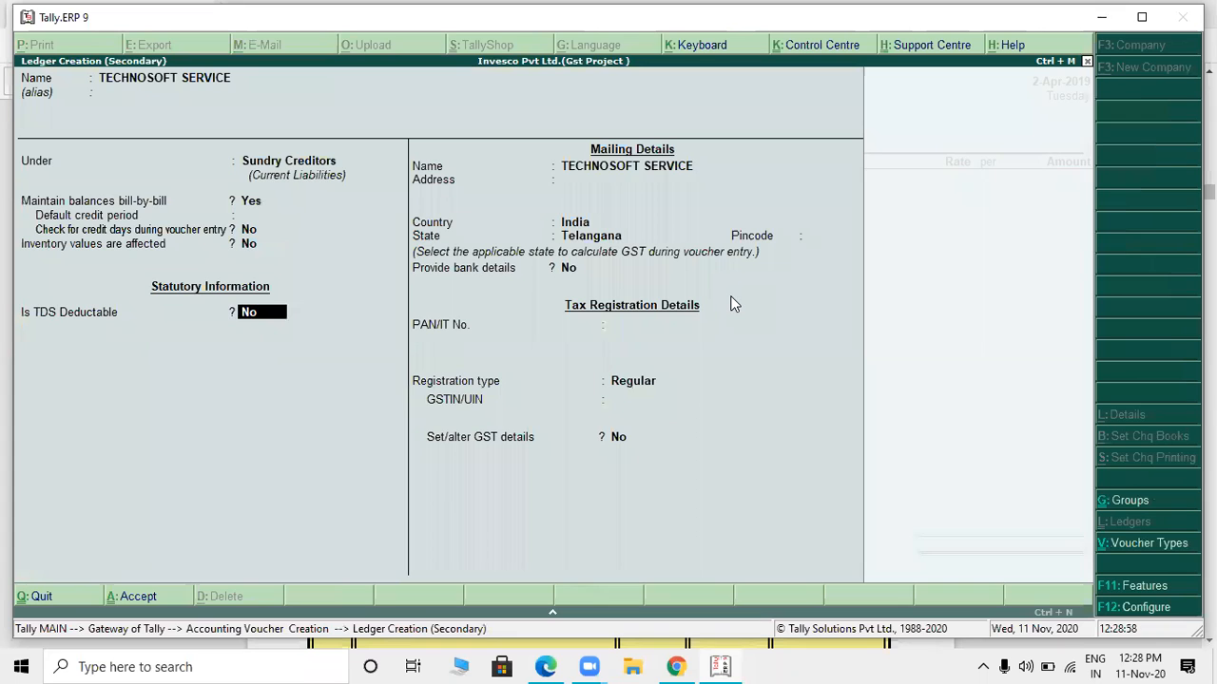
pyautogui.press('Return')
pyautogui.press('Return')
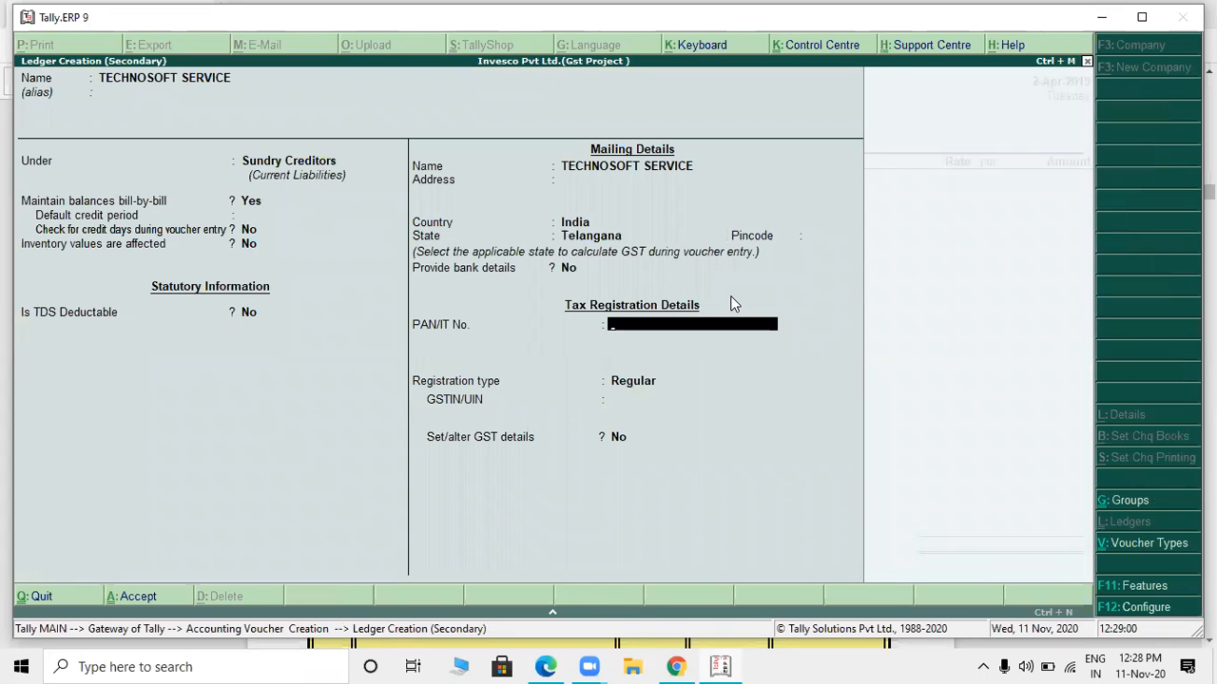
# - Set the ledger's state to Nagaland, leaving the pincode blank and bank details at No
pyautogui.hotkey('alt', 'Tab')
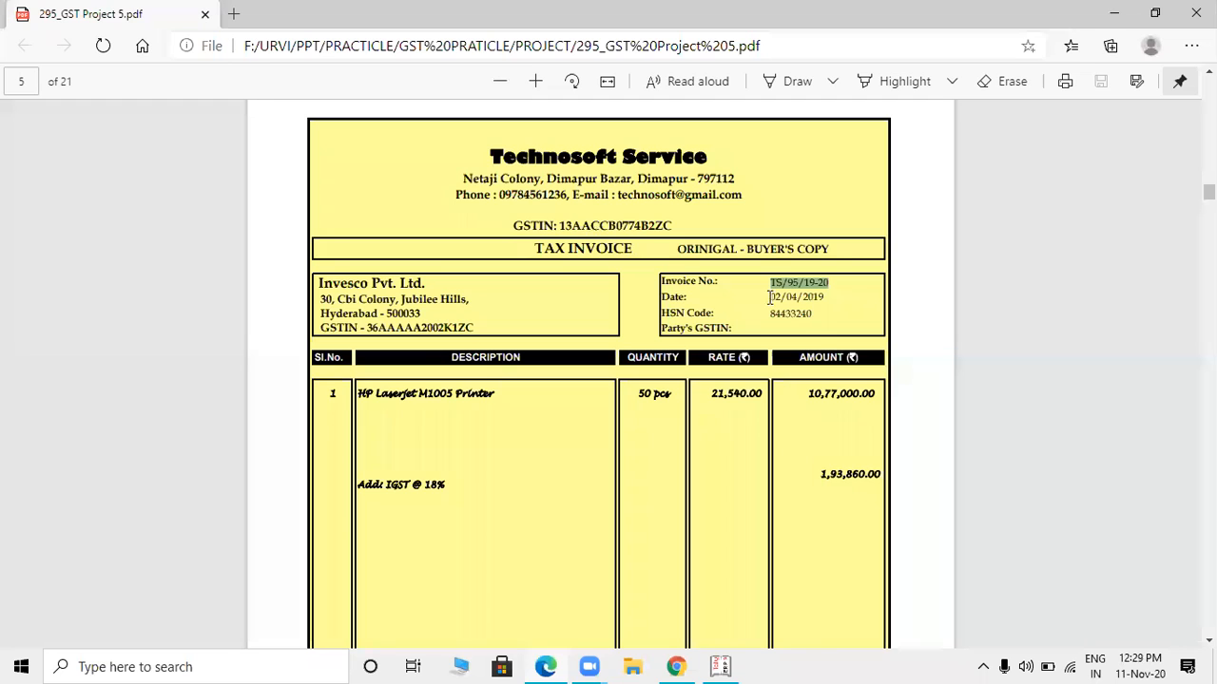
pyautogui.hotkey('alt', 'Tab')
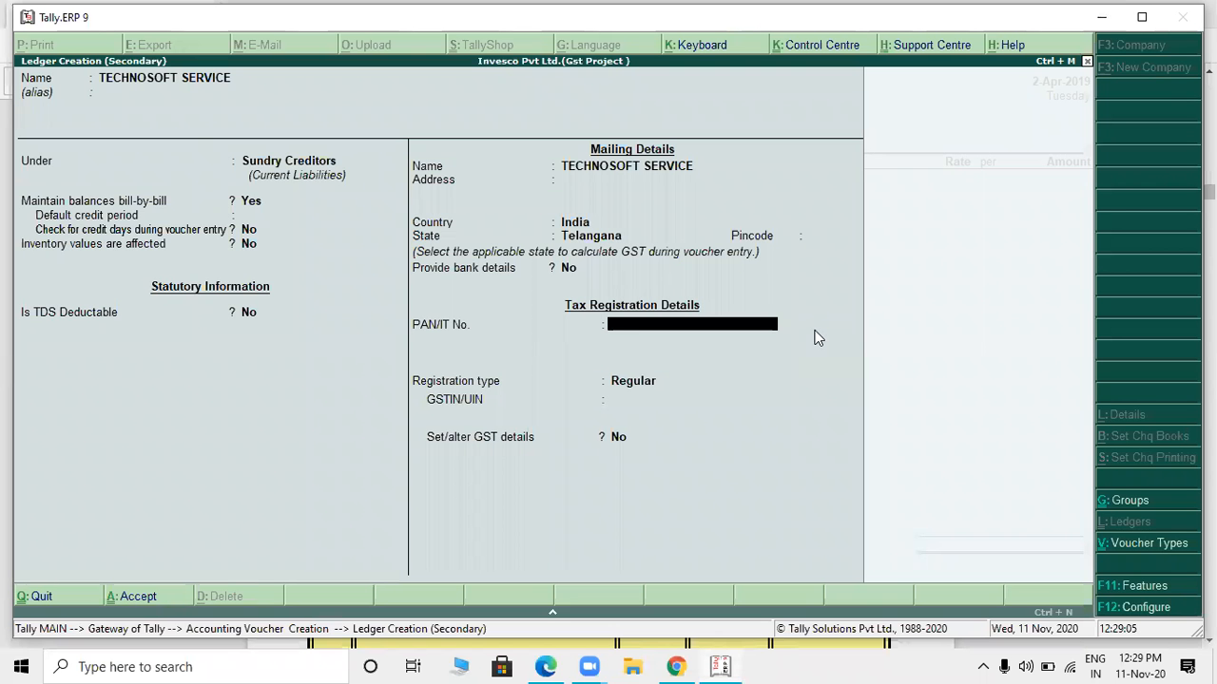
pyautogui.write('AA')
pyautogui.hotkey('alt', 'Tab')
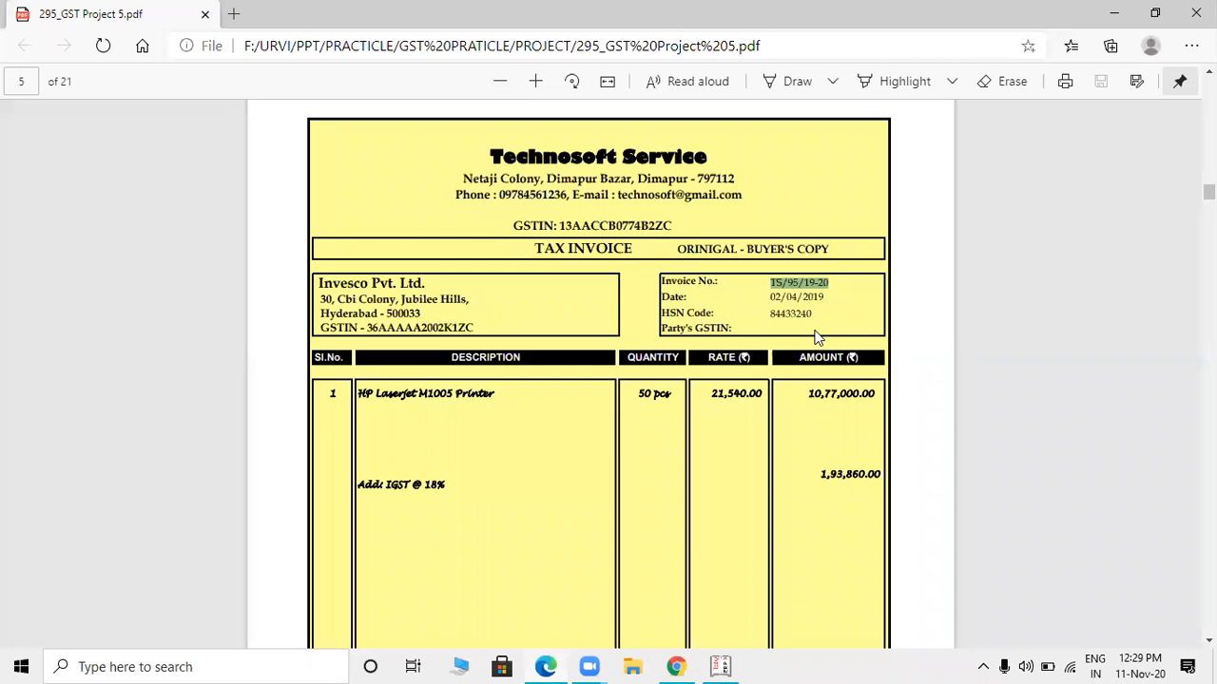
pyautogui.hotkey('alt', 'Tab')
pyautogui.press('BackSpace')
pyautogui.press('BackSpace')
pyautogui.press('BackSpace')
pyautogui.press('BackSpace')
pyautogui.press('BackSpace')
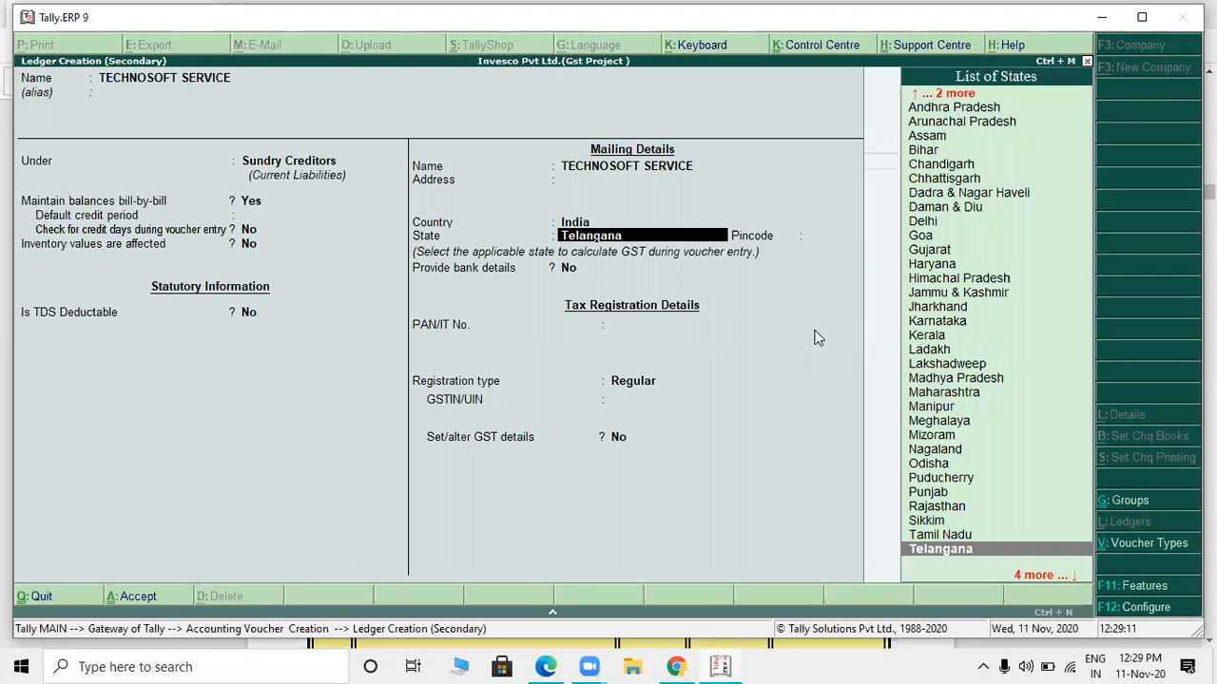
pyautogui.write('NAG')
pyautogui.press('Return')
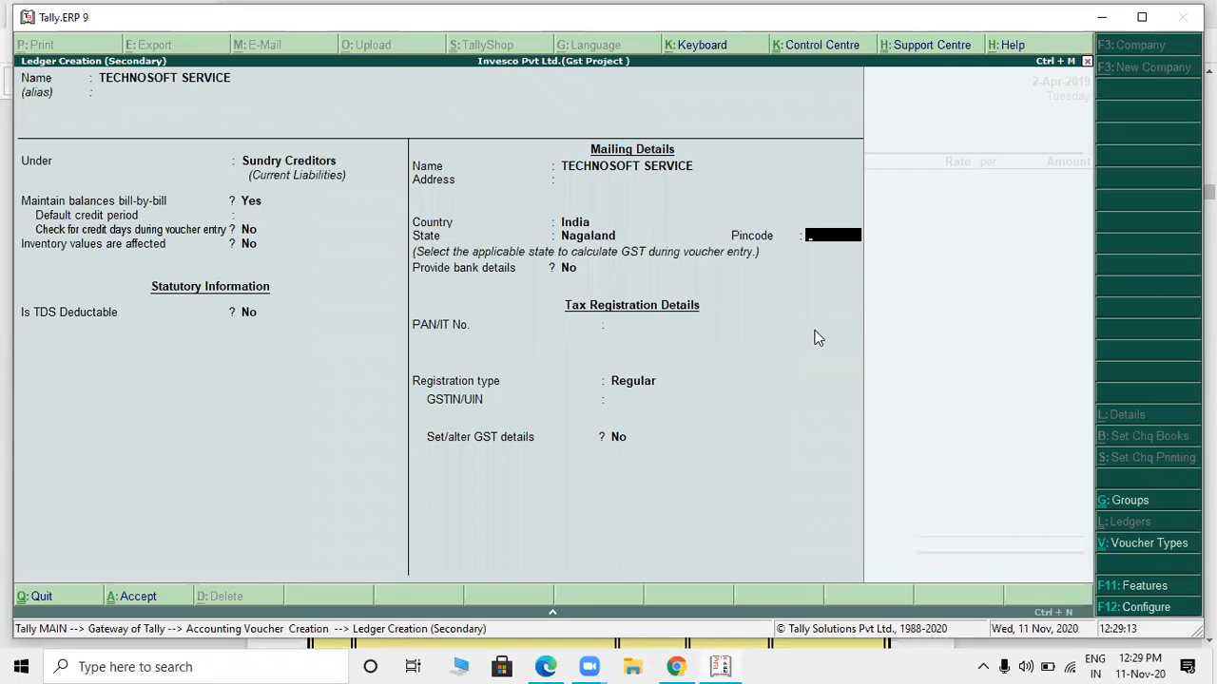
pyautogui.press('Return')
pyautogui.press('Return')
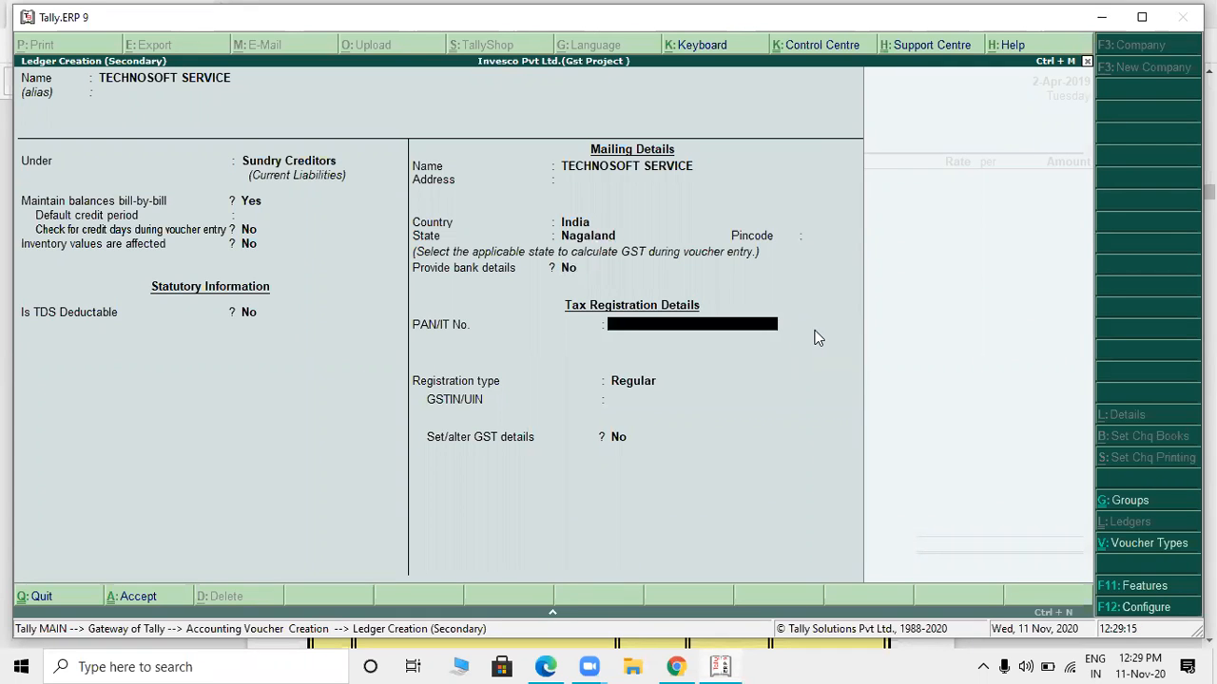
# - Enter the supplier's PAN, taken from the GSTIN on the PDF invoice, and keep the registration type Regular
pyautogui.hotkey('alt', 'Tab')
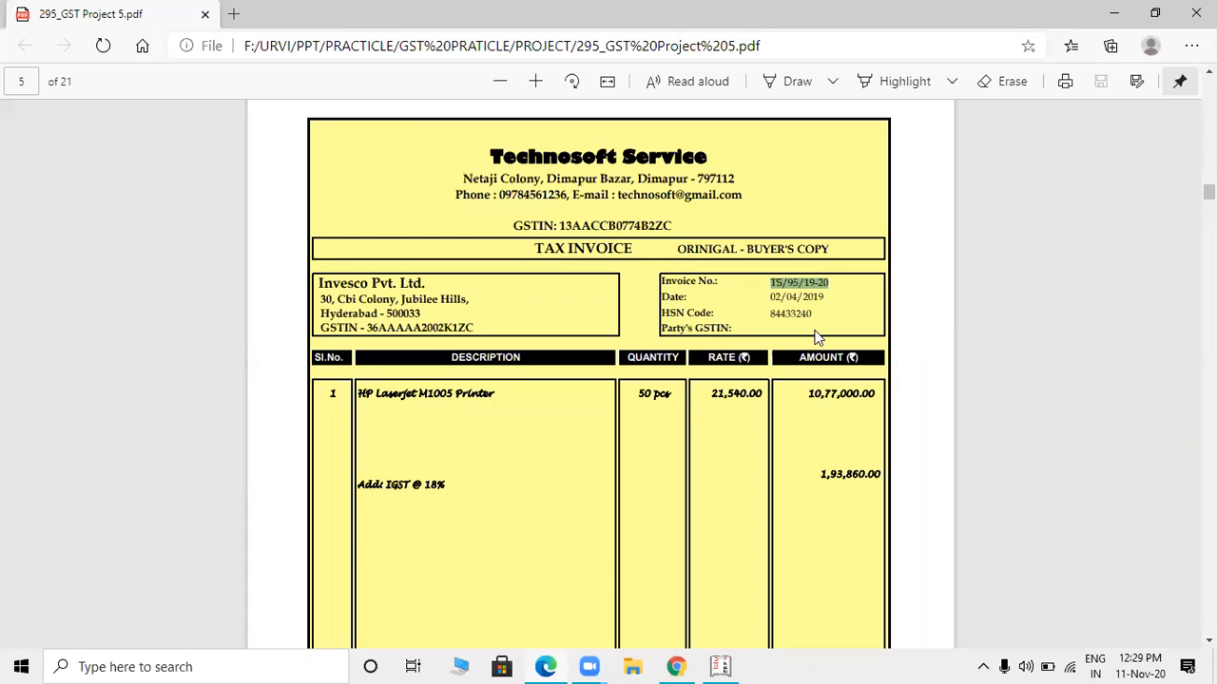
pyautogui.hotkey('alt', 'Tab')
pyautogui.hotkey('alt', 'Tab')
pyautogui.hotkey('alt', 'Tab')
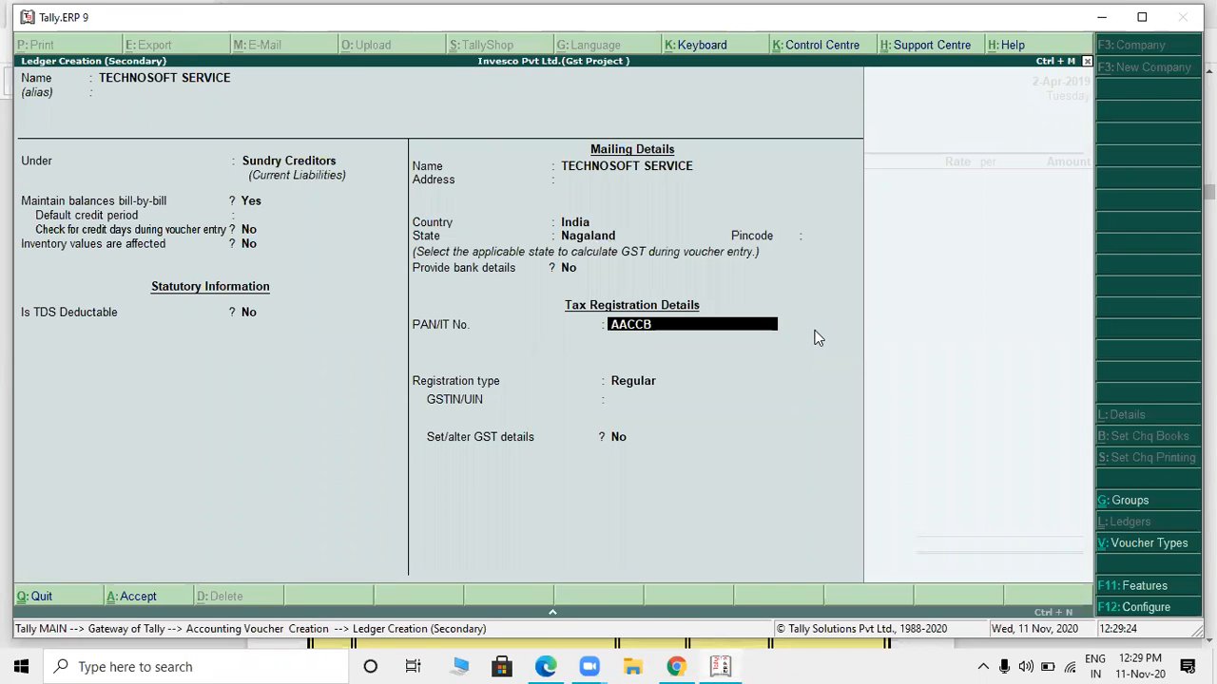
pyautogui.hotkey('alt', 'Tab')
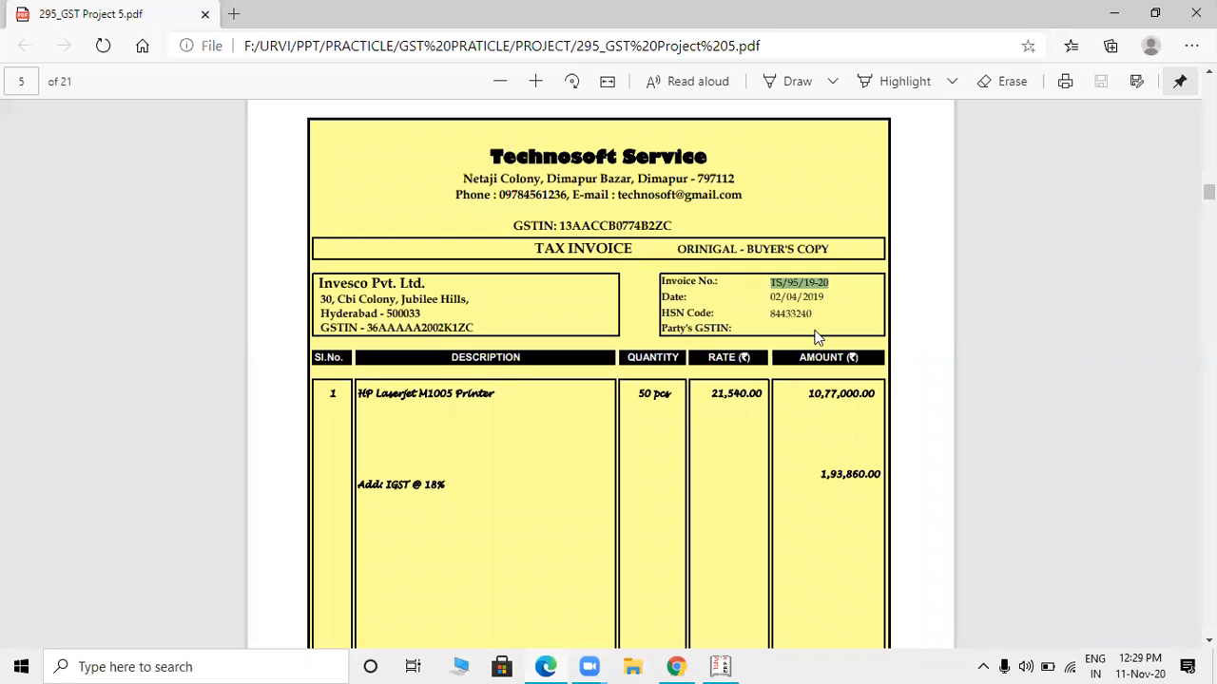
pyautogui.hotkey('alt', 'Tab')
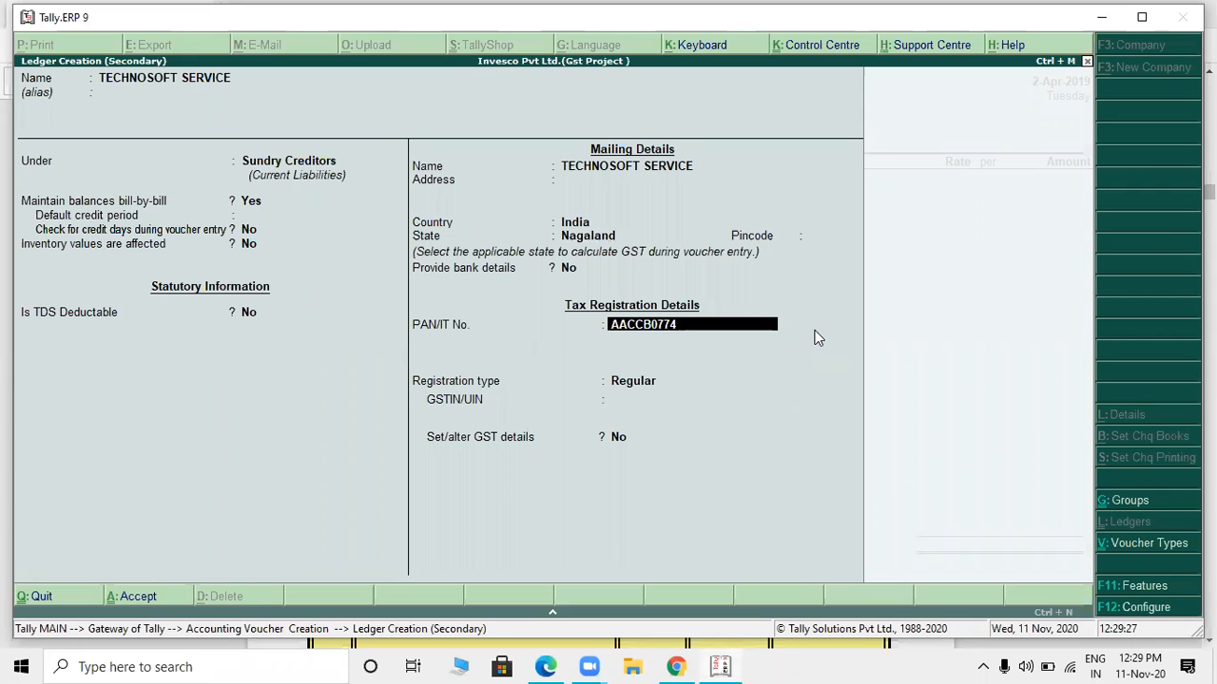
pyautogui.press('Return')
pyautogui.press('Return')
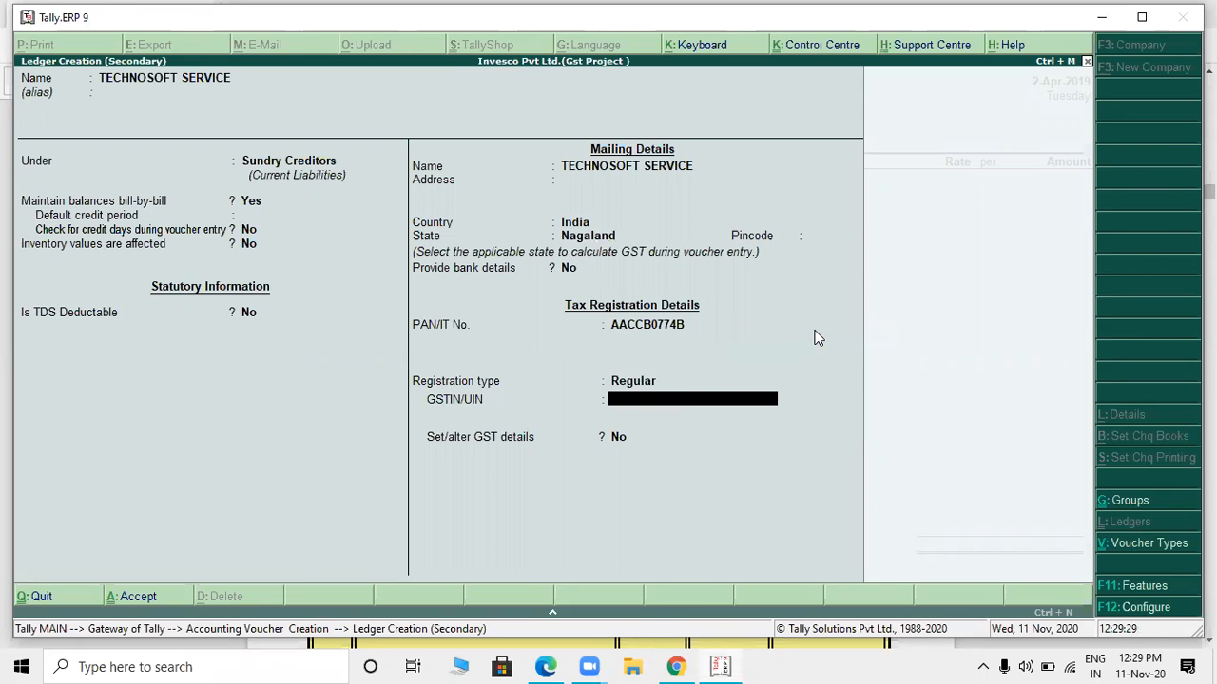
# - Enter the supplier's GSTIN from the PDF invoice, save the TECHNOSOFT SERVICE ledger and use it as the voucher's party
pyautogui.hotkey('alt', 'Tab')
pyautogui.hotkey('alt', 'Tab')
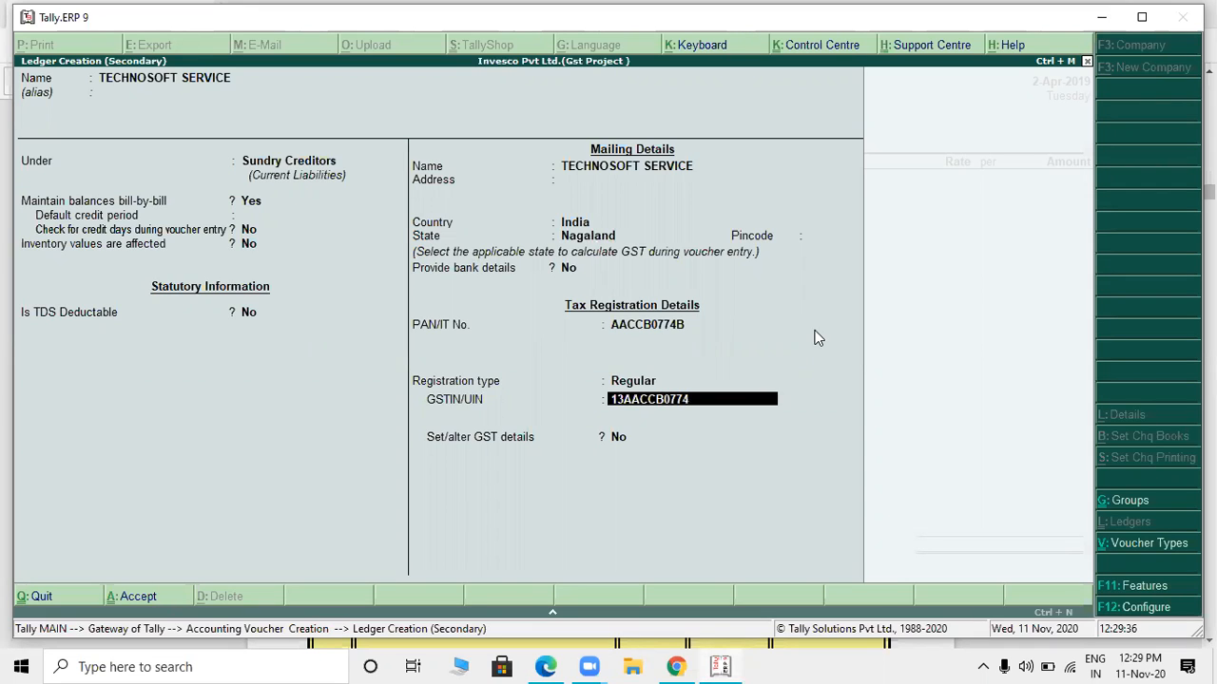
pyautogui.hotkey('alt', 'Tab')
pyautogui.hotkey('alt', 'Tab')
pyautogui.press('Return')
pyautogui.press('Return')
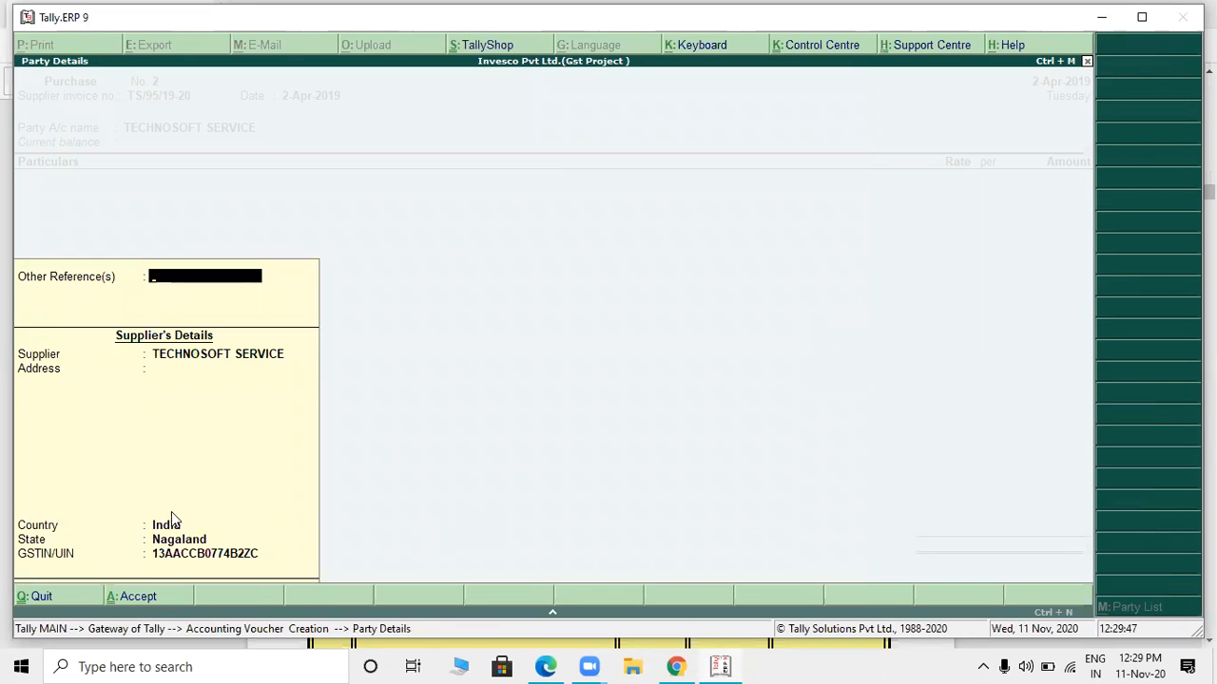
# - Accept the supplier's party details without other references and check the item line on the PDF invoice
pyautogui.hotkey('ctrl', 'a')
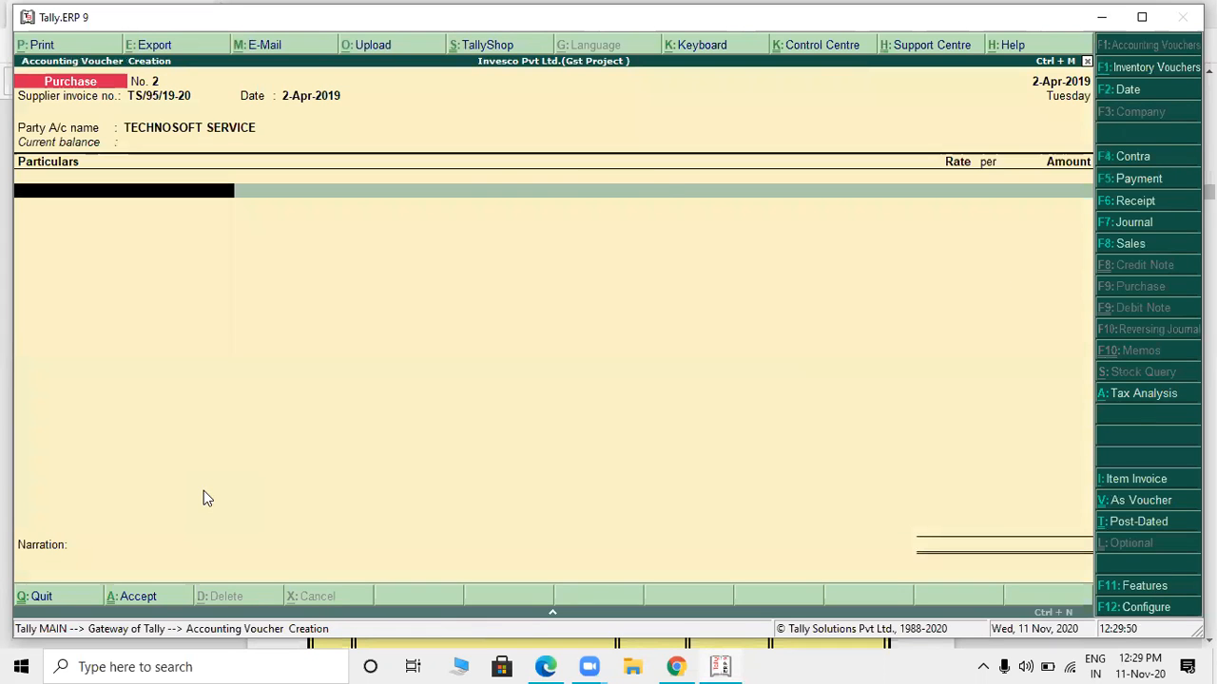
pyautogui.hotkey('alt', 'Tab')
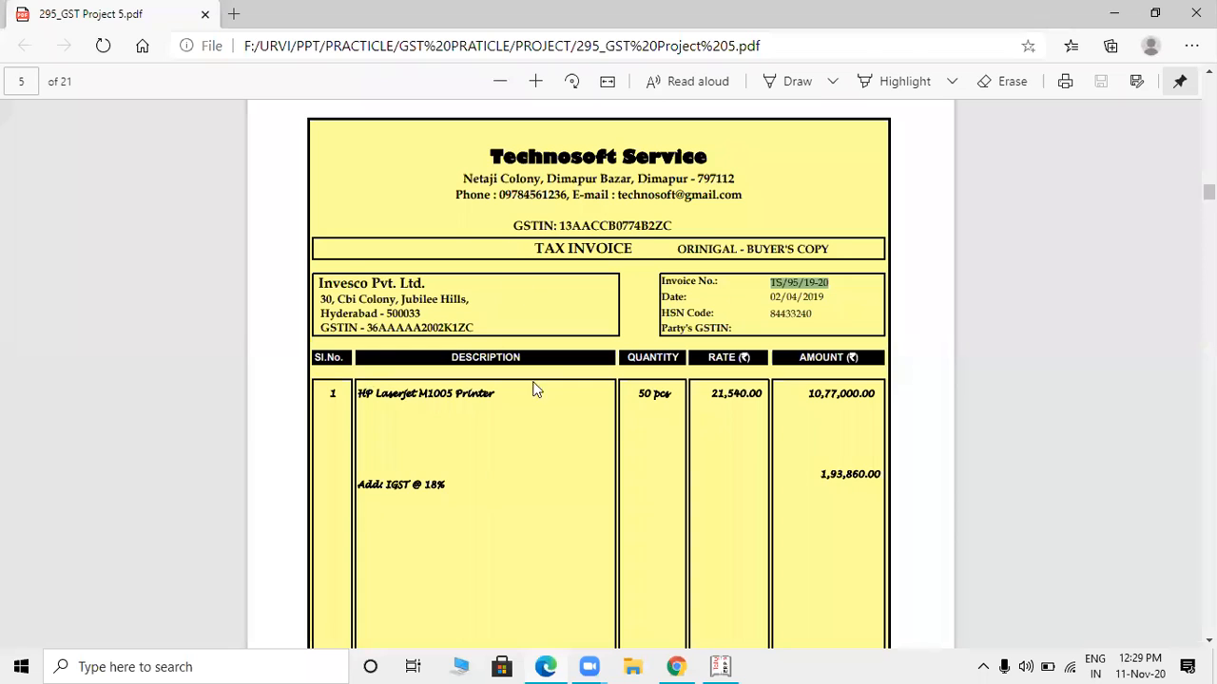
pyautogui.hotkey('alt', 'Tab')
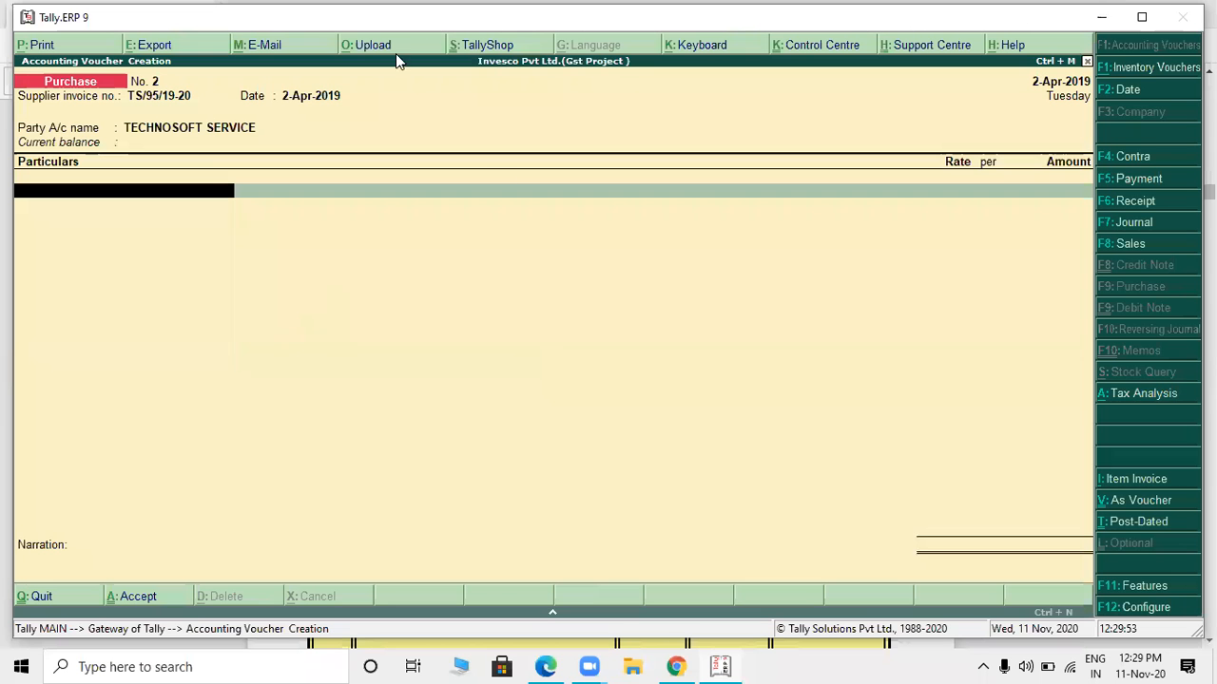
# - Switch the purchase voucher to item invoice mode and accept the existing supplier invoice number, date and party details again
pyautogui.click(1145, 481)
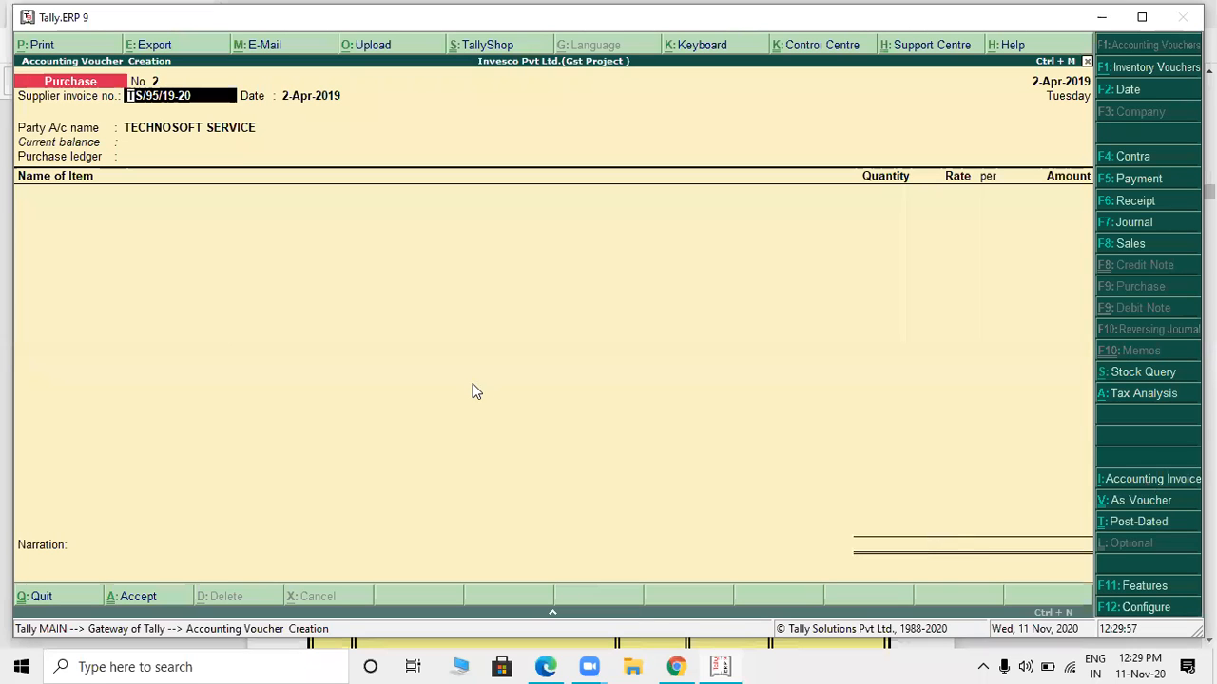
pyautogui.press('Return')
pyautogui.press('Return')
pyautogui.press('Return')
pyautogui.press('Return')
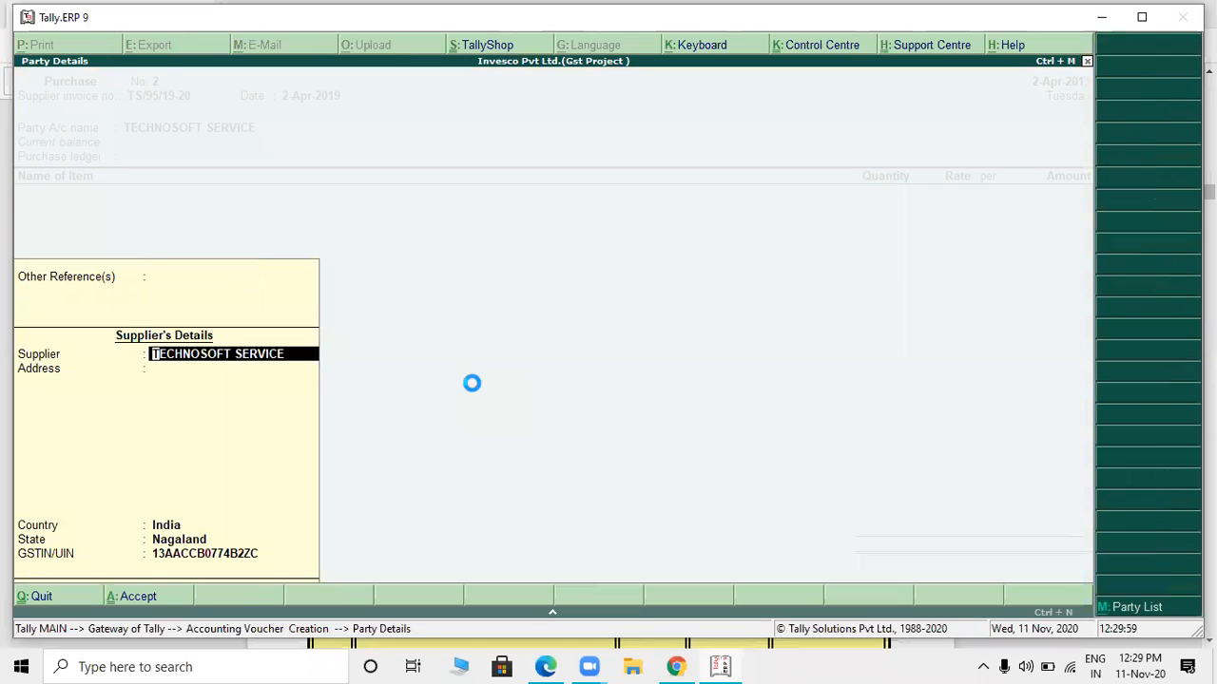
pyautogui.press('Return')
# - Create a new ledger for the voucher's purchase ledger and name it PURCHASE A/C
pyautogui.hotkey('alt', 'c')
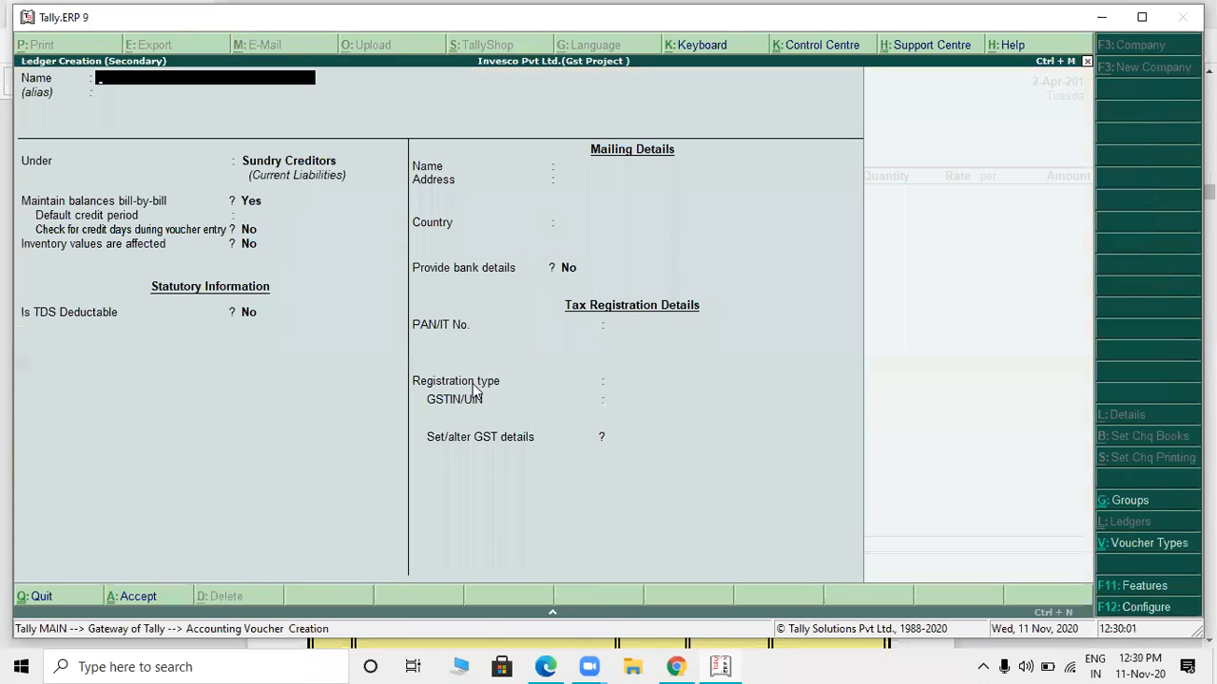
pyautogui.write('PURCHASE Q/C')
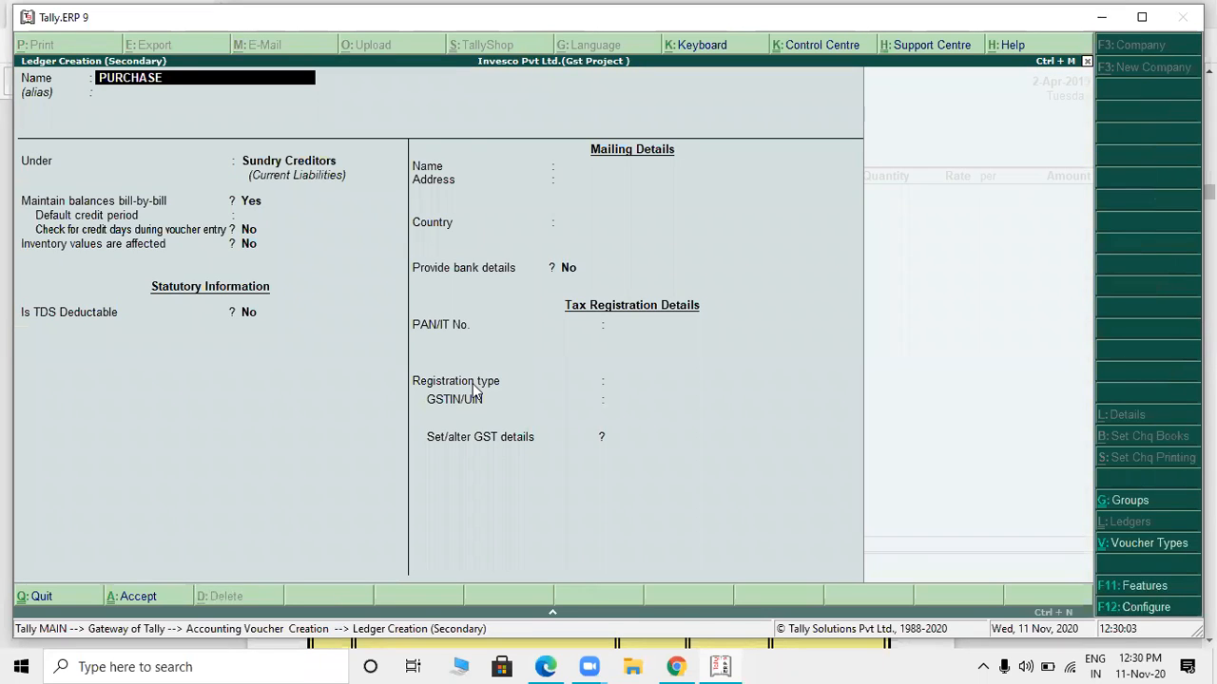
pyautogui.press('Return')
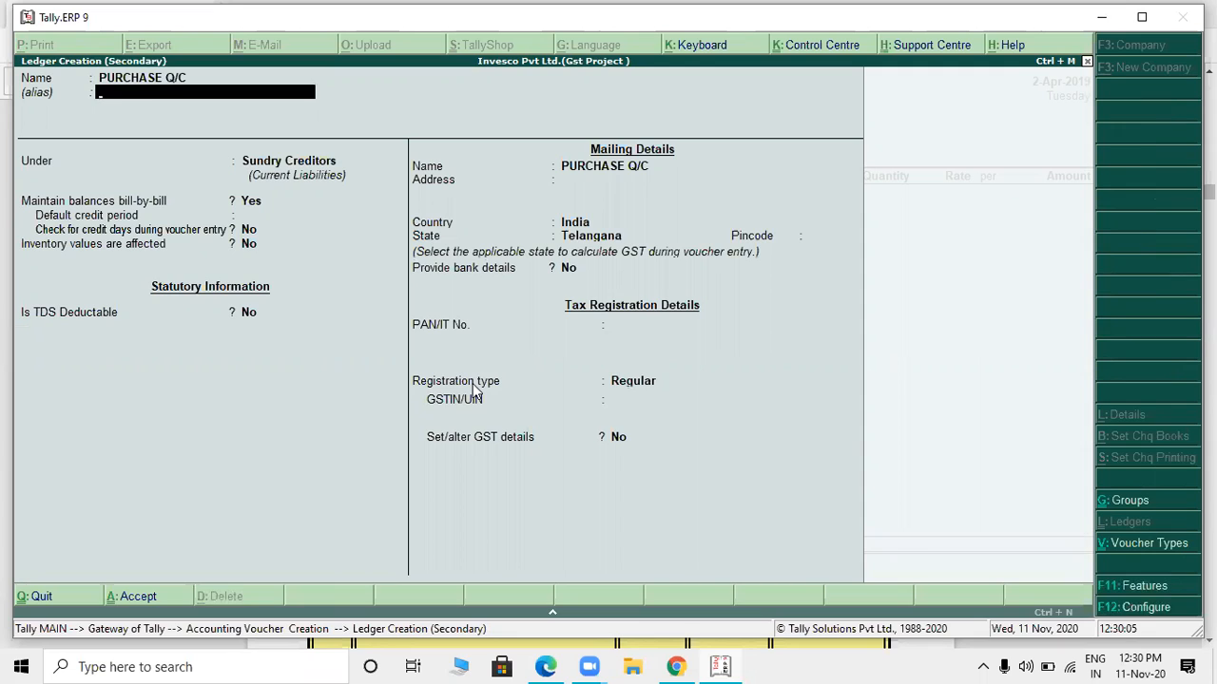
pyautogui.press('BackSpace')
pyautogui.press('BackSpace')
pyautogui.press('BackSpace')
pyautogui.press('BackSpace')
pyautogui.write('A/')
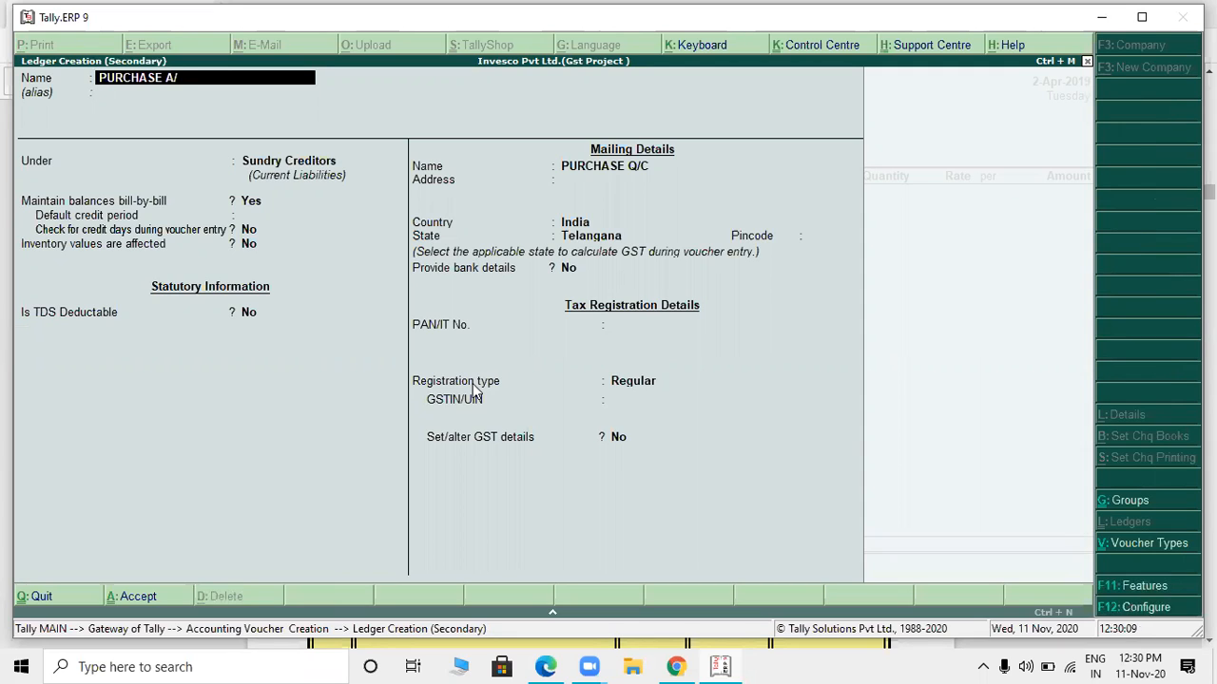
pyautogui.write('C')
pyautogui.press('Return')
# - Group the ledger under Purchase Accounts without an alias and save it as the voucher's purchase ledger
pyautogui.press('Return')
pyautogui.write('PURC')
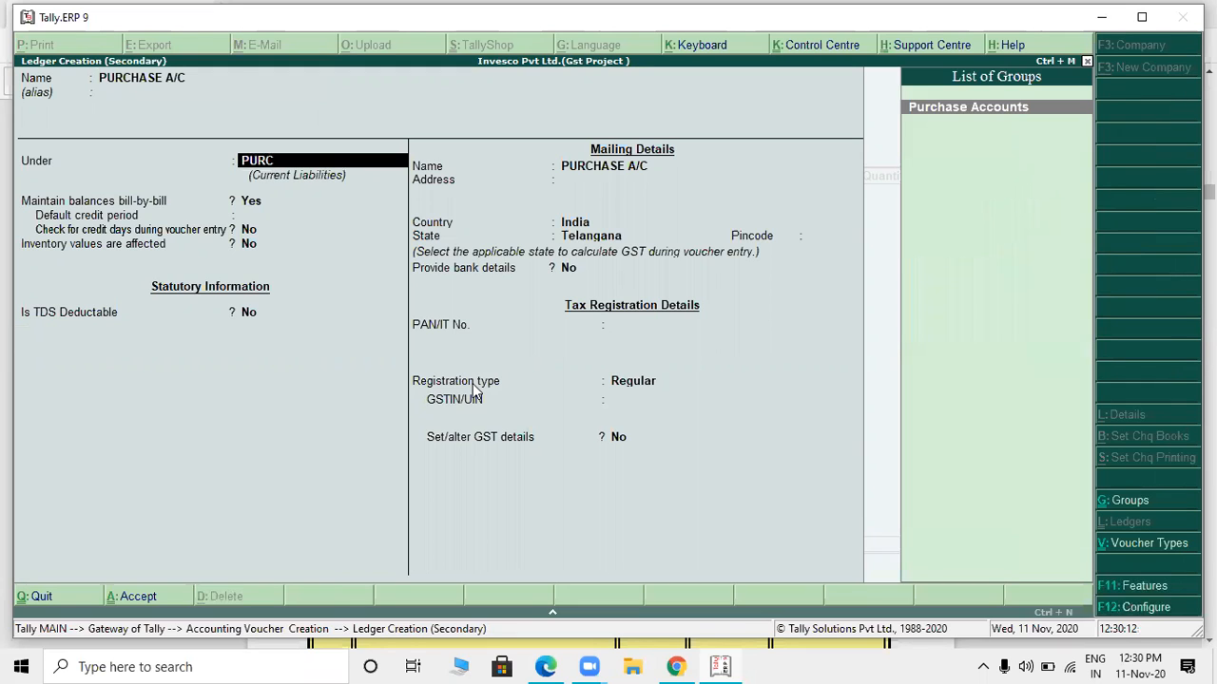
pyautogui.press('Return')
pyautogui.hotkey('ctrl', 'a')
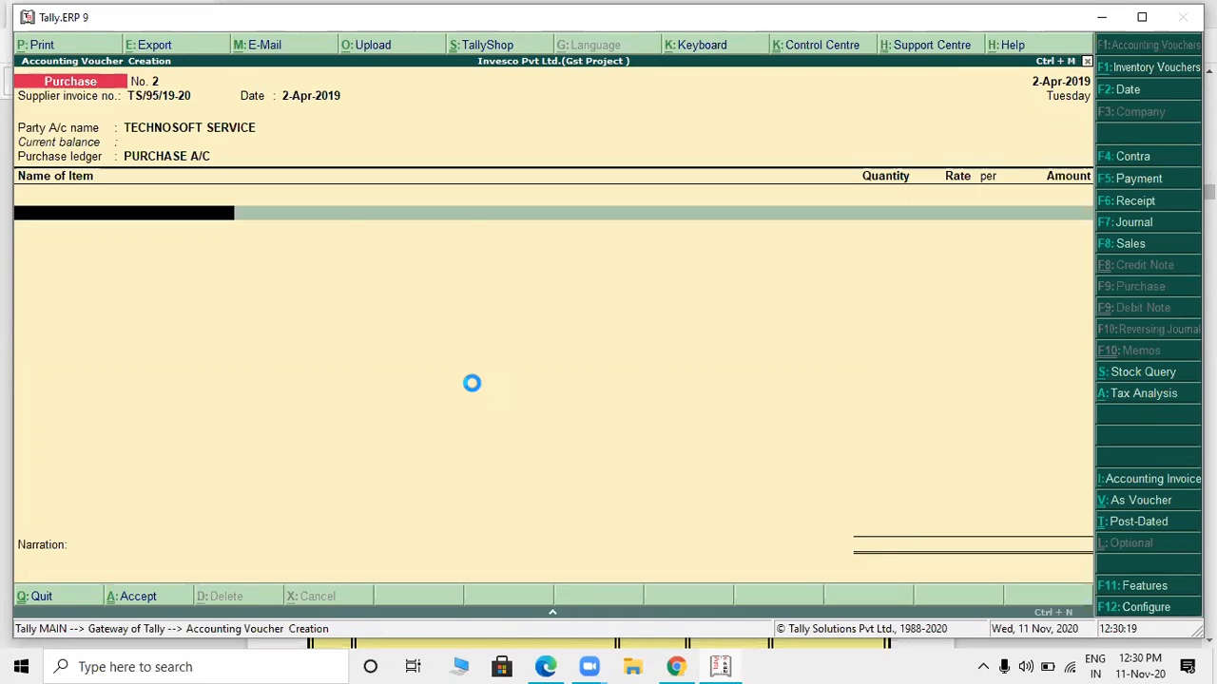
# - Start a new stock item for the voucher and name it HP LASERJET M 1005 PRINTER, following the PDF invoice's description
pyautogui.hotkey('alt', 'Tab')
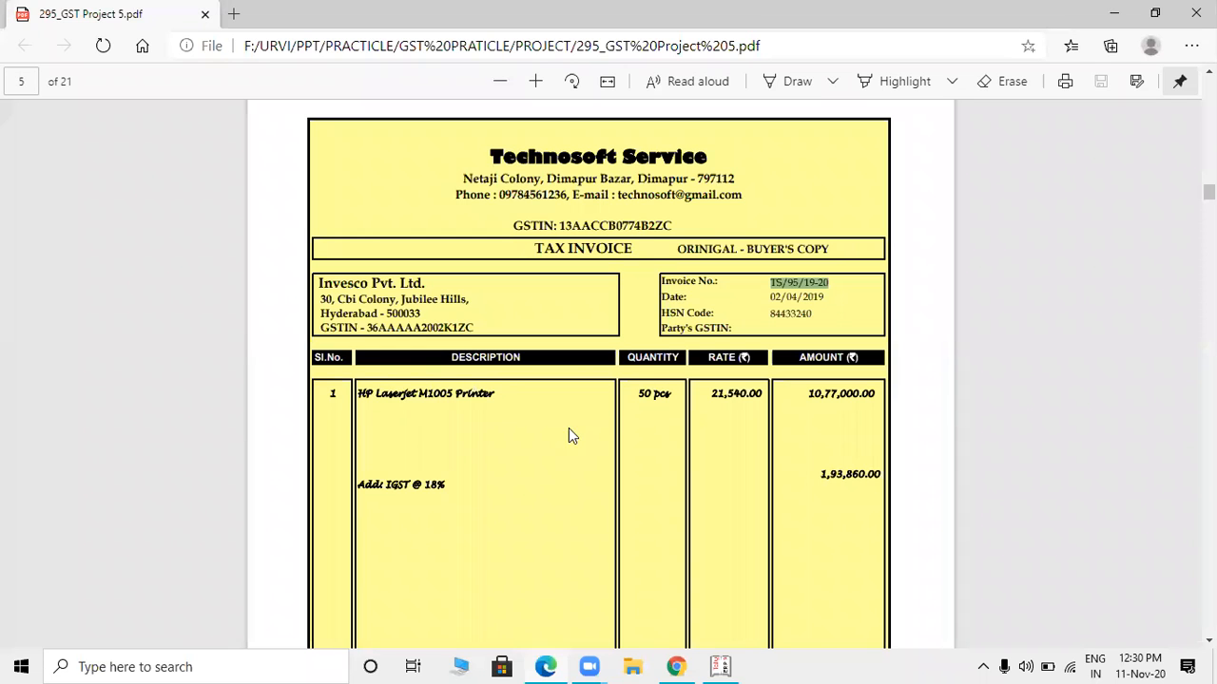
pyautogui.hotkey('alt', 'Tab')
pyautogui.write('H')
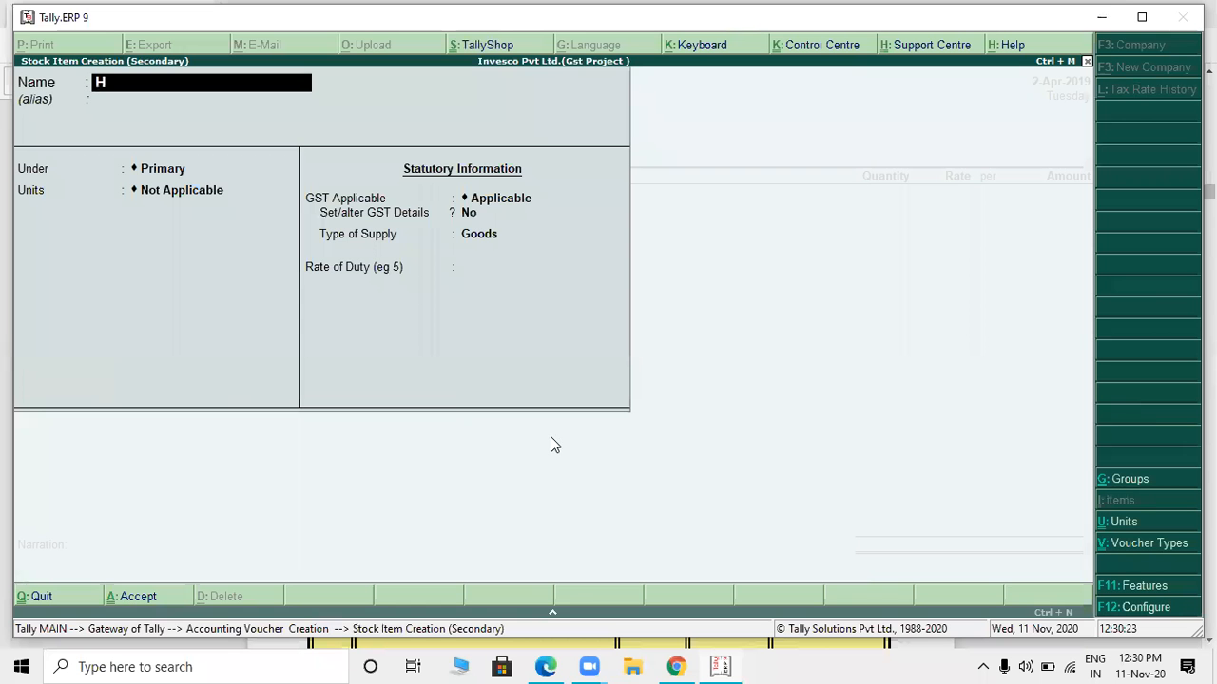
pyautogui.write('P')
pyautogui.hotkey('alt', 'Tab')
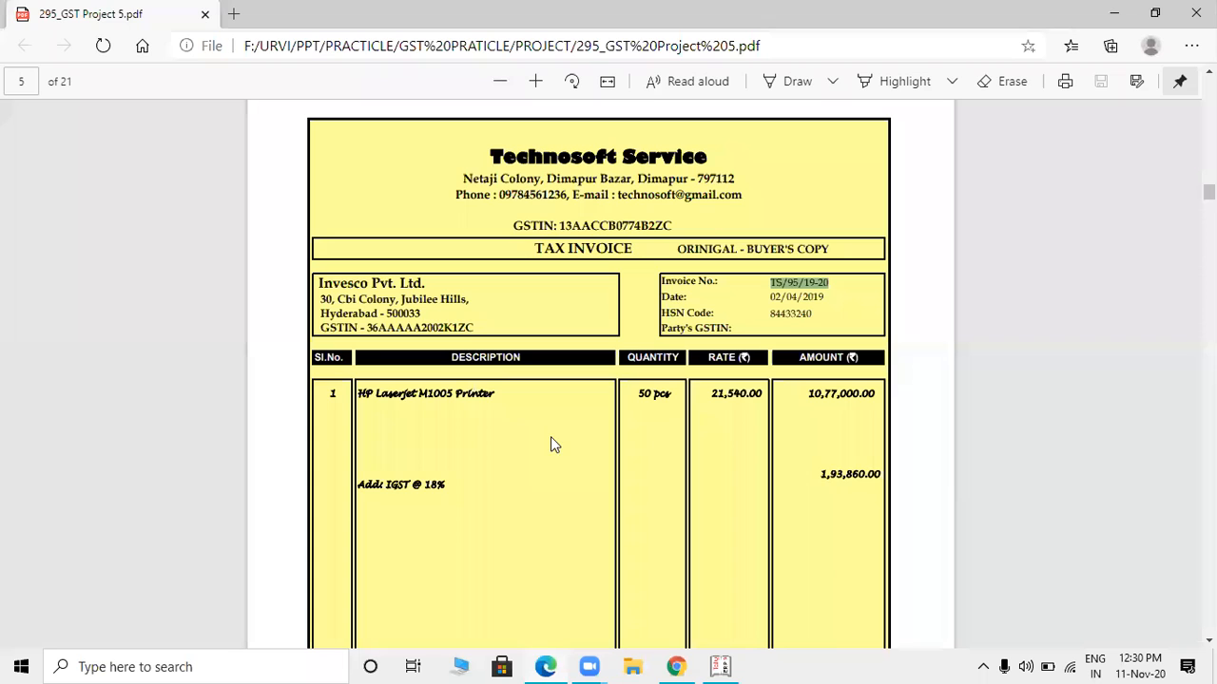
pyautogui.press('alt')
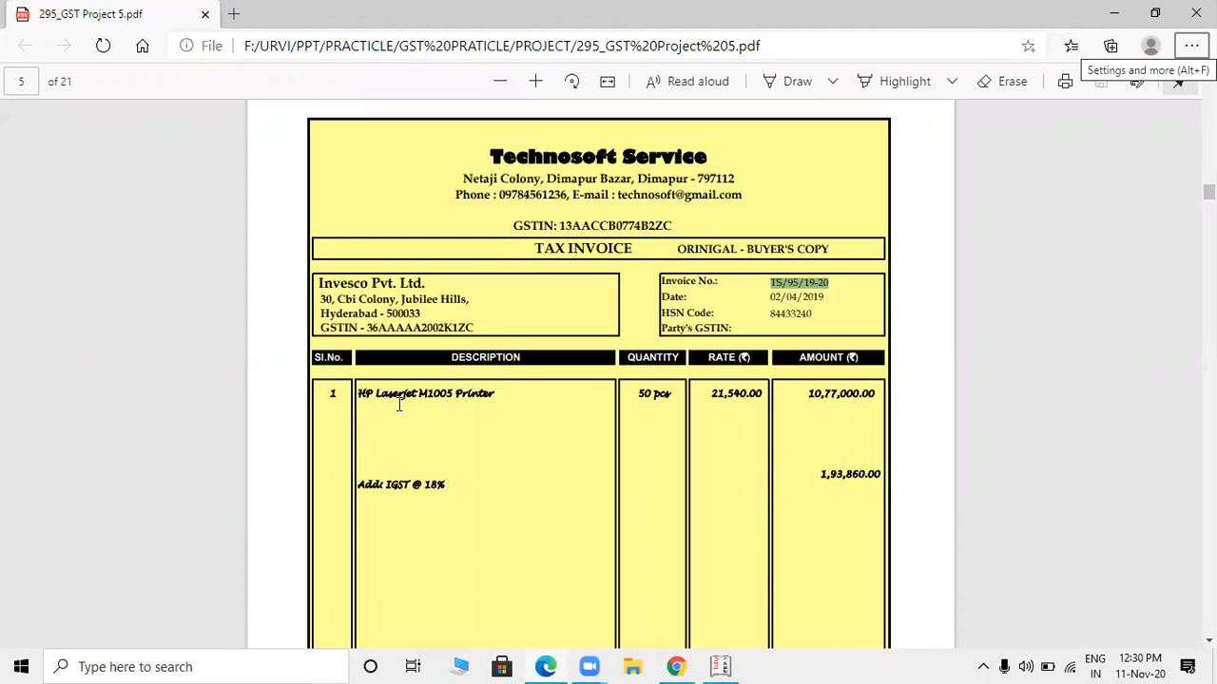
pyautogui.hotkey('alt', 'Tab')
pyautogui.write('LAS')
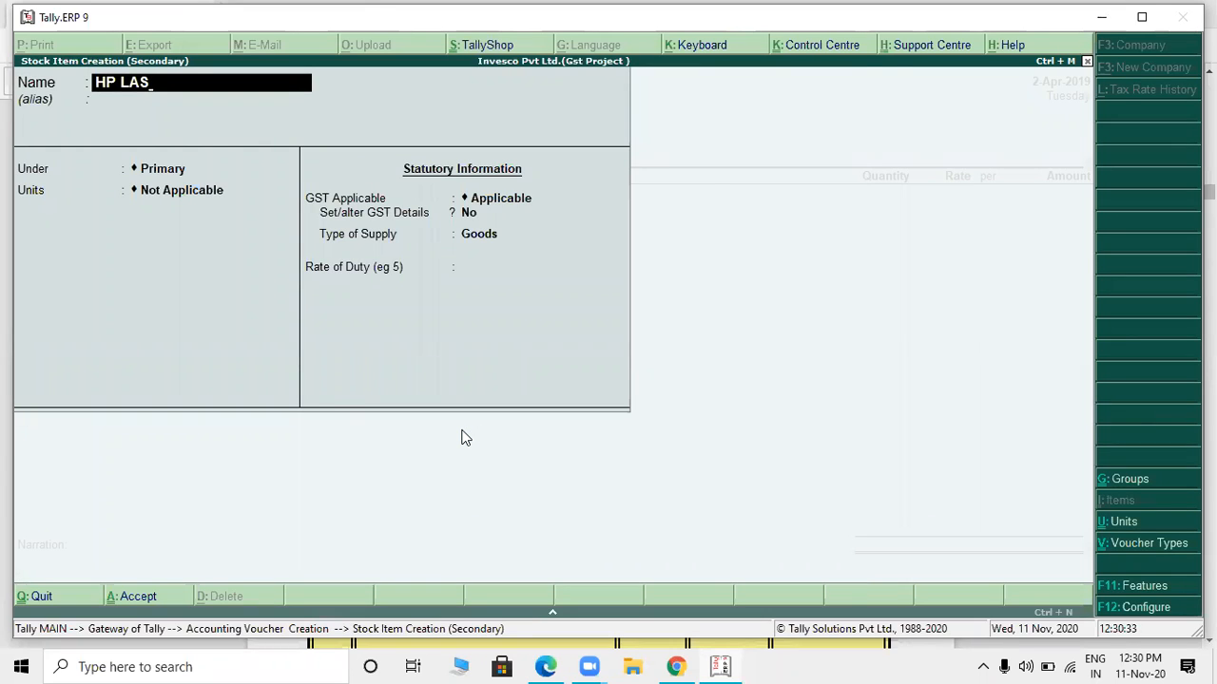
pyautogui.hotkey('alt', 'Tab')
pyautogui.hotkey('alt', 'Tab')
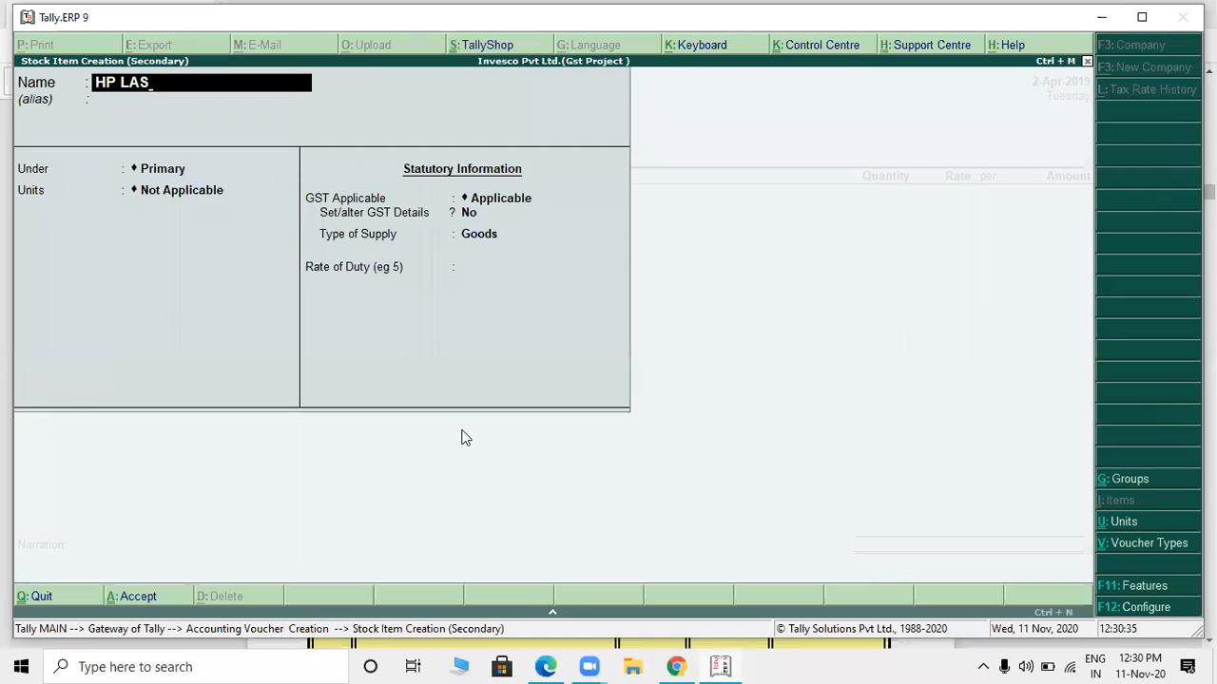
pyautogui.write('ERJET')
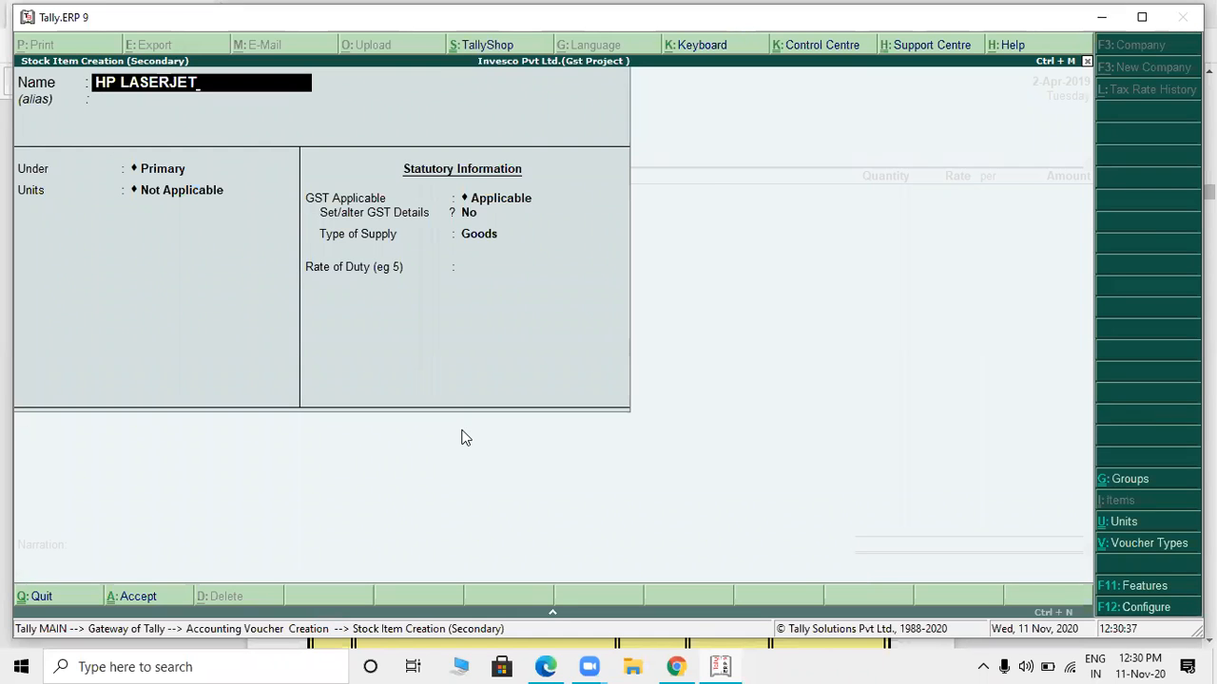
pyautogui.hotkey('alt', 'Tab')
pyautogui.hotkey('alt', 'Tab')
pyautogui.write('M 1005')
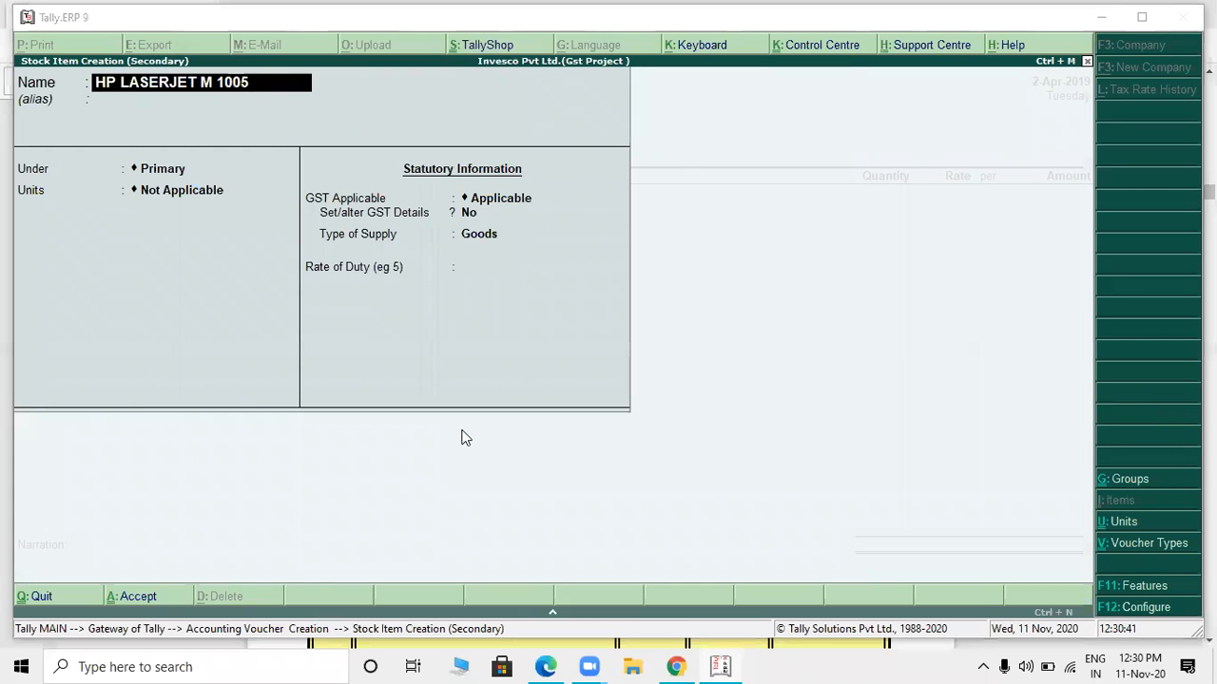
pyautogui.hotkey('alt', 'Tab')
pyautogui.hotkey('alt', 'Tab')
pyautogui.write('PRINTER')
pyautogui.press('Return')
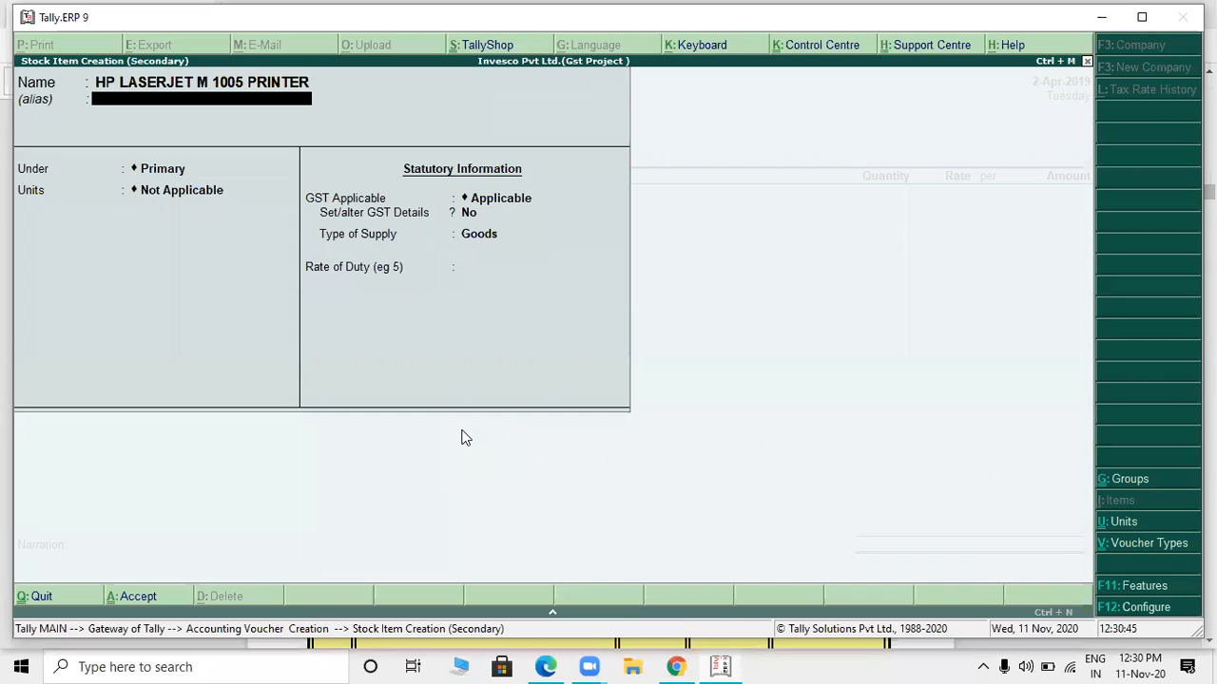
# - Keep the stock item under Primary without an alias and start a new simple unit with the symbol PCS
pyautogui.press('Return')
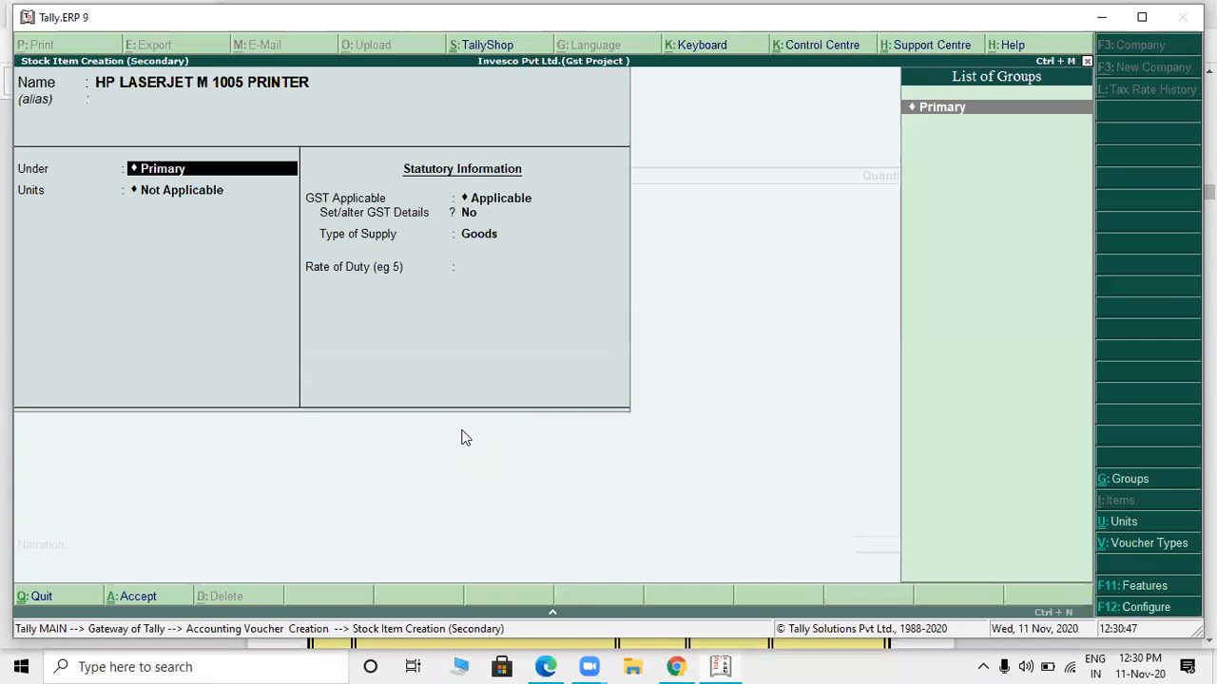
pyautogui.press('Return')
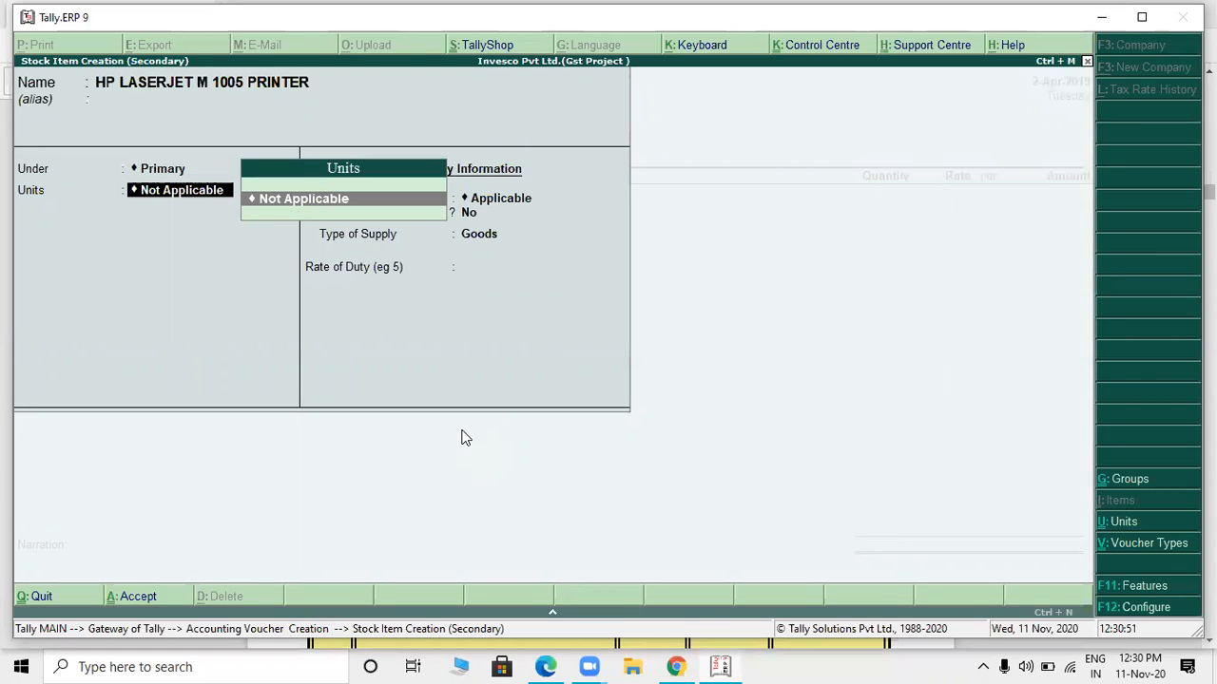
pyautogui.hotkey('alt', 'c')
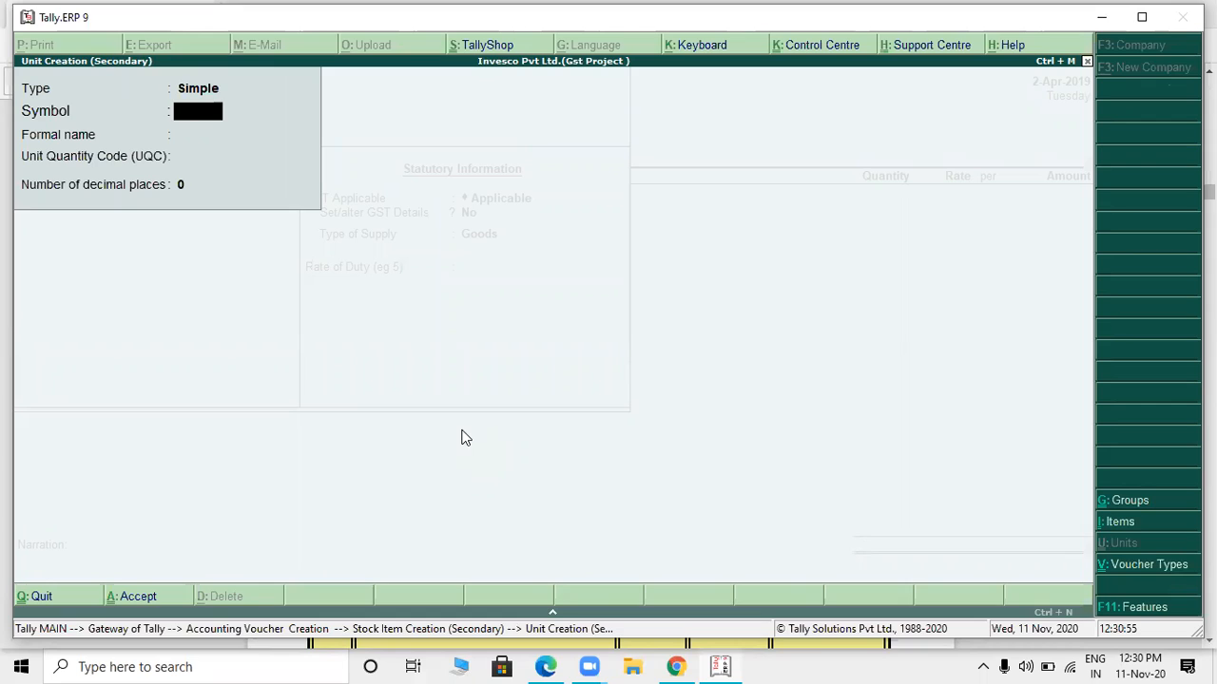
pyautogui.write('PCS')
pyautogui.press('Return')
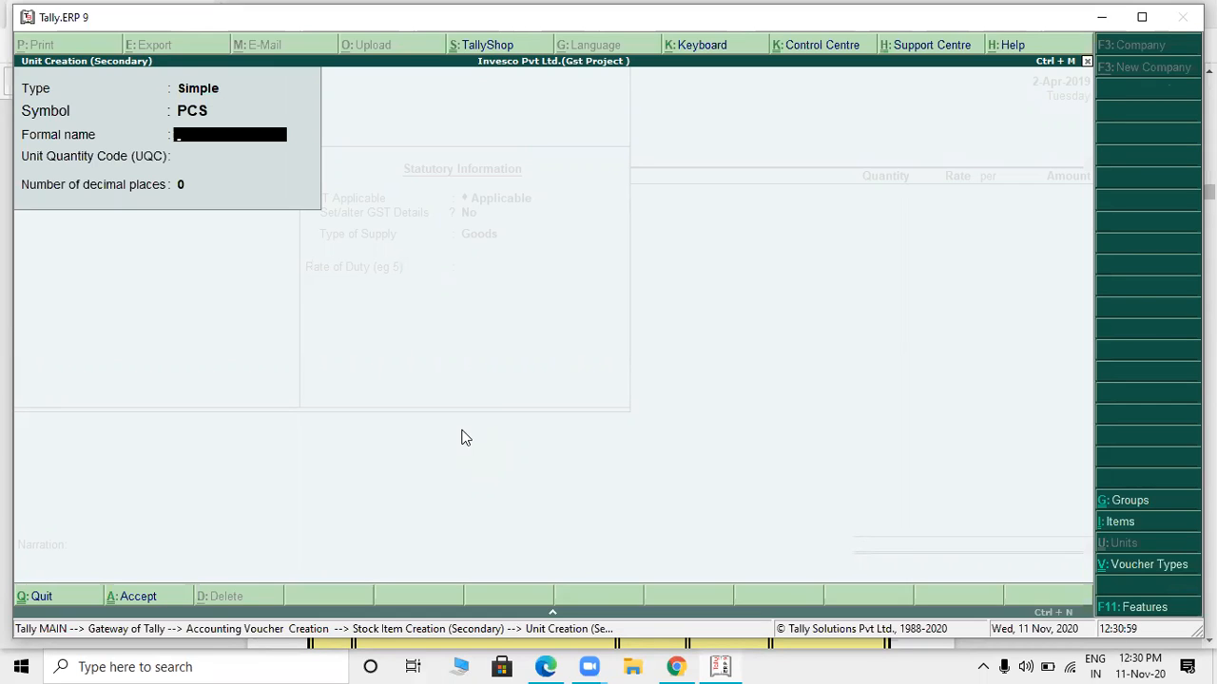
# - Set the unit's quantity code to PCS-PIECES with no formal name and 0 decimal places, and save it for the item
pyautogui.press('Return')
pyautogui.write('O')
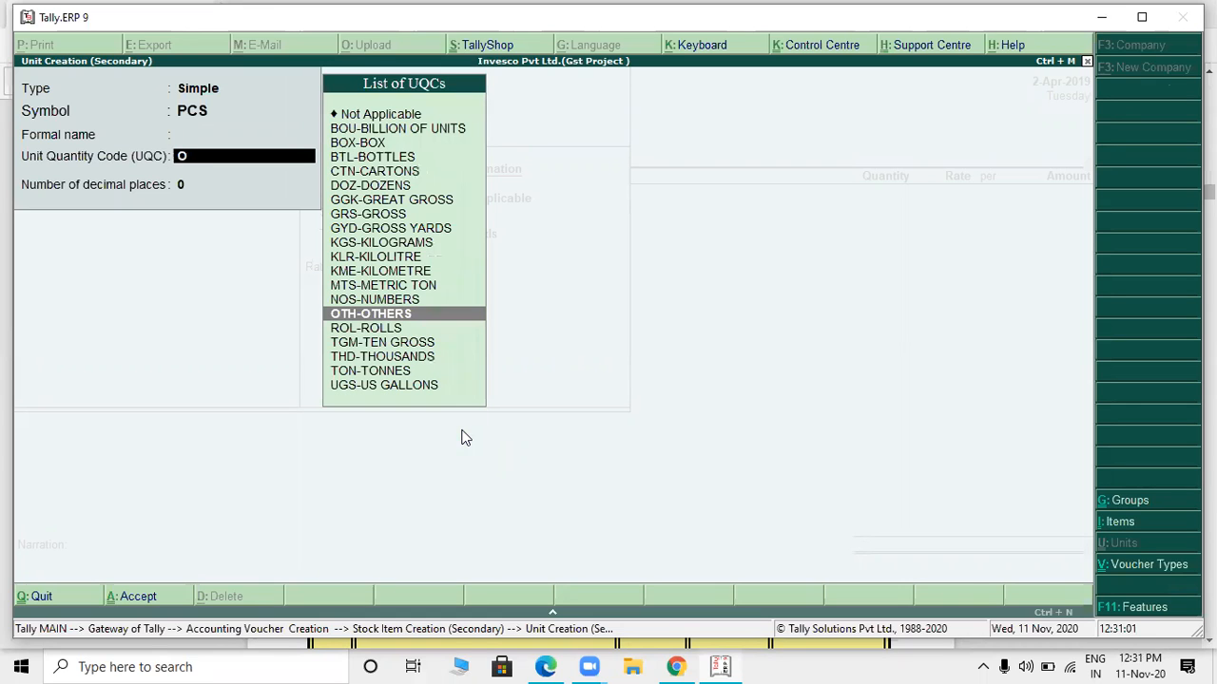
pyautogui.press('BackSpace')
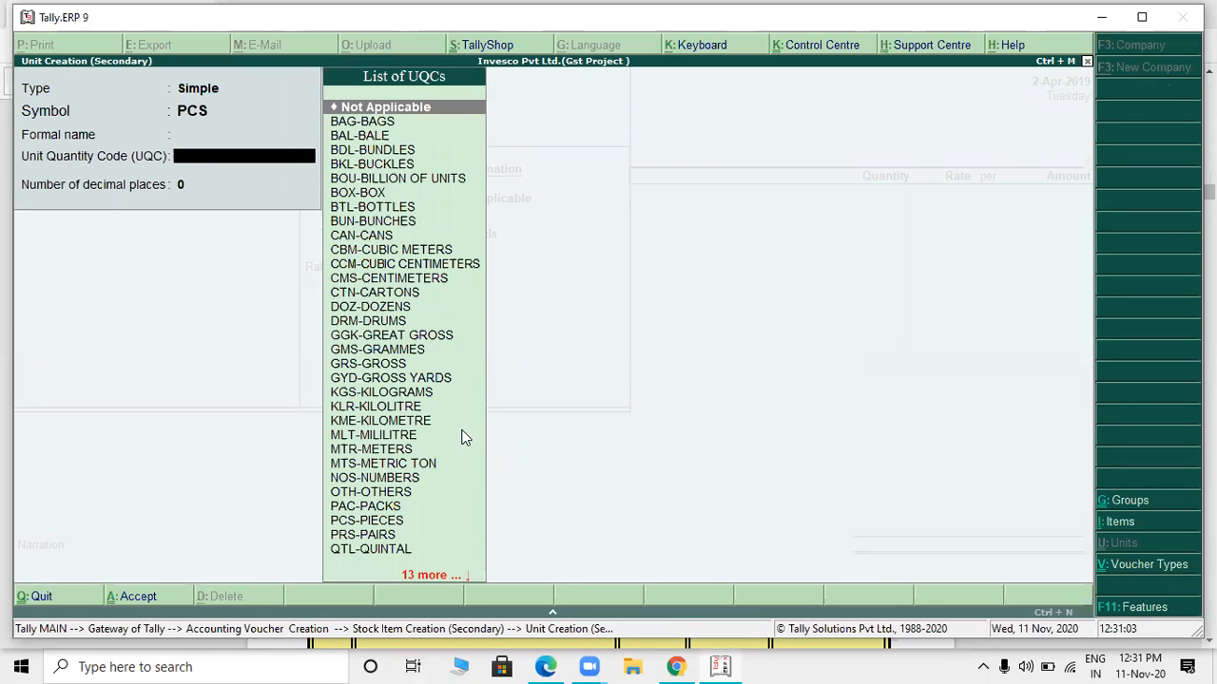
pyautogui.write('P')
pyautogui.press('Down')
pyautogui.press('Down')
pyautogui.press('Return')
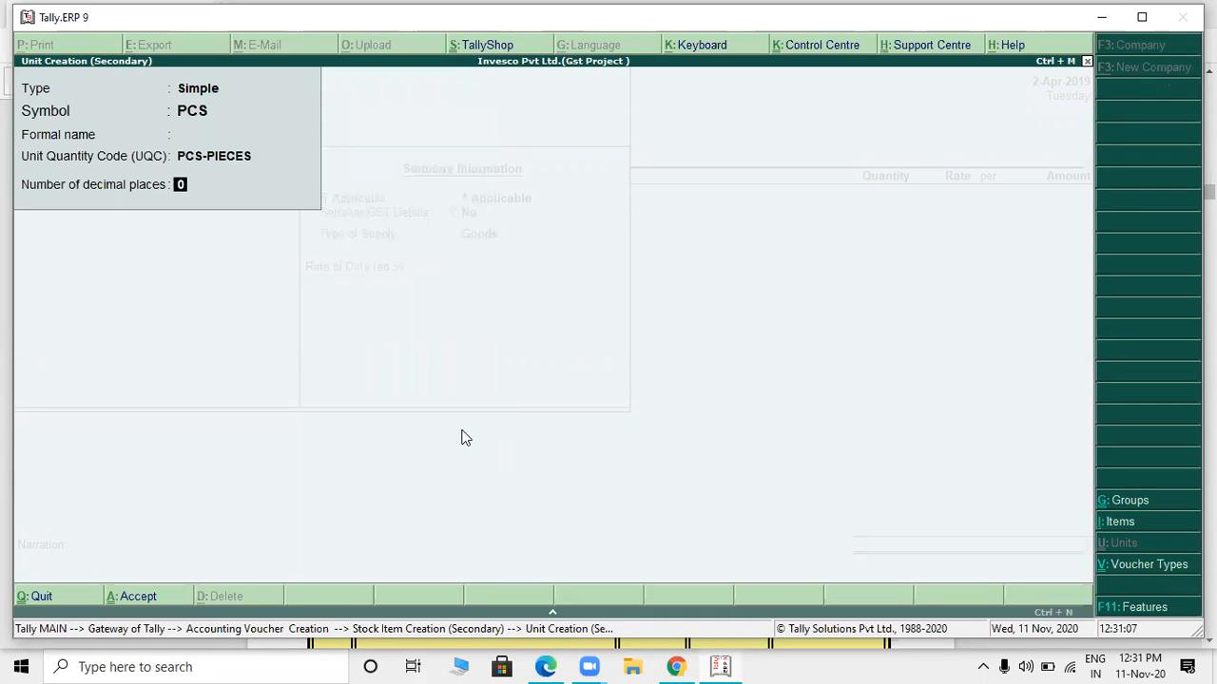
pyautogui.press('Return')
# - Keep GST applicable for the printer item, choose to set its GST details and leave the HSN description blank
pyautogui.press('Return')
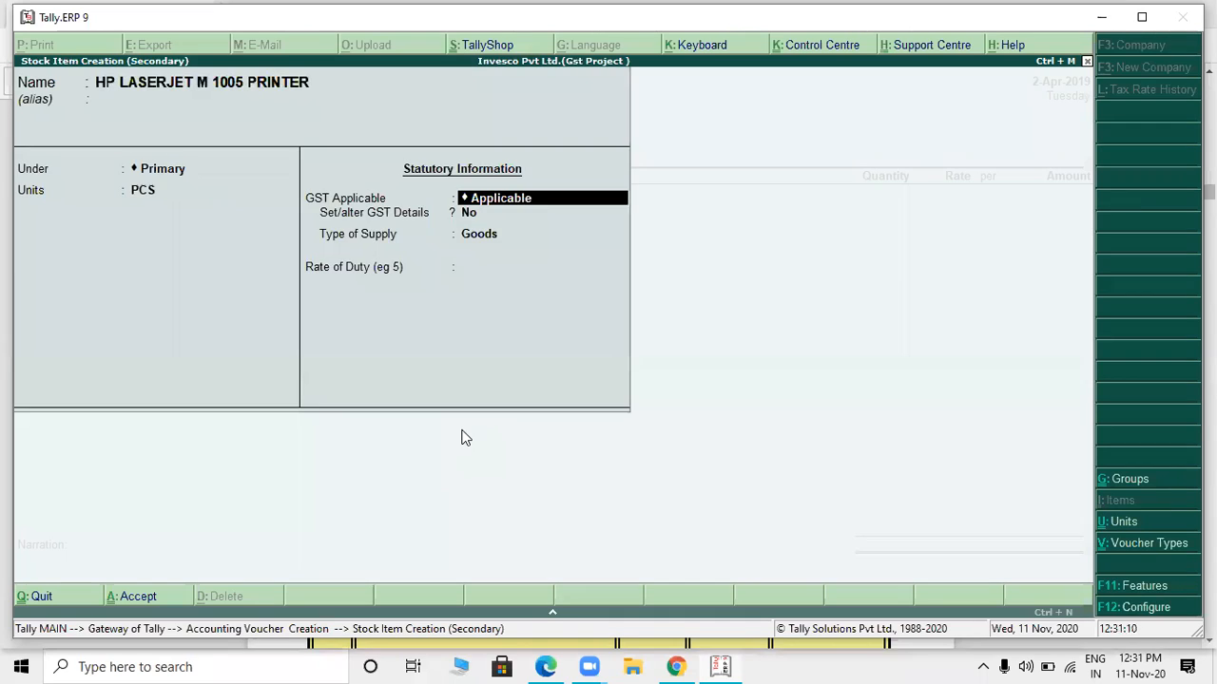
pyautogui.press('Return')
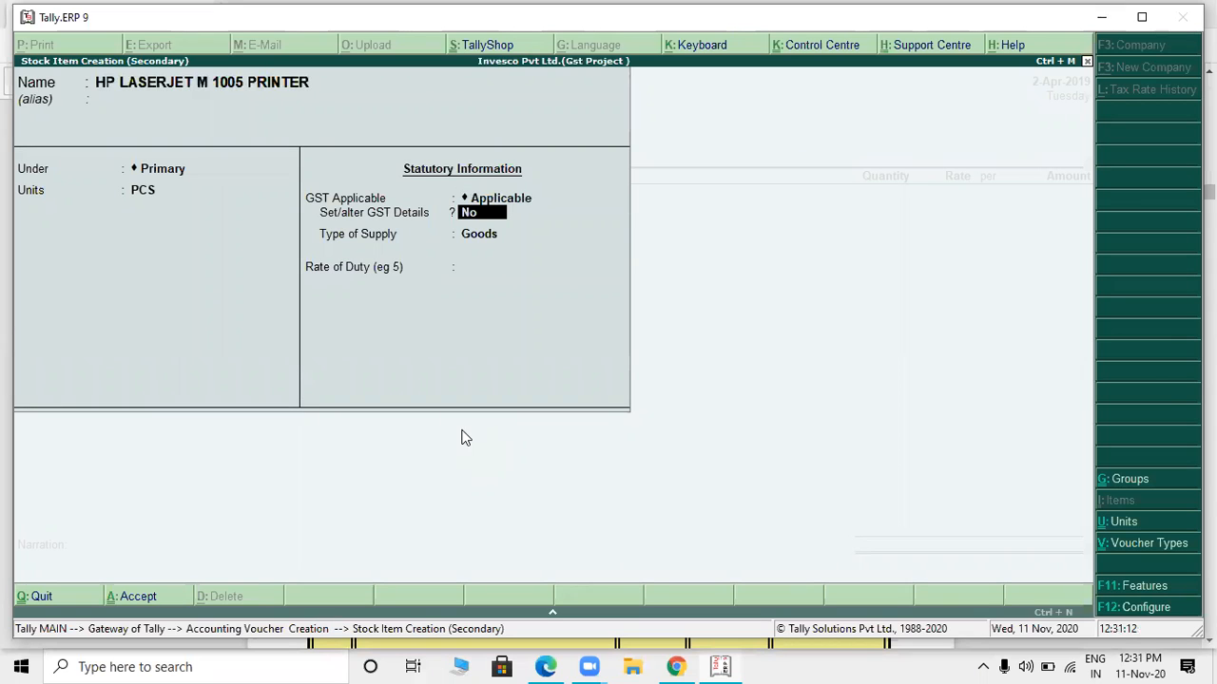
pyautogui.press('y')
pyautogui.press('Return')
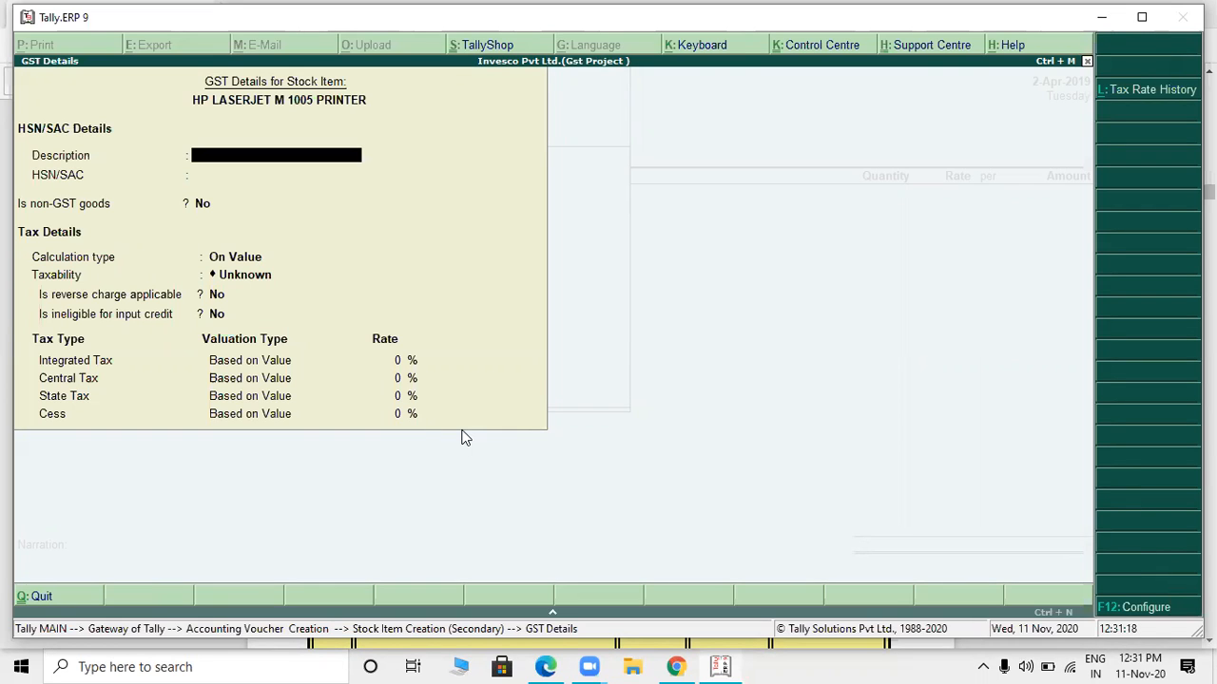
pyautogui.press('Return')
# - Enter 84433240 from the PDF invoice as the printer item's HSN/SAC code
pyautogui.hotkey('alt', 'Tab')
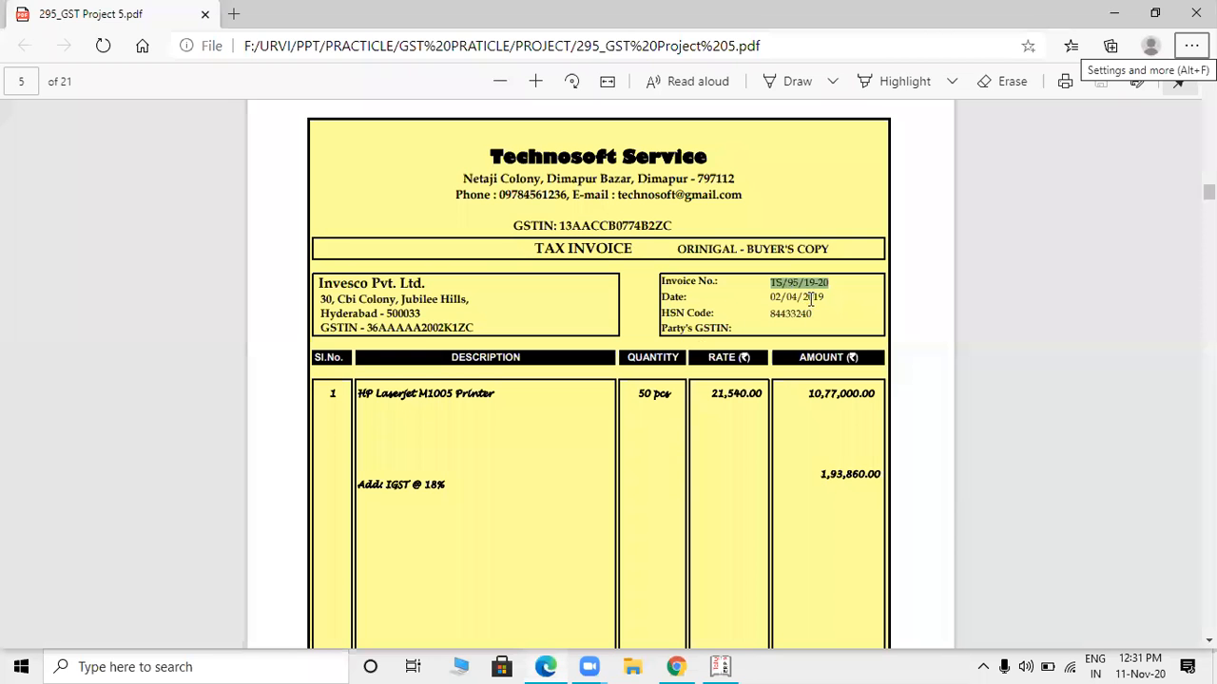
pyautogui.moveTo(770, 313); pyautogui.dragTo(826, 312)
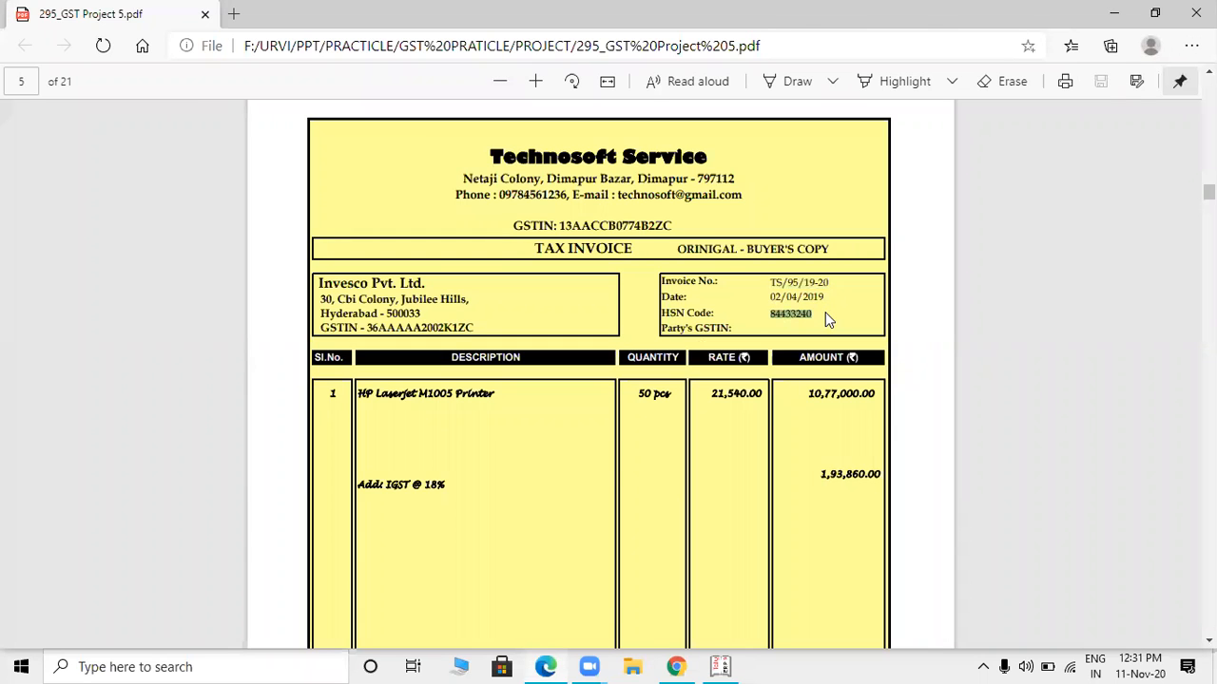
pyautogui.hotkey('alt', 'Tab')
pyautogui.write('8443')
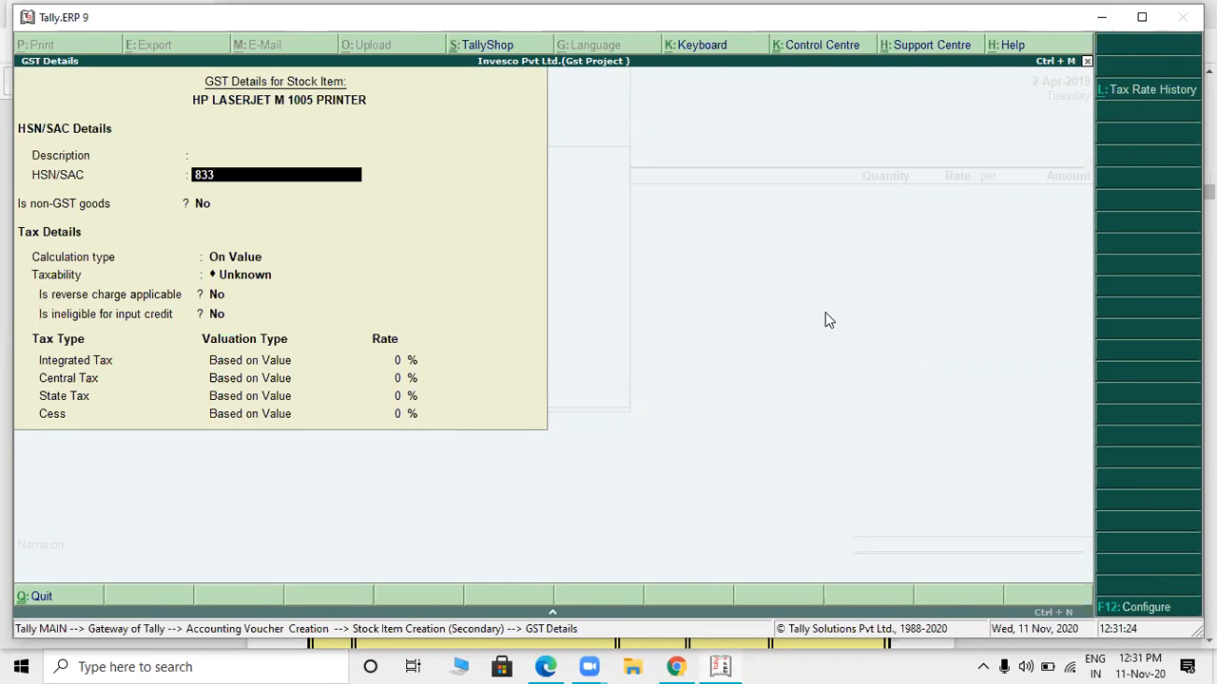
pyautogui.hotkey('alt', 'Tab')
pyautogui.hotkey('alt', 'Tab')
pyautogui.press('BackSpace')
pyautogui.press('BackSpace')
pyautogui.write('4433')
pyautogui.hotkey('alt', 'Tab')
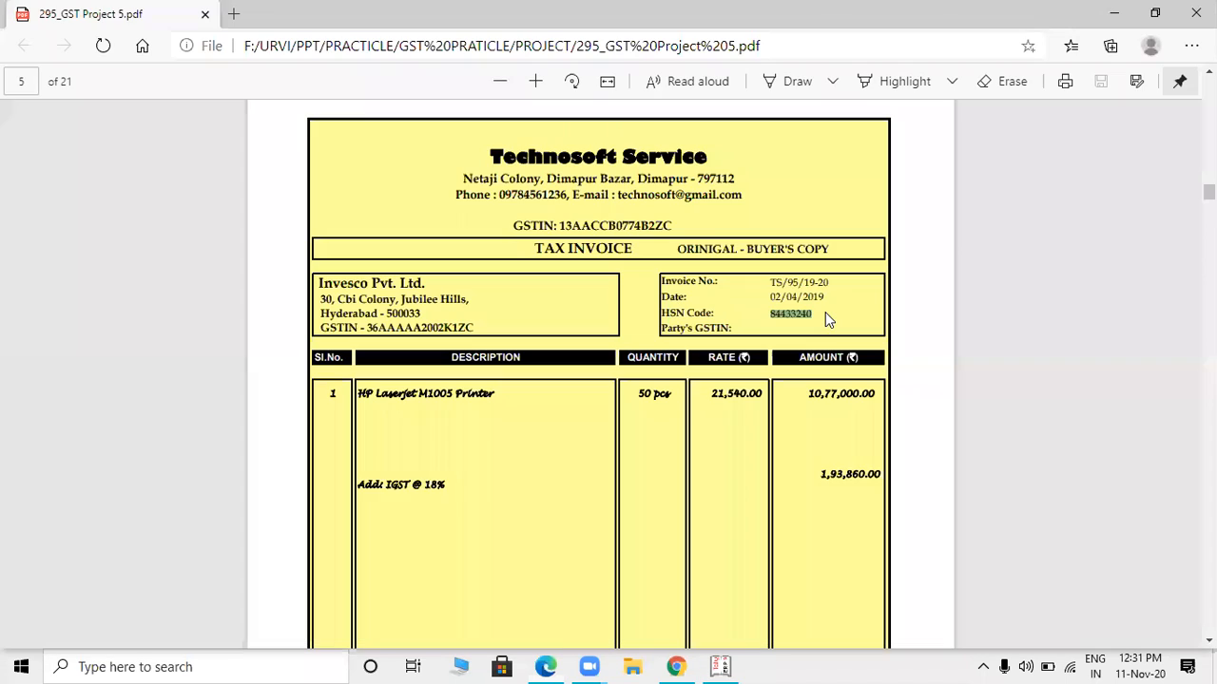
pyautogui.hotkey('alt', 'Tab')
pyautogui.write('240')
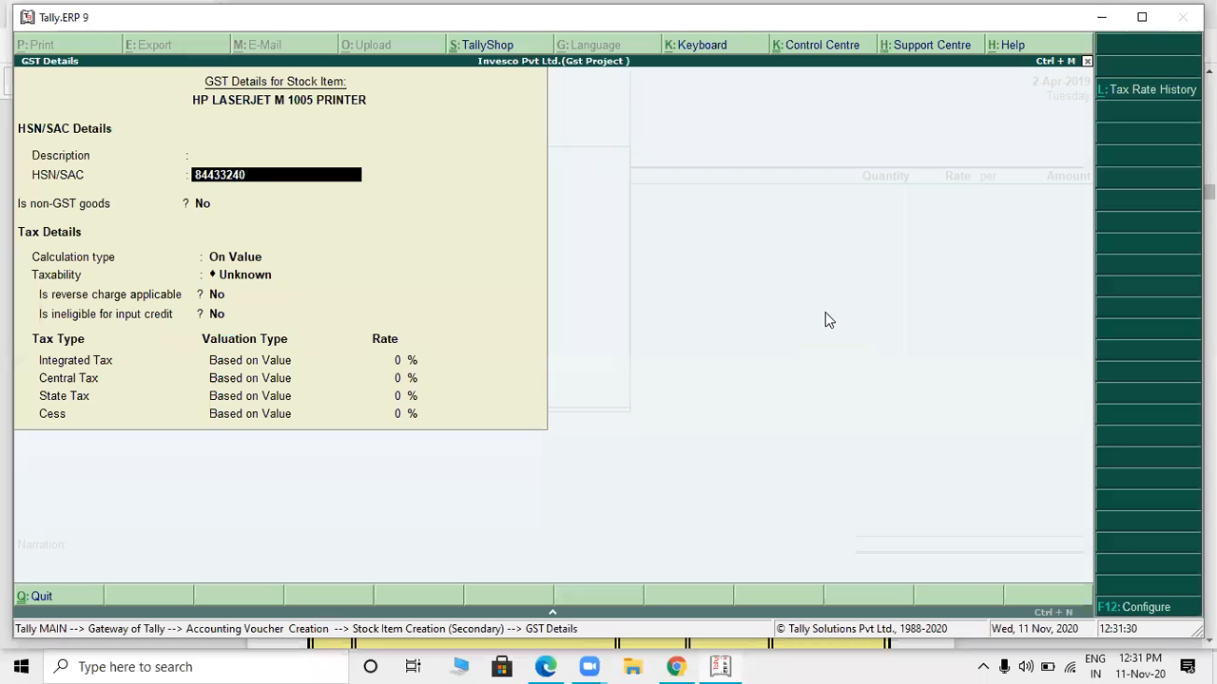
pyautogui.press('Return')
pyautogui.press('Return')
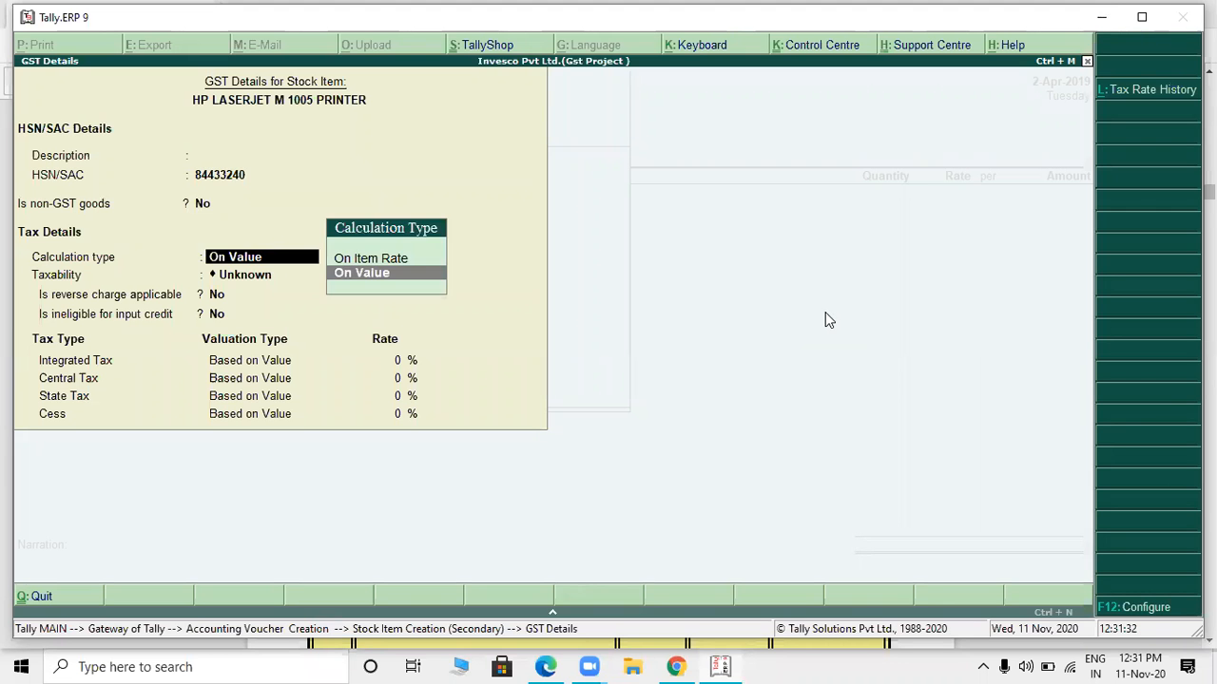
# - Keep non-GST goods at No and the calculation type On Value, and choose Taxable as the item's taxability
pyautogui.press('Return')
pyautogui.press('t')
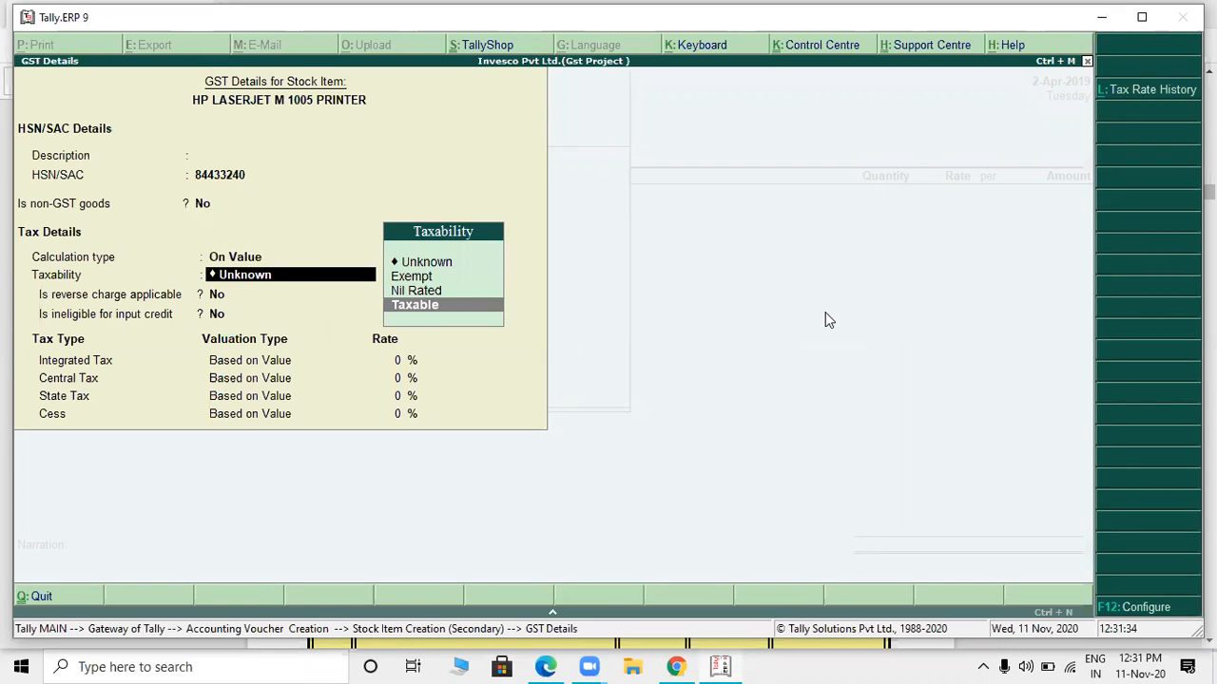